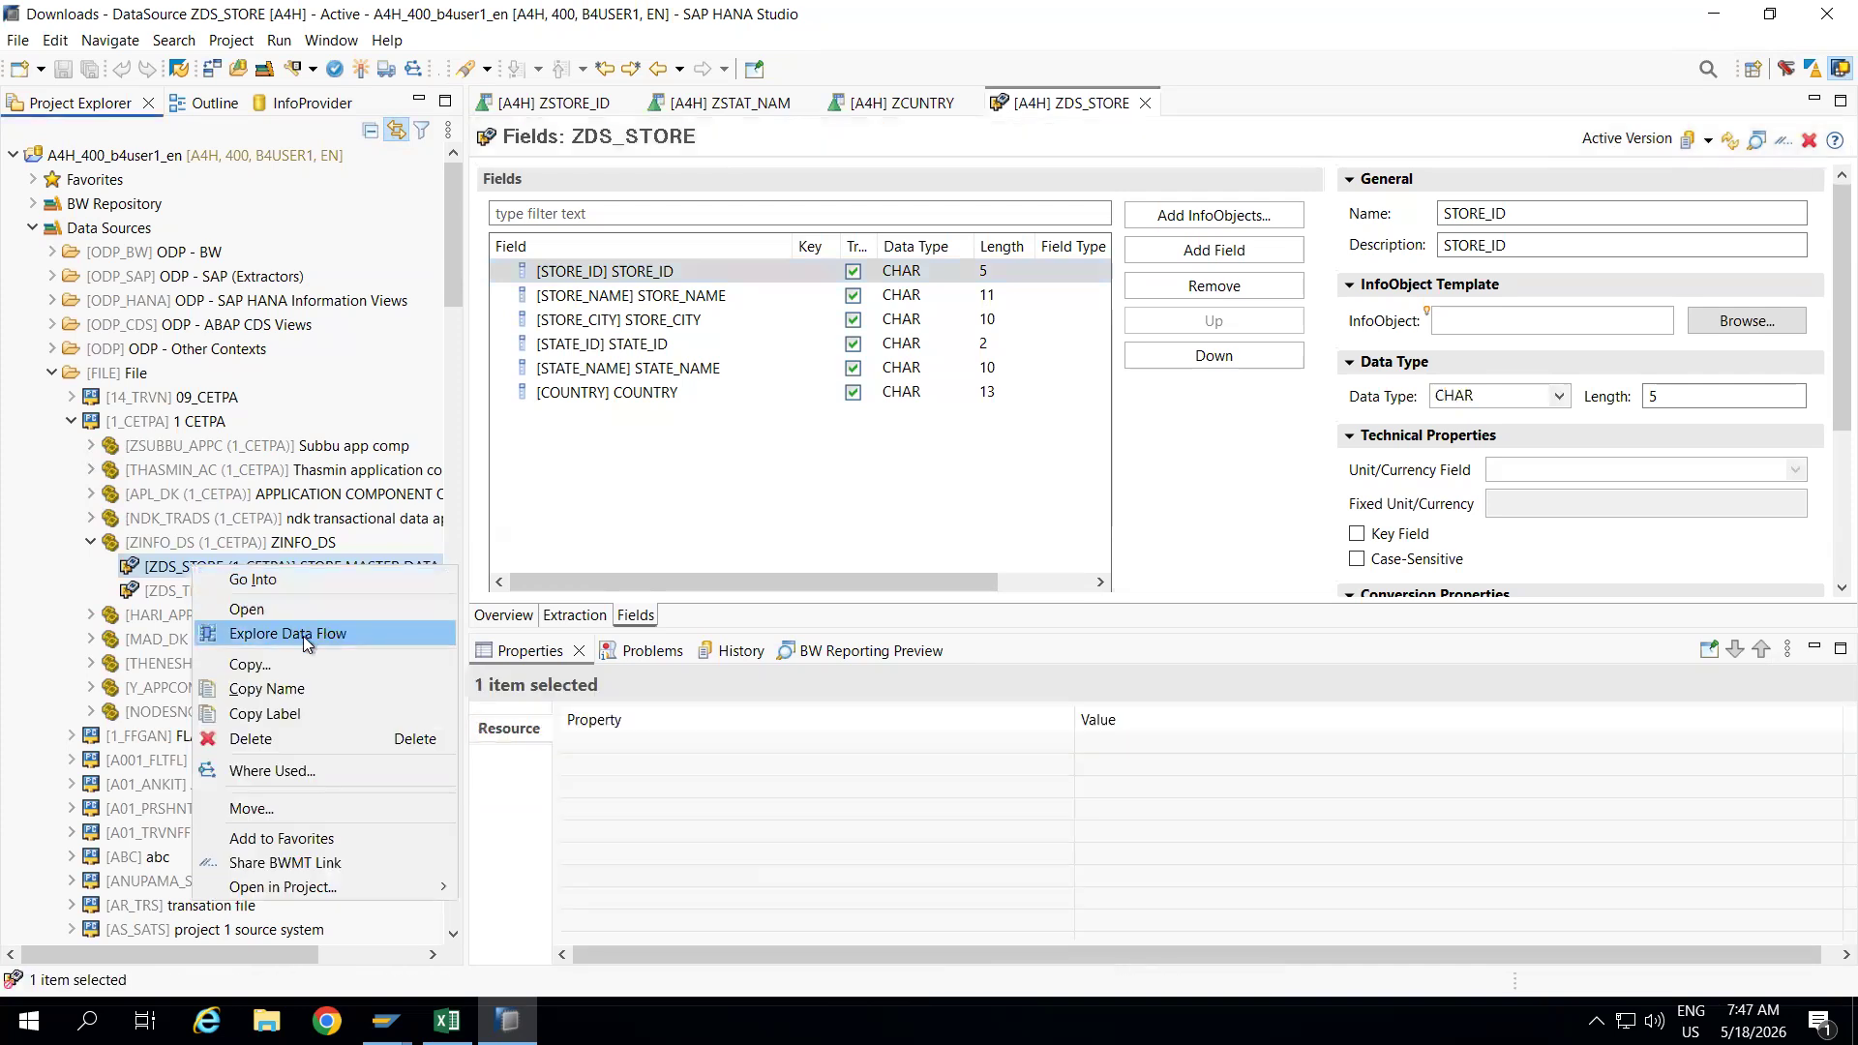
Explore the data flow of the ZDS_STORE DataSource and add a new InfoObject node to the canvas.
left_click(329, 631)
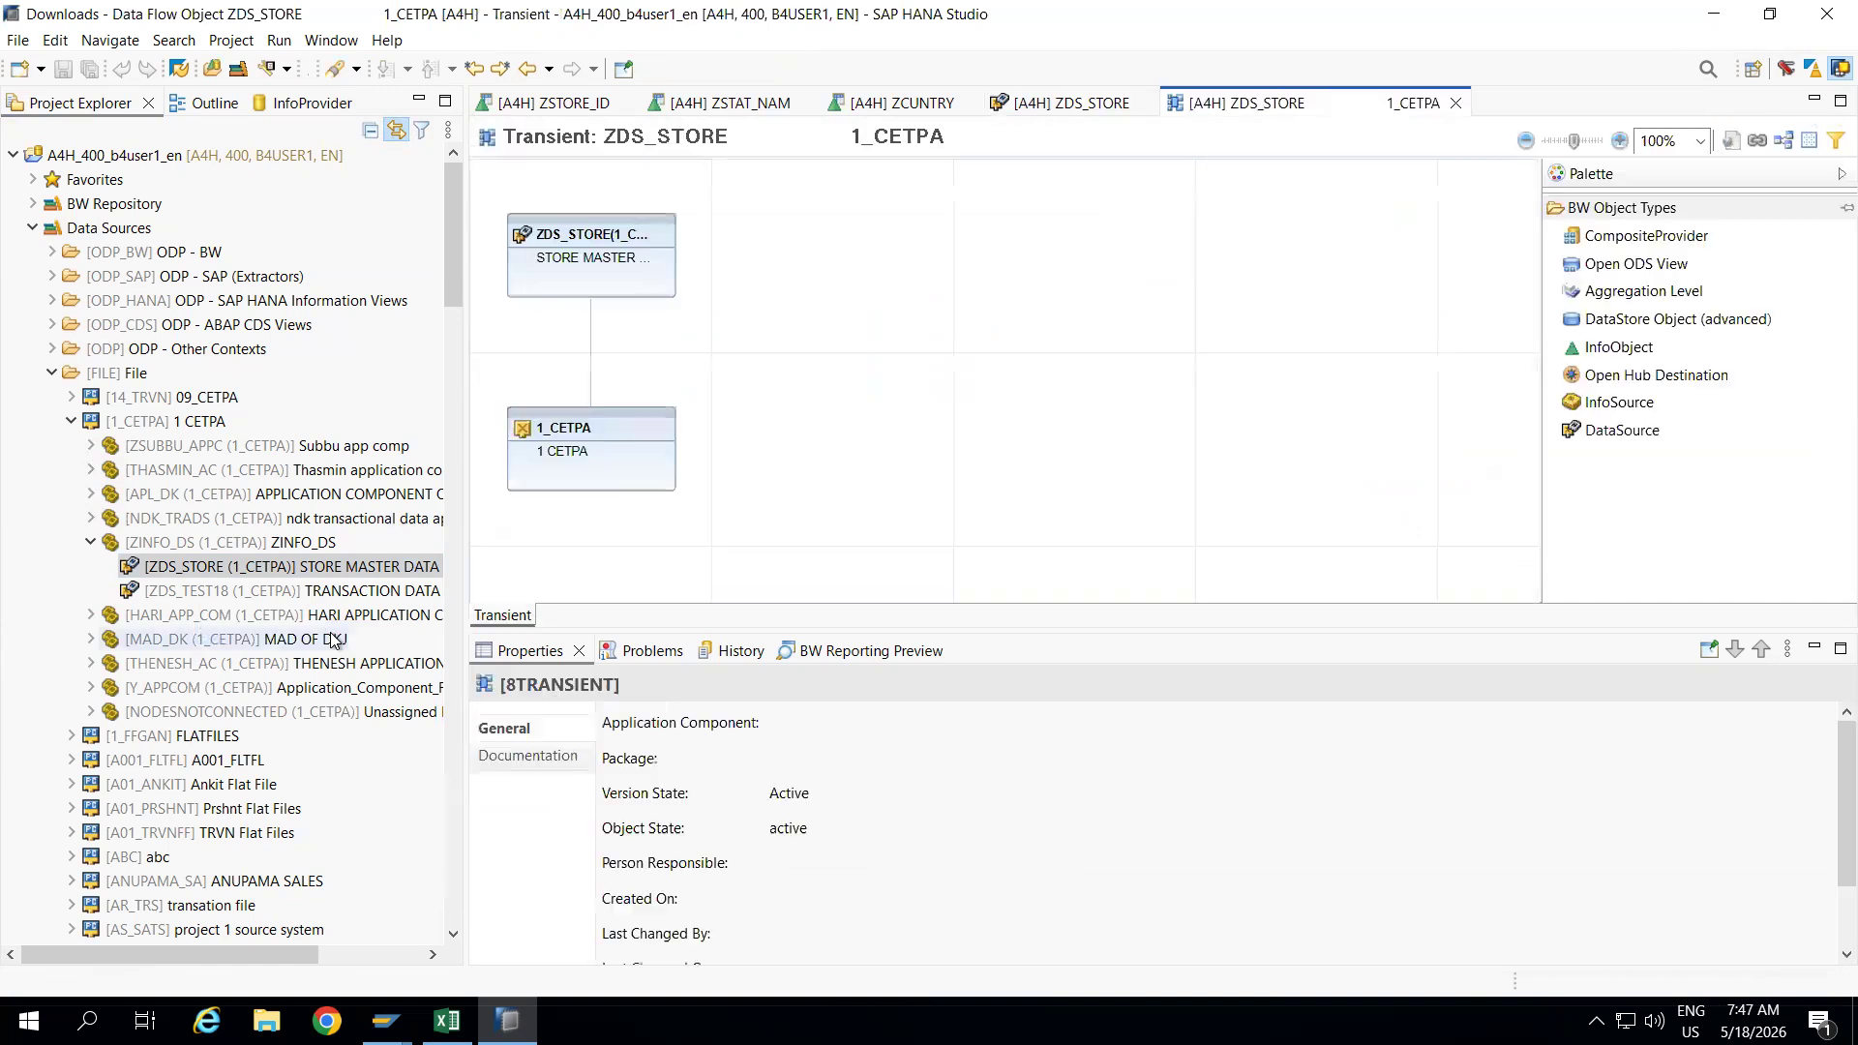
left_click_drag(1057, 631, 1053, 735)
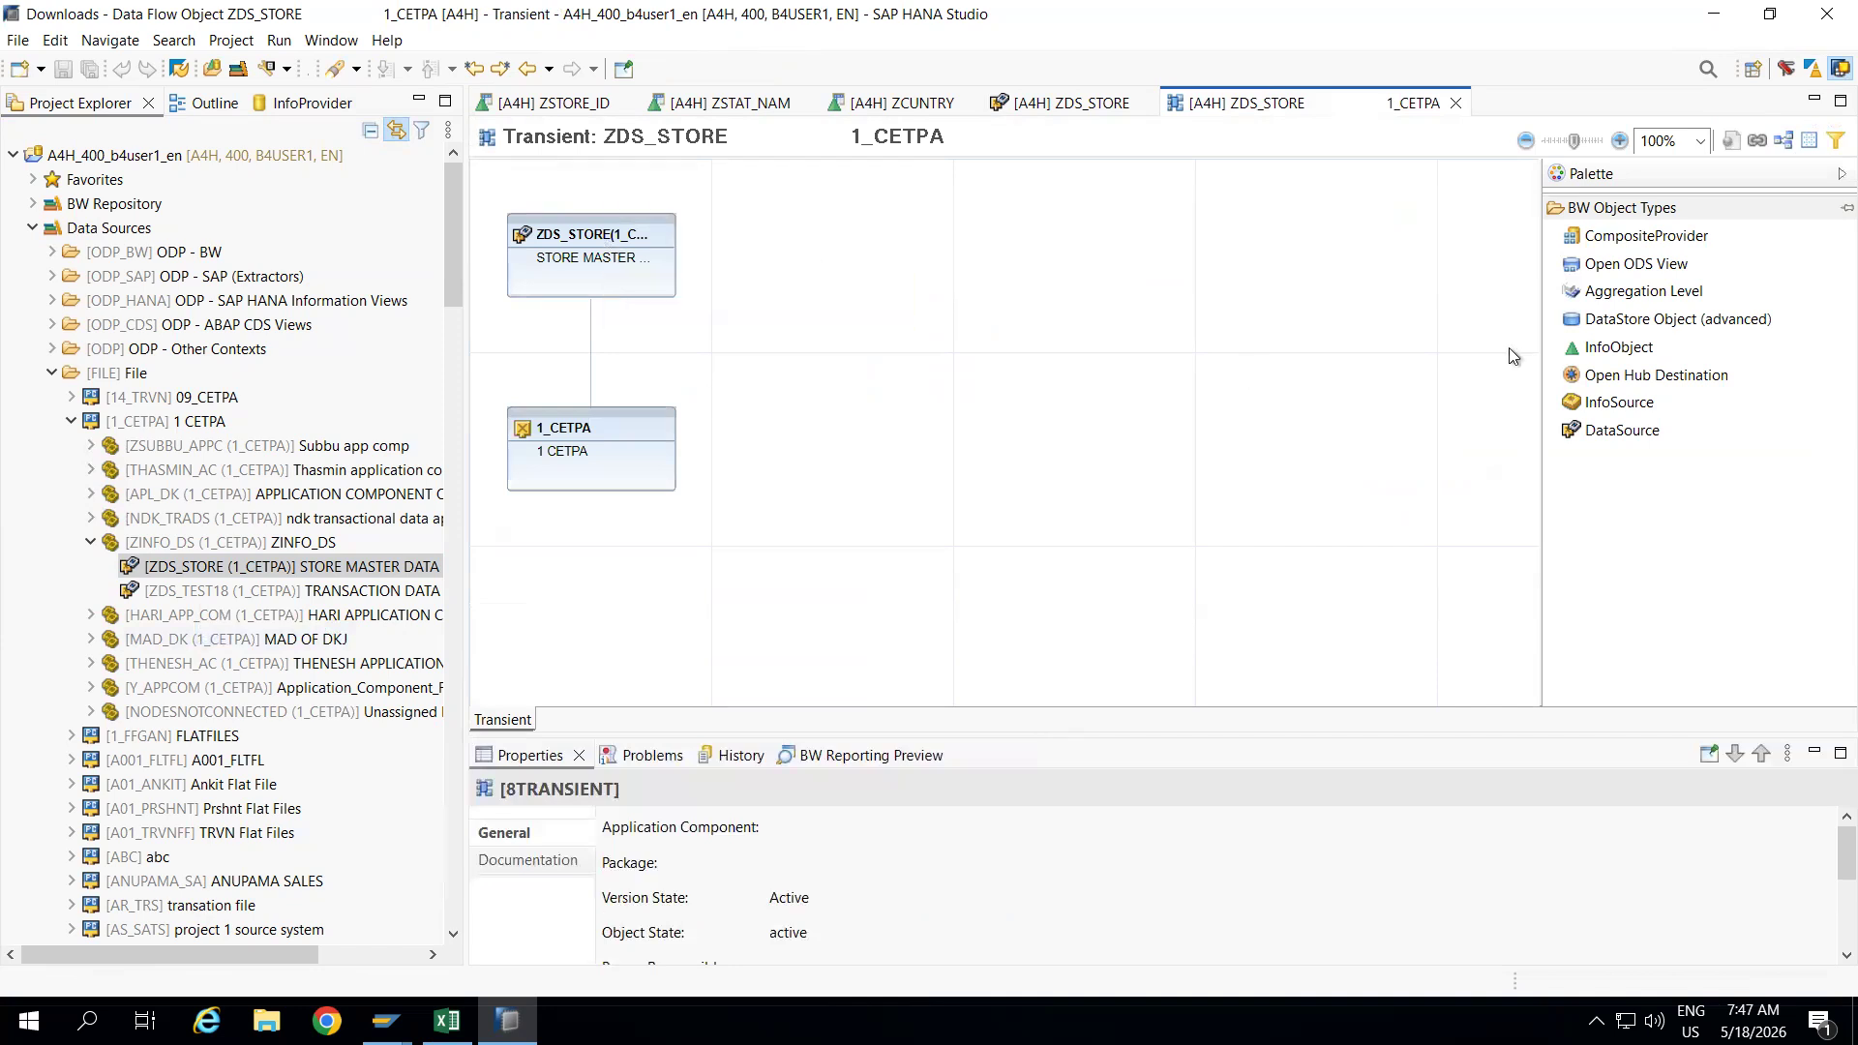
left_click_drag(1618, 350, 884, 263)
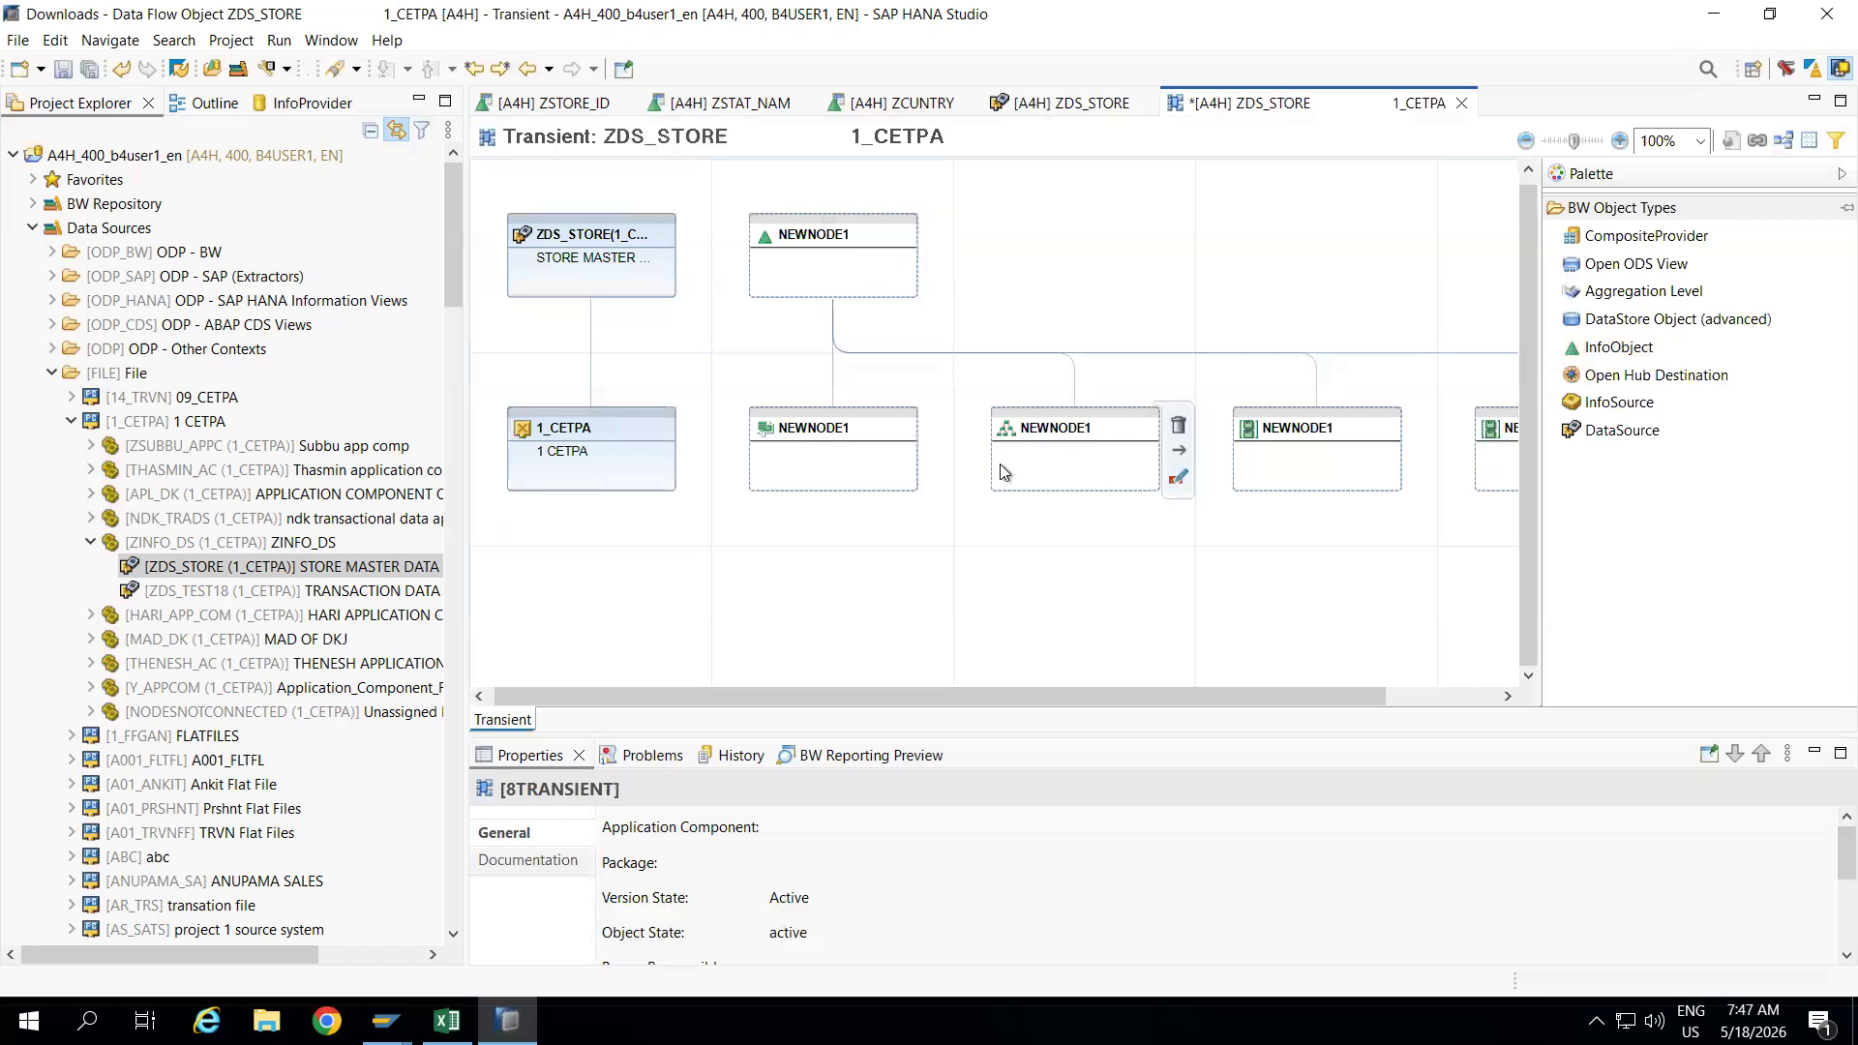
Assign the existing InfoObject ZSTORE_ID to the new InfoObject node in the data flow.
left_click(829, 247)
right_click(827, 236)
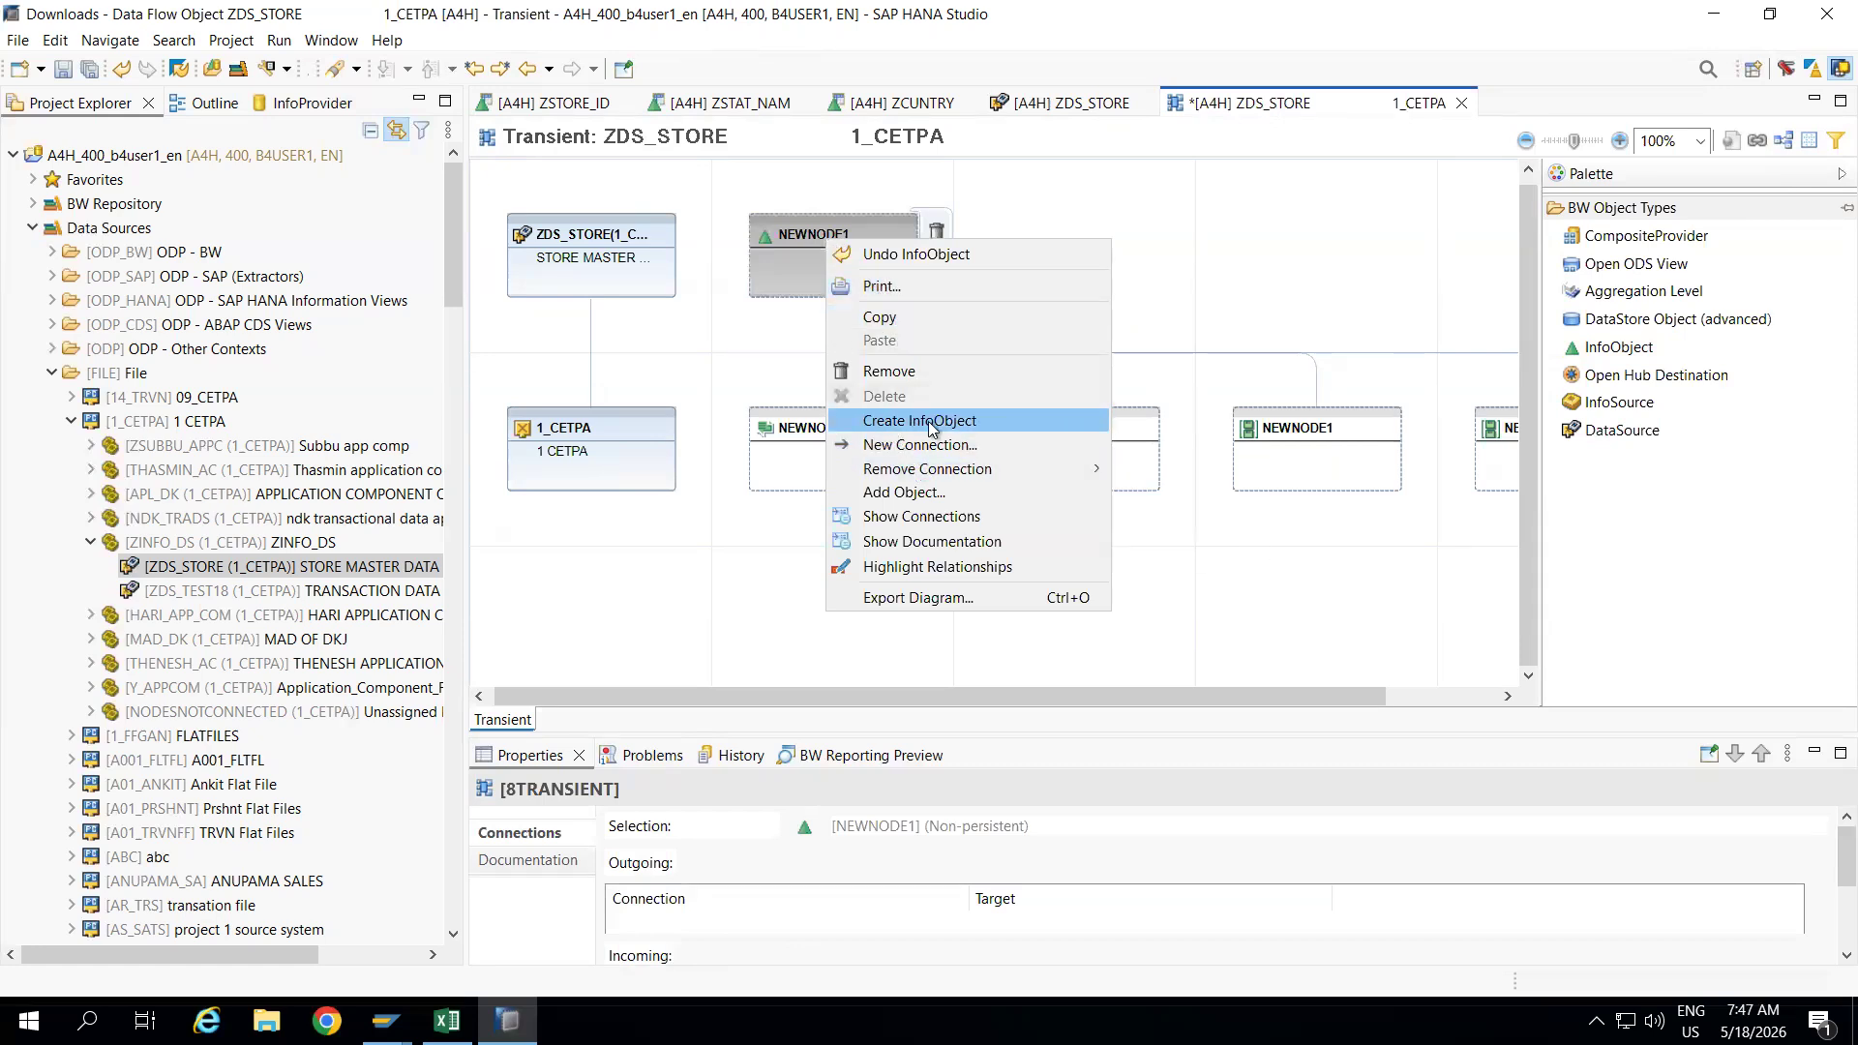
left_click(916, 494)
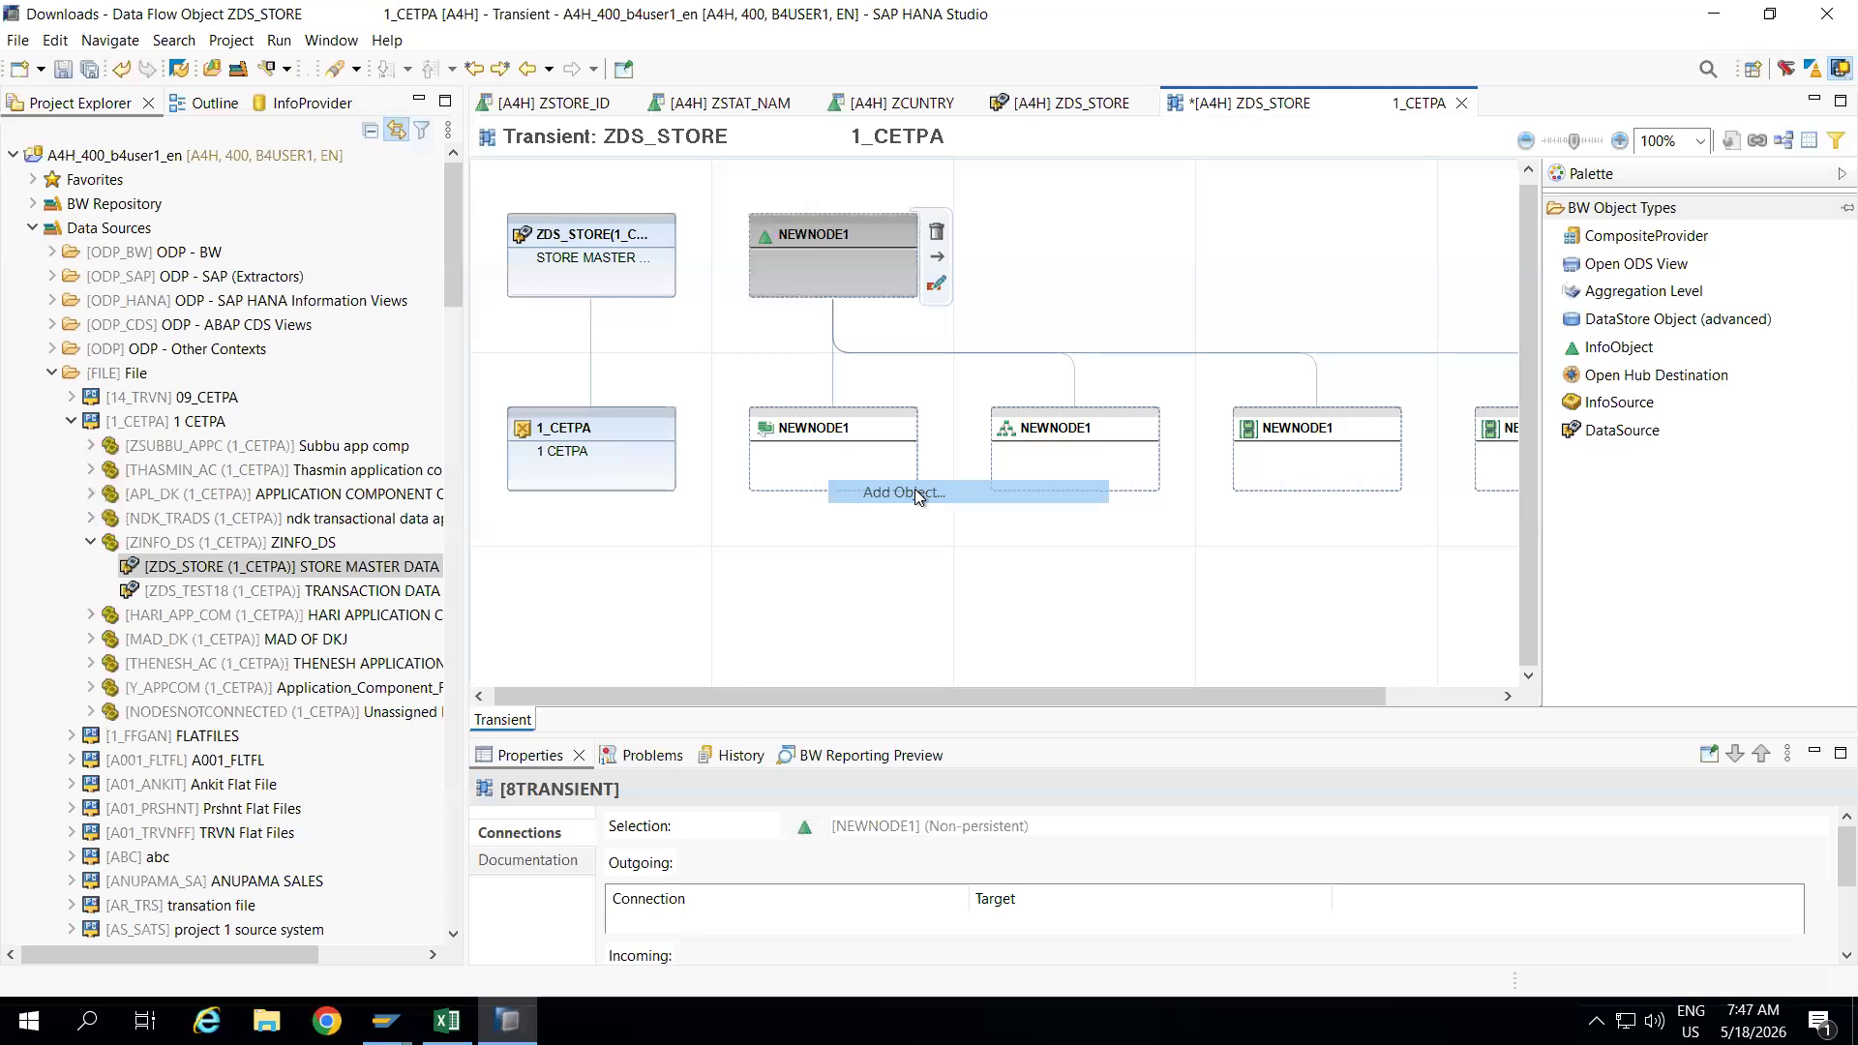
type("ZSTOR")
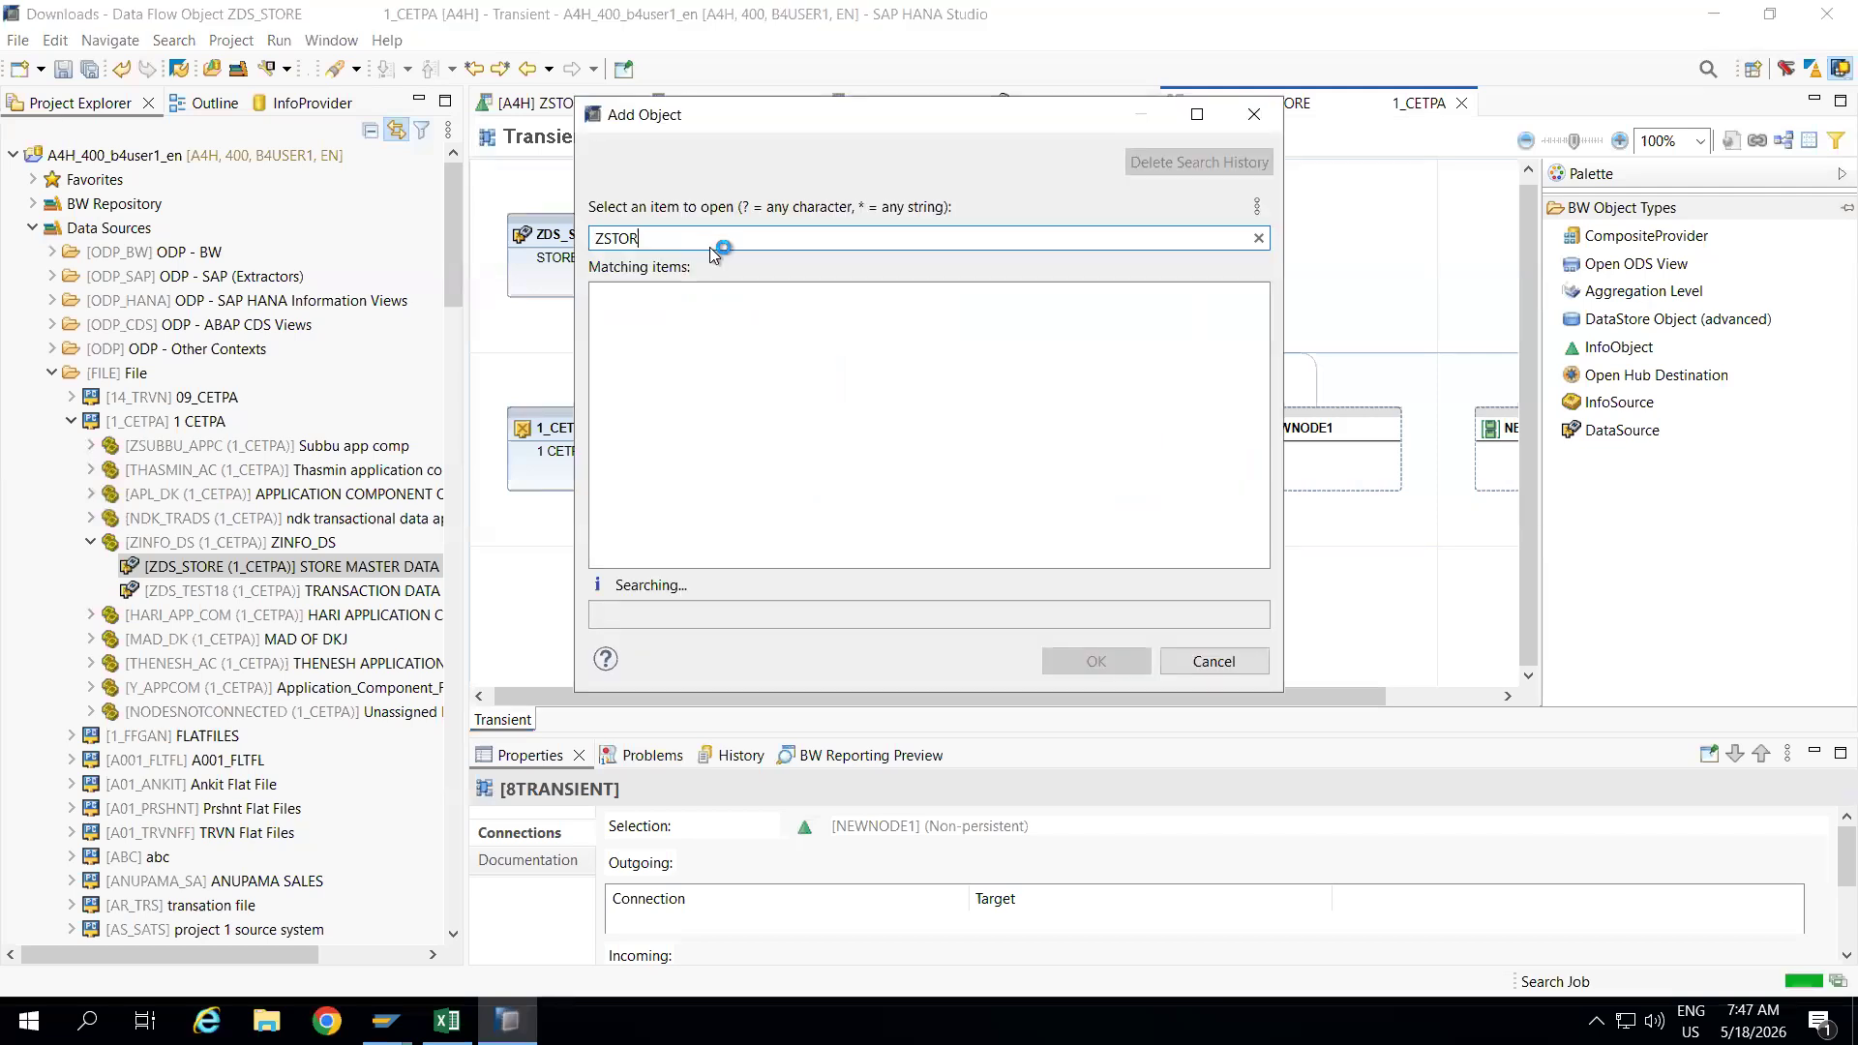
type("E_ID")
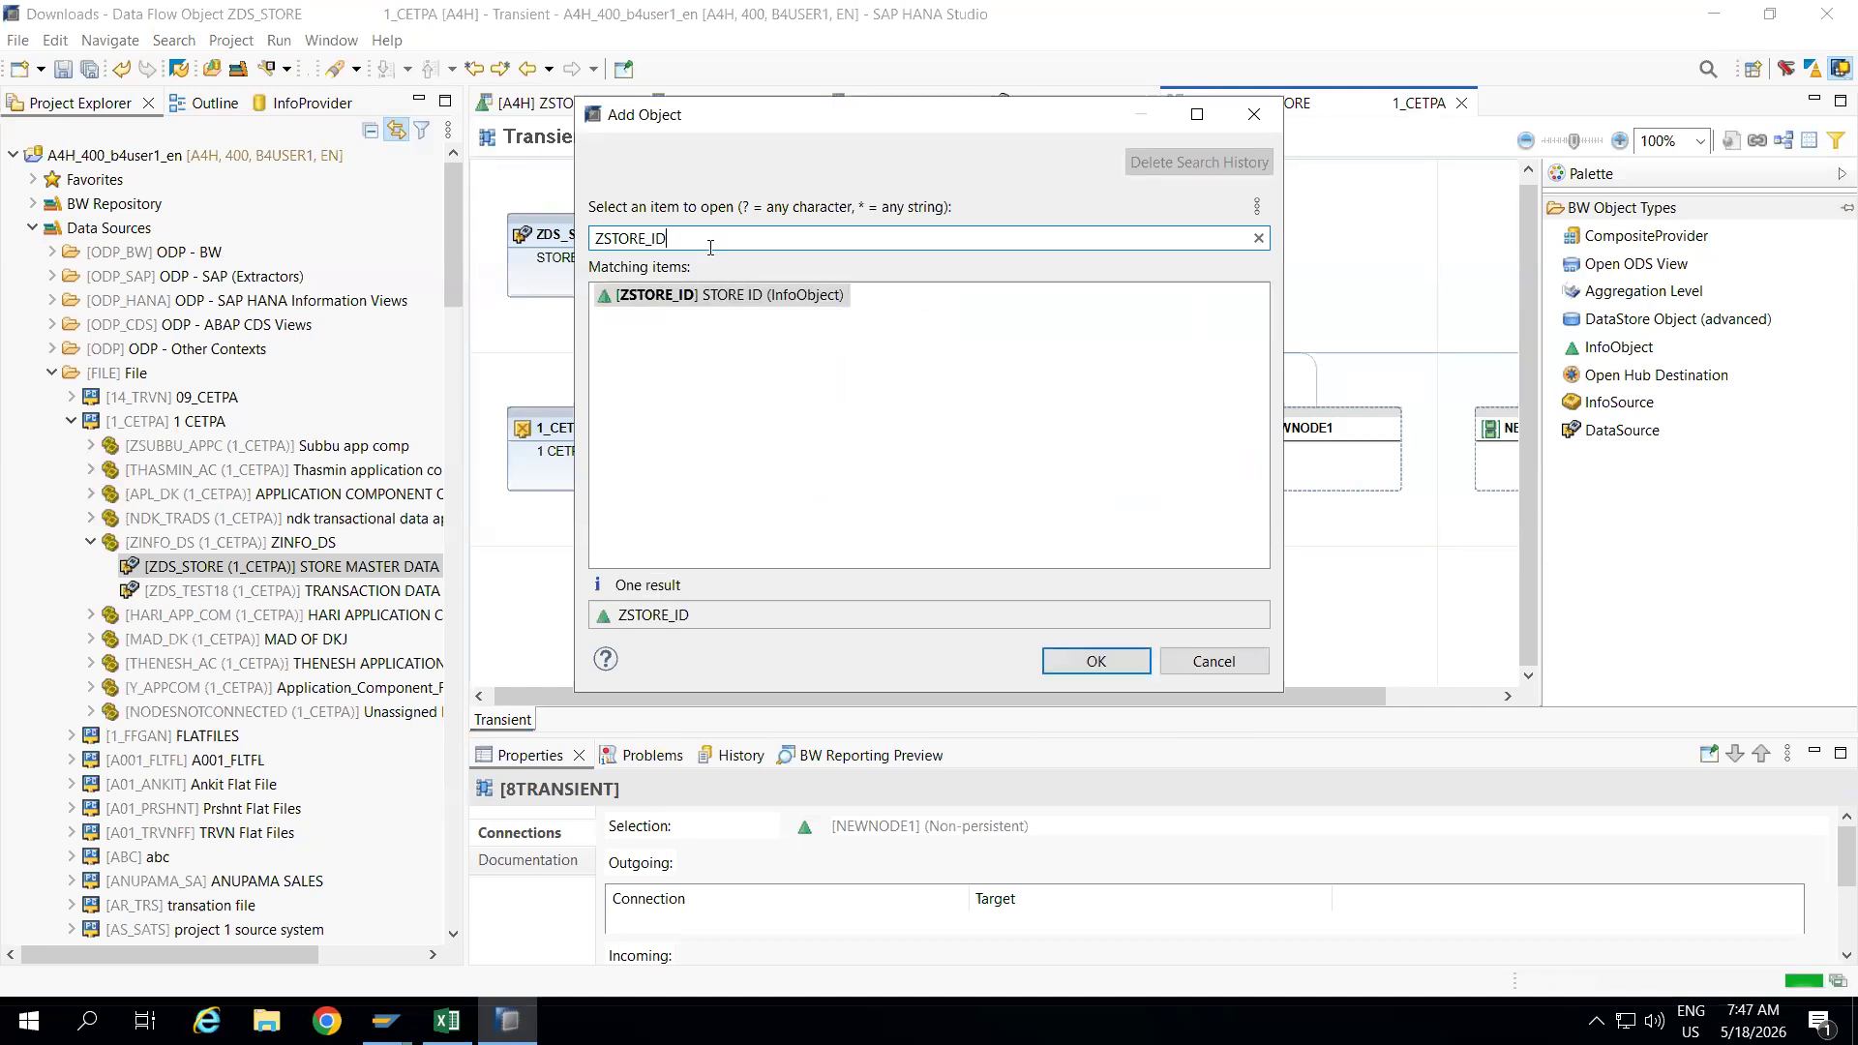
double_click(664, 296)
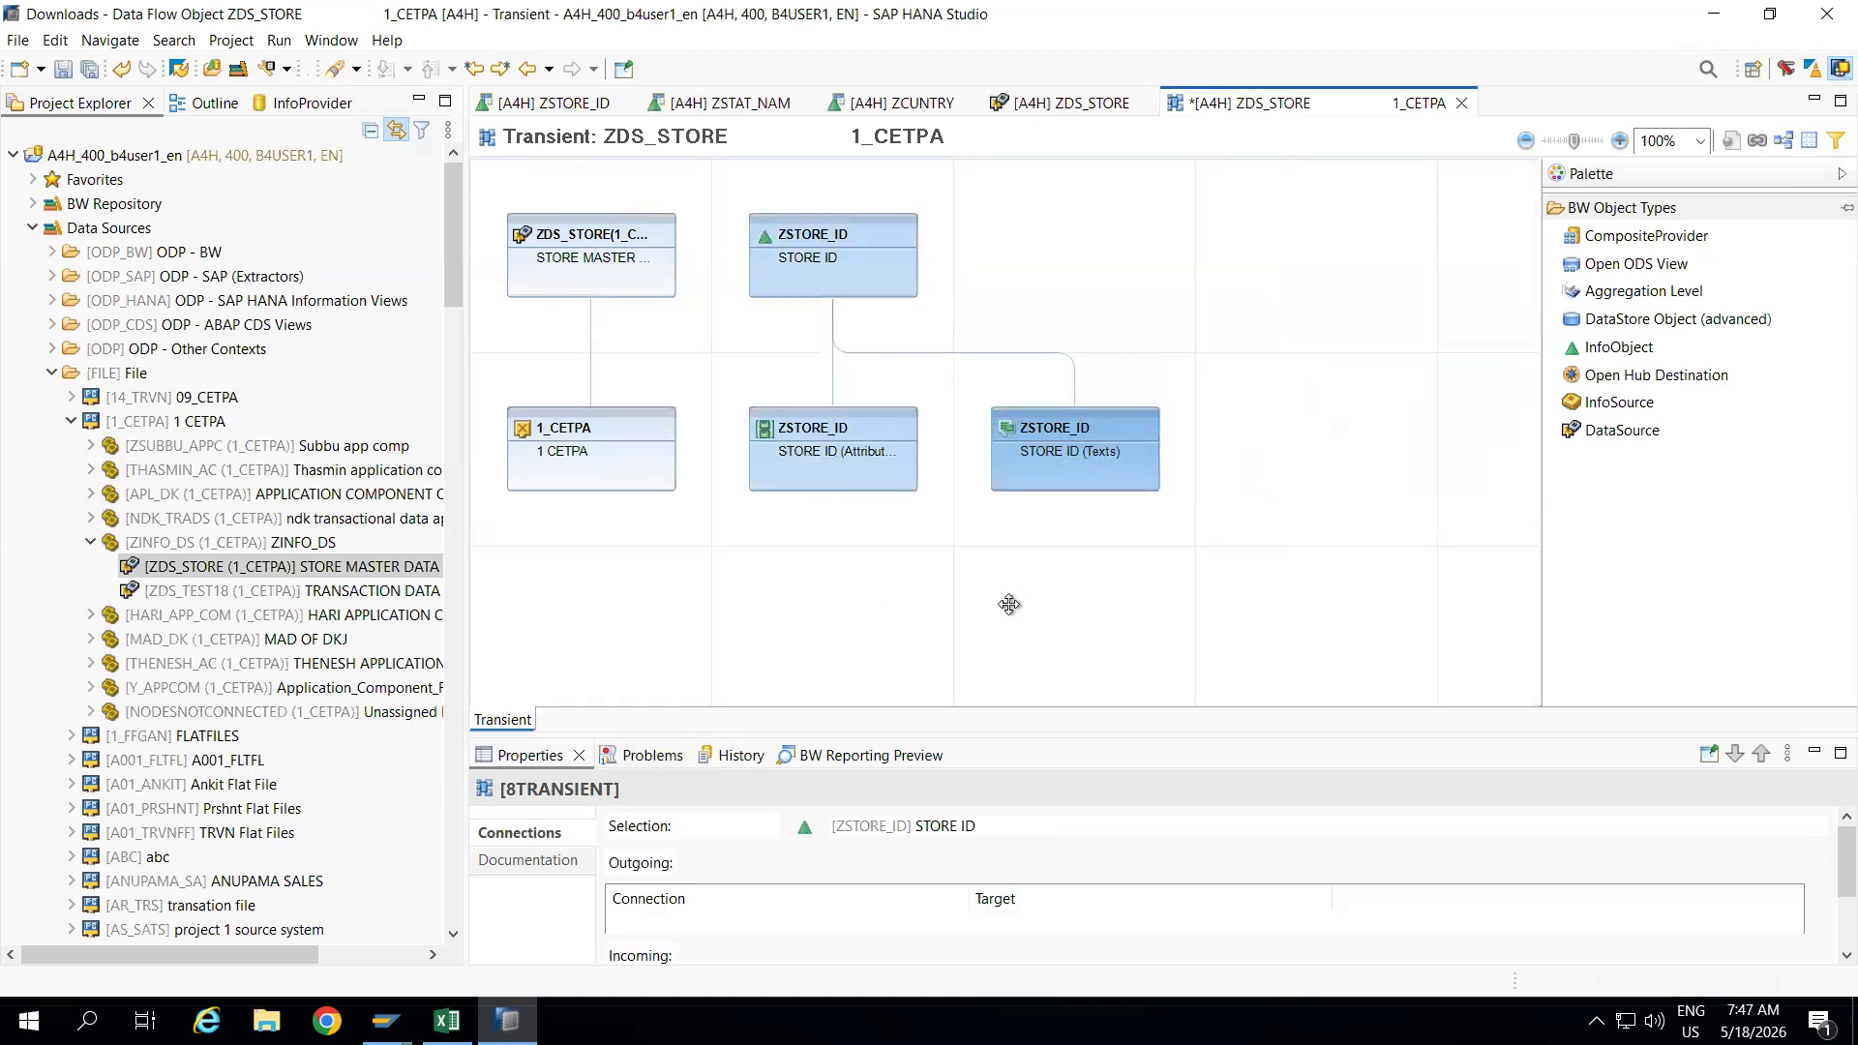
Connect the ZDS_STORE DataSource to the ZSTORE_ID attributes node and automatically arrange the data flow layout.
mouse_move(595, 234)
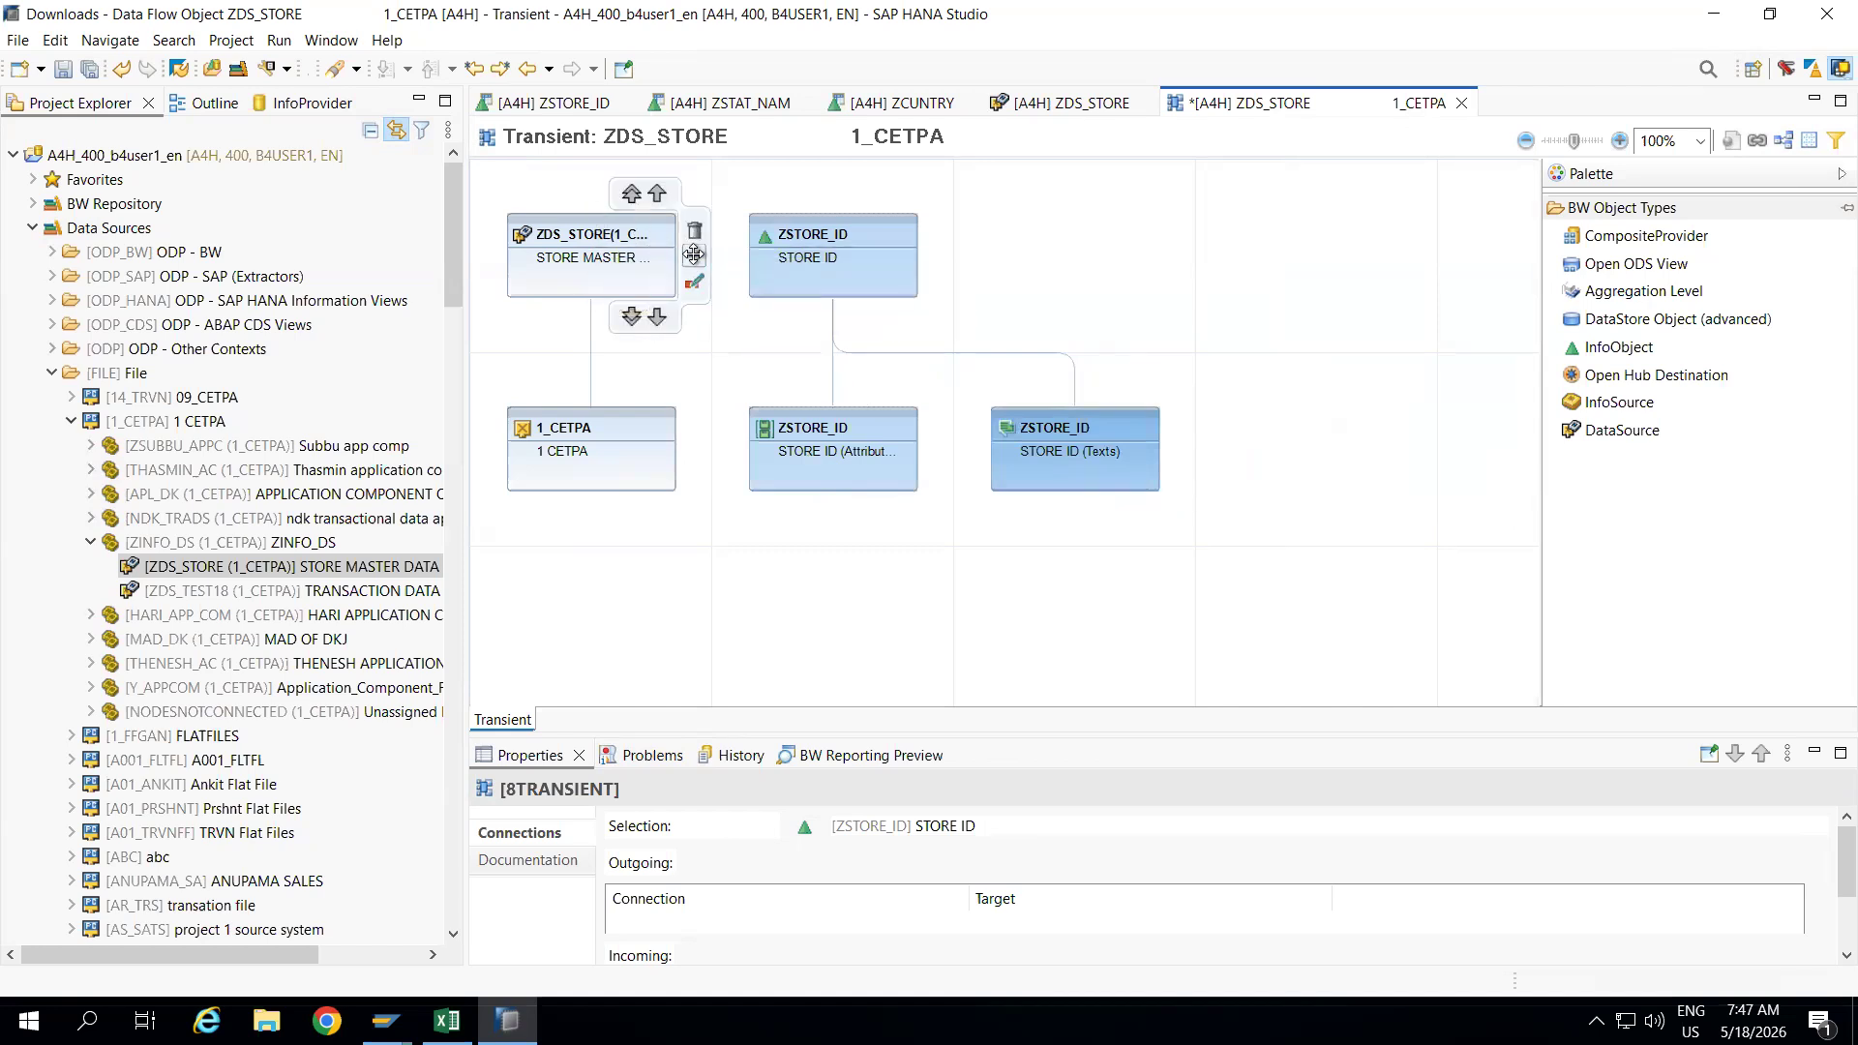
mouse_move(693, 255)
left_mouse_down()
mouse_move(718, 444)
mouse_move(751, 455)
left_mouse_up()
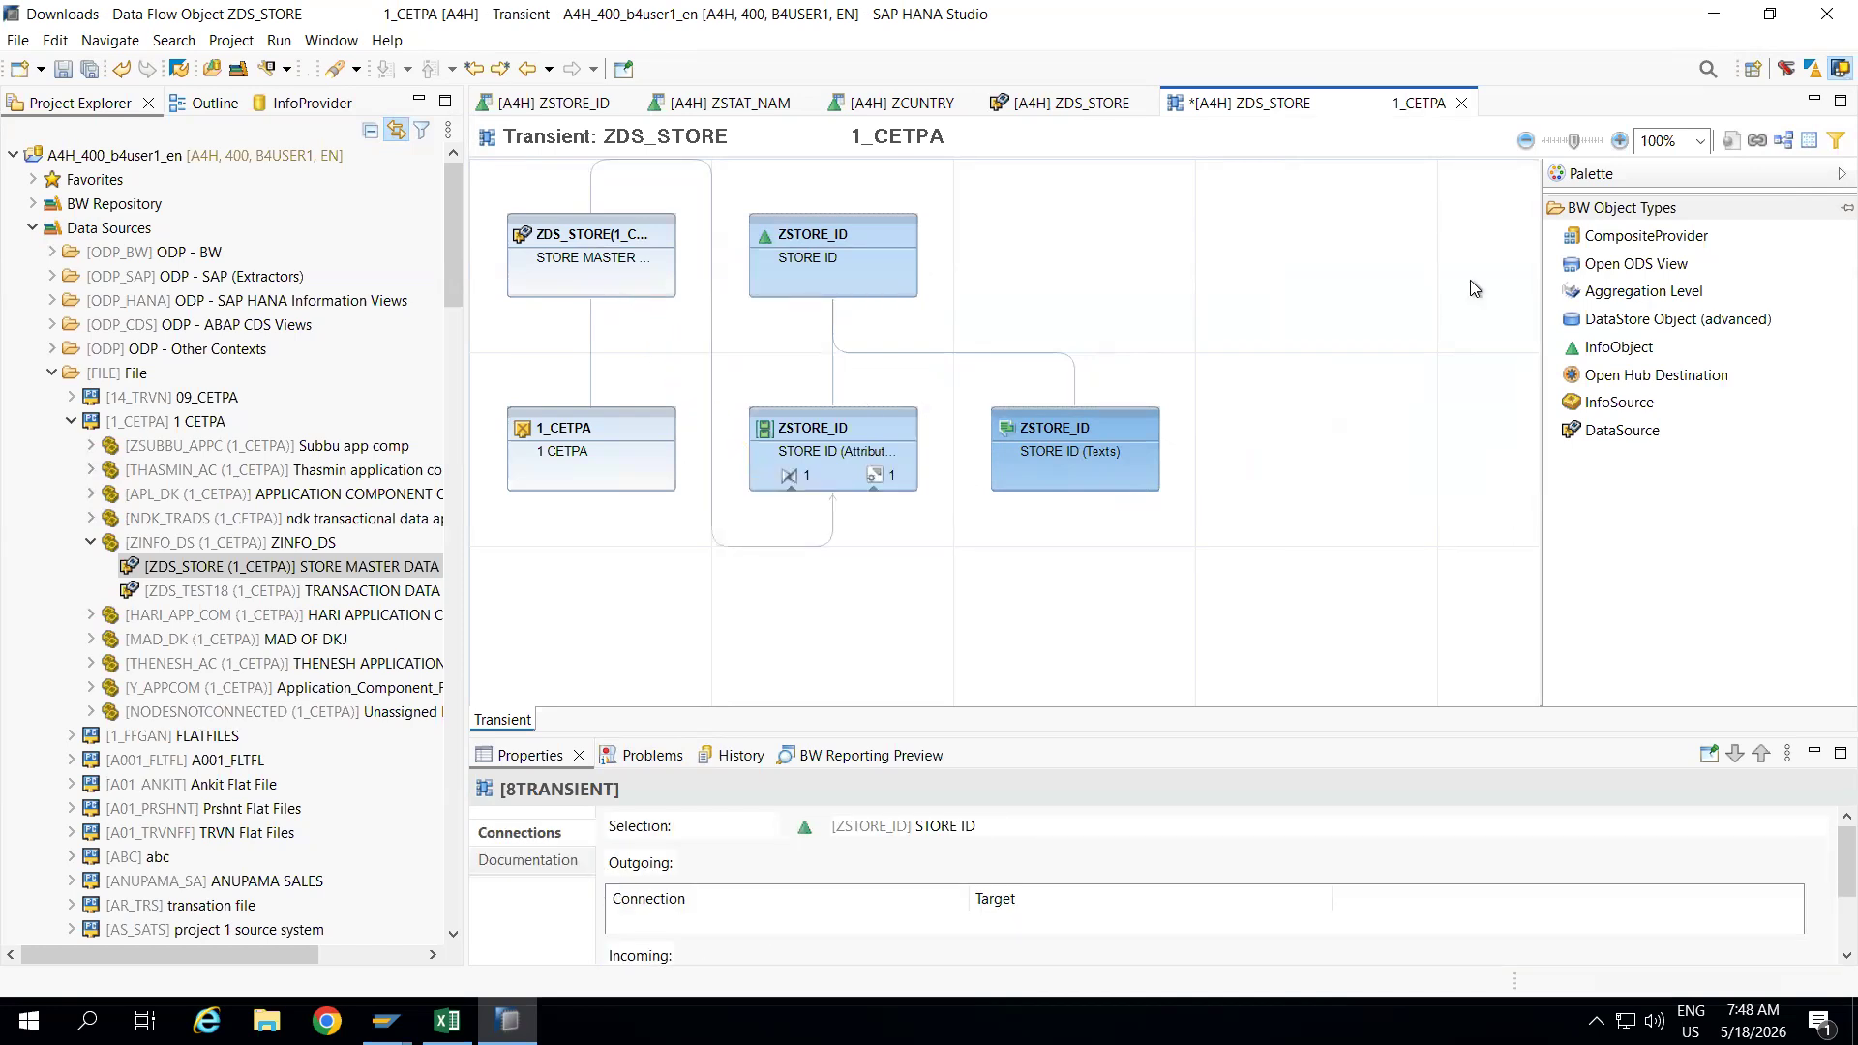
left_click(1786, 145)
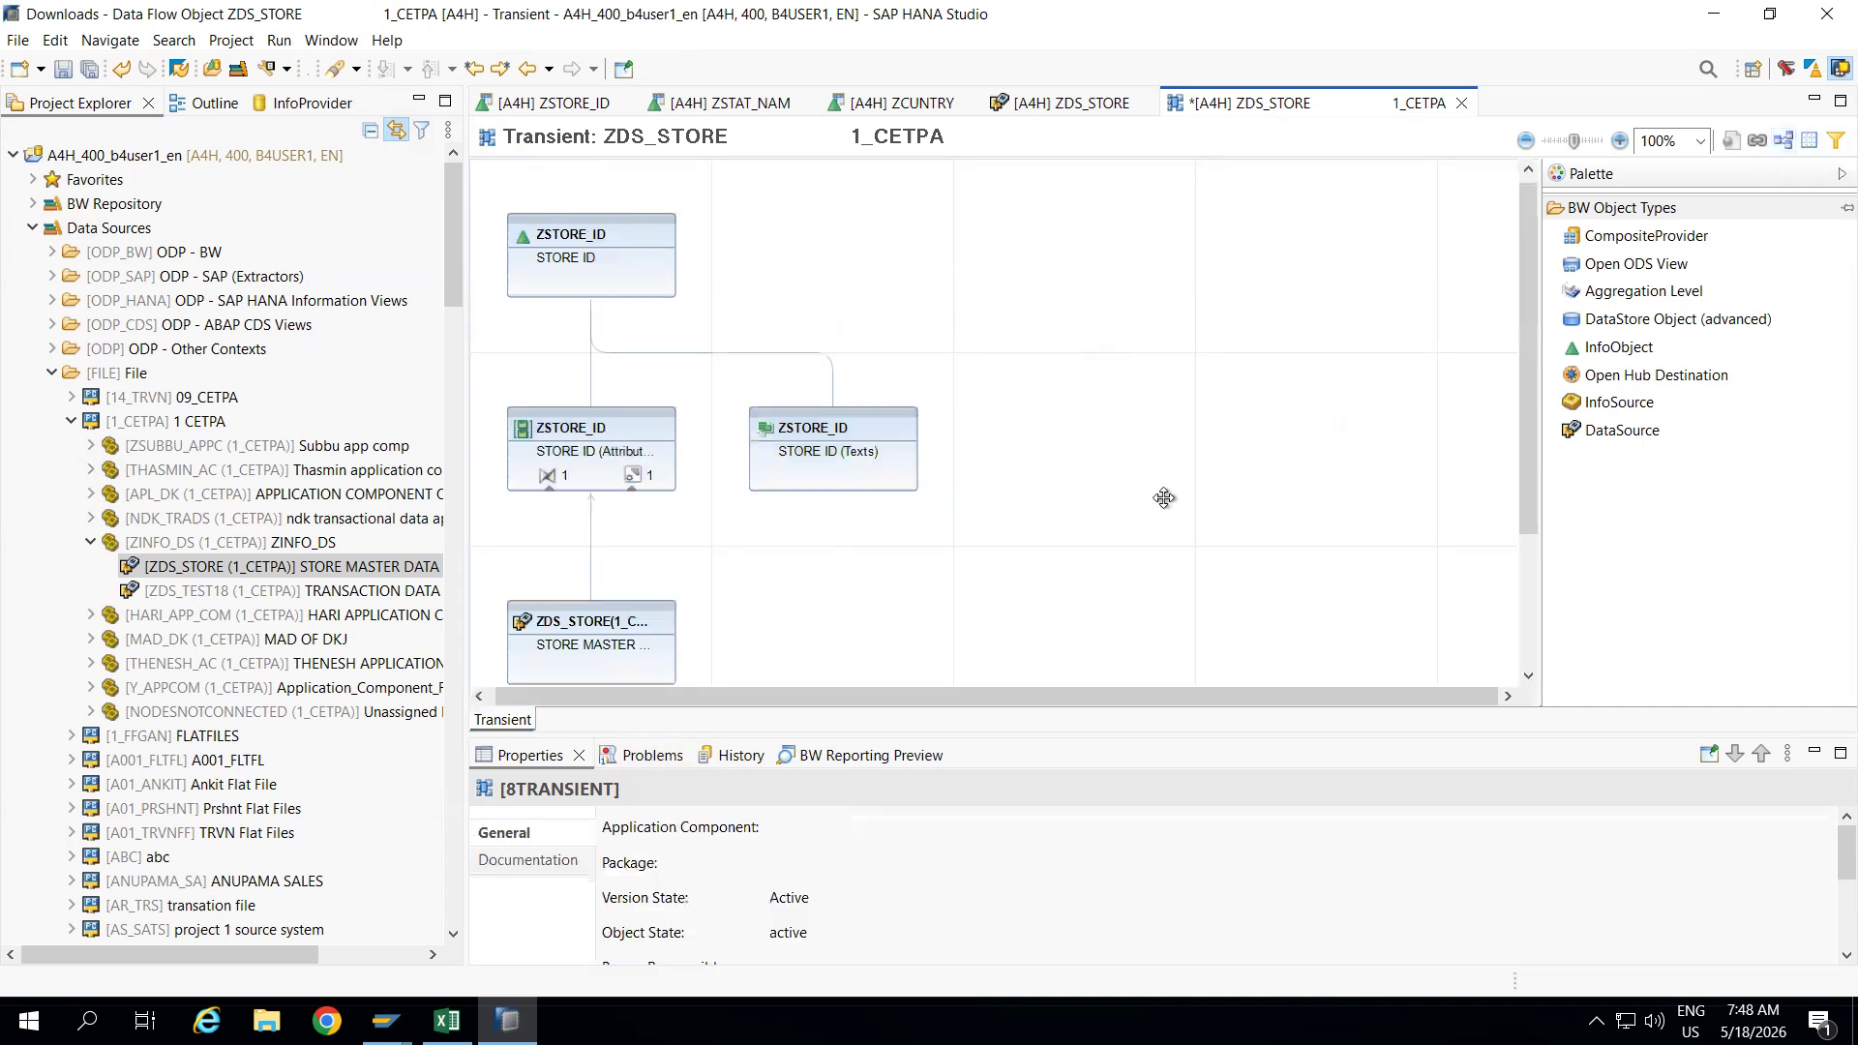
left_click_drag(971, 736, 972, 871)
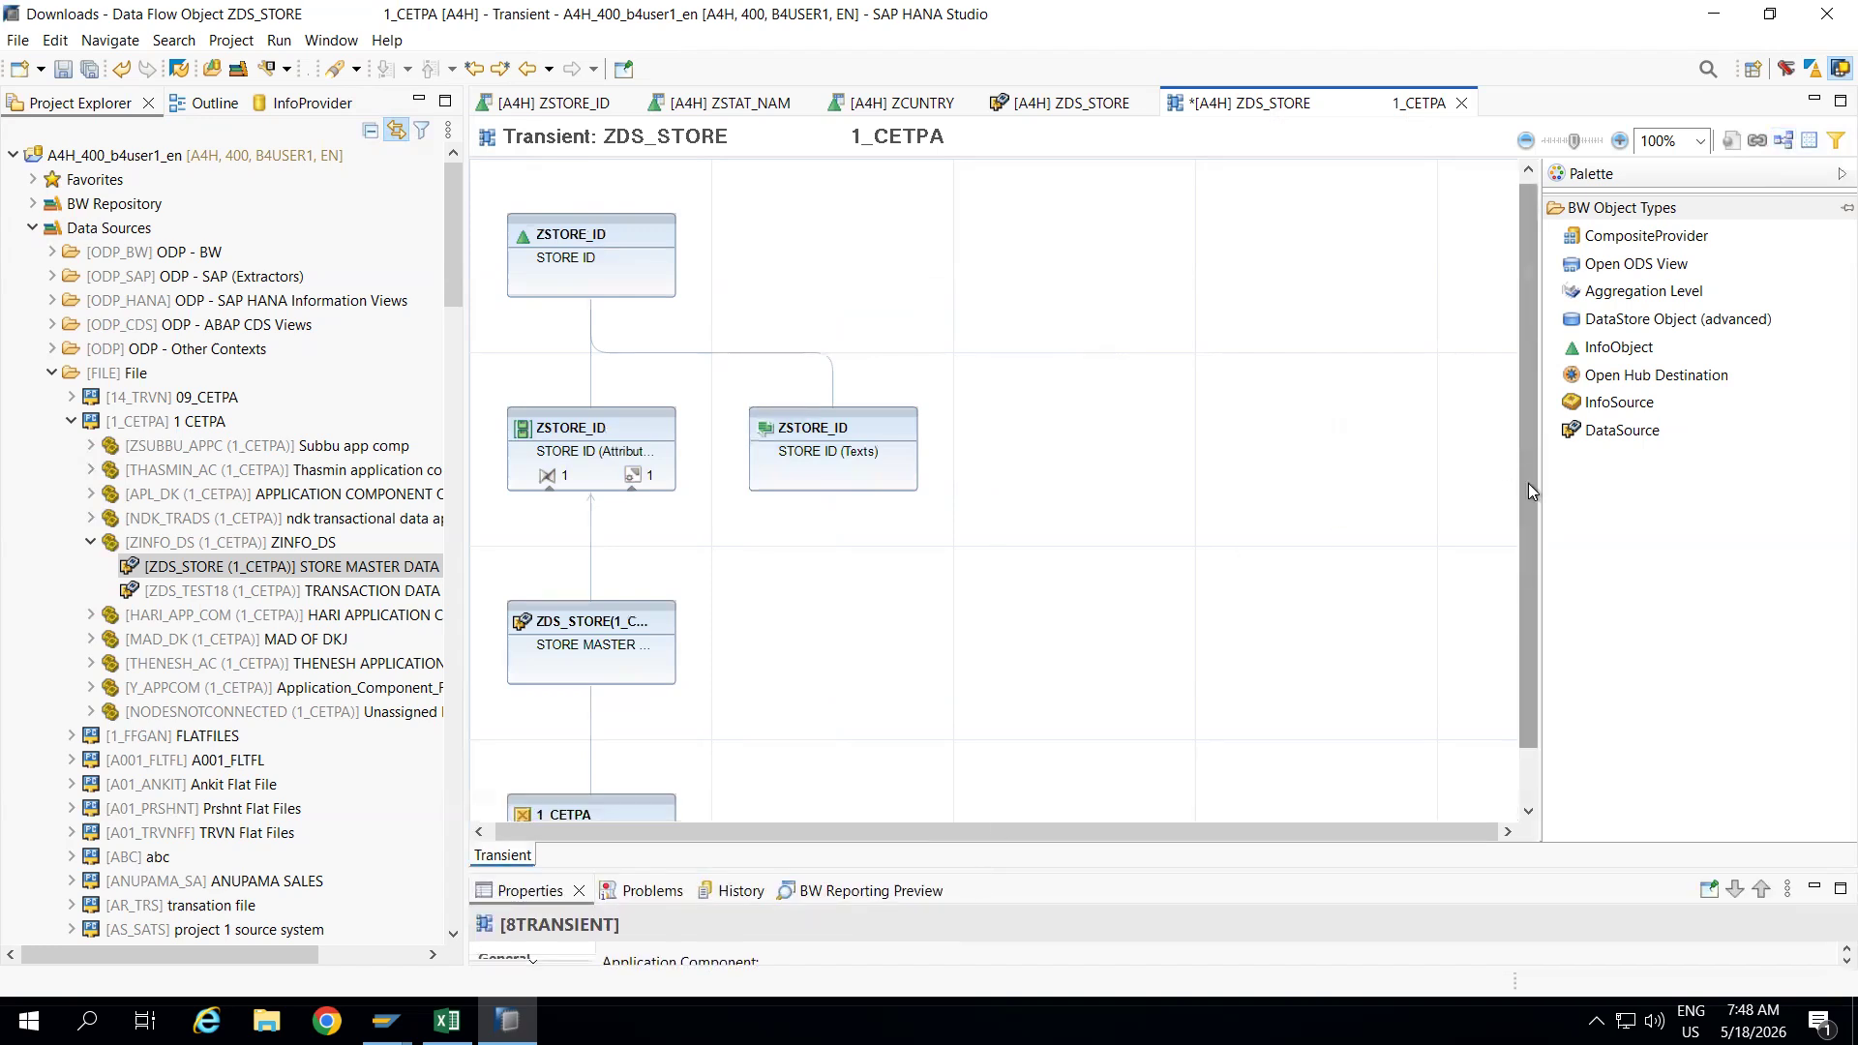
left_click_drag(1528, 484, 1525, 595)
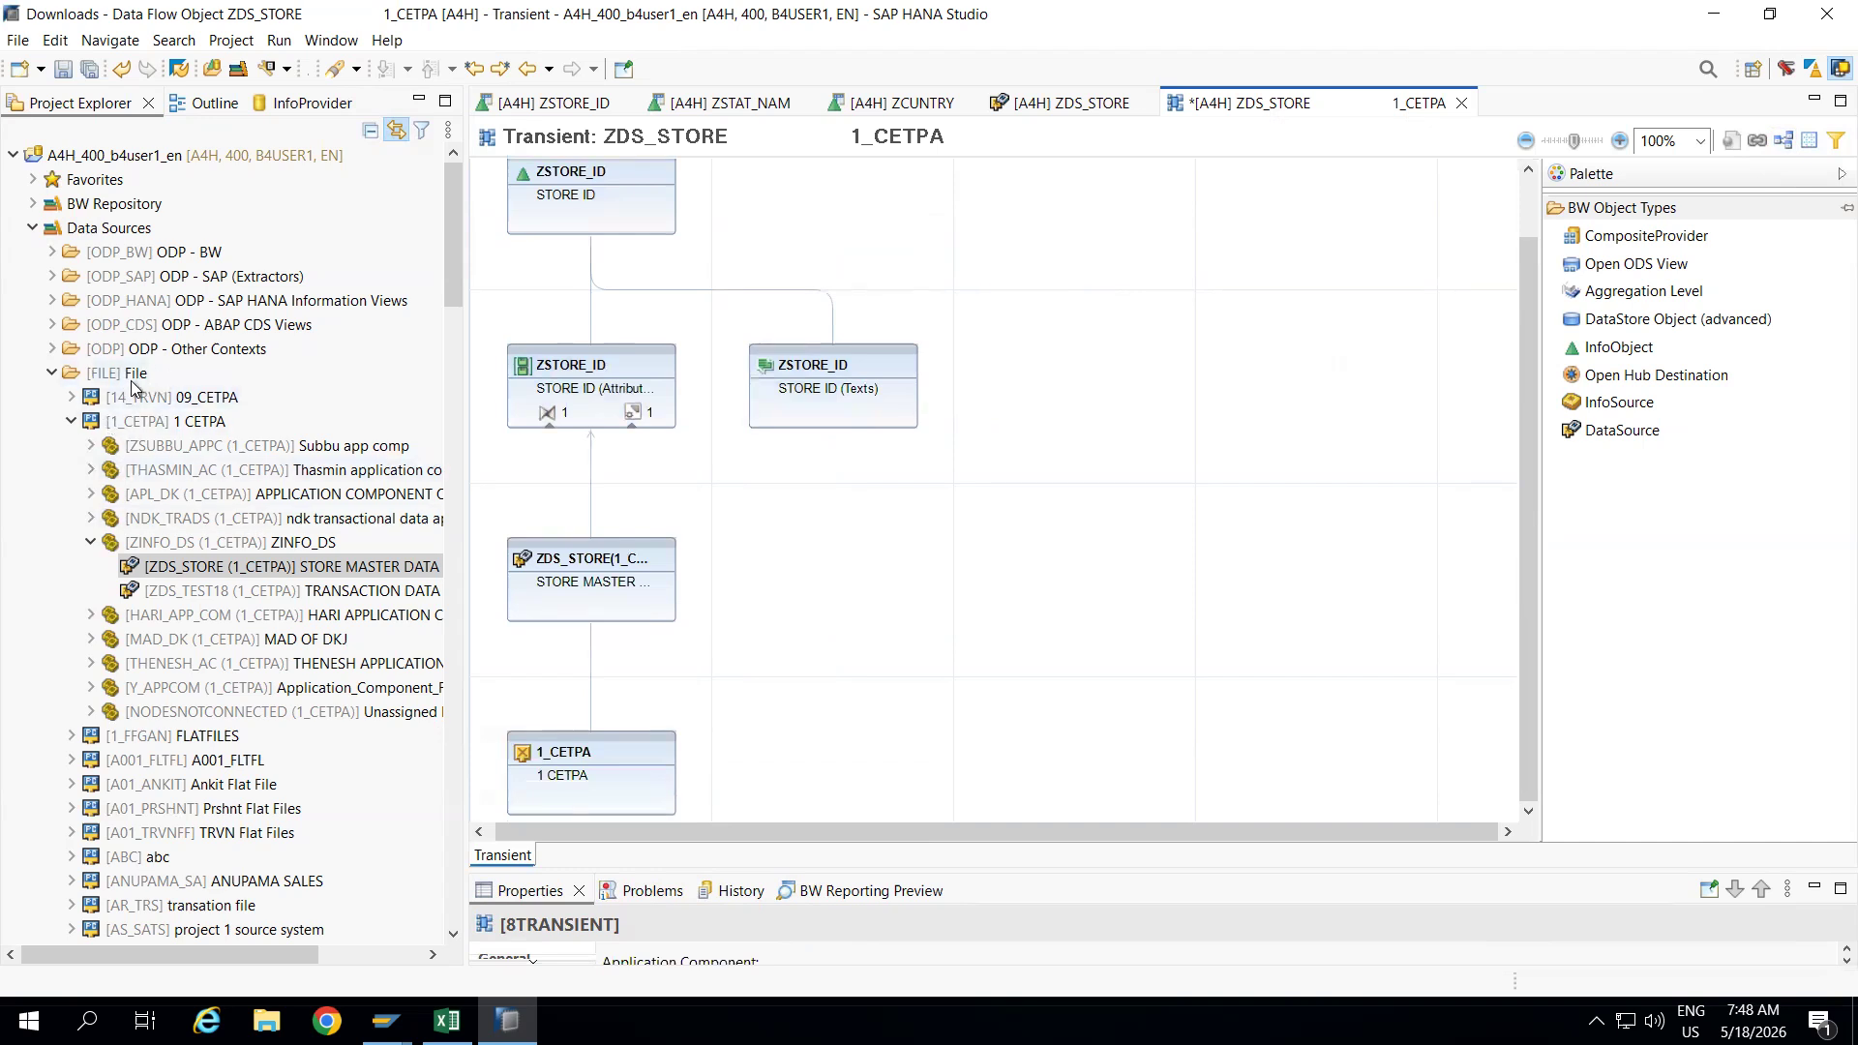
Create the transformation from DataSource ZDS_STORE in source system 1_CETPA to the ZSTORE_ID attributes, keeping the proposed settings.
mouse_move(628, 589)
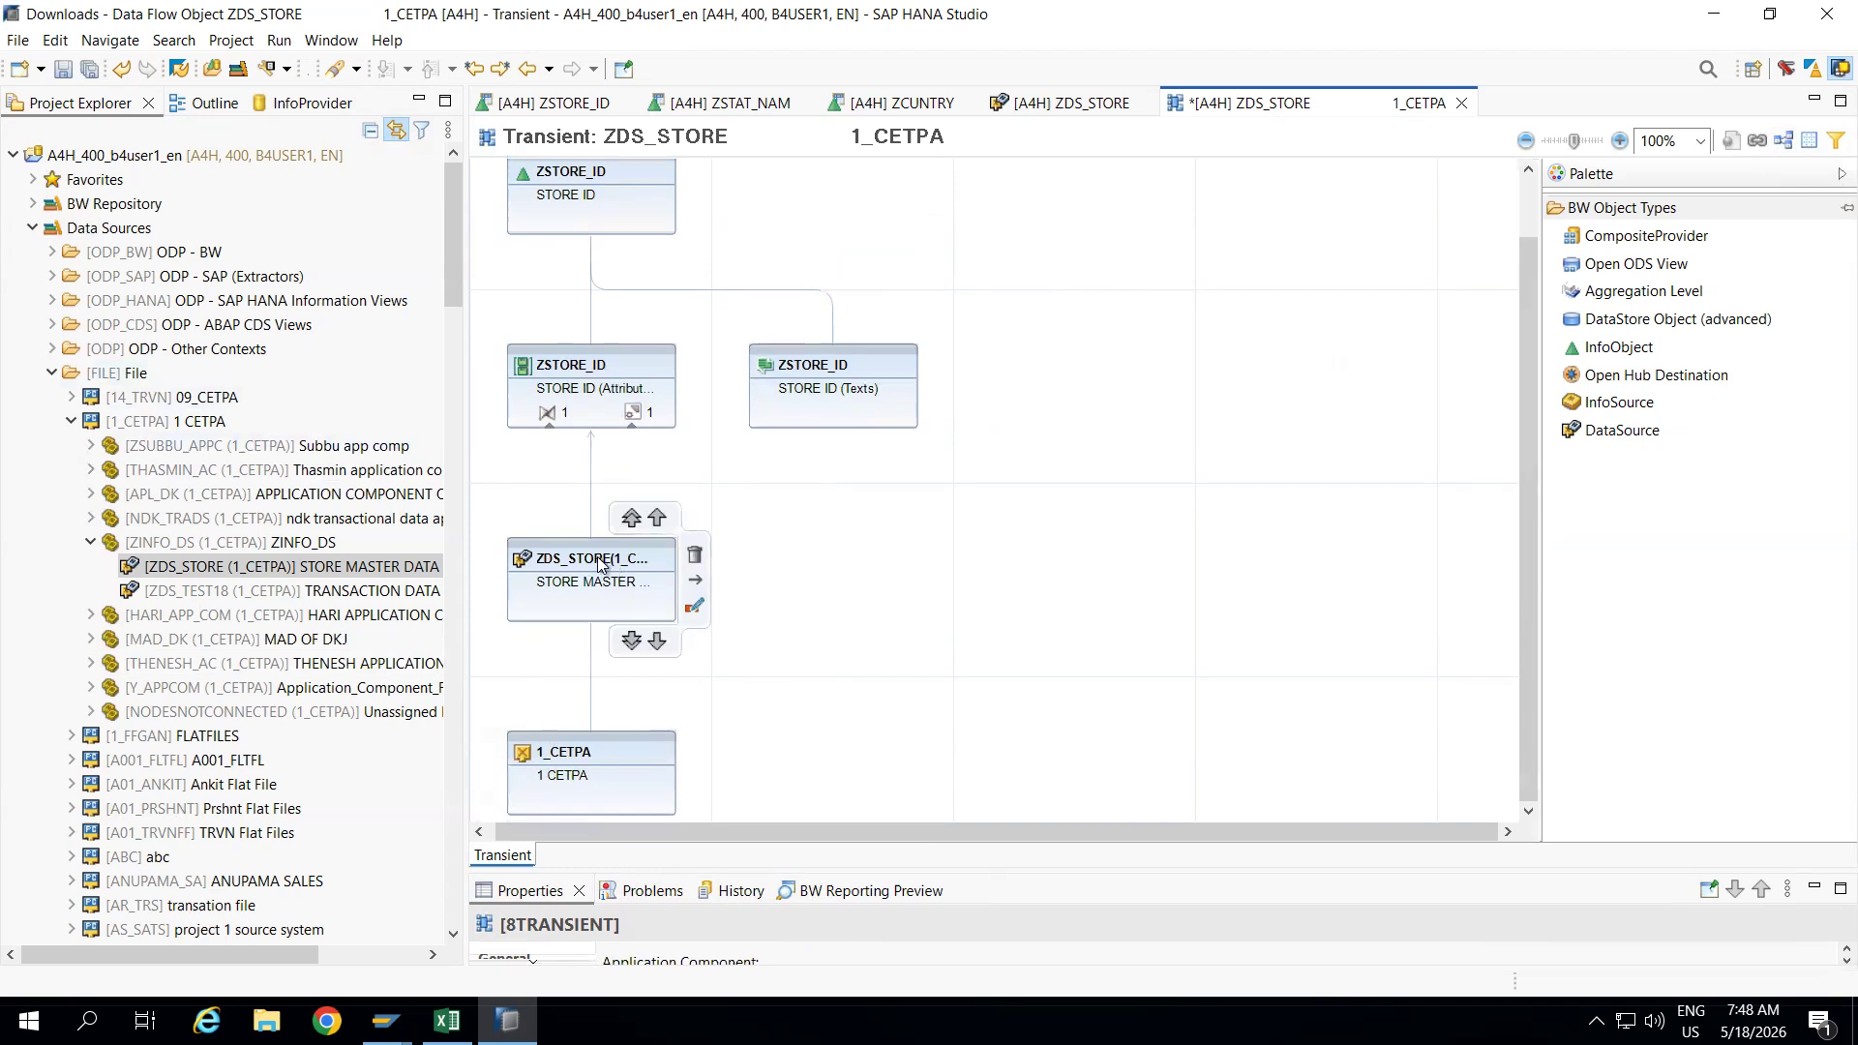
mouse_move(589, 355)
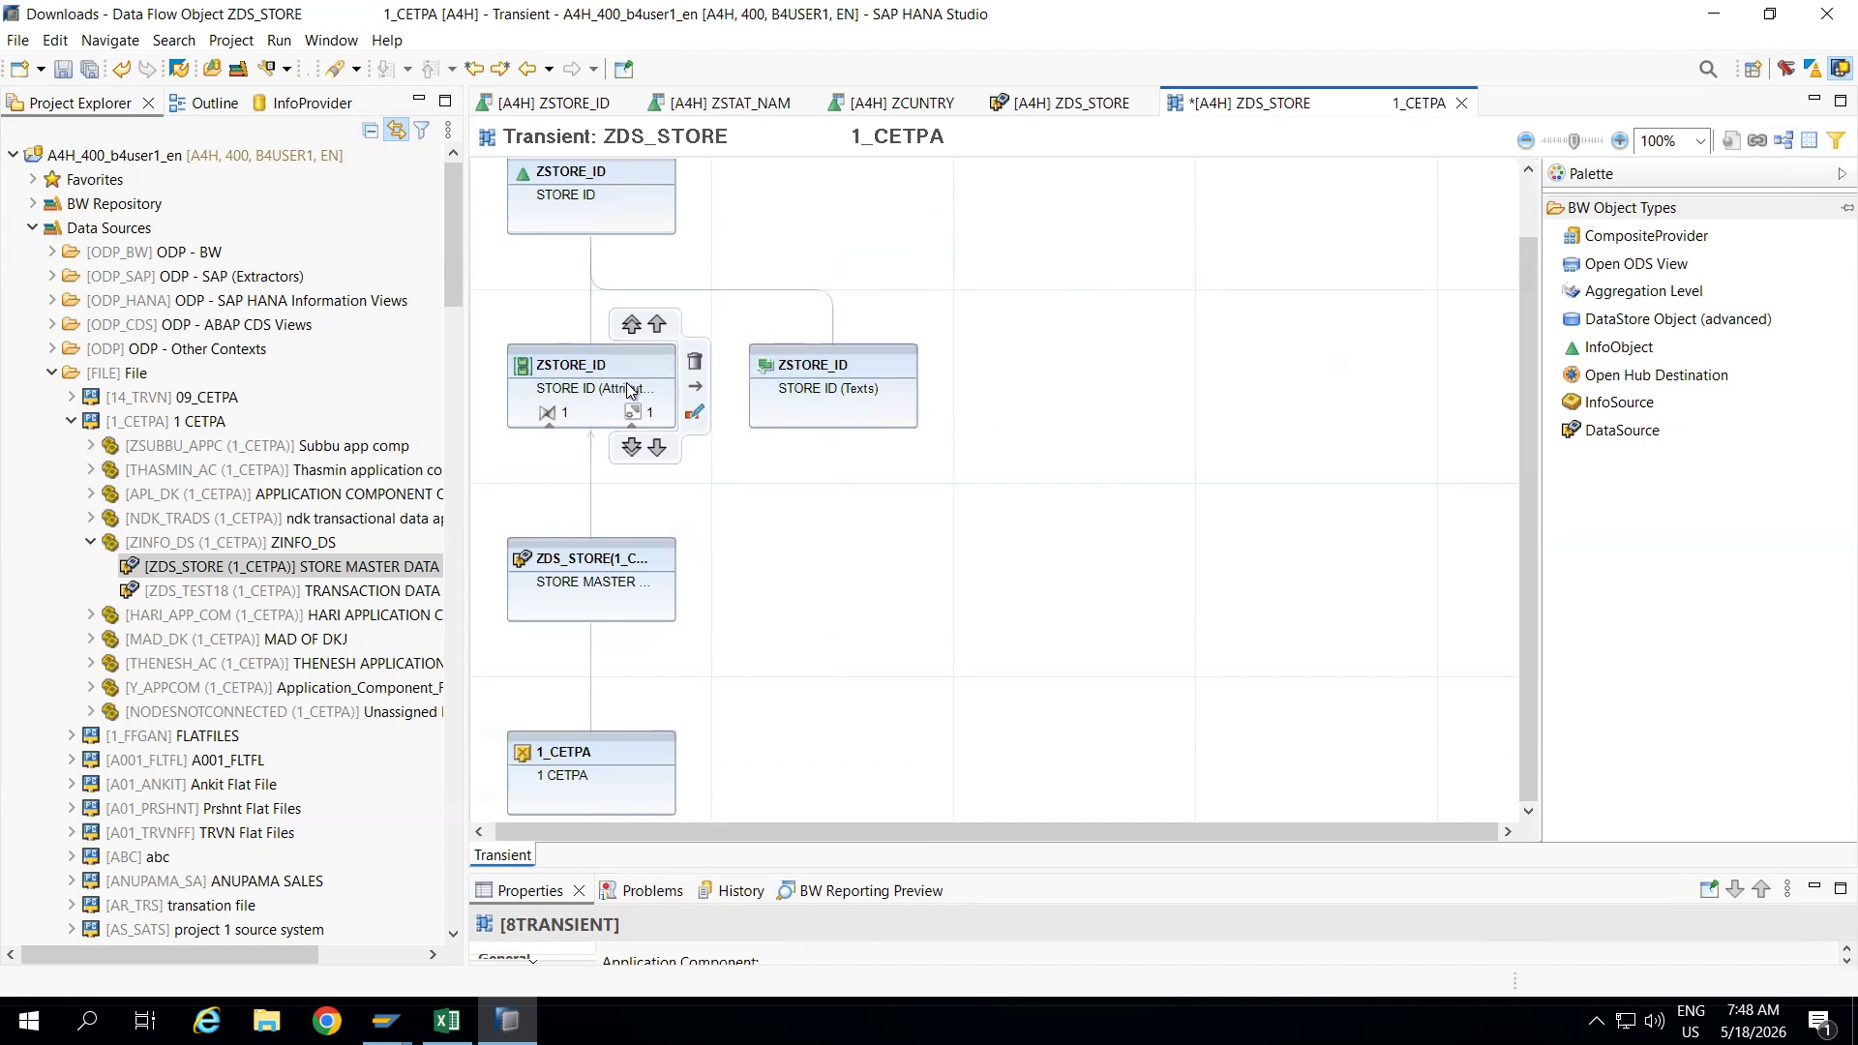
mouse_move(579, 211)
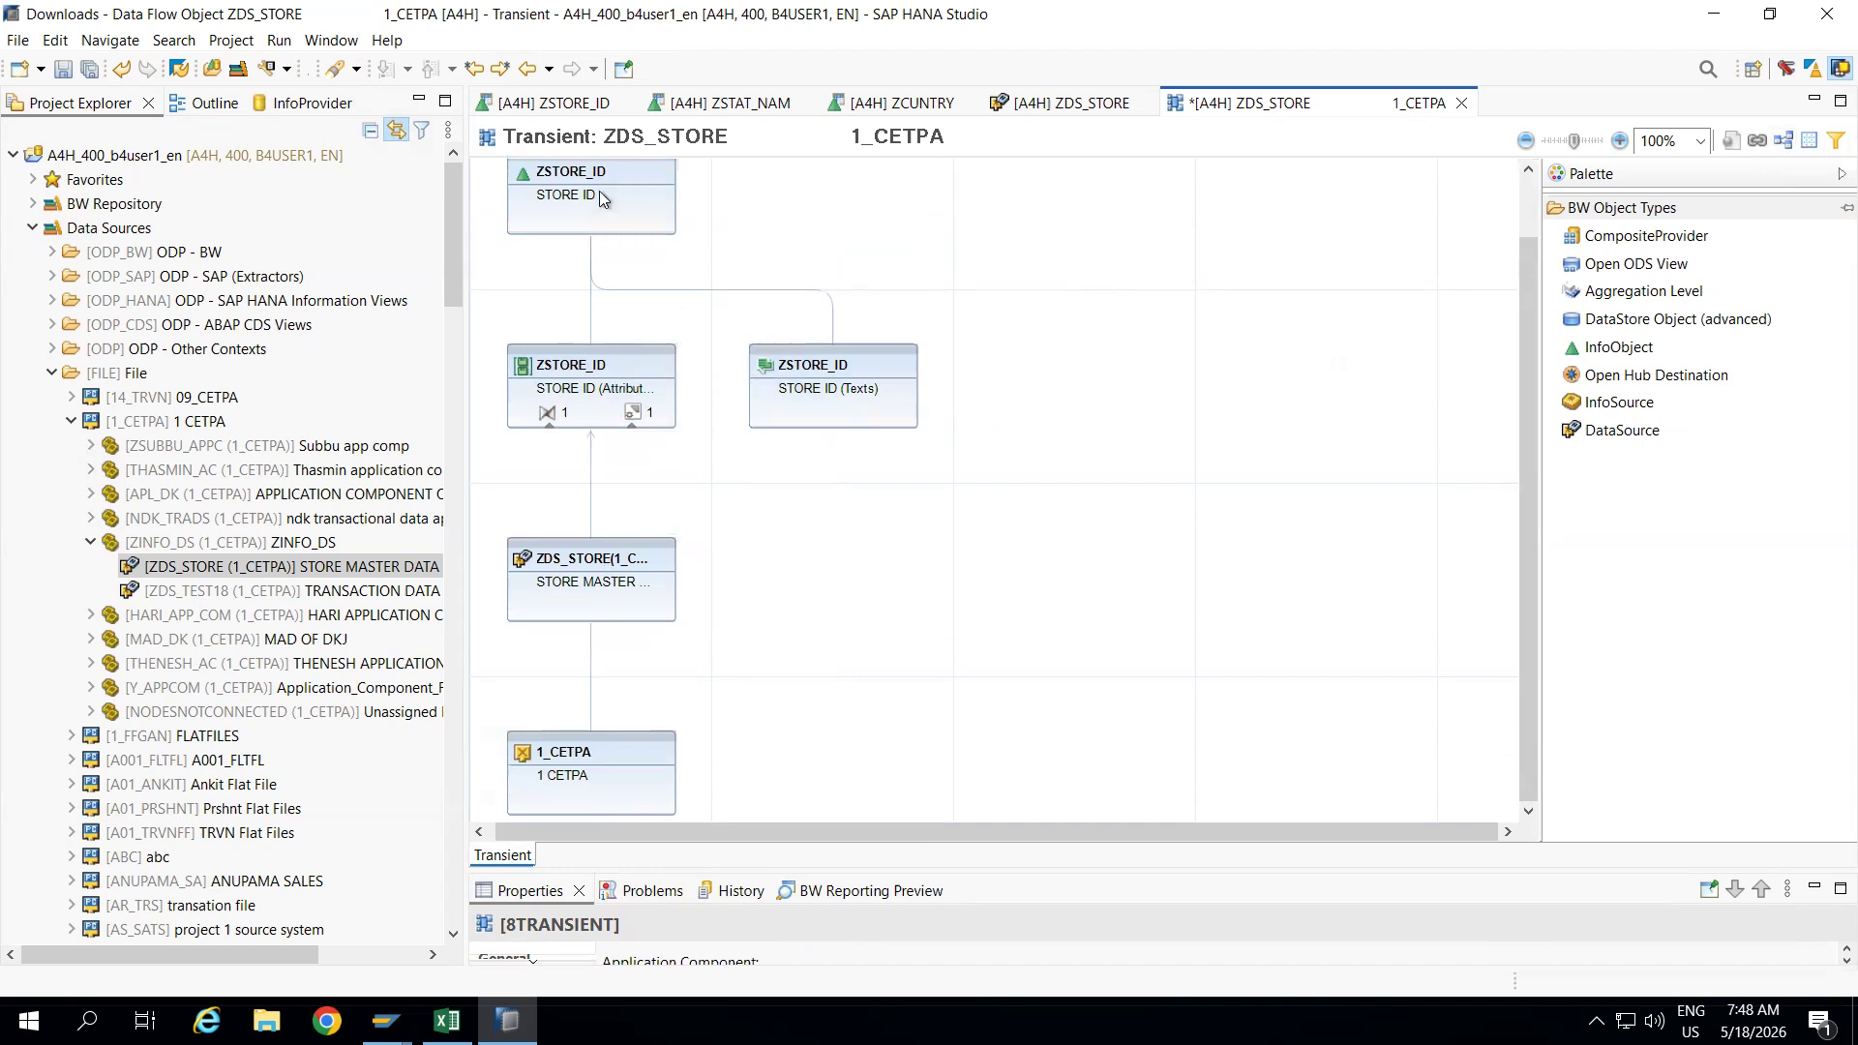
double_click(554, 413)
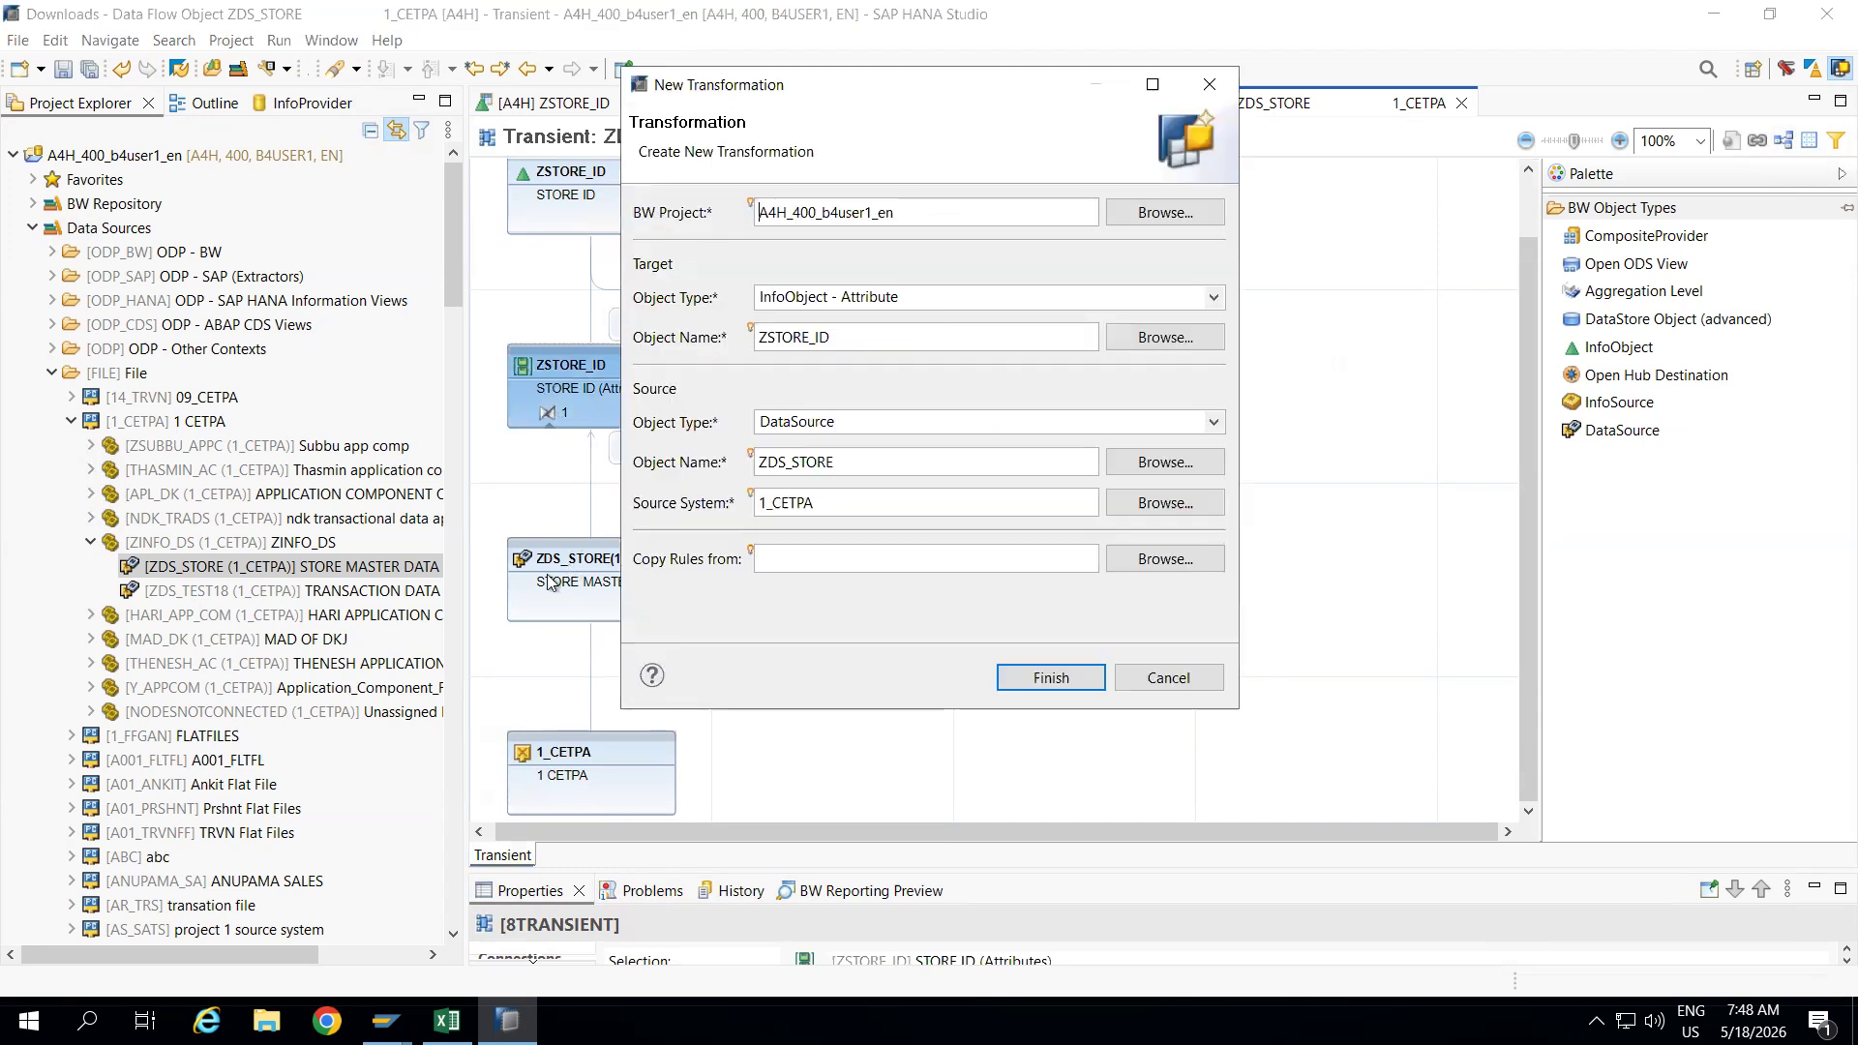
left_click(1070, 678)
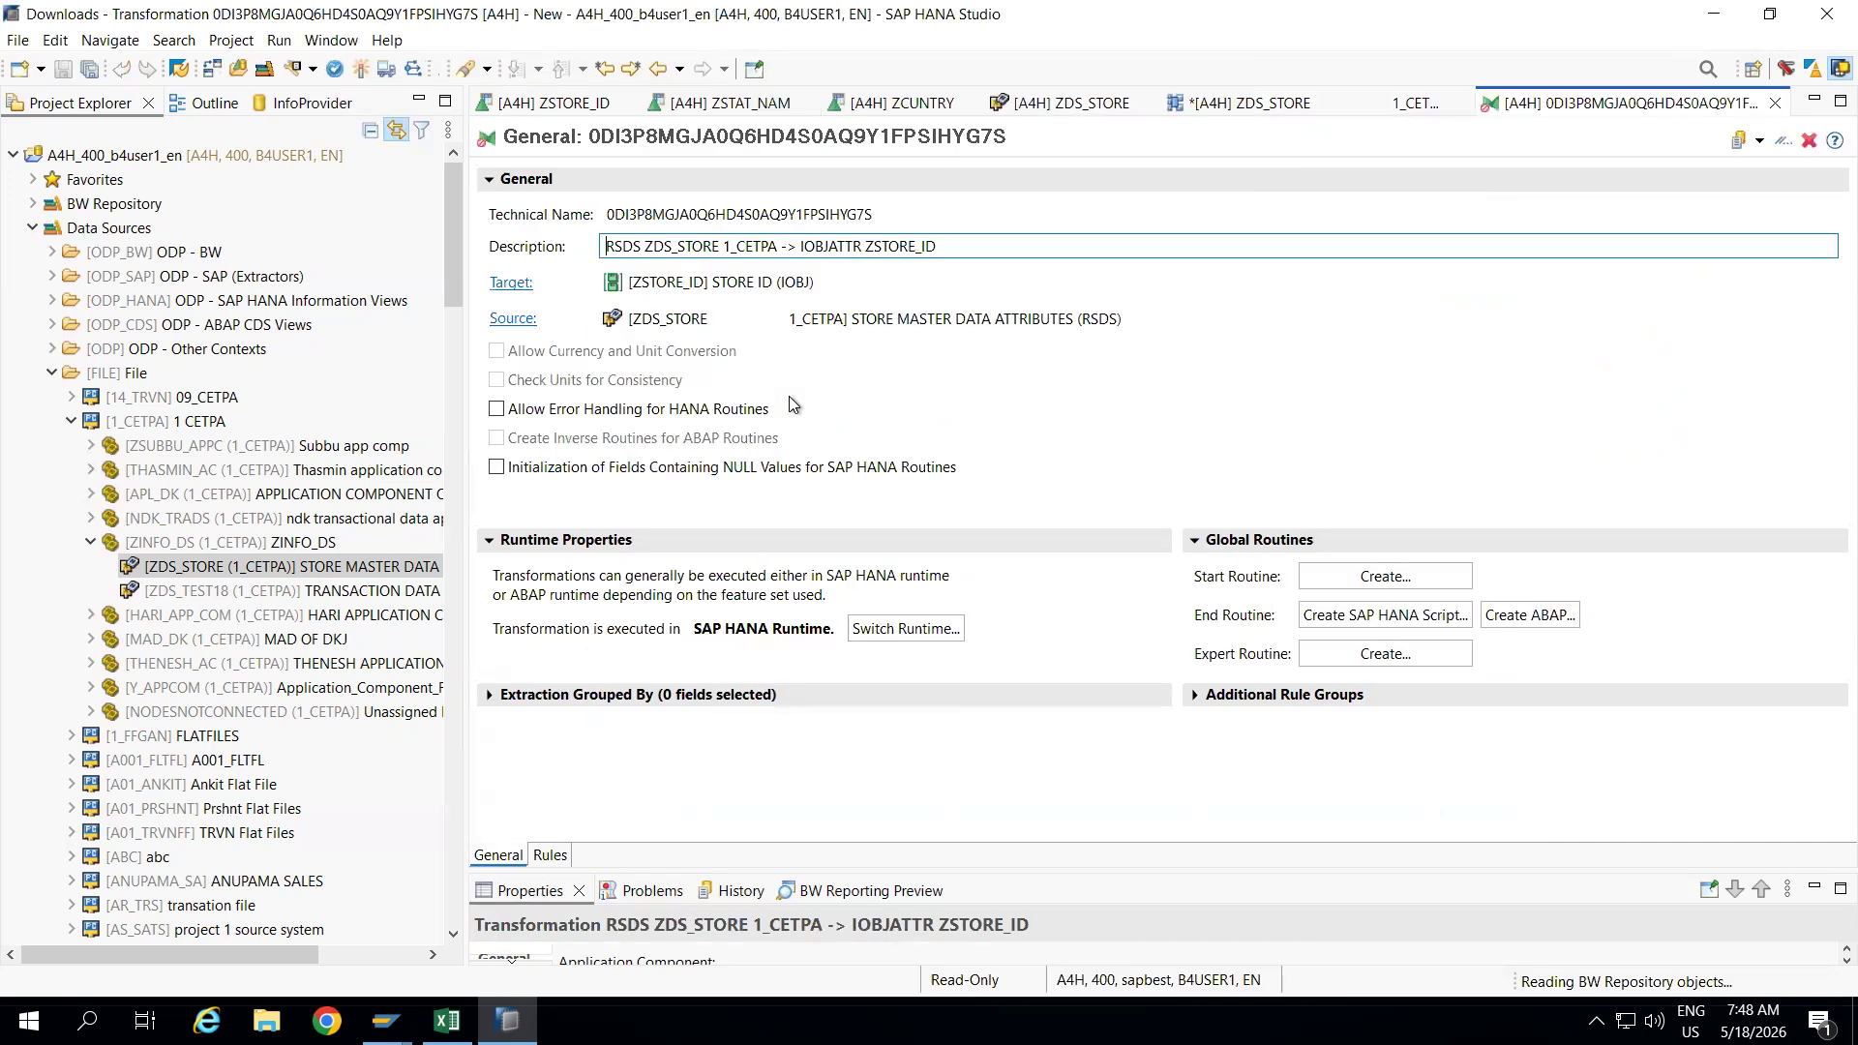
Map STORE_ID, STORE_NAME, STORE_CITY, STATE_ID, STATE_NAME and COUNTRY to ZSTORE_ID, ZSTO_NAME, ZSTO_CITY, ZSTAT_ID, ZSTAT_NAM and ZCUNTRY respectively in the transformation rules.
left_click(549, 856)
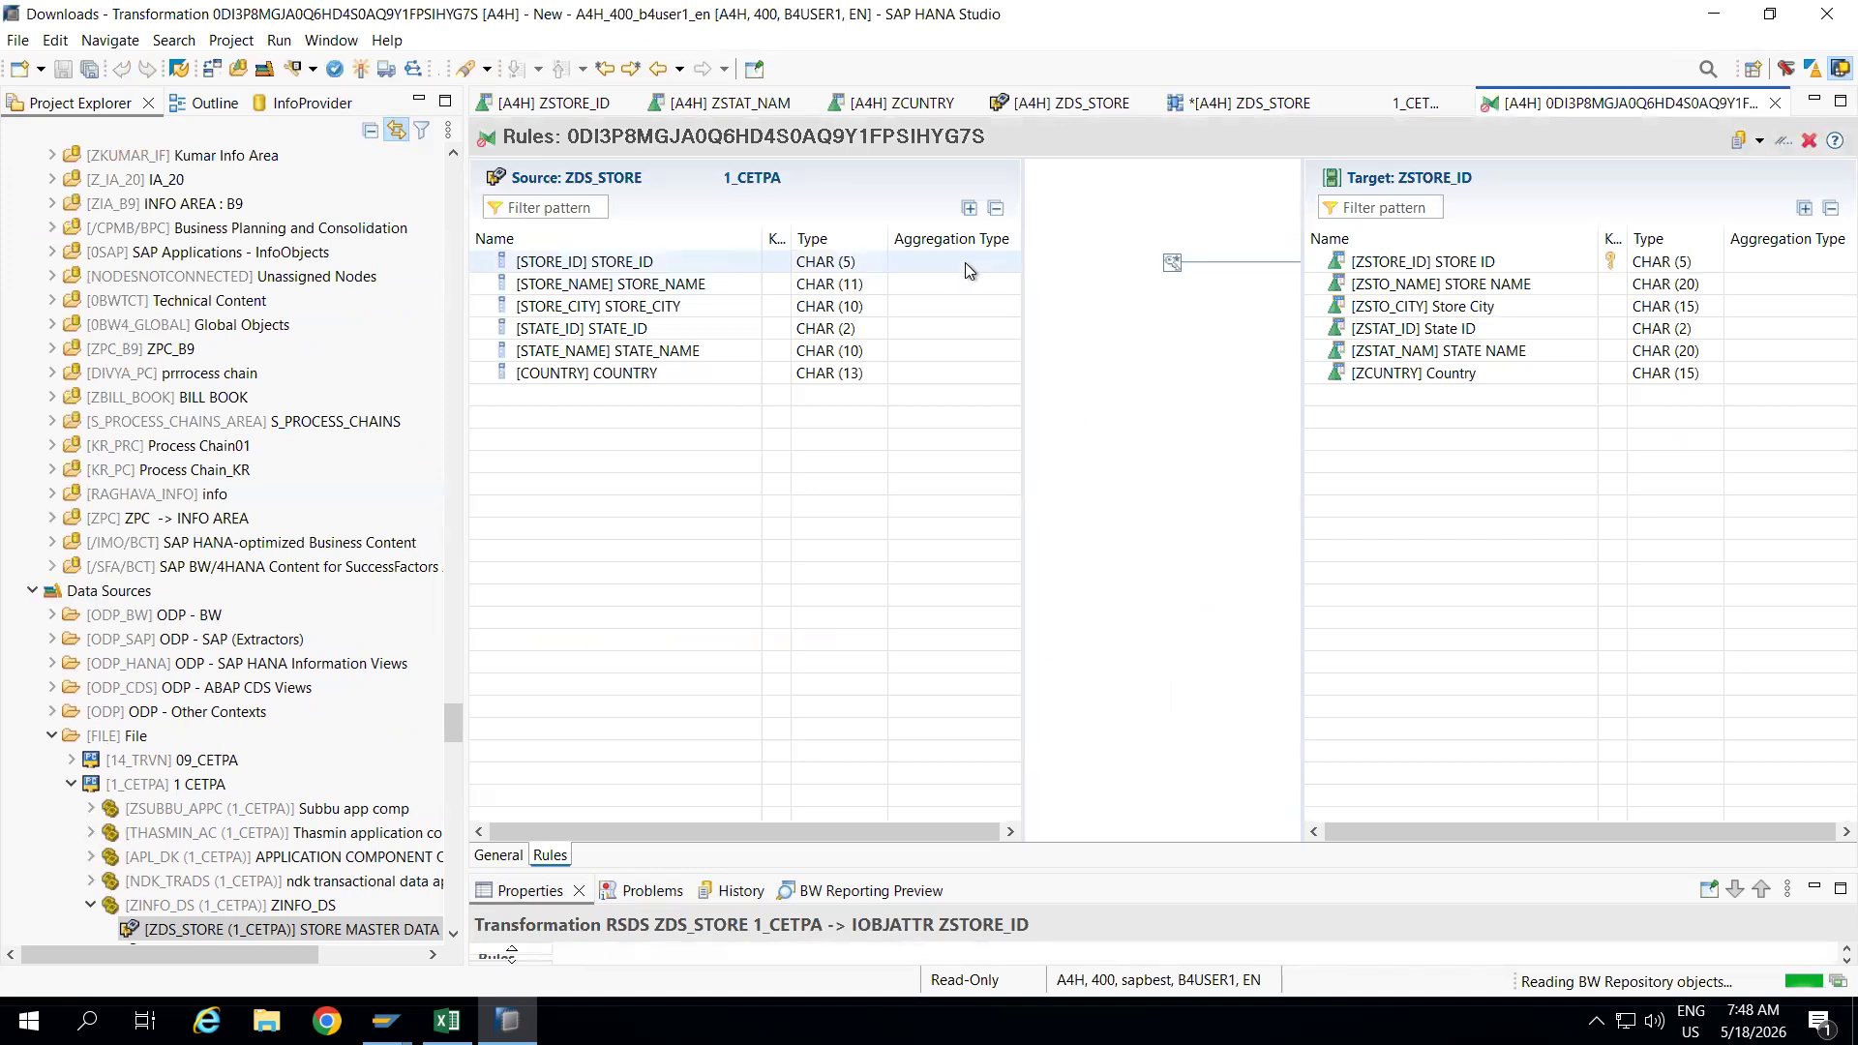
left_click_drag(973, 277, 1316, 295)
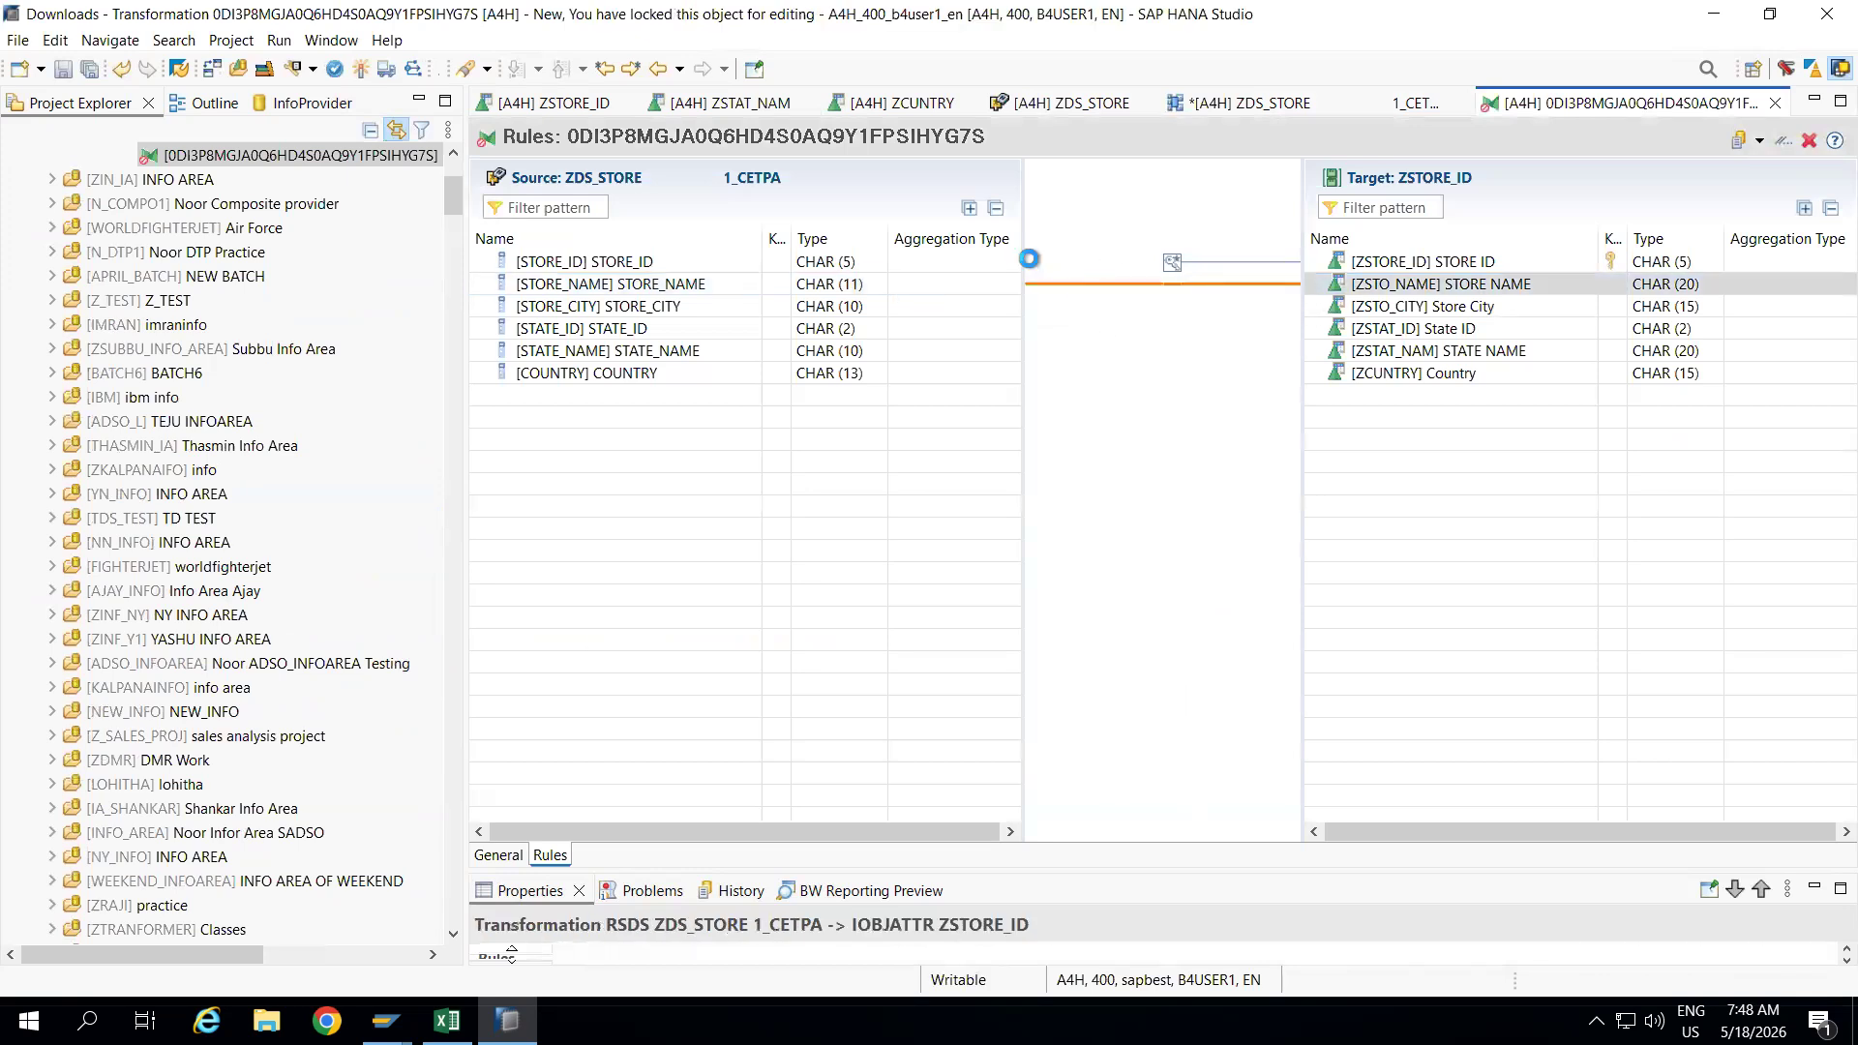
left_click_drag(1013, 260, 1328, 264)
left_click_drag(995, 310, 1327, 308)
left_click_drag(1000, 329, 1321, 335)
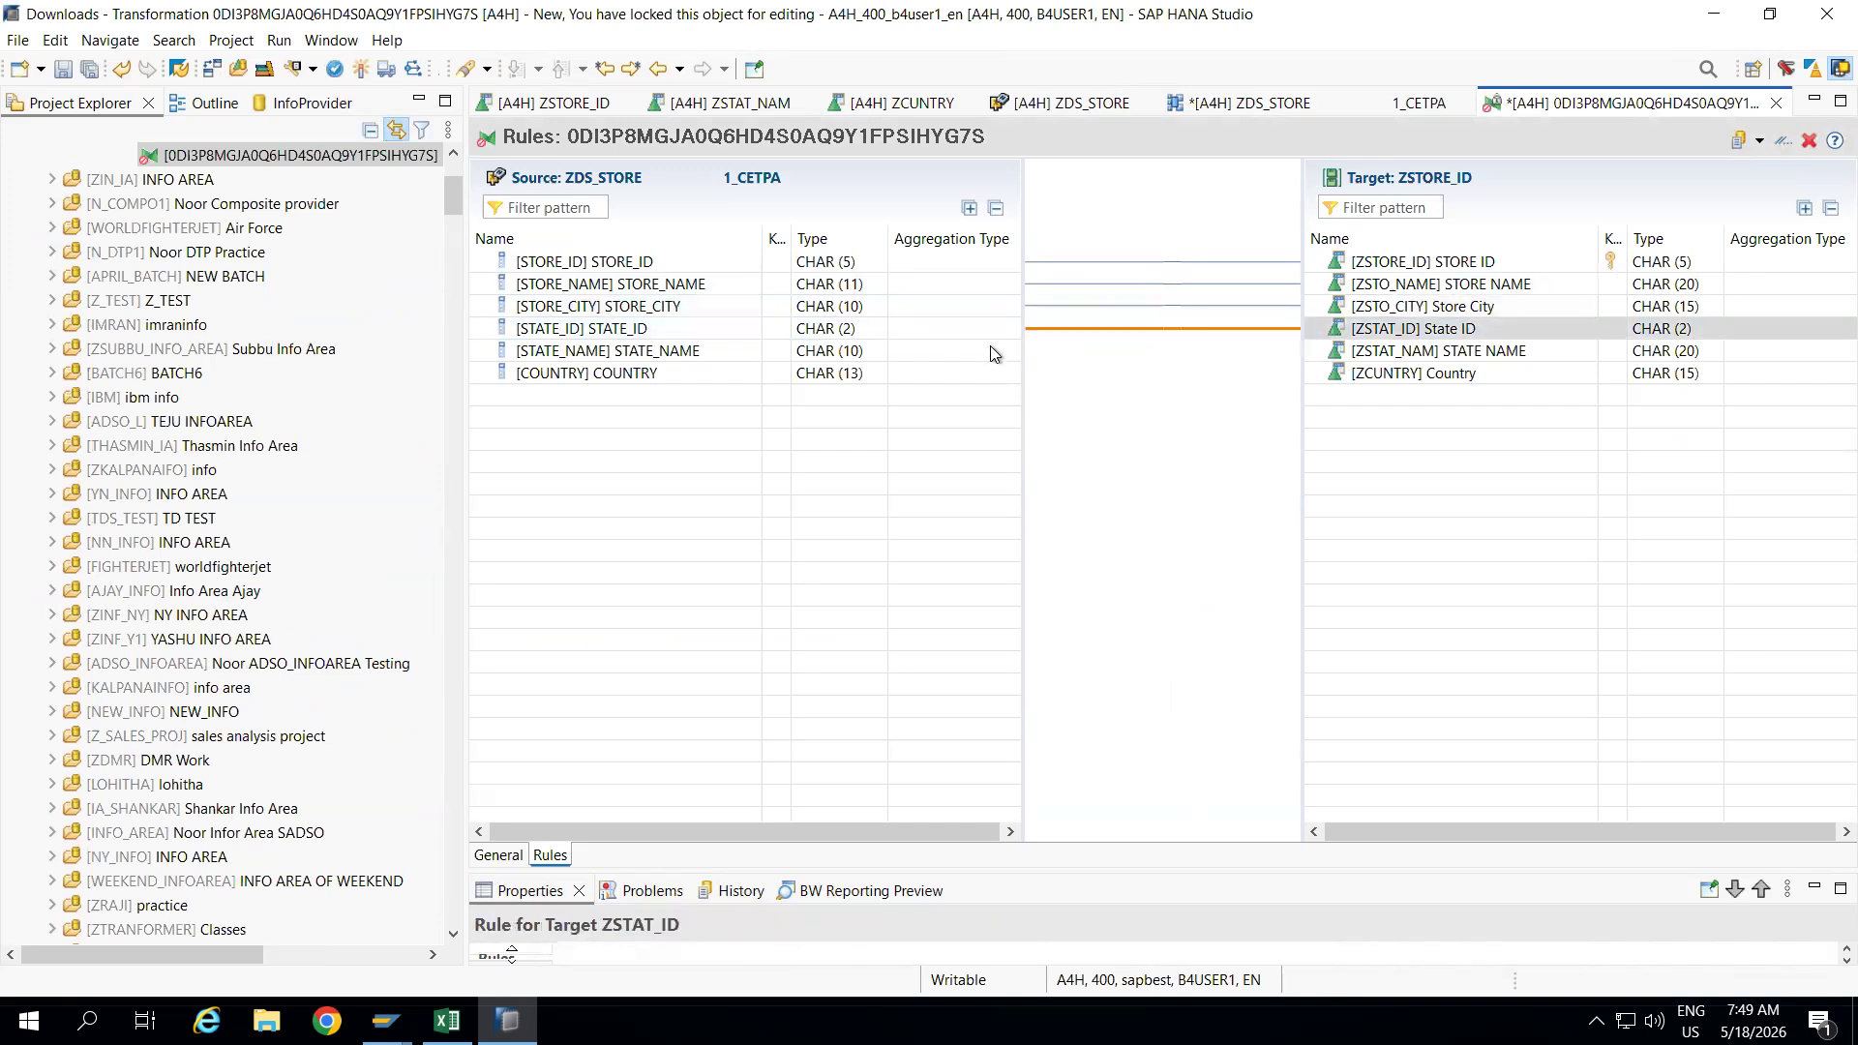
left_click_drag(989, 350, 1355, 350)
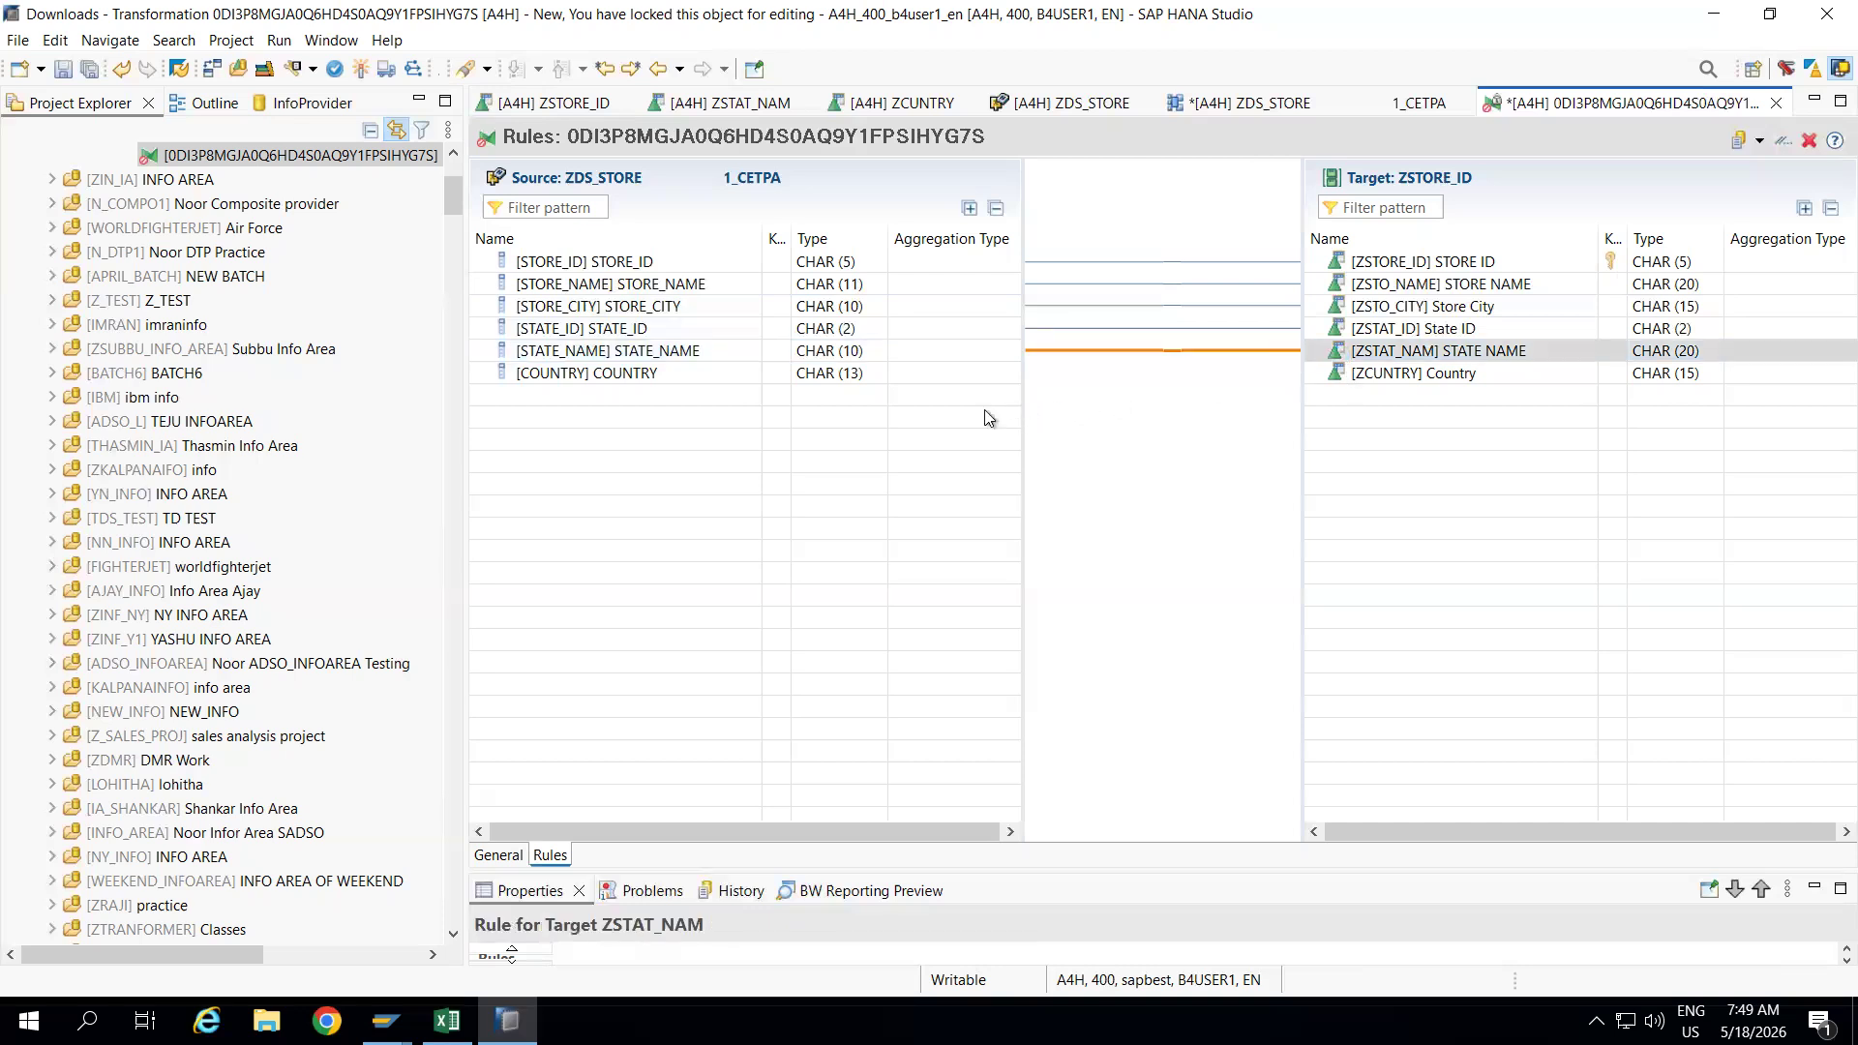
left_click_drag(1012, 370, 1315, 375)
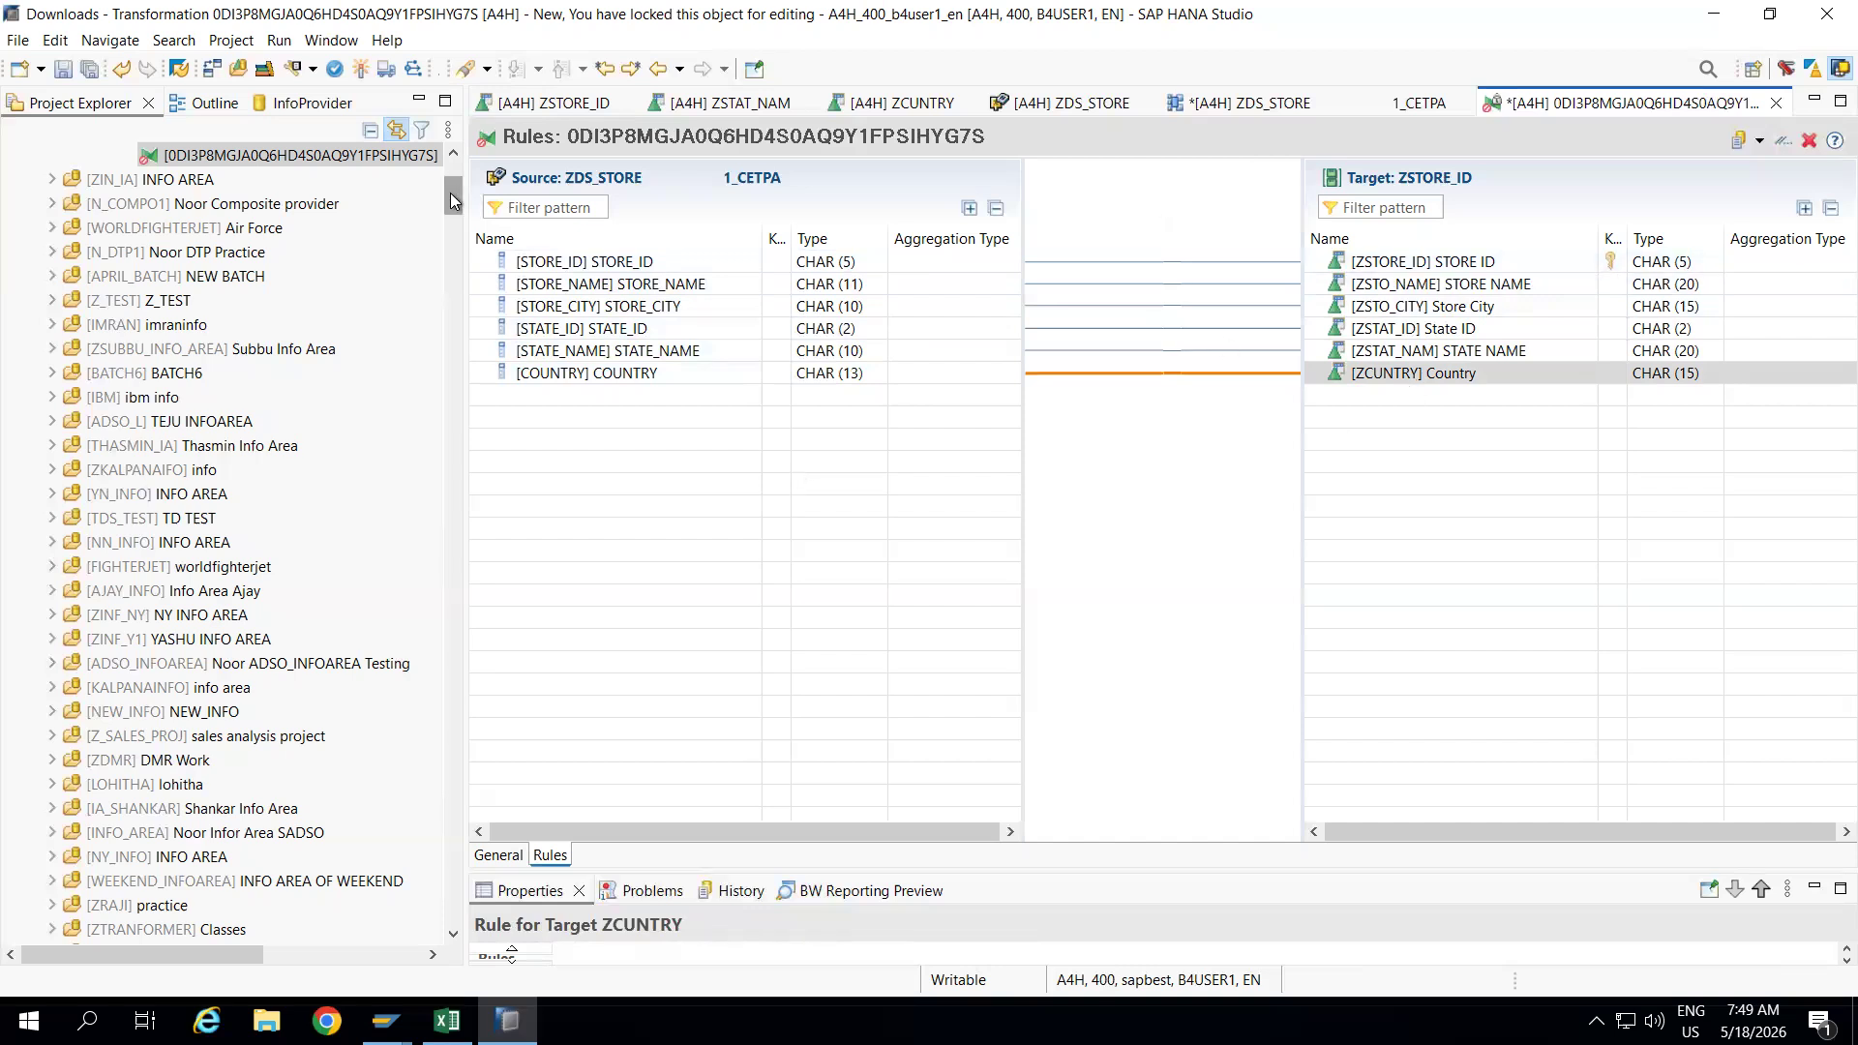
Activate and close the transformation, and reopen its rules from the ZSTORE_ID attributes node in the data flow.
left_click(363, 71)
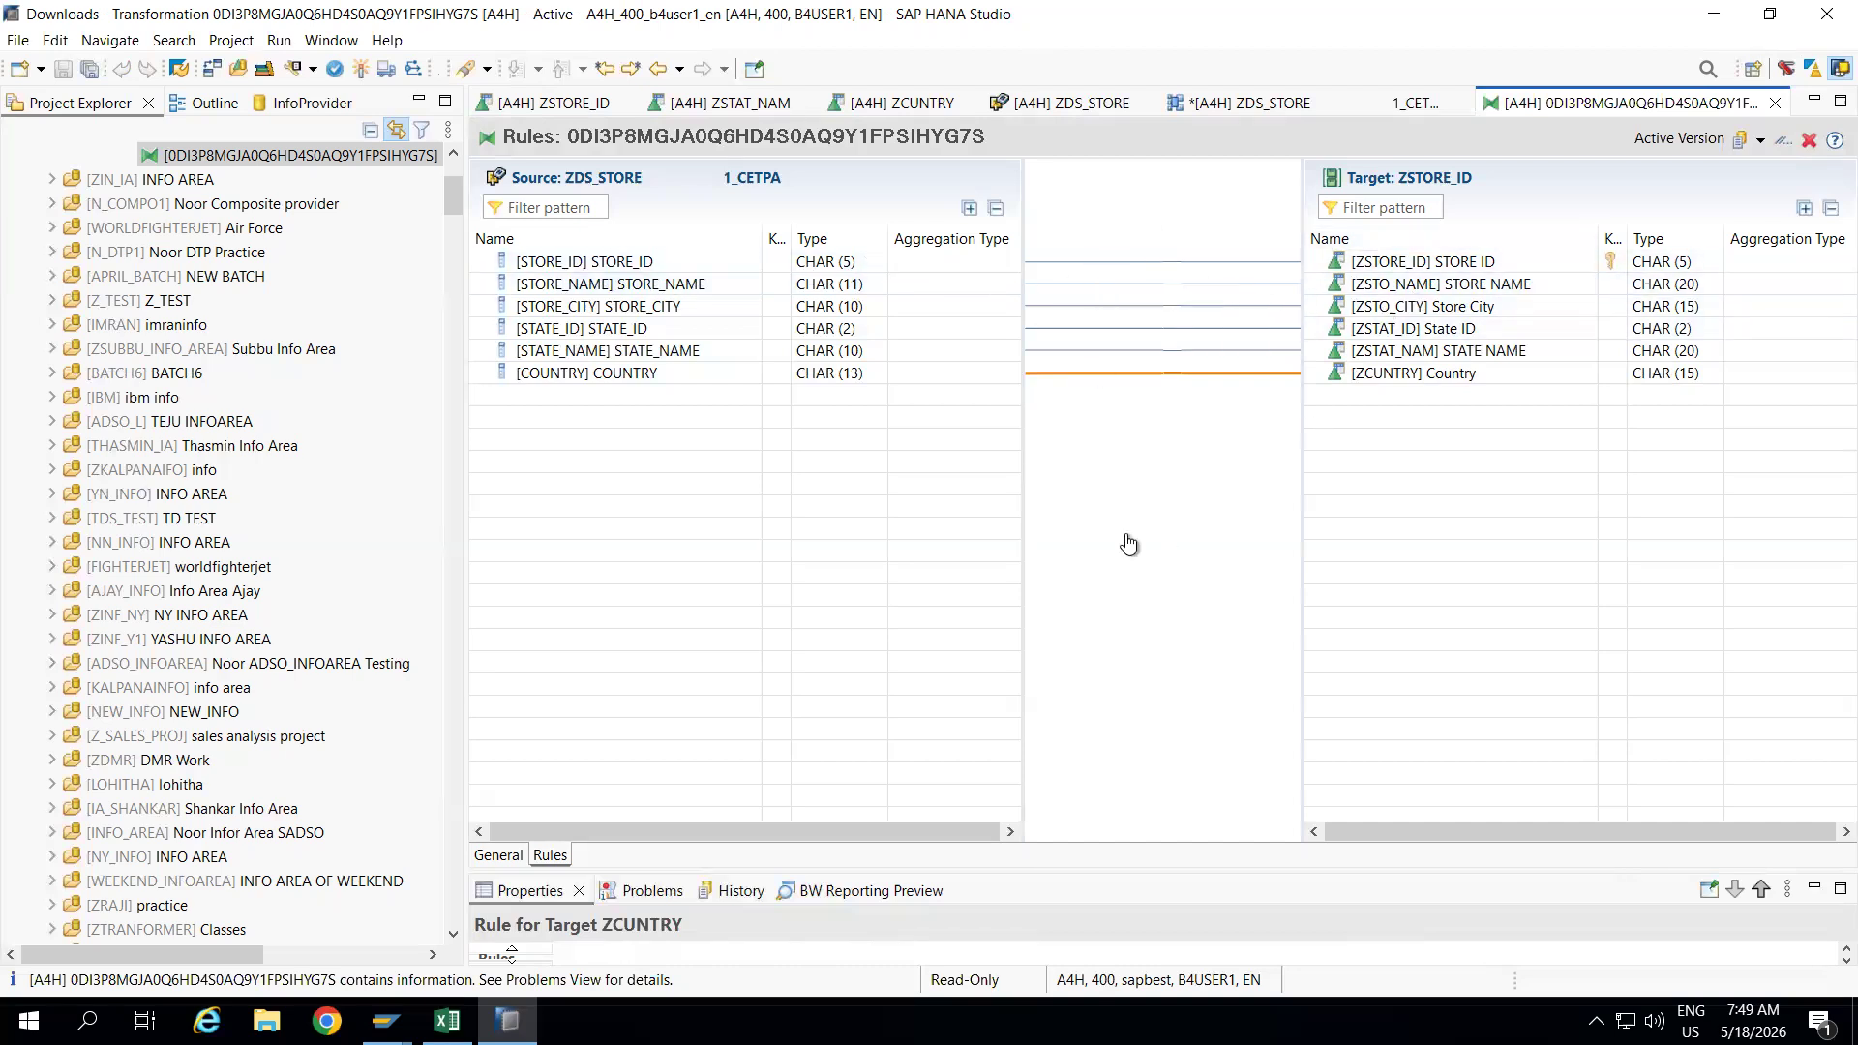
left_click(1775, 104)
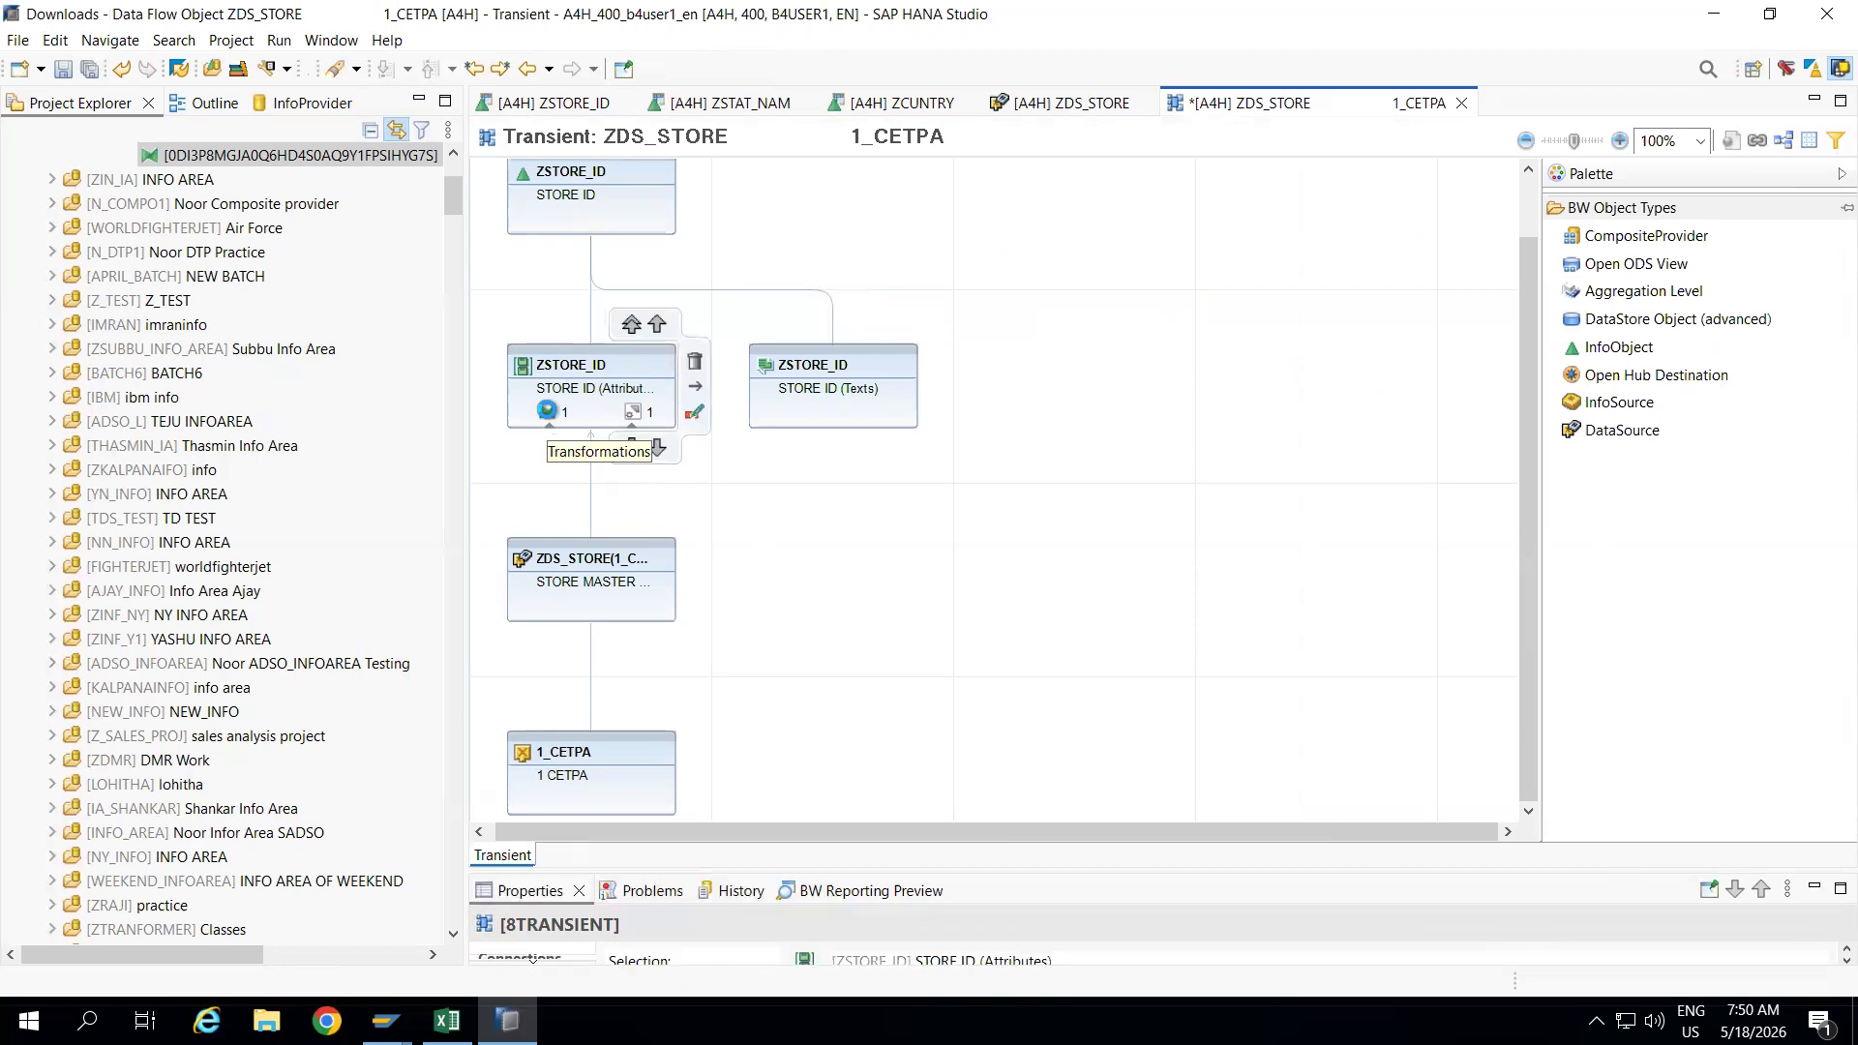
left_click(547, 411)
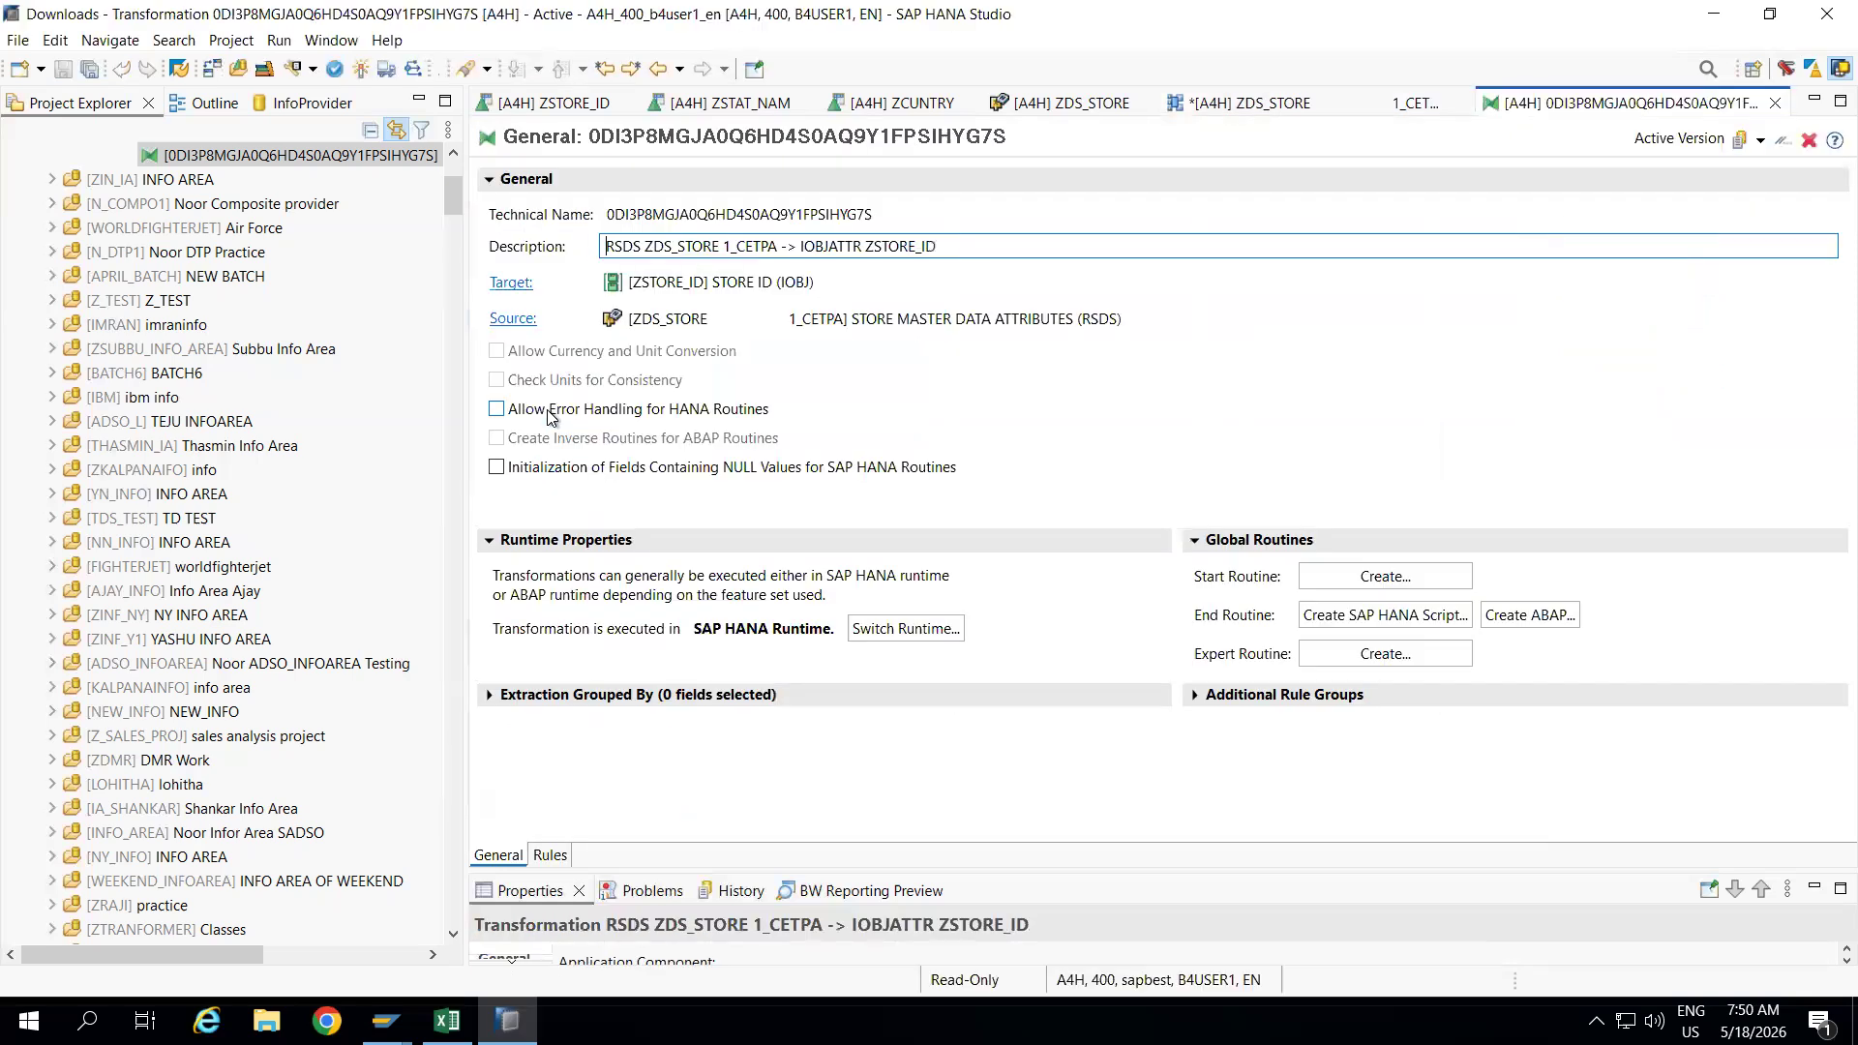
left_click(548, 857)
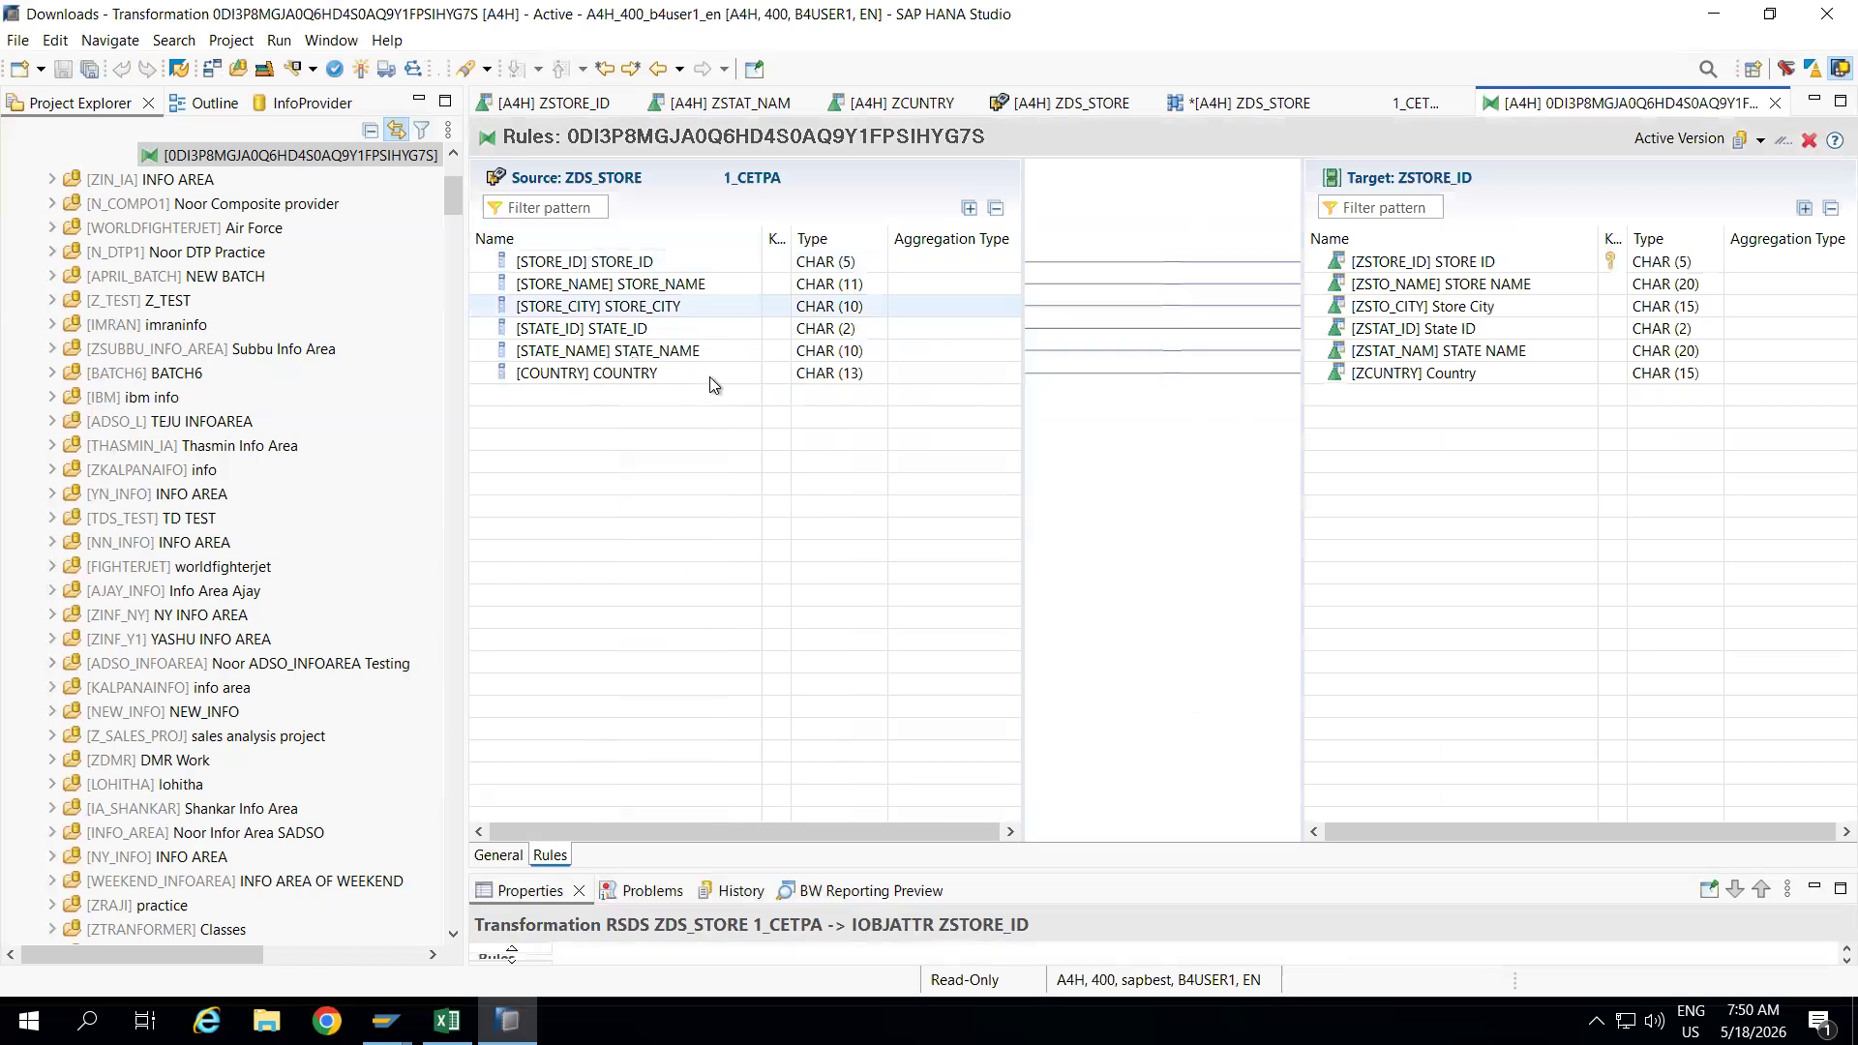
Review the store records in the STORE_MD workbook in Excel and return to the transformation rules in SAP HANA Studio.
mouse_move(446, 1021)
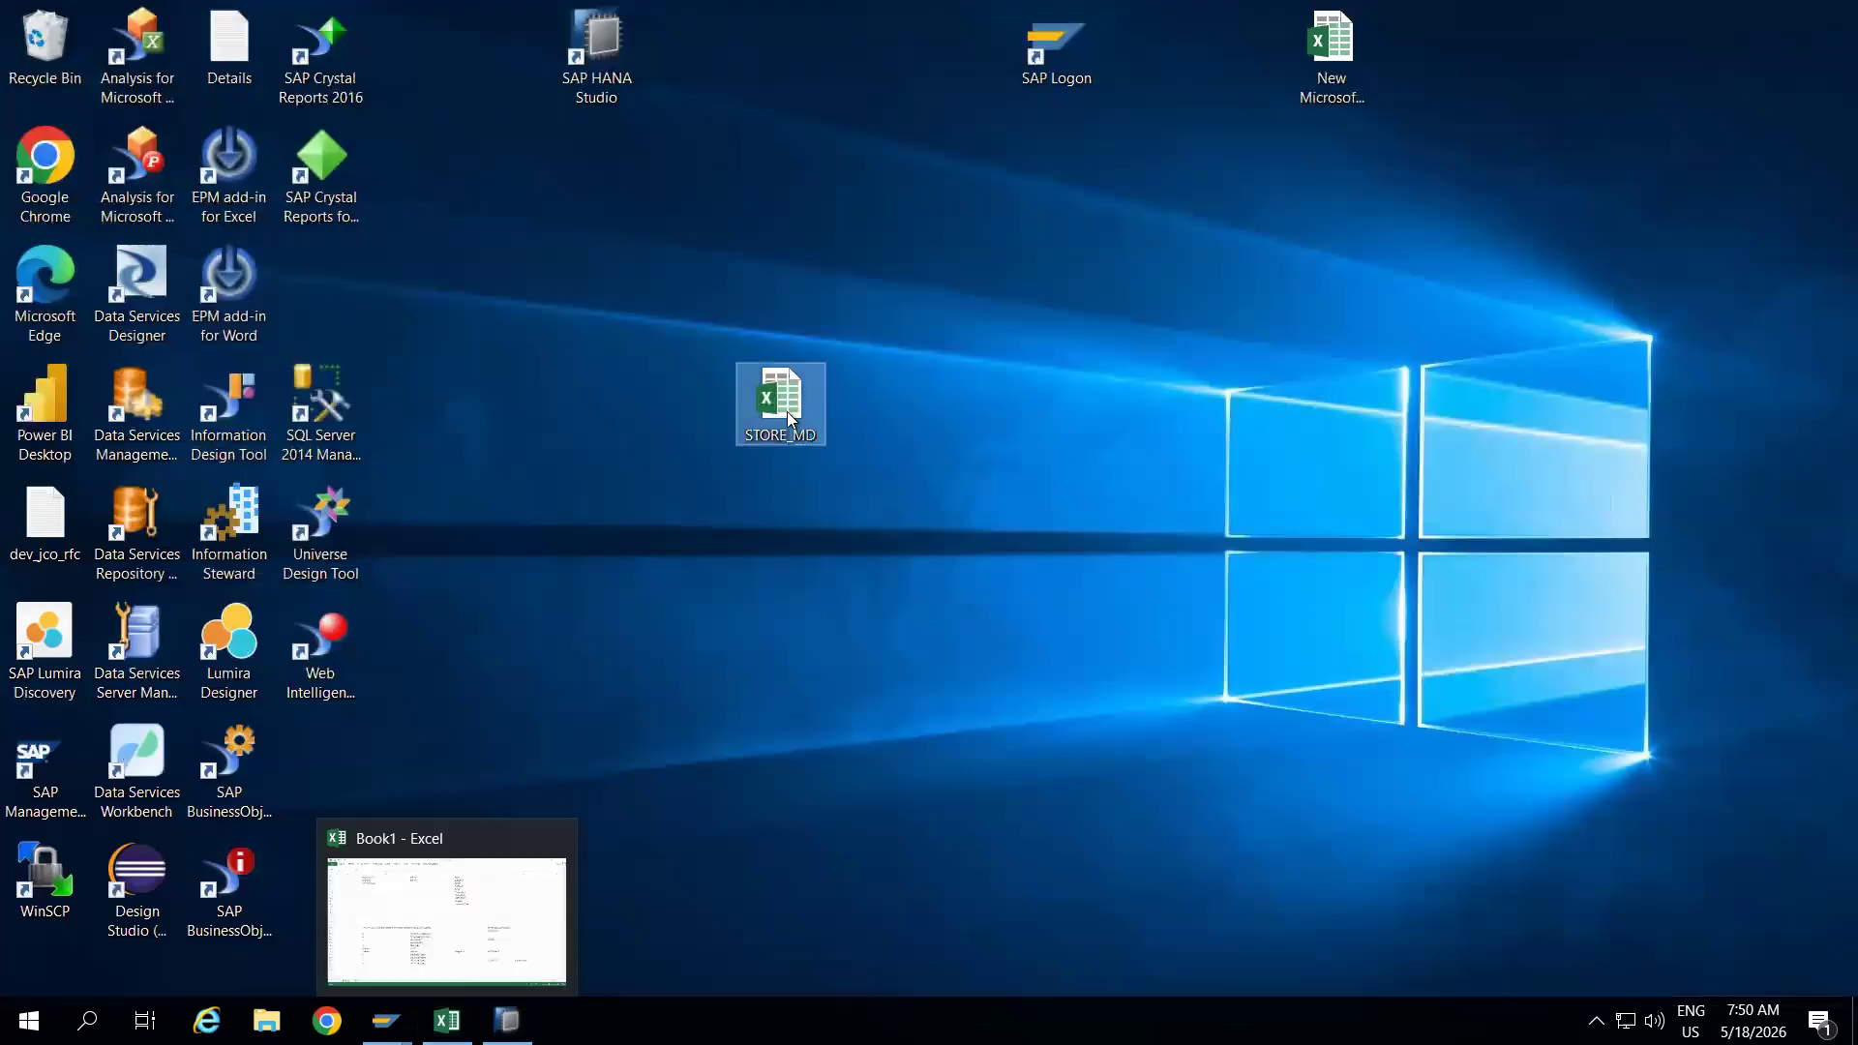
double_click(780, 407)
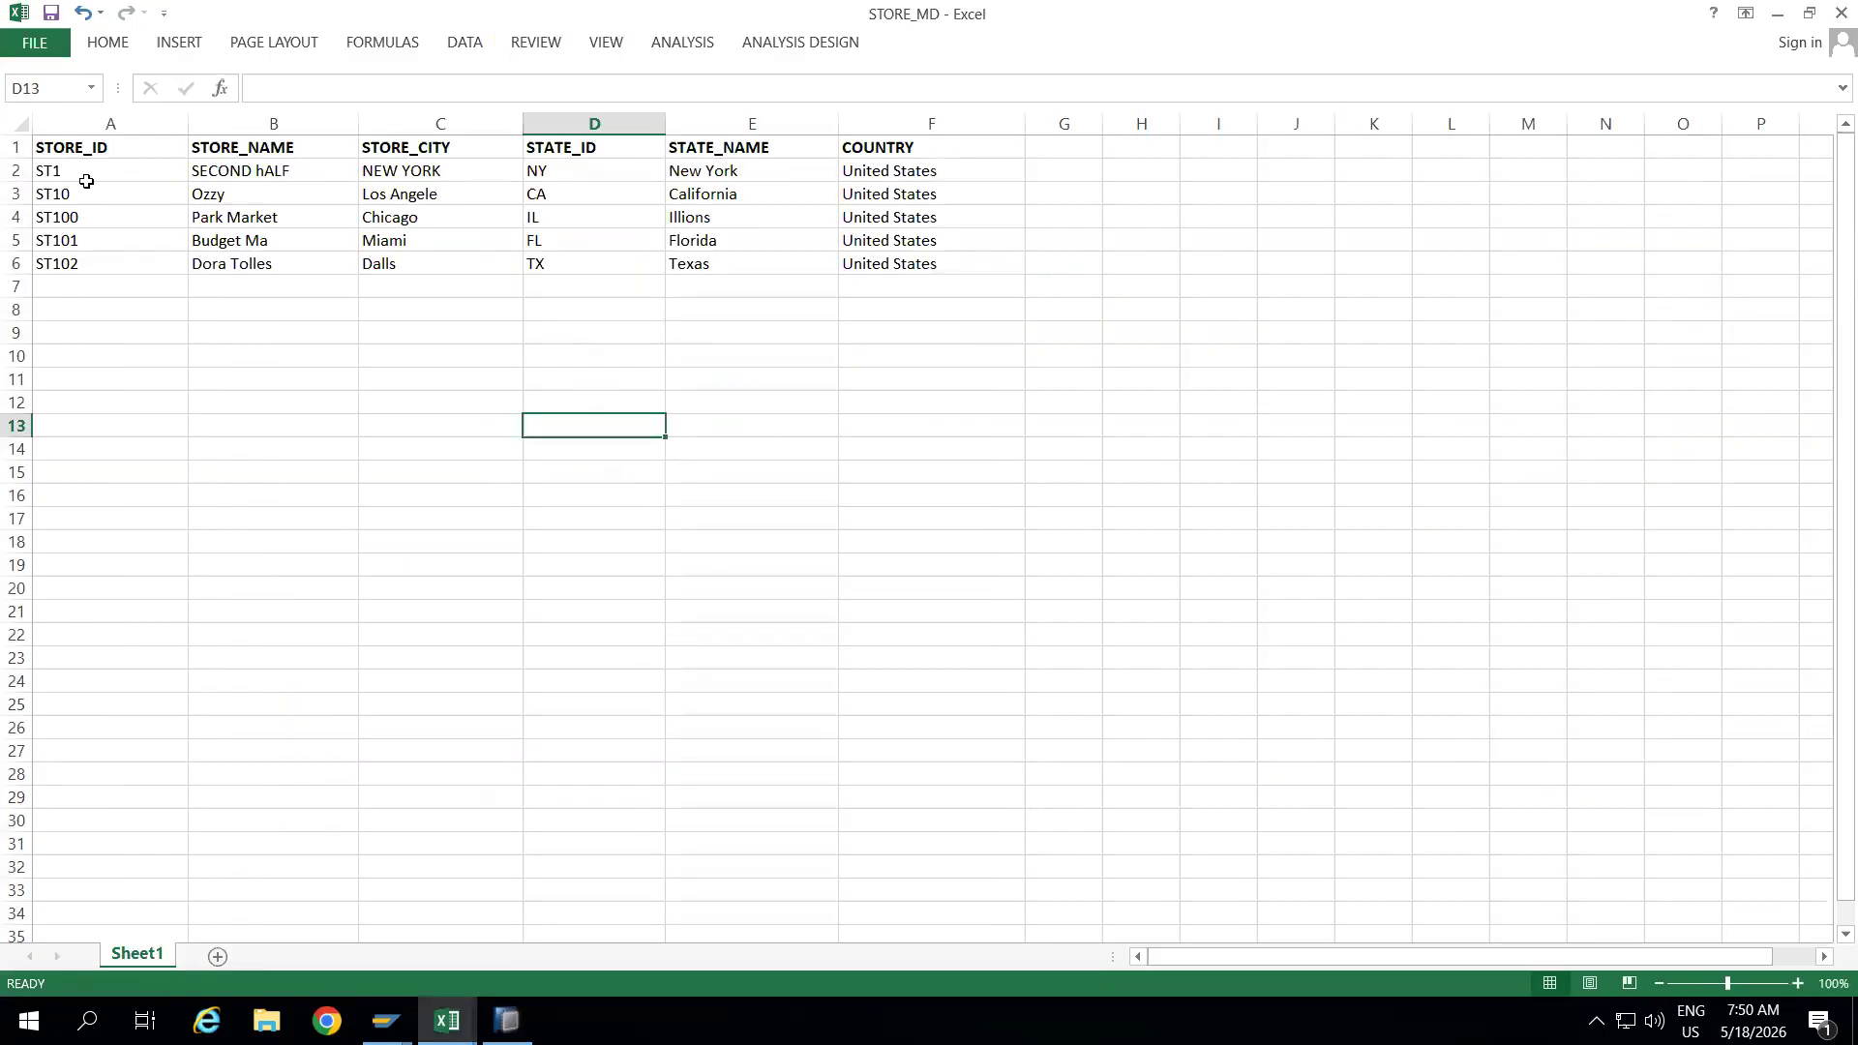
left_click_drag(82, 172, 917, 279)
key("alt+Tab")
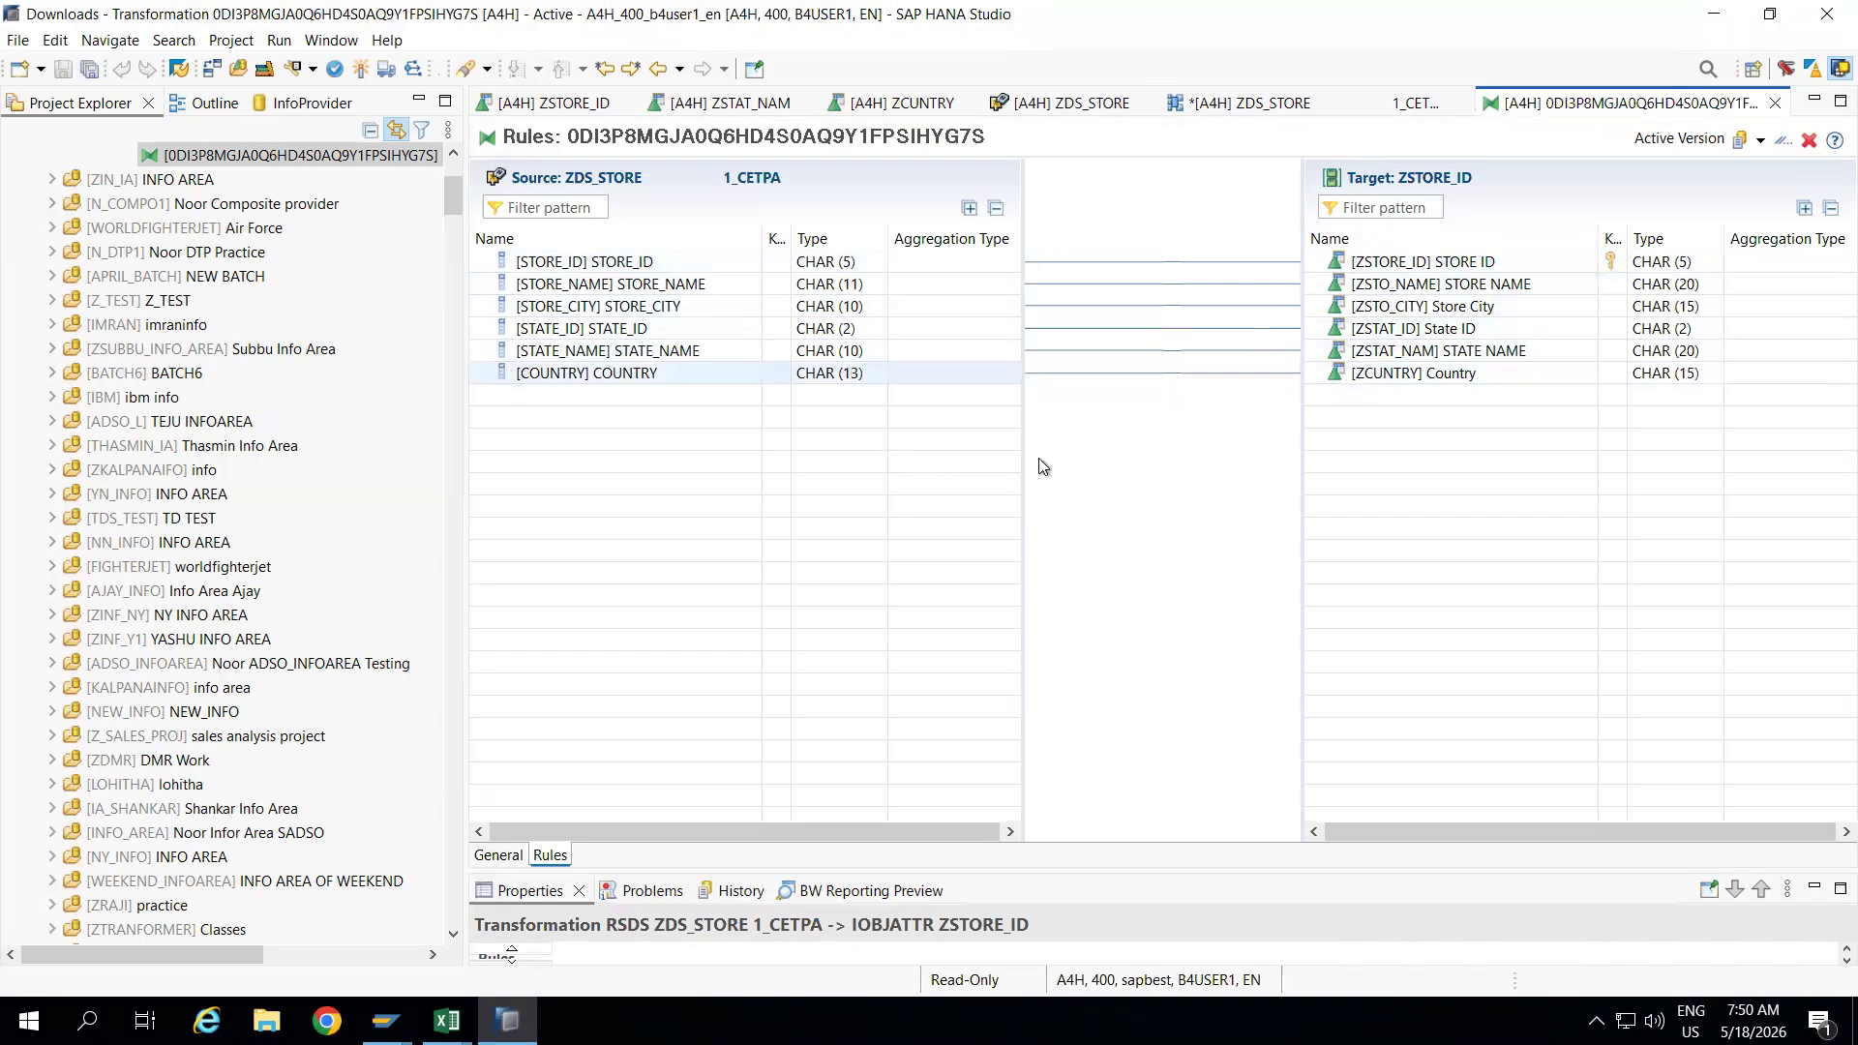
Delete the STORE_ID to ZSTORE_ID rule and try to map the STORE_ID source field to the ZCUNTRY target.
left_click(832, 265)
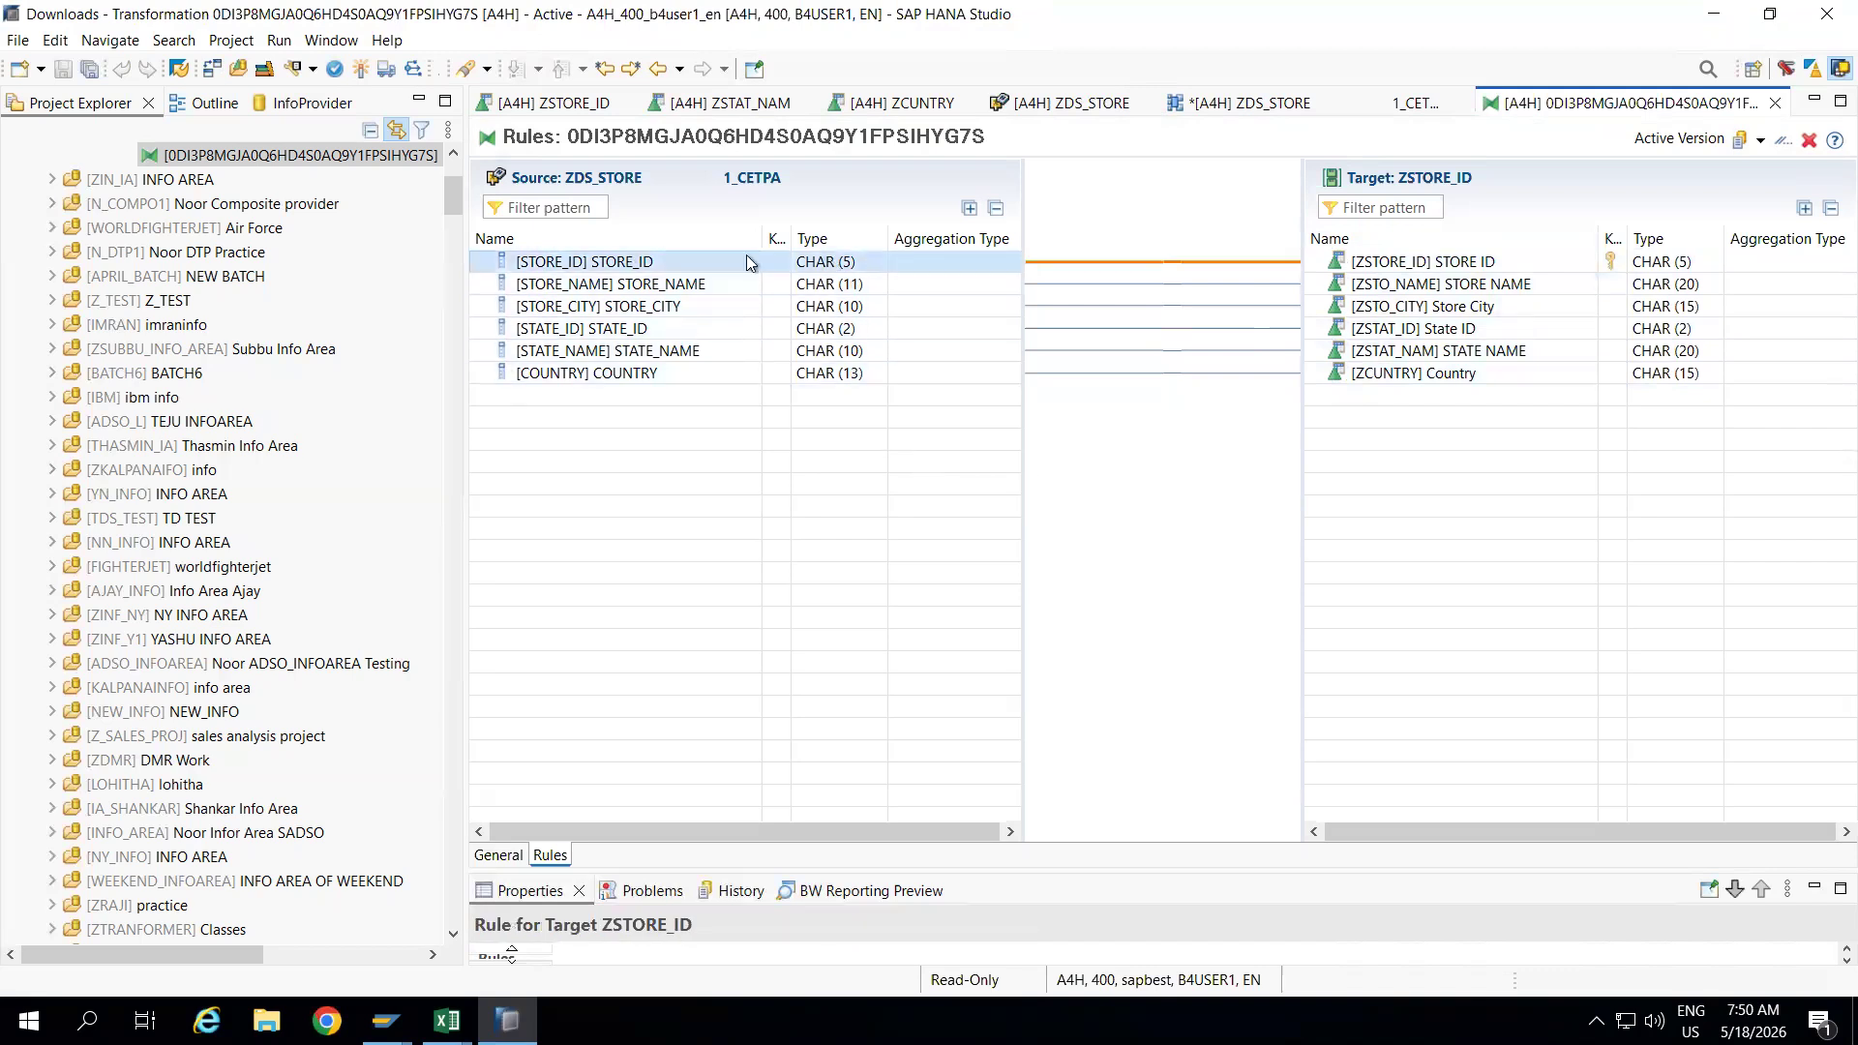
left_click(1400, 382)
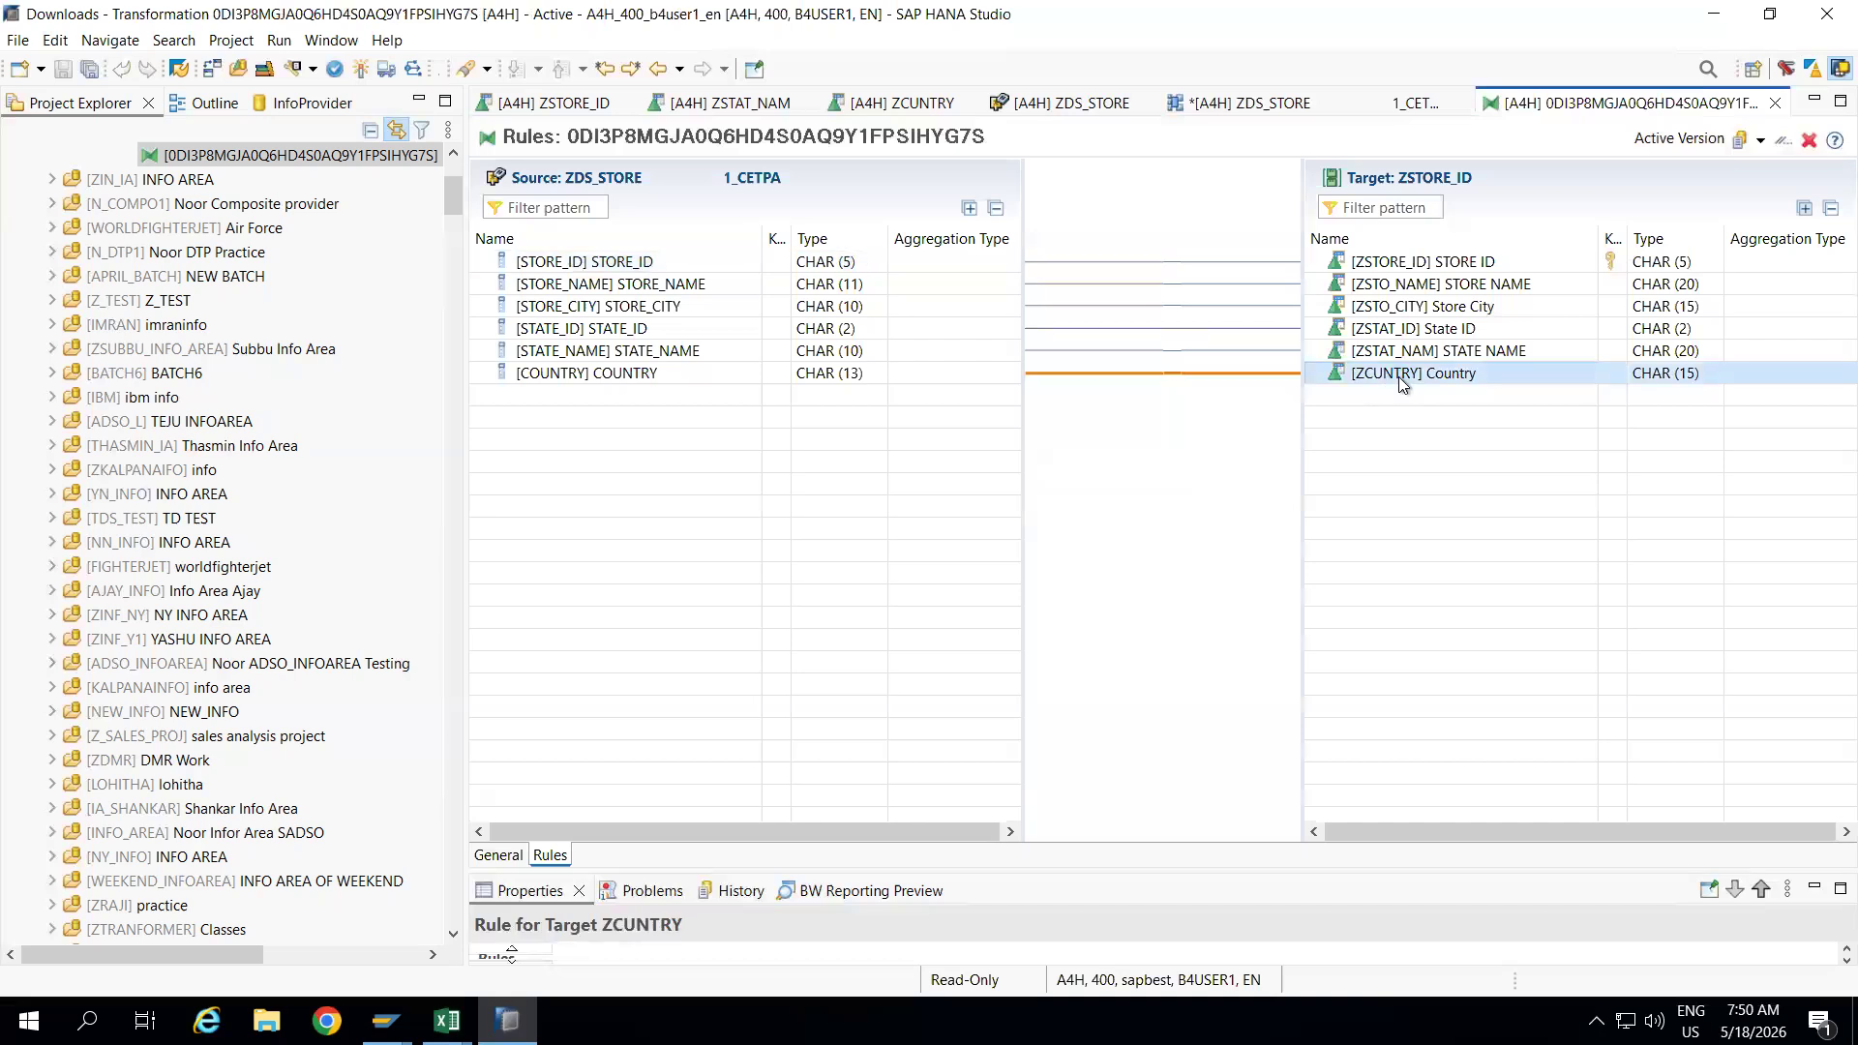
left_click(1169, 262)
right_click(1168, 261)
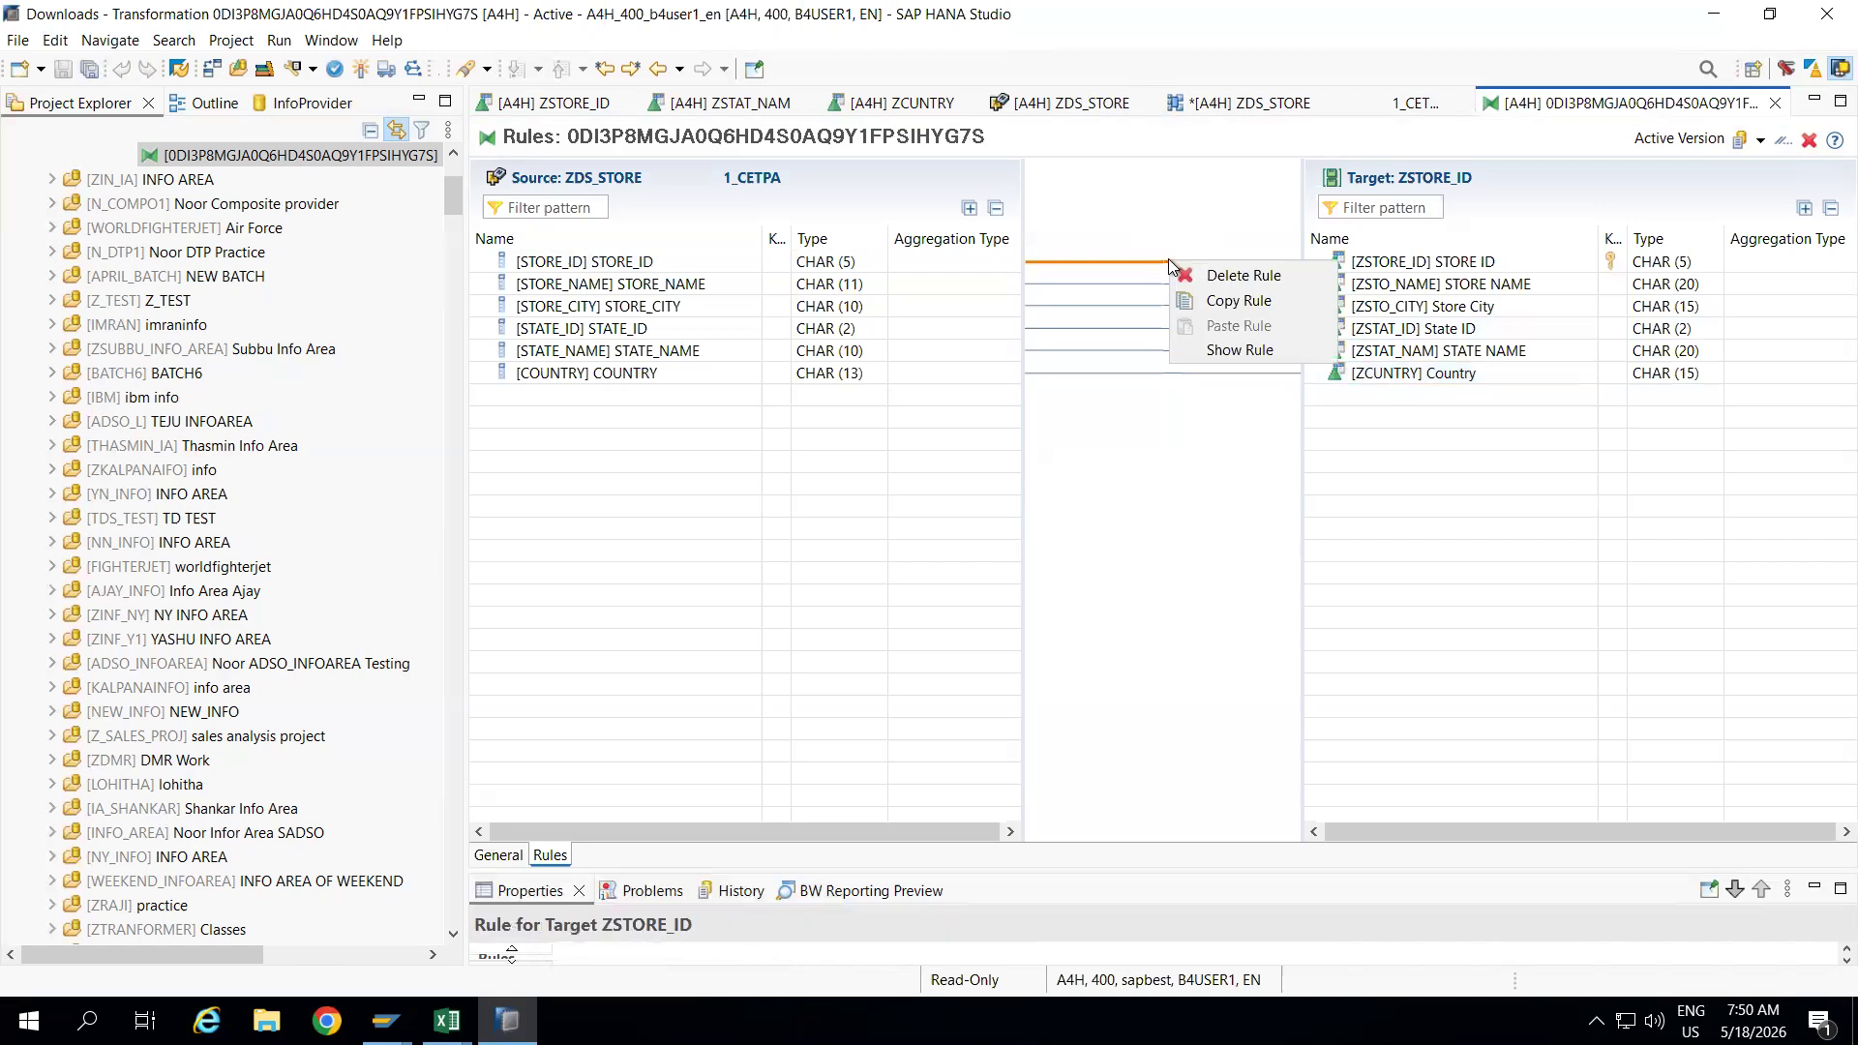
left_click(1217, 276)
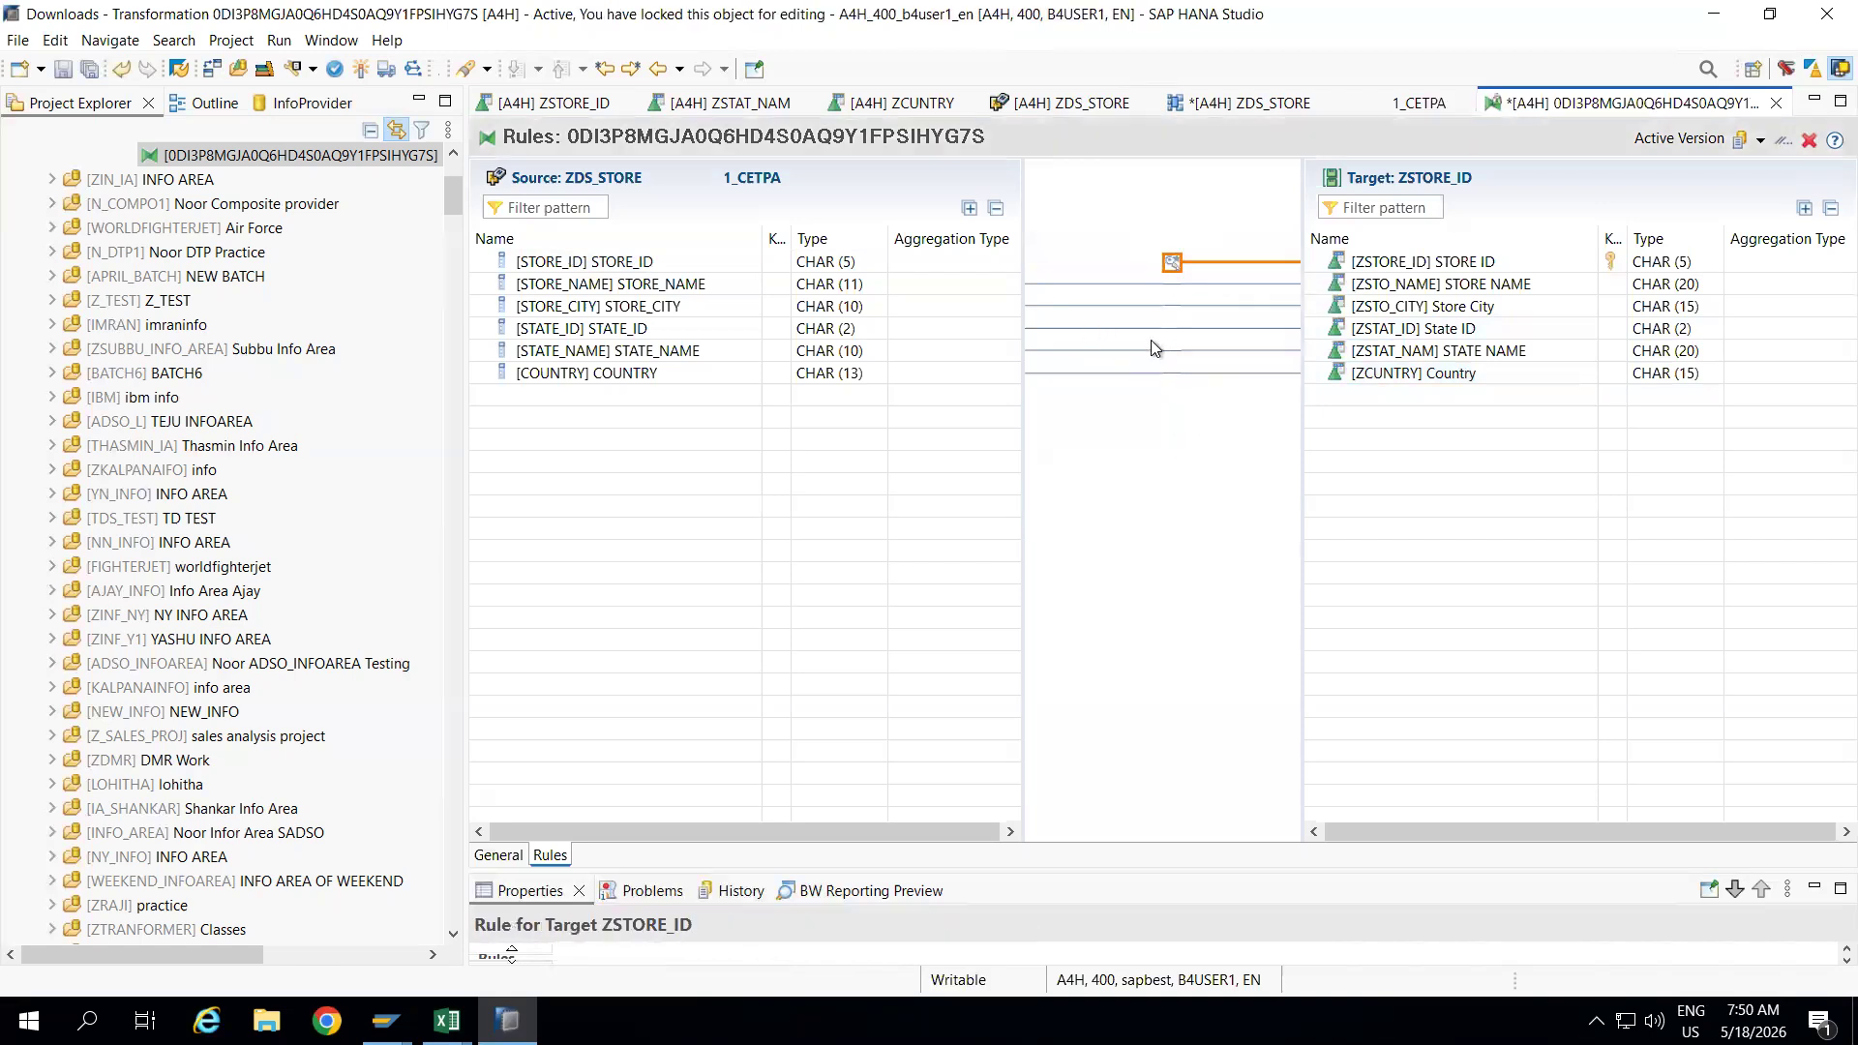
left_click_drag(1001, 260, 1322, 376)
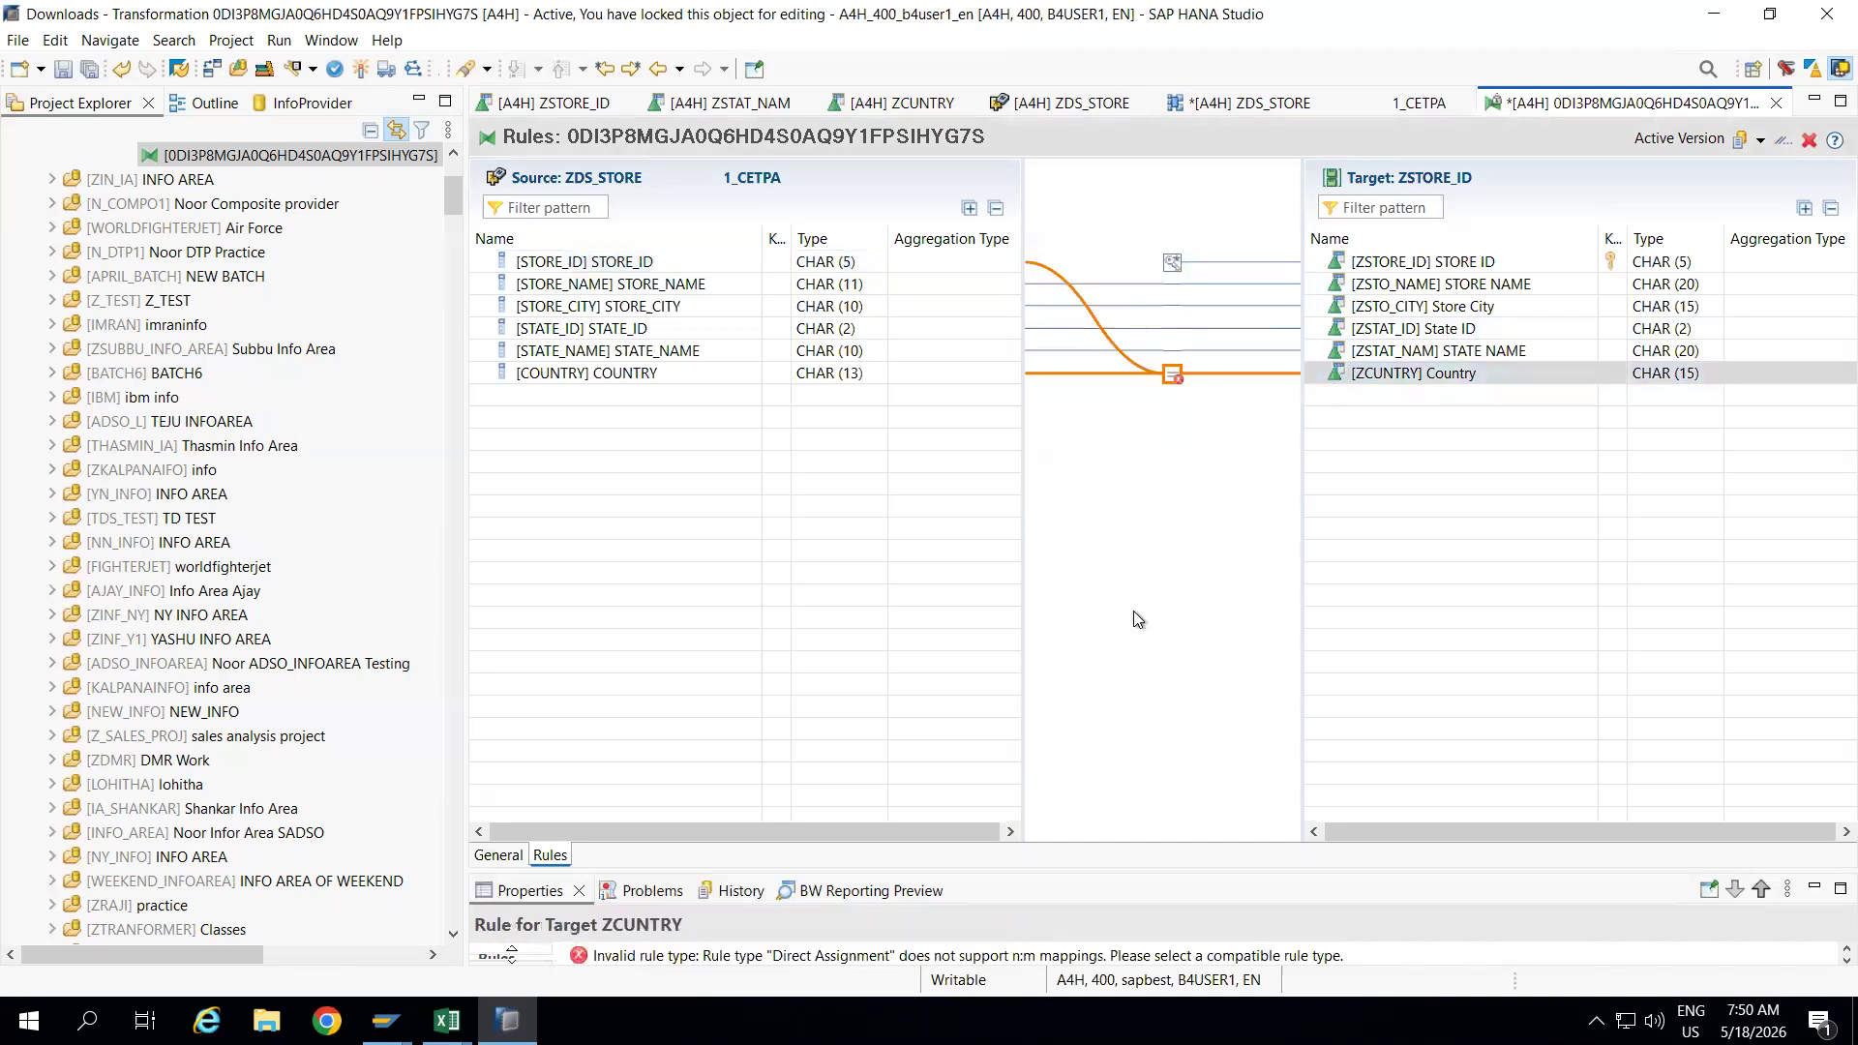
Delete the ZCUNTRY rule together with its STORE_ID and COUNTRY source links in the transformation.
left_click(1056, 371)
left_click(1055, 371)
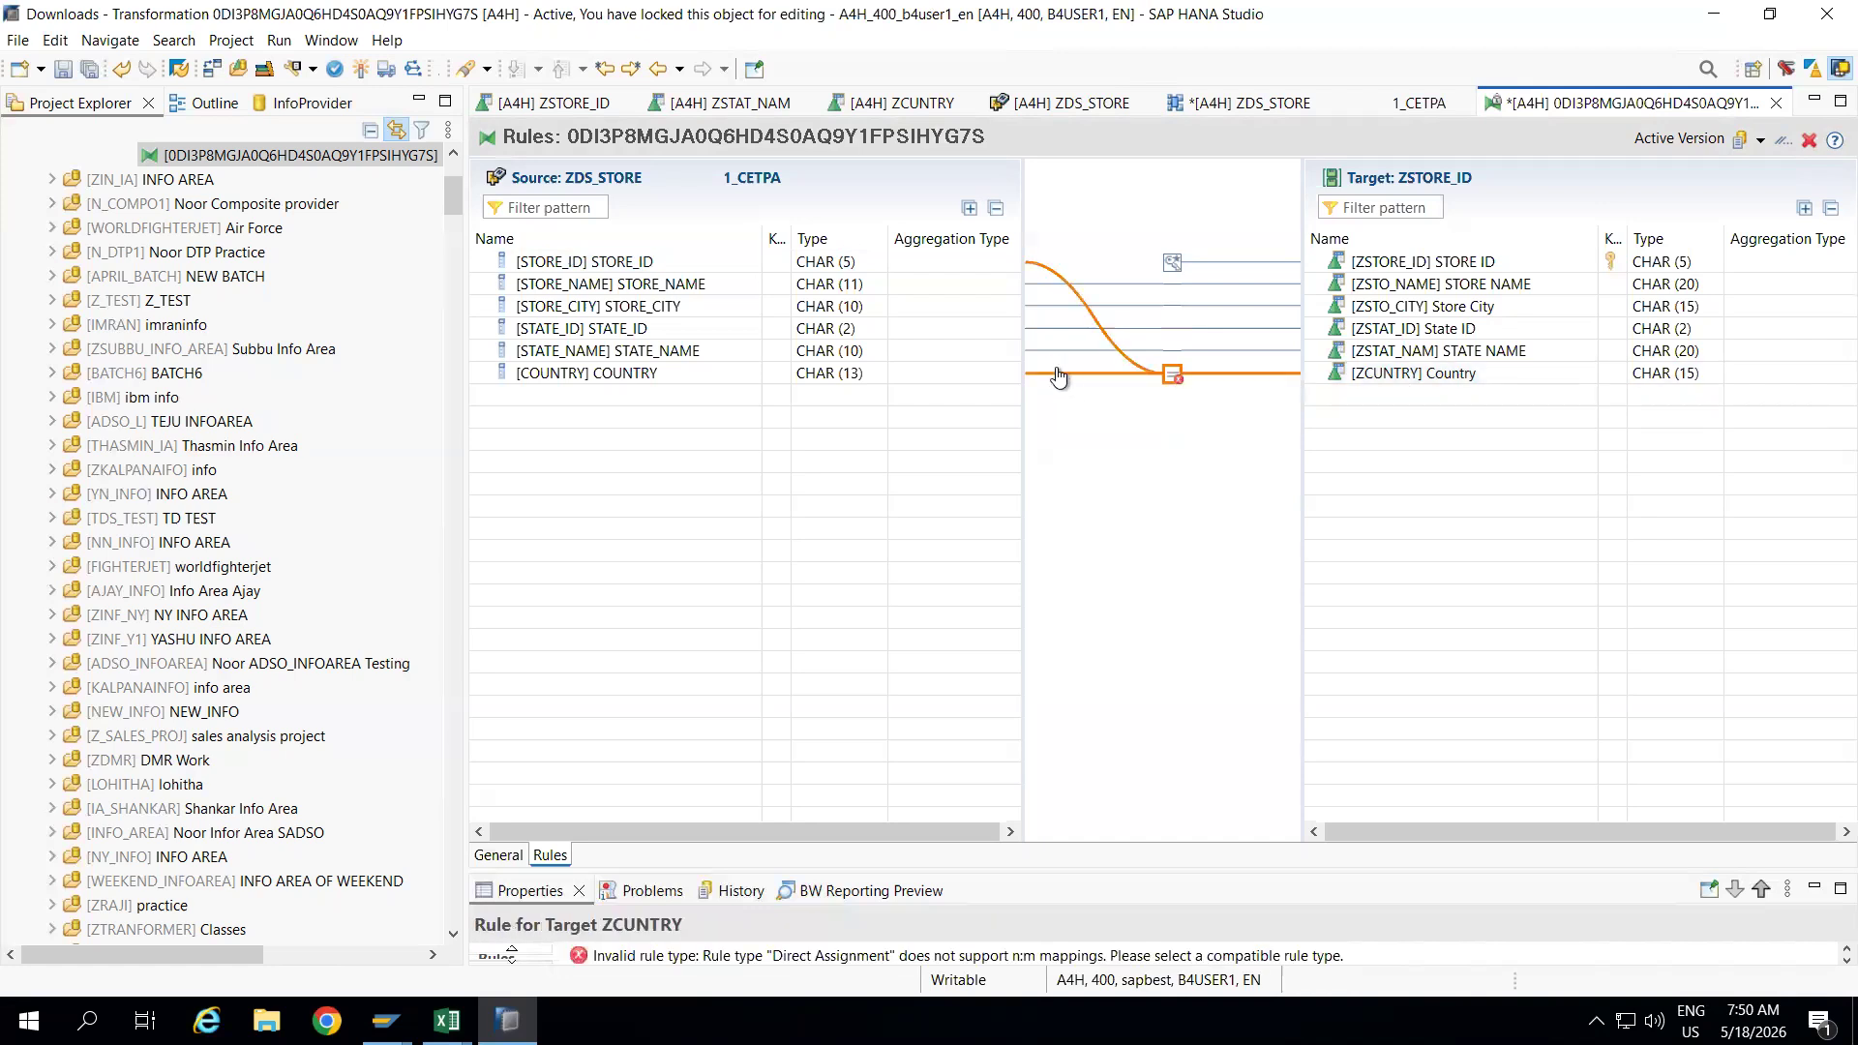
left_click(1212, 382)
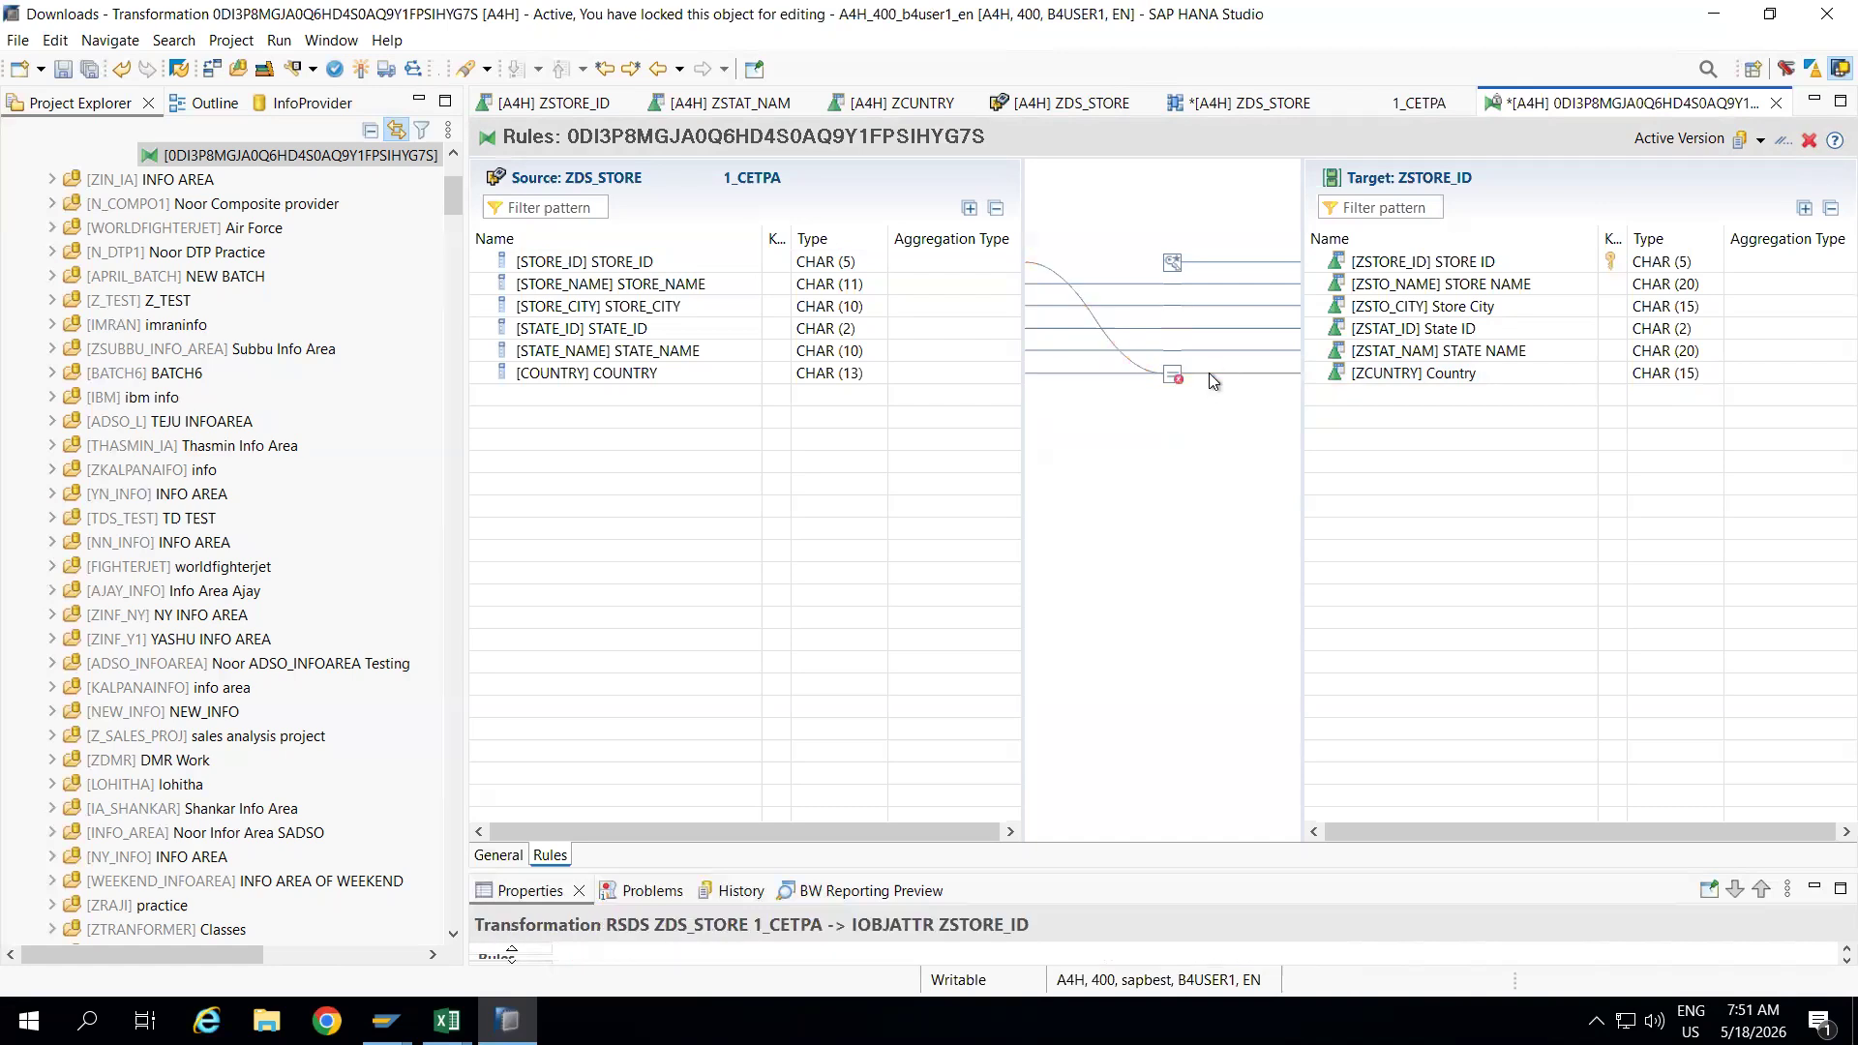
right_click(1316, 370)
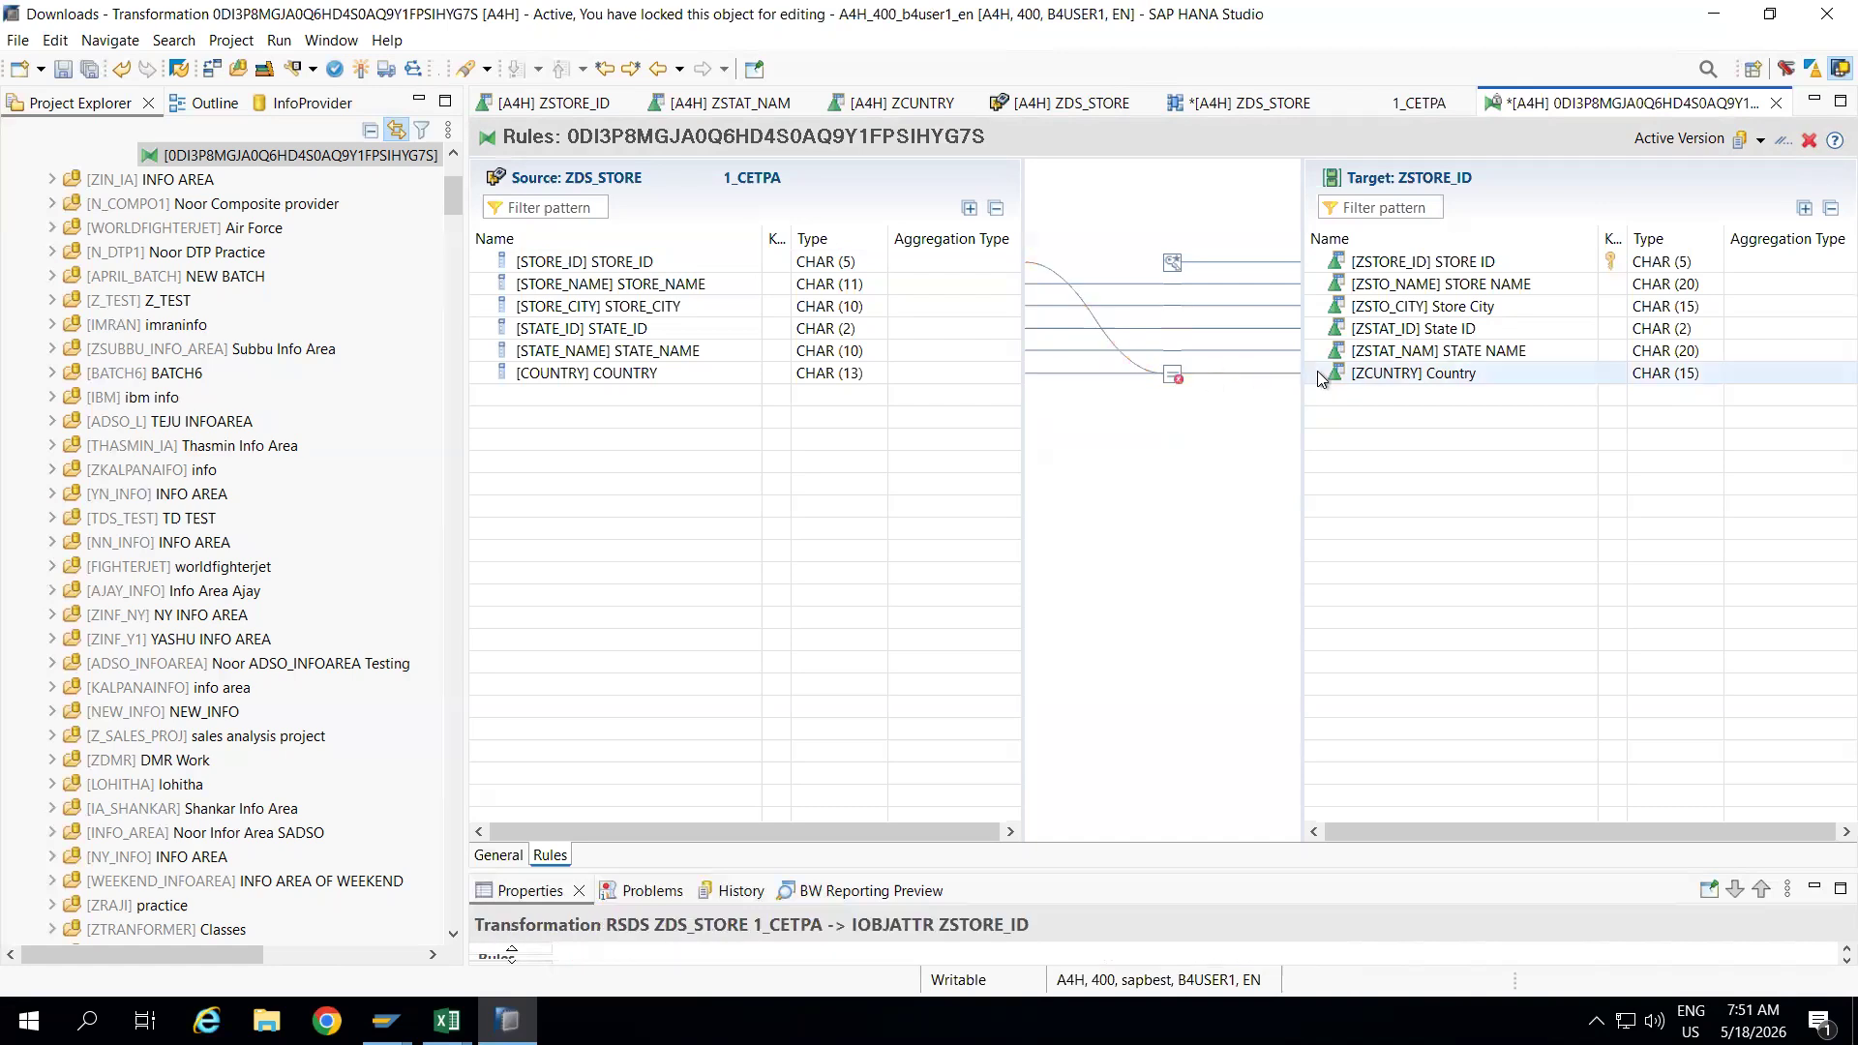
left_click(1356, 389)
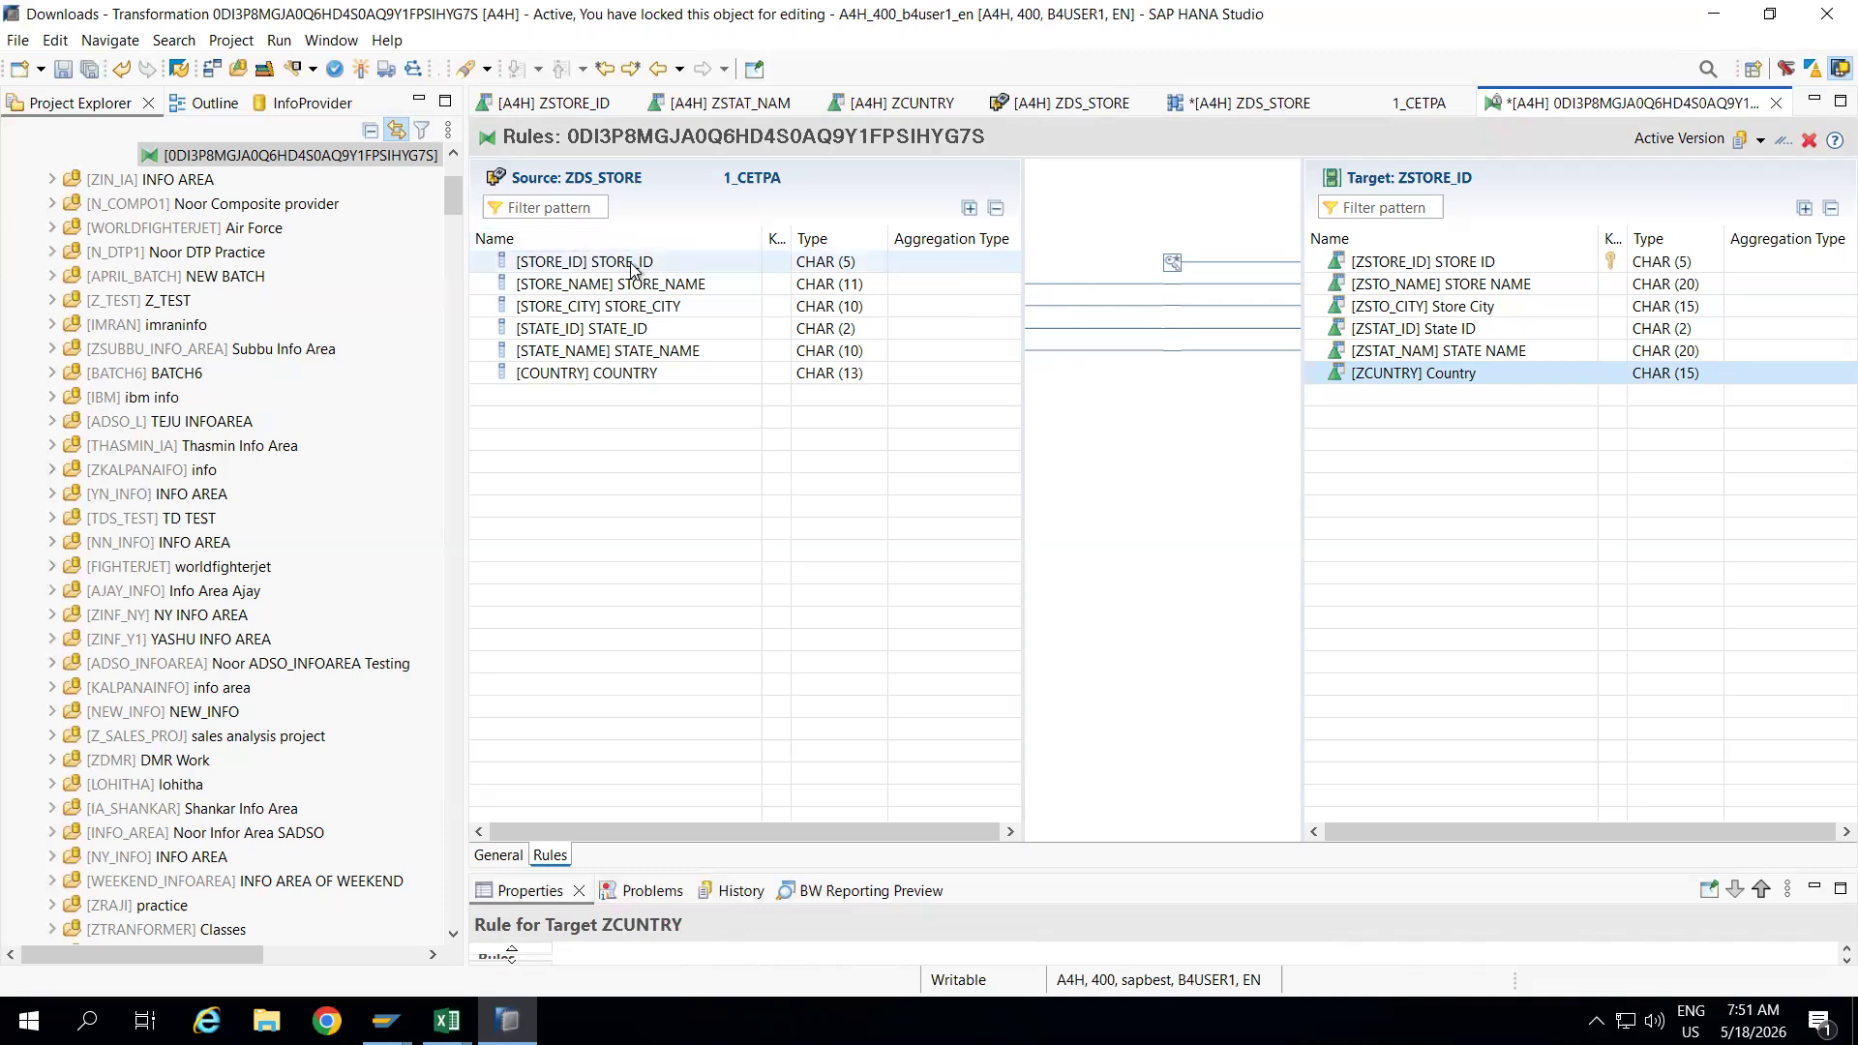
Check the store records in the STORE_MD workbook in Excel and return to the transformation rules in SAP HANA Studio.
mouse_move(447, 1020)
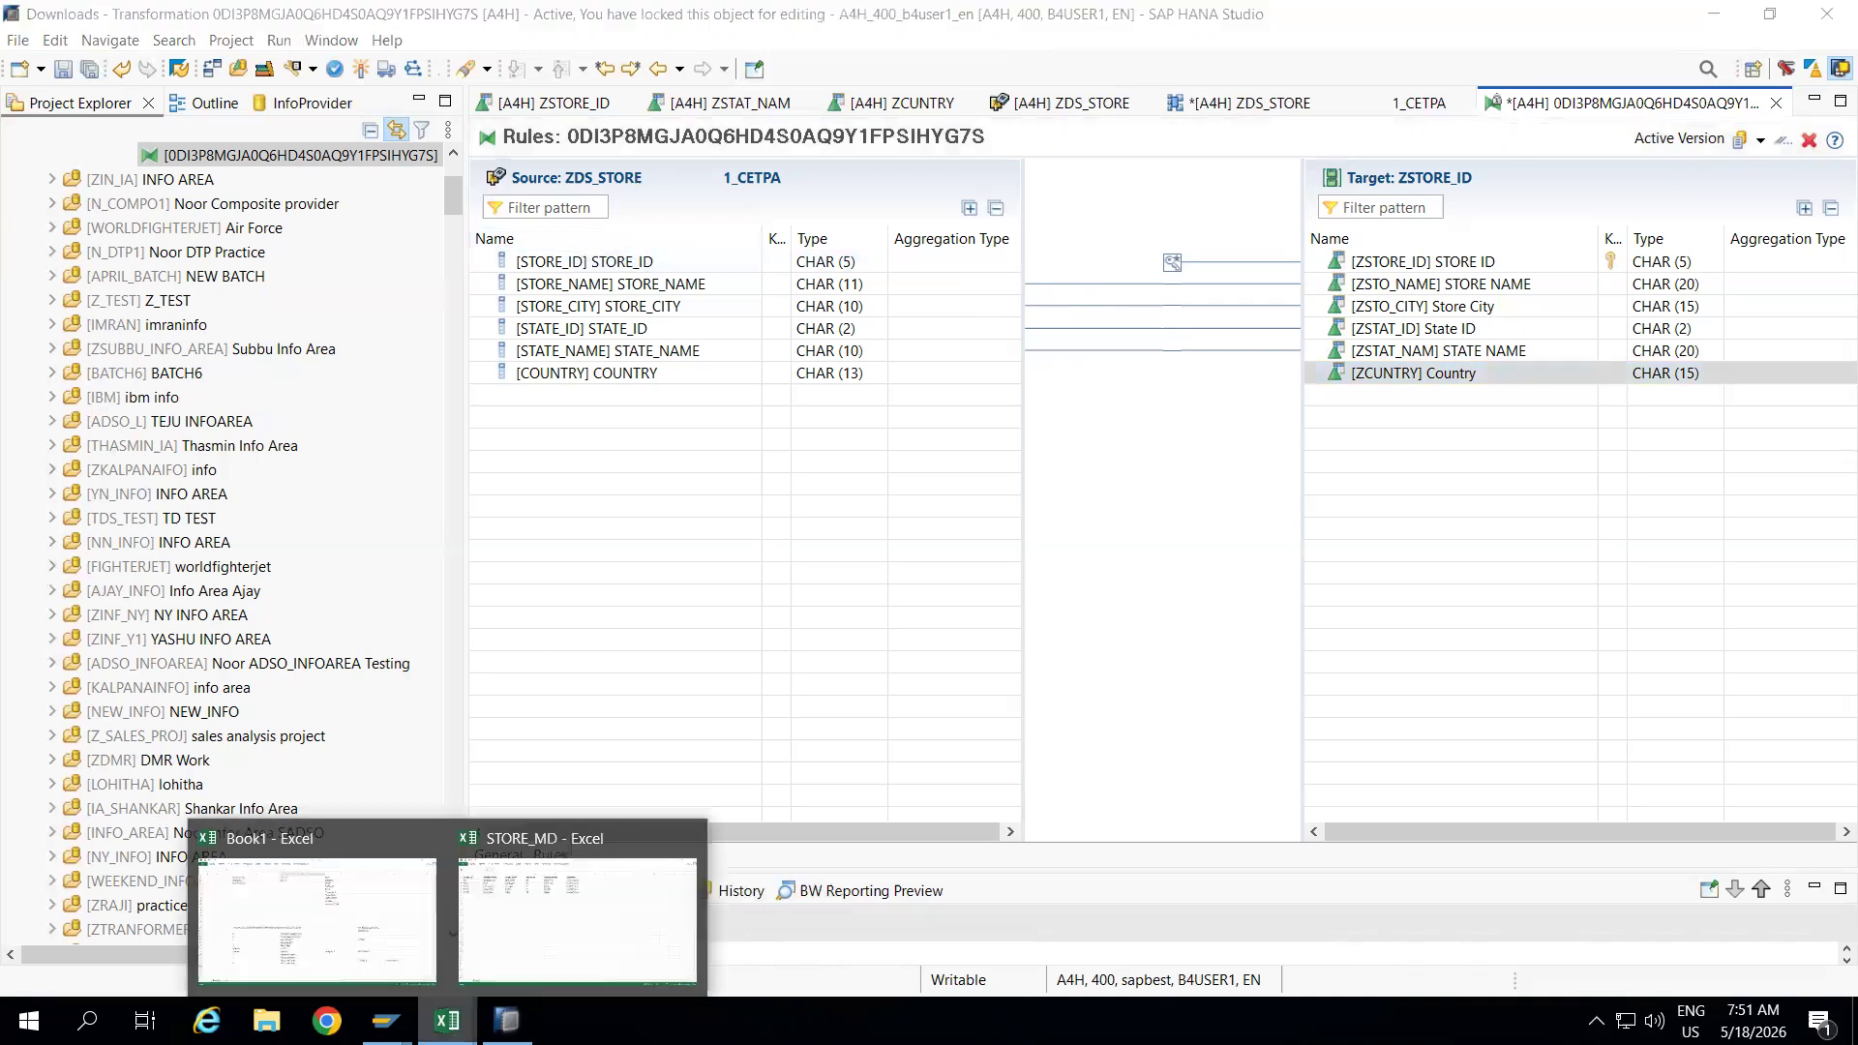
left_click(571, 904)
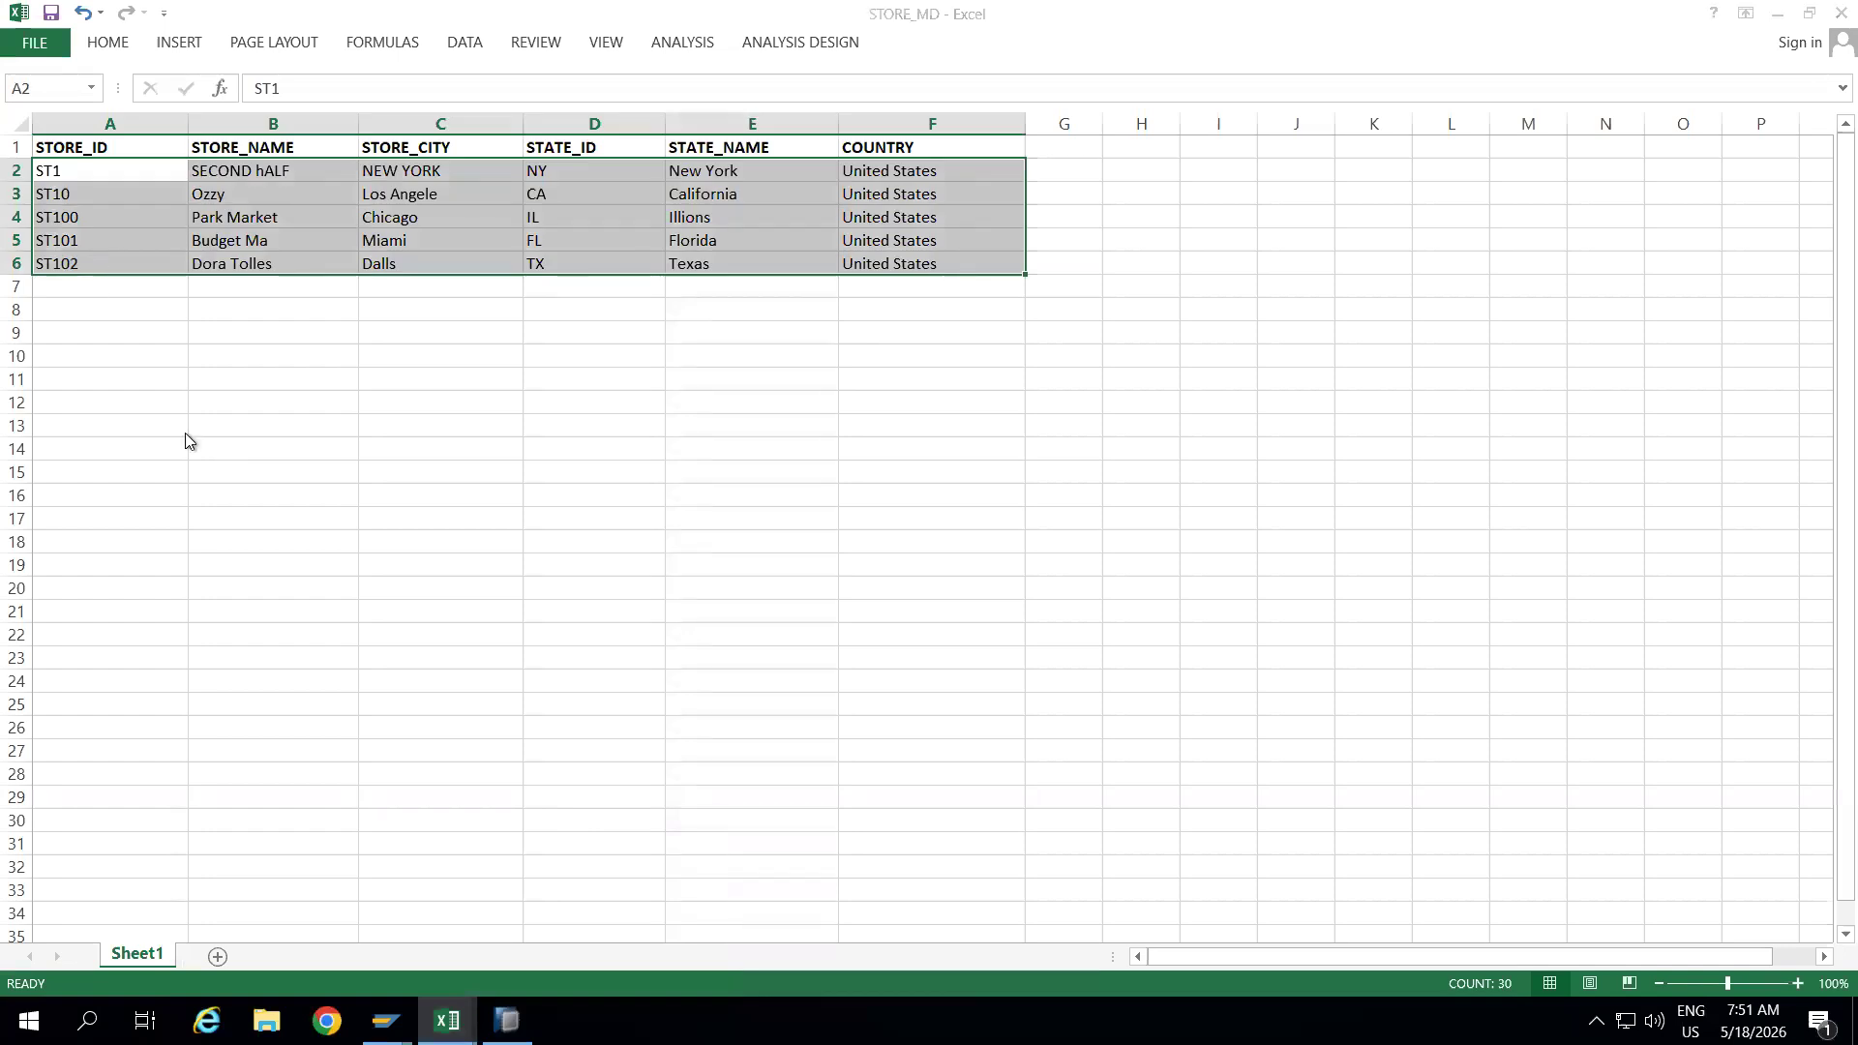
key("alt+Tab")
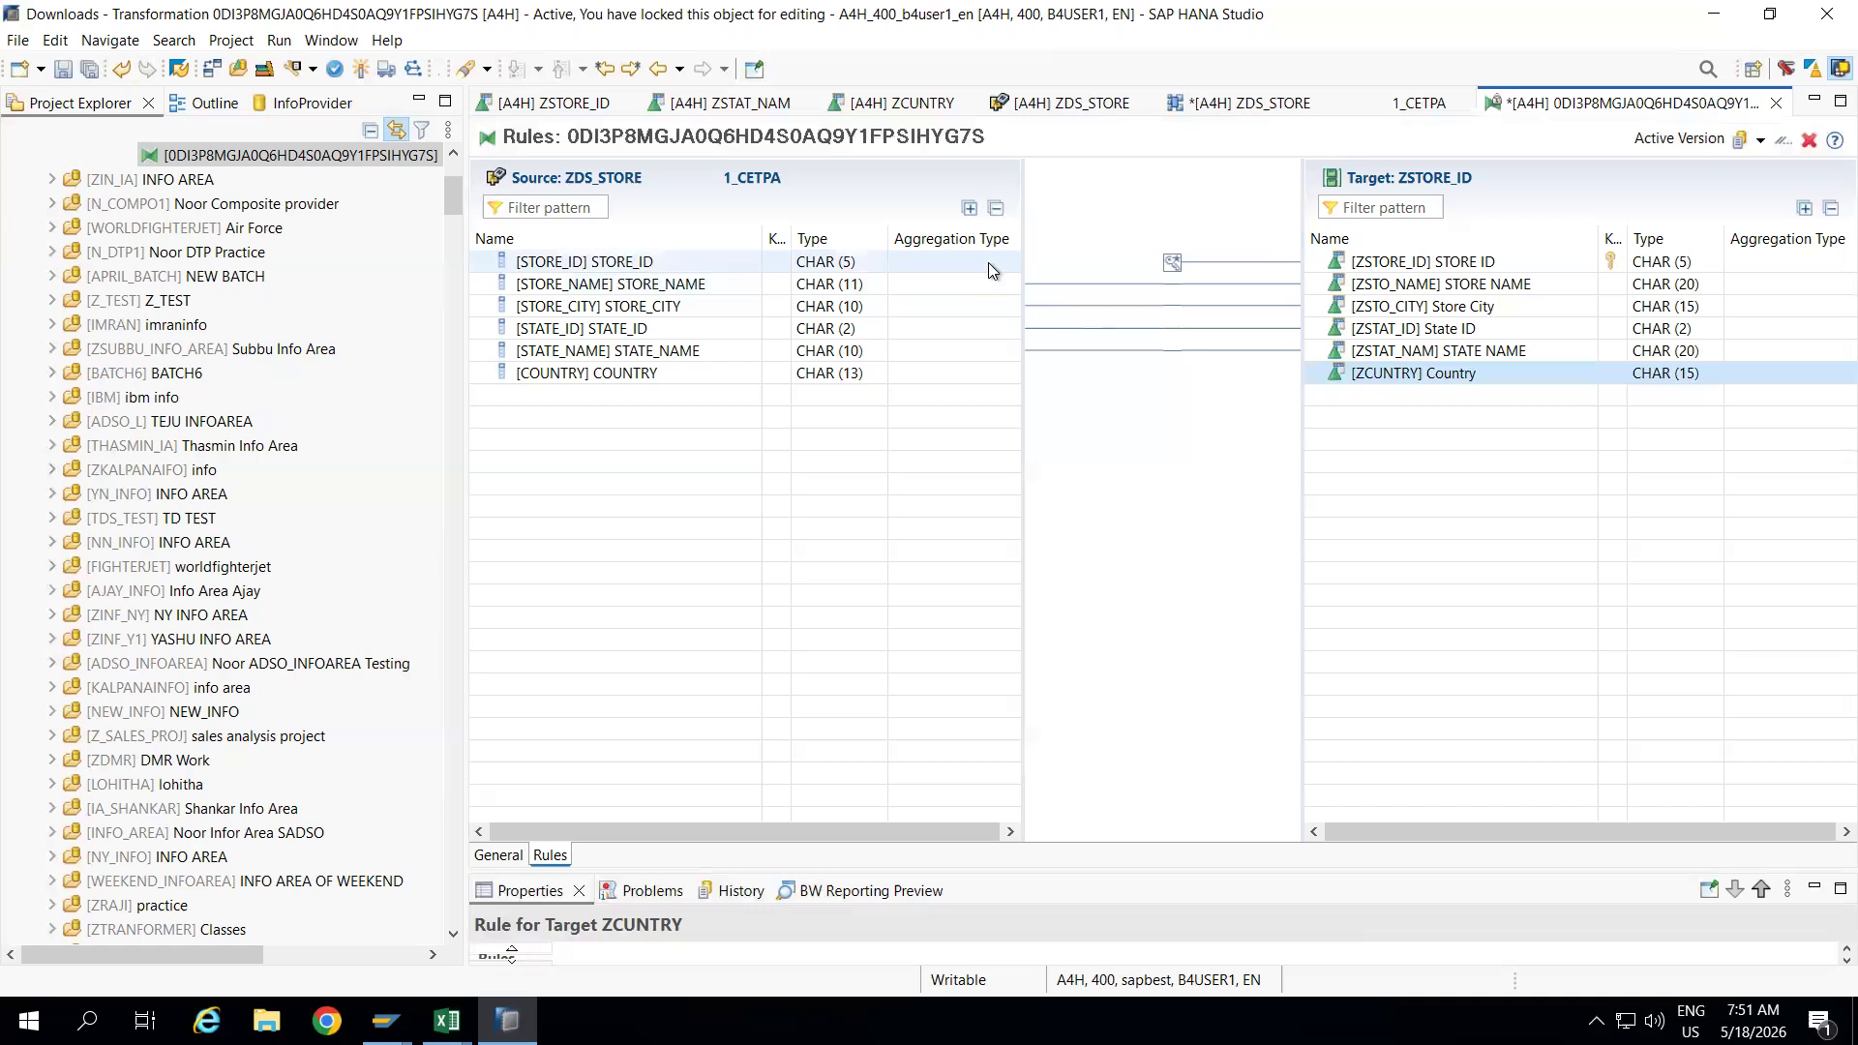
Map STORE_ID to ZSTORE_ID and COUNTRY to ZCUNTRY again, and activate and close the transformation.
left_click_drag(989, 263, 1303, 264)
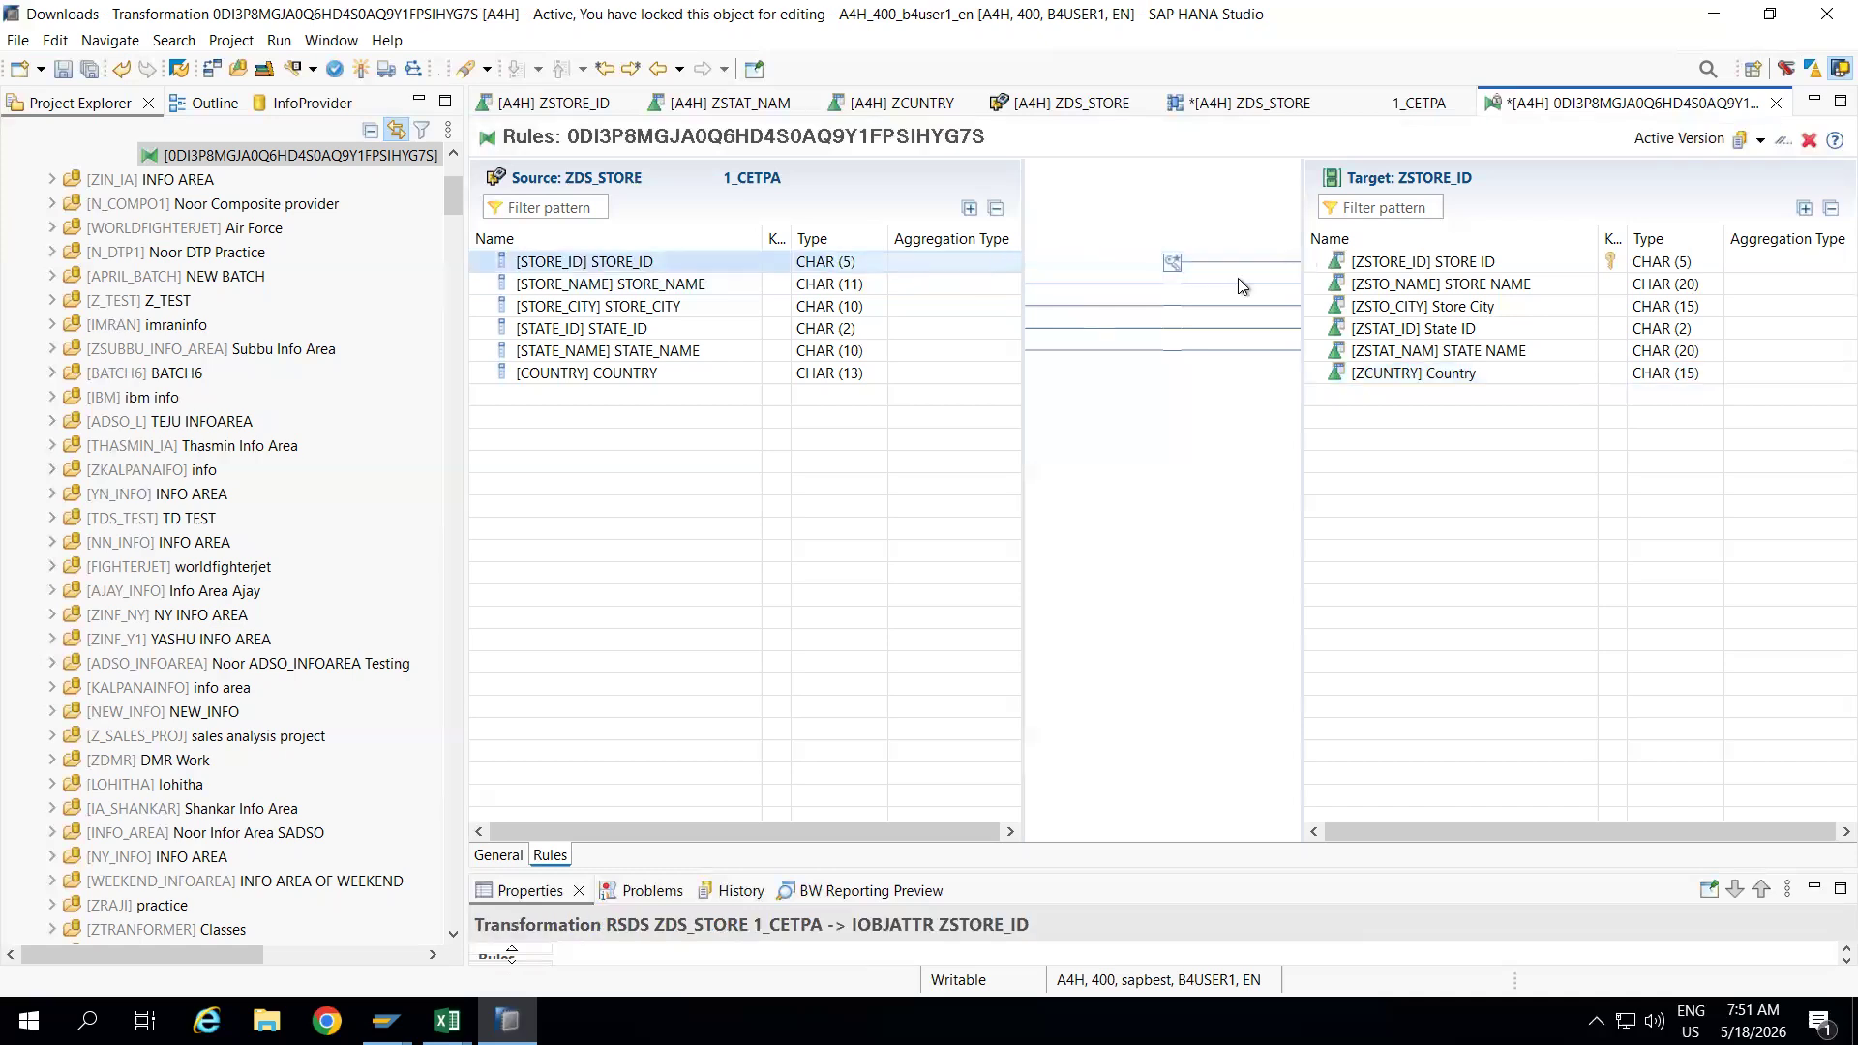
left_click_drag(1000, 264, 1358, 263)
left_click_drag(996, 381, 1348, 382)
left_click(362, 68)
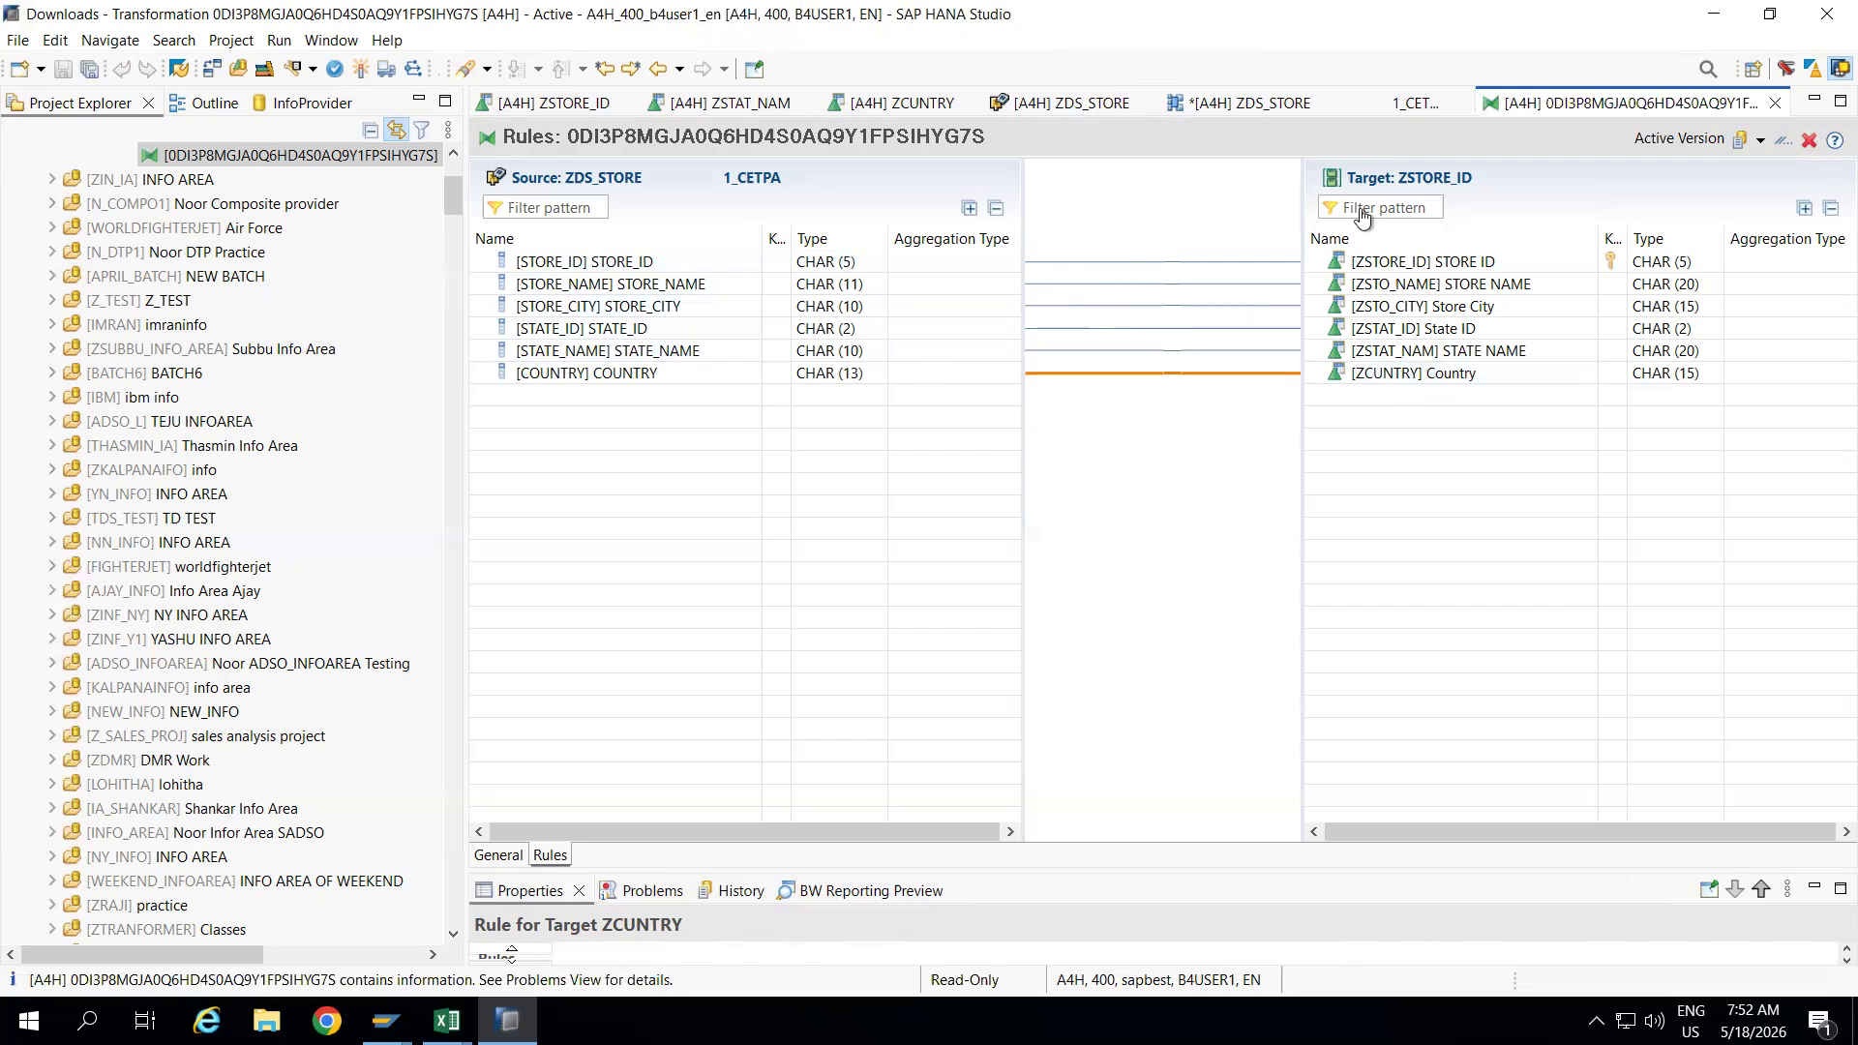
left_click(1773, 103)
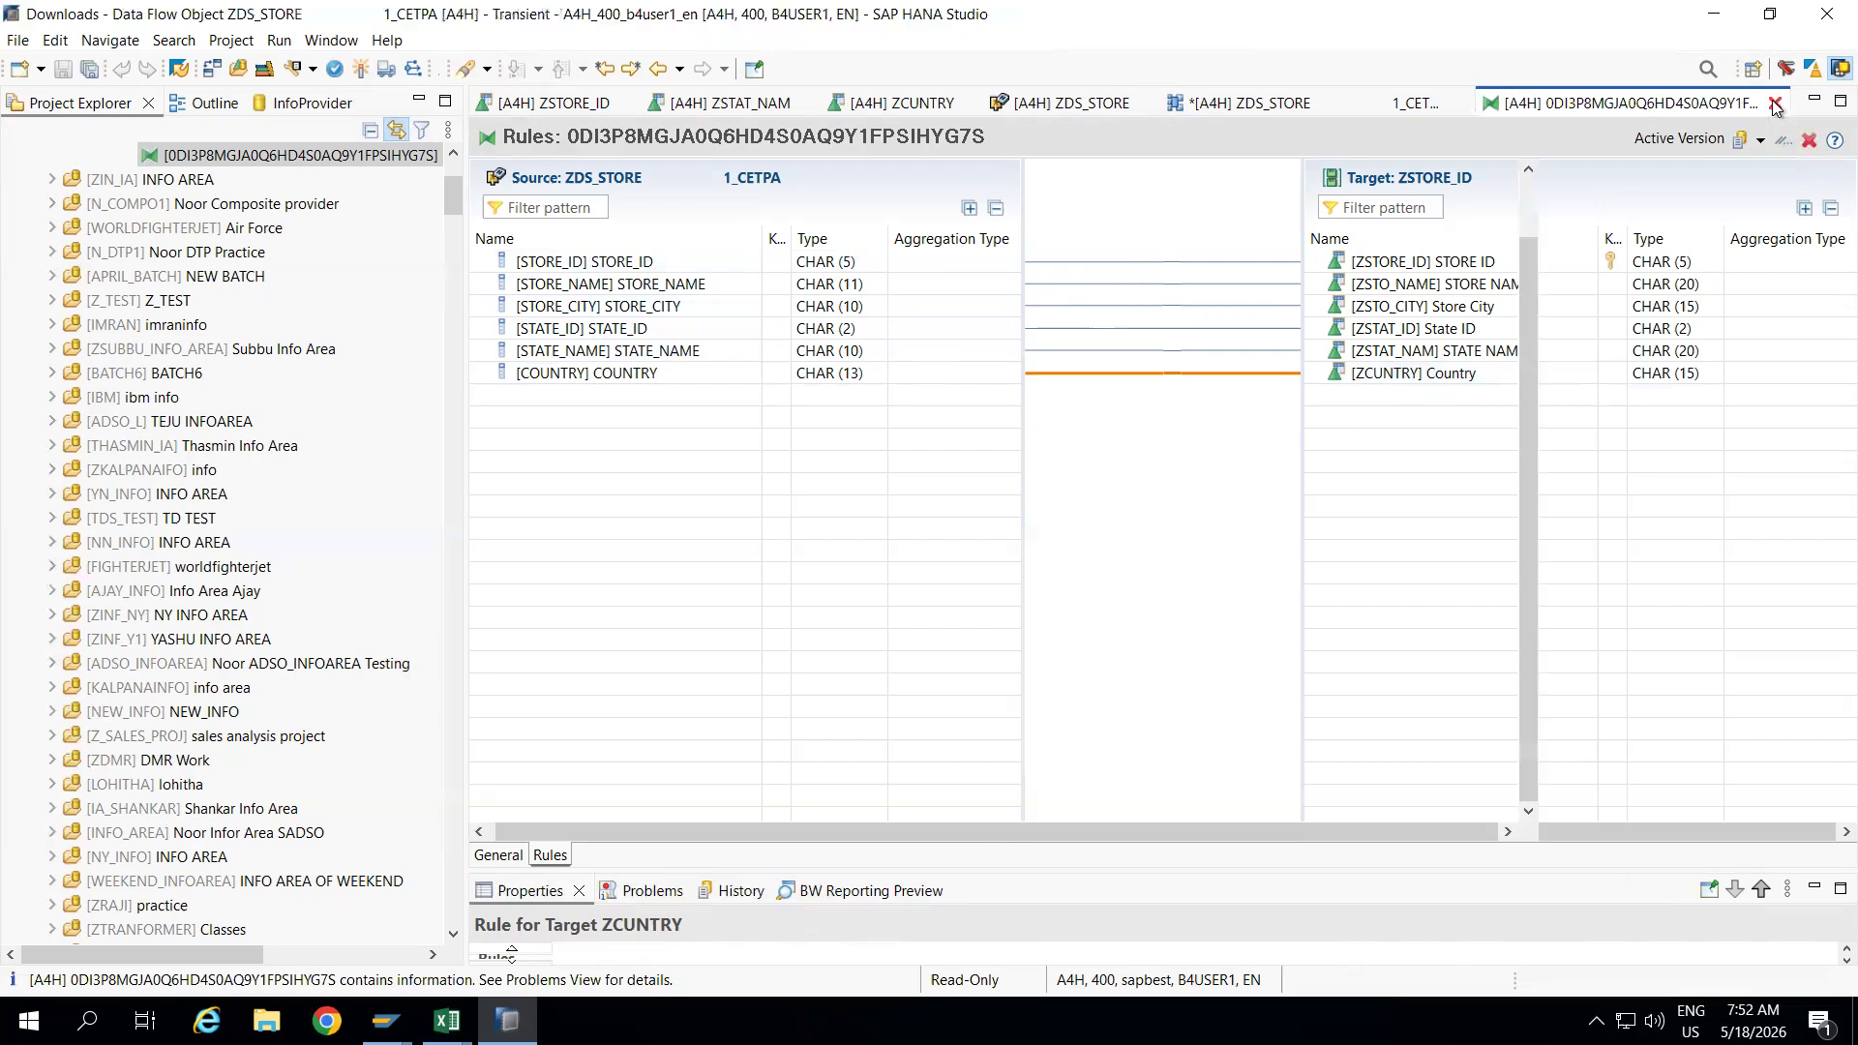
Start a new data transfer process on the ZSTORE_ID attributes node of the data flow.
mouse_move(638, 418)
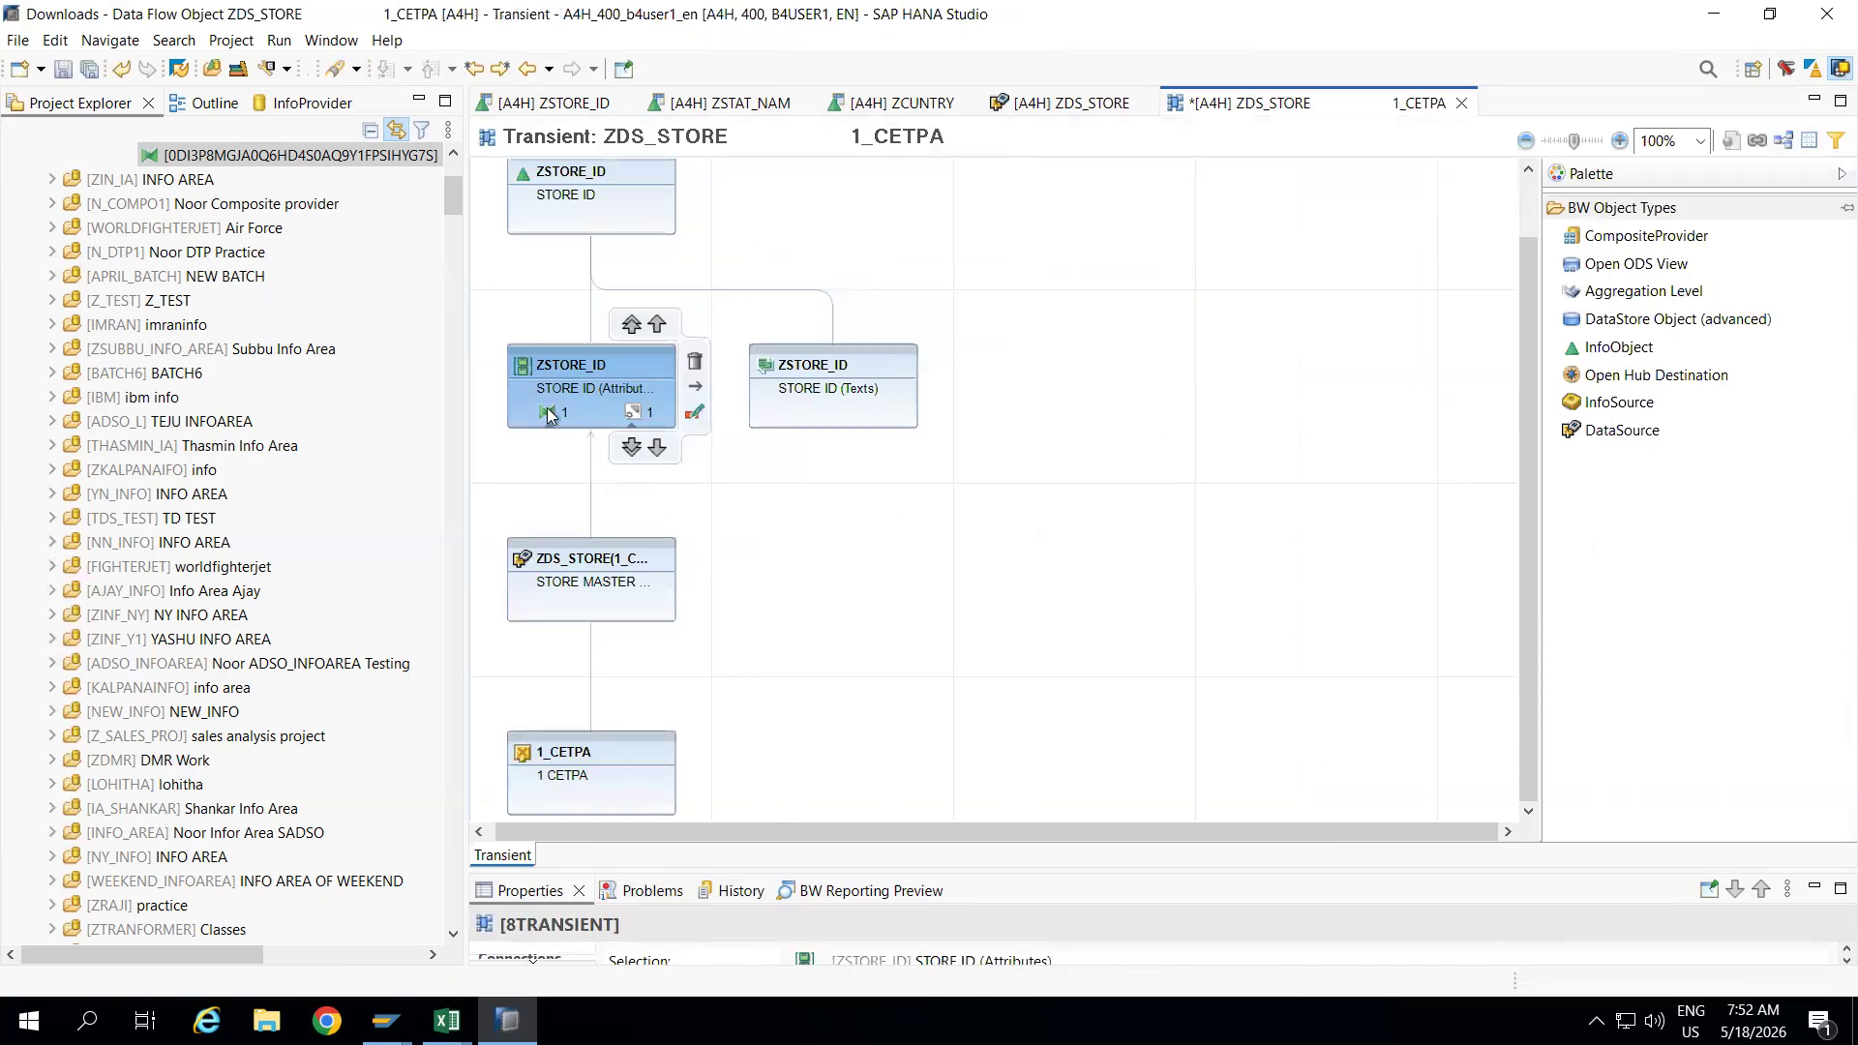
left_click(631, 416)
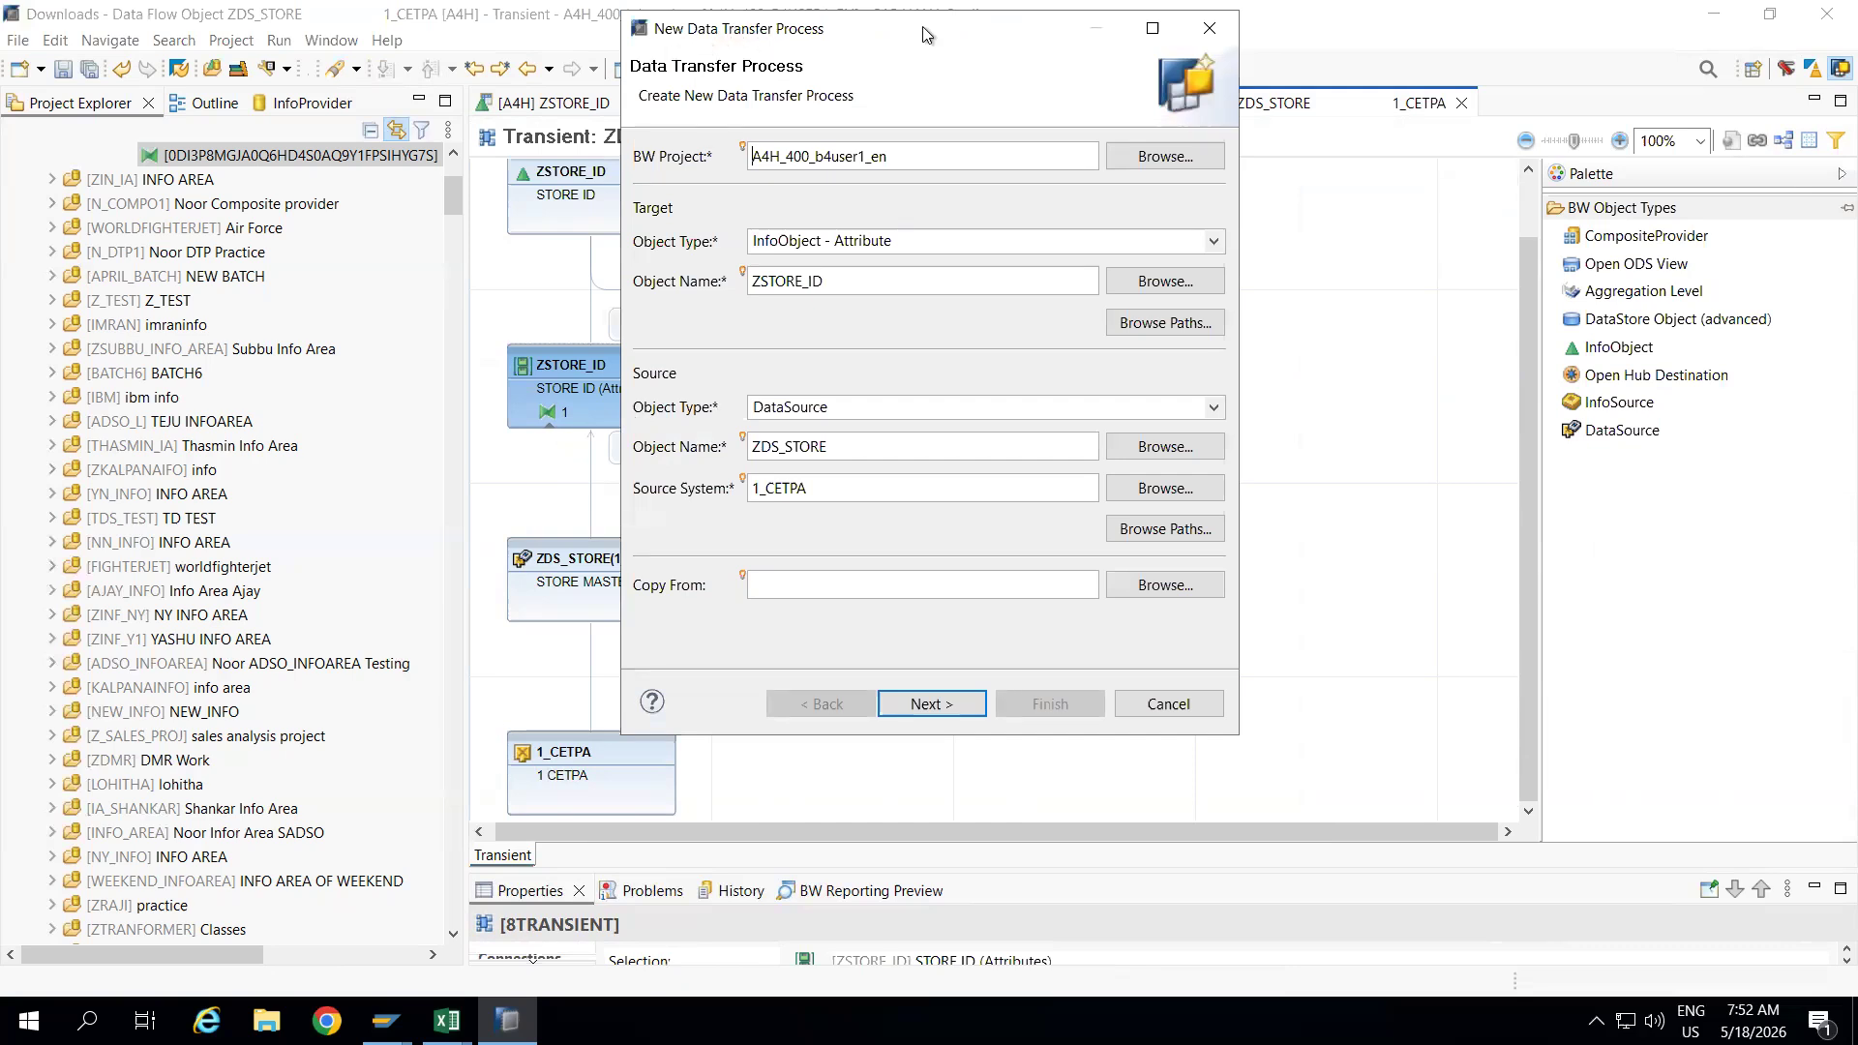
left_click_drag(922, 34, 1123, 82)
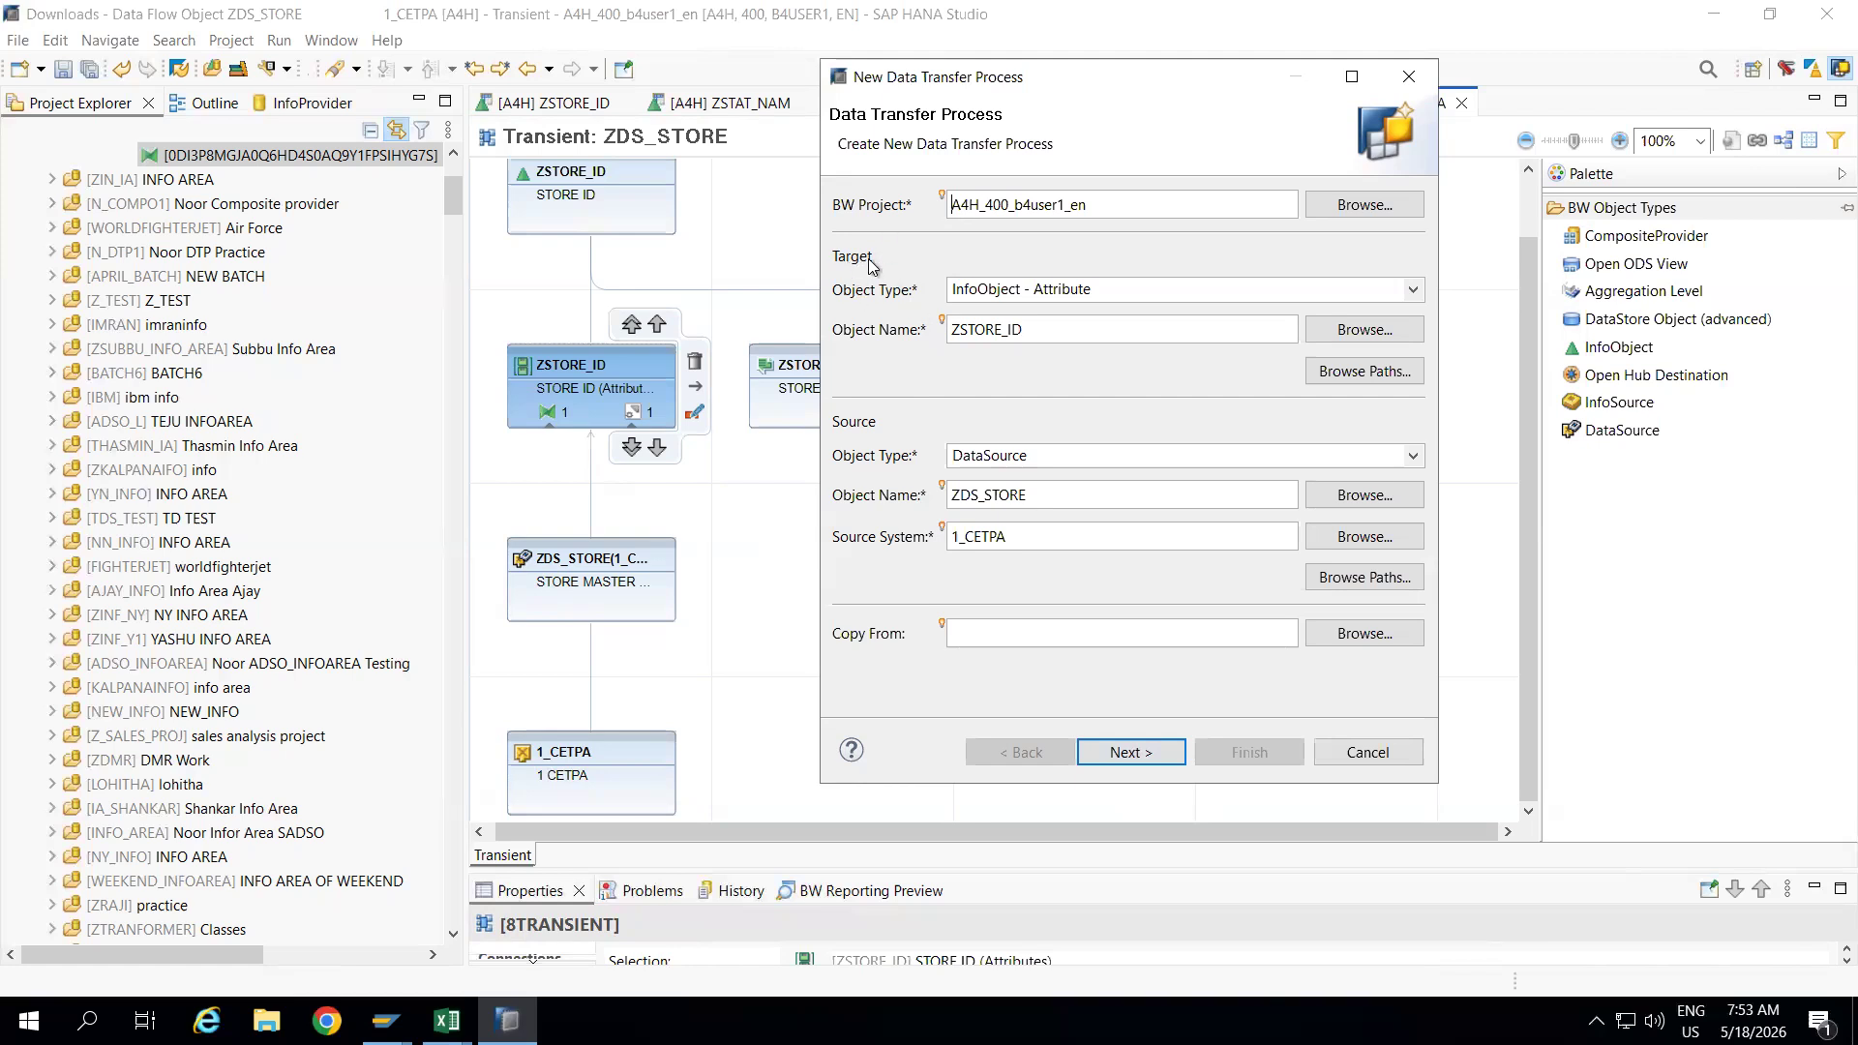
Look up the entries of master data table /BIC/PZSTORE_ID from the ZSTORE_ID manage screen in SAP GUI, and return to SAP HANA Studio.
left_click(386, 1021)
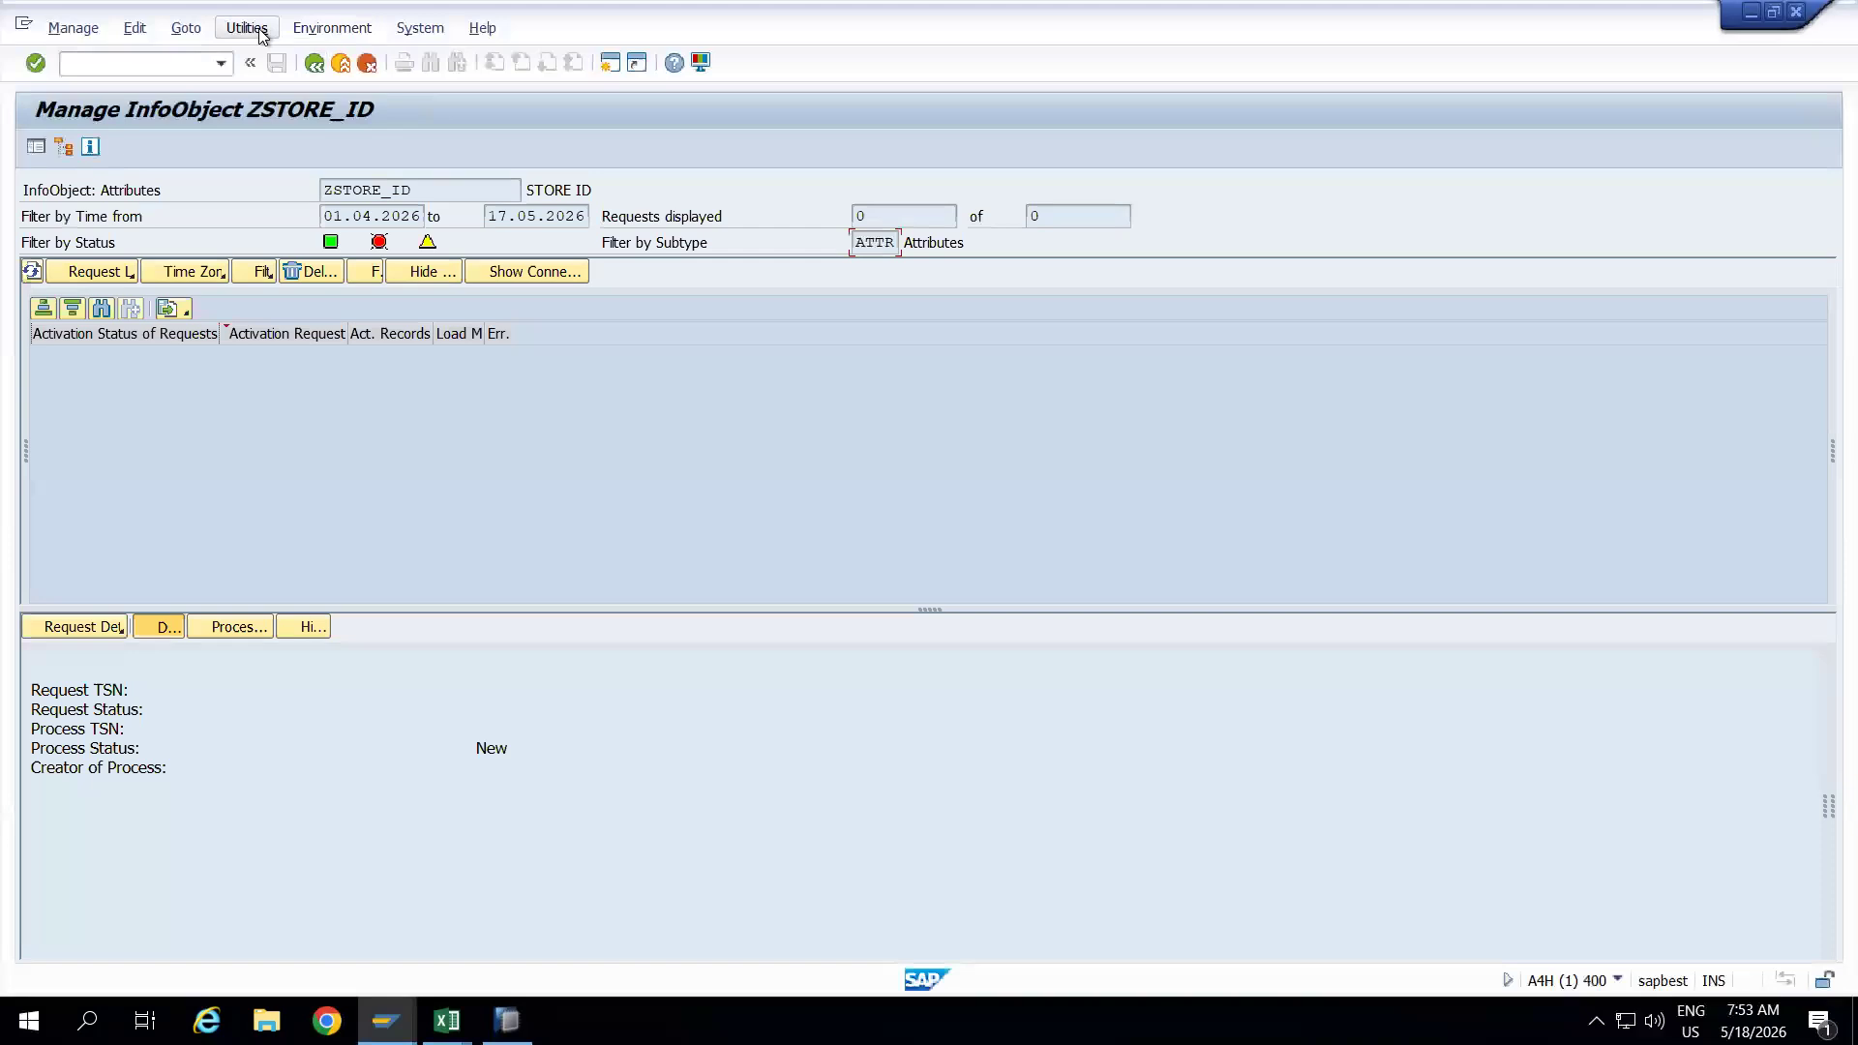
left_click(260, 32)
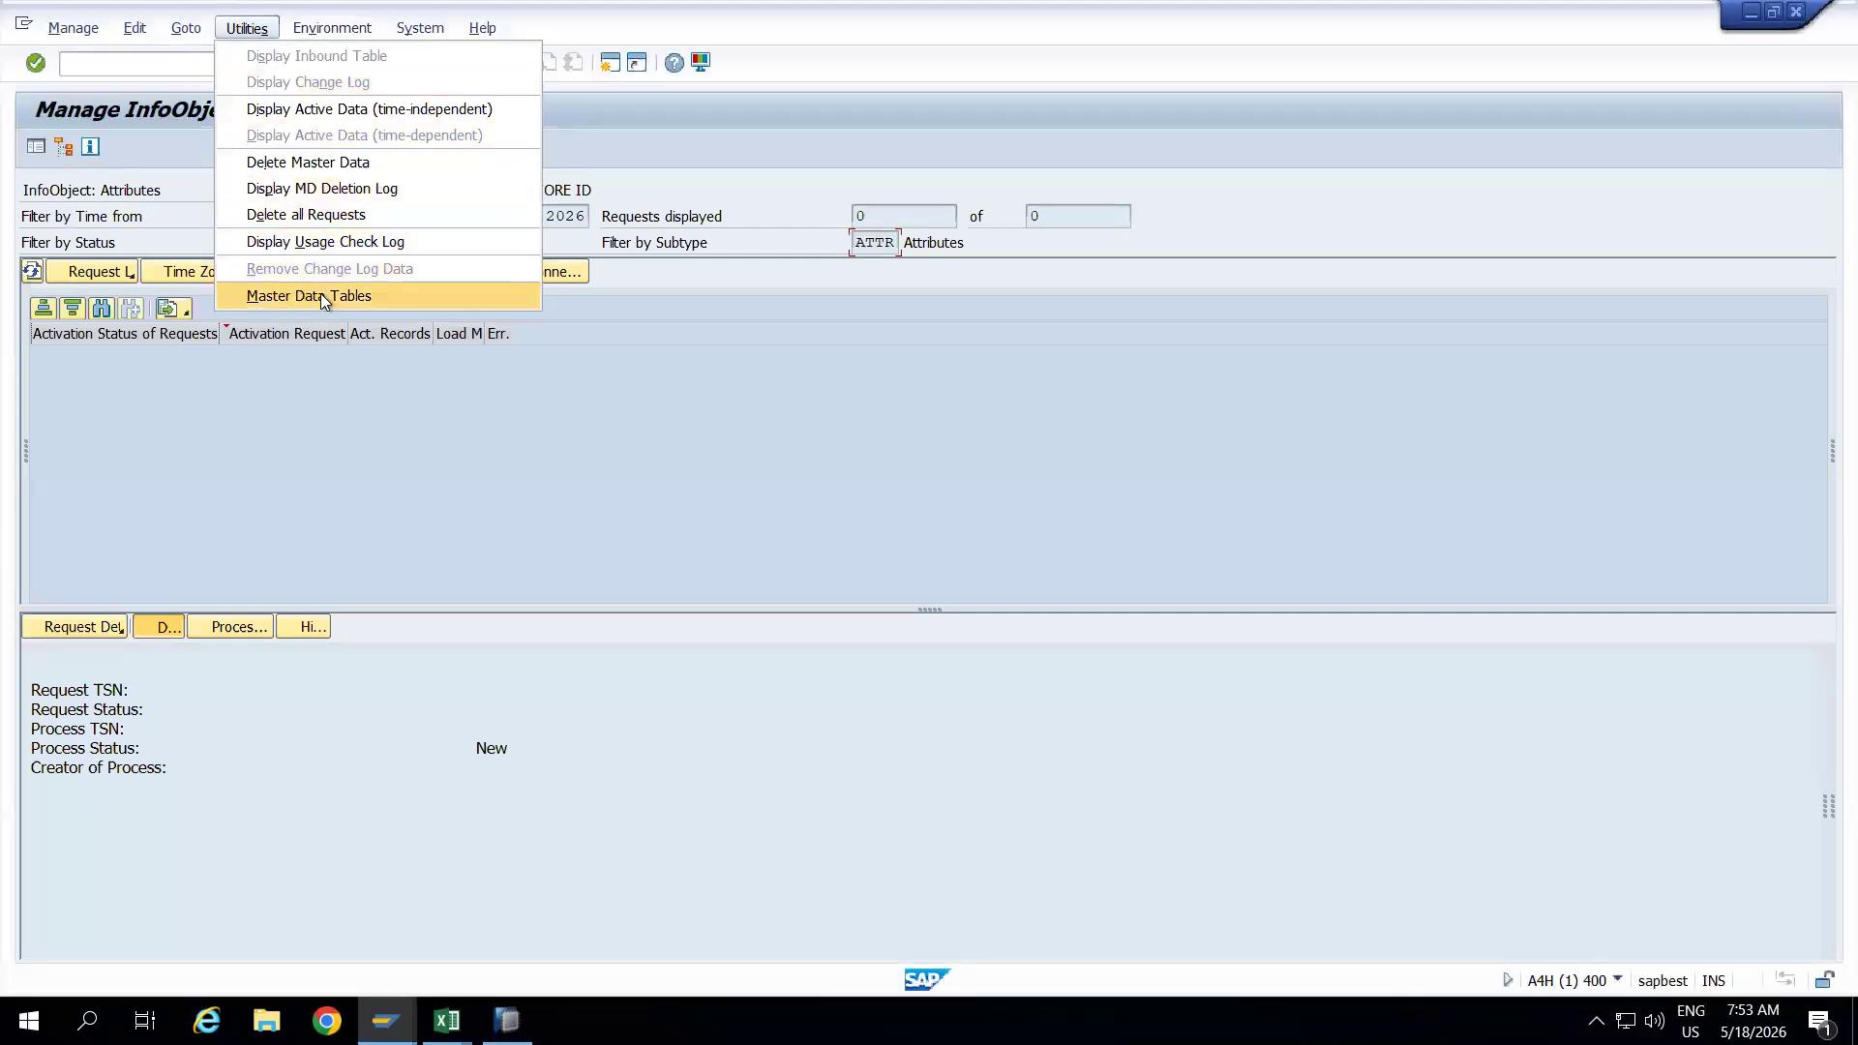
left_click(357, 296)
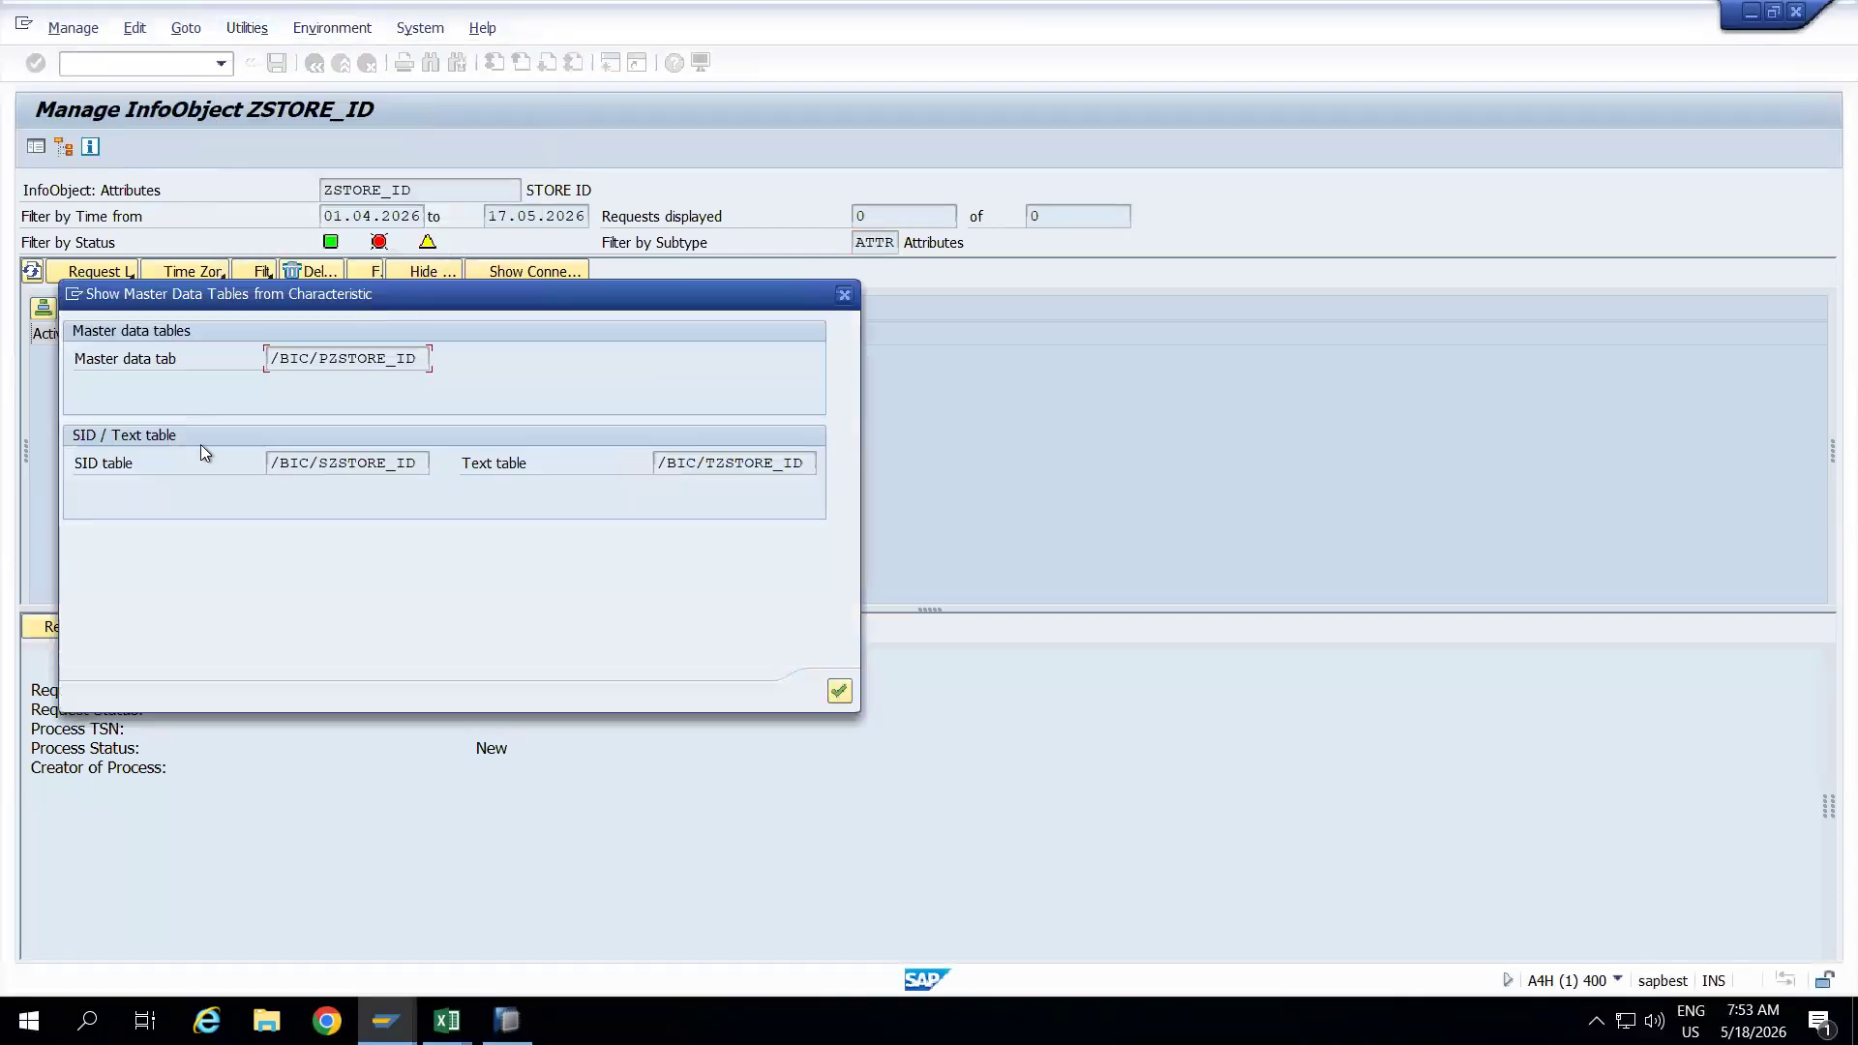
double_click(357, 358)
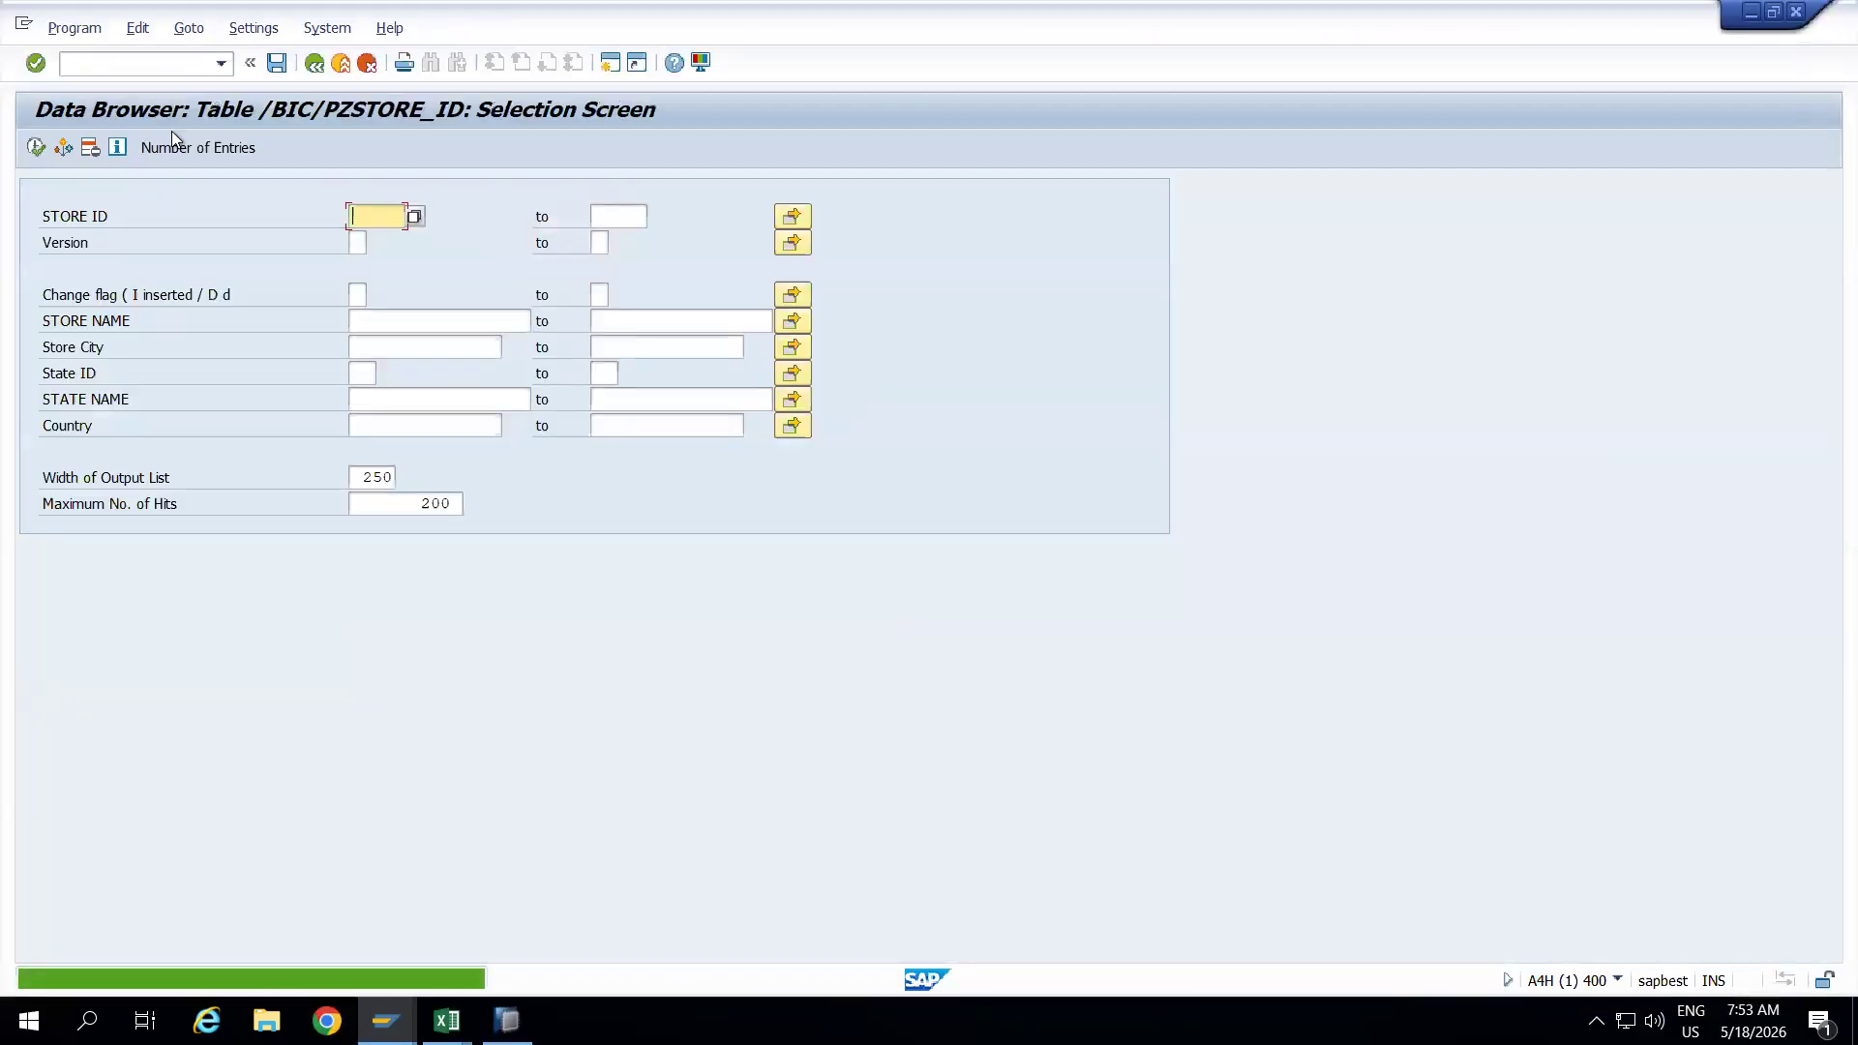
key("F8")
left_click(190, 148)
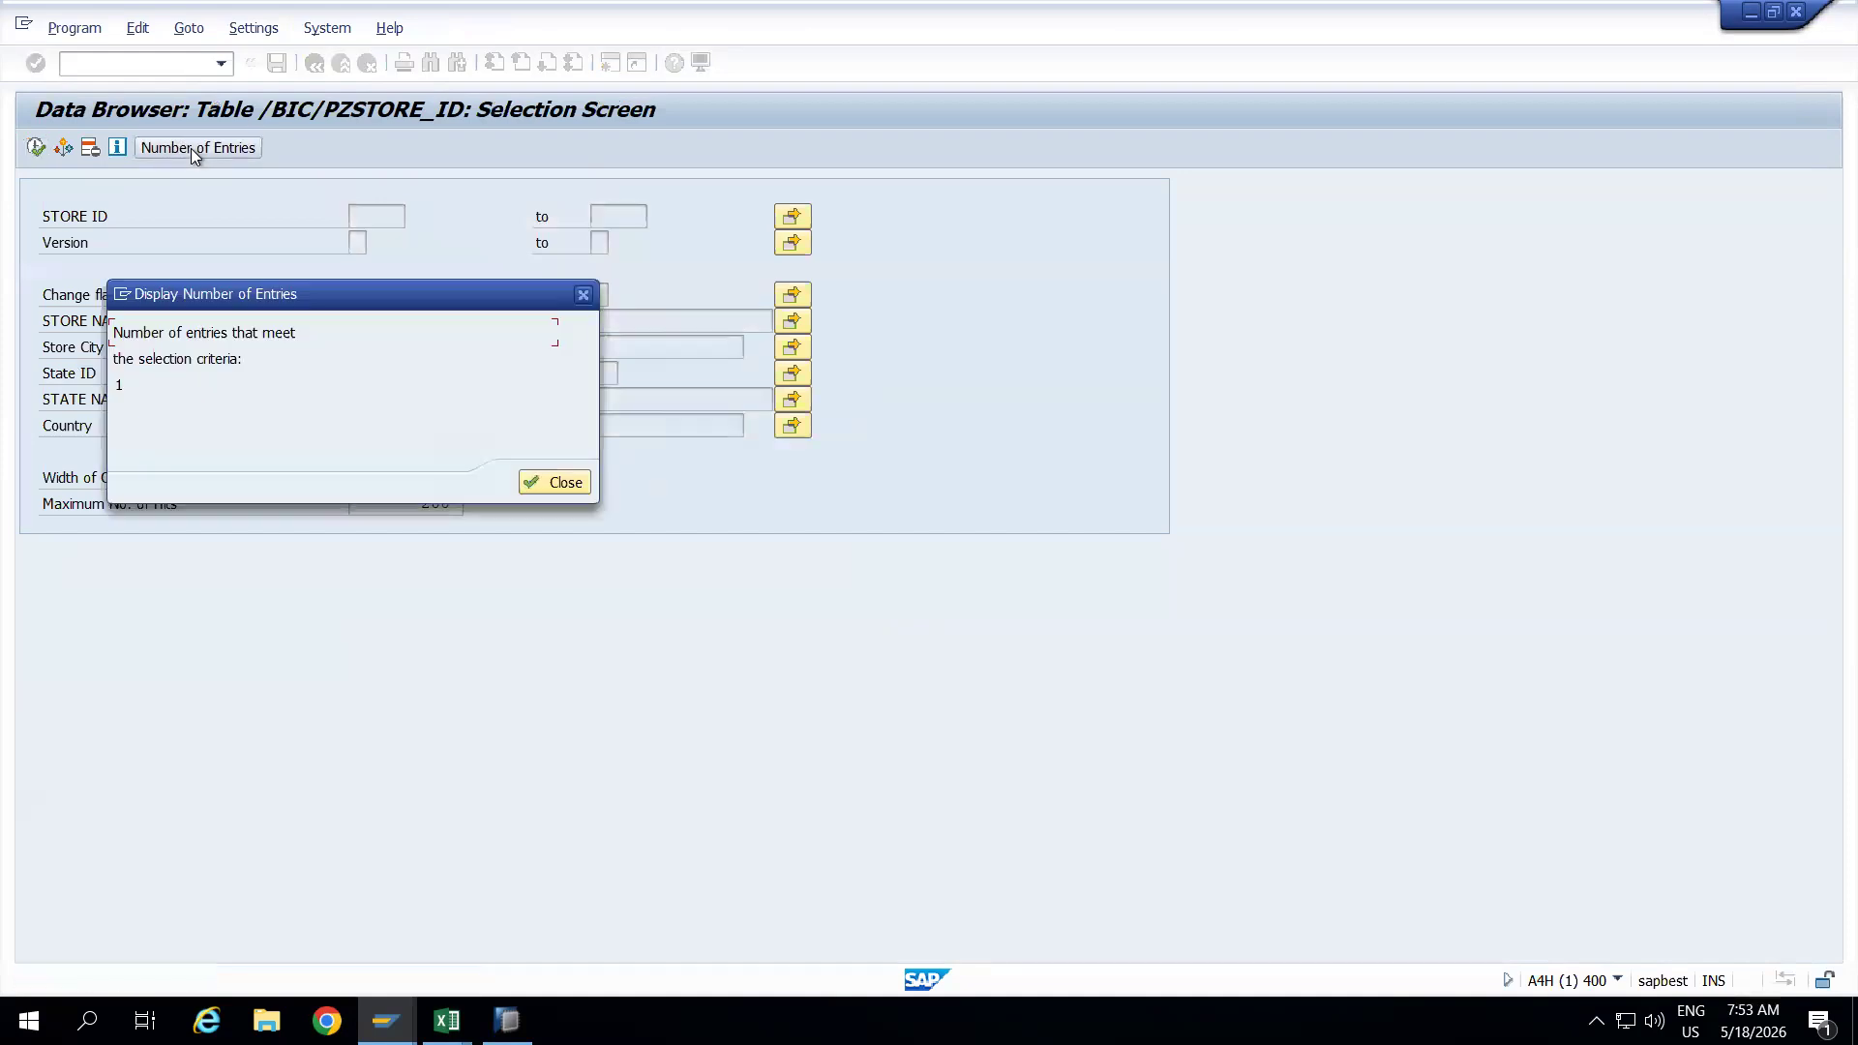
left_click(553, 491)
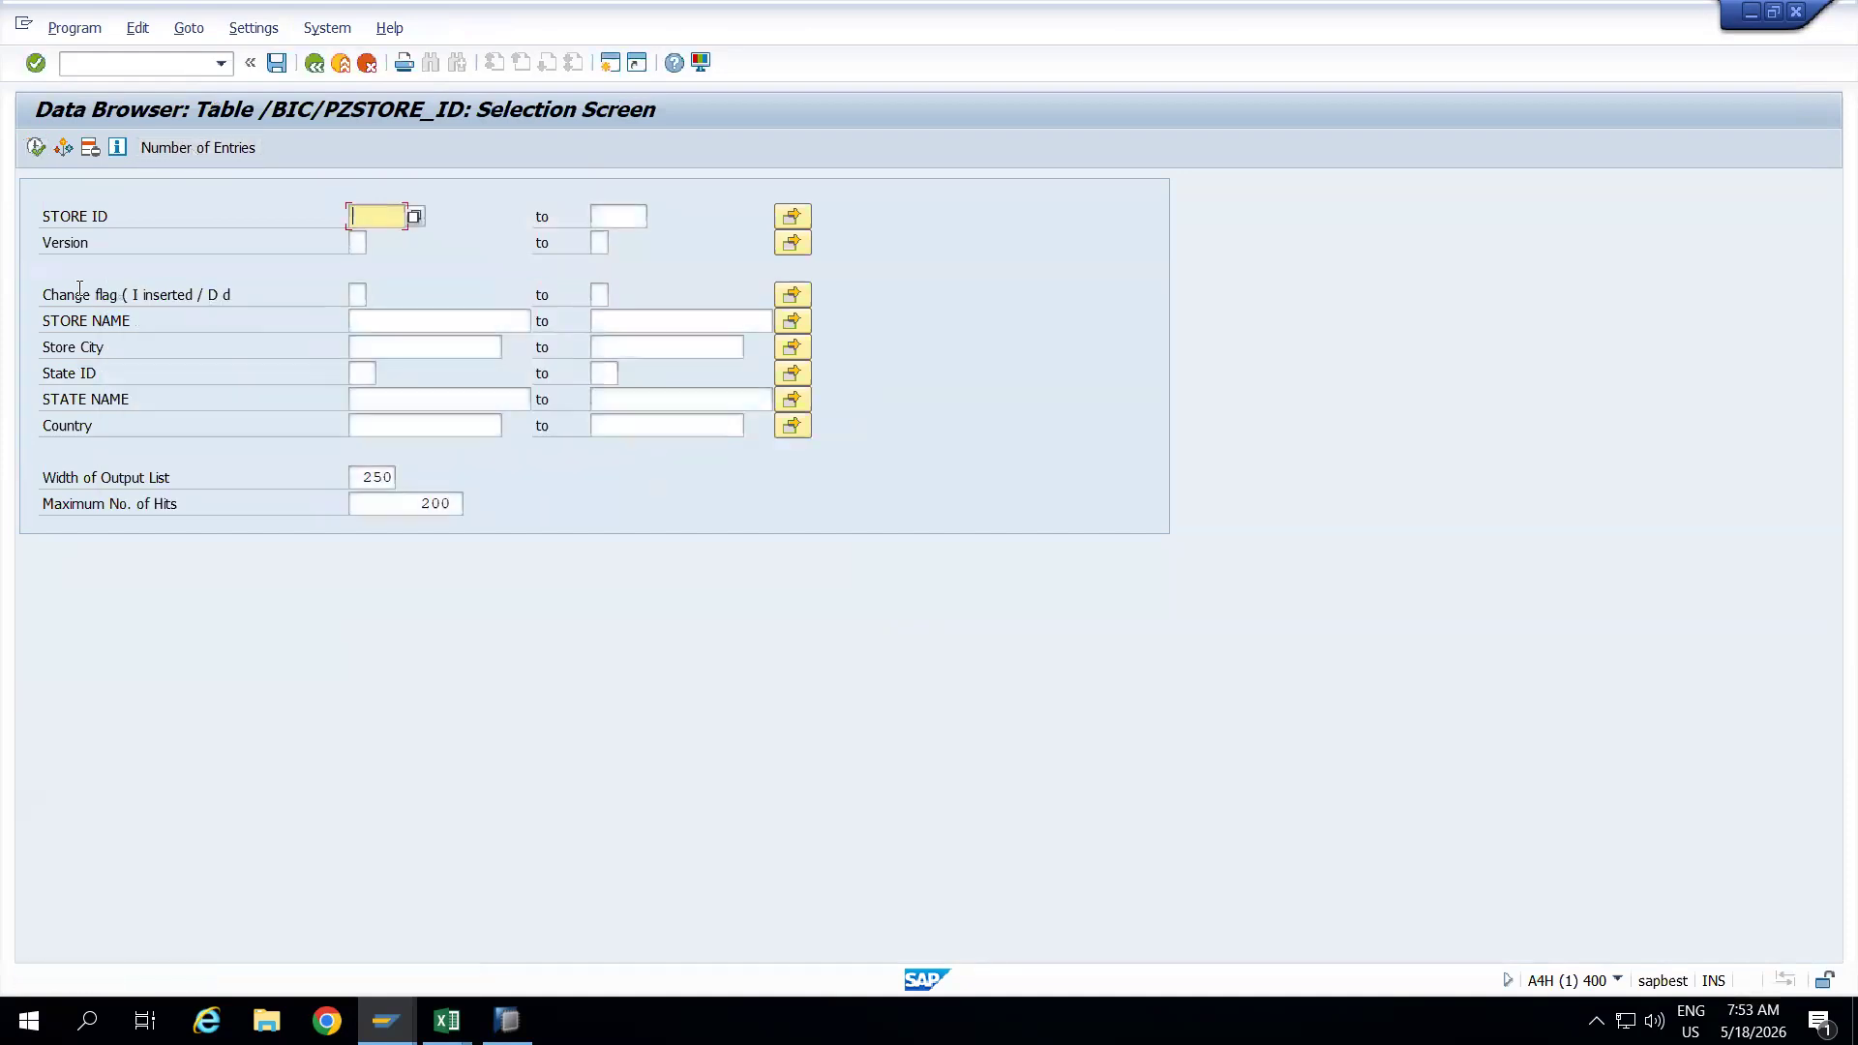
left_click(38, 156)
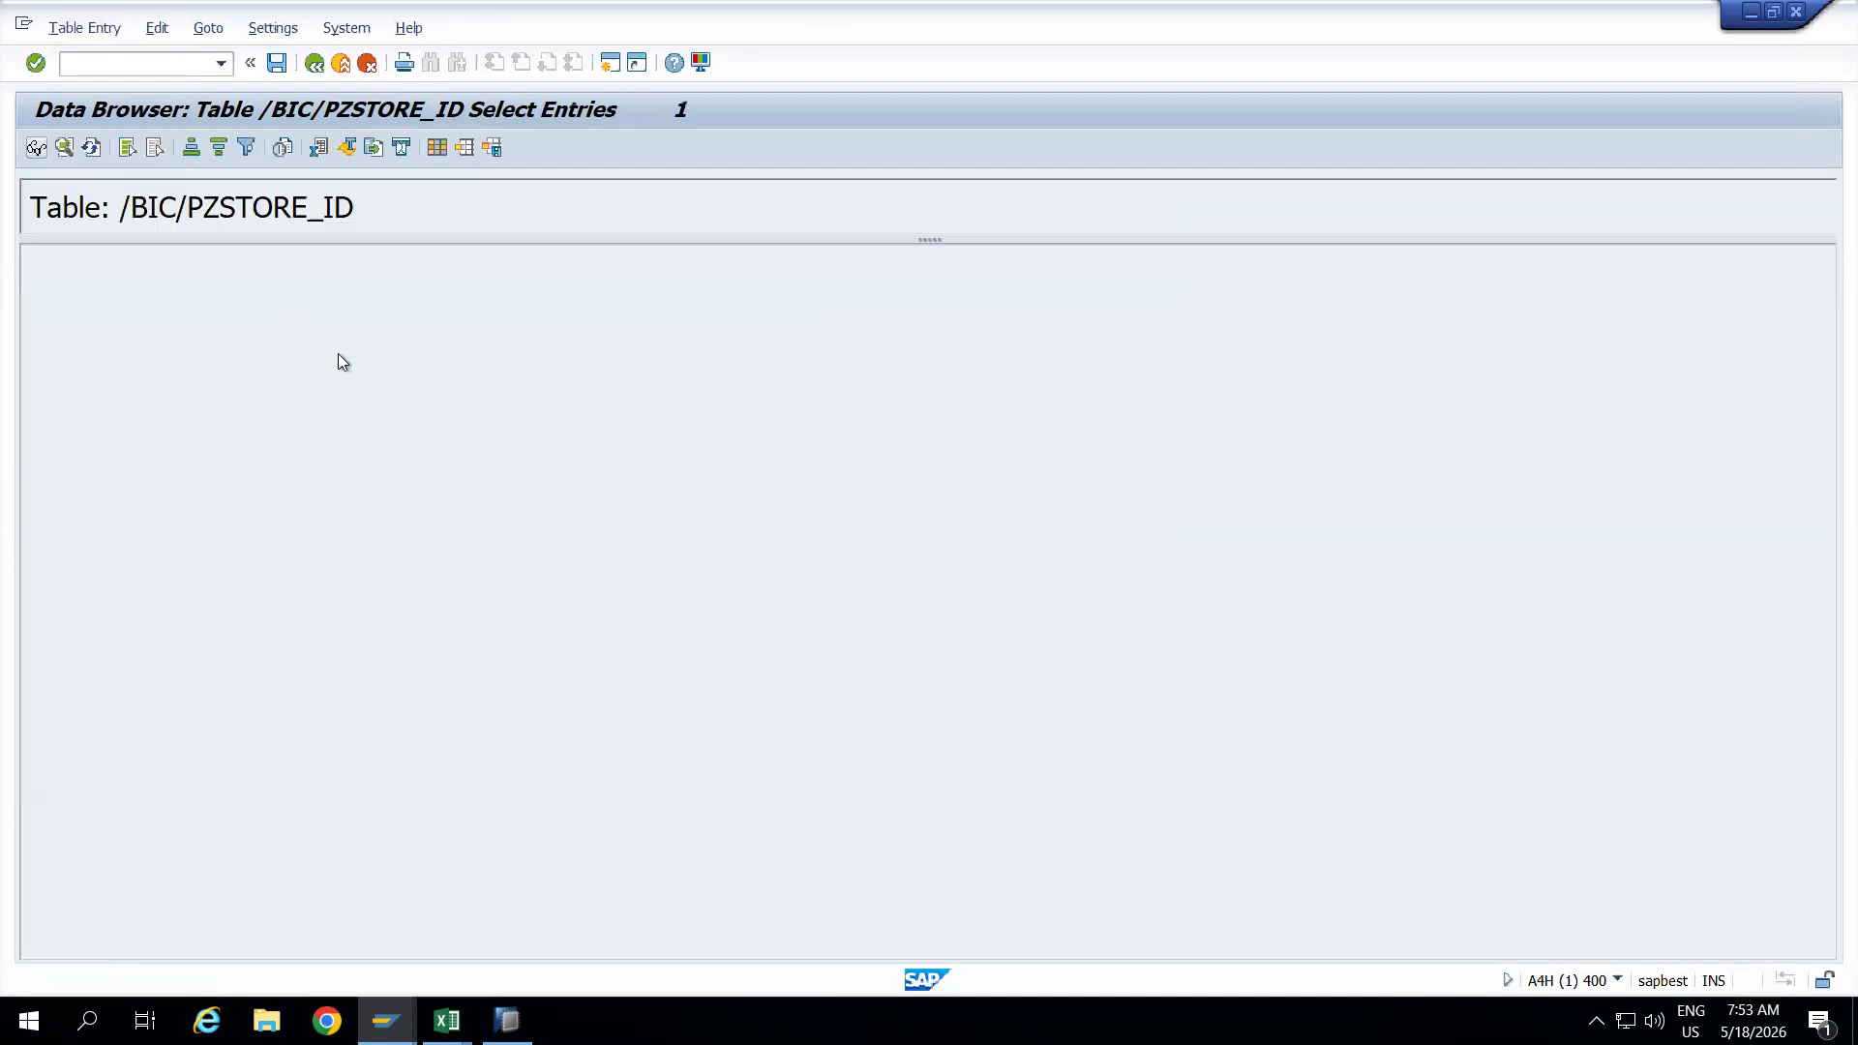
left_click_drag(119, 257, 172, 256)
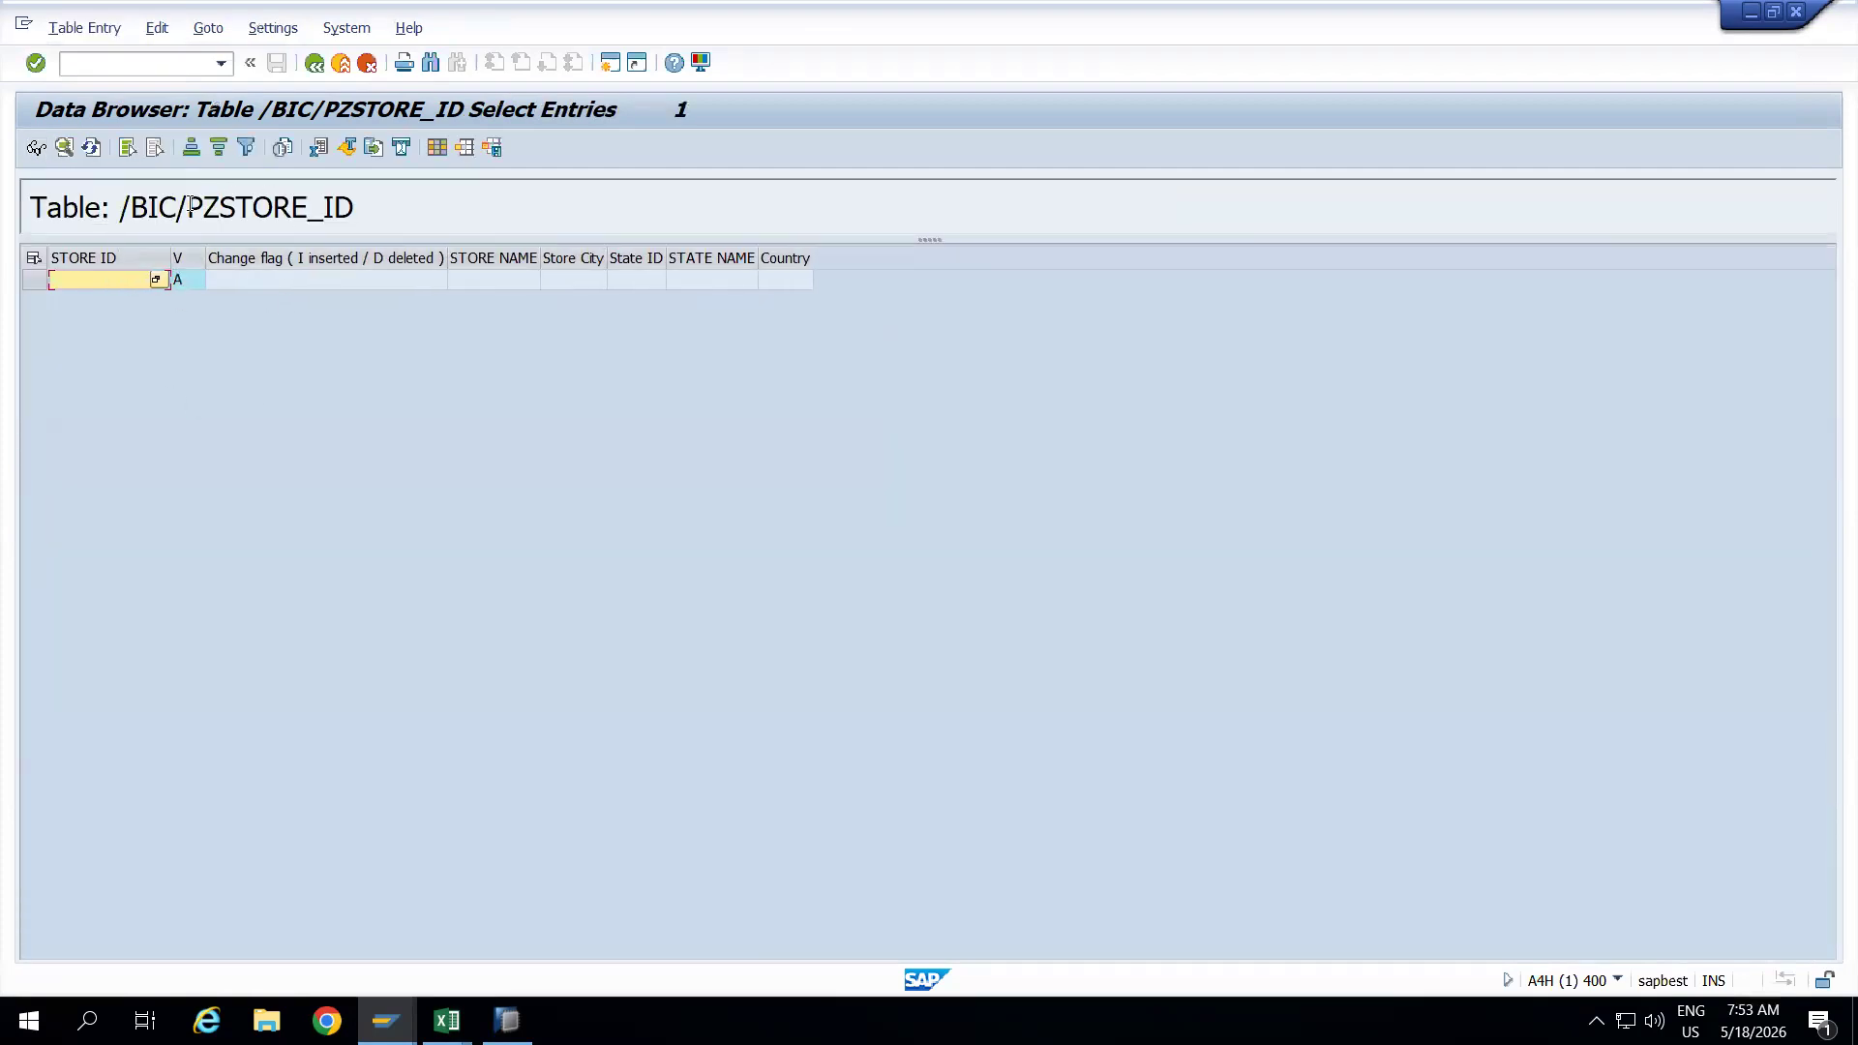
left_click(507, 1021)
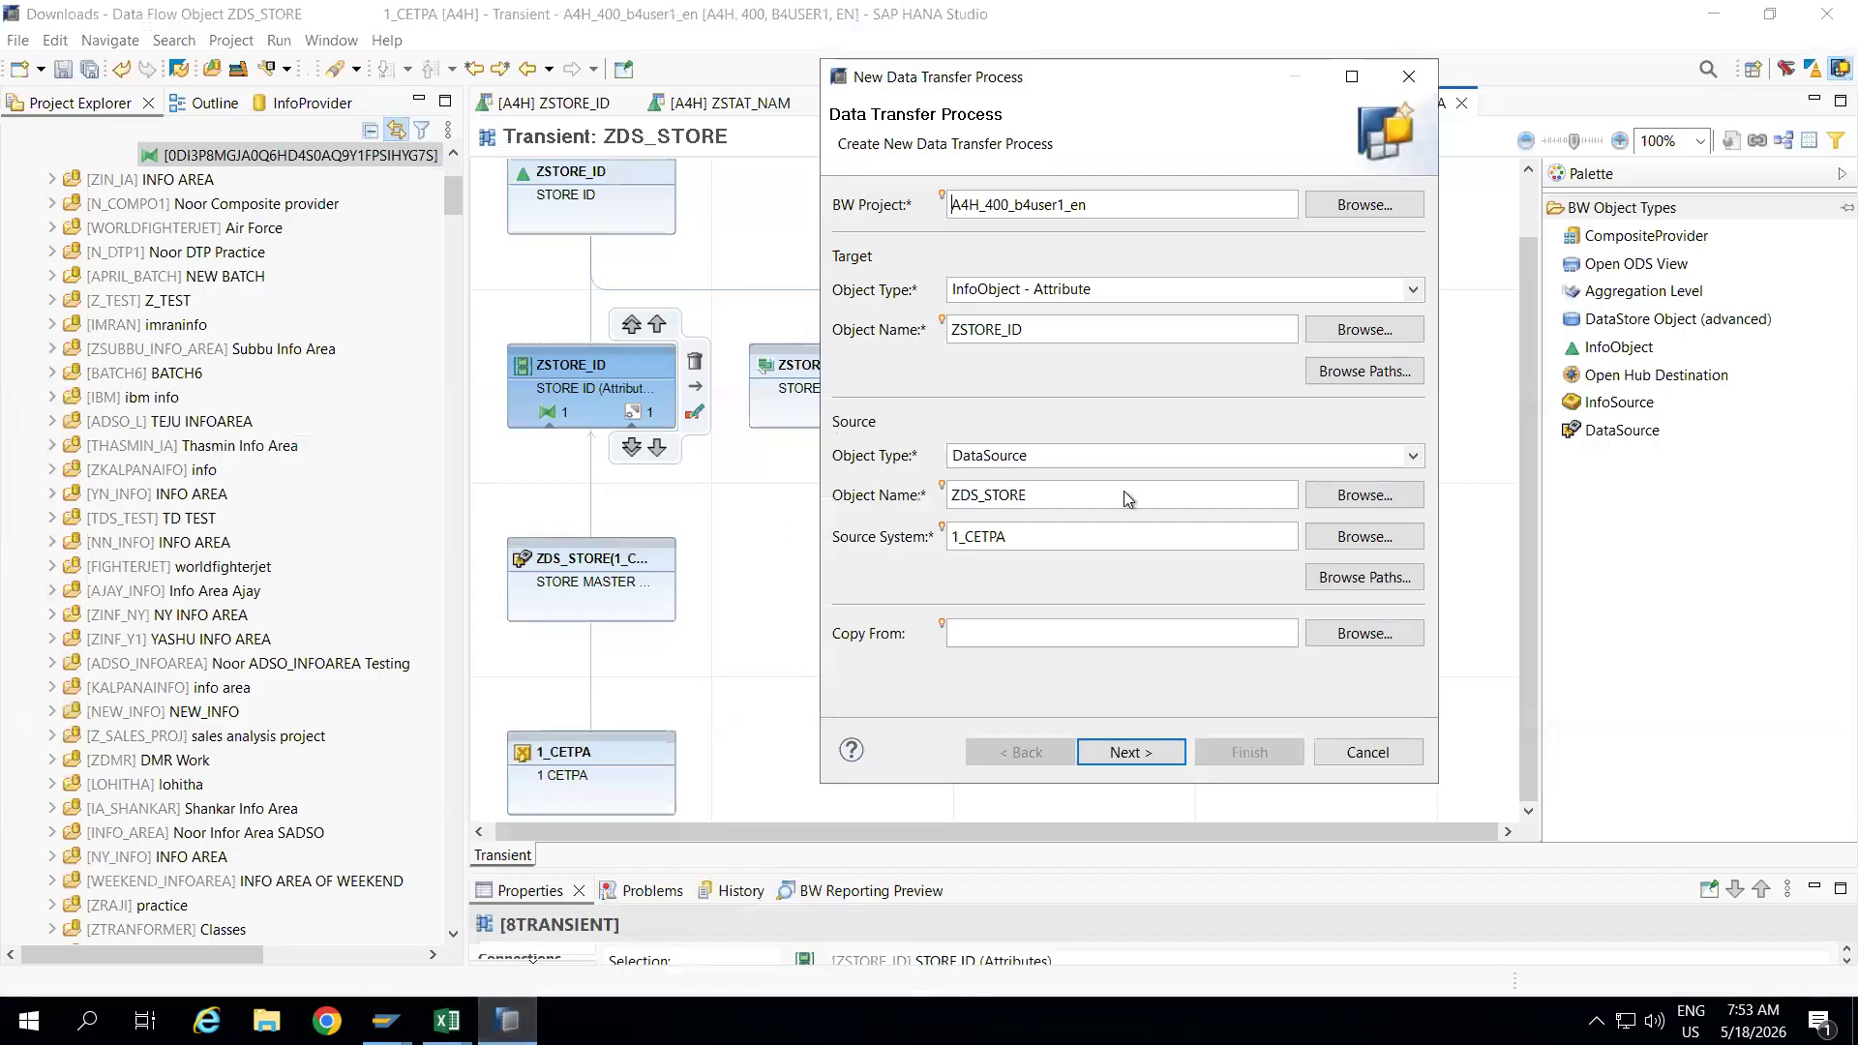
Create and activate the data transfer process from ZDS_STORE to the ZSTORE_ID attributes, and show its extraction settings.
left_click(1125, 752)
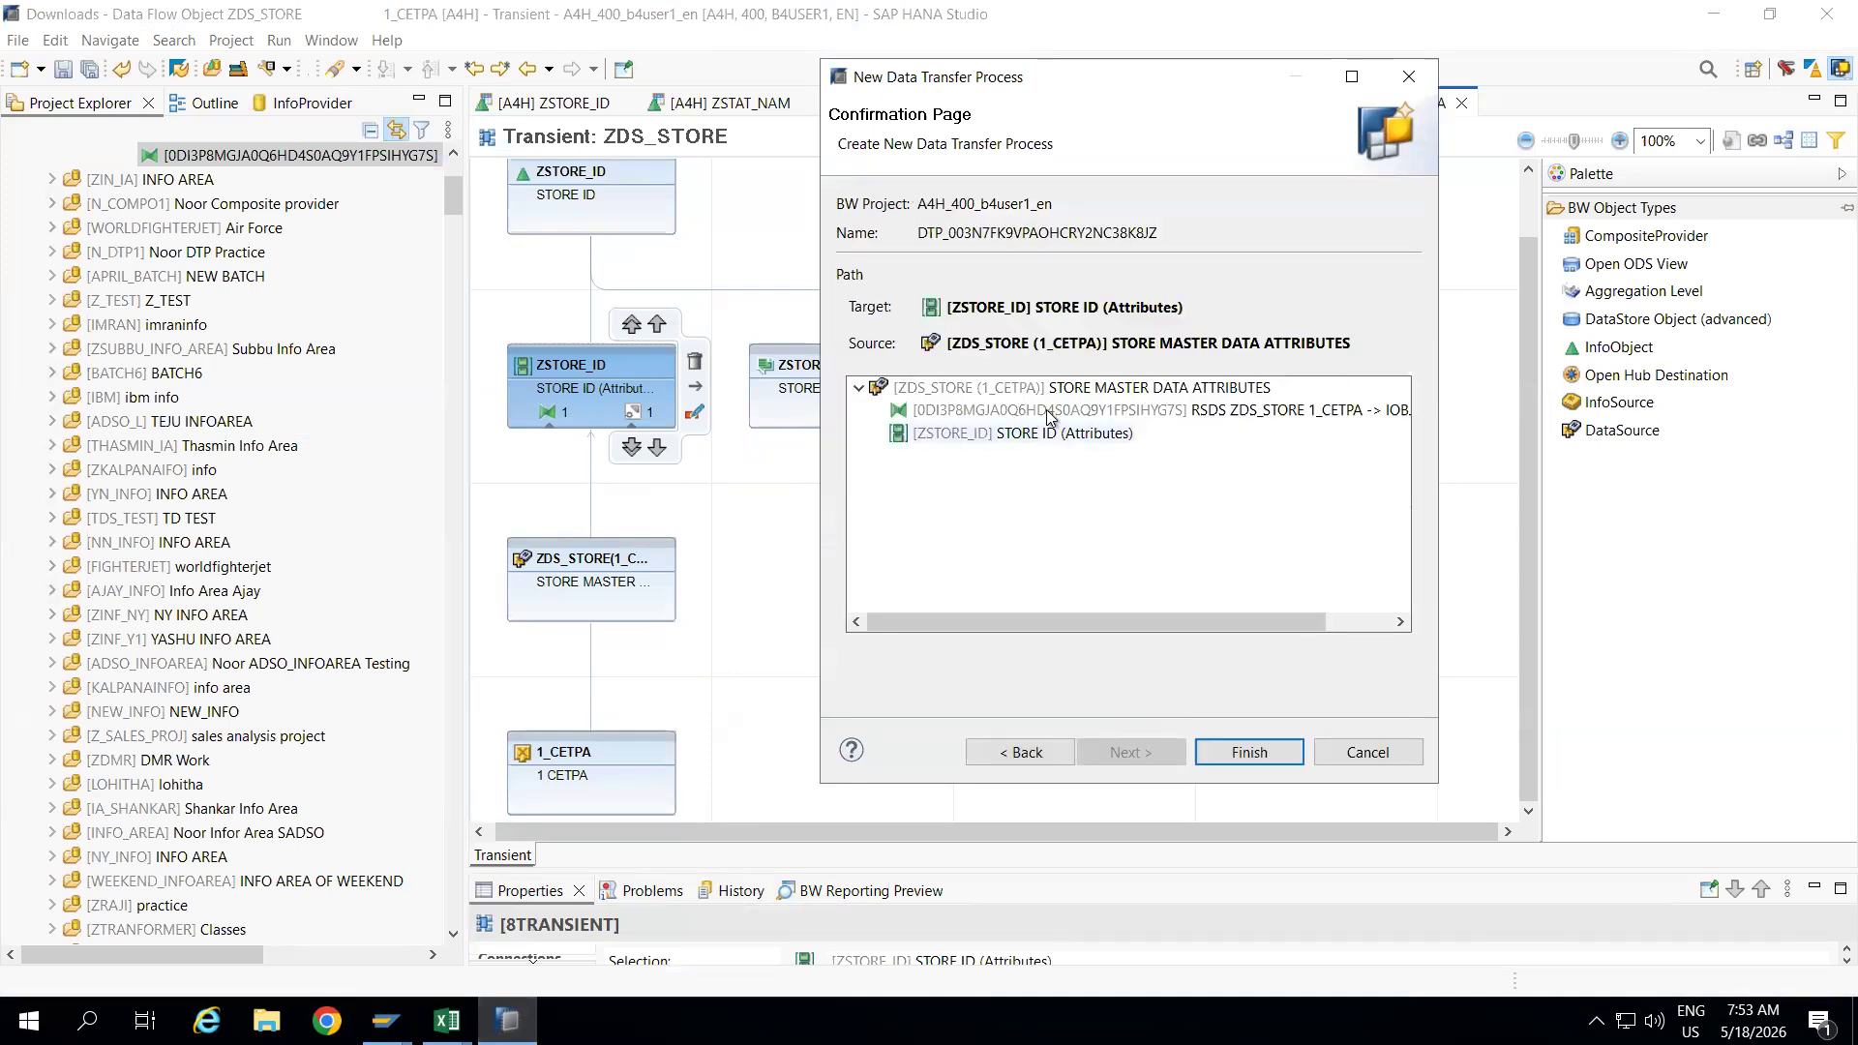
left_click(1251, 754)
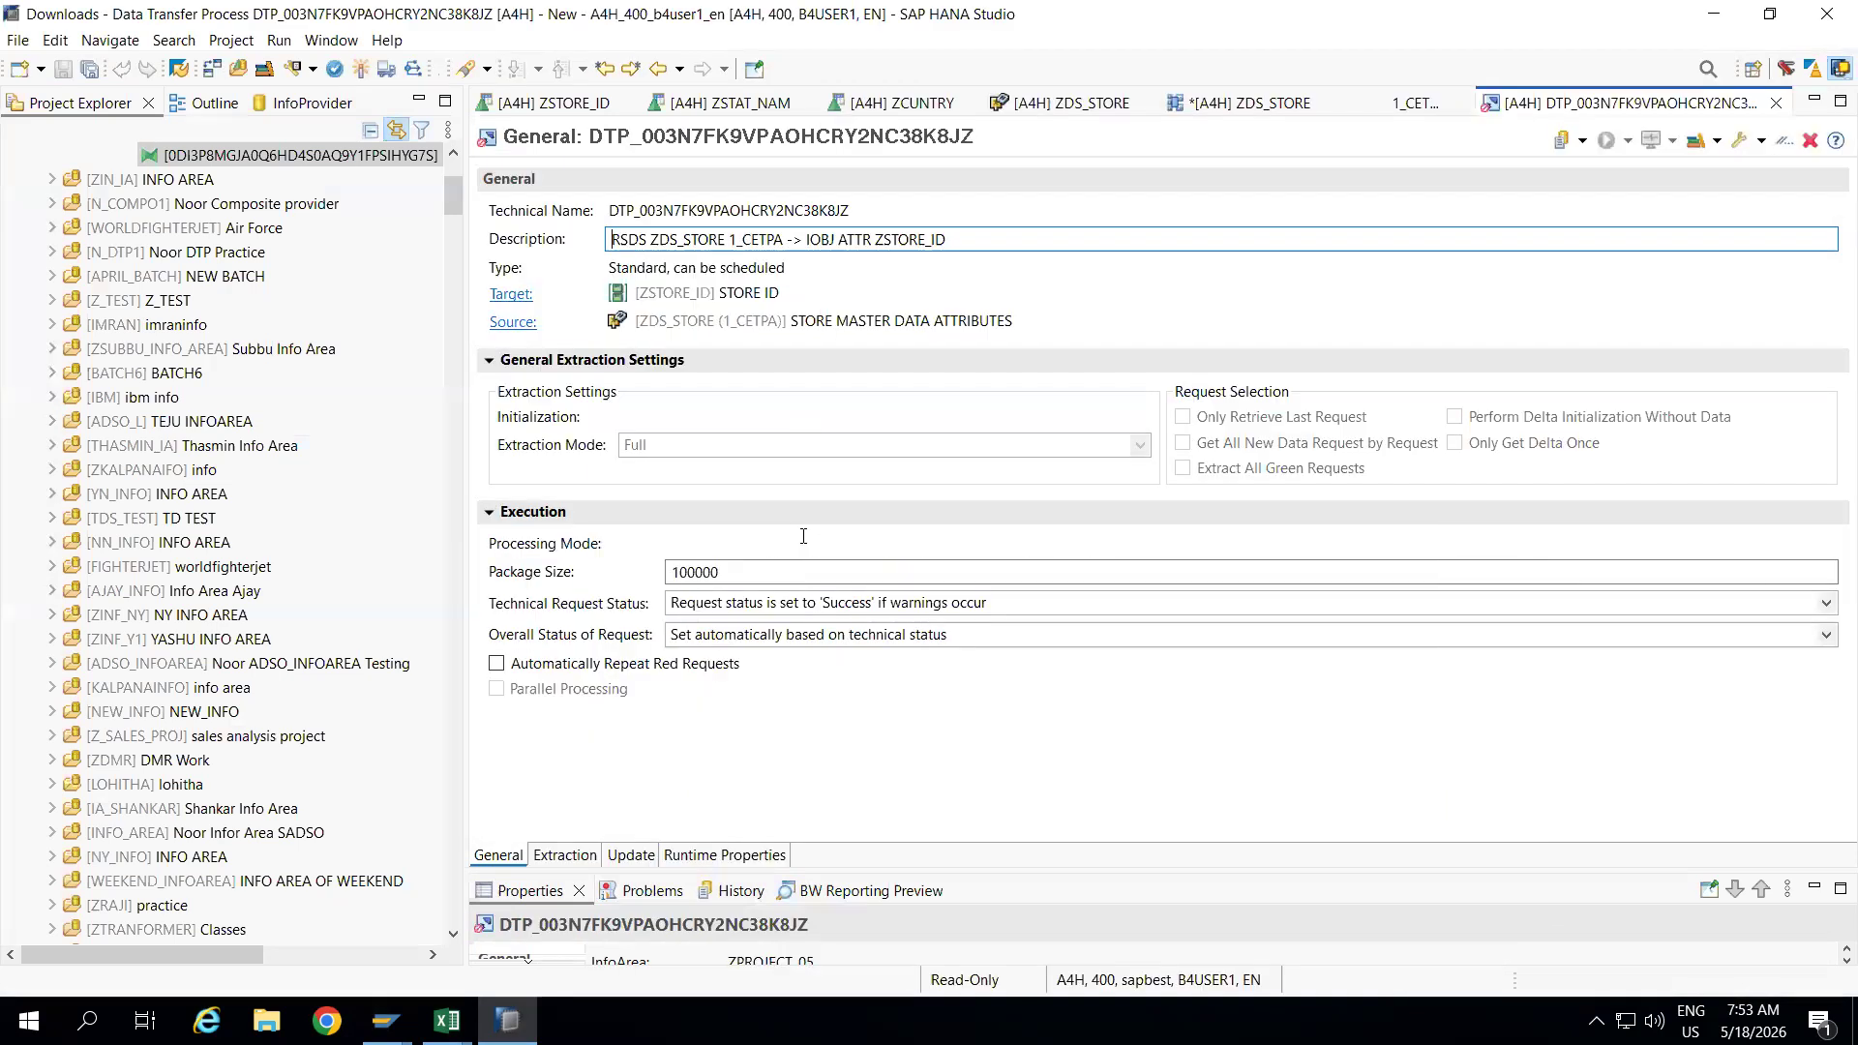
left_click(360, 67)
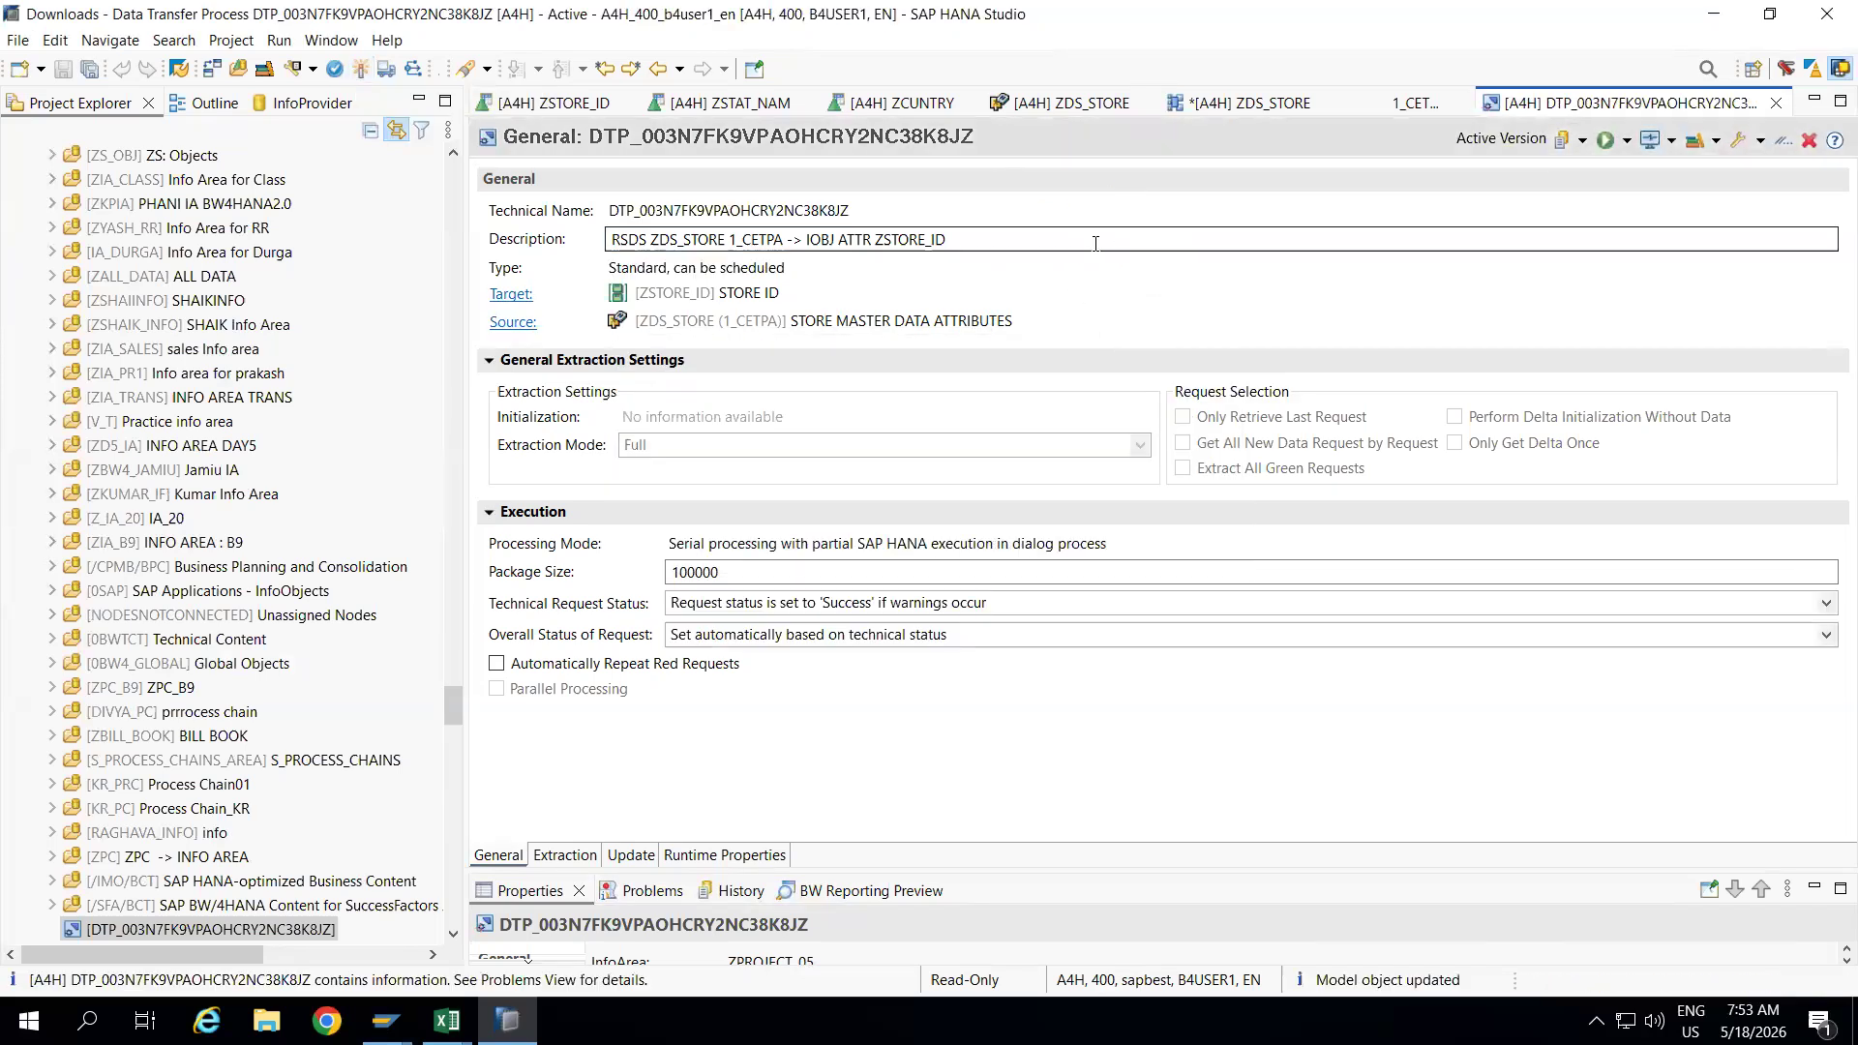
left_click(565, 855)
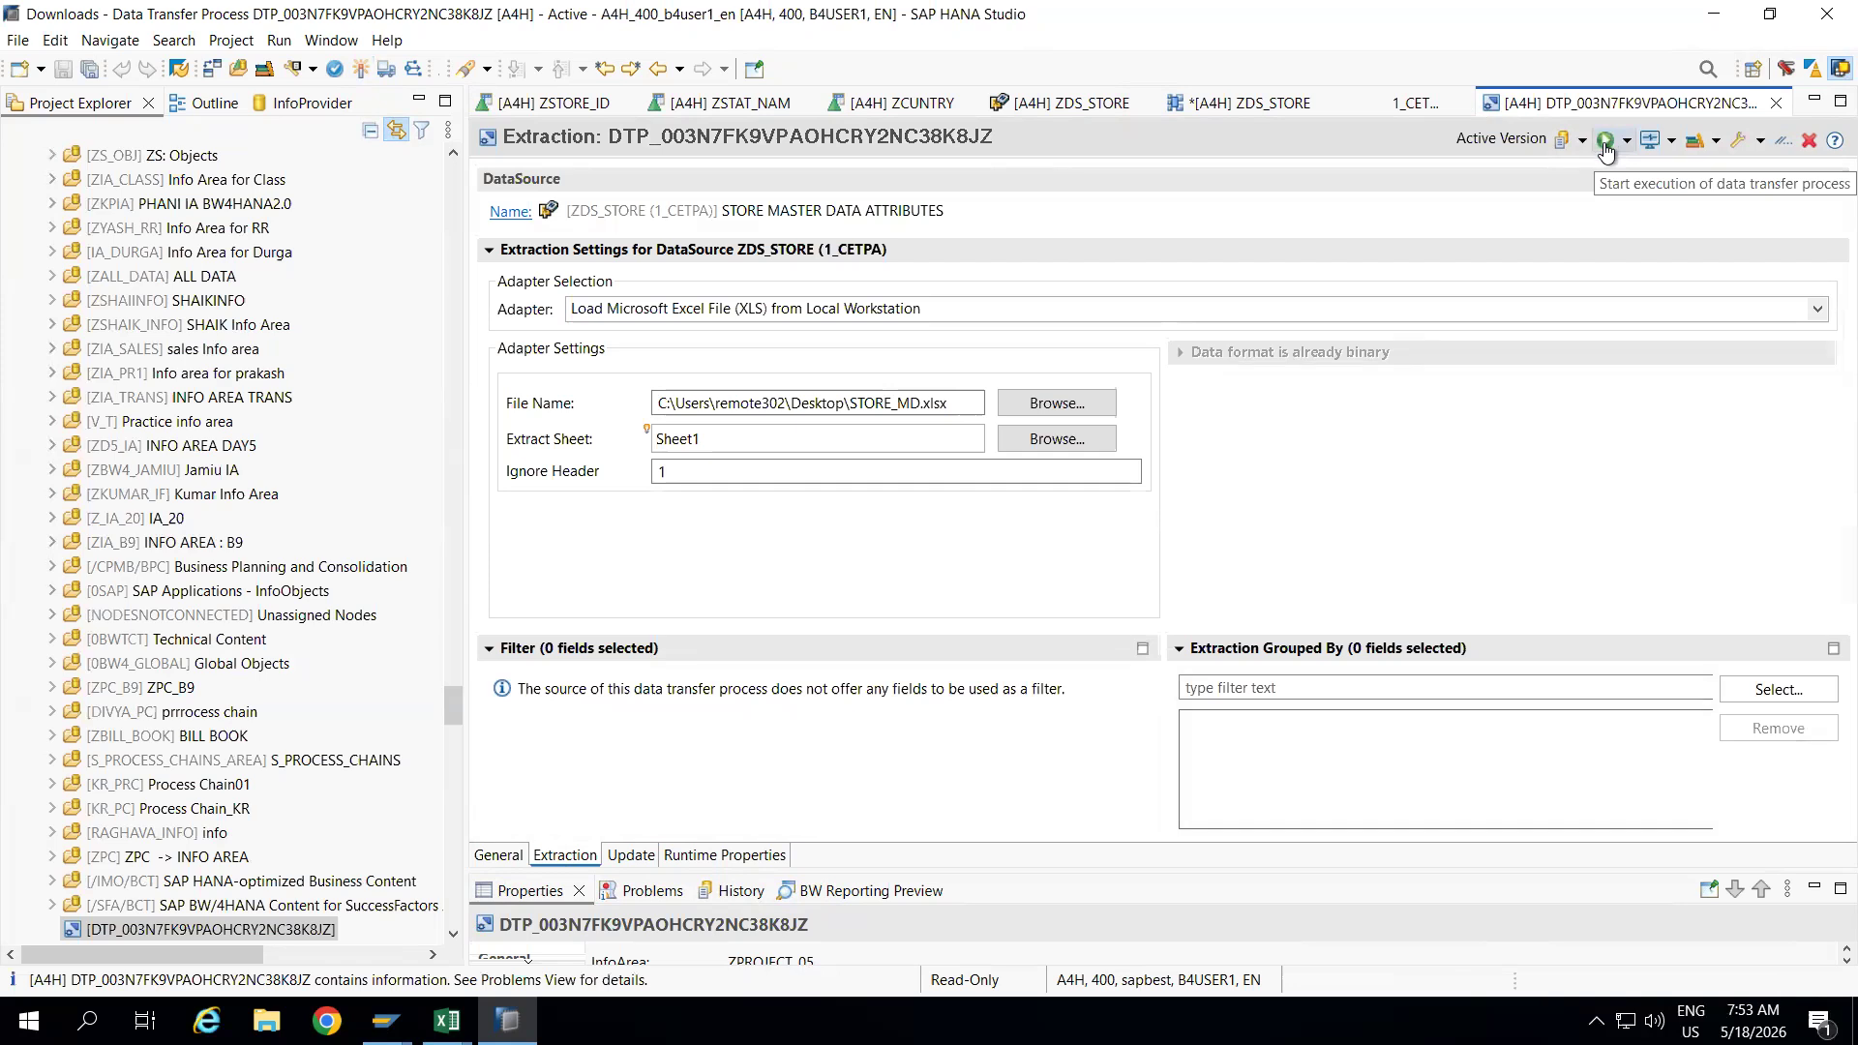
Close the STORE_MD workbook in Excel and return to the data transfer process in SAP HANA Studio.
left_click(447, 1020)
left_click(585, 867)
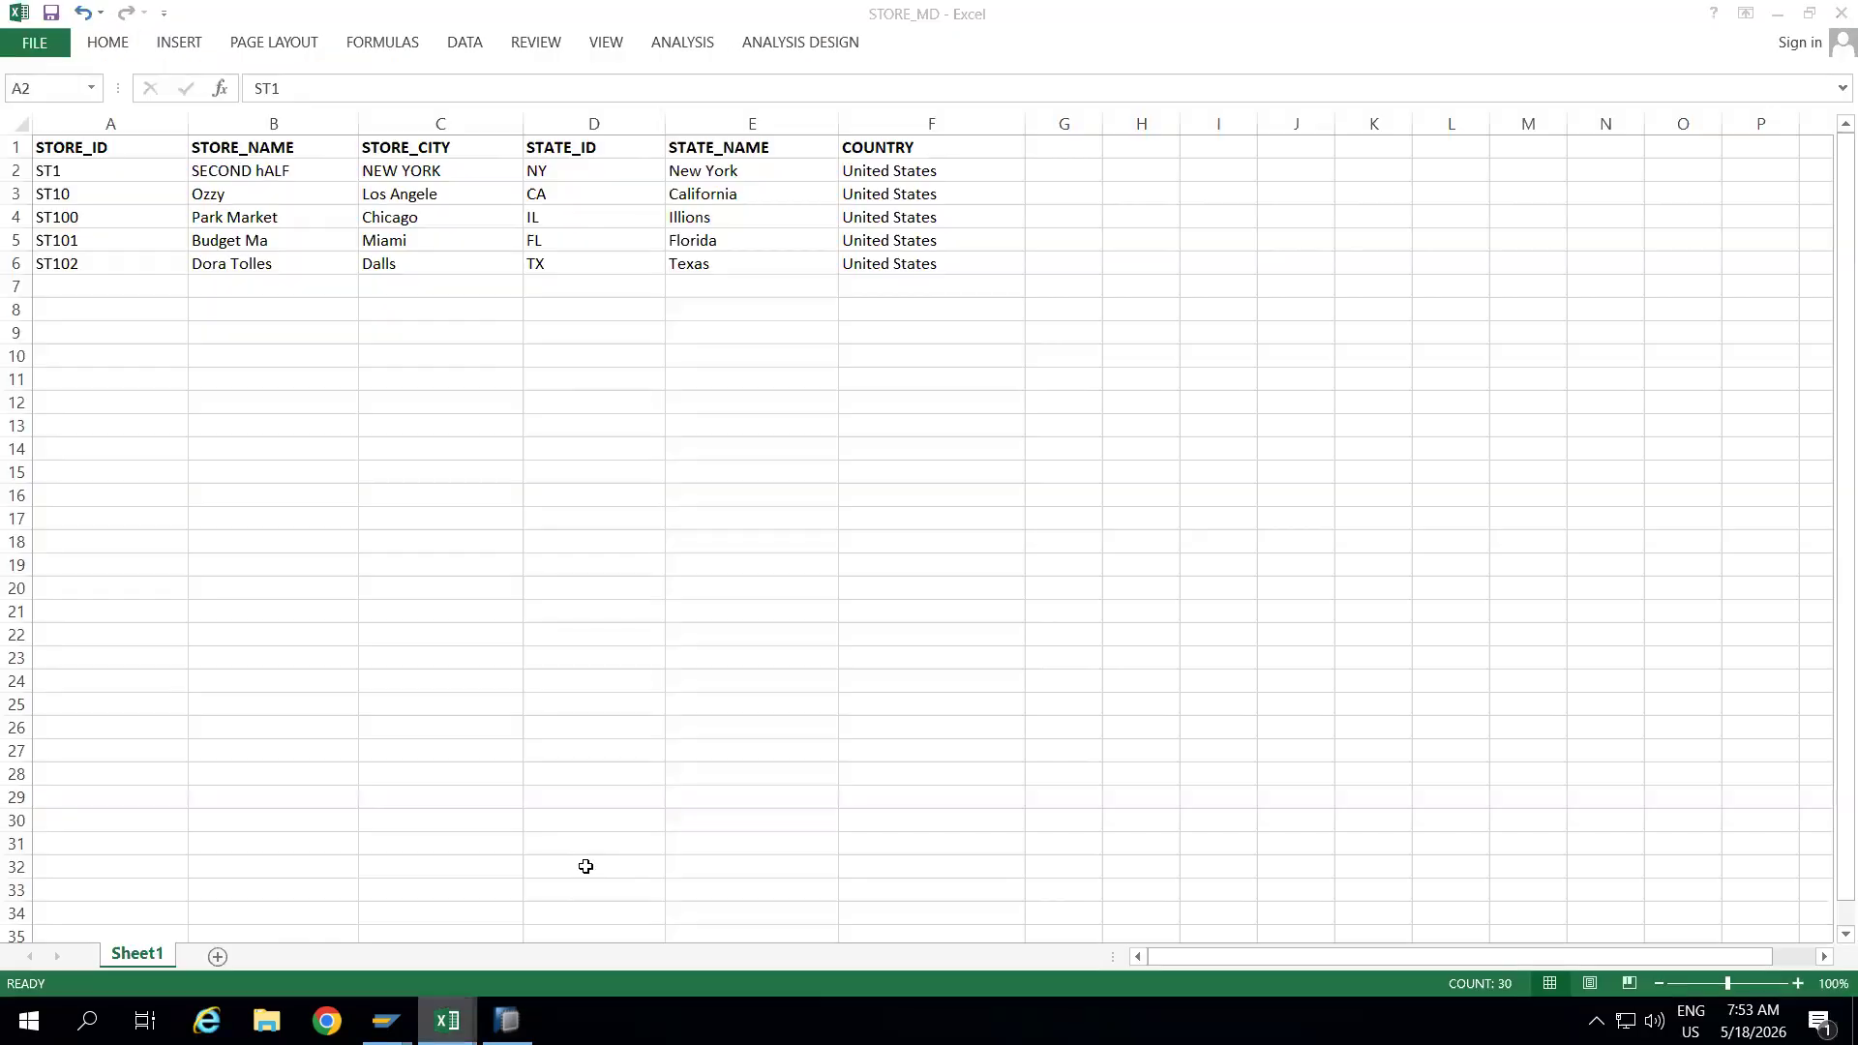
key("ctrl+shift+End")
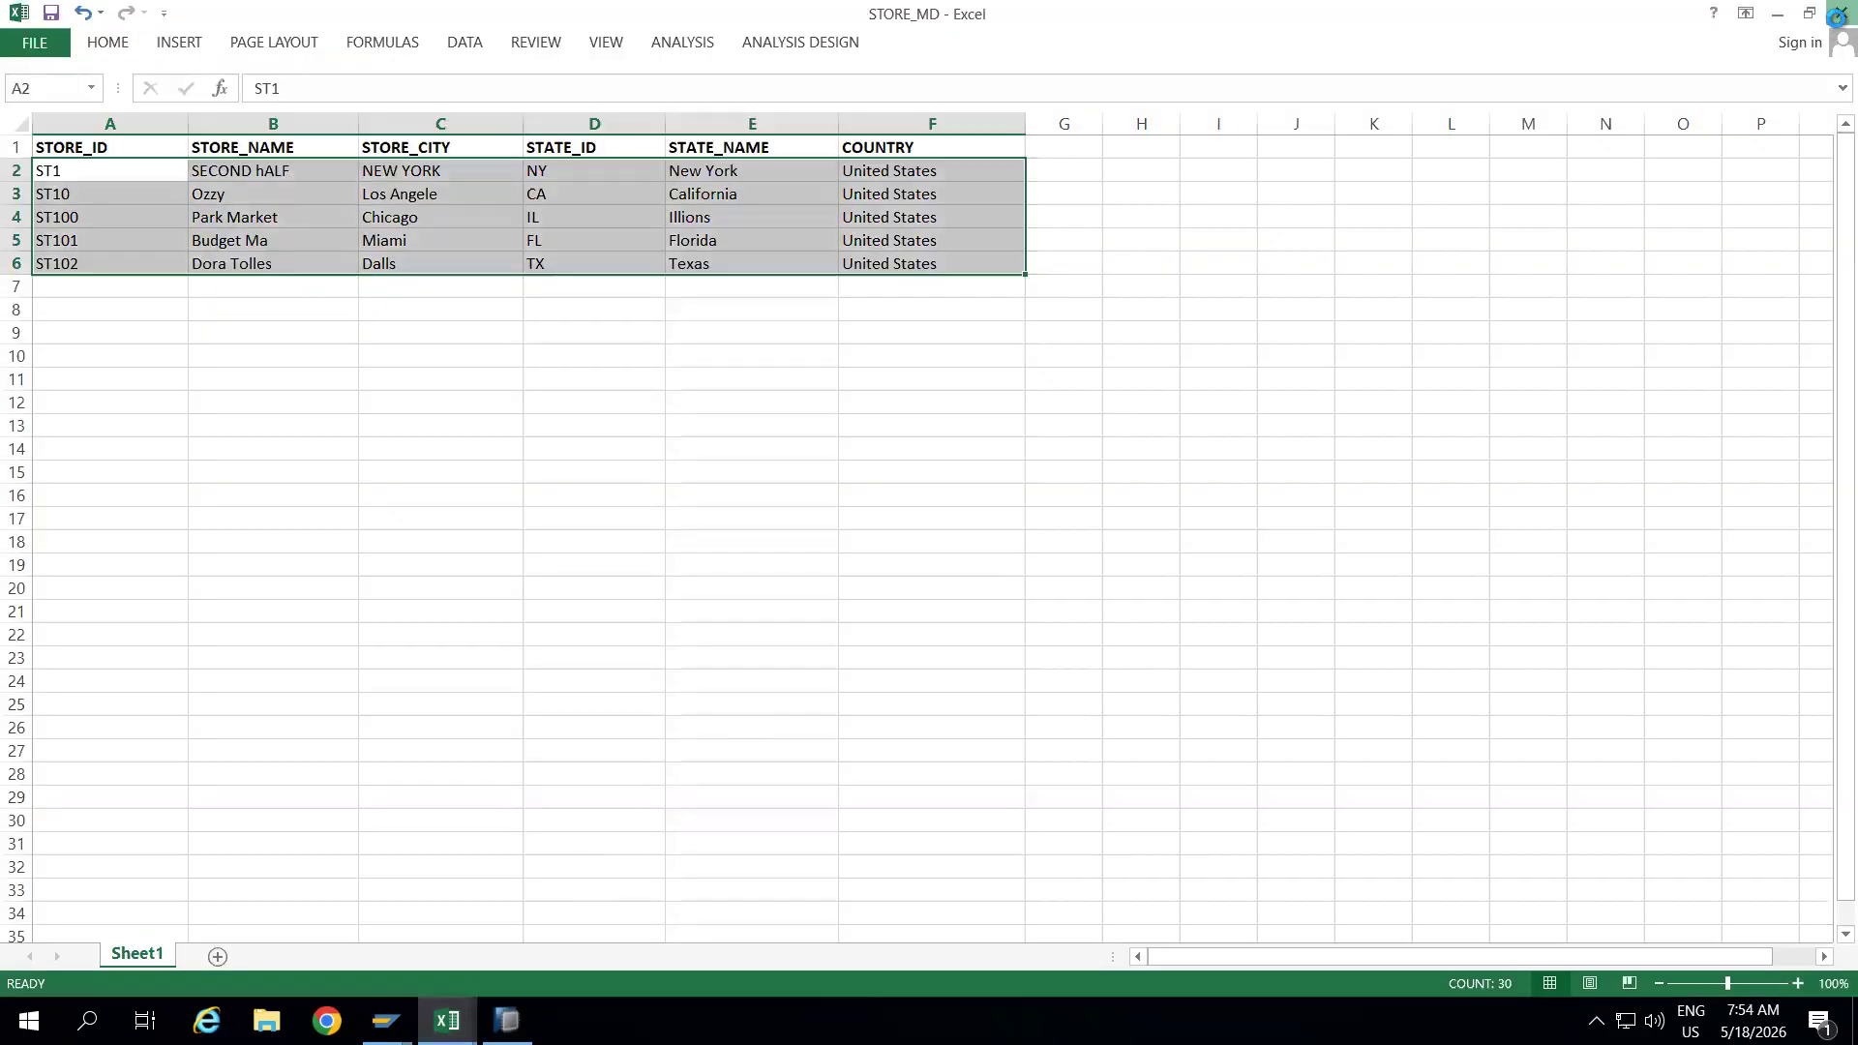
left_click(1839, 14)
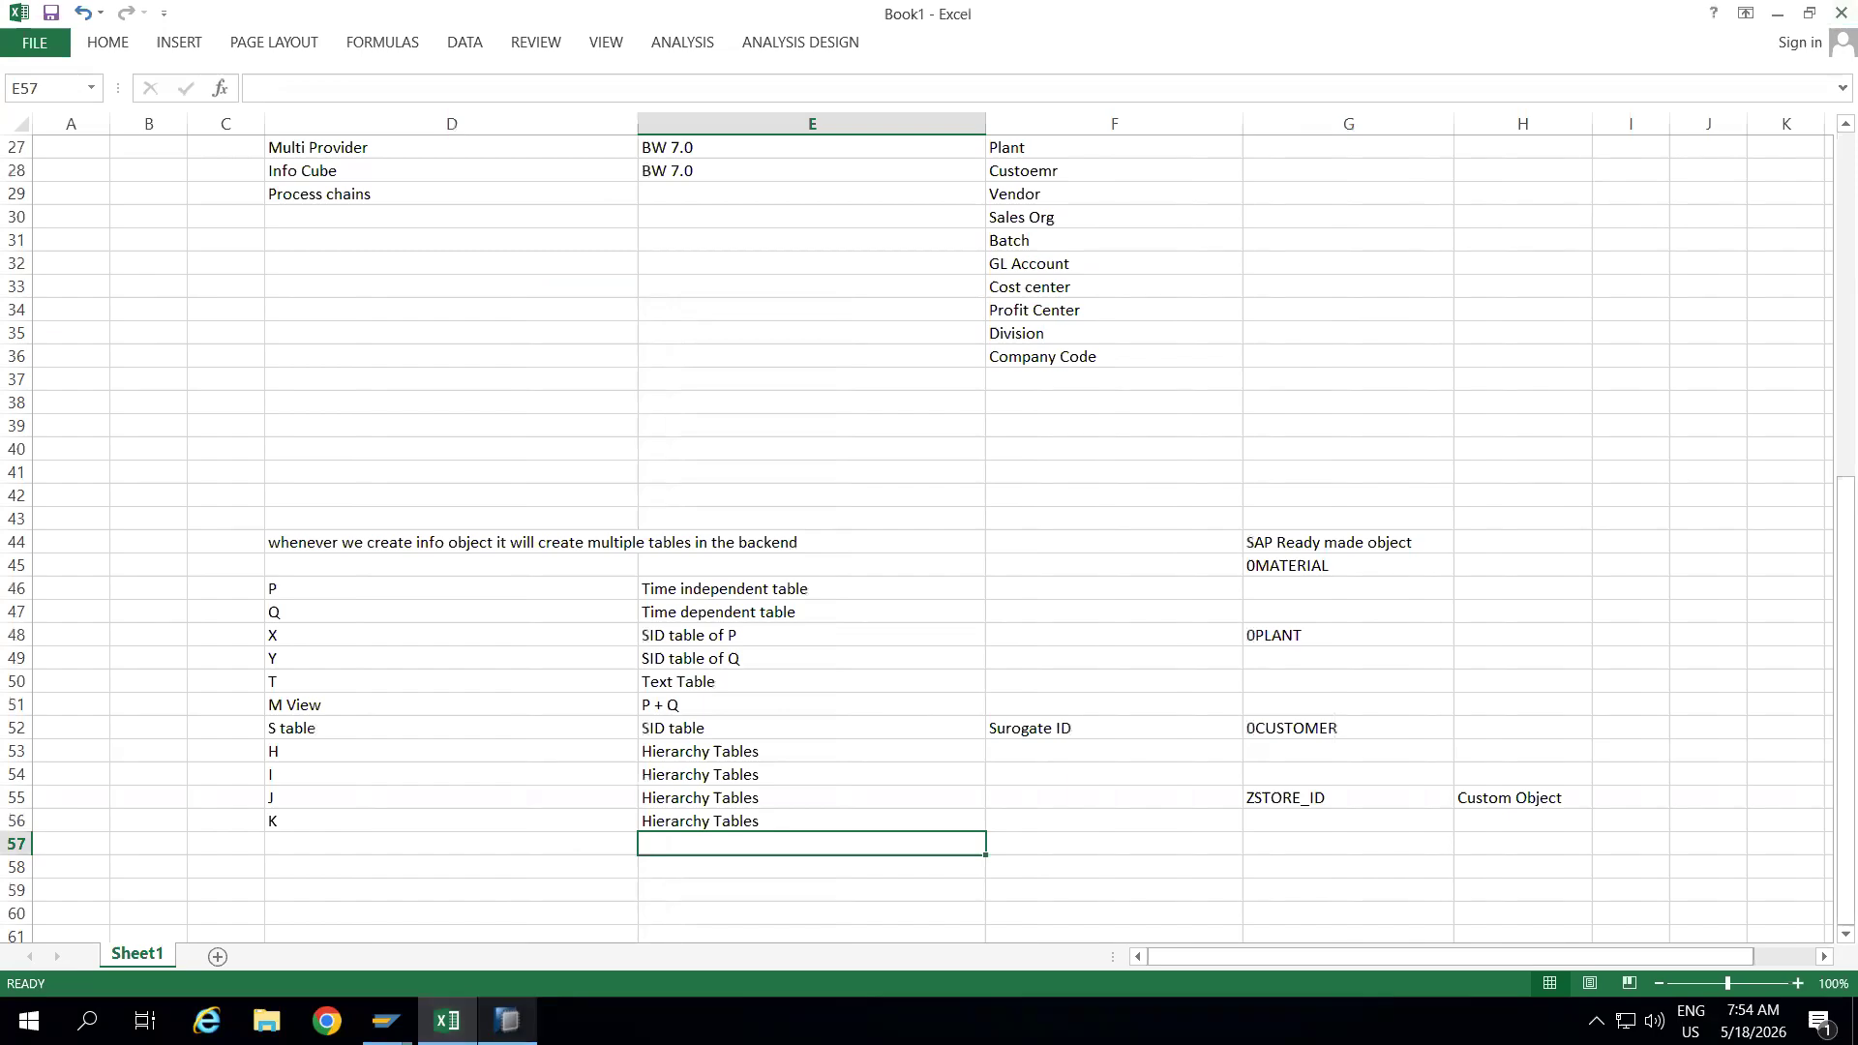
left_click(507, 1020)
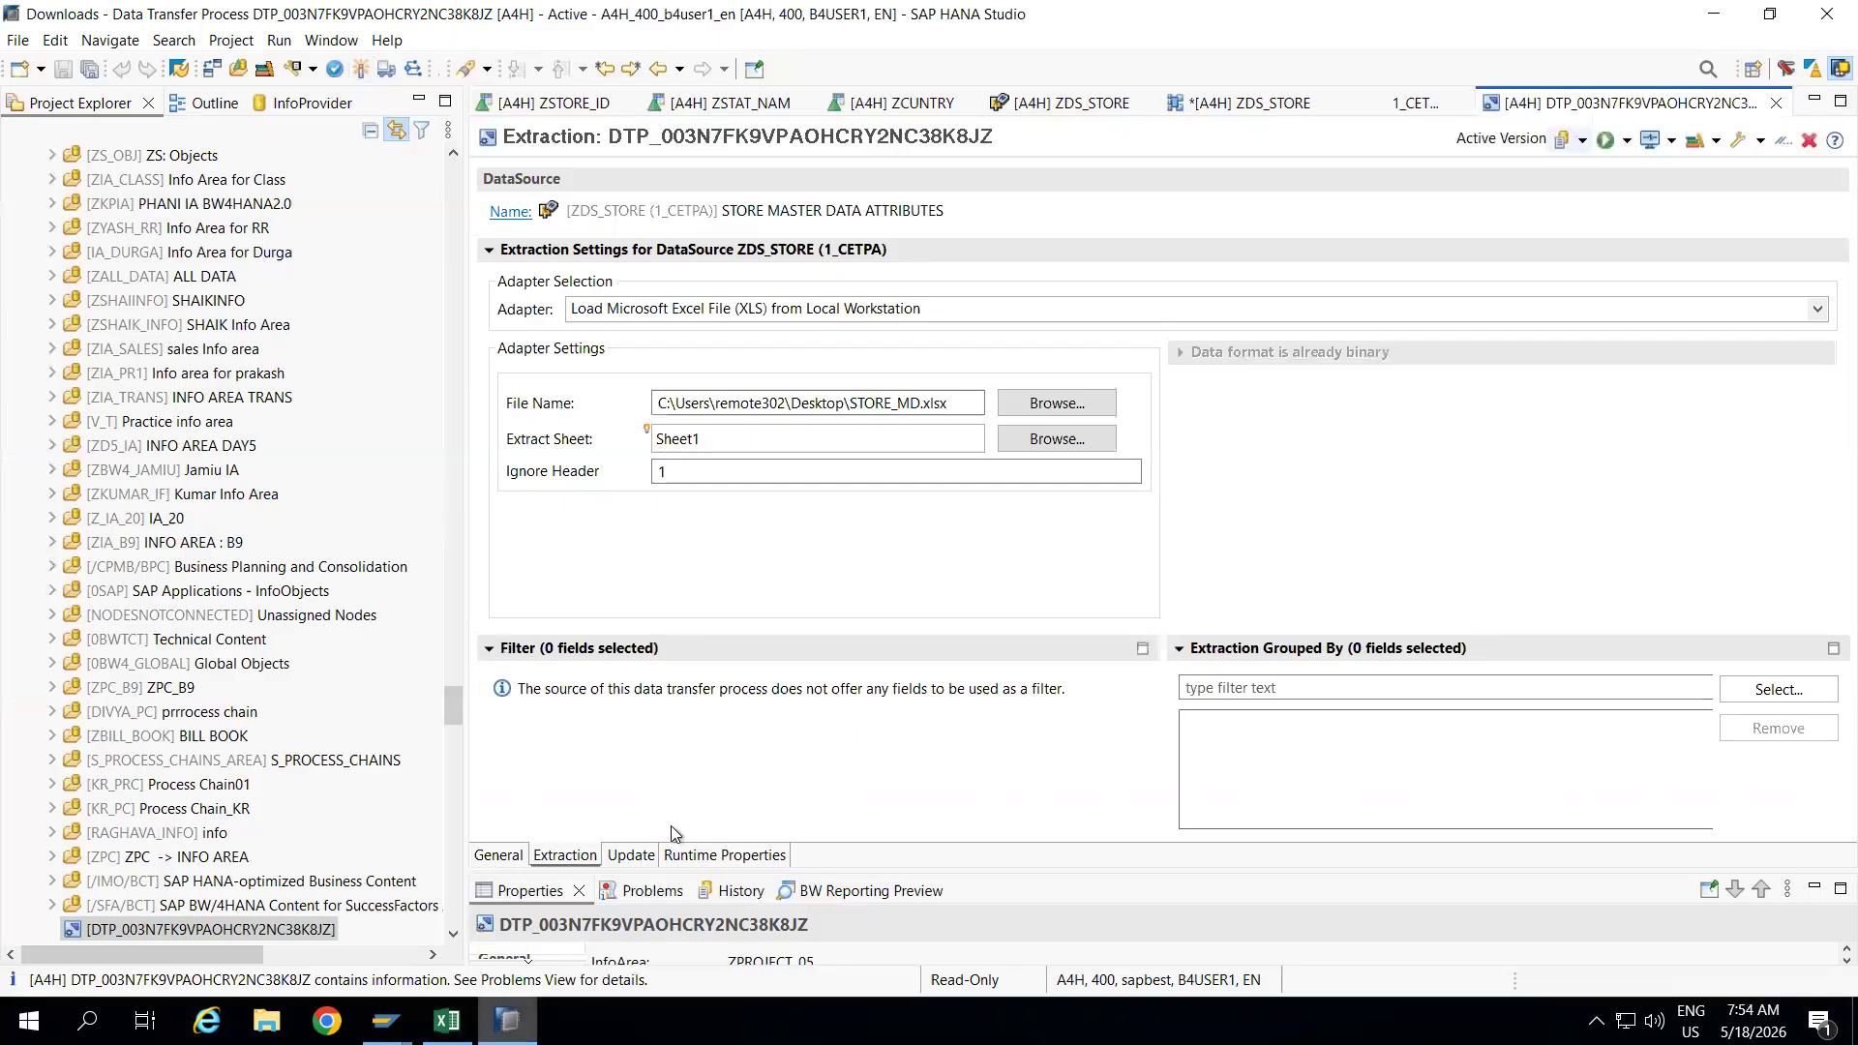
Execute the data transfer process in serial dialog mode and expand Data Package 1 in its request monitor.
left_click(1605, 143)
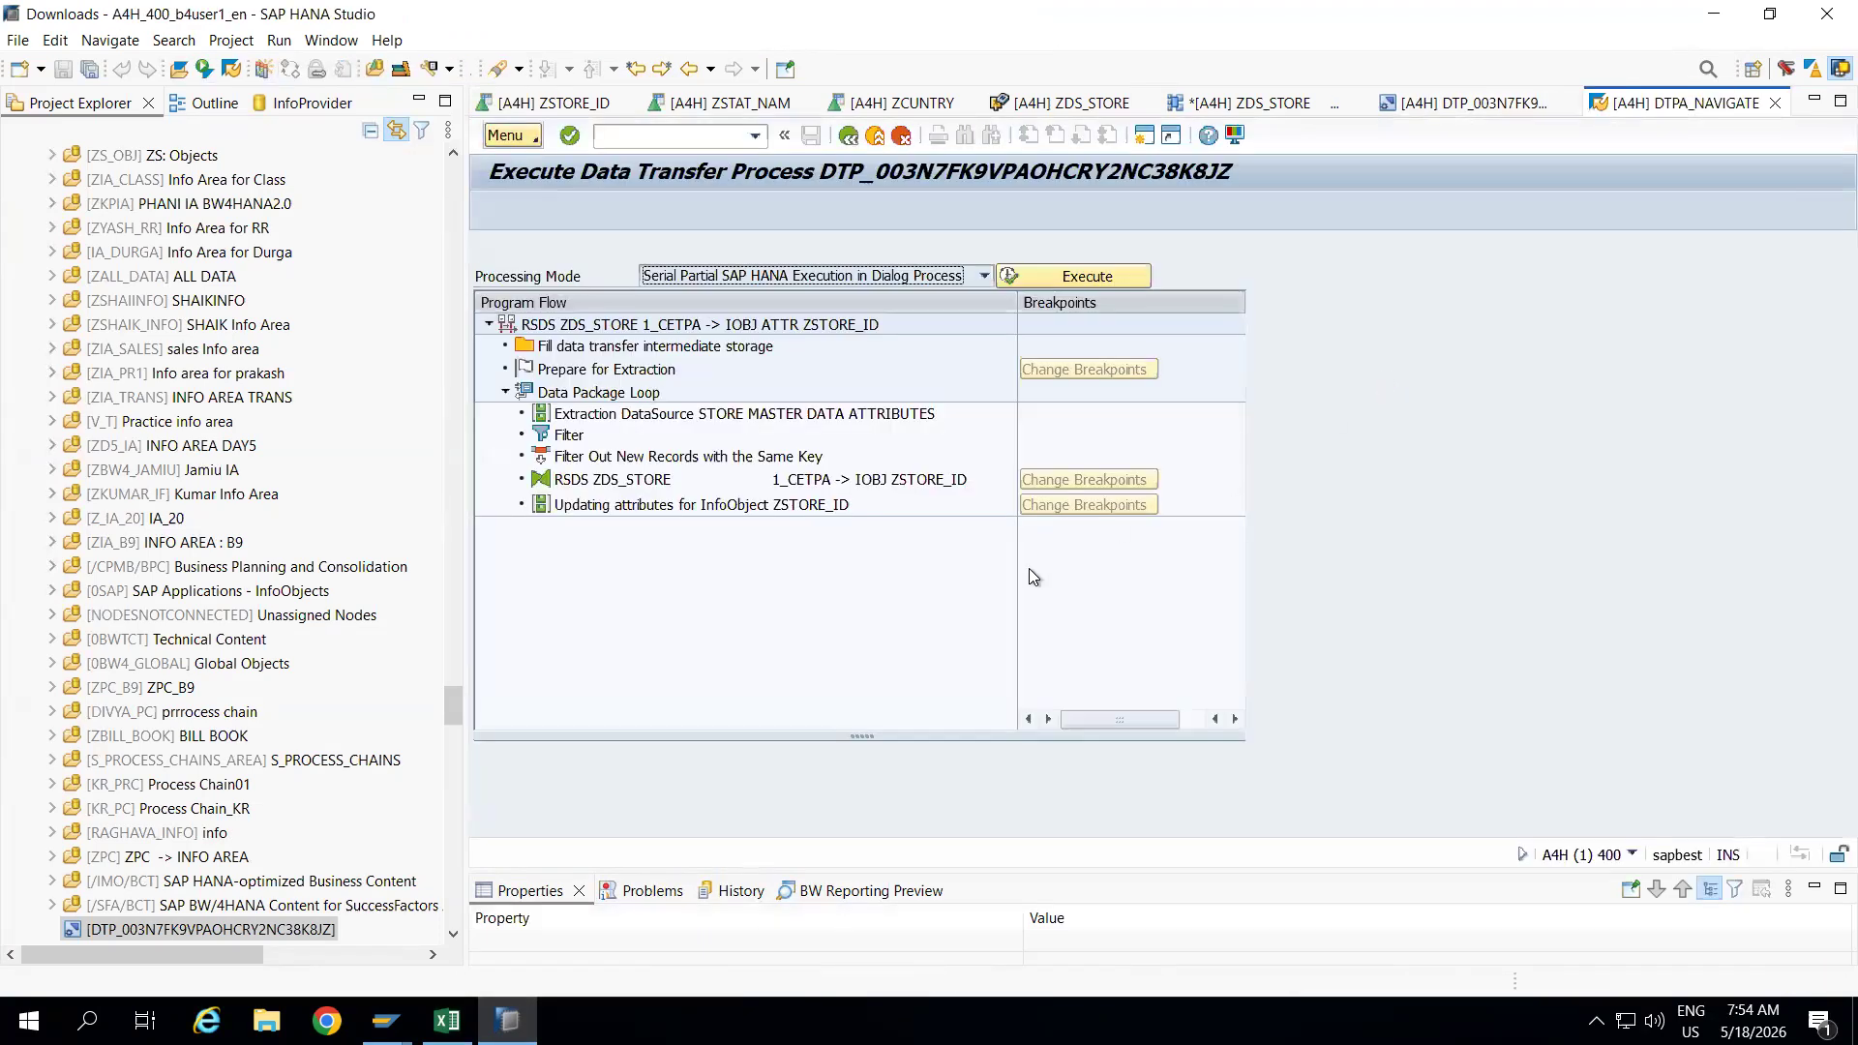
left_click(1086, 275)
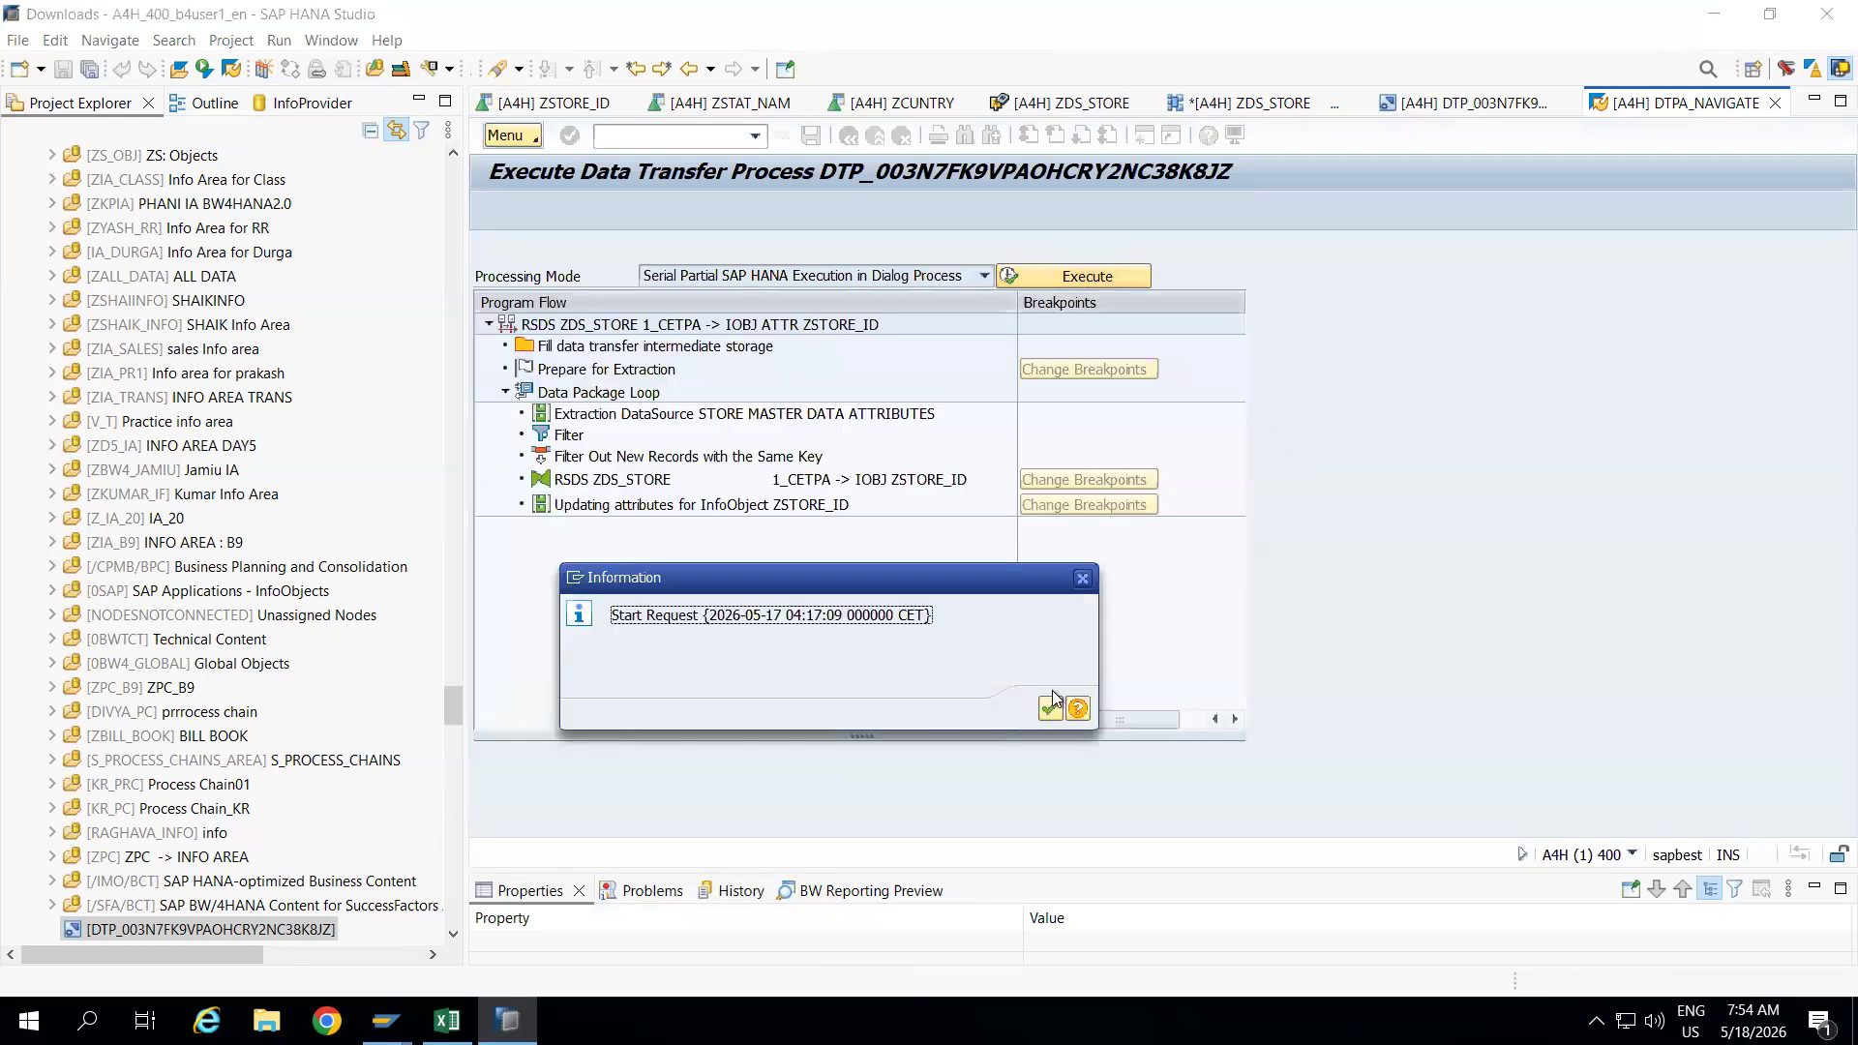
left_click(1052, 710)
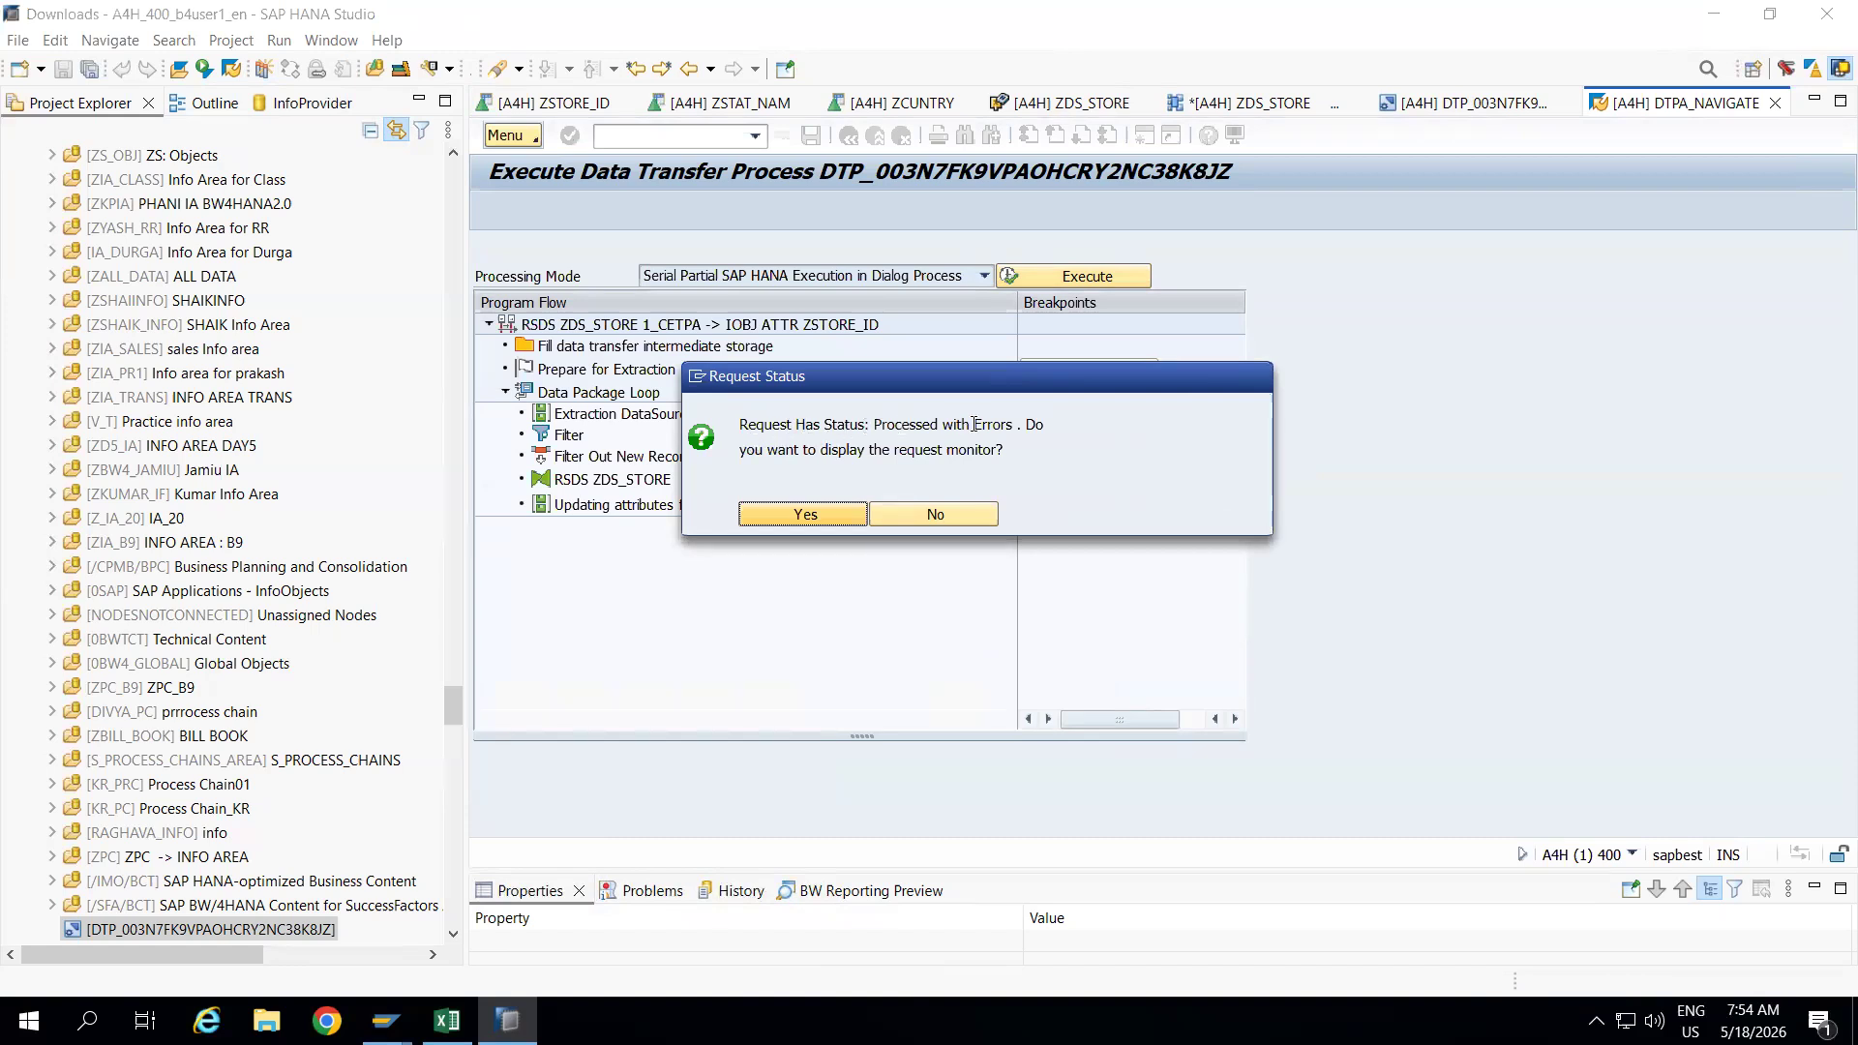
left_click(823, 520)
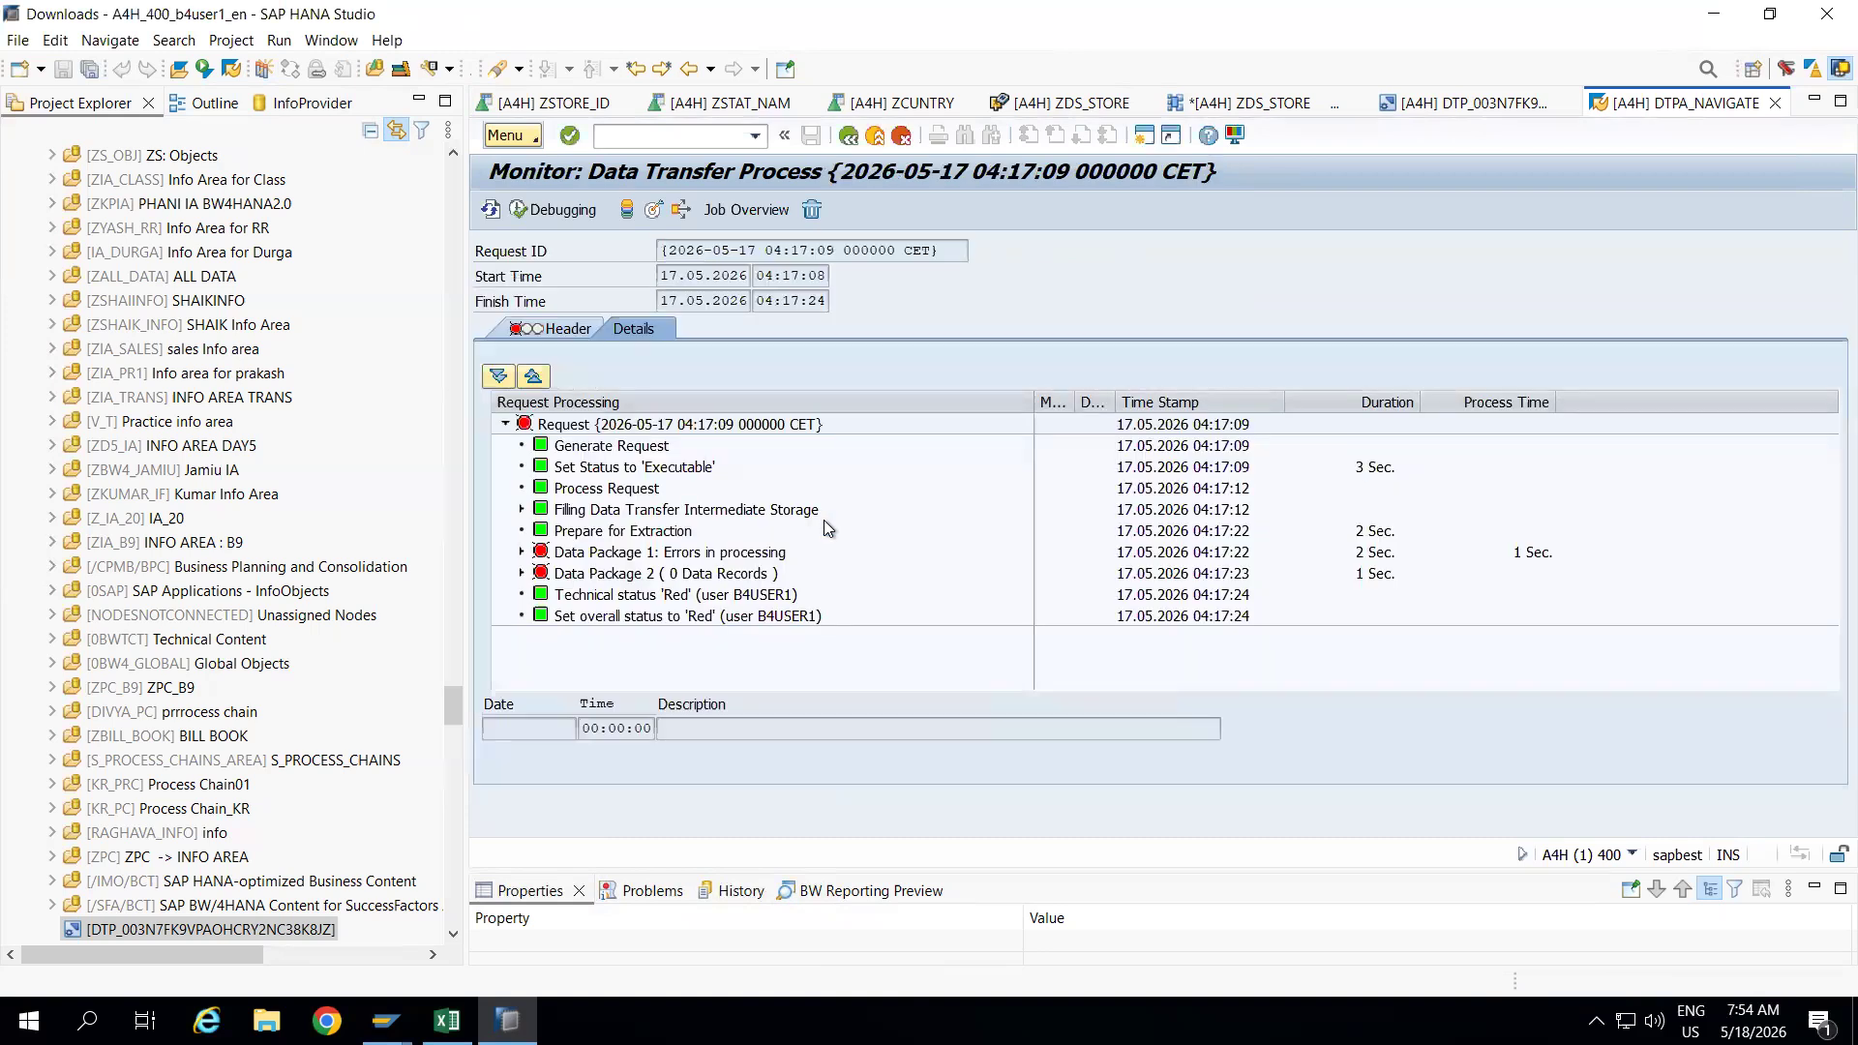
left_click(521, 552)
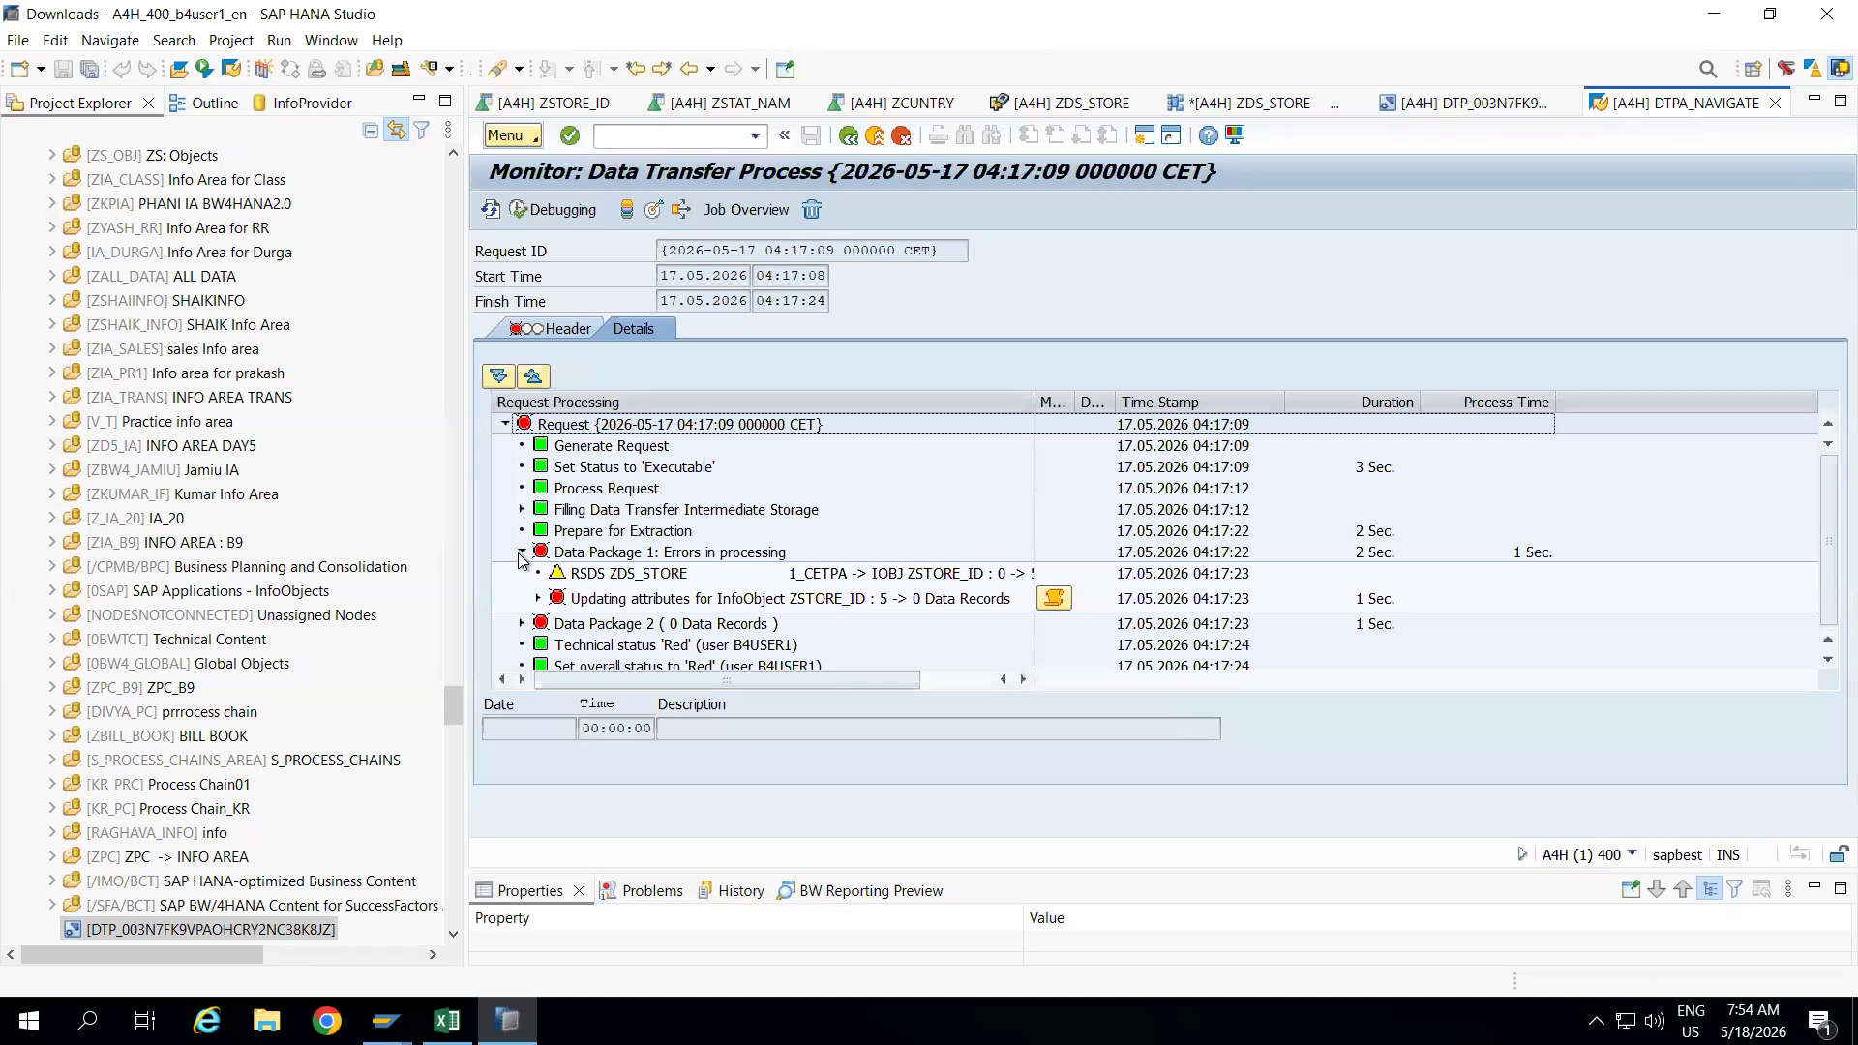
Expand the ZSTORE_ID attribute update under Data Package 1 and check the messages of its Exception in Substep entry.
left_click_drag(1029, 400, 1200, 399)
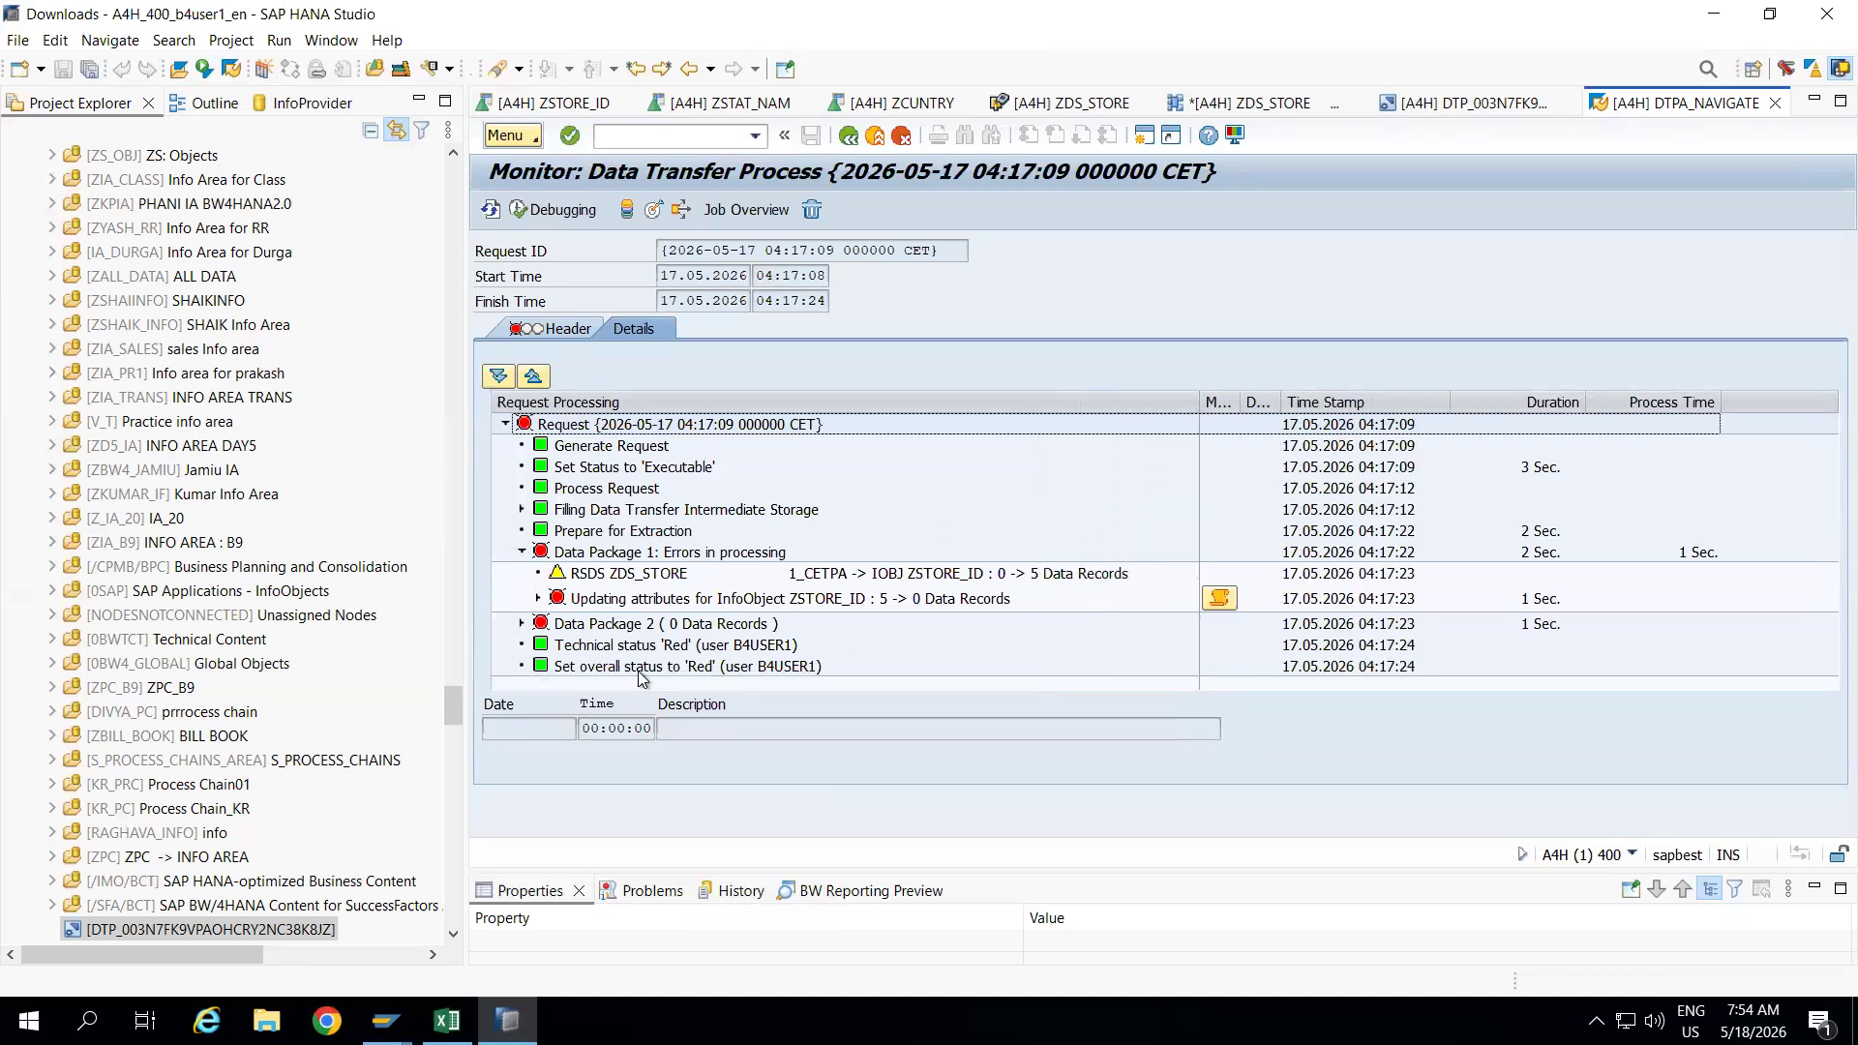
left_click(538, 598)
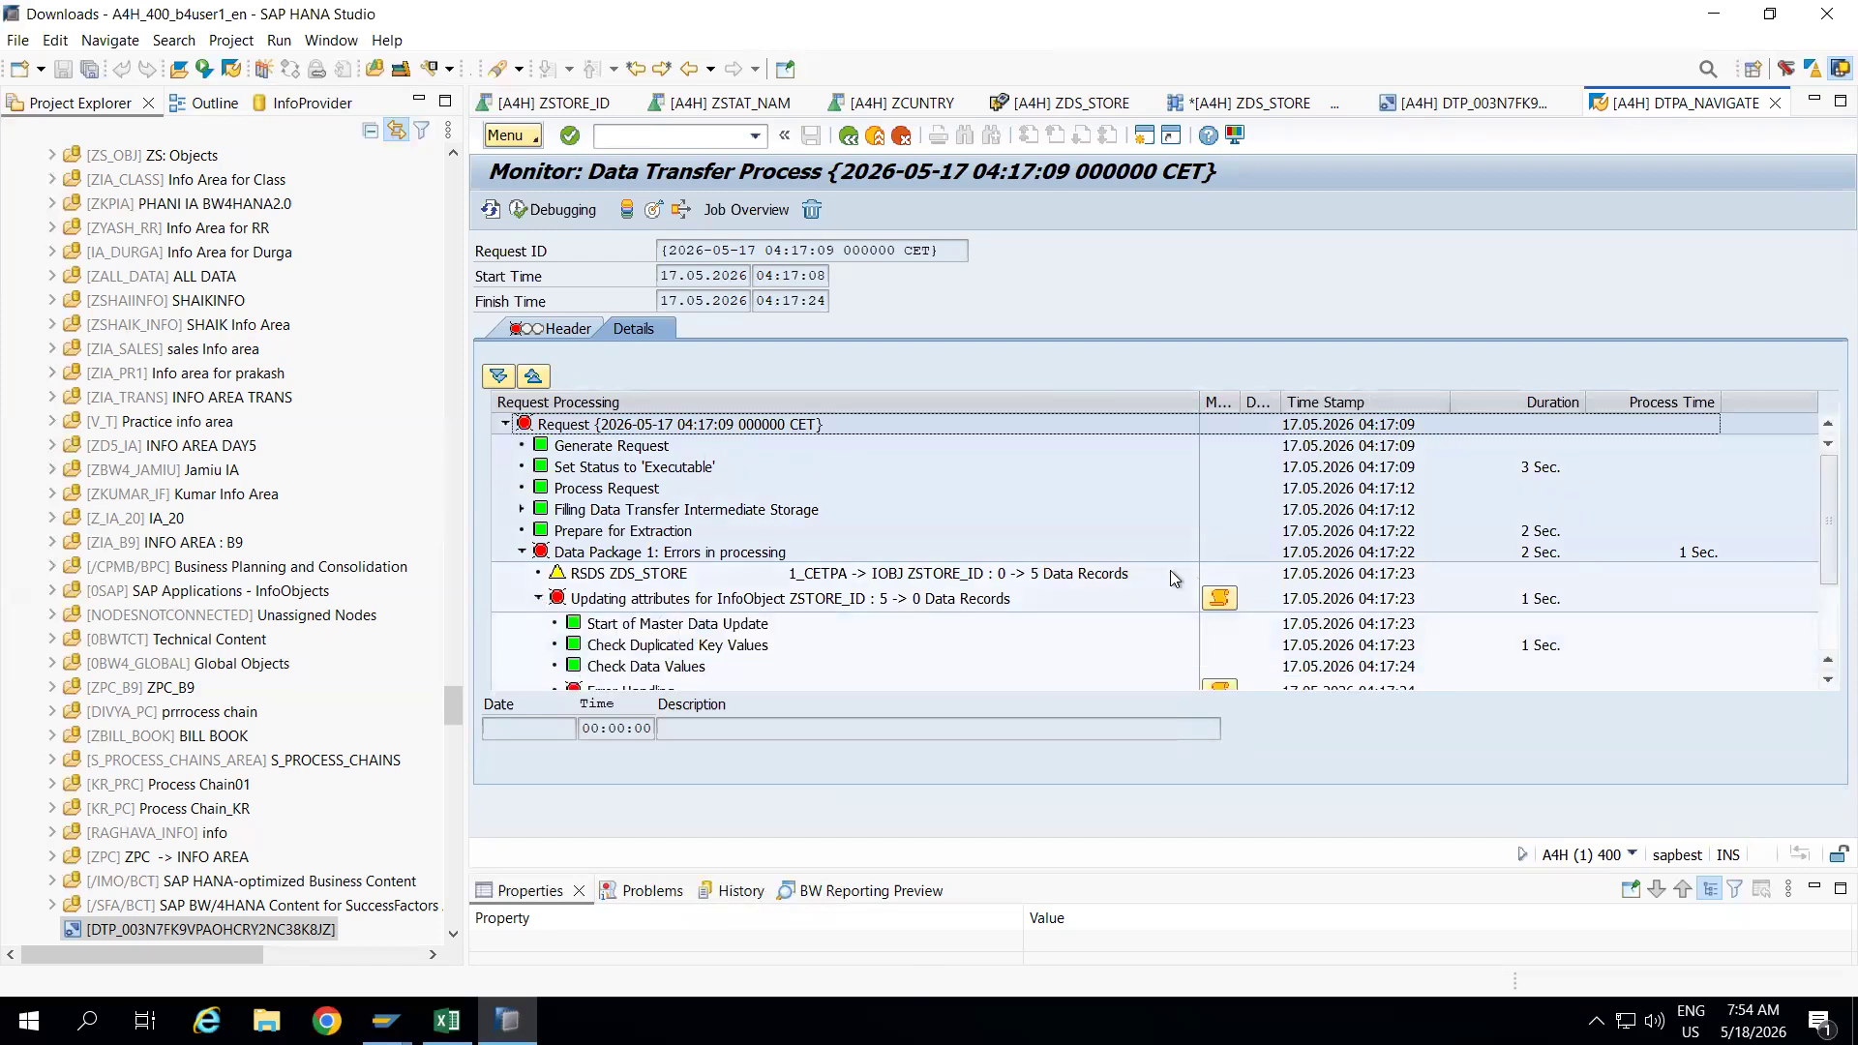
scroll(1825, 567, "down", 2)
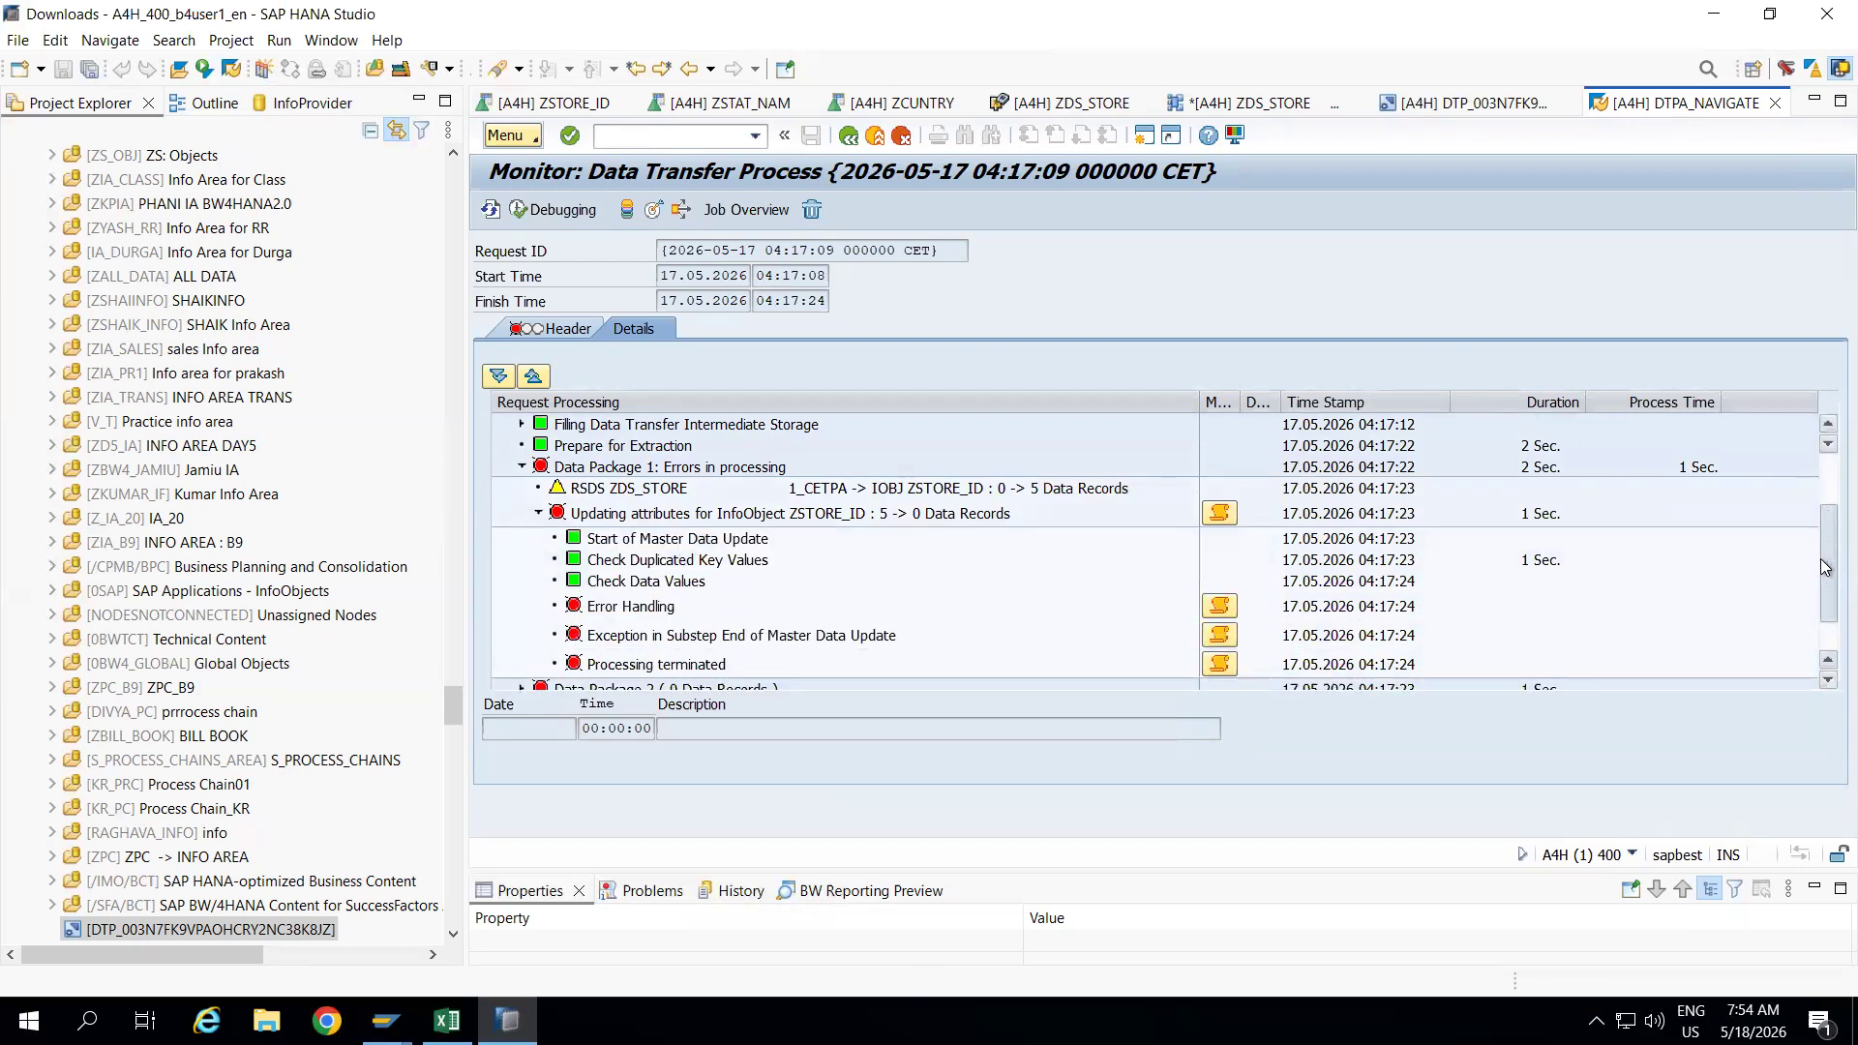
scroll(1825, 567, "down", 1)
left_click(1221, 592)
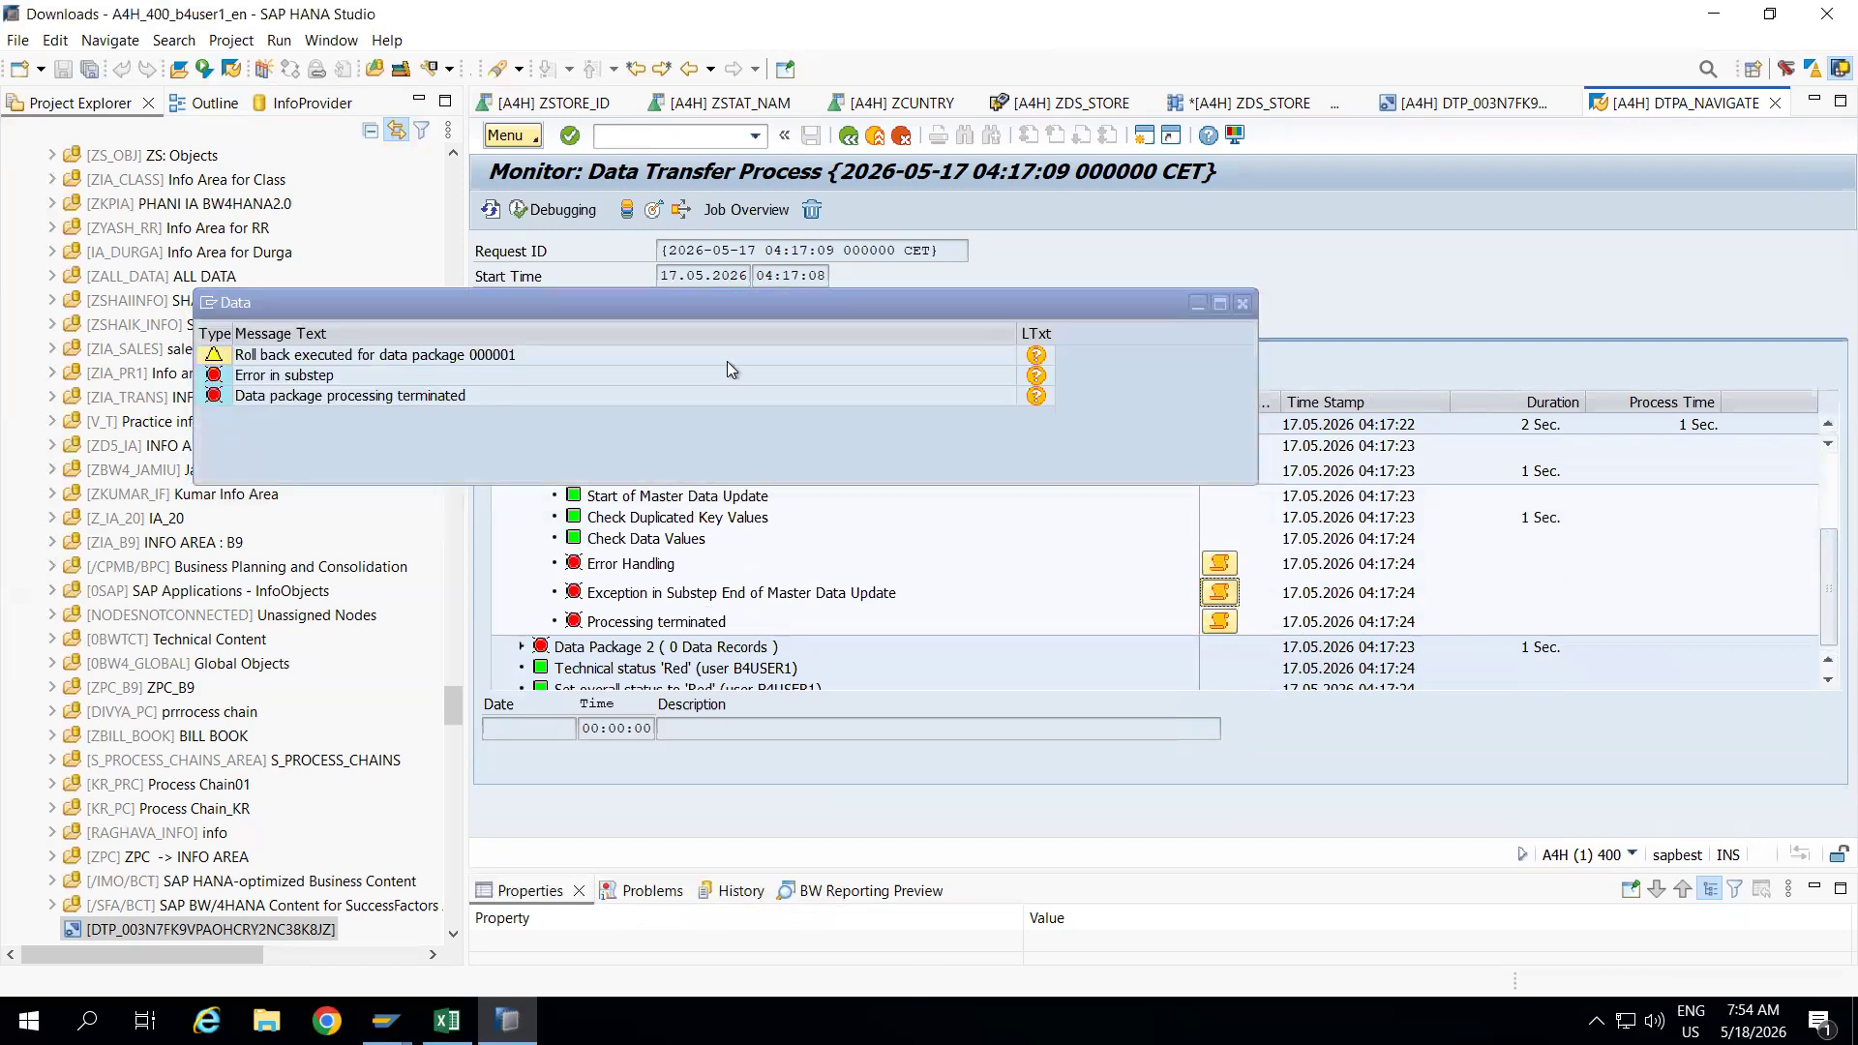
left_click(1243, 306)
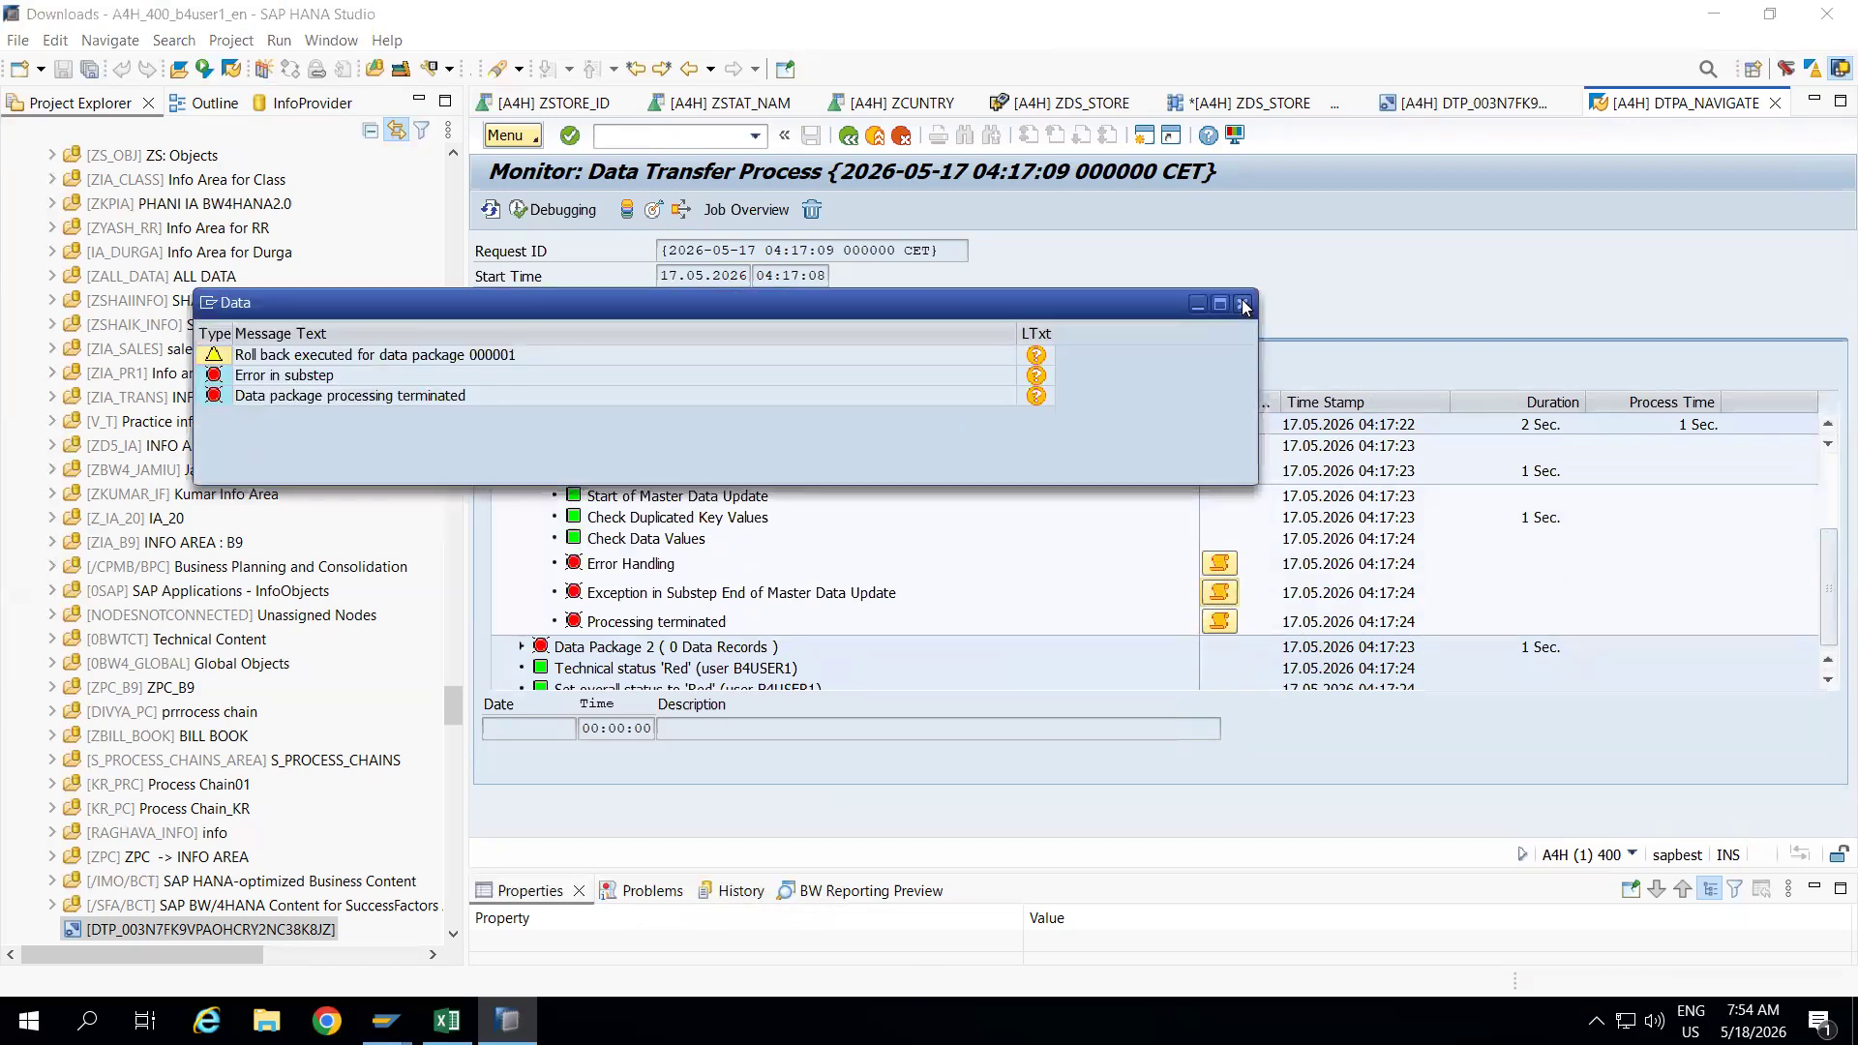
Open the Error Handling messages of Data Package 1, review them and enlarge the message window to show the full list.
left_click(1221, 563)
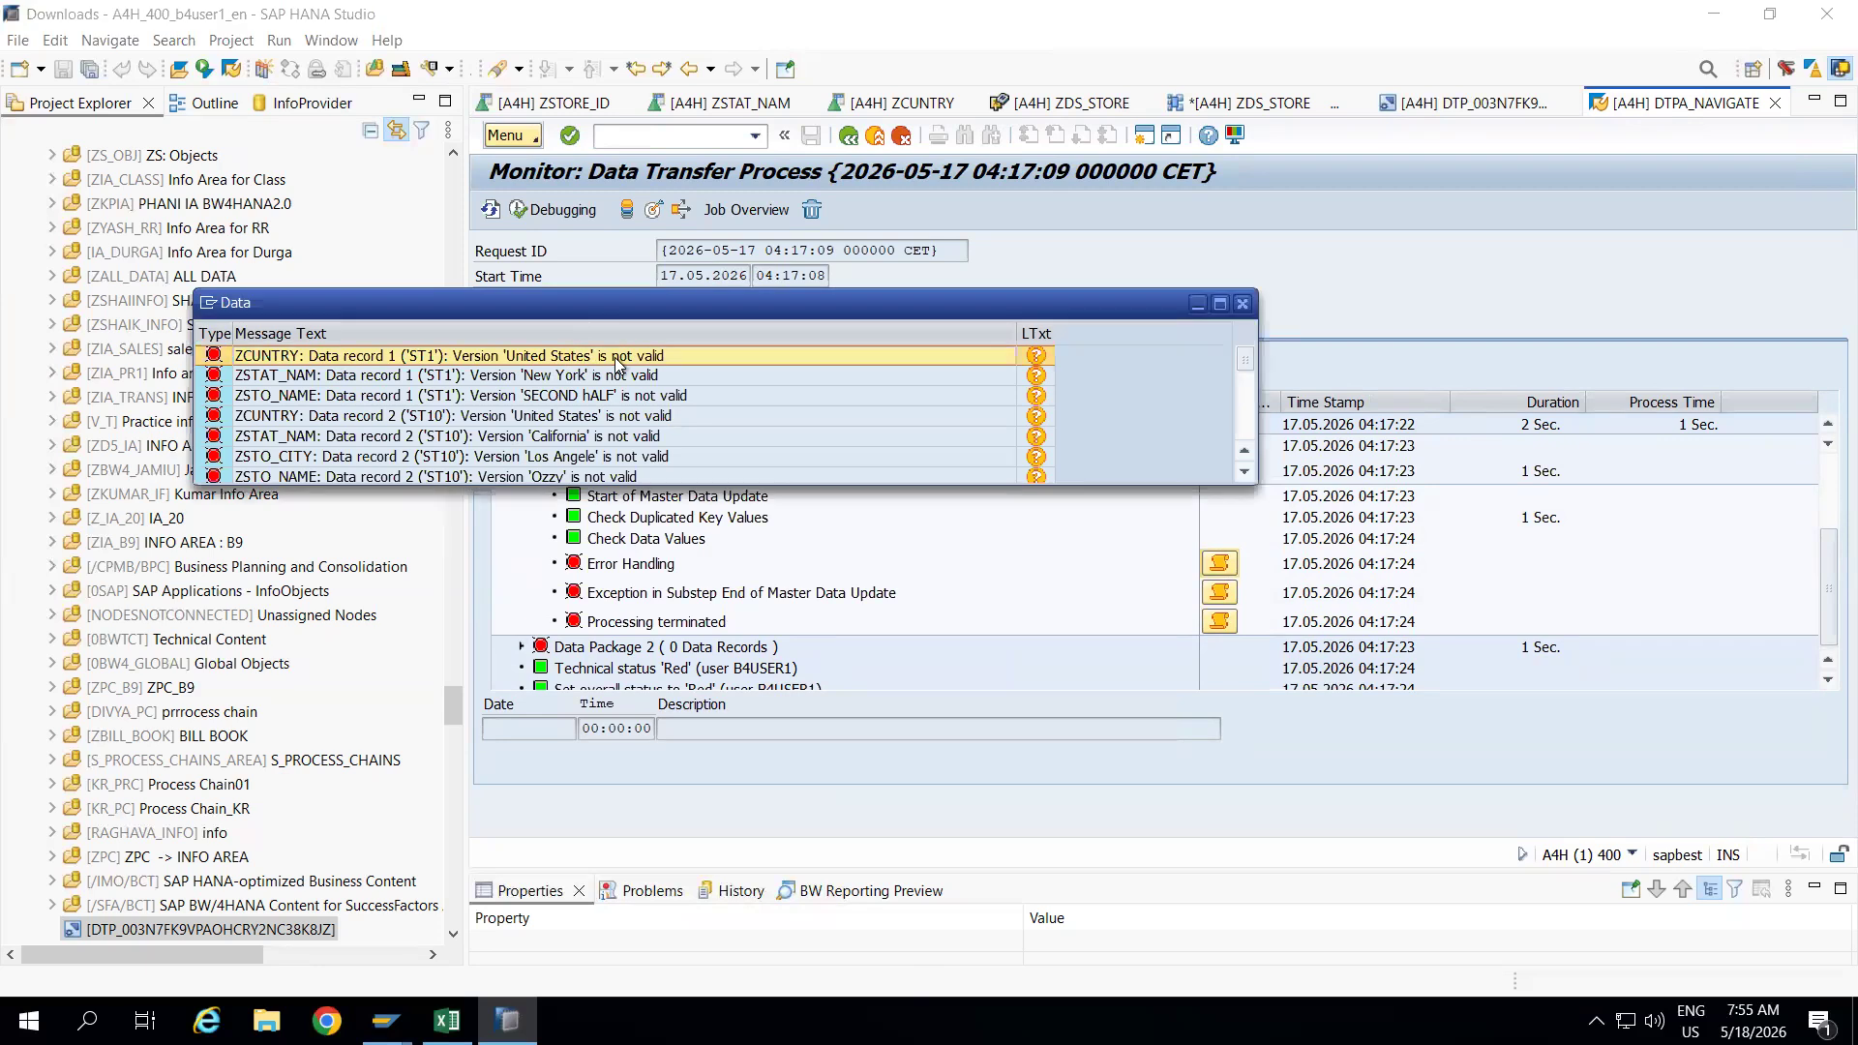
left_click(523, 382)
left_click(539, 397)
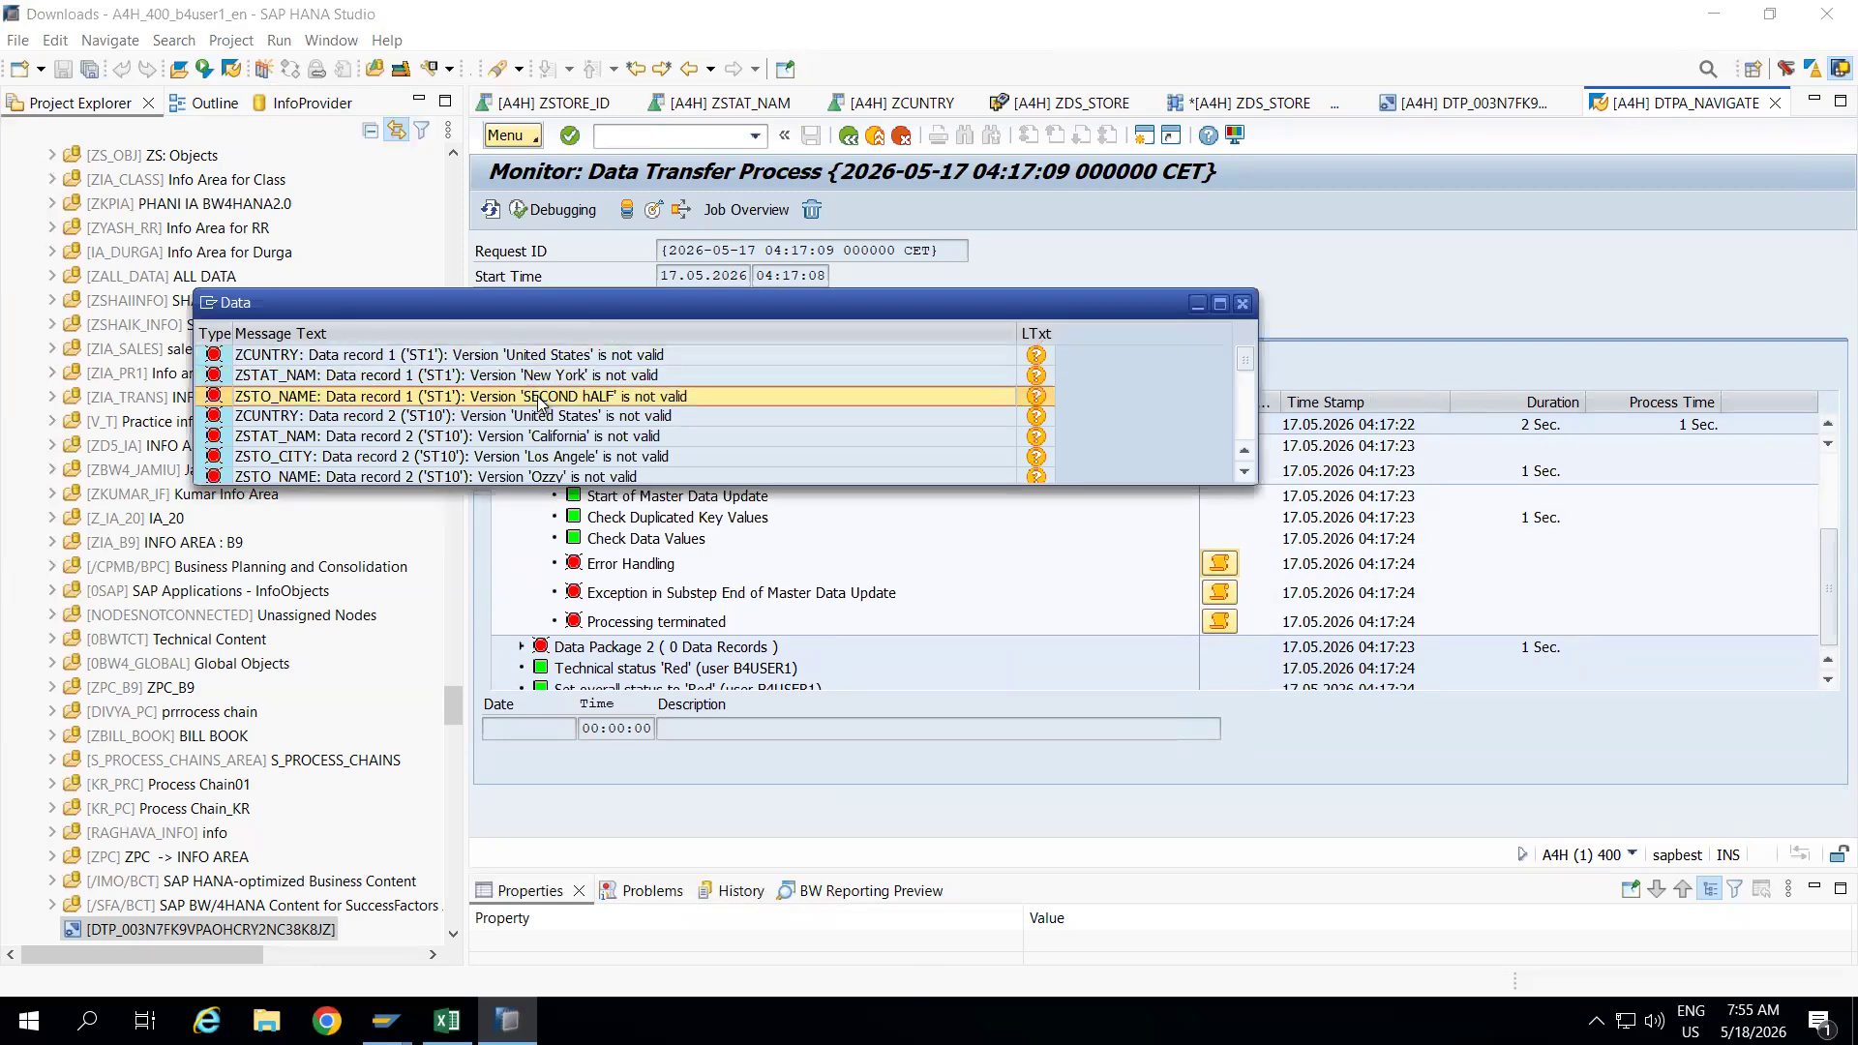
left_click(605, 422)
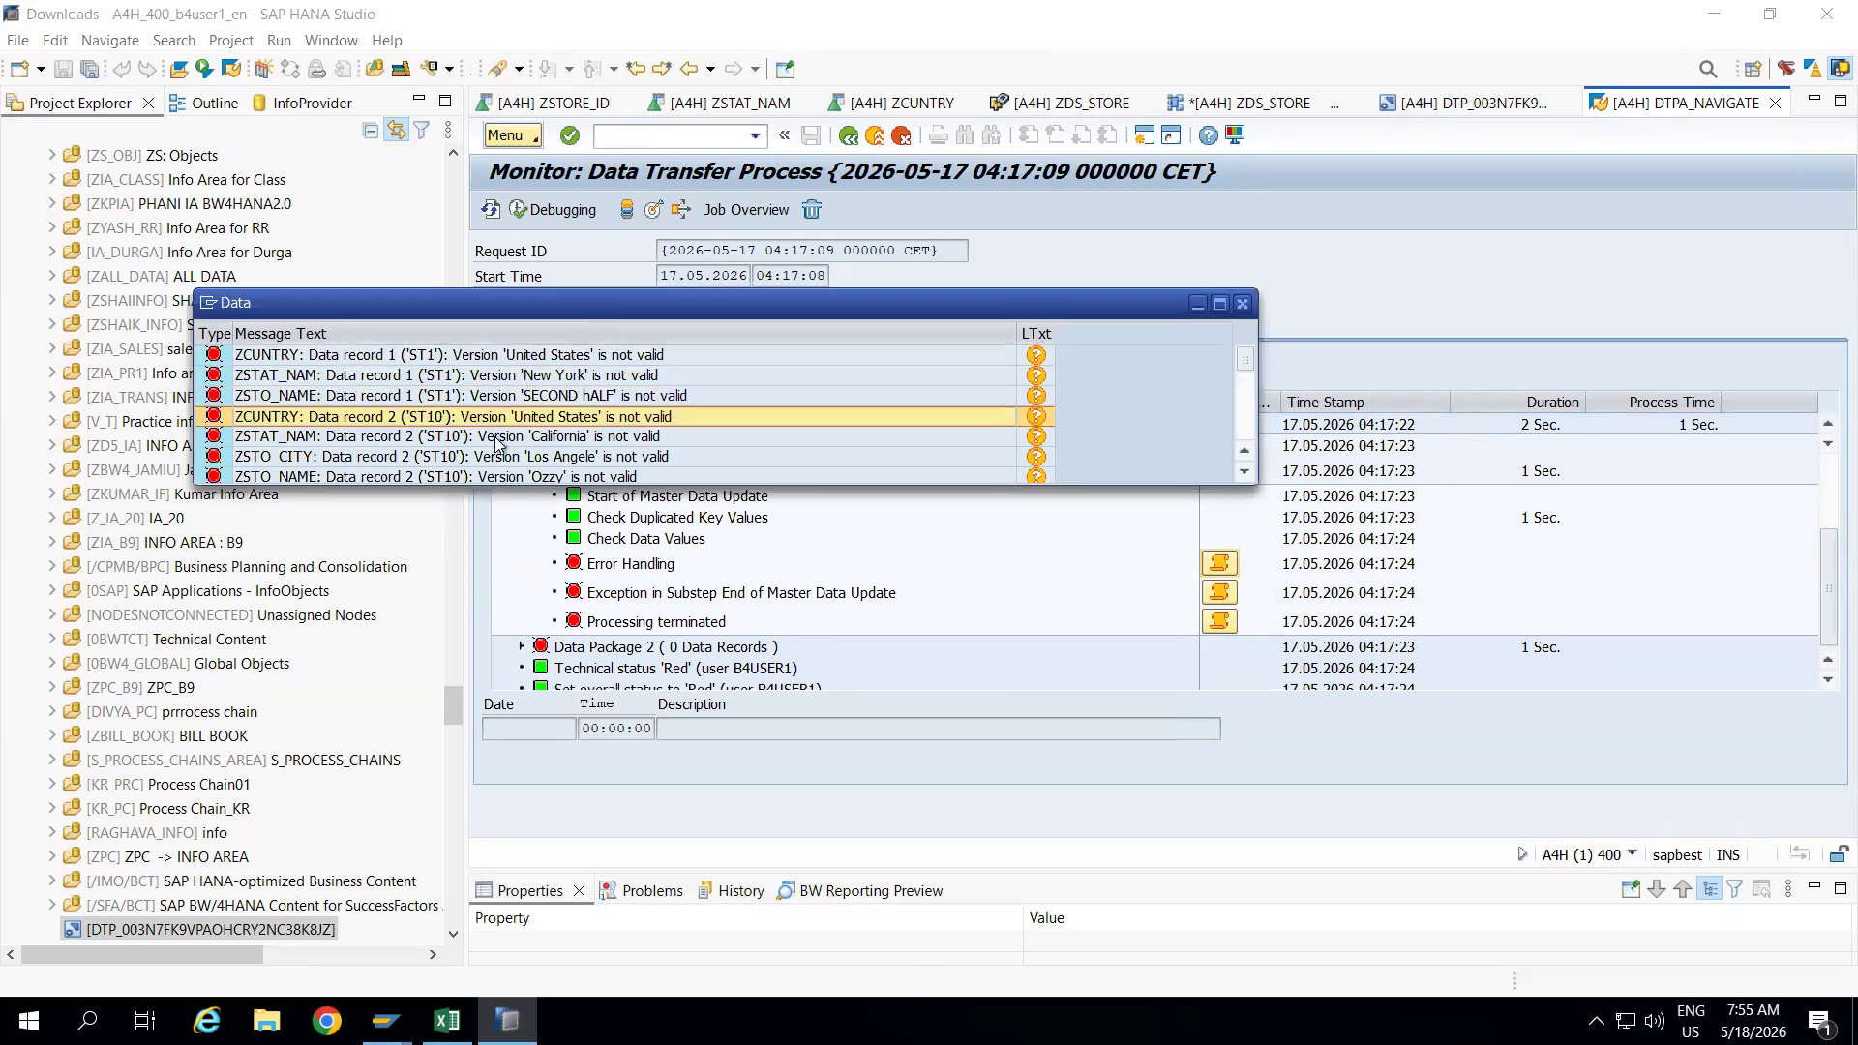
left_click(550, 441)
left_click(616, 477)
left_click(621, 357)
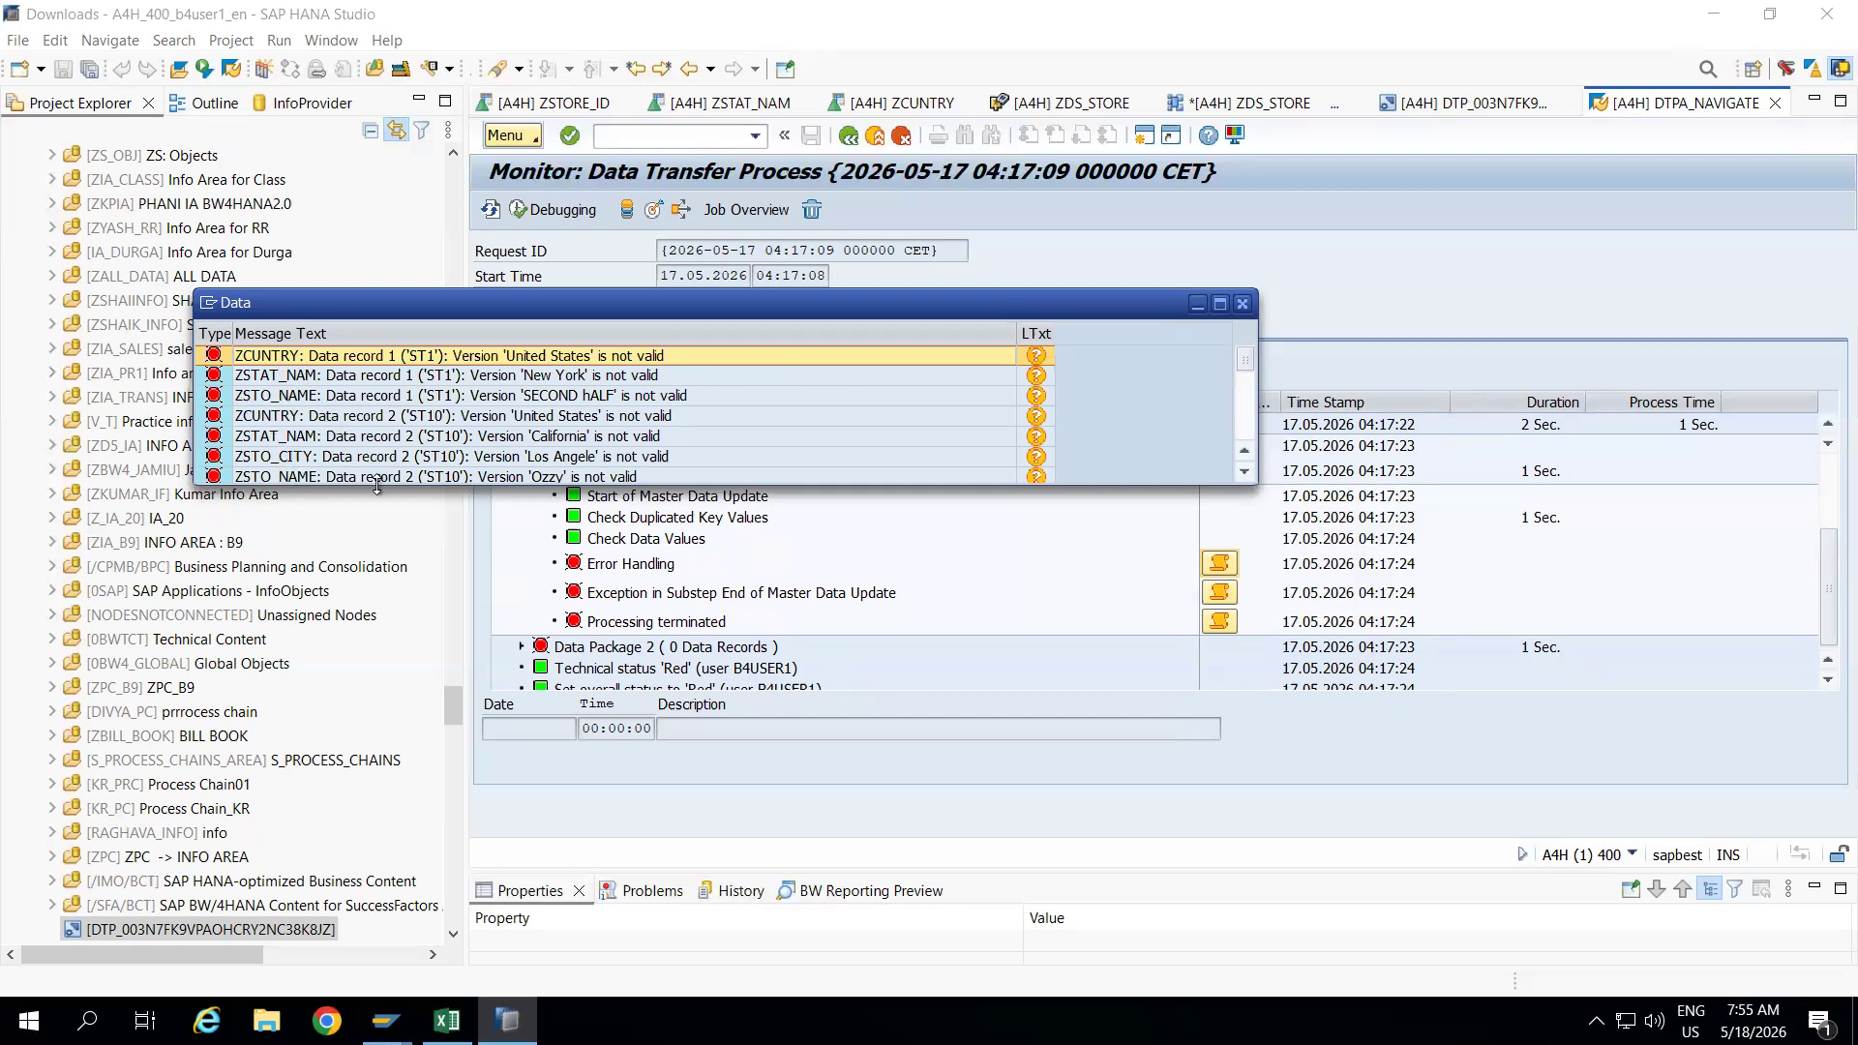
right_click(381, 551)
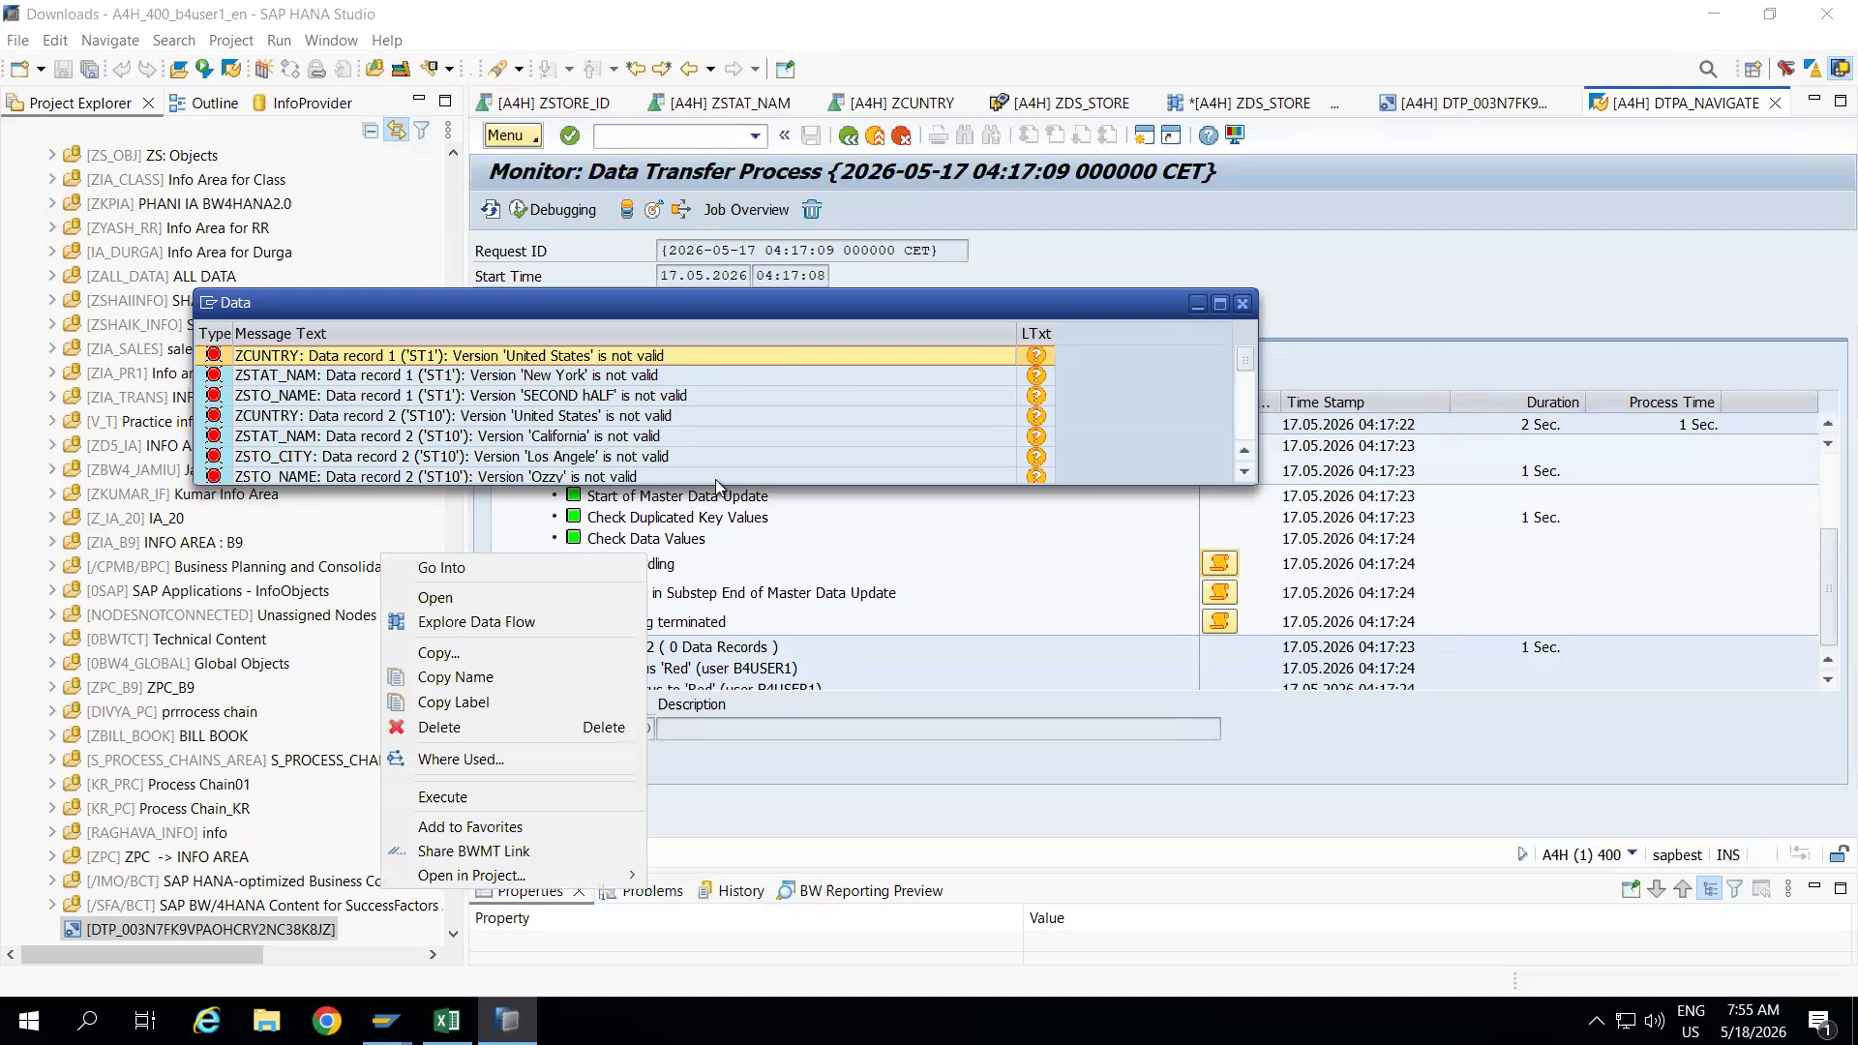
left_click(780, 456)
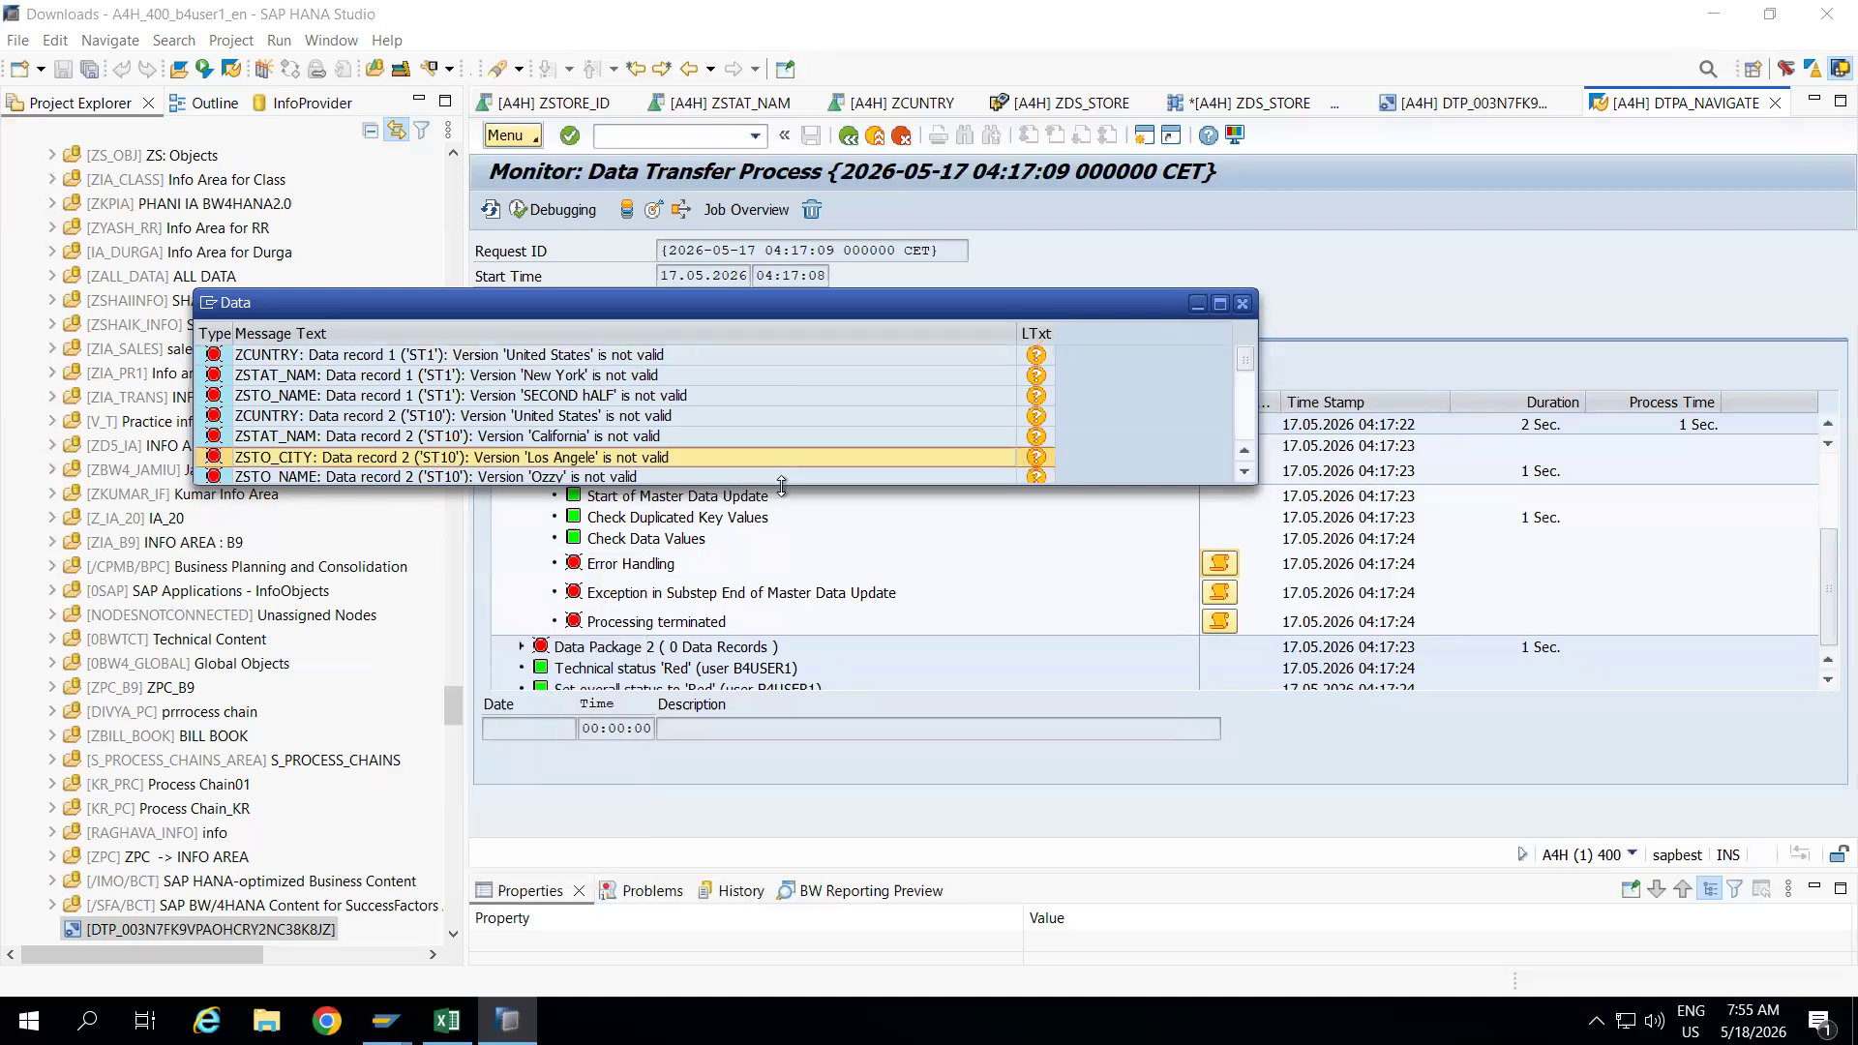
left_click_drag(782, 485, 751, 842)
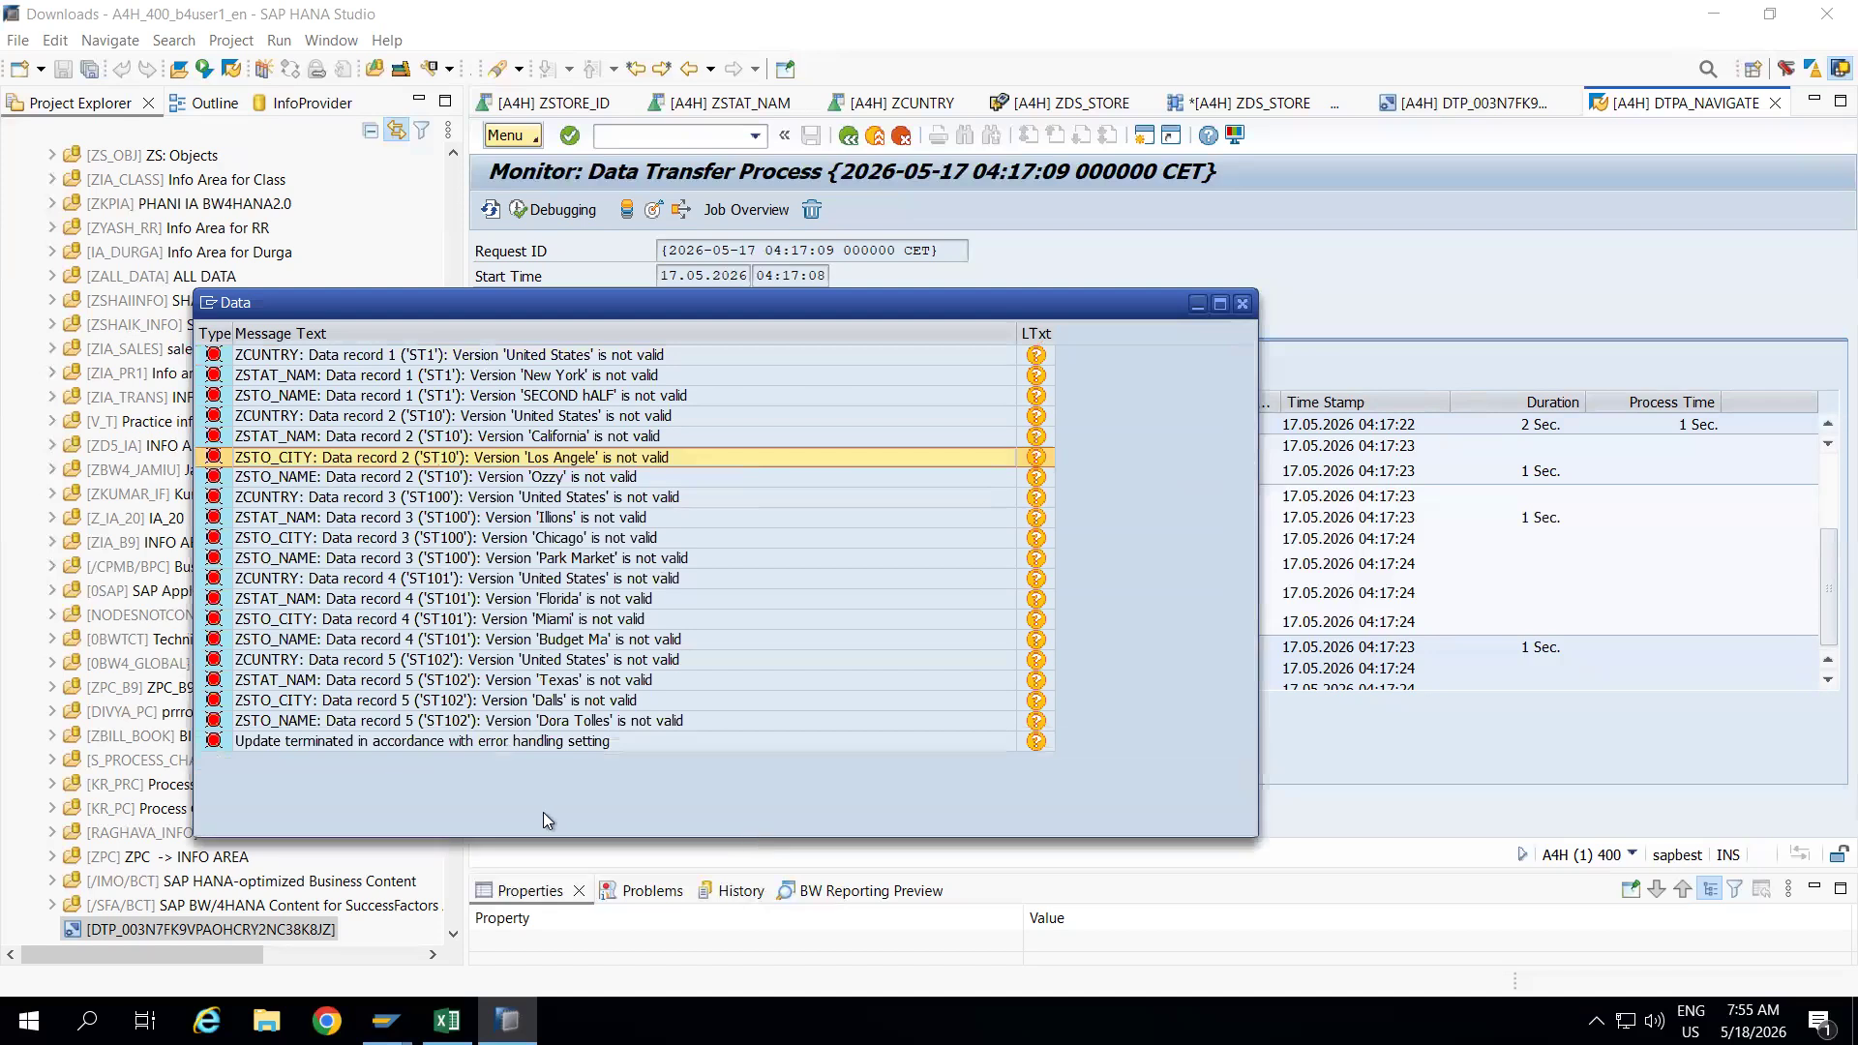
Capture the error message list with the Snipping Tool and minimize the snip.
key("super+r")
type("snip")
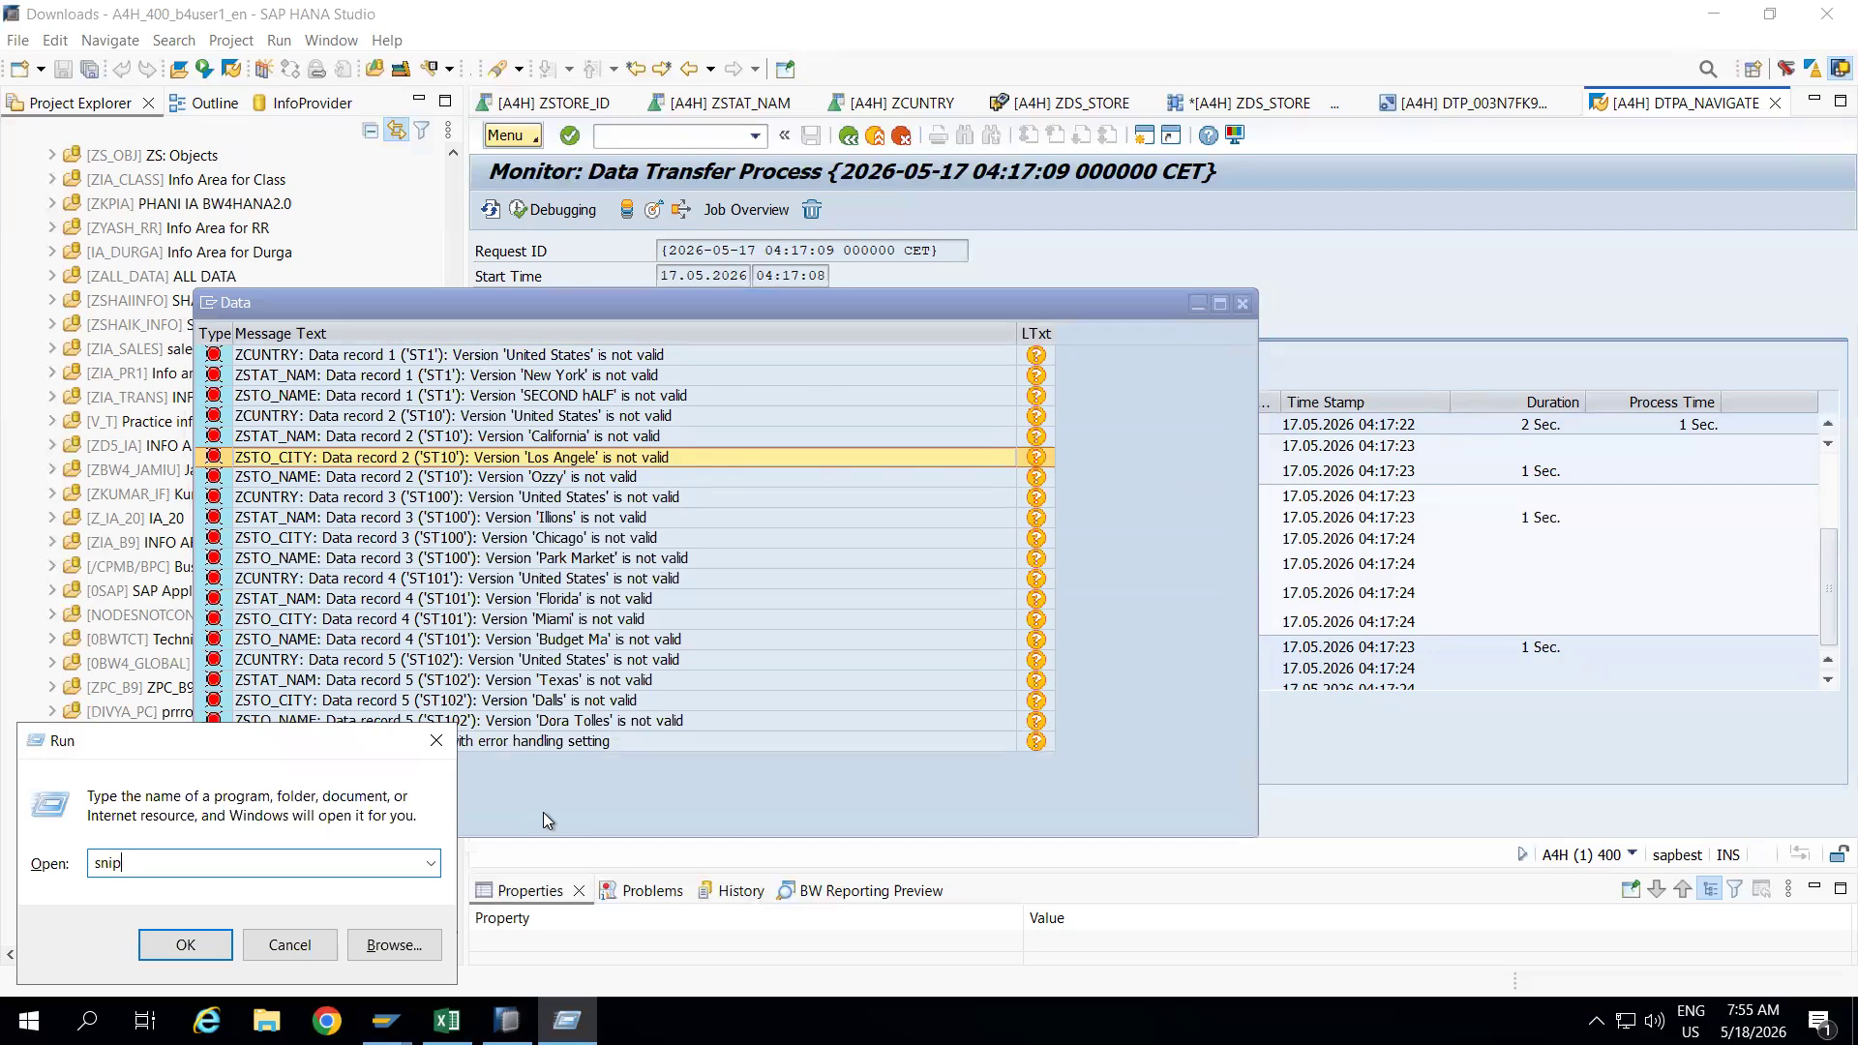
type("pingtool")
key("Return")
left_click(830, 290)
left_click_drag(190, 279, 1109, 811)
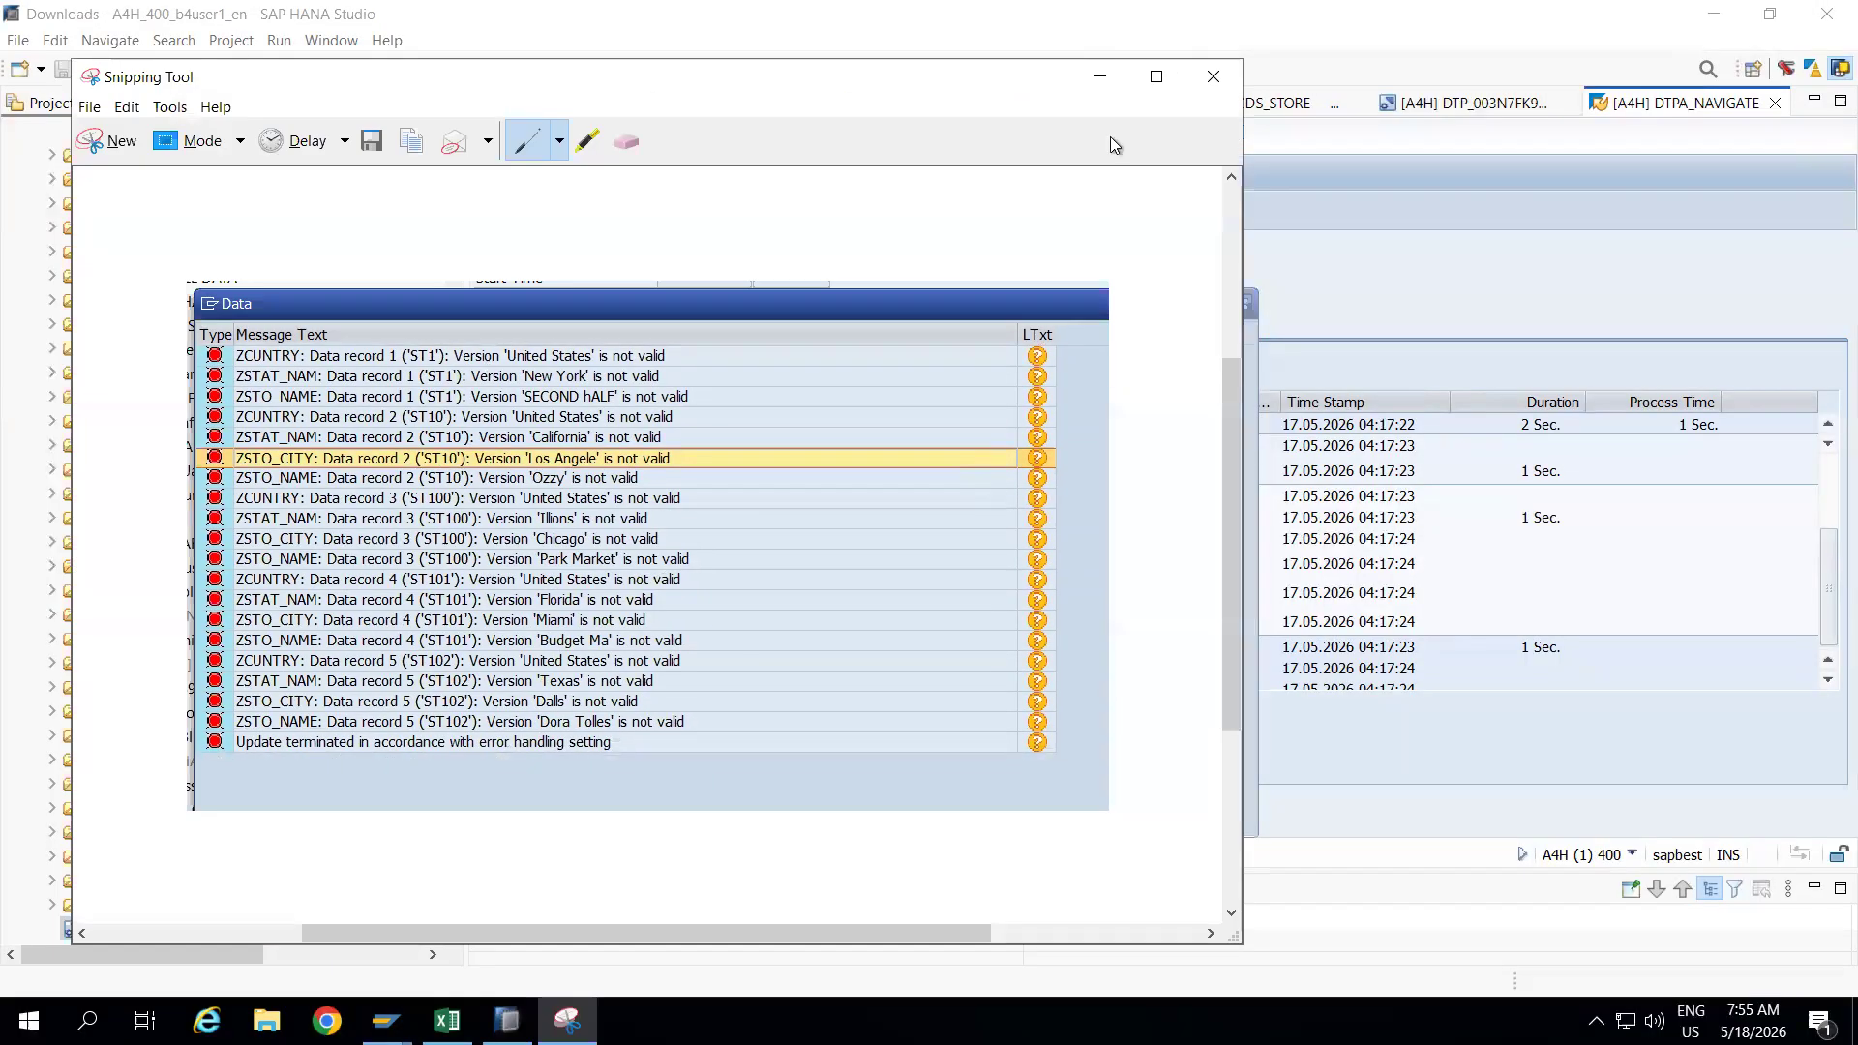
left_click(1100, 76)
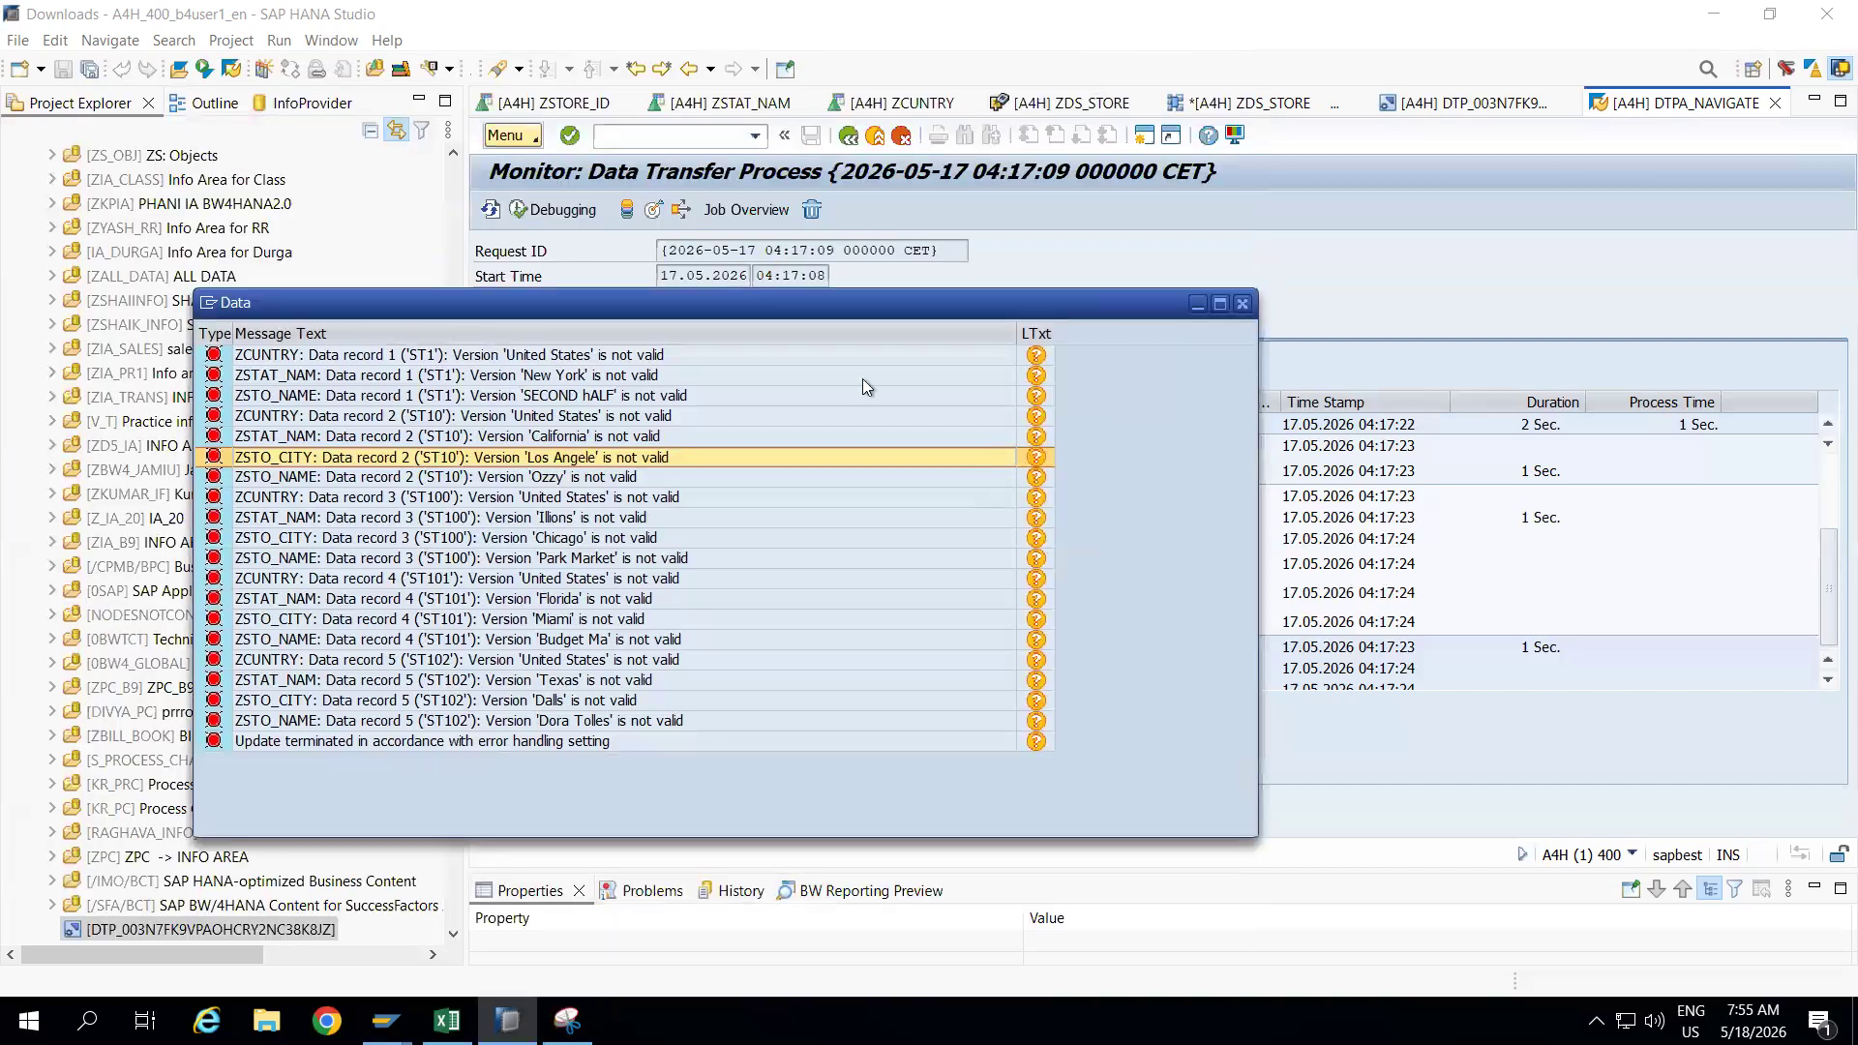
Examine which attributes and values are rejected for records ST1, ST10 and ST100, and close the message list.
left_click(542, 360)
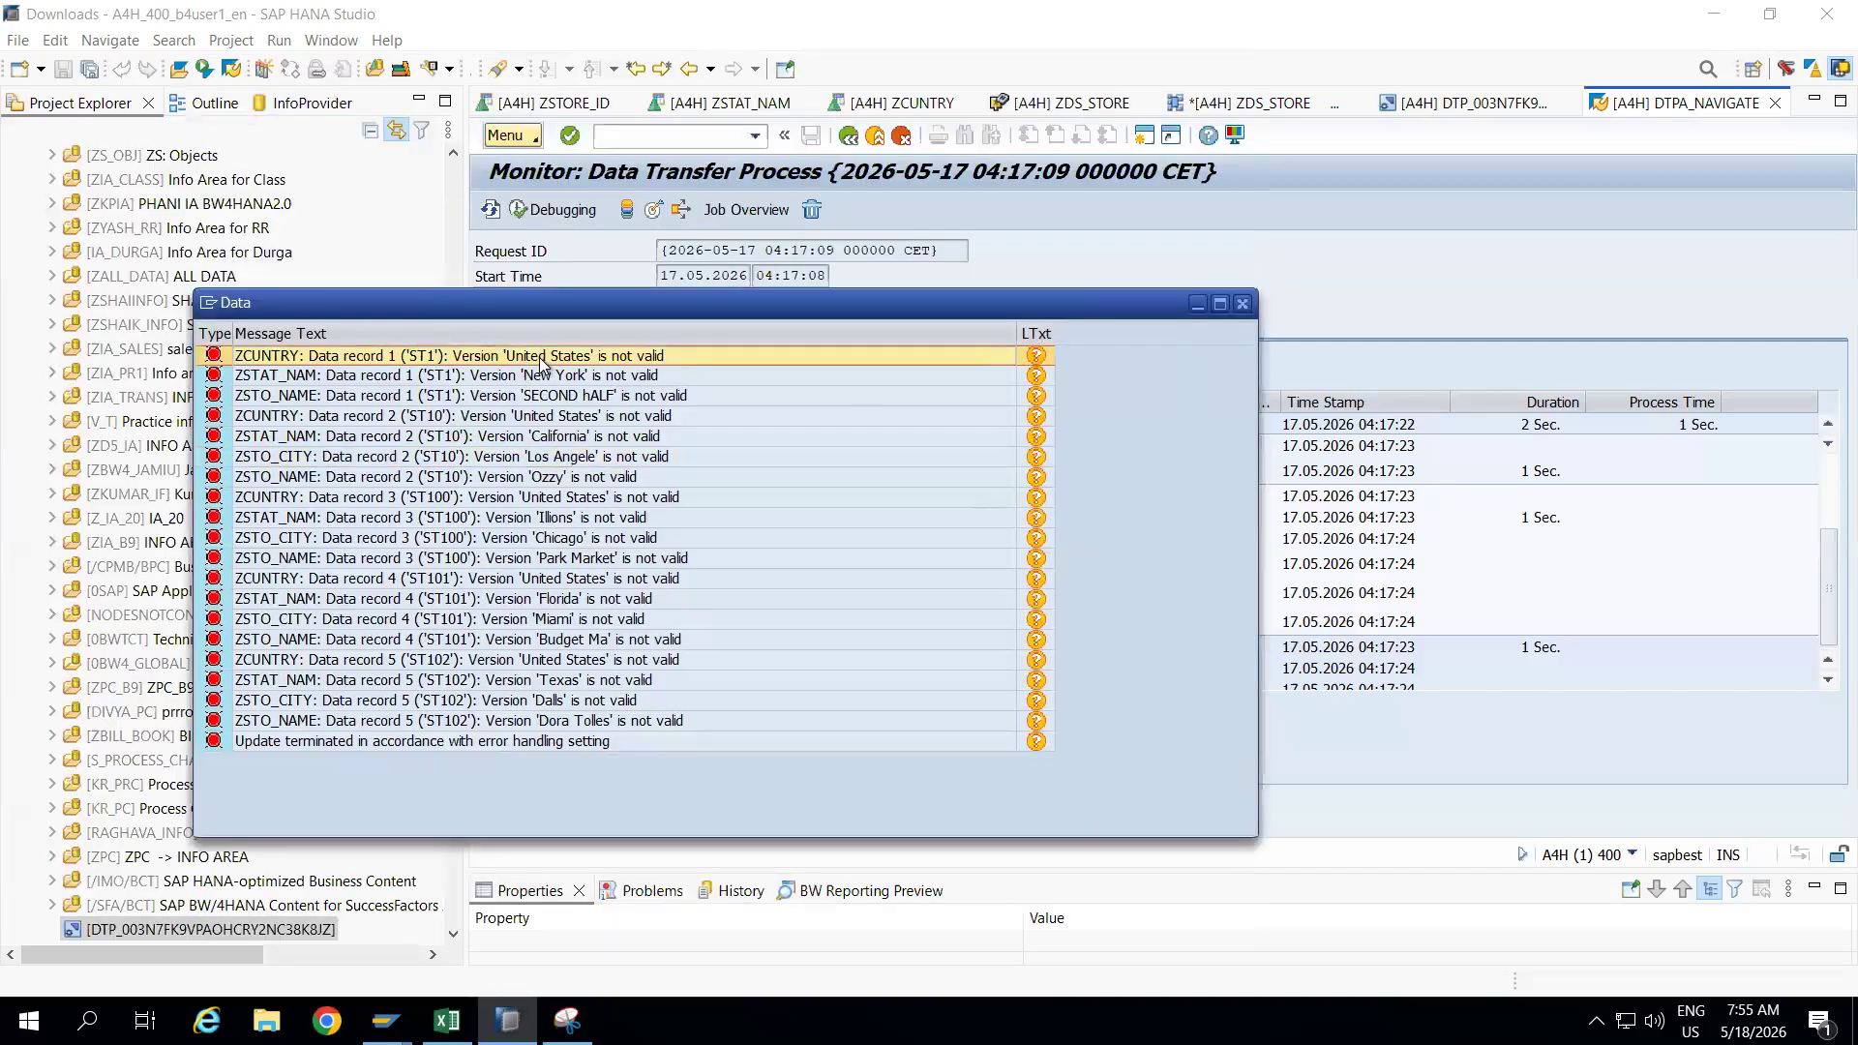
left_click(554, 379)
left_click(597, 397)
left_click(582, 418)
left_click(577, 440)
left_click(575, 458)
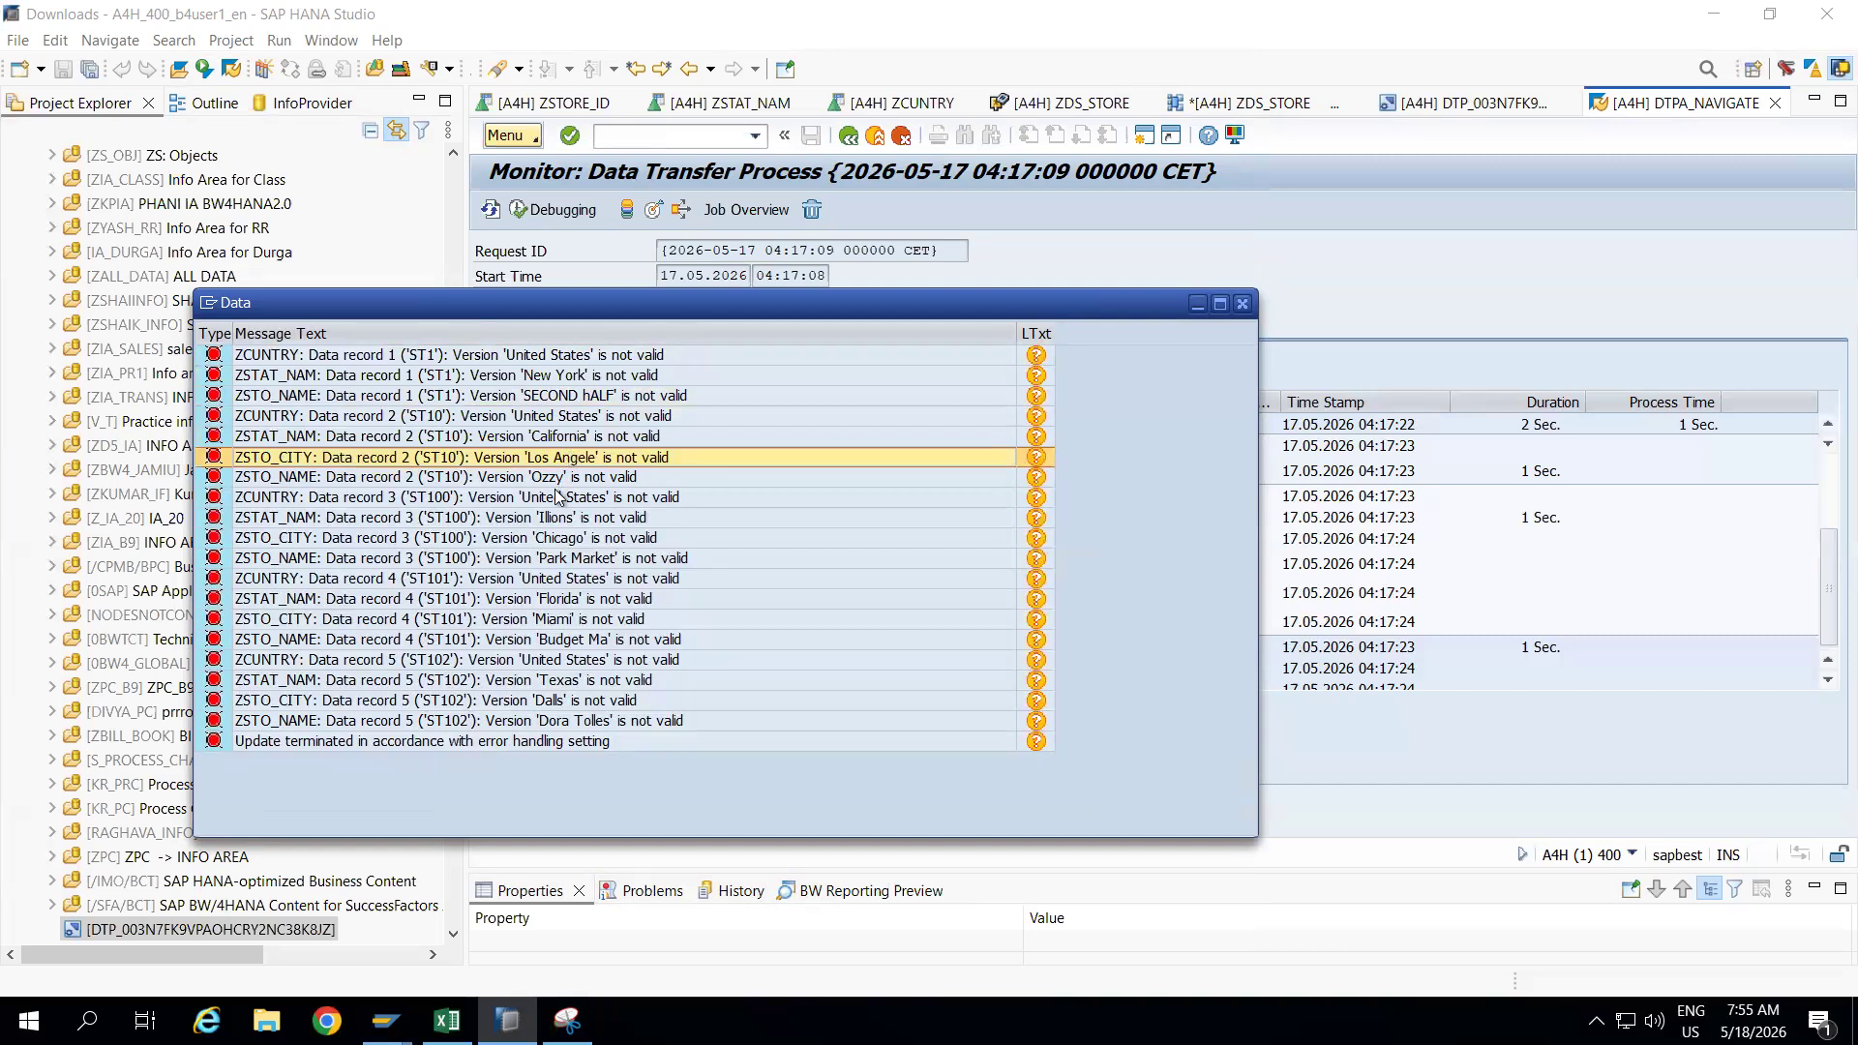
left_click(556, 495)
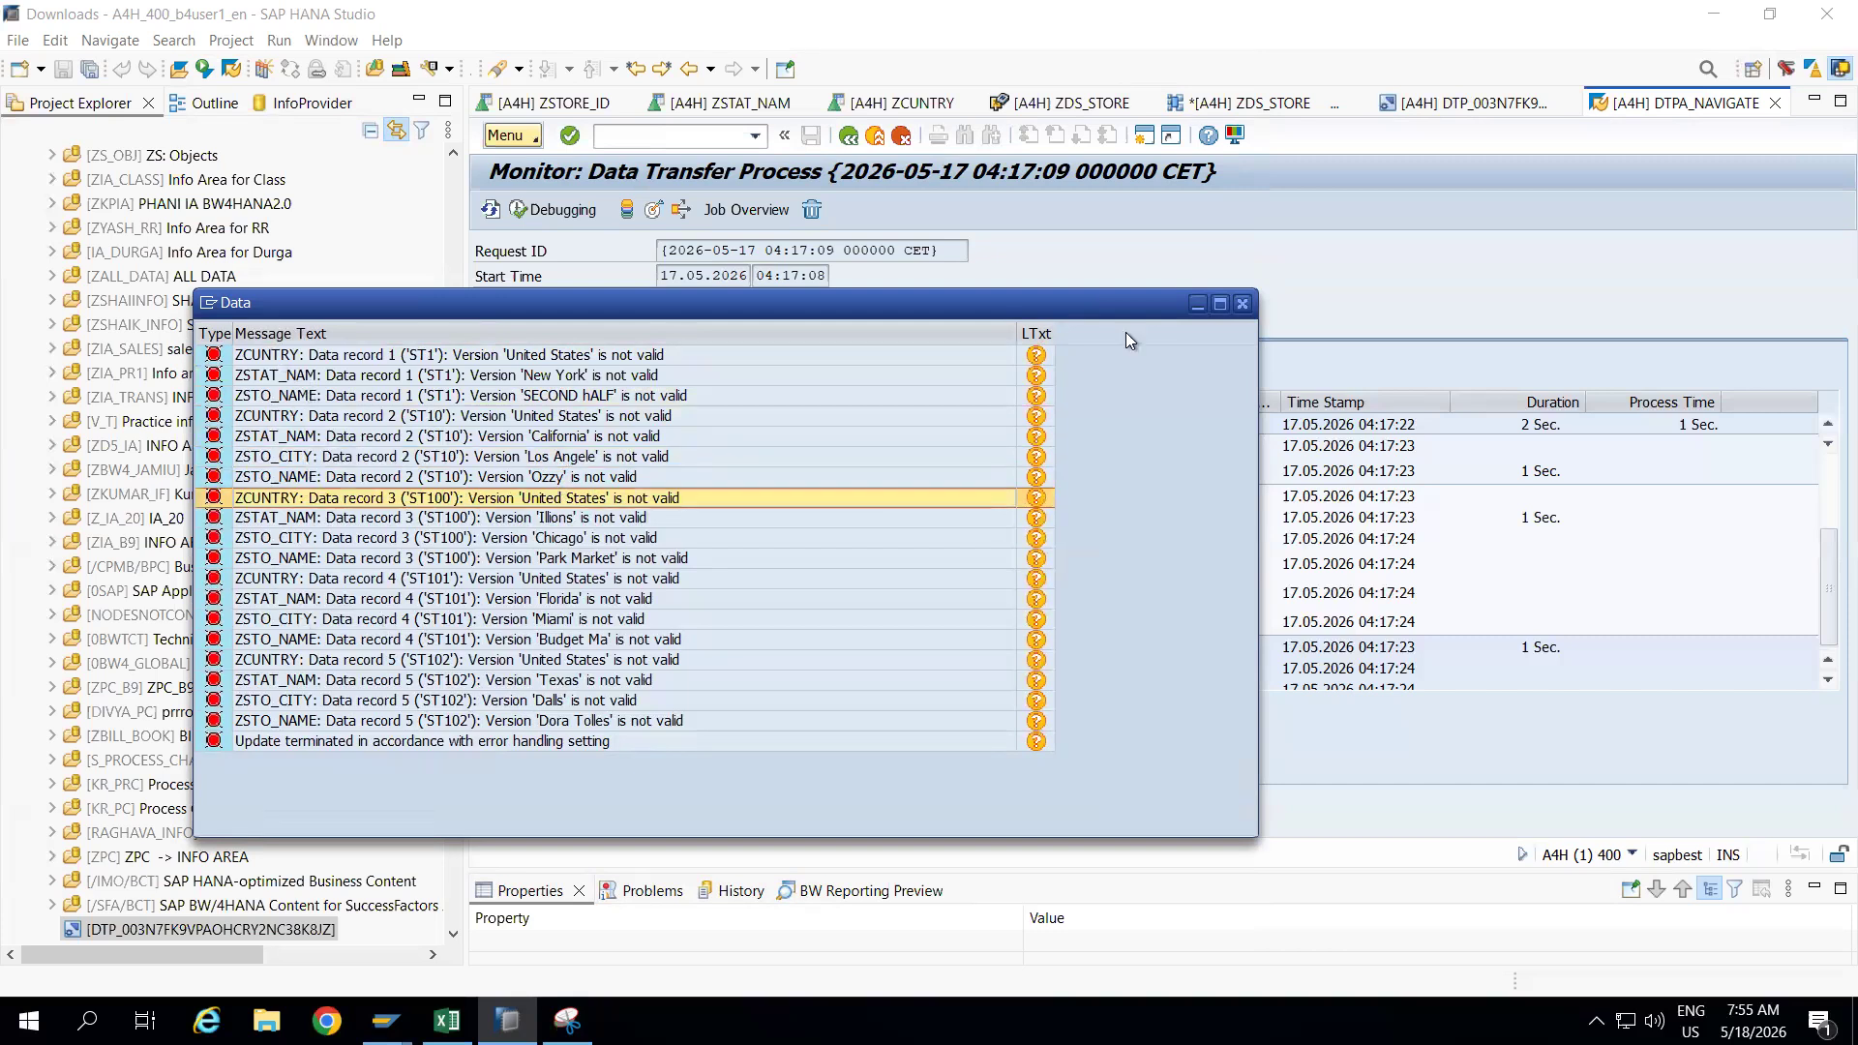
left_click(1243, 304)
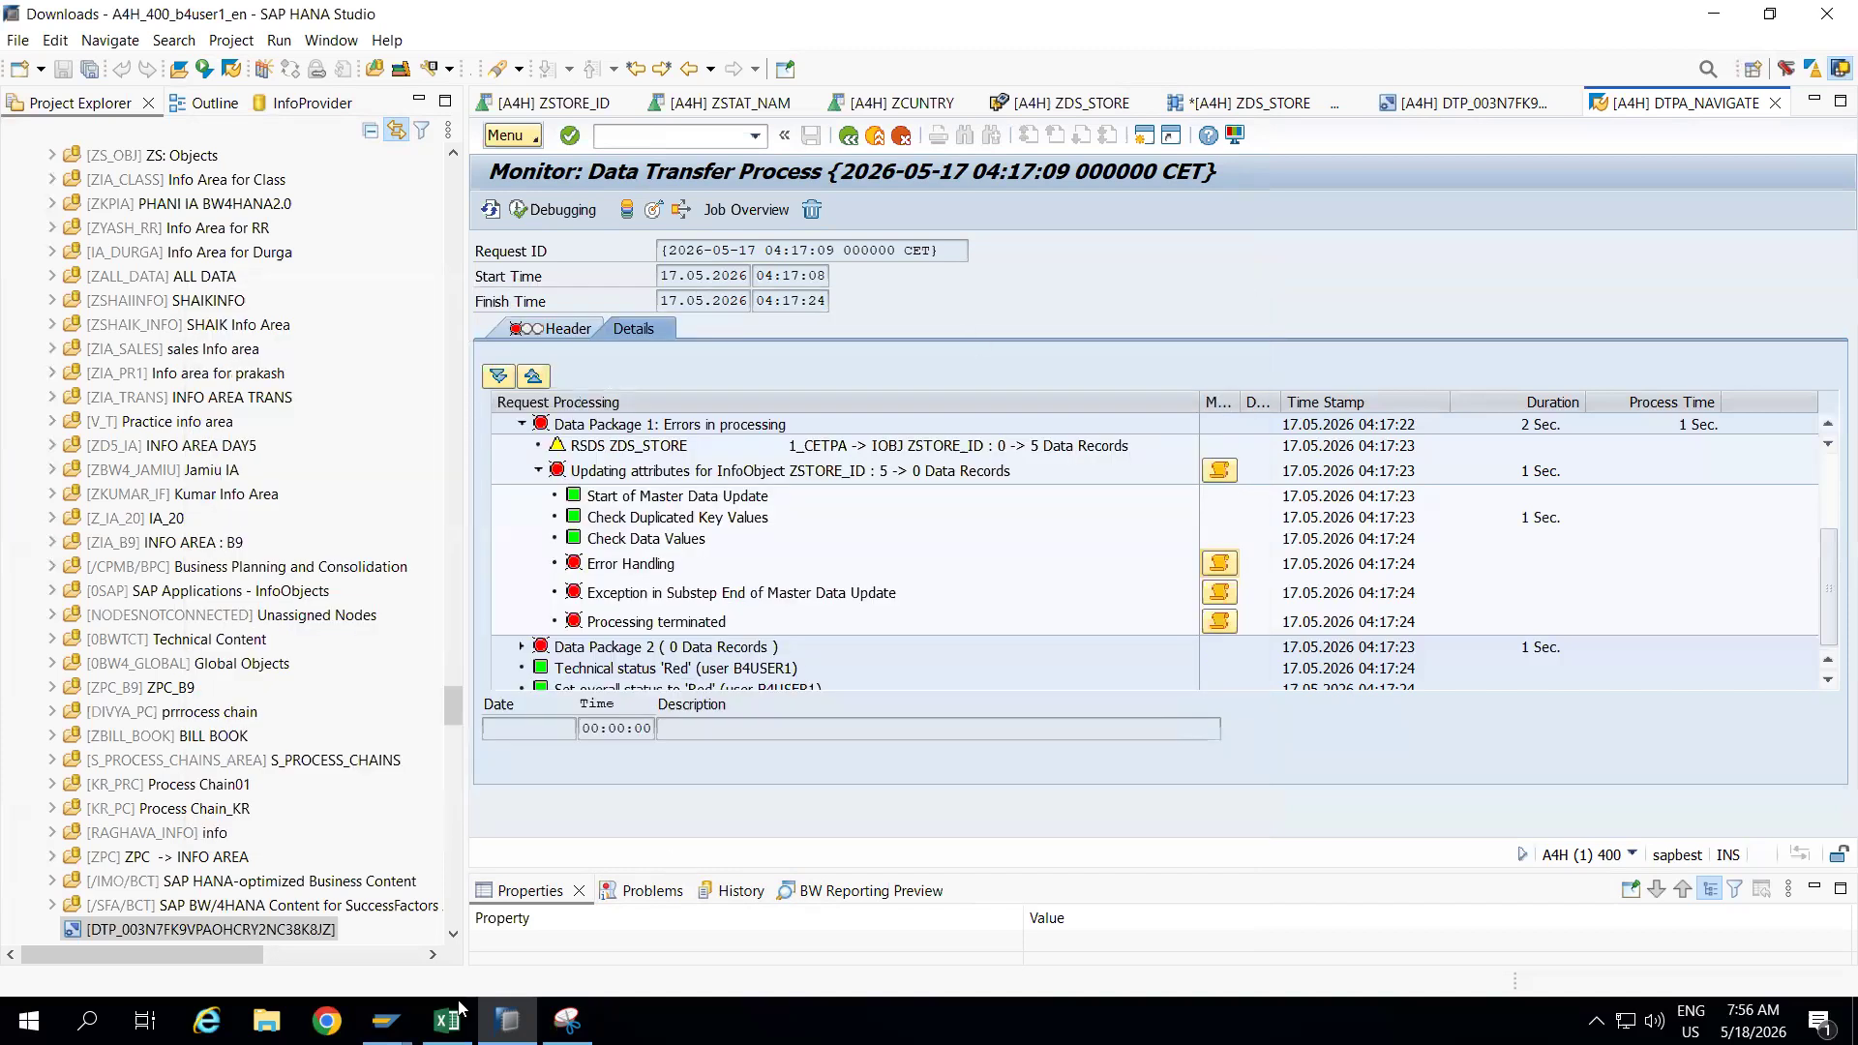
left_click(1855, 1023)
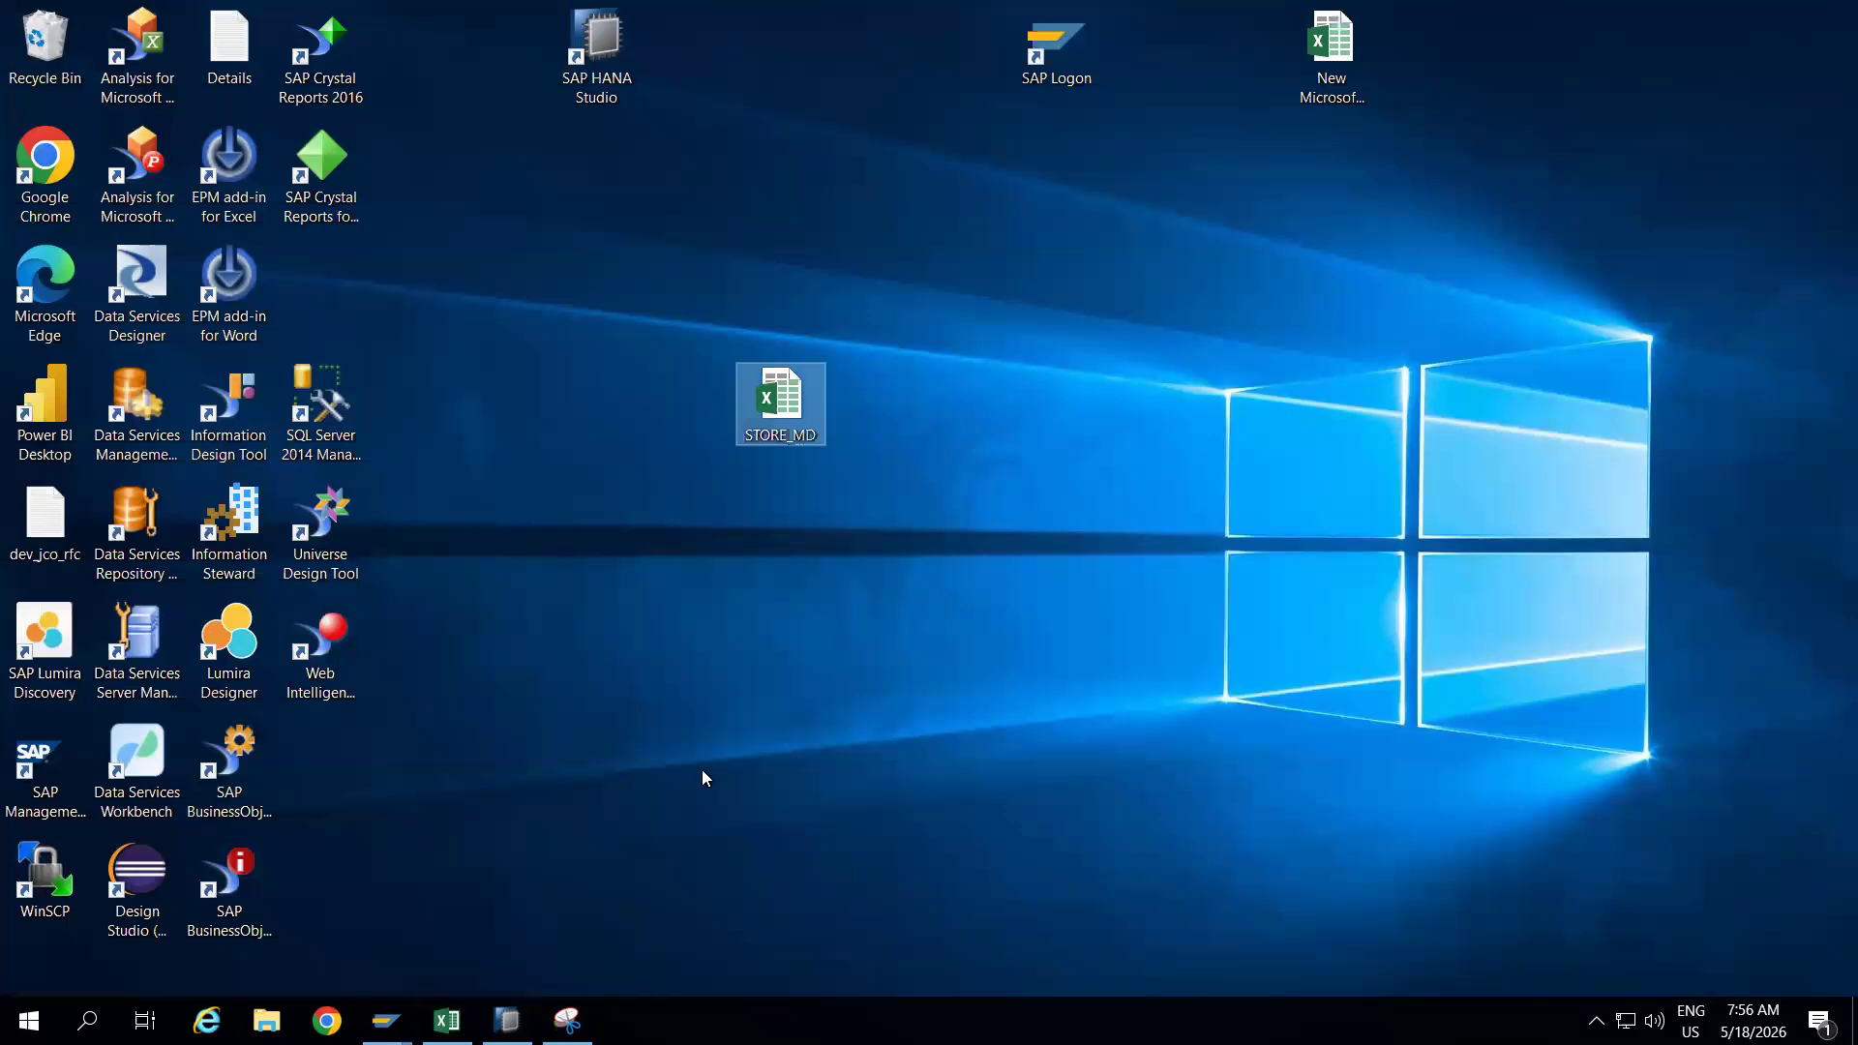
left_click(386, 1021)
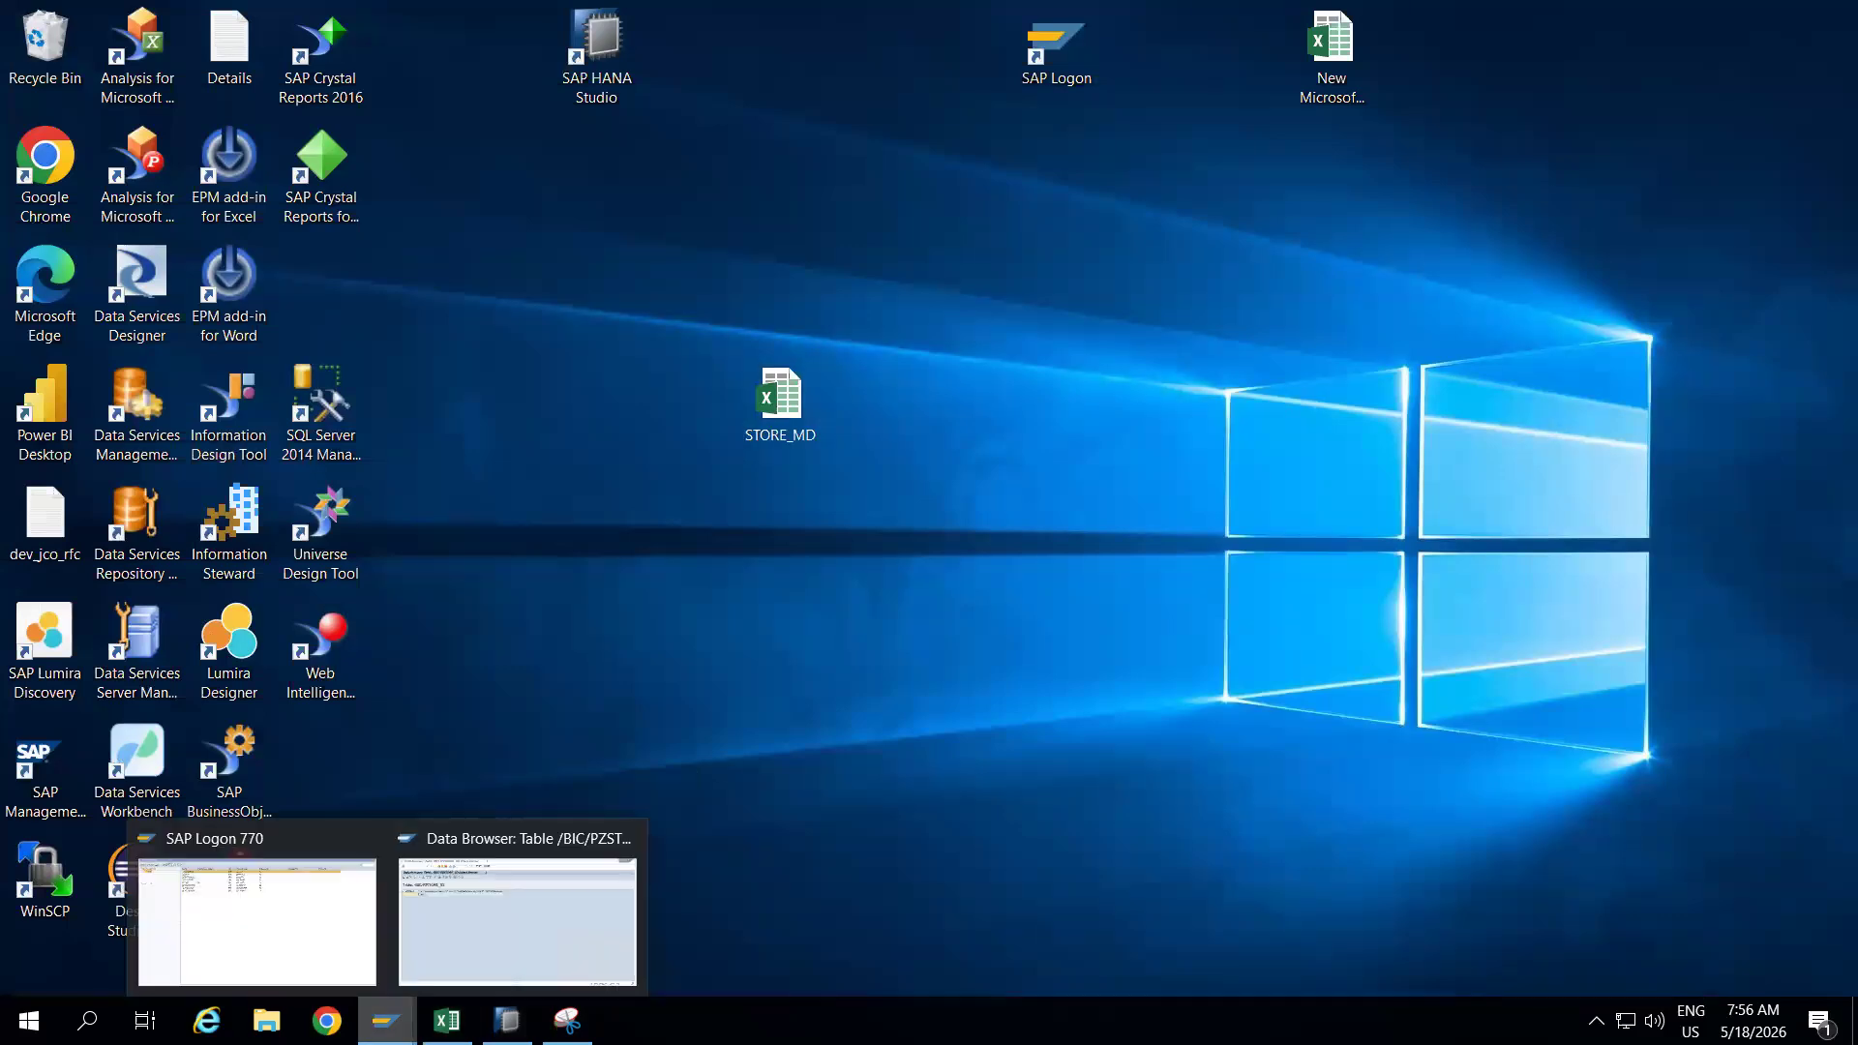
left_click(506, 1021)
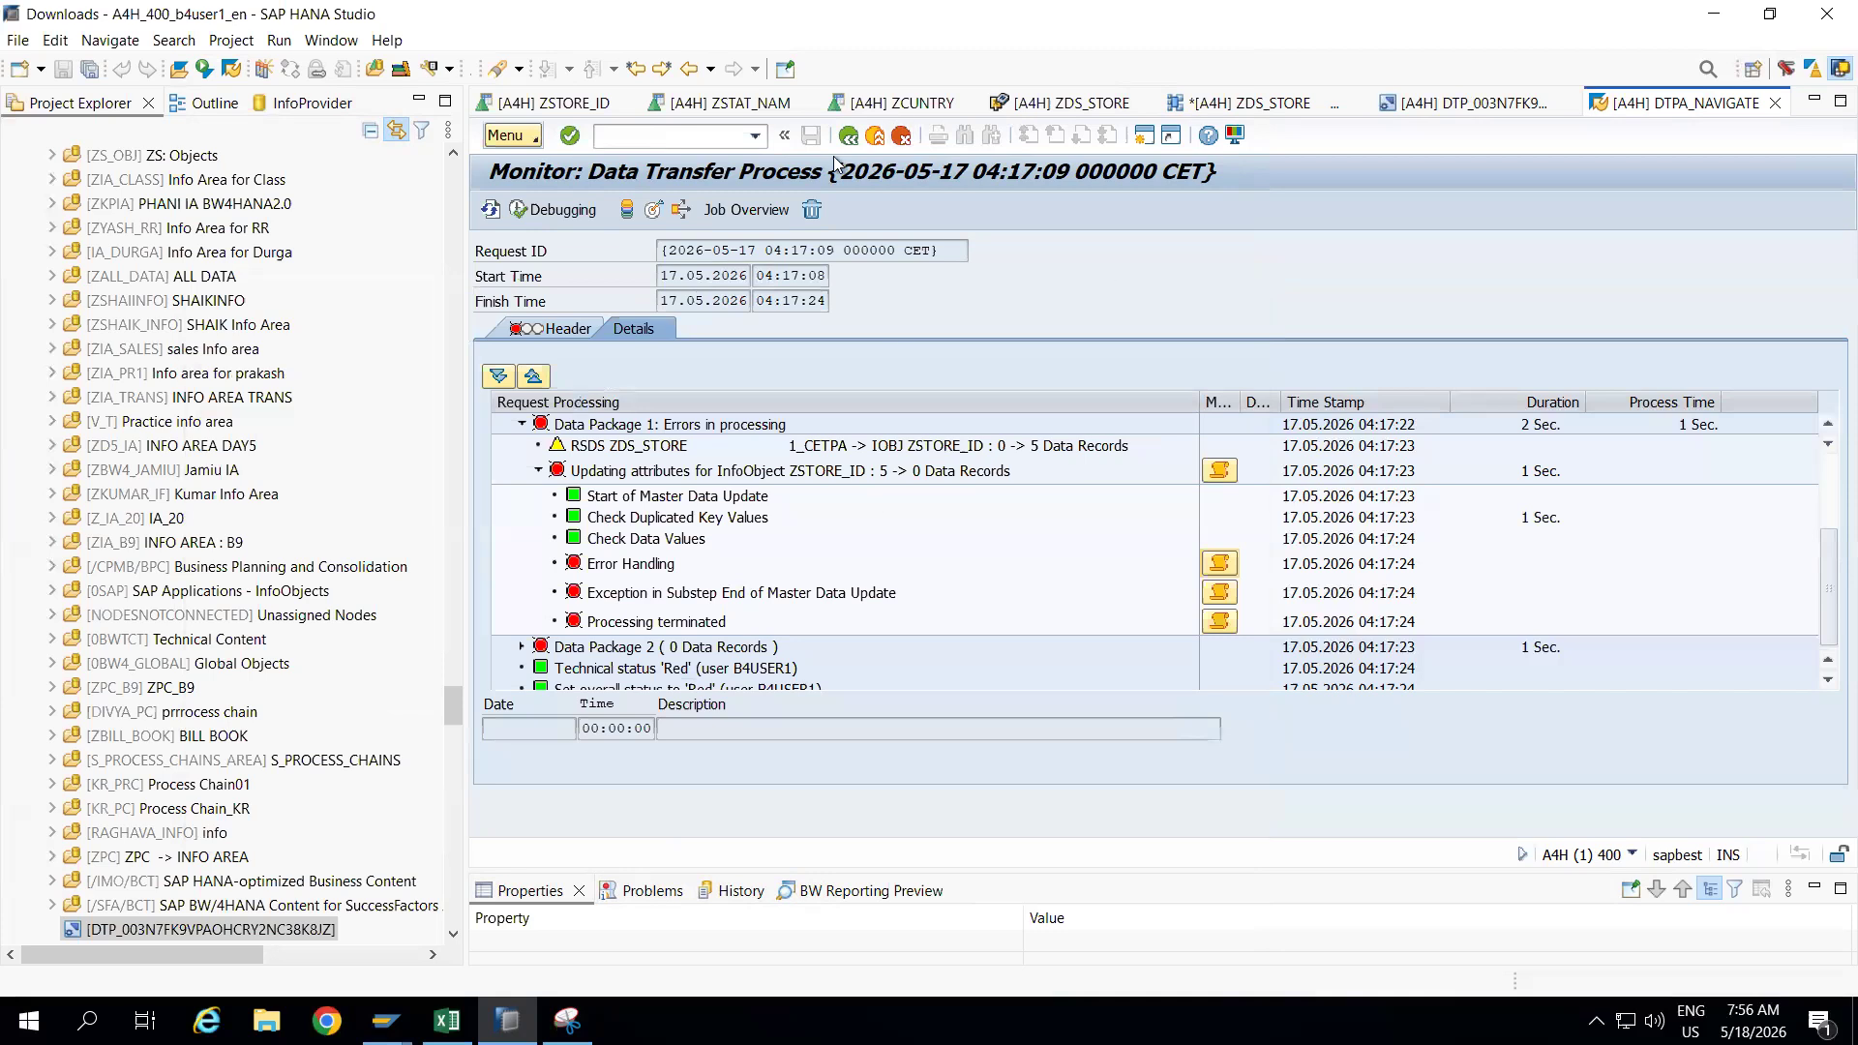
Compare the attributes of characteristic ZSTORE_ID with the captured error messages and open the ZCUNTRY attribute's definition.
left_click(555, 104)
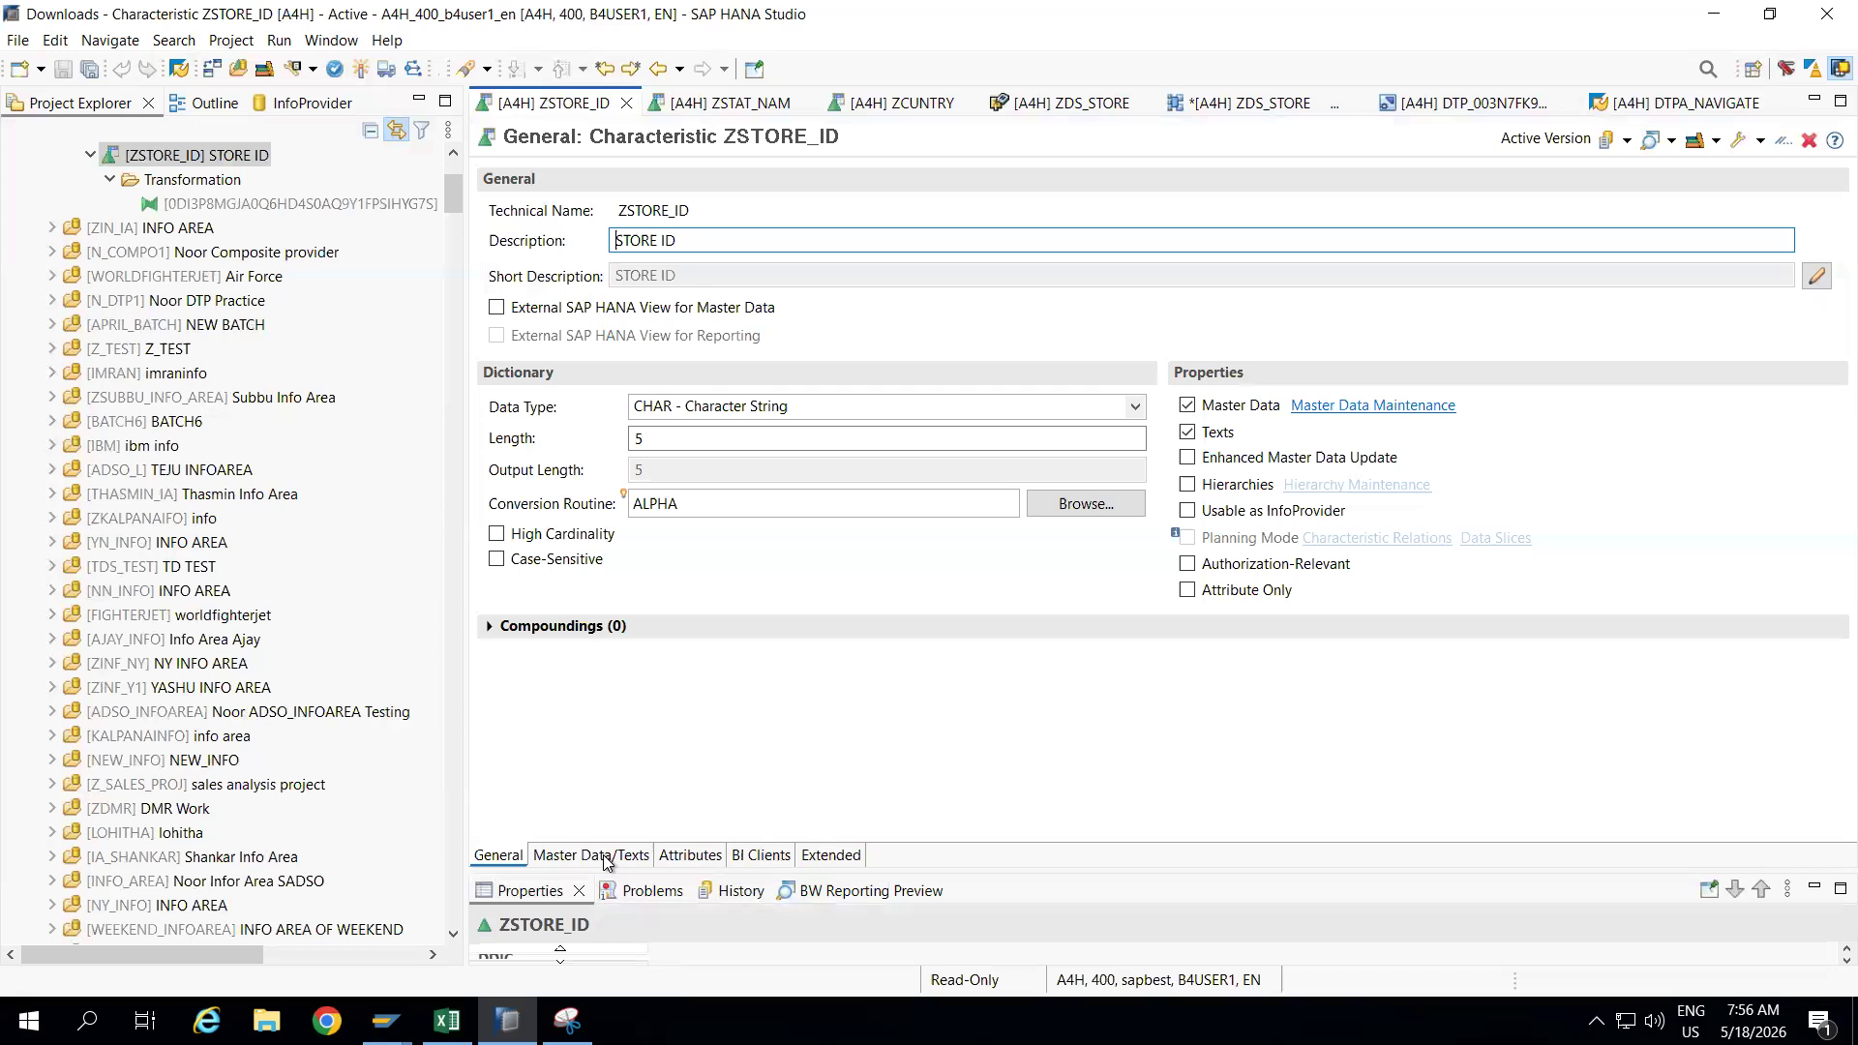
left_click(690, 856)
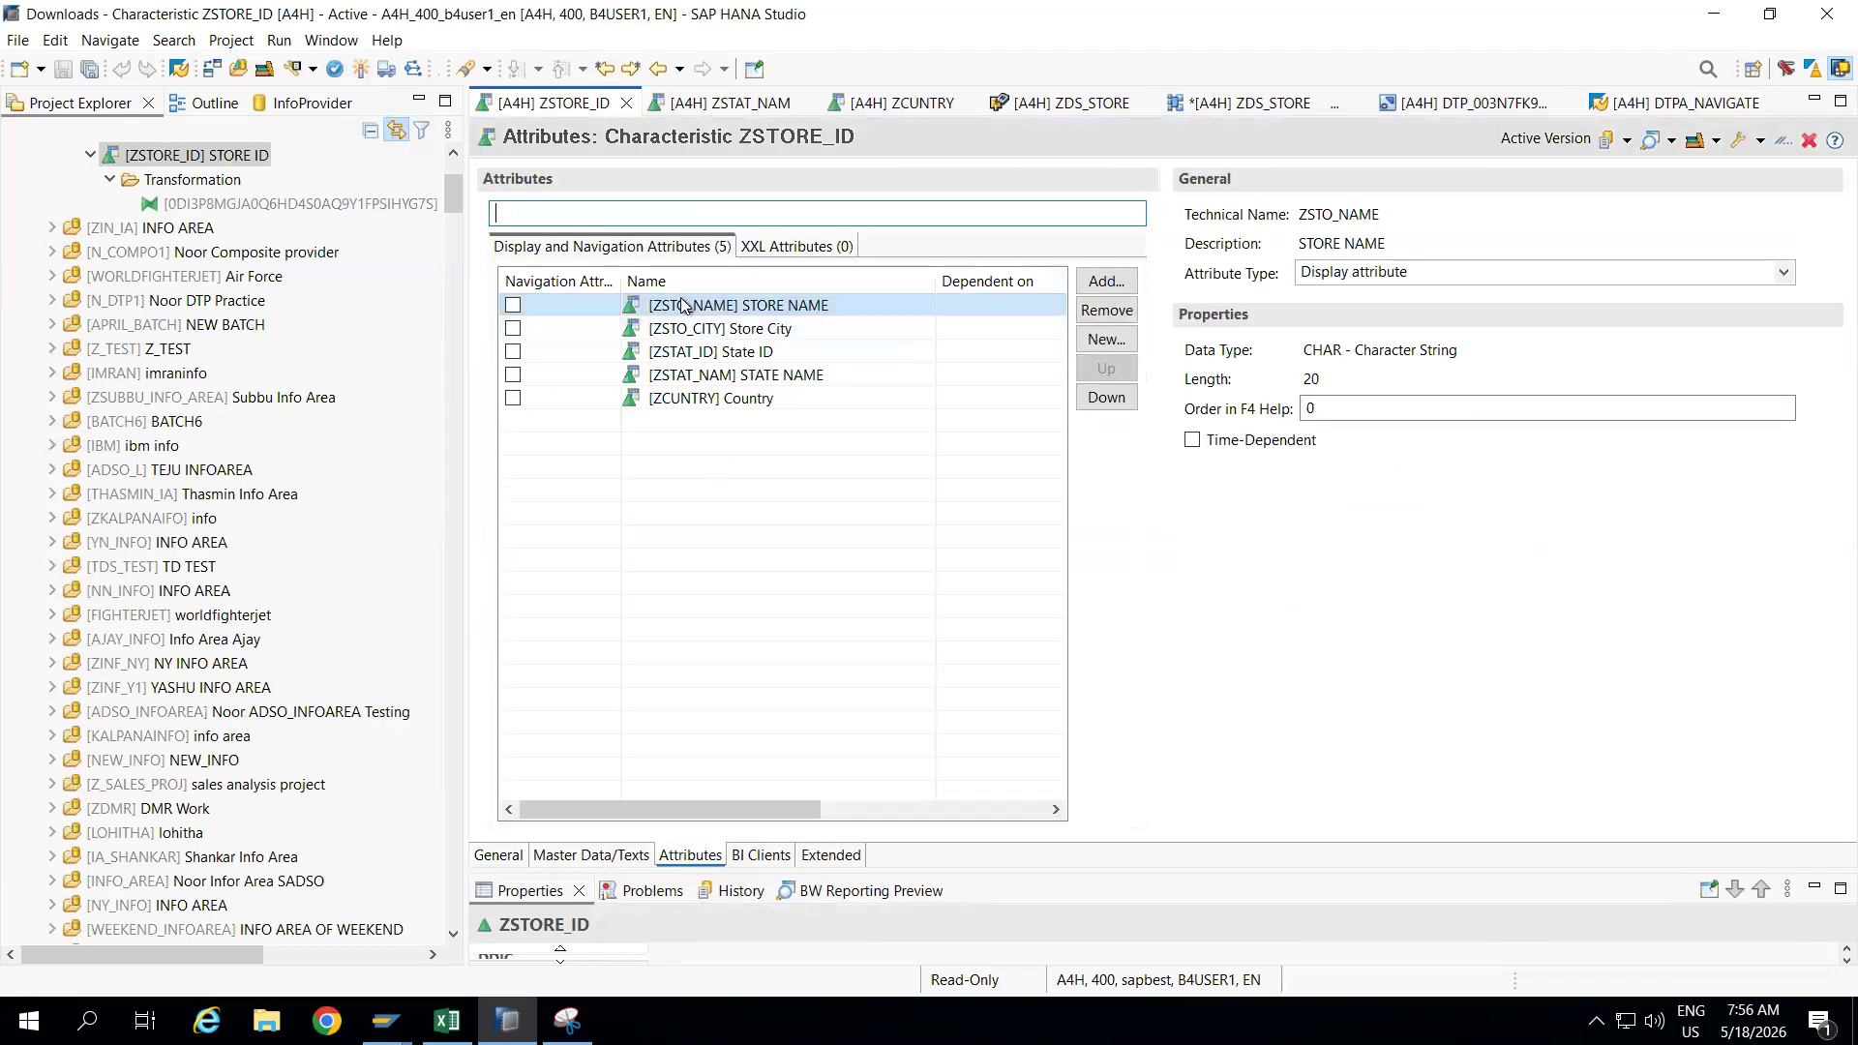
left_click(568, 1021)
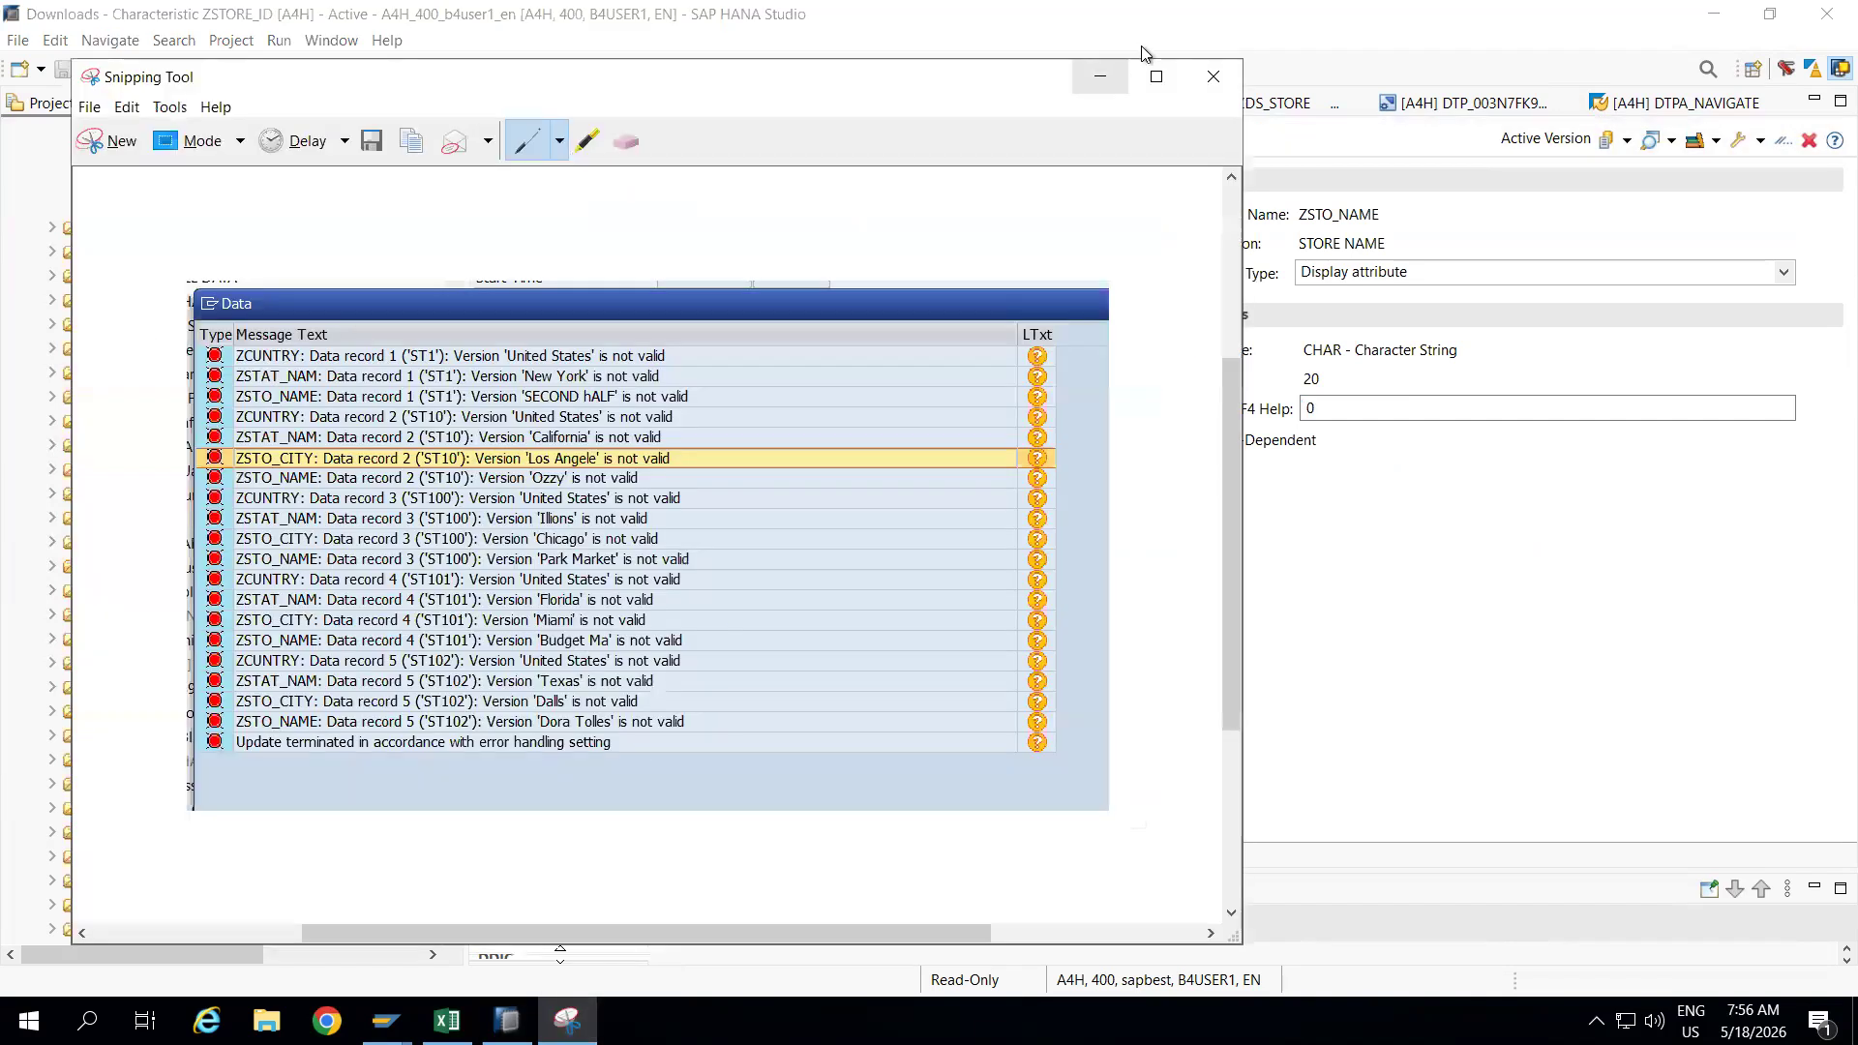
left_click(1100, 75)
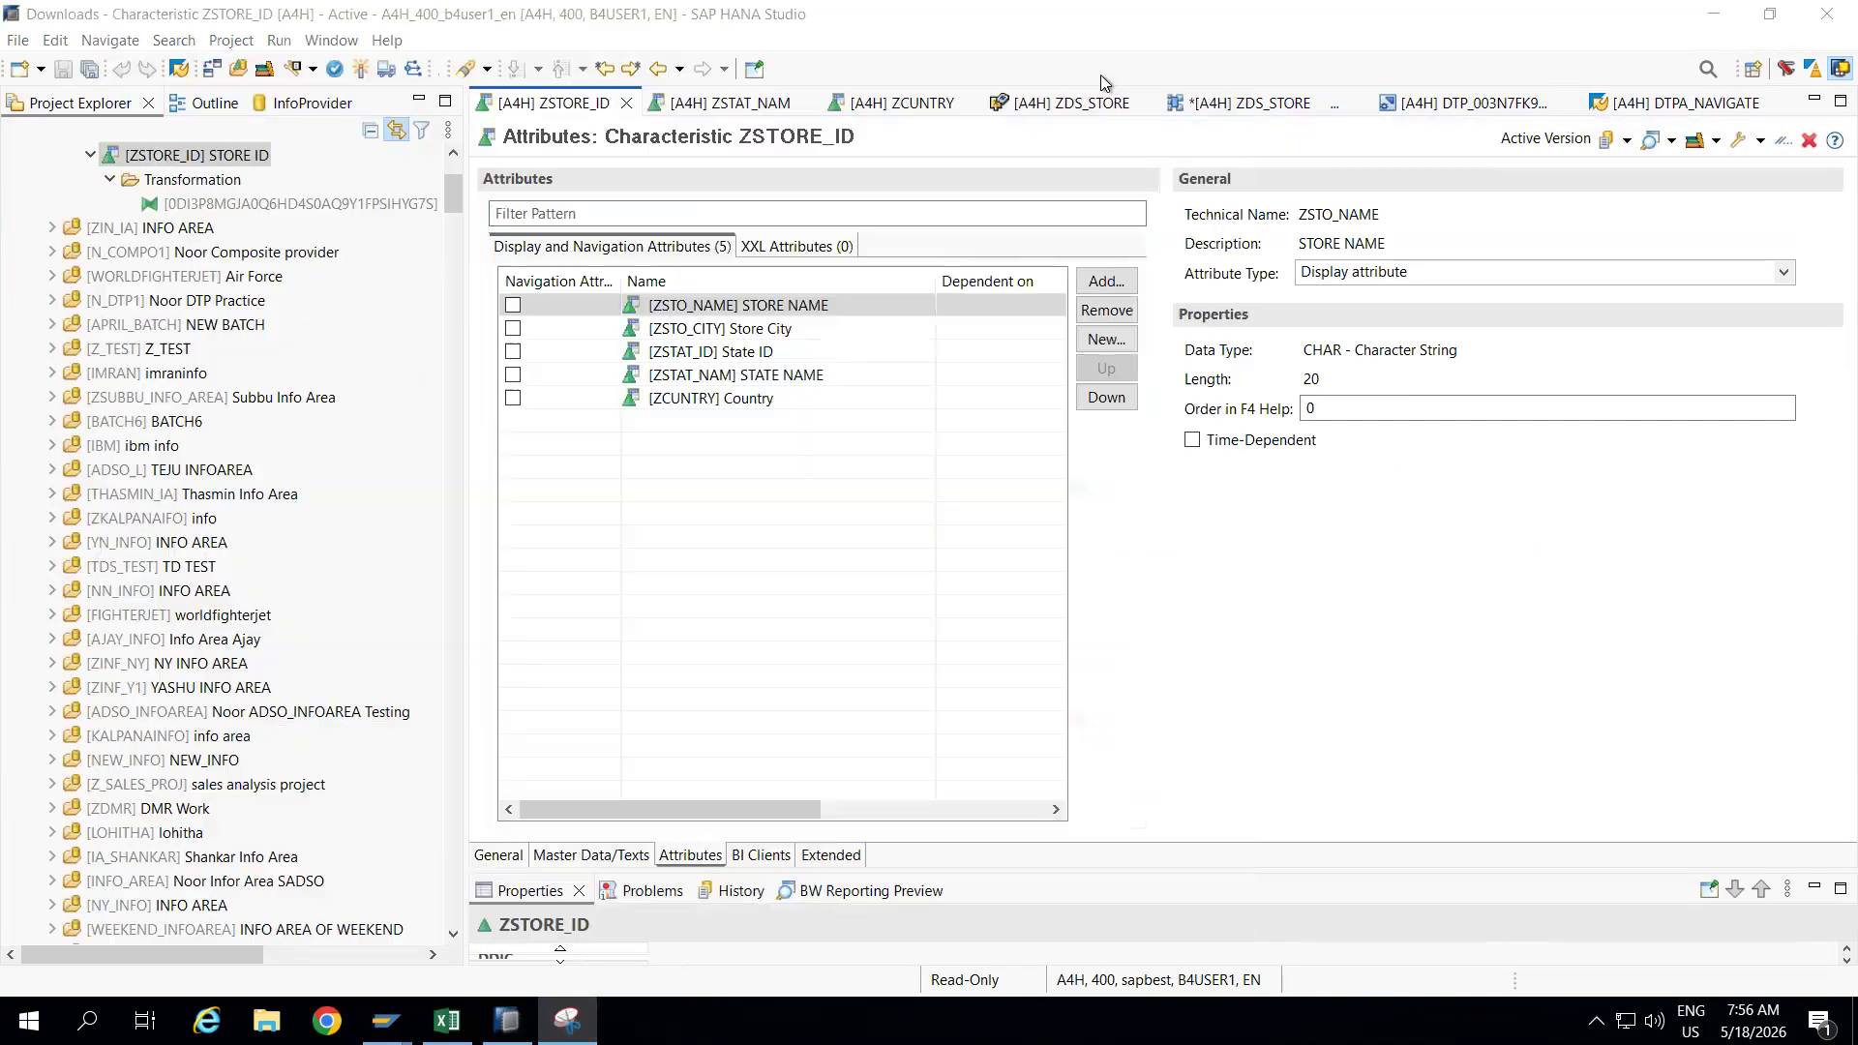
left_click(693, 397)
double_click(694, 399)
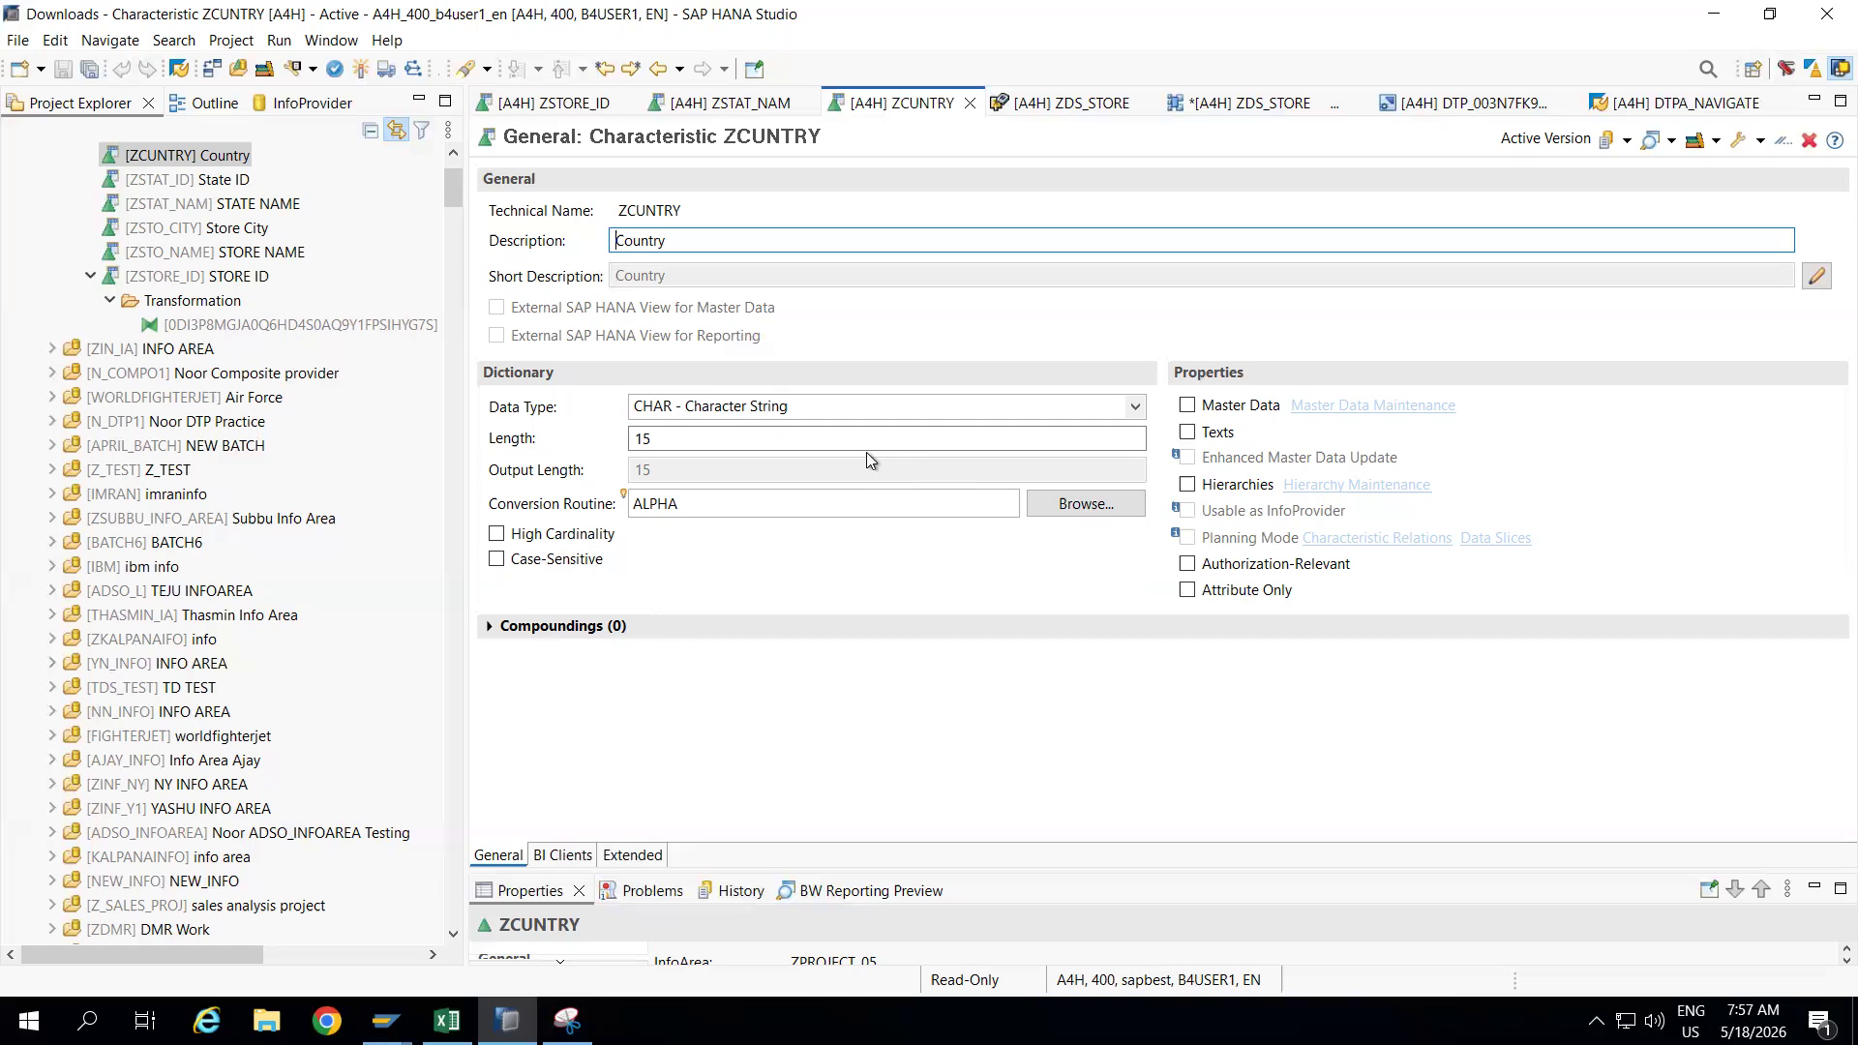
Open the STORE_MD workbook in Excel and place the captured error messages beside its store data for comparison.
key("super+d")
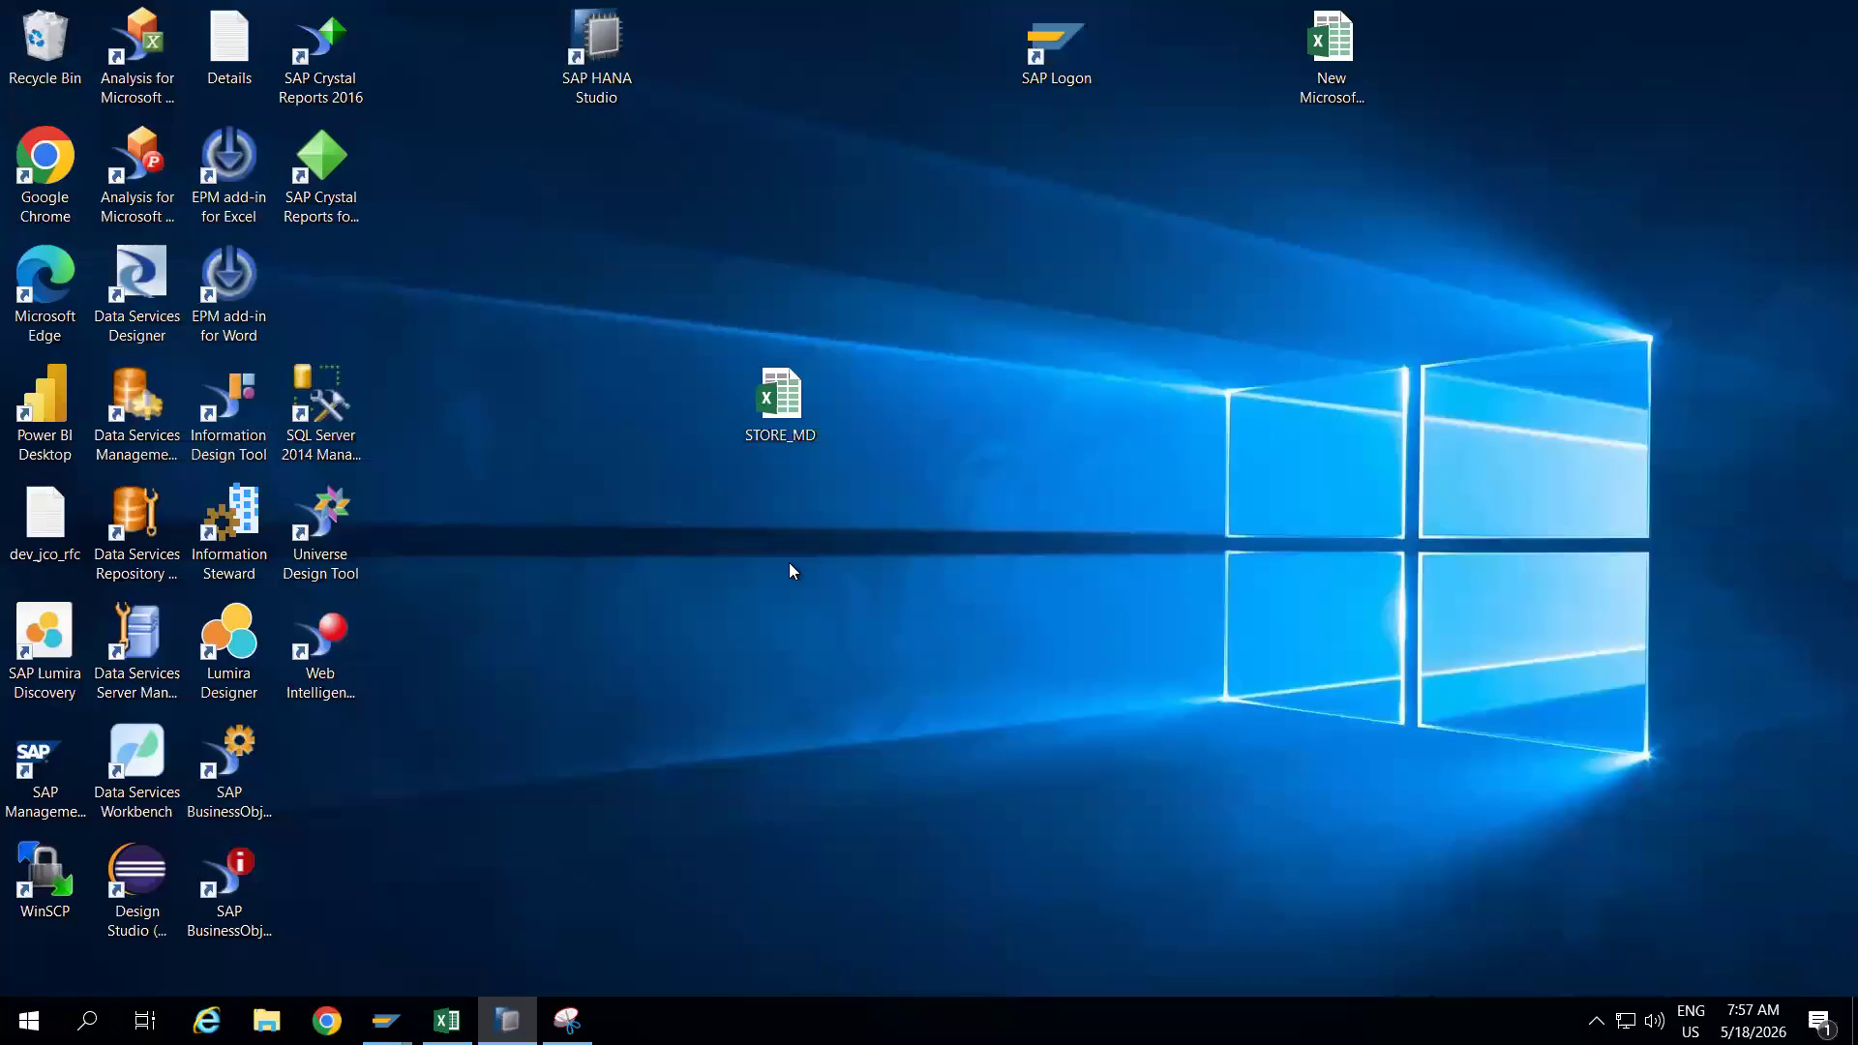
double_click(810, 398)
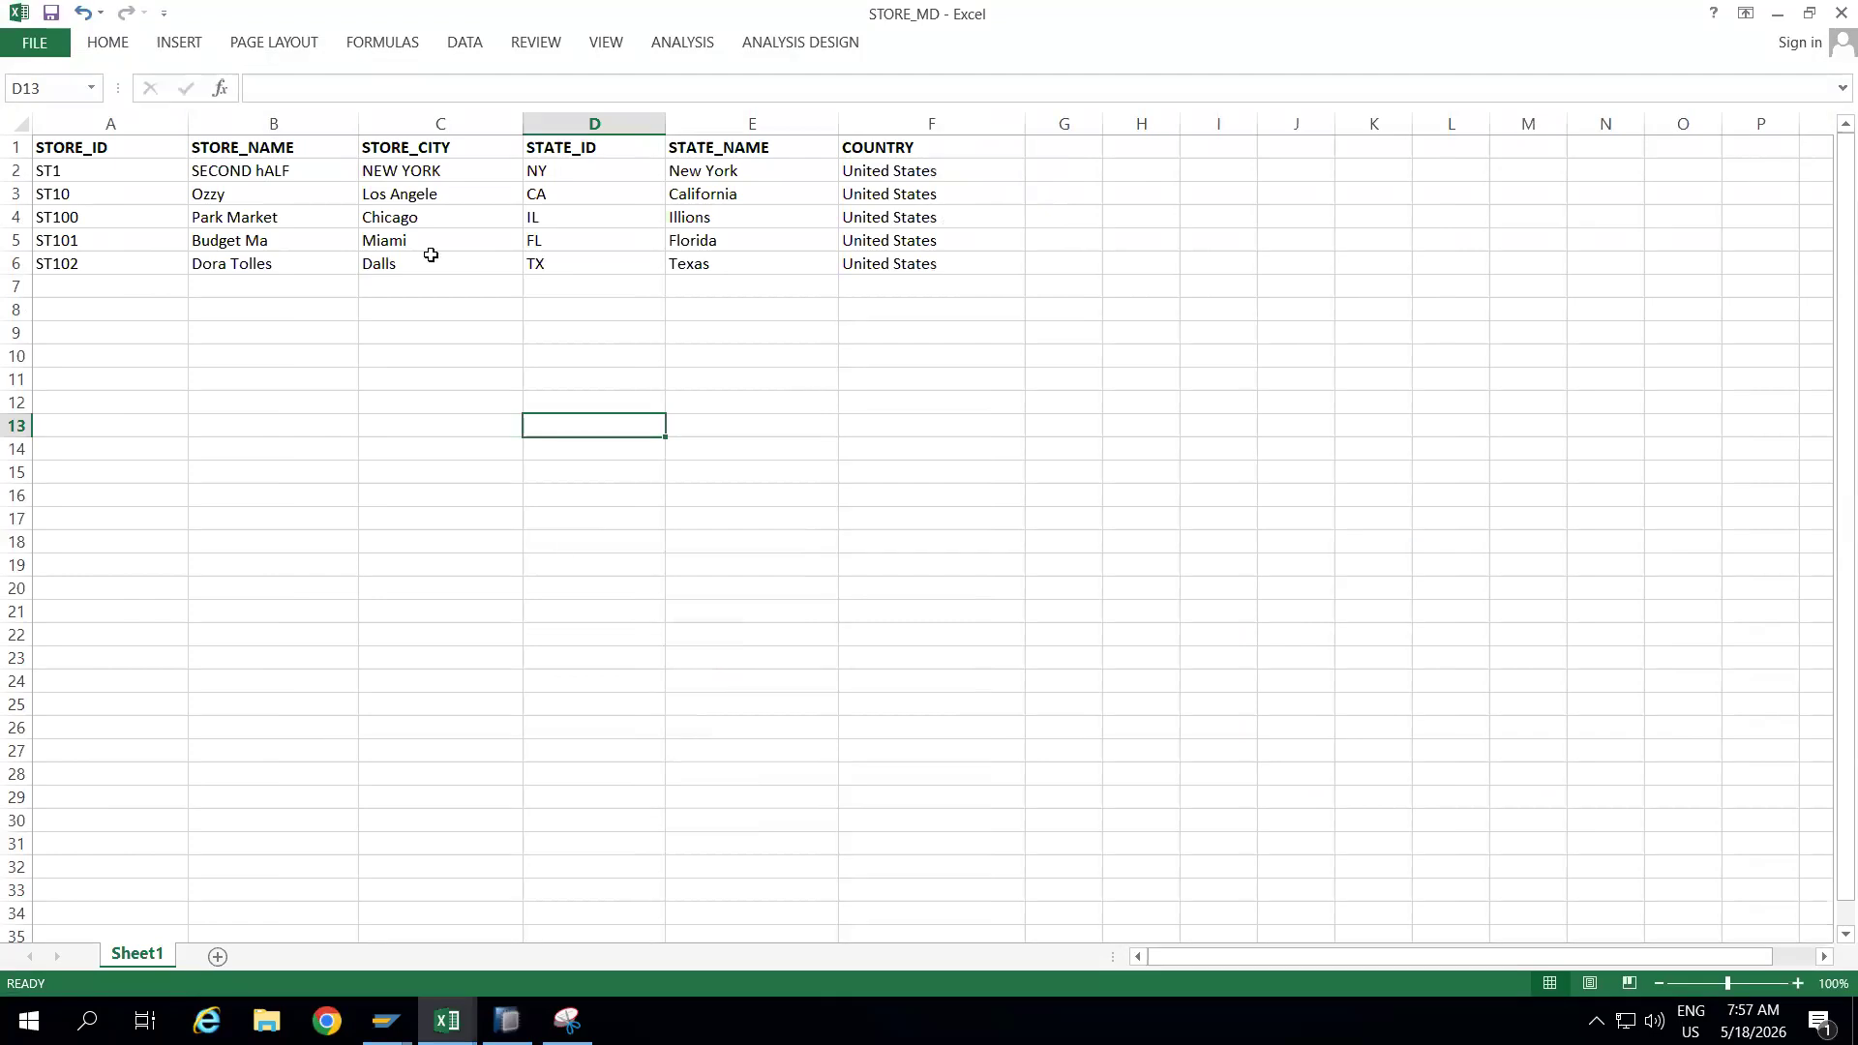
left_click(264, 172)
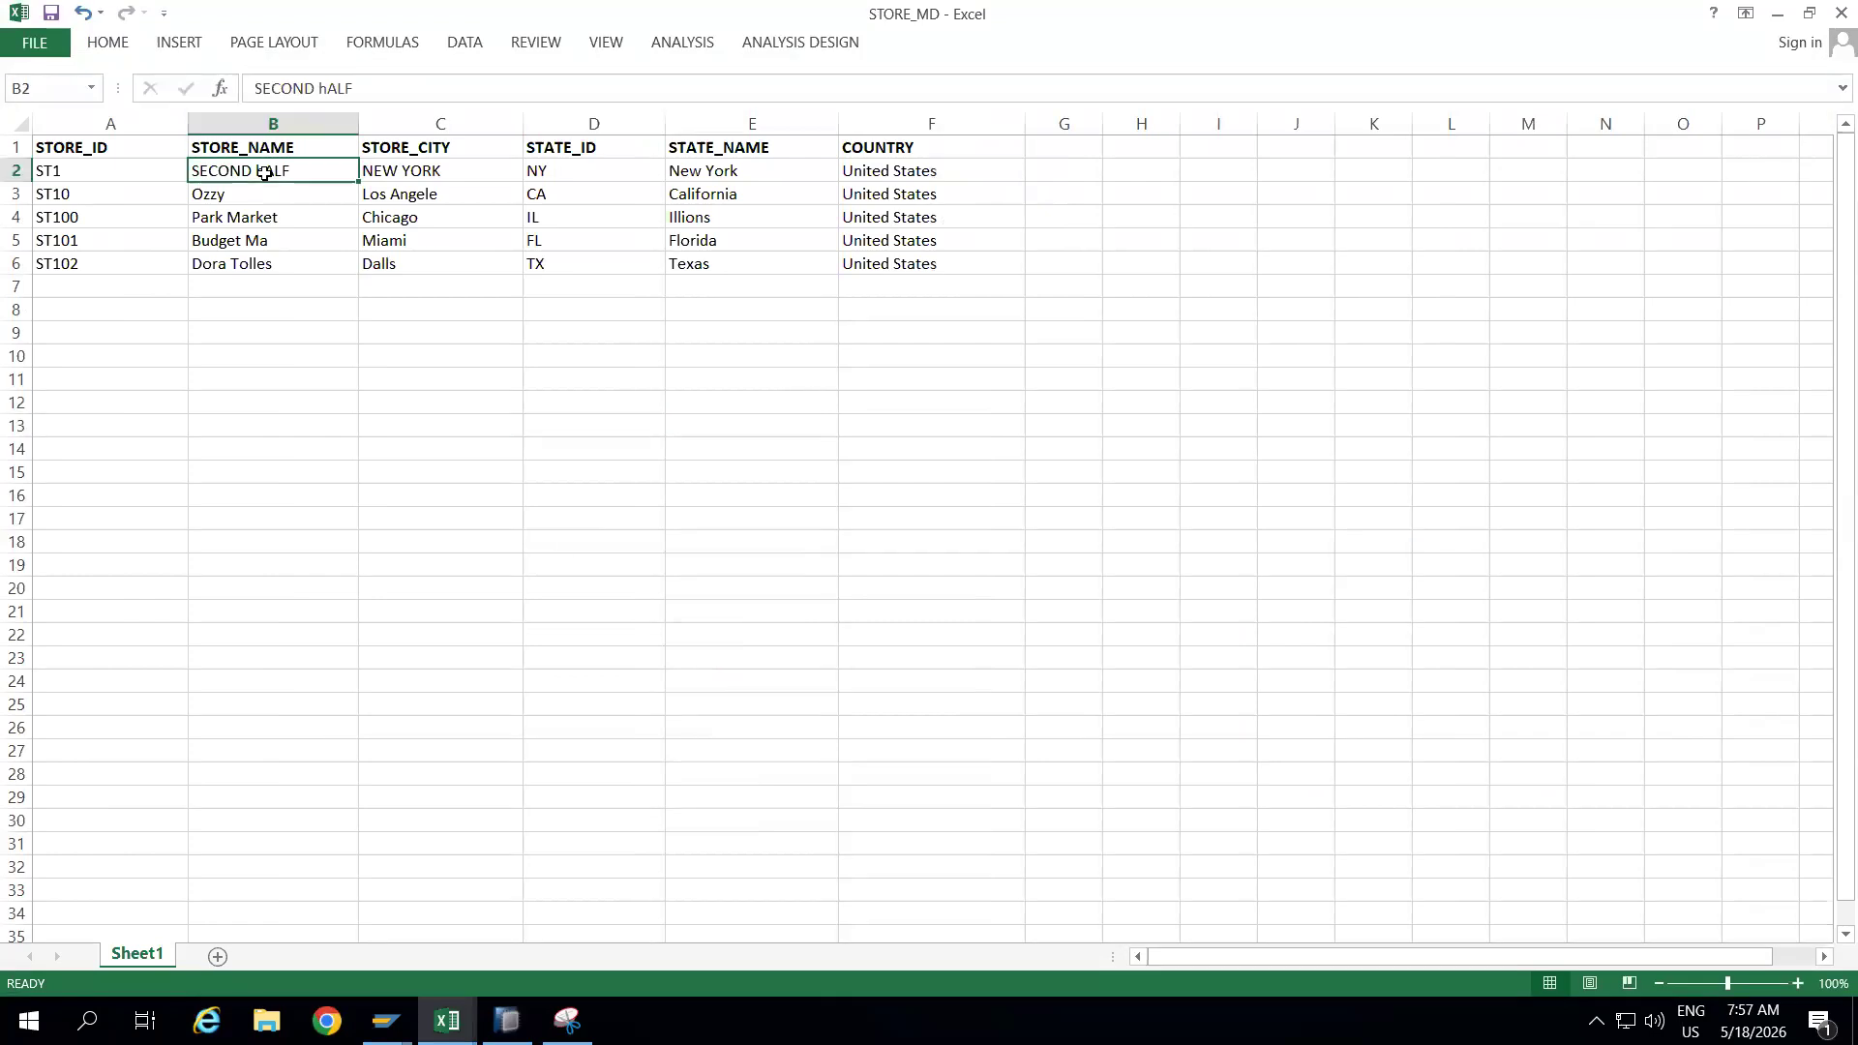
left_click(425, 172)
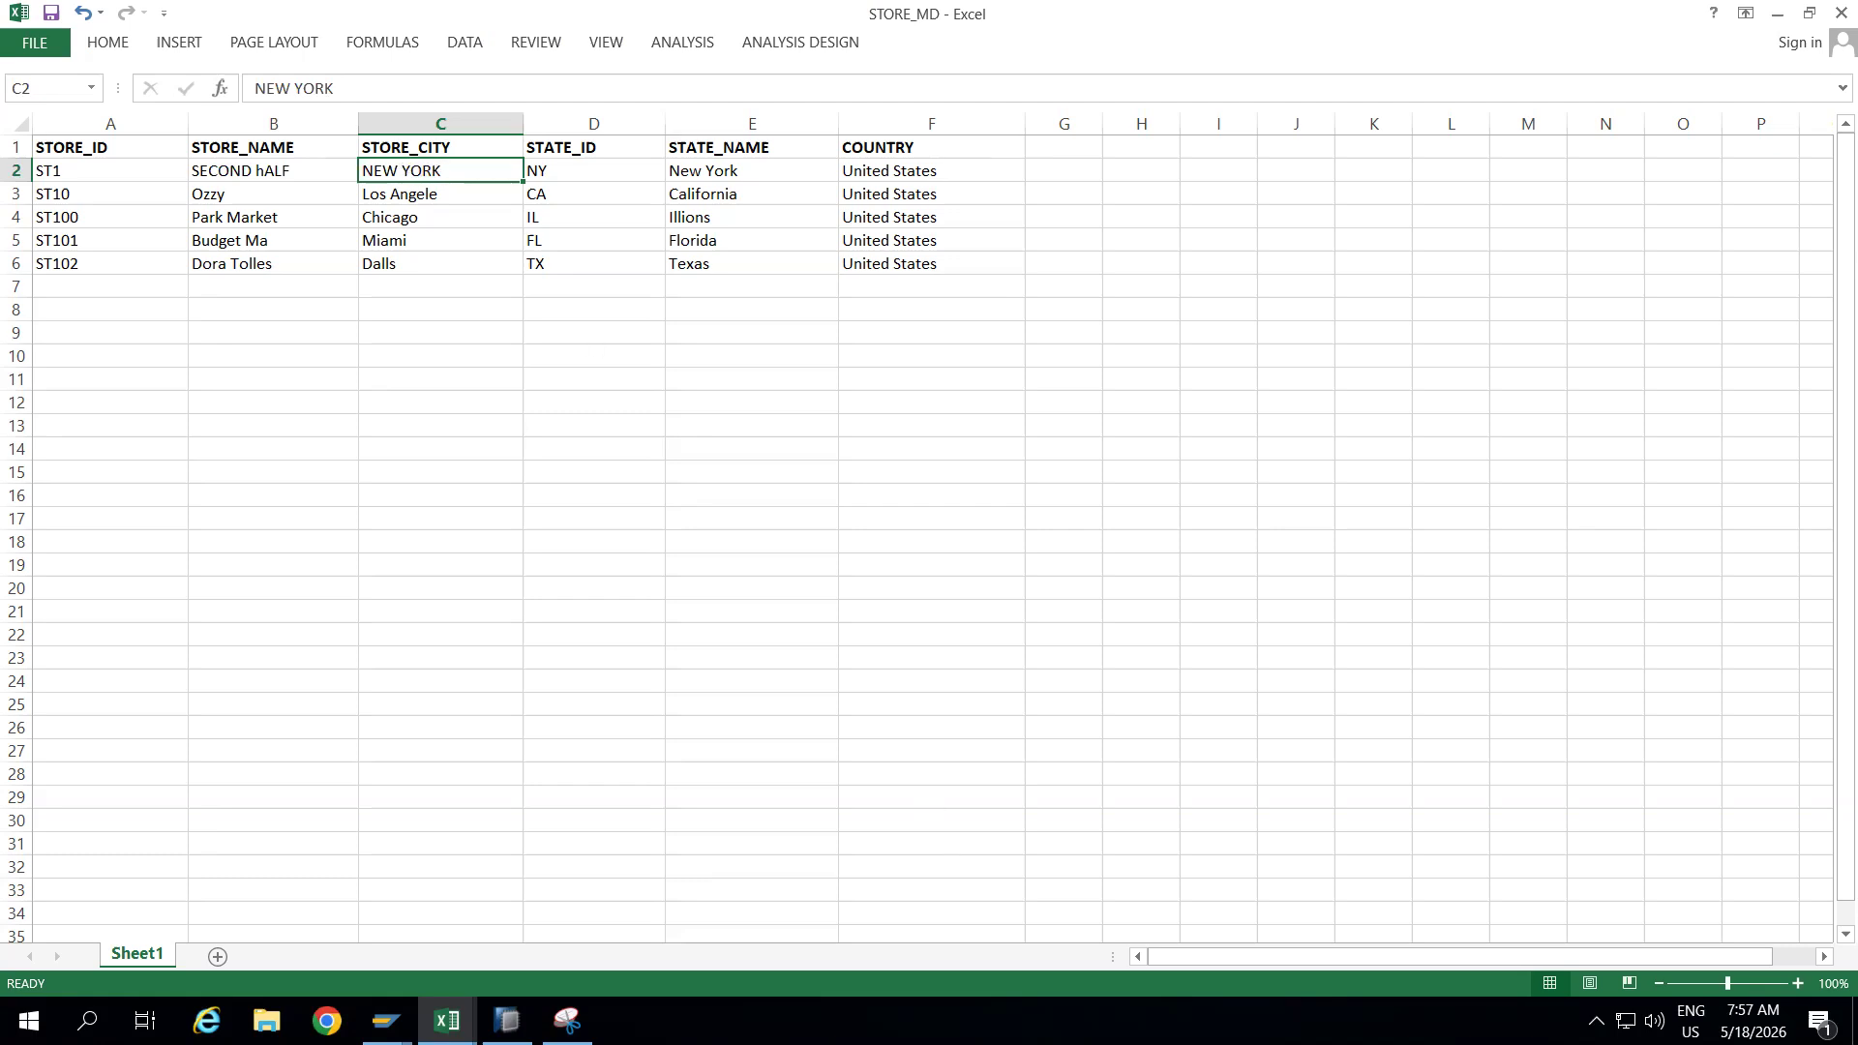
key("alt+Tab")
left_click_drag(695, 71, 1194, 89)
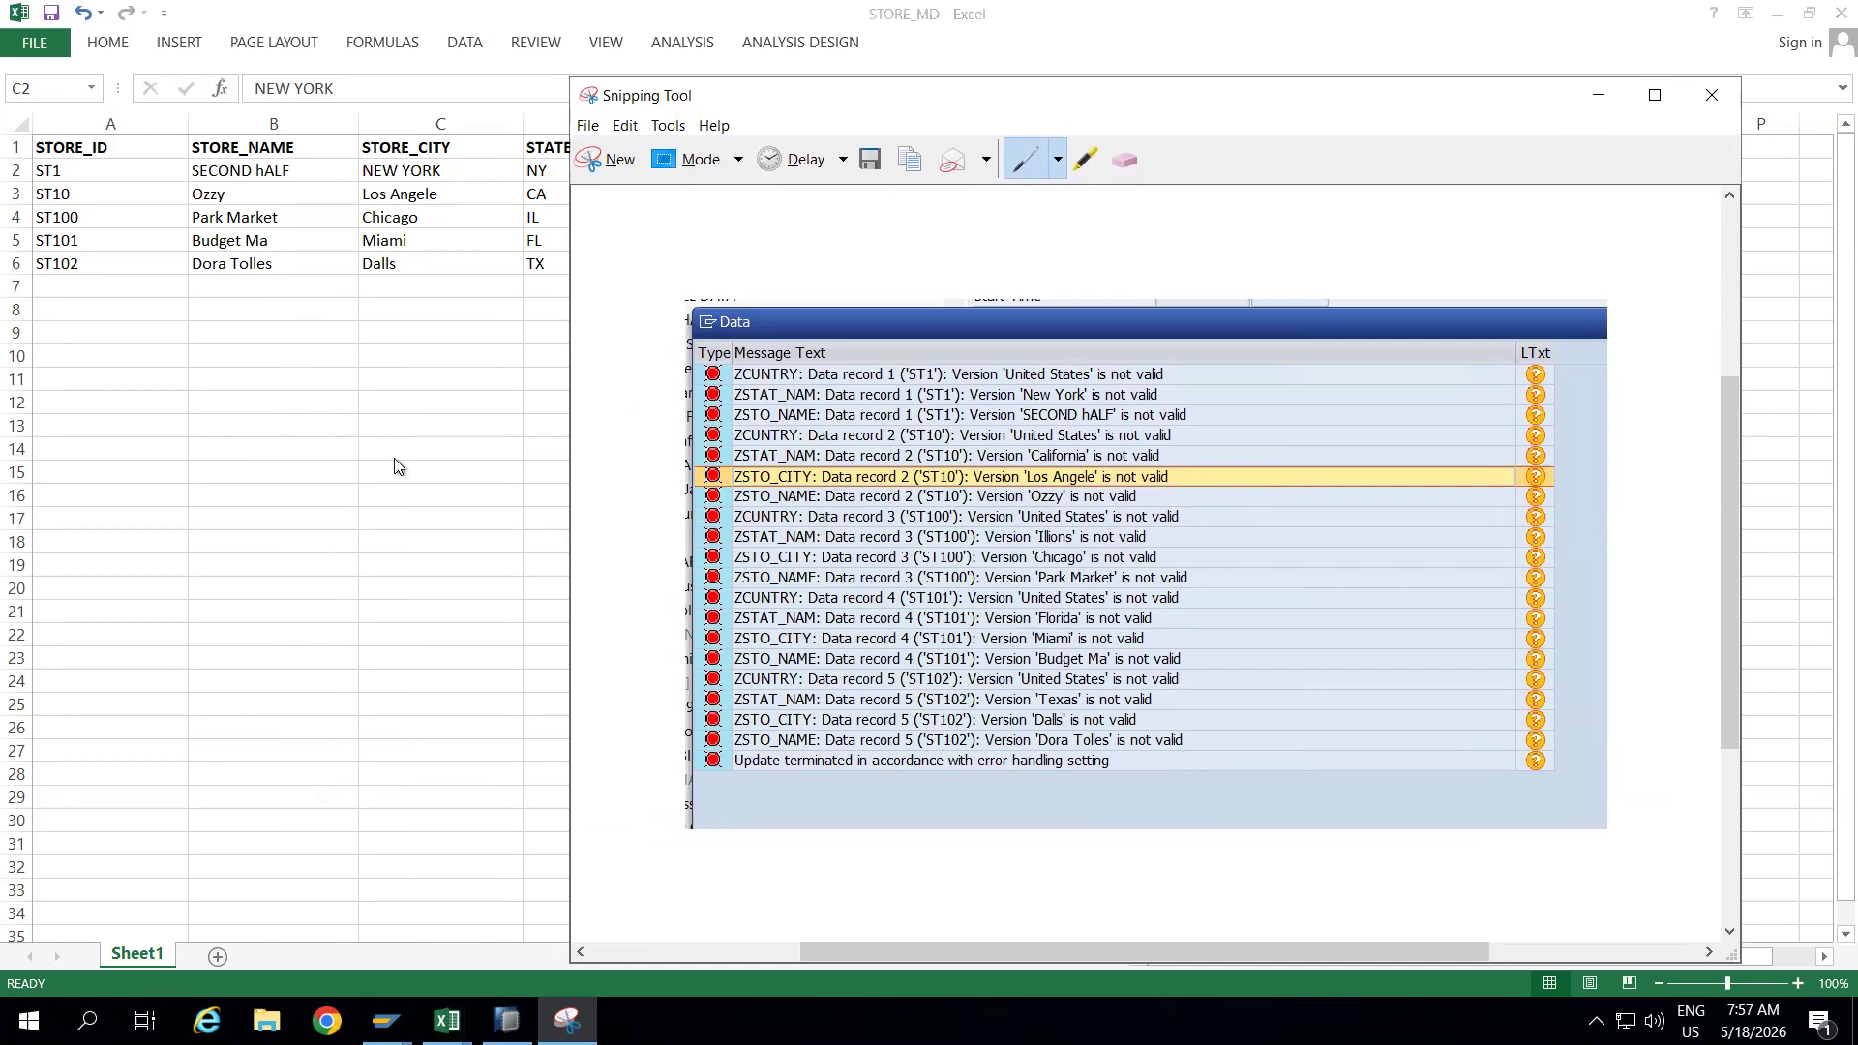
Return to the STORE_MD workbook and correct store ST1's name to SECOND HALF.
key("alt+Tab")
left_click(115, 172)
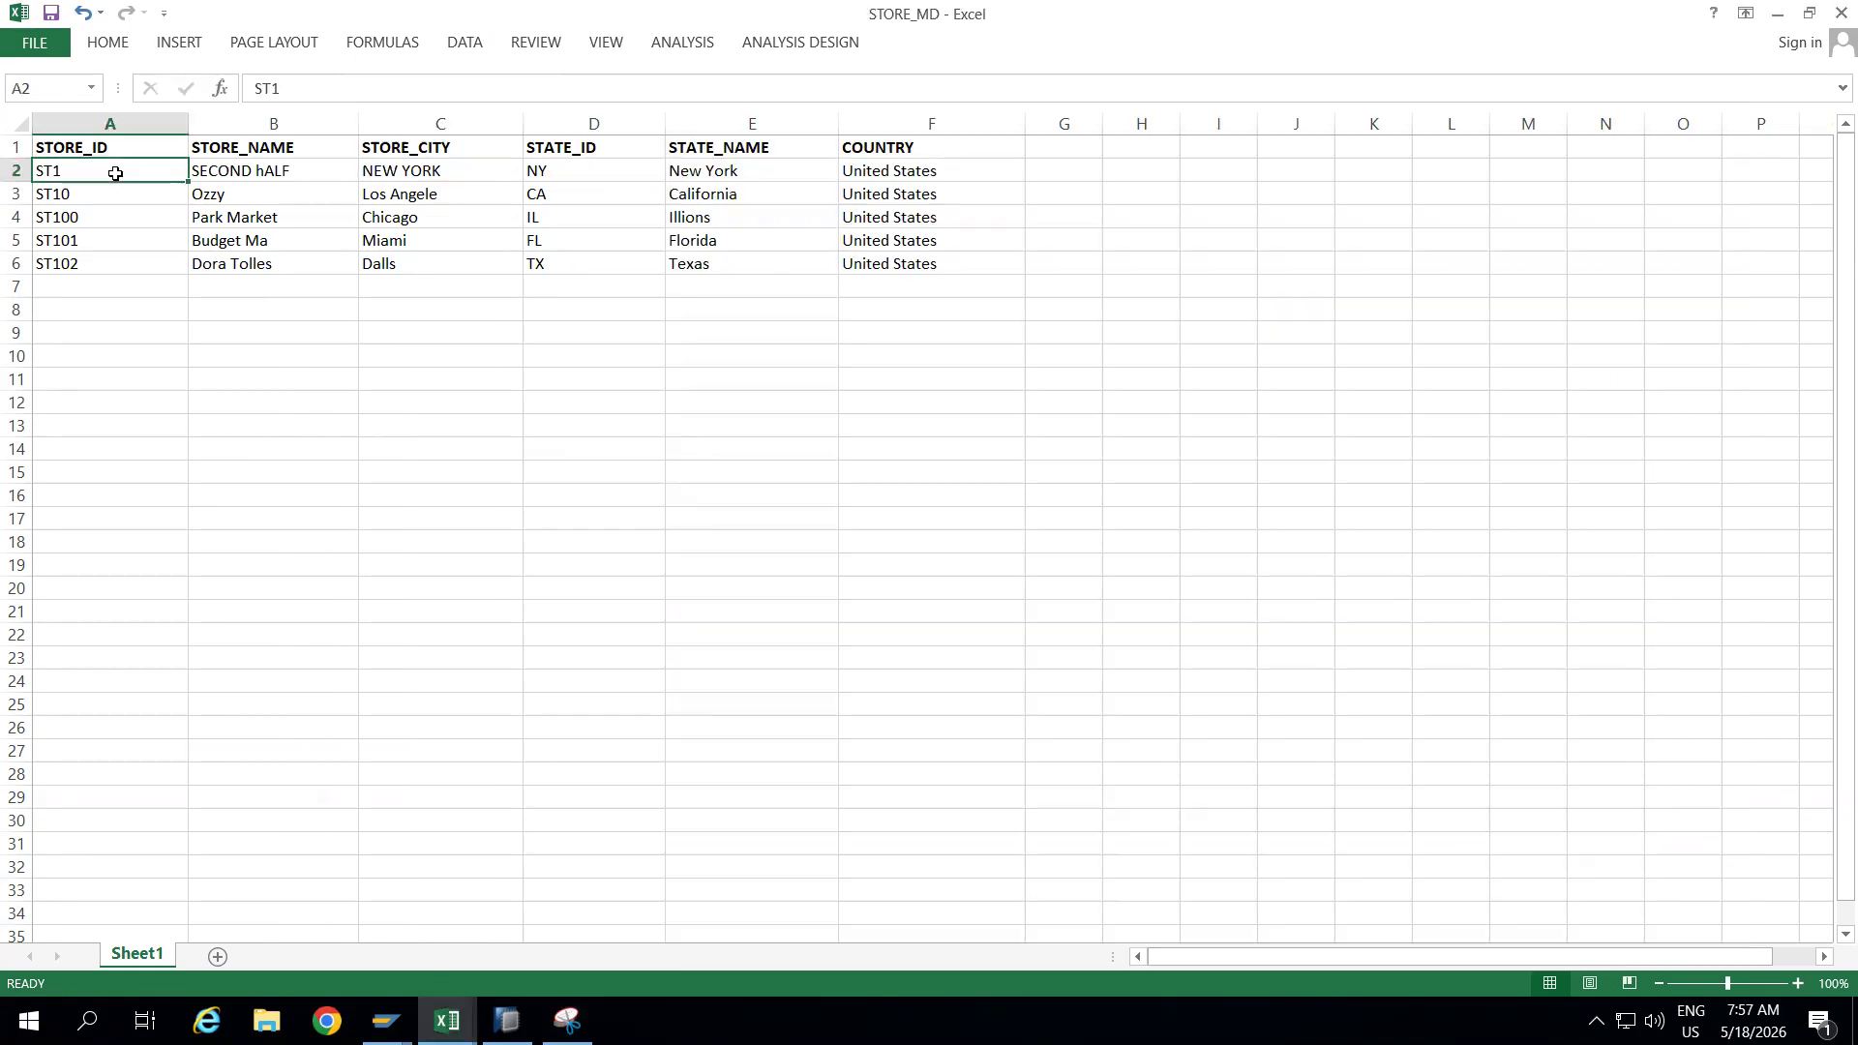
left_click(292, 172)
double_click(291, 172)
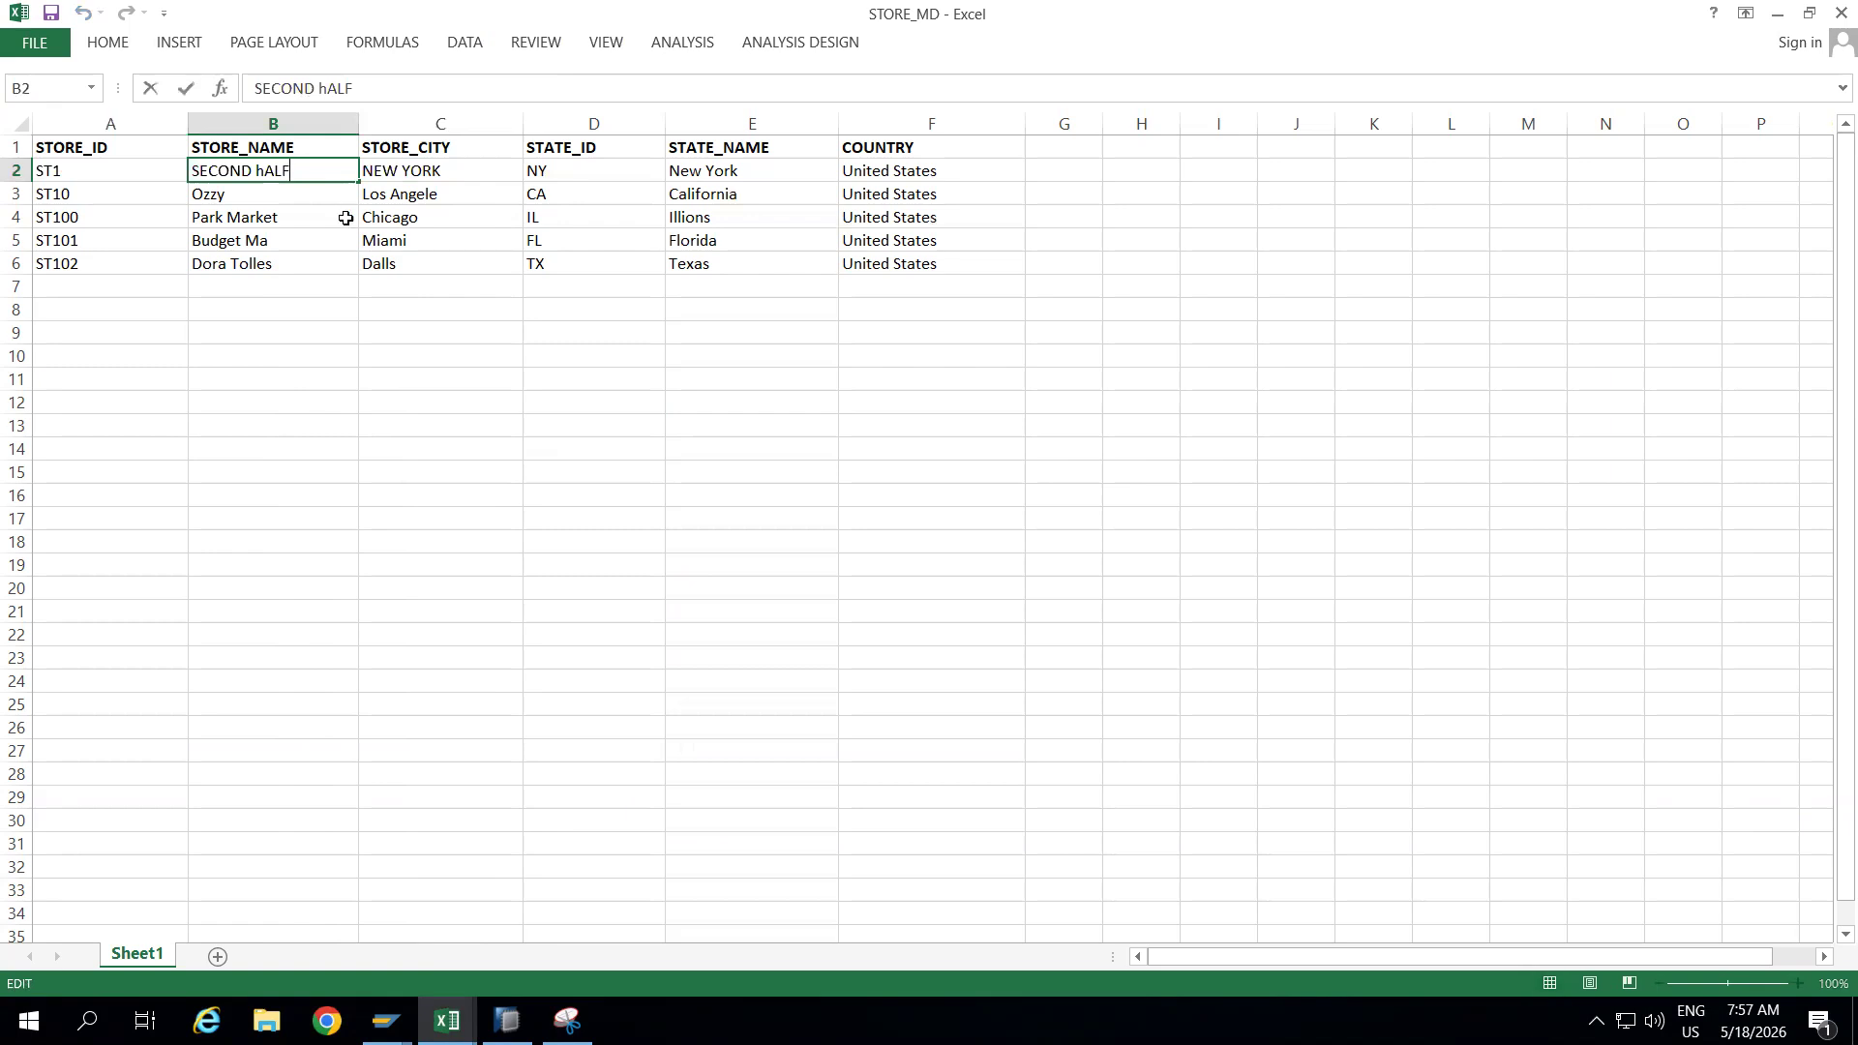
key("BackSpace")
key("BackSpace")
key("BackSpace")
key("BackSpace")
type("HA")
Change the store names to OZZY for ST10 and PARK MARKEY for ST100.
left_click(266, 196)
type("OZZY")
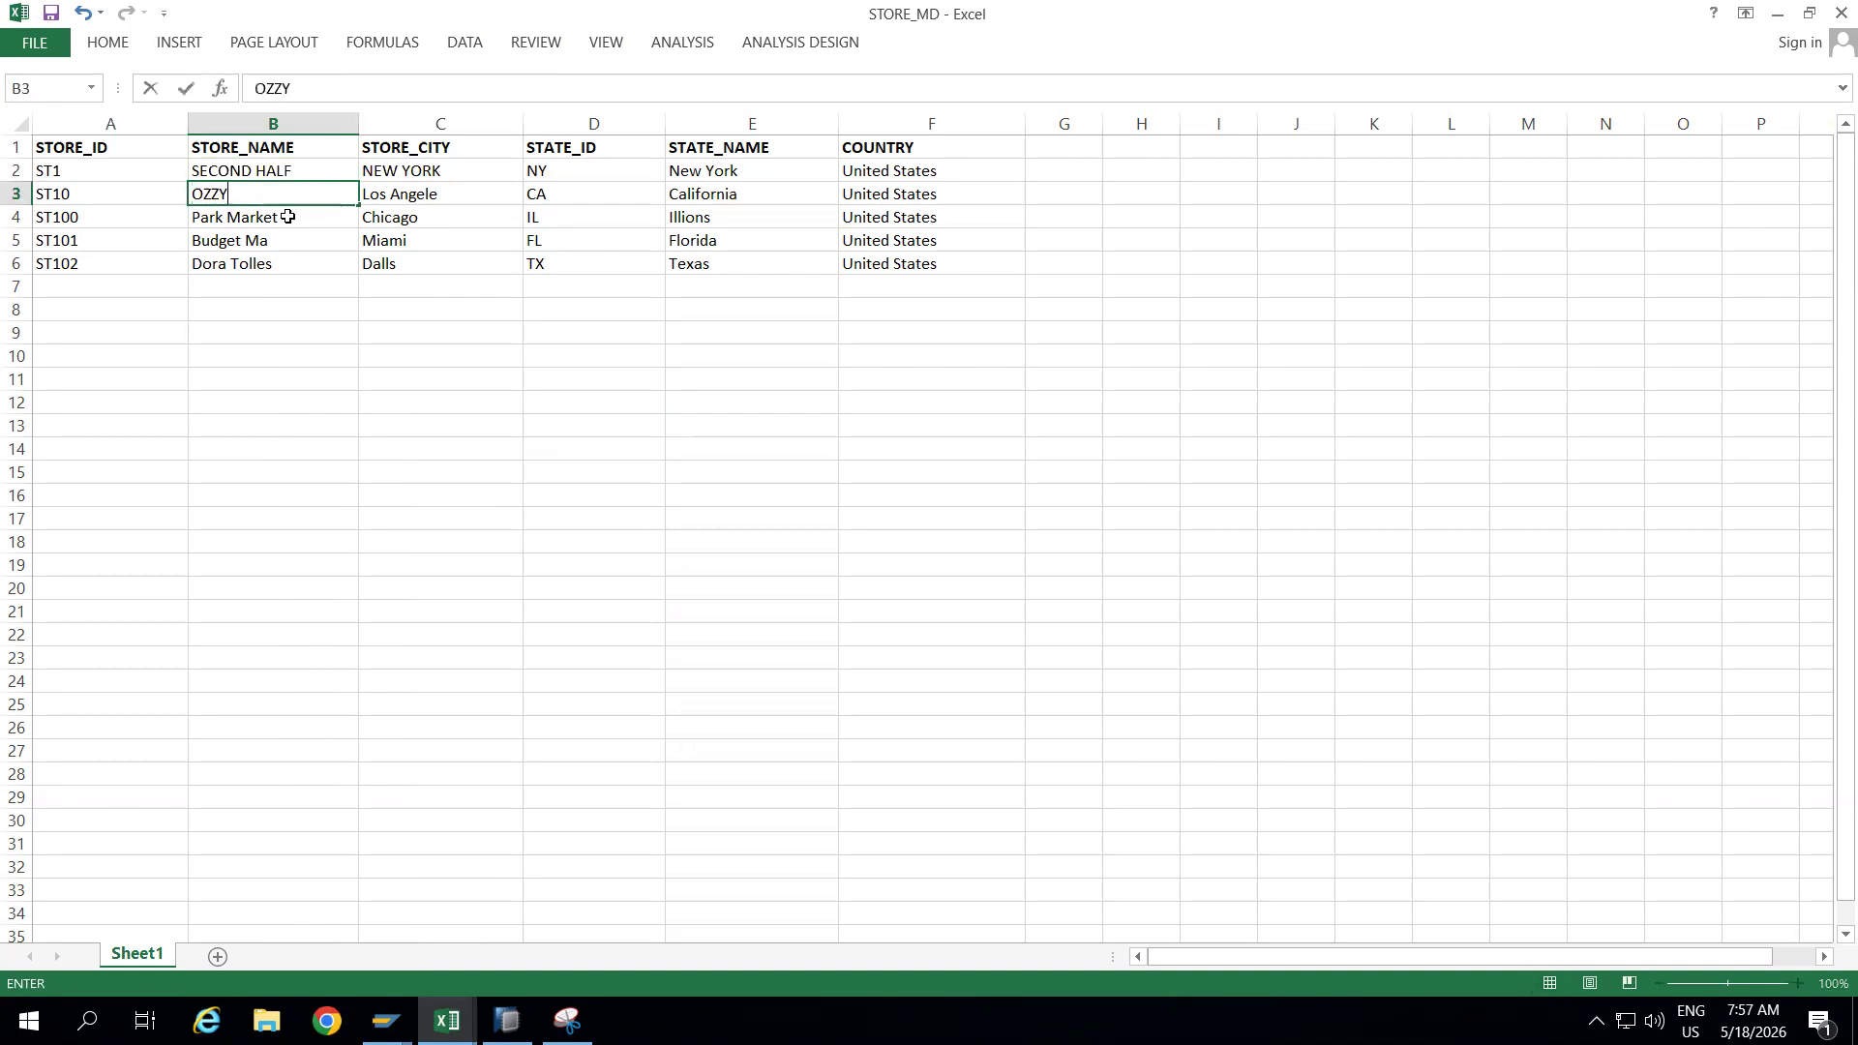
left_click(287, 216)
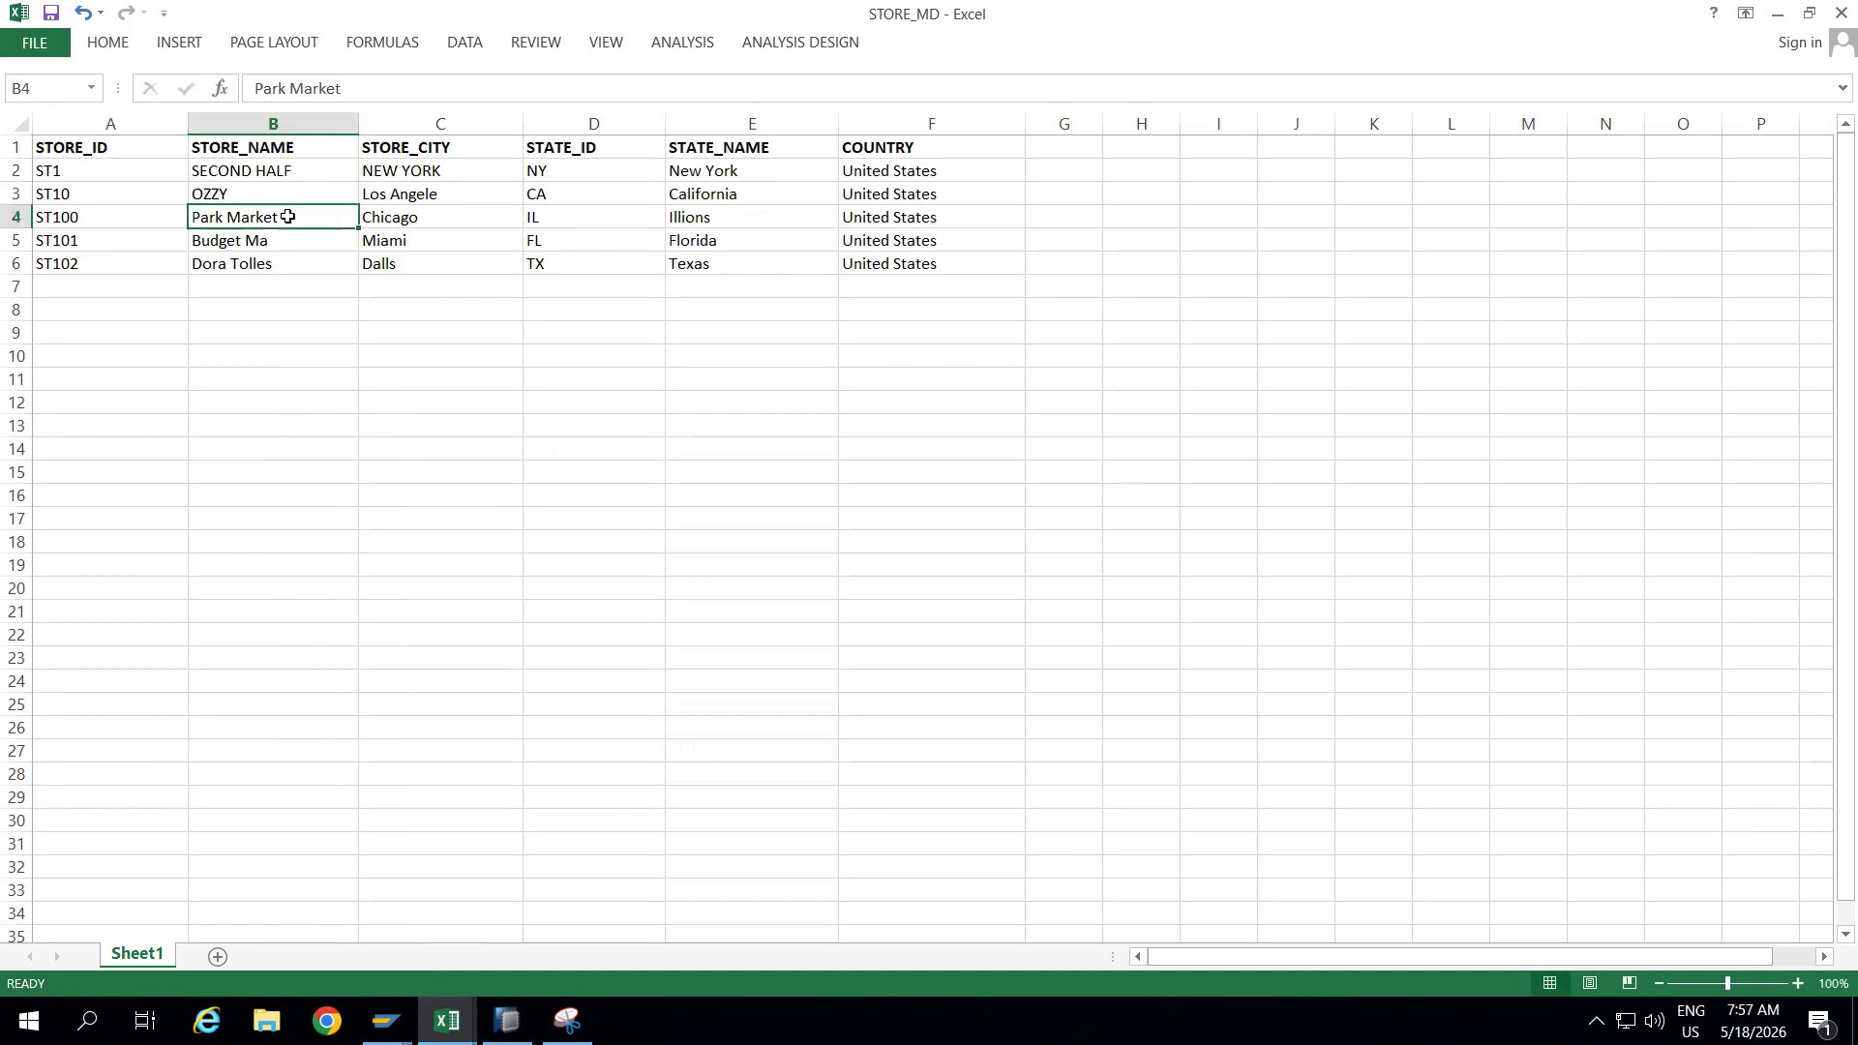
type("PARK MARKEY")
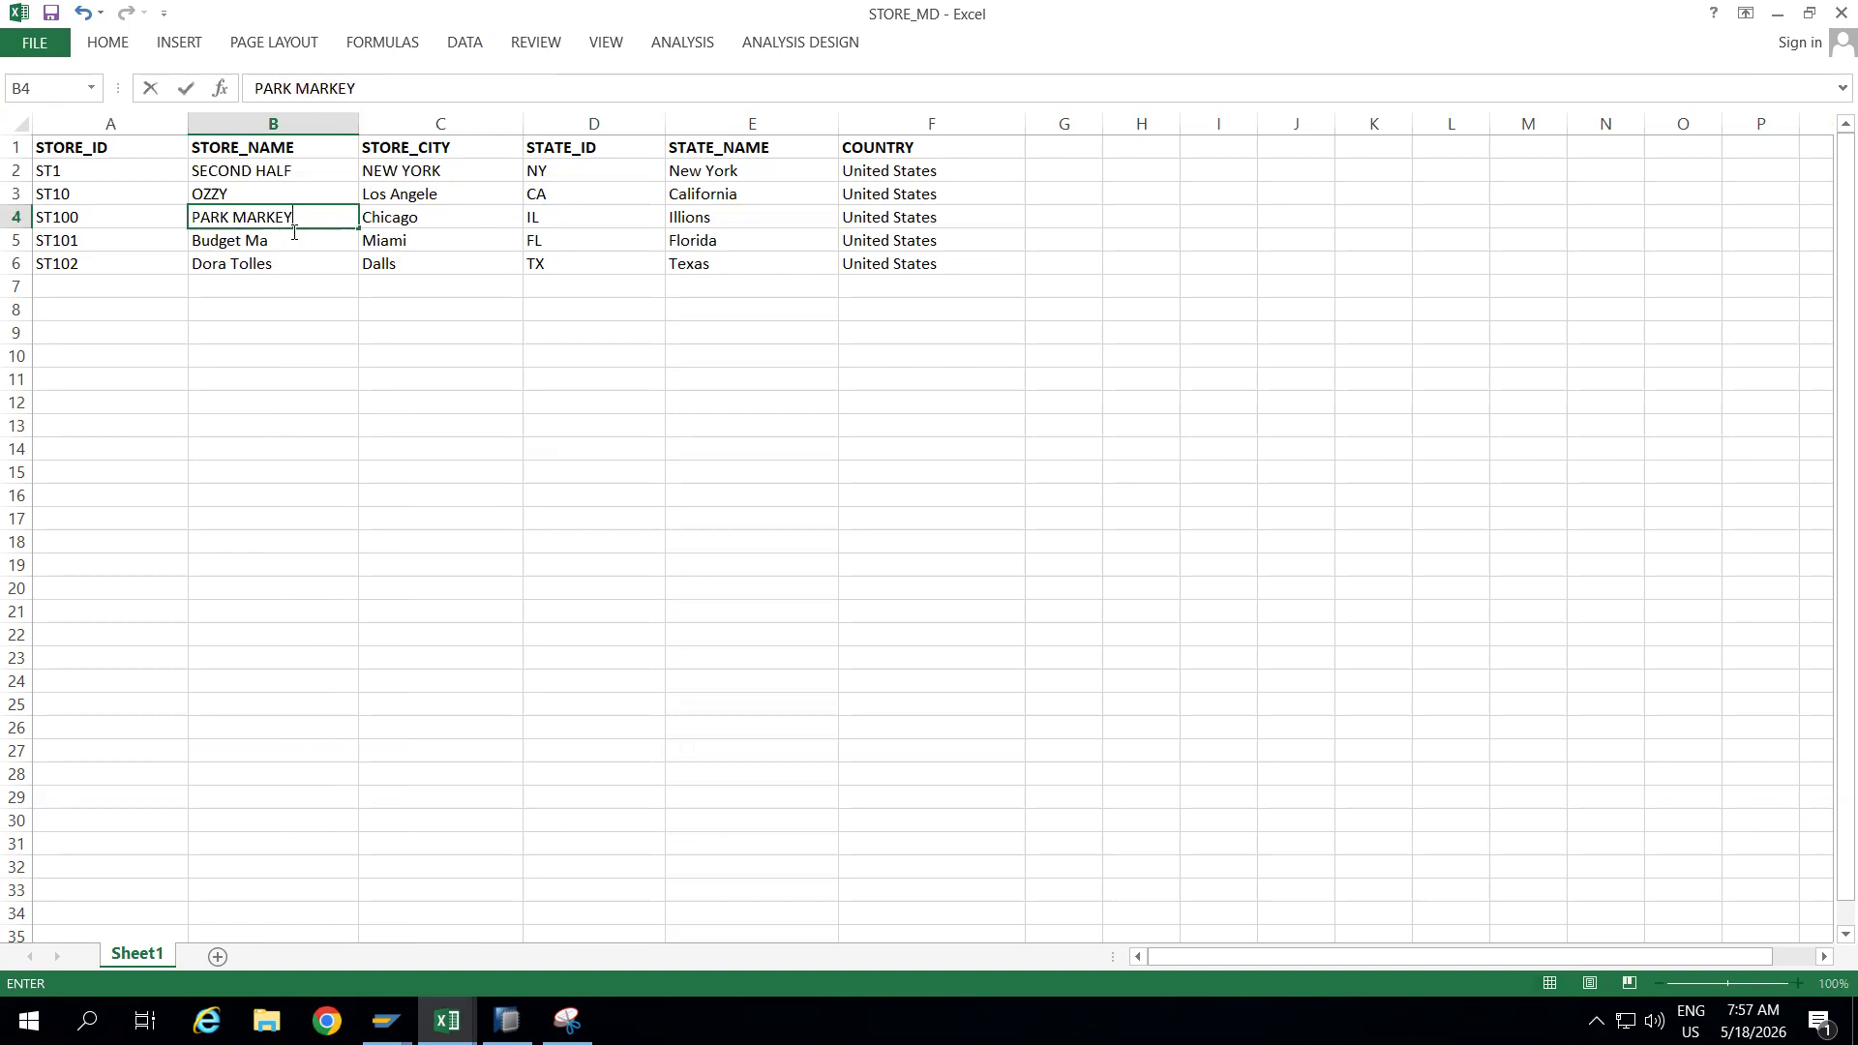
Change the store names to BUDGET MA for ST101 and DORA for ST102.
left_click(292, 245)
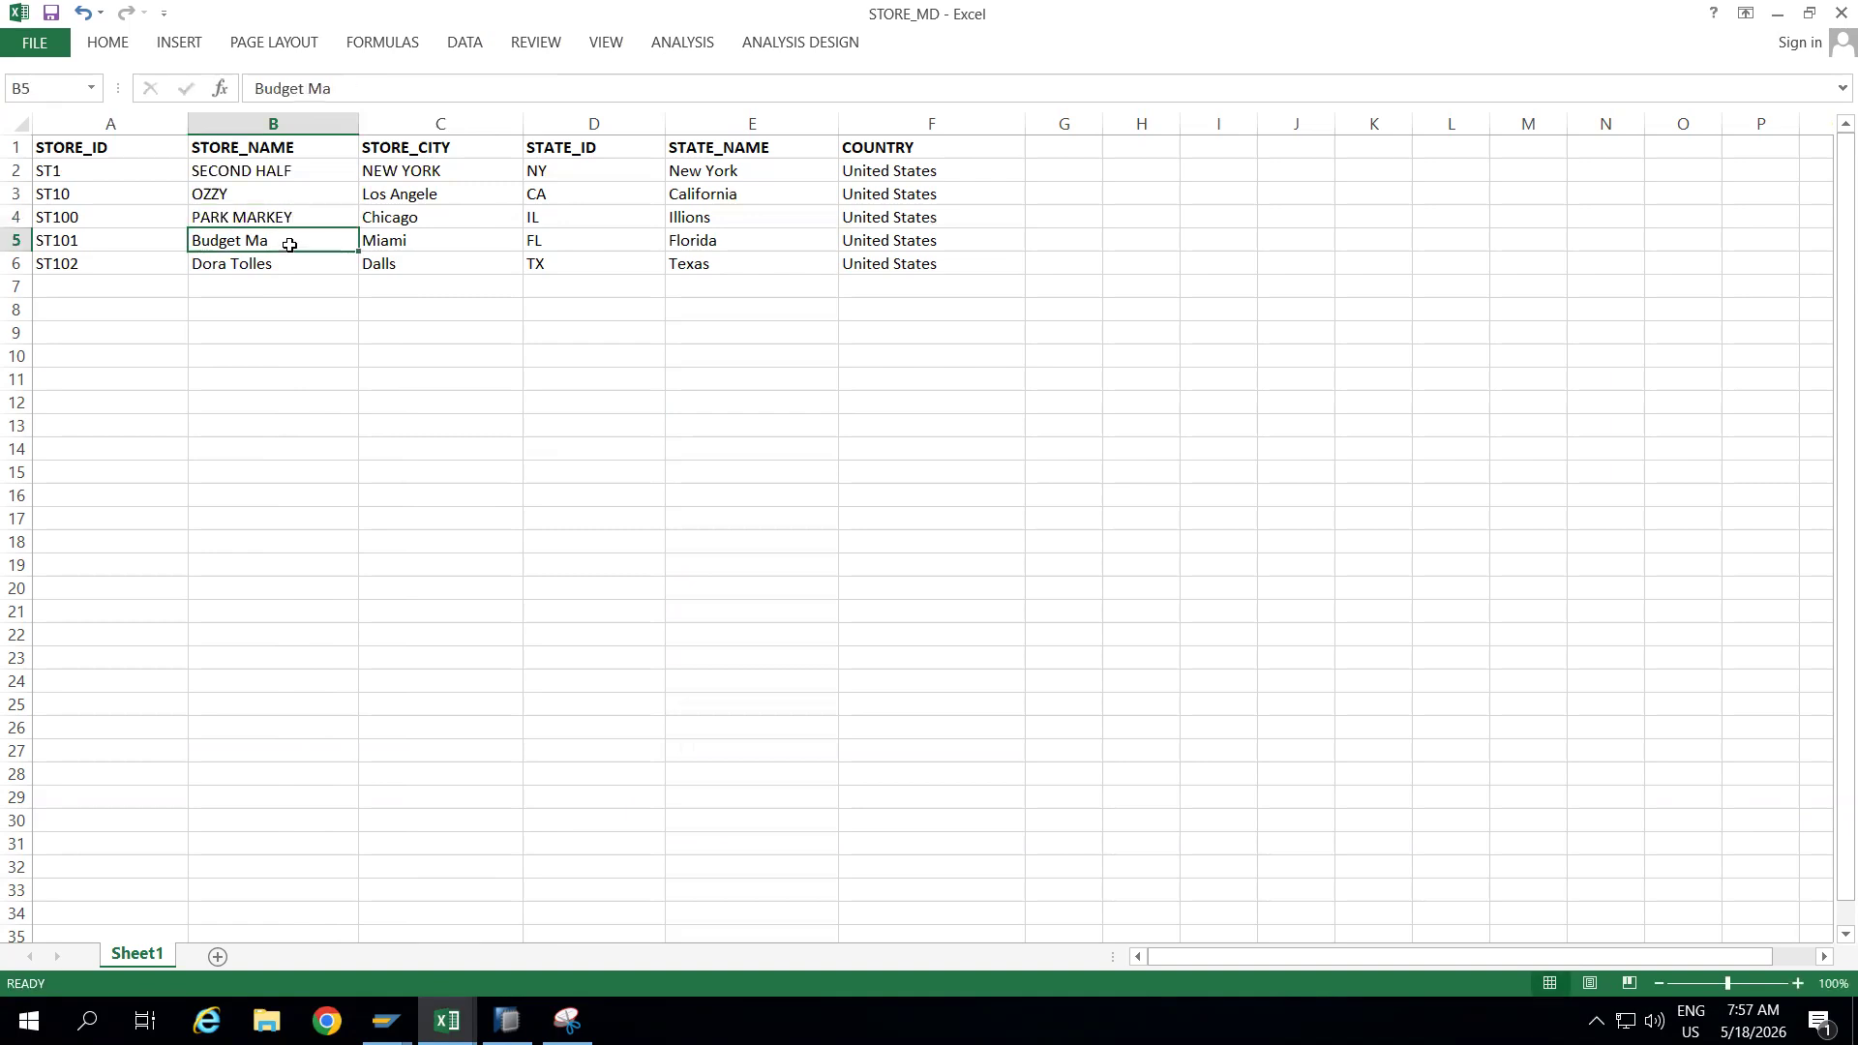
type("BUDGEY")
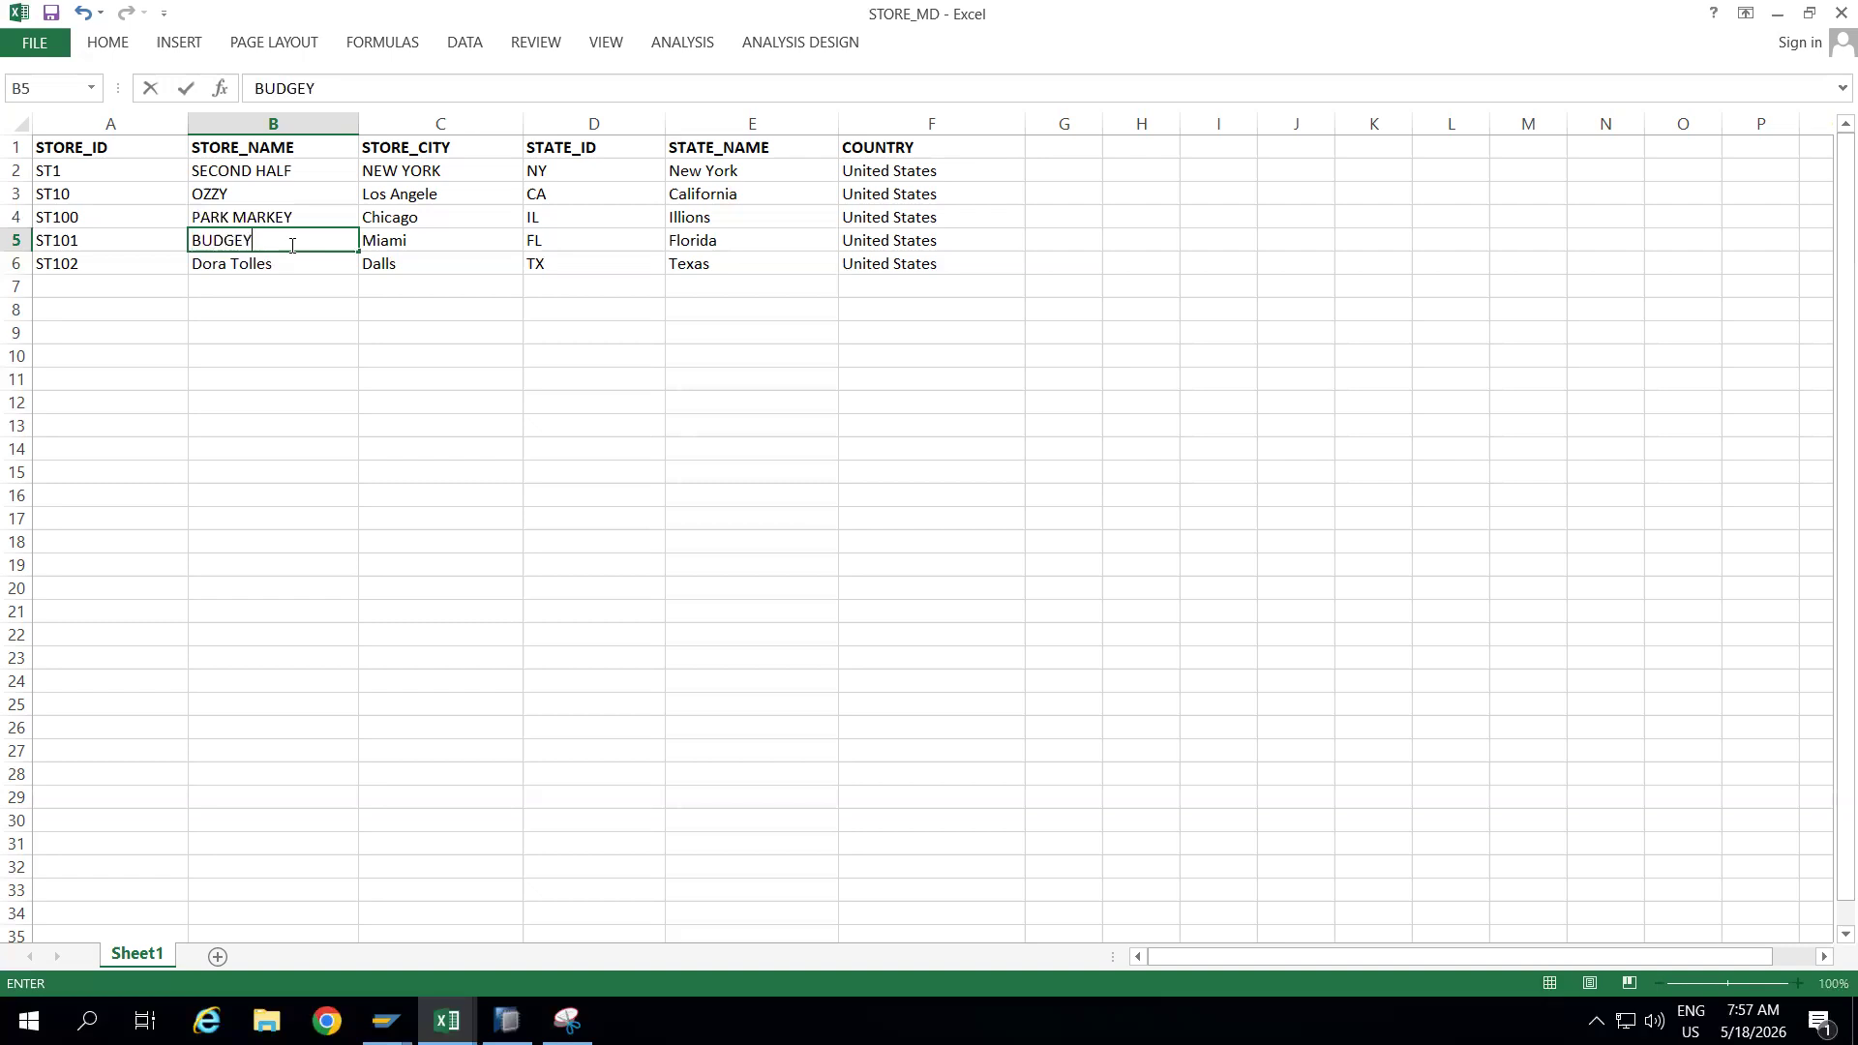
key("BackSpace")
type("T MA")
left_click(289, 263)
type("D")
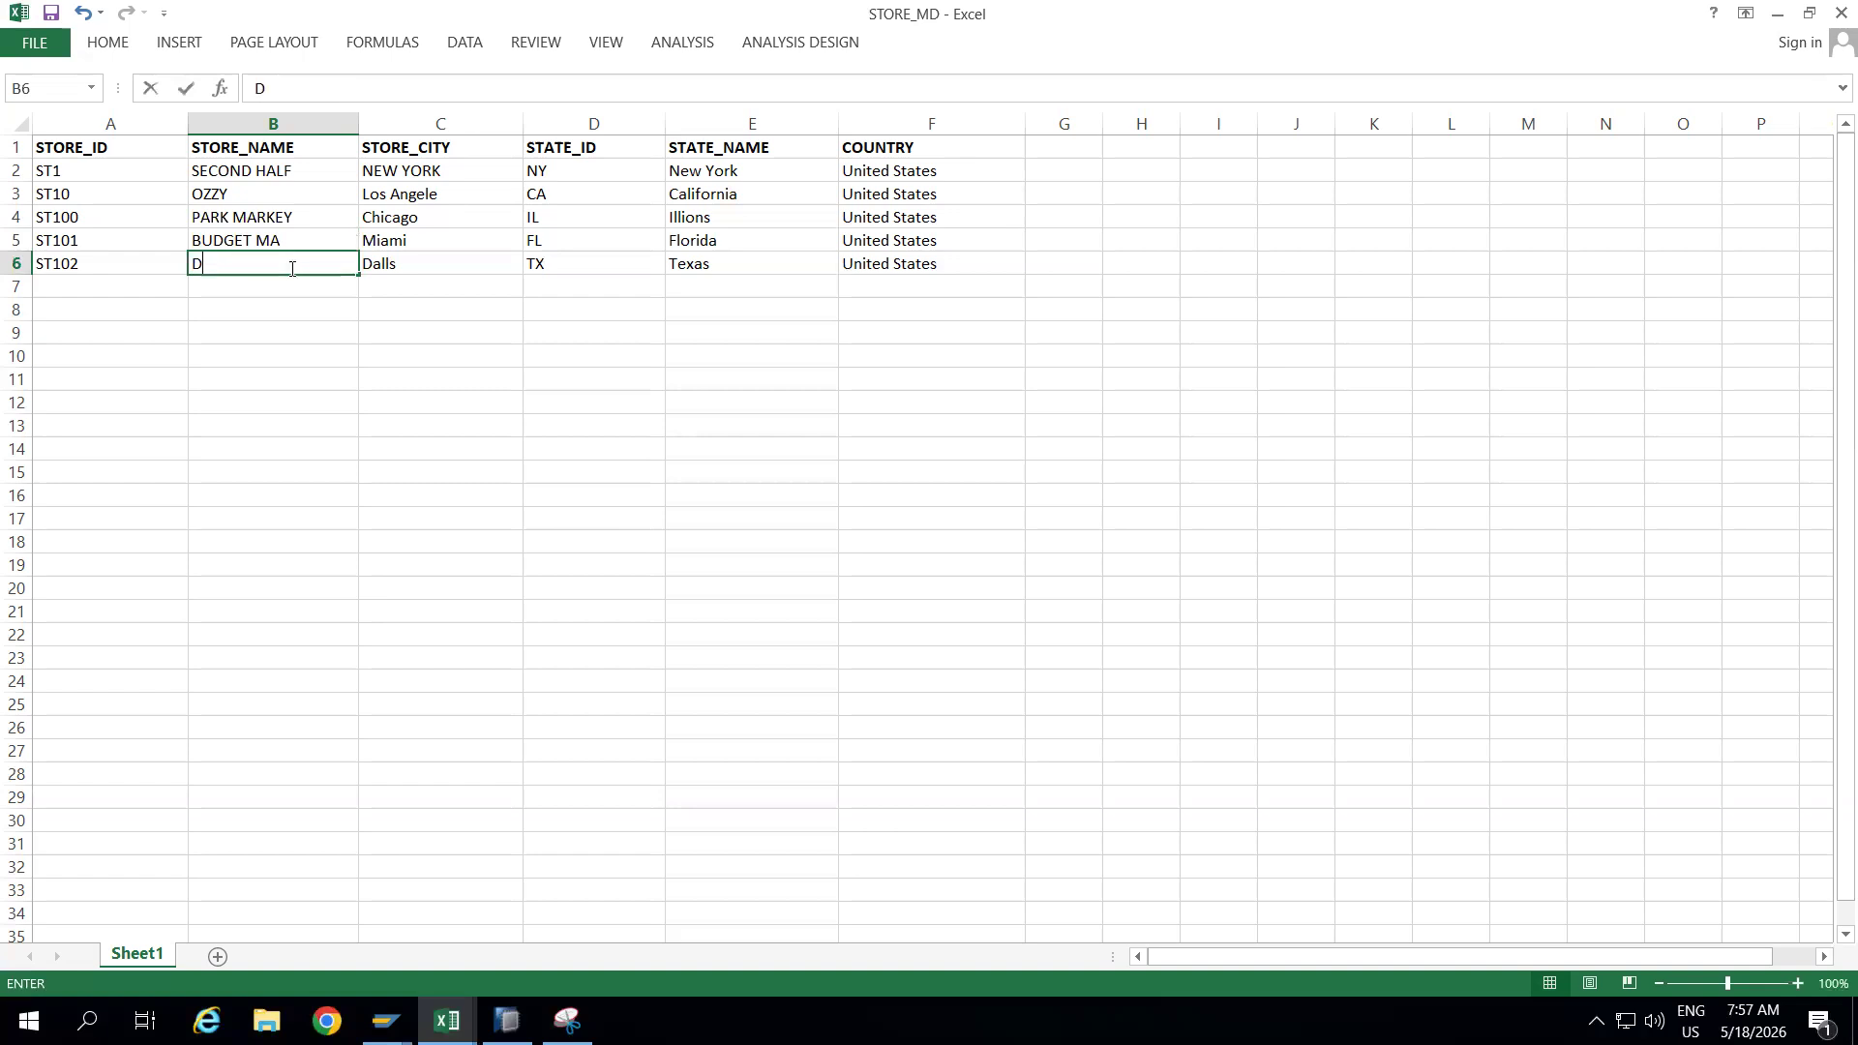
type("ORA")
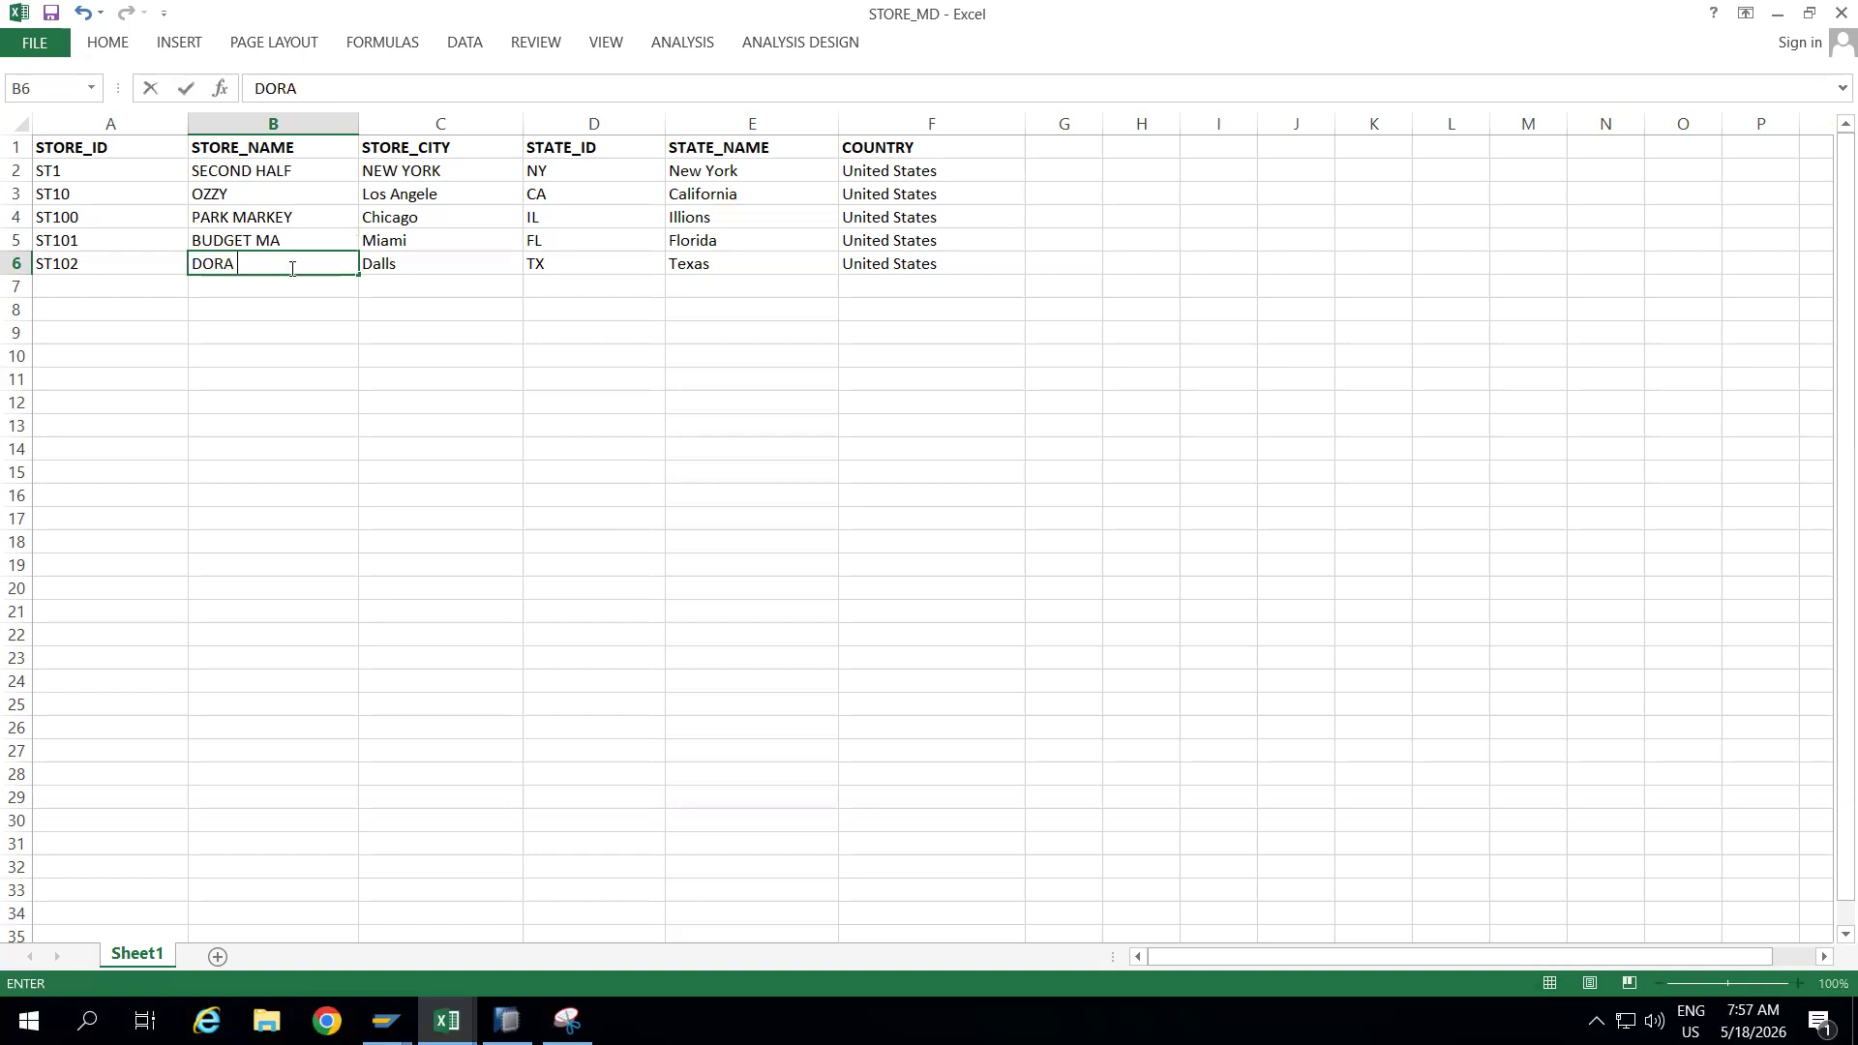
left_click(287, 329)
Change the store cities to DALLAS for ST102, MIAMI for ST101 and CHICAGO for ST100.
left_click(406, 264)
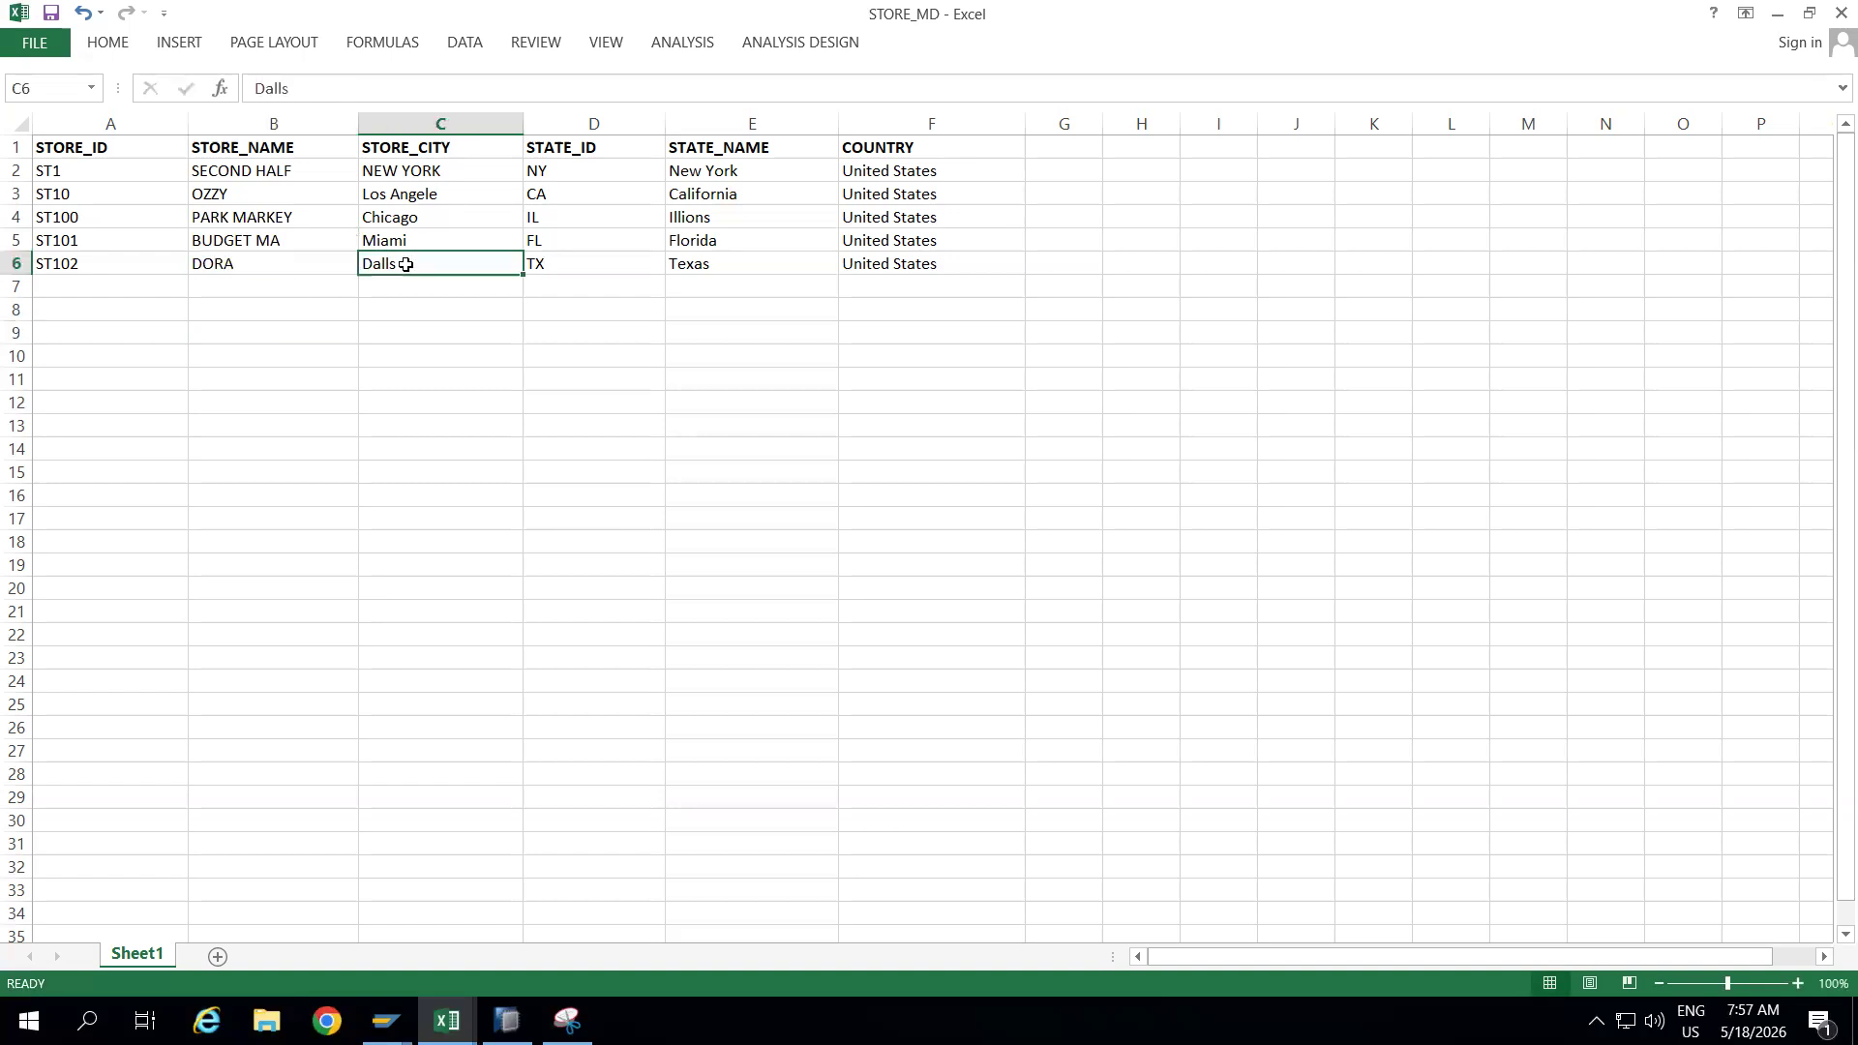
type("DALLAS")
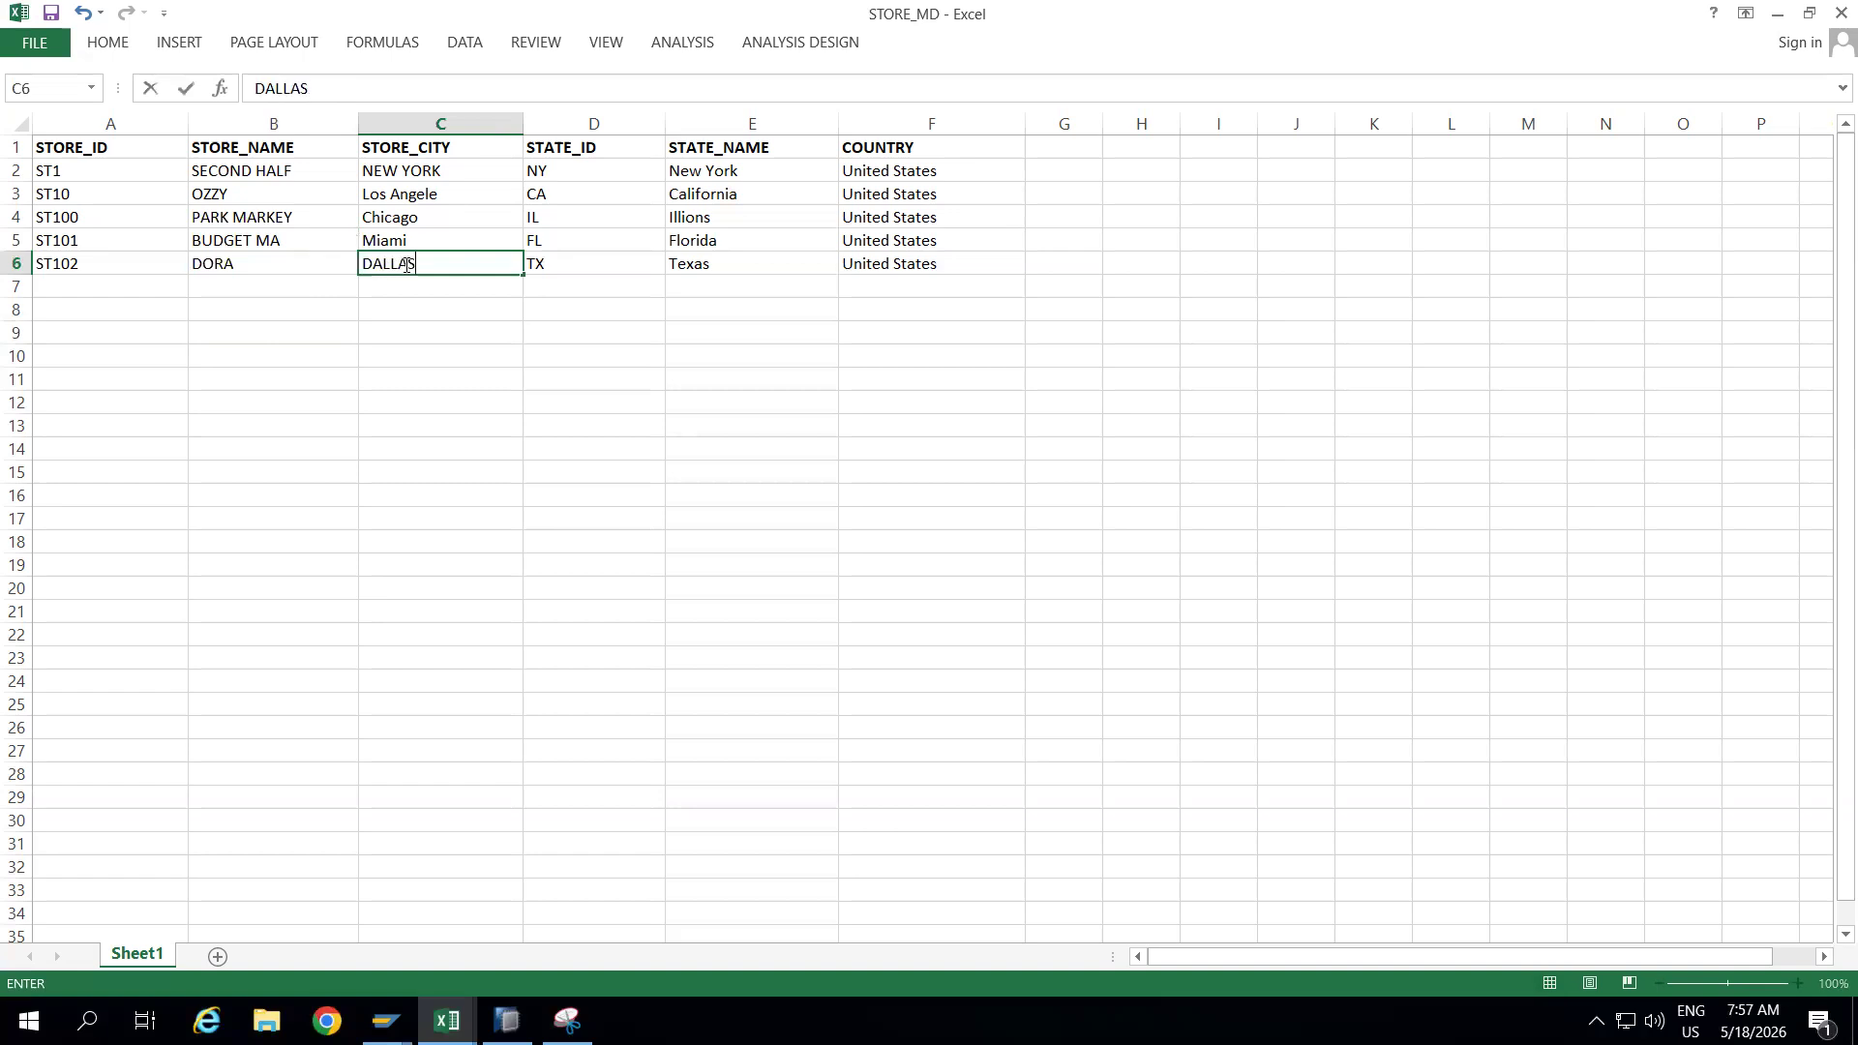
left_click(438, 239)
type("MIAMI")
left_click(433, 209)
type("CHICAGO")
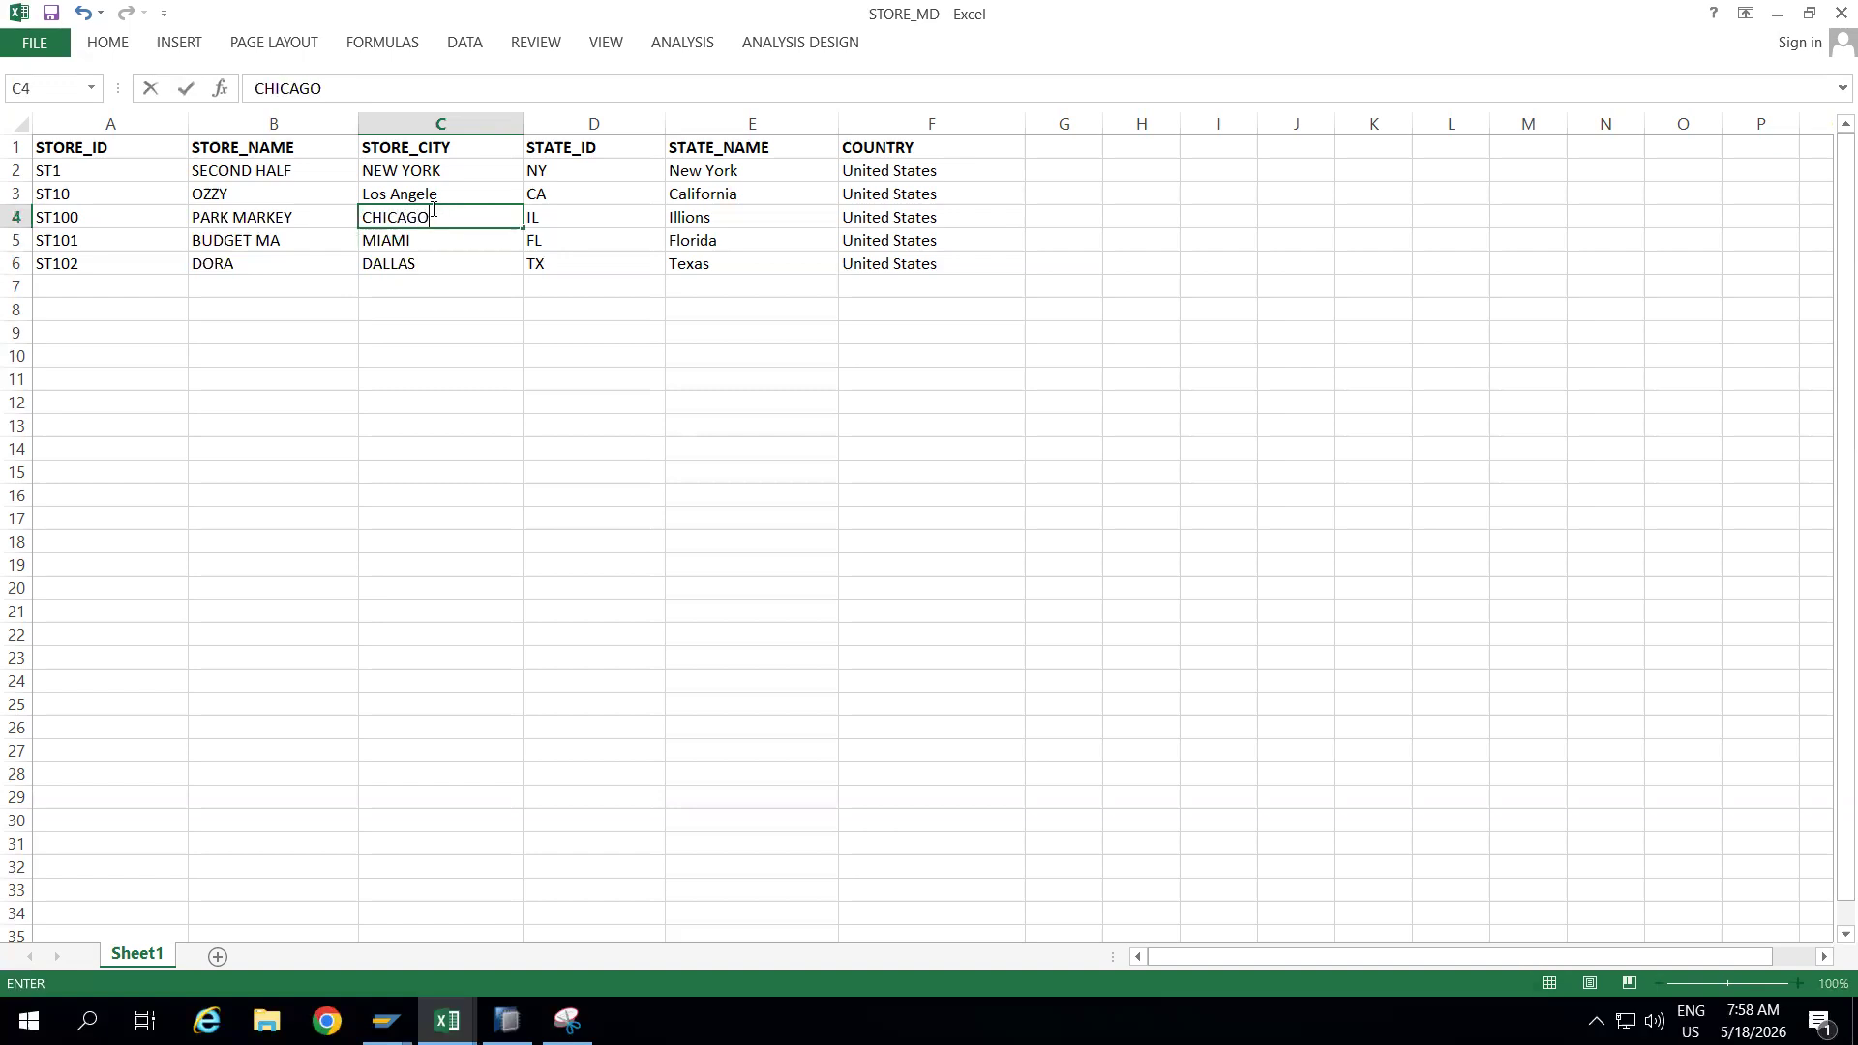
left_click(427, 287)
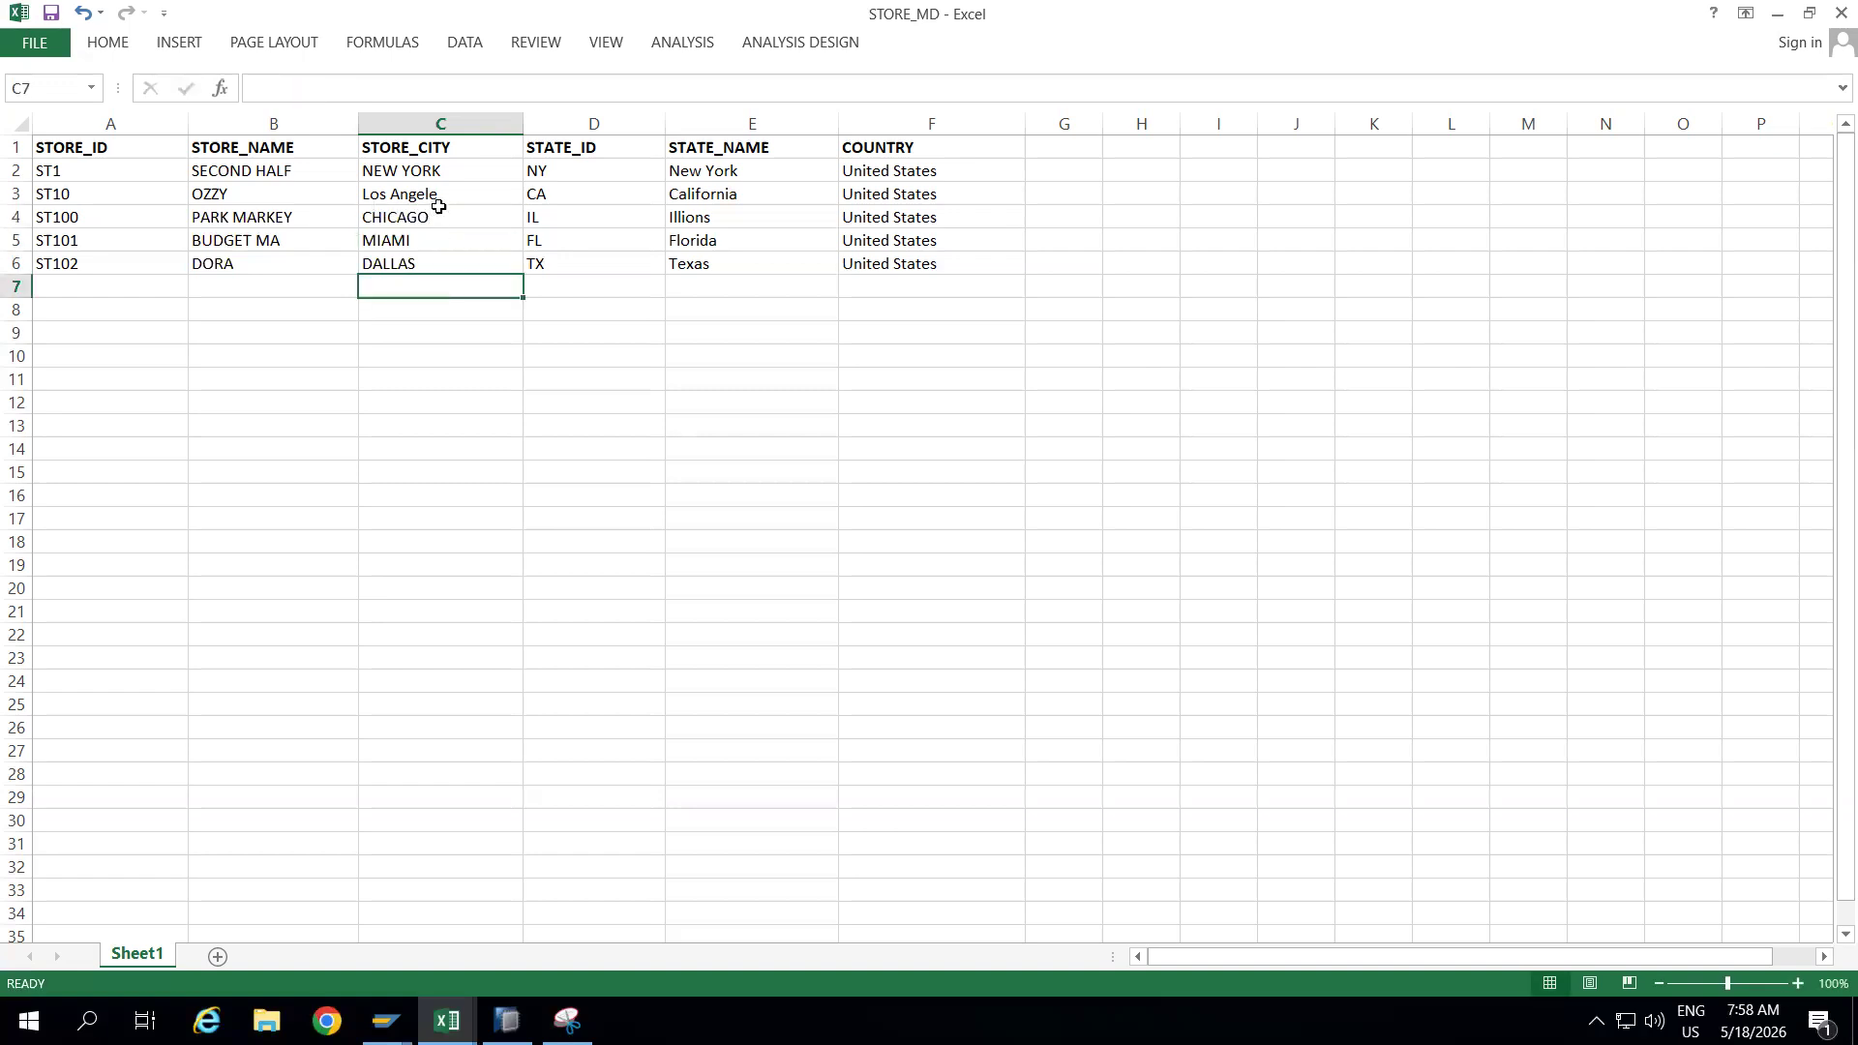
Replace store ST10's city with ANGELS.
left_click(433, 192)
type("LOS")
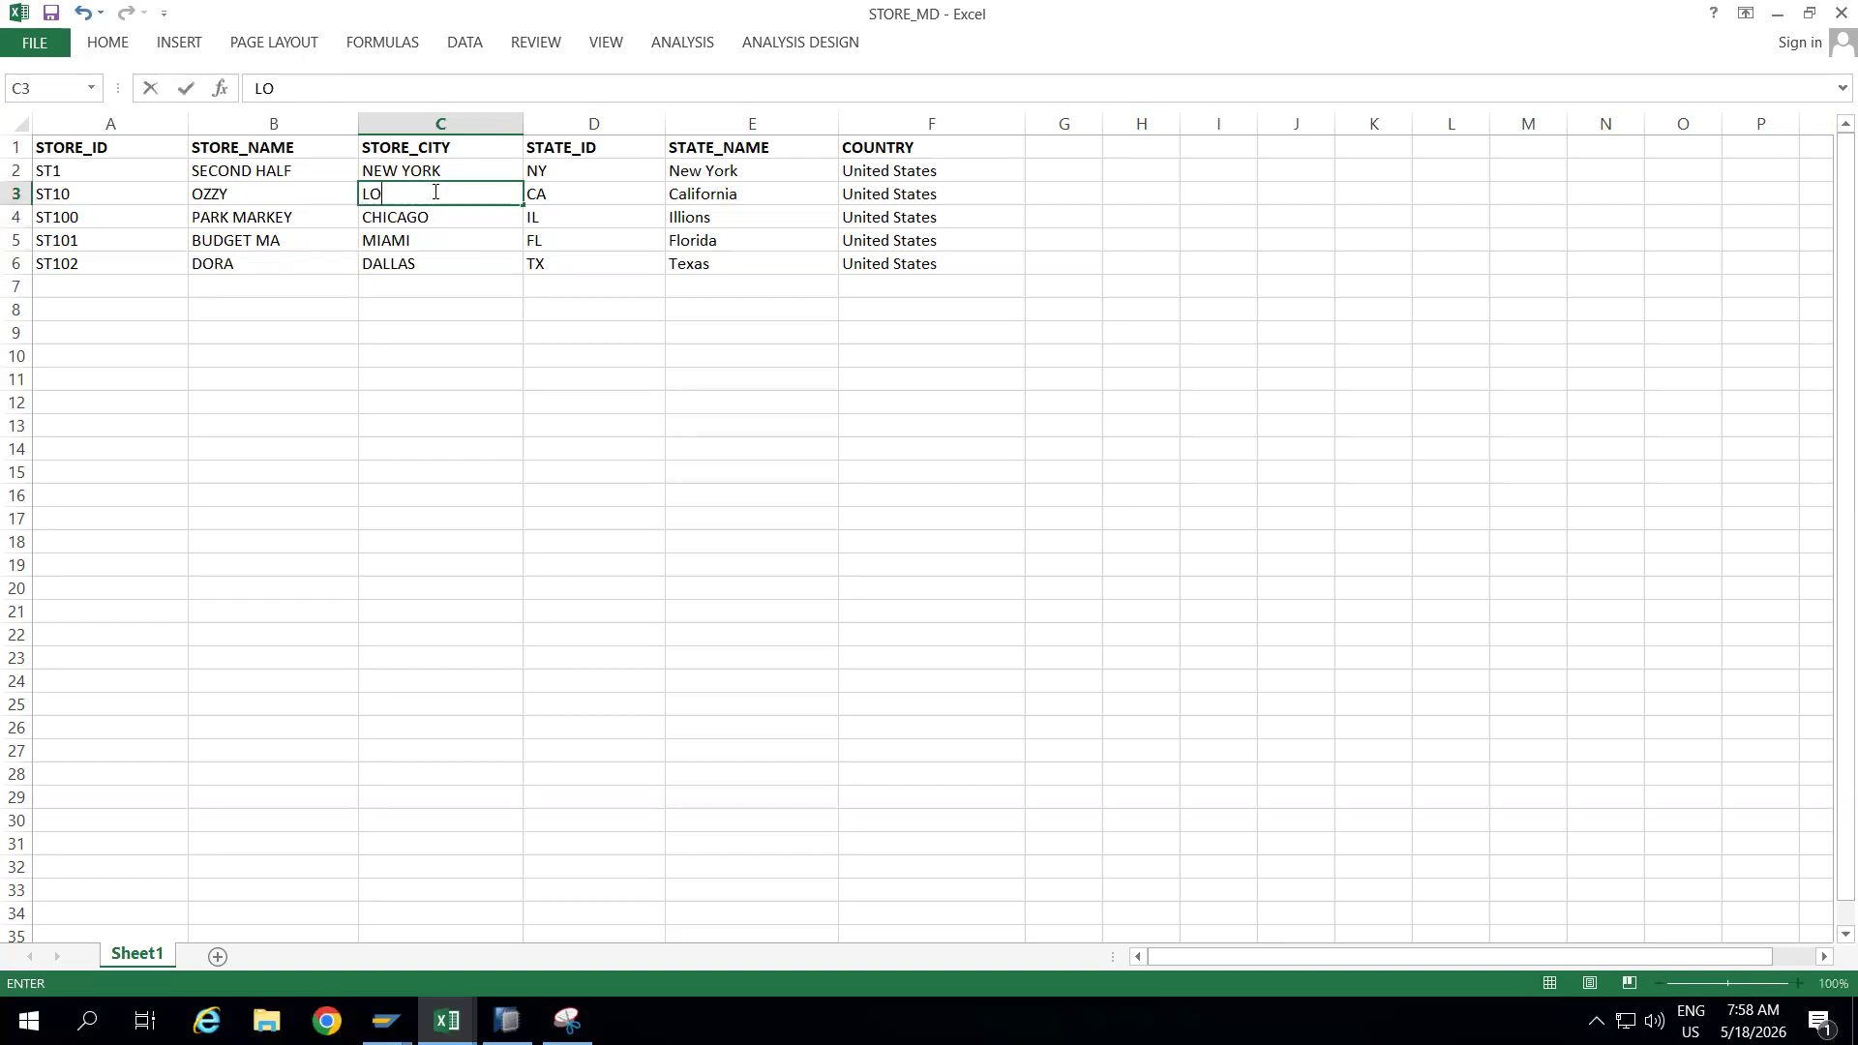
left_click(438, 299)
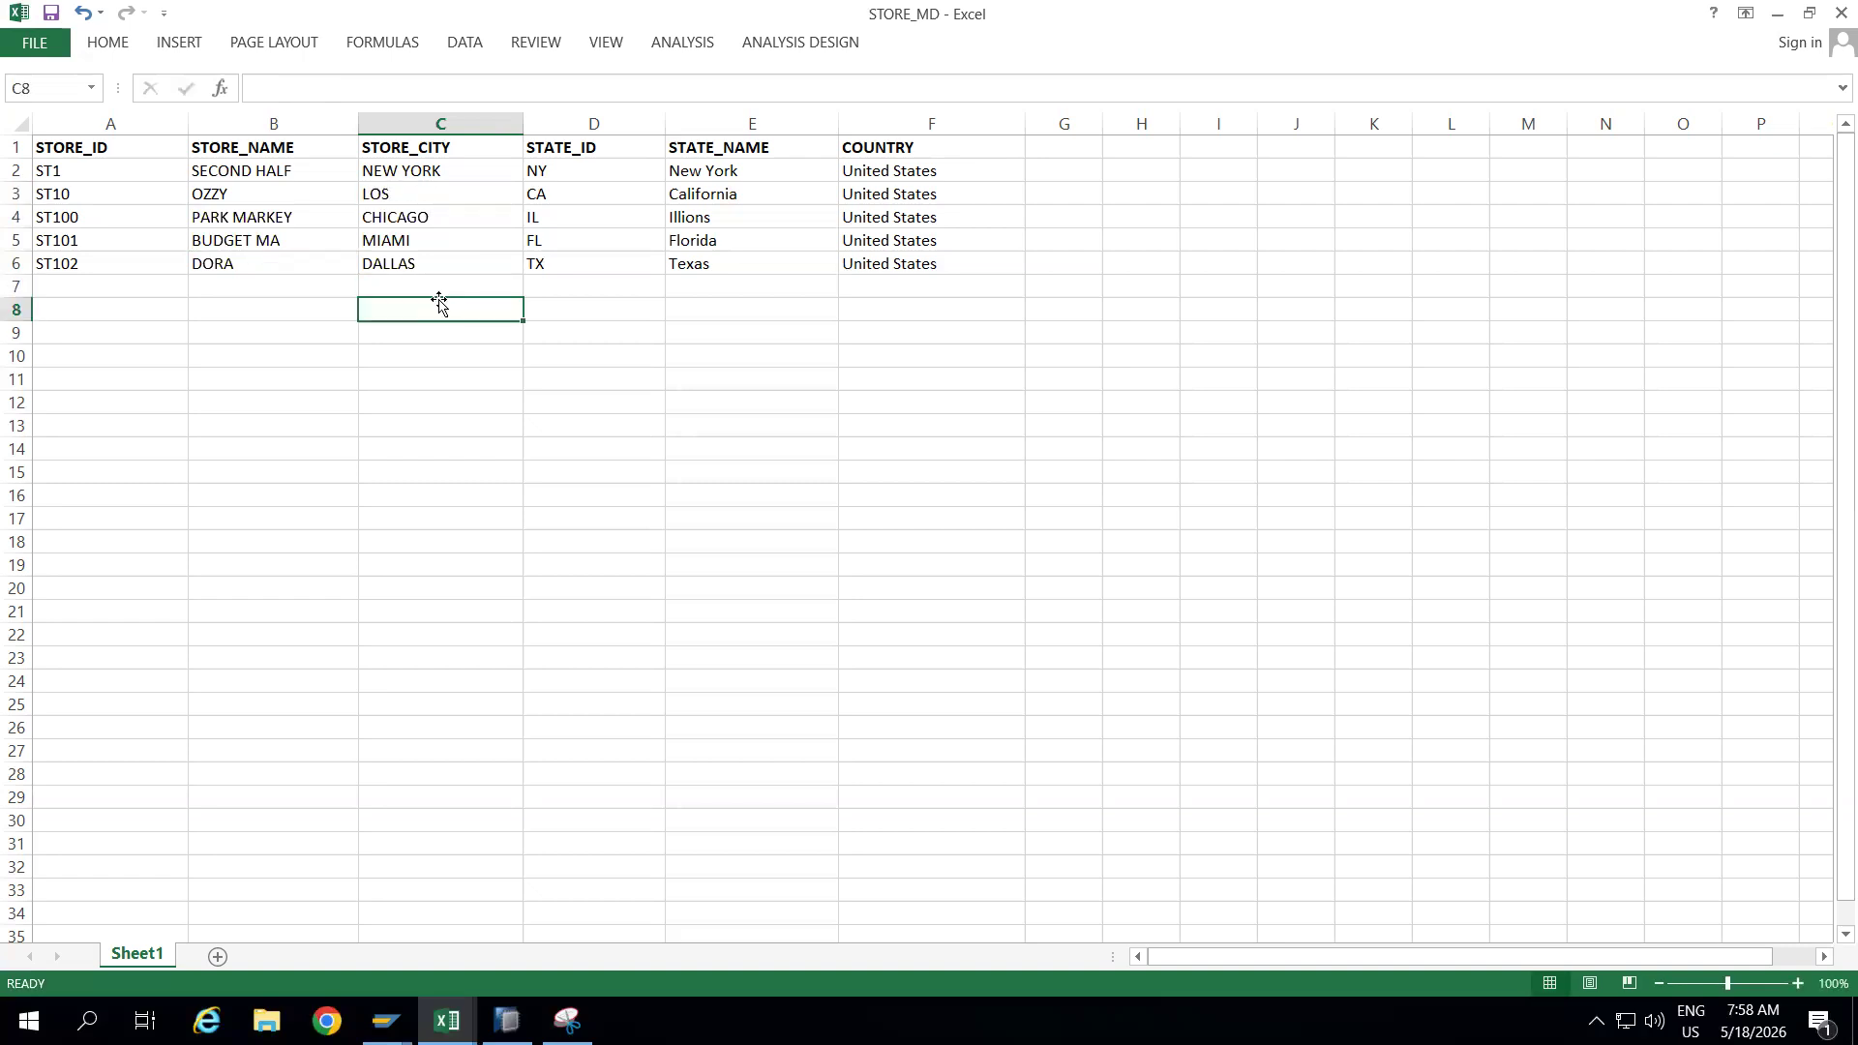
left_click(429, 197)
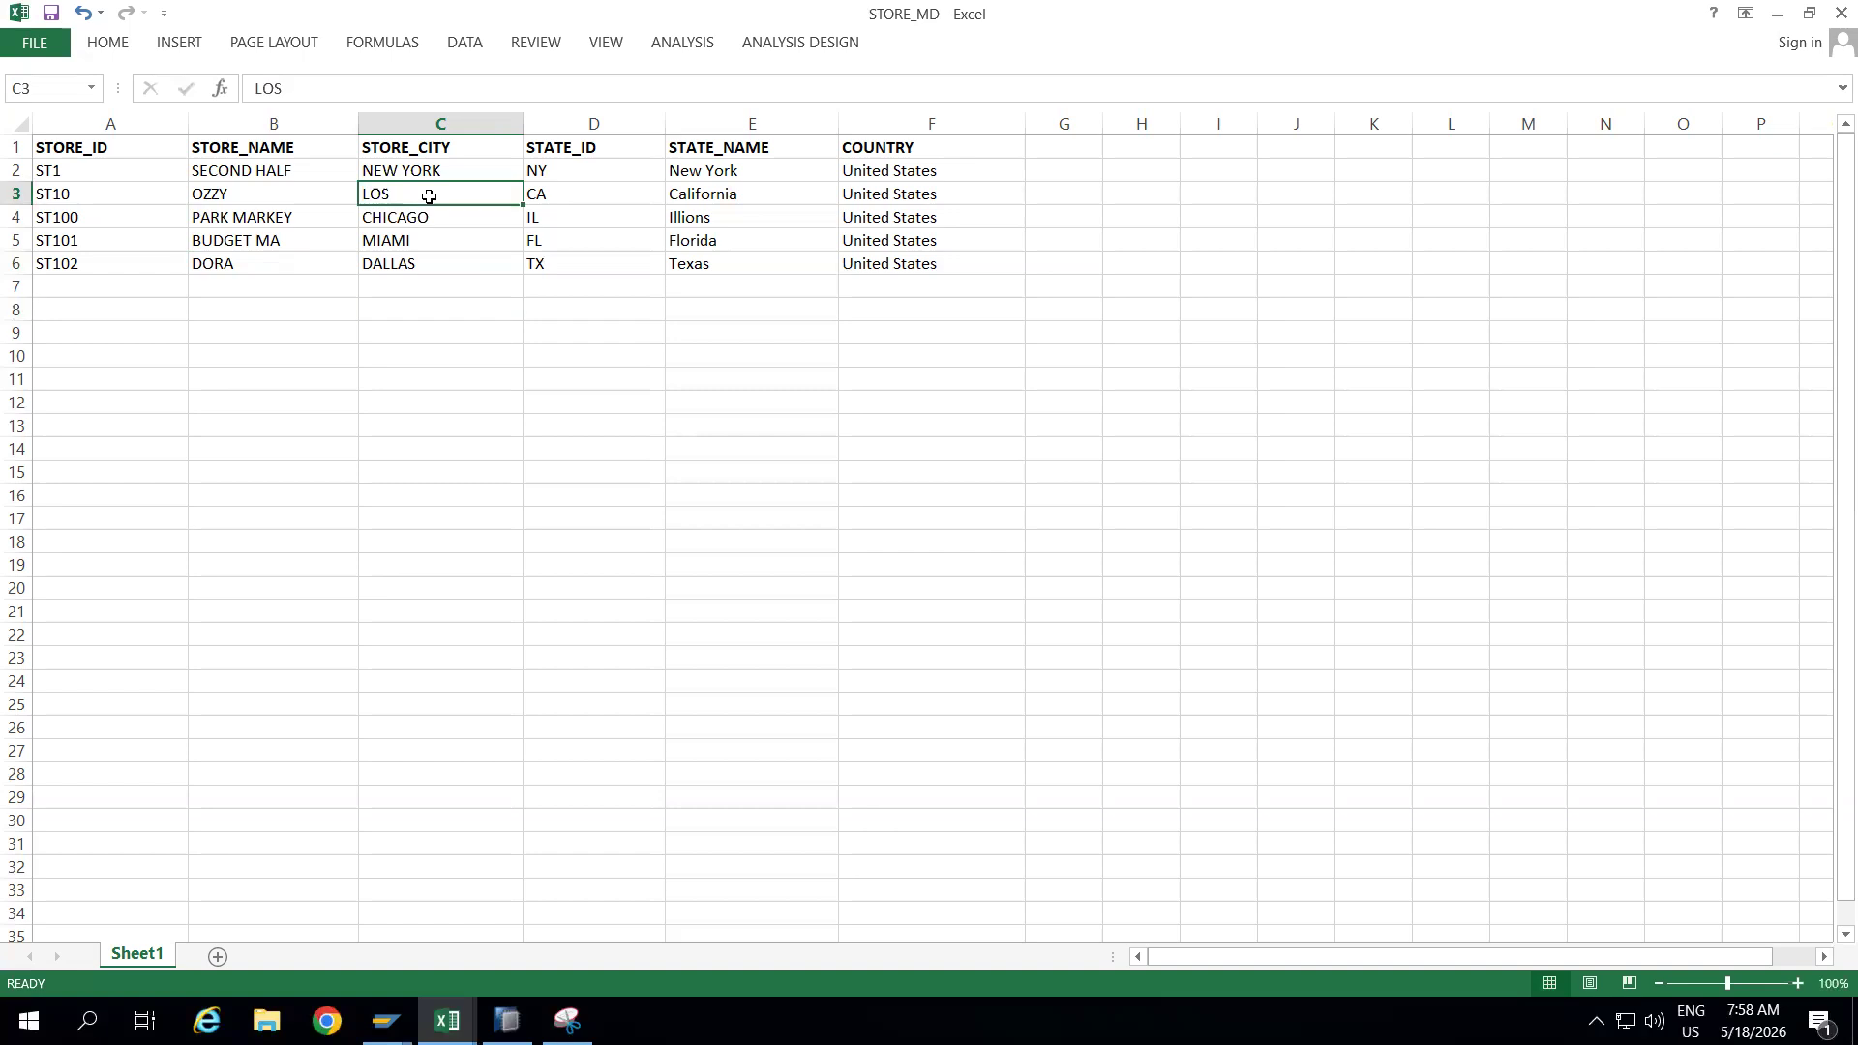
type("ANGELS")
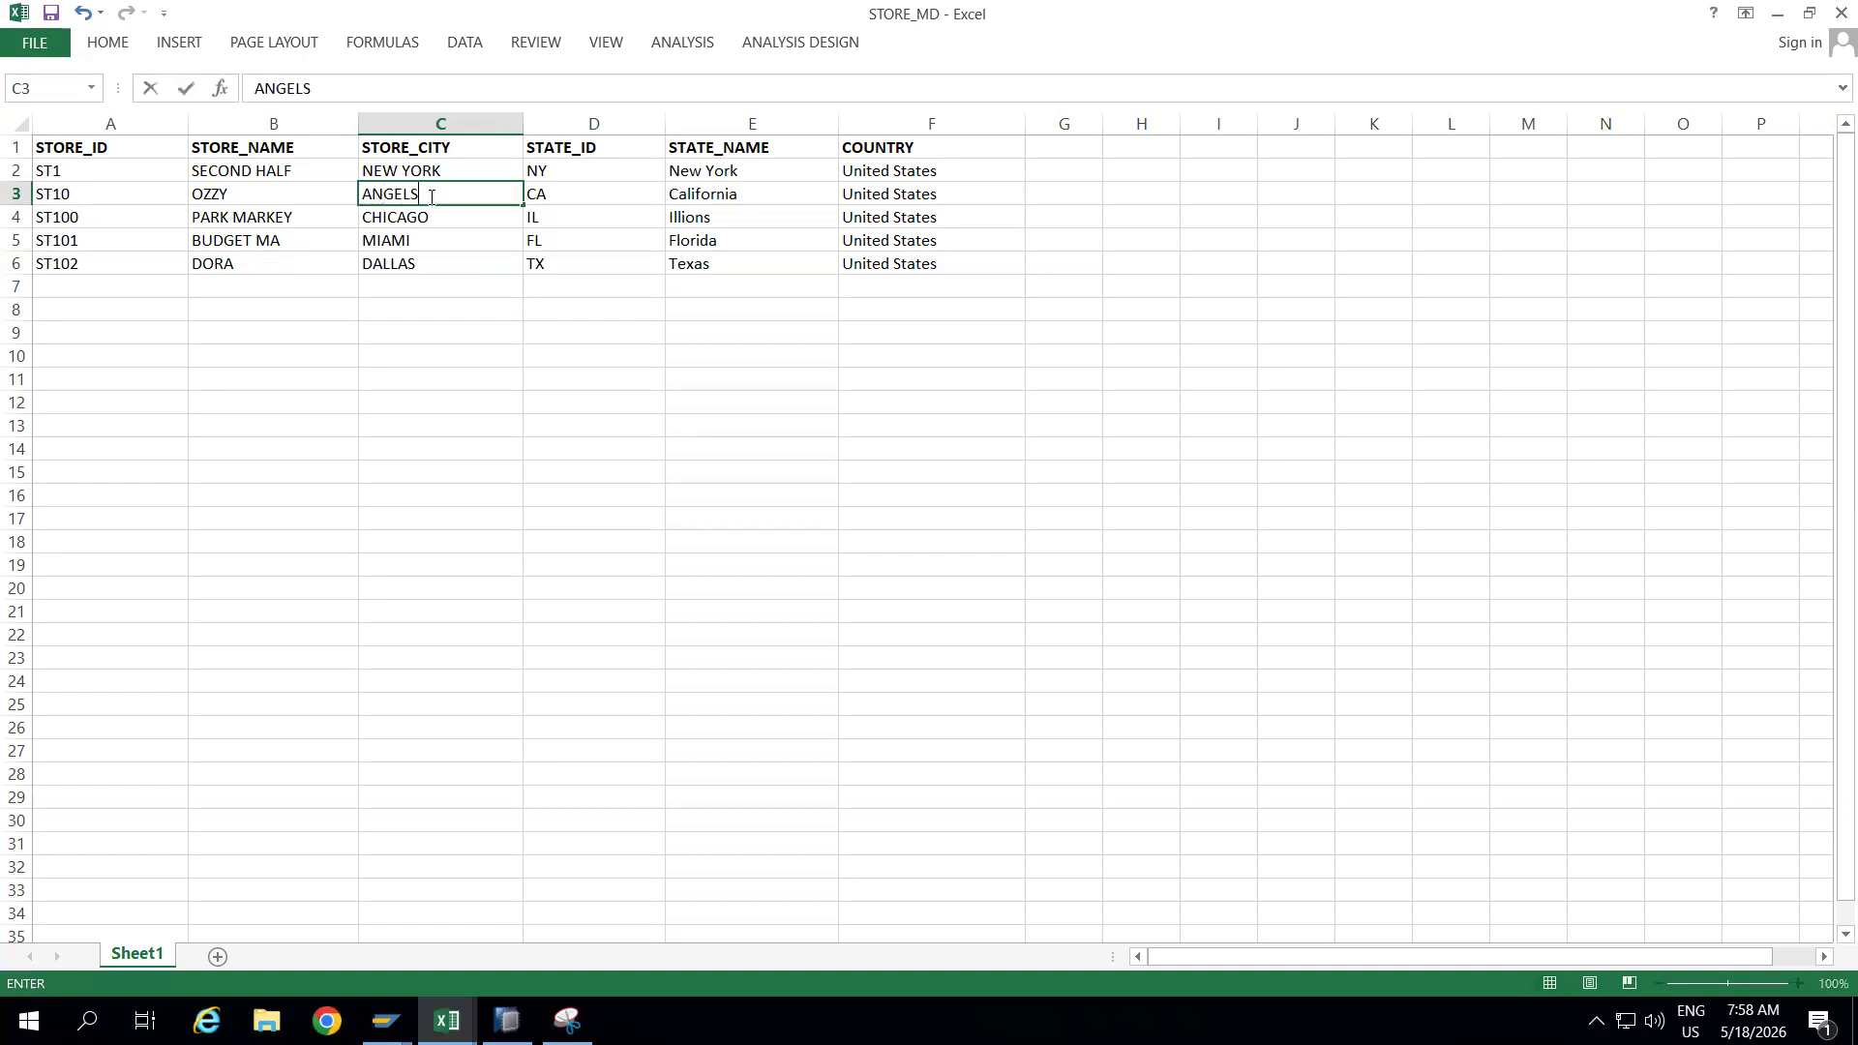
left_click(425, 392)
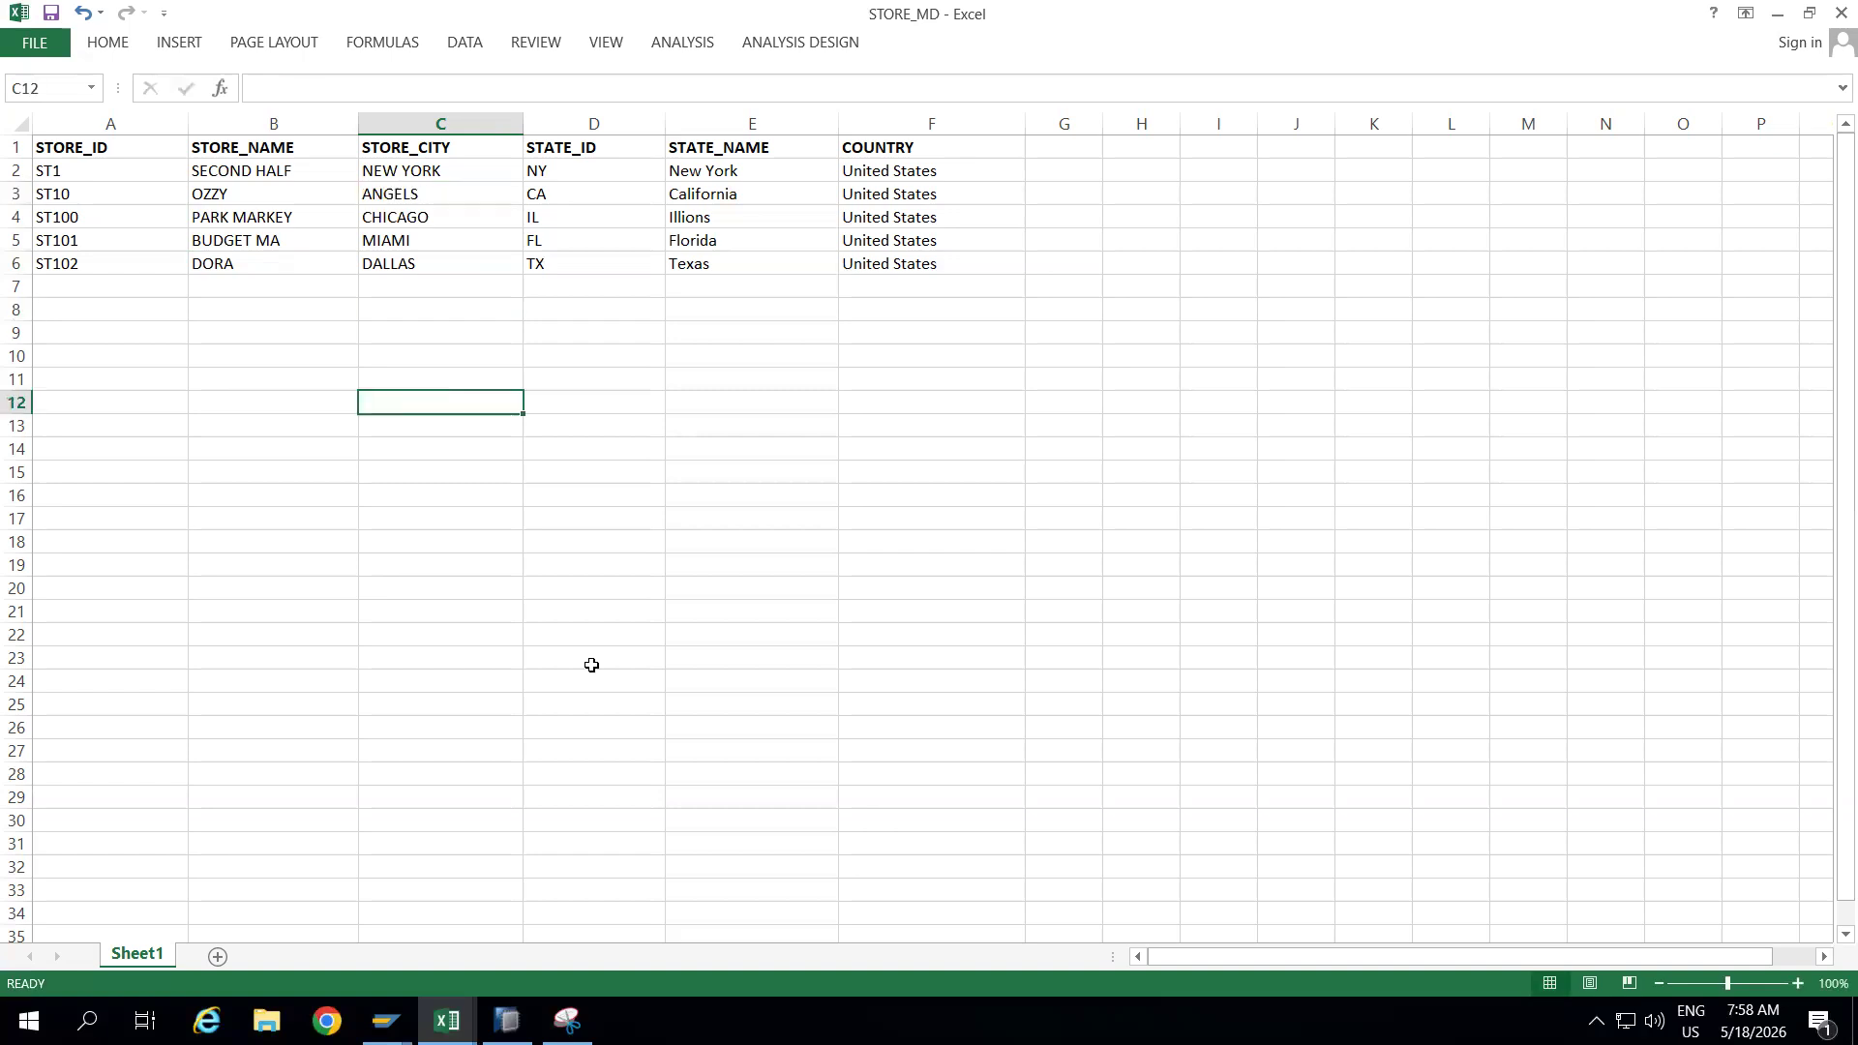
Switch to SAP HANA Studio and open the rules of the ZDS_STORE to ZSTORE_ID transformation from the data flow.
mouse_move(505, 1017)
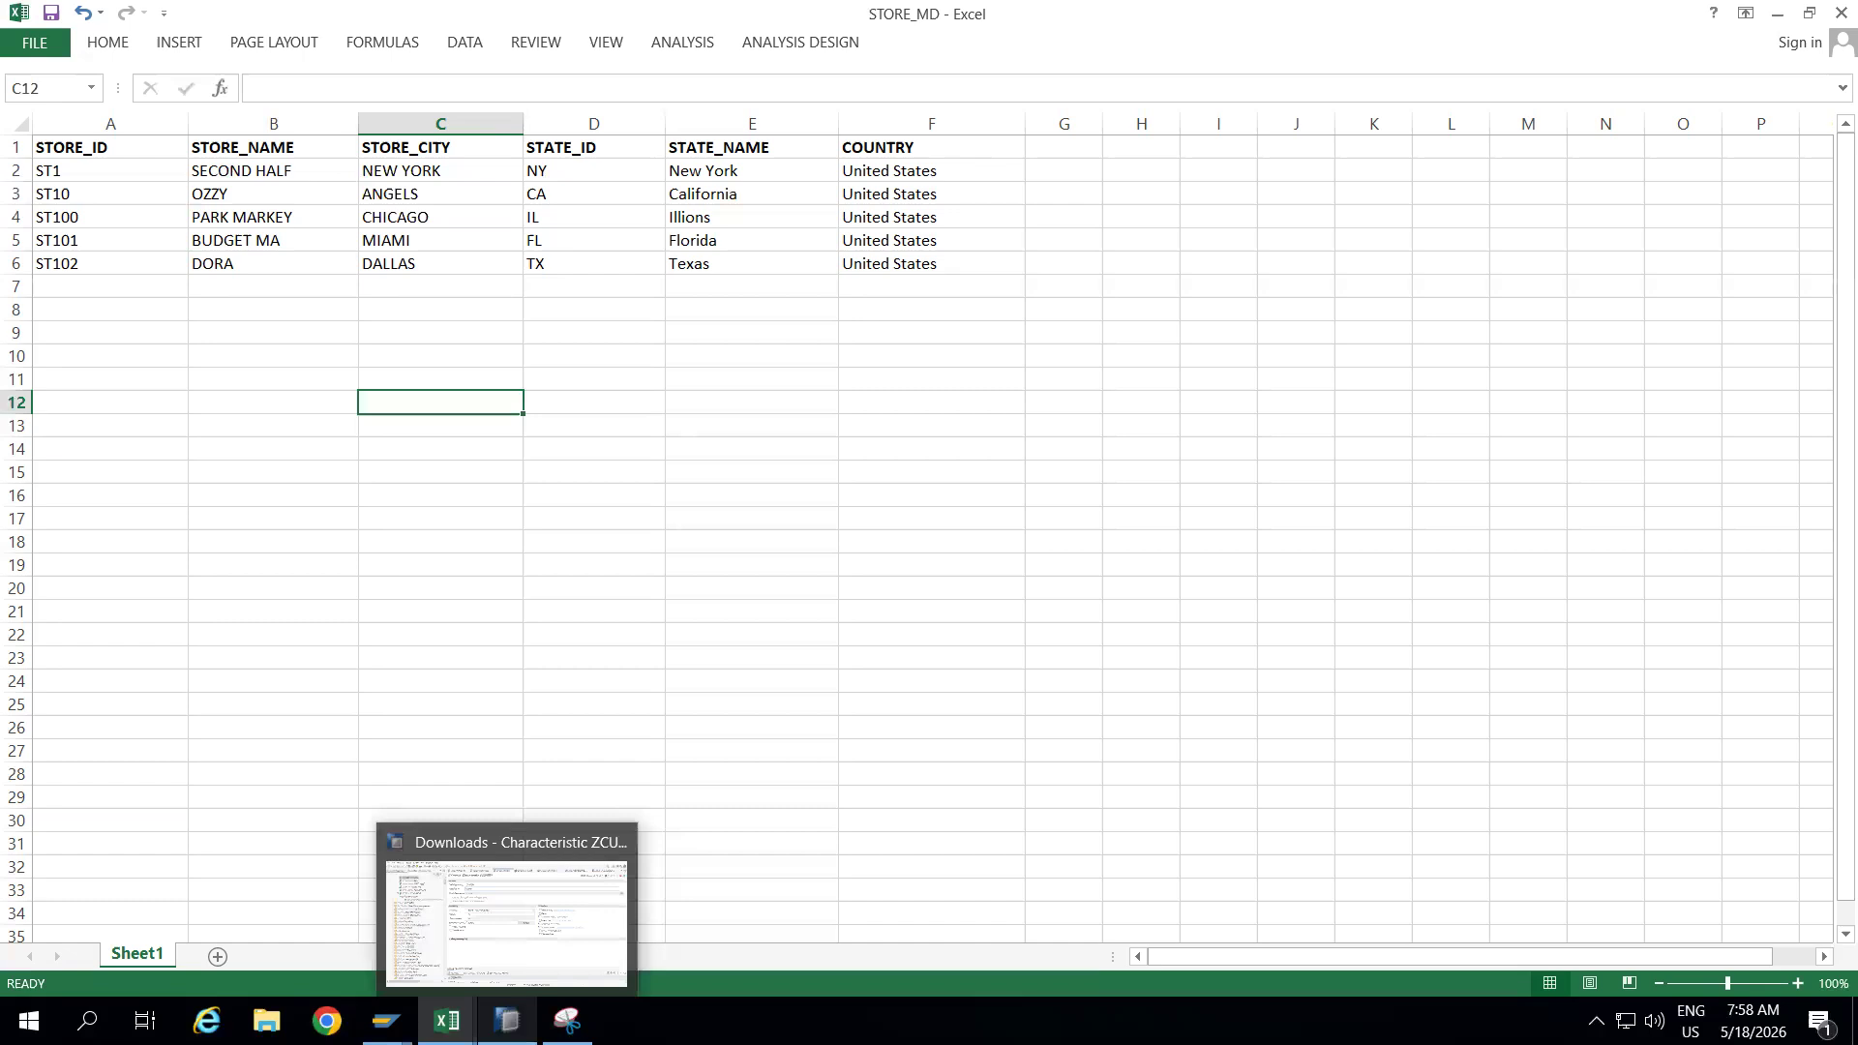
left_click(527, 873)
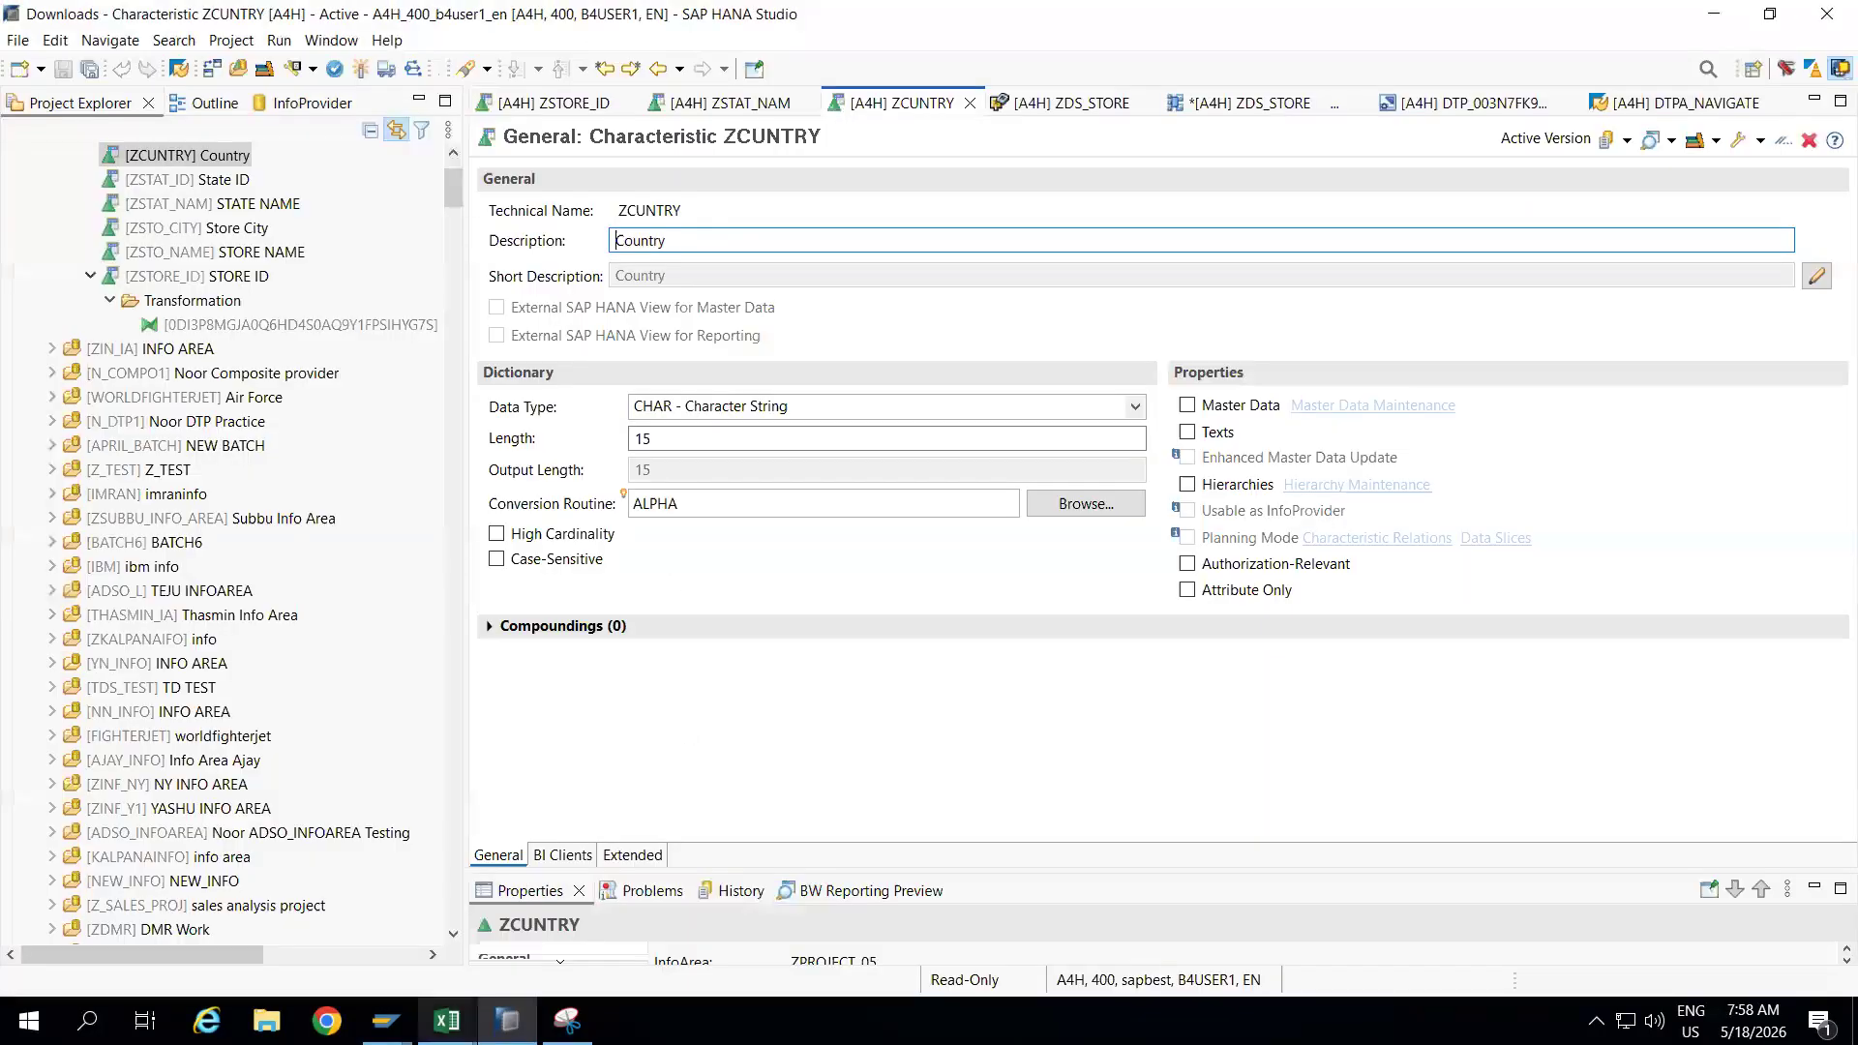
left_click(1265, 112)
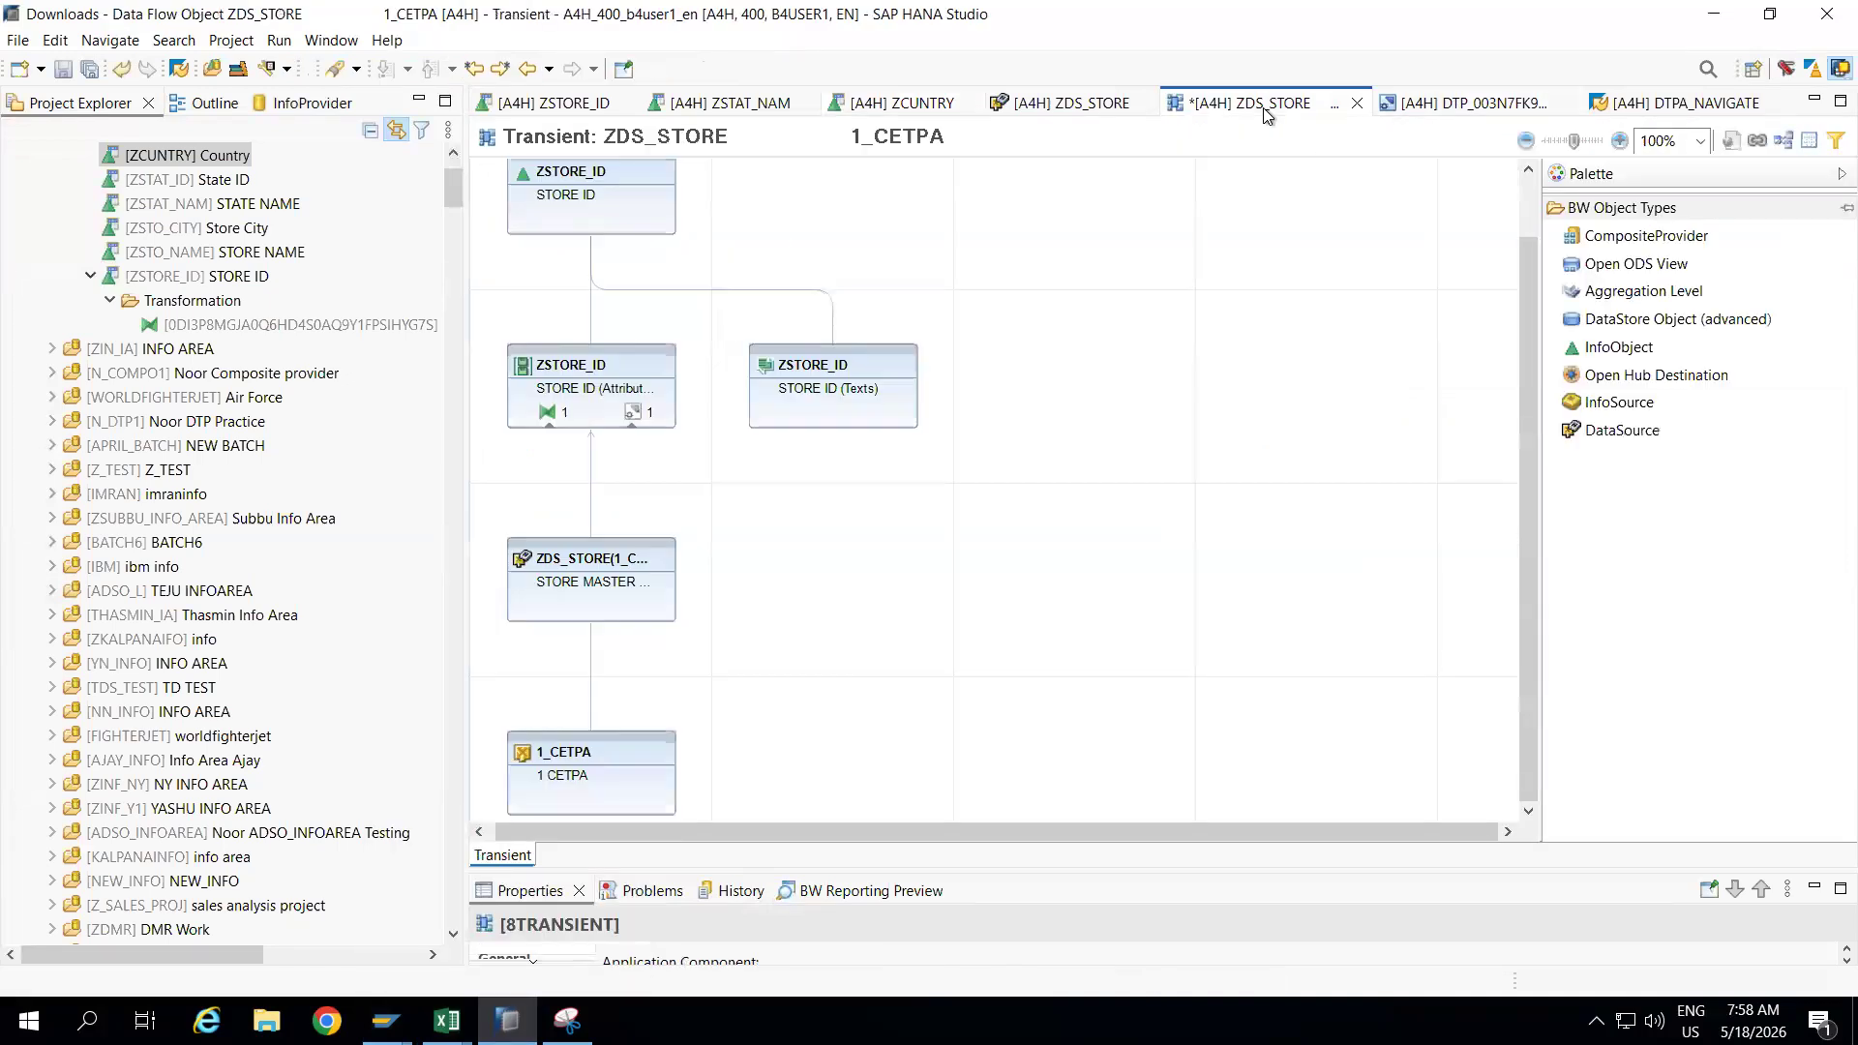
left_click(558, 419)
left_click(555, 414)
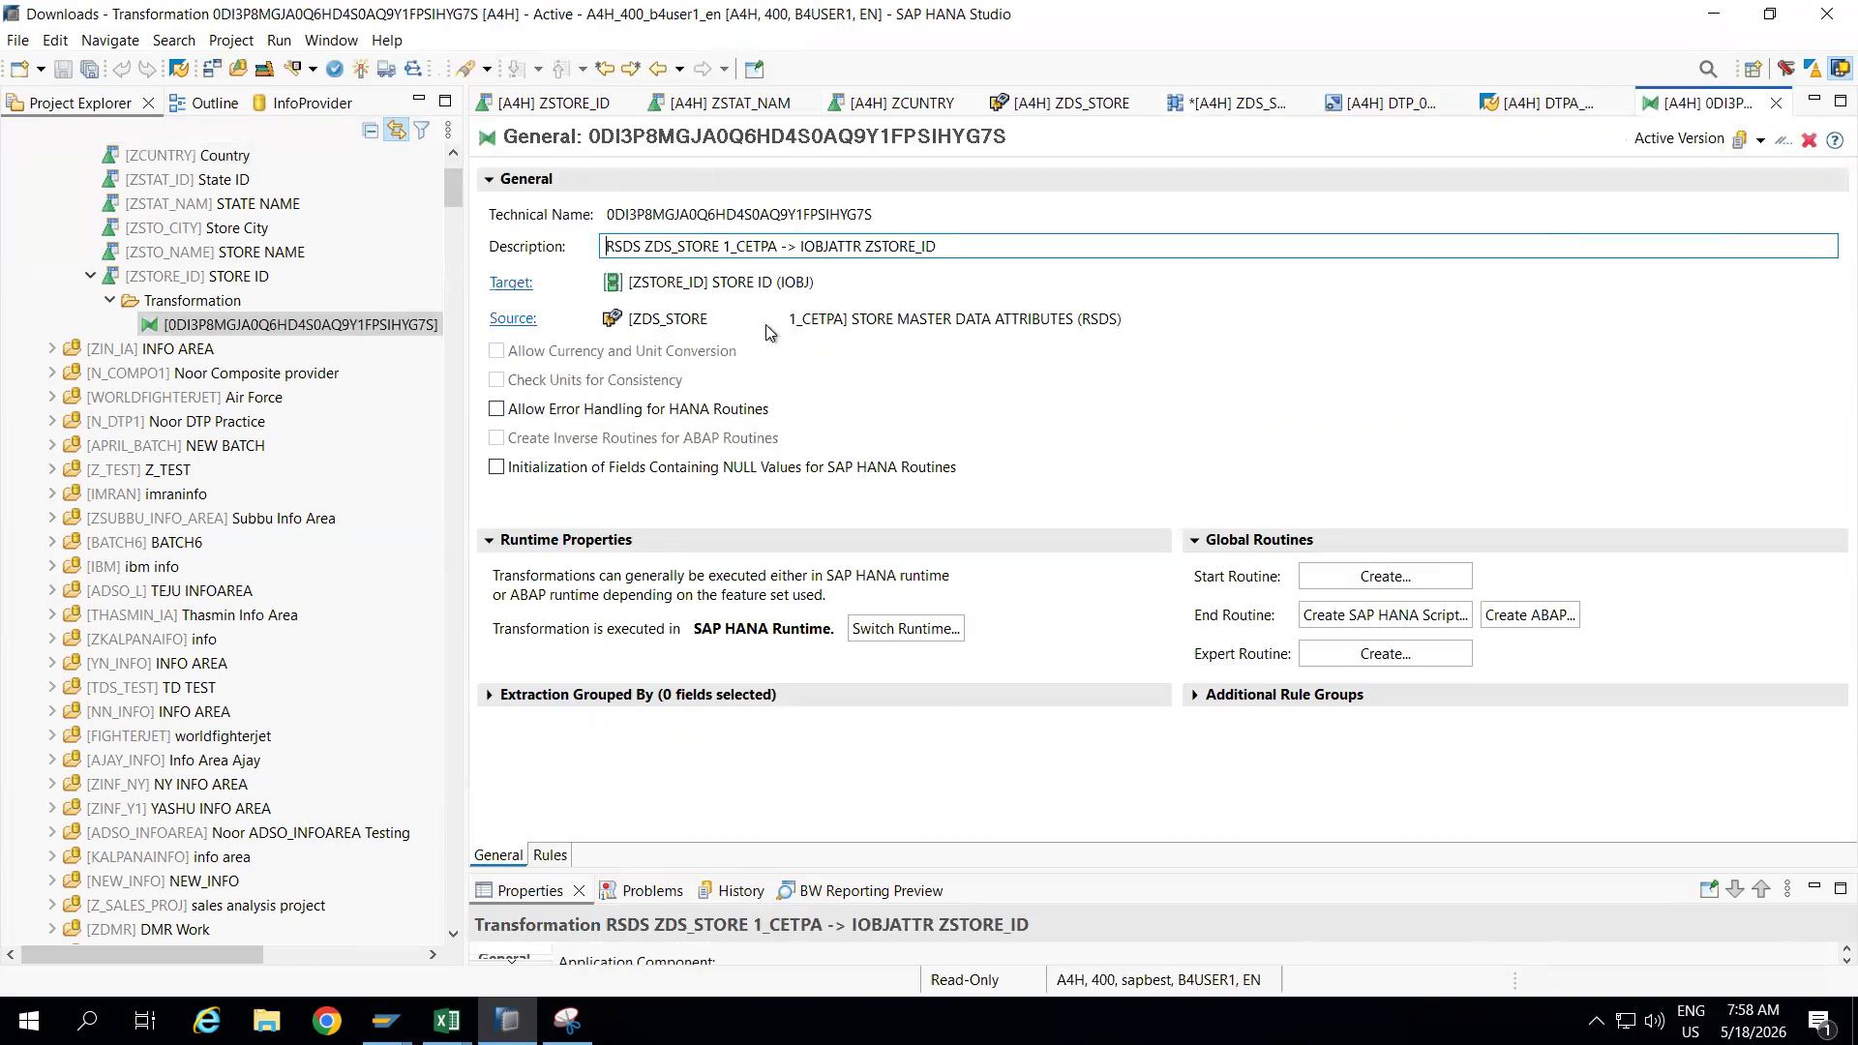
left_click(538, 858)
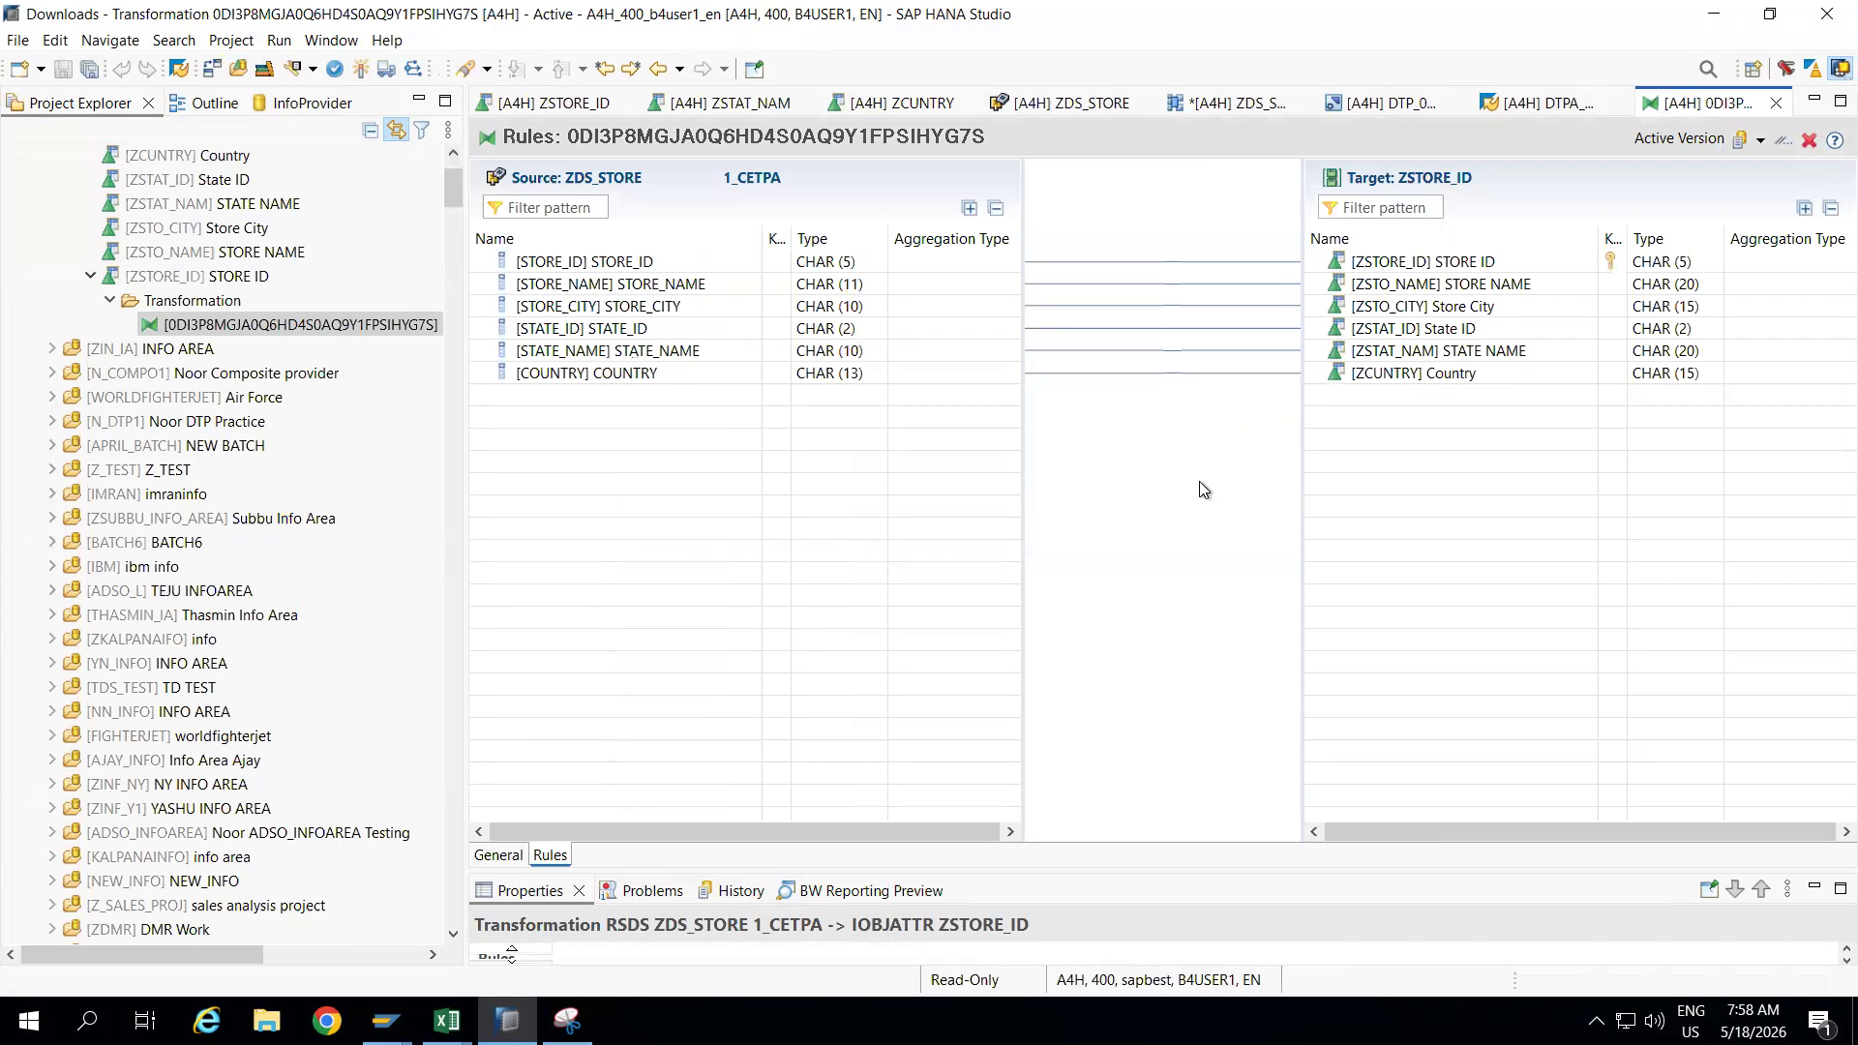
Show the rule details of target field ZSTORE_ID and examine the available rule types.
left_click(1350, 260)
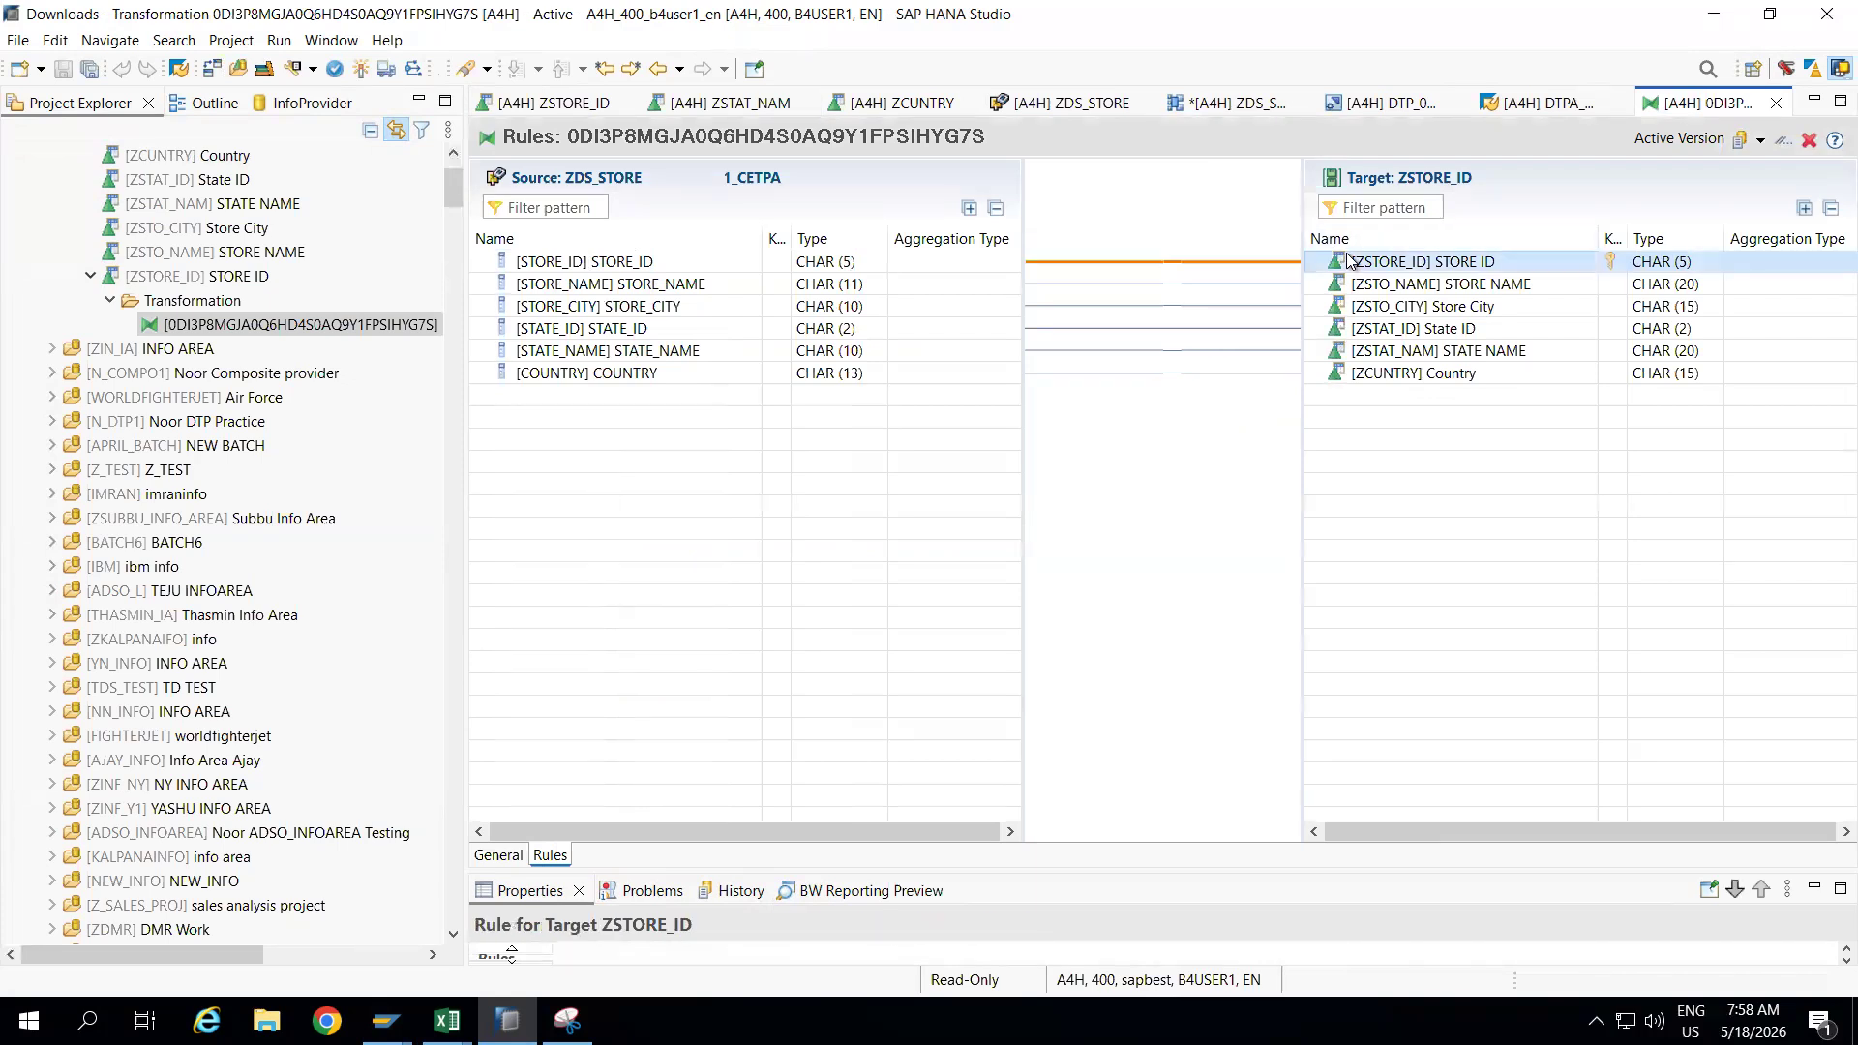
right_click(1349, 260)
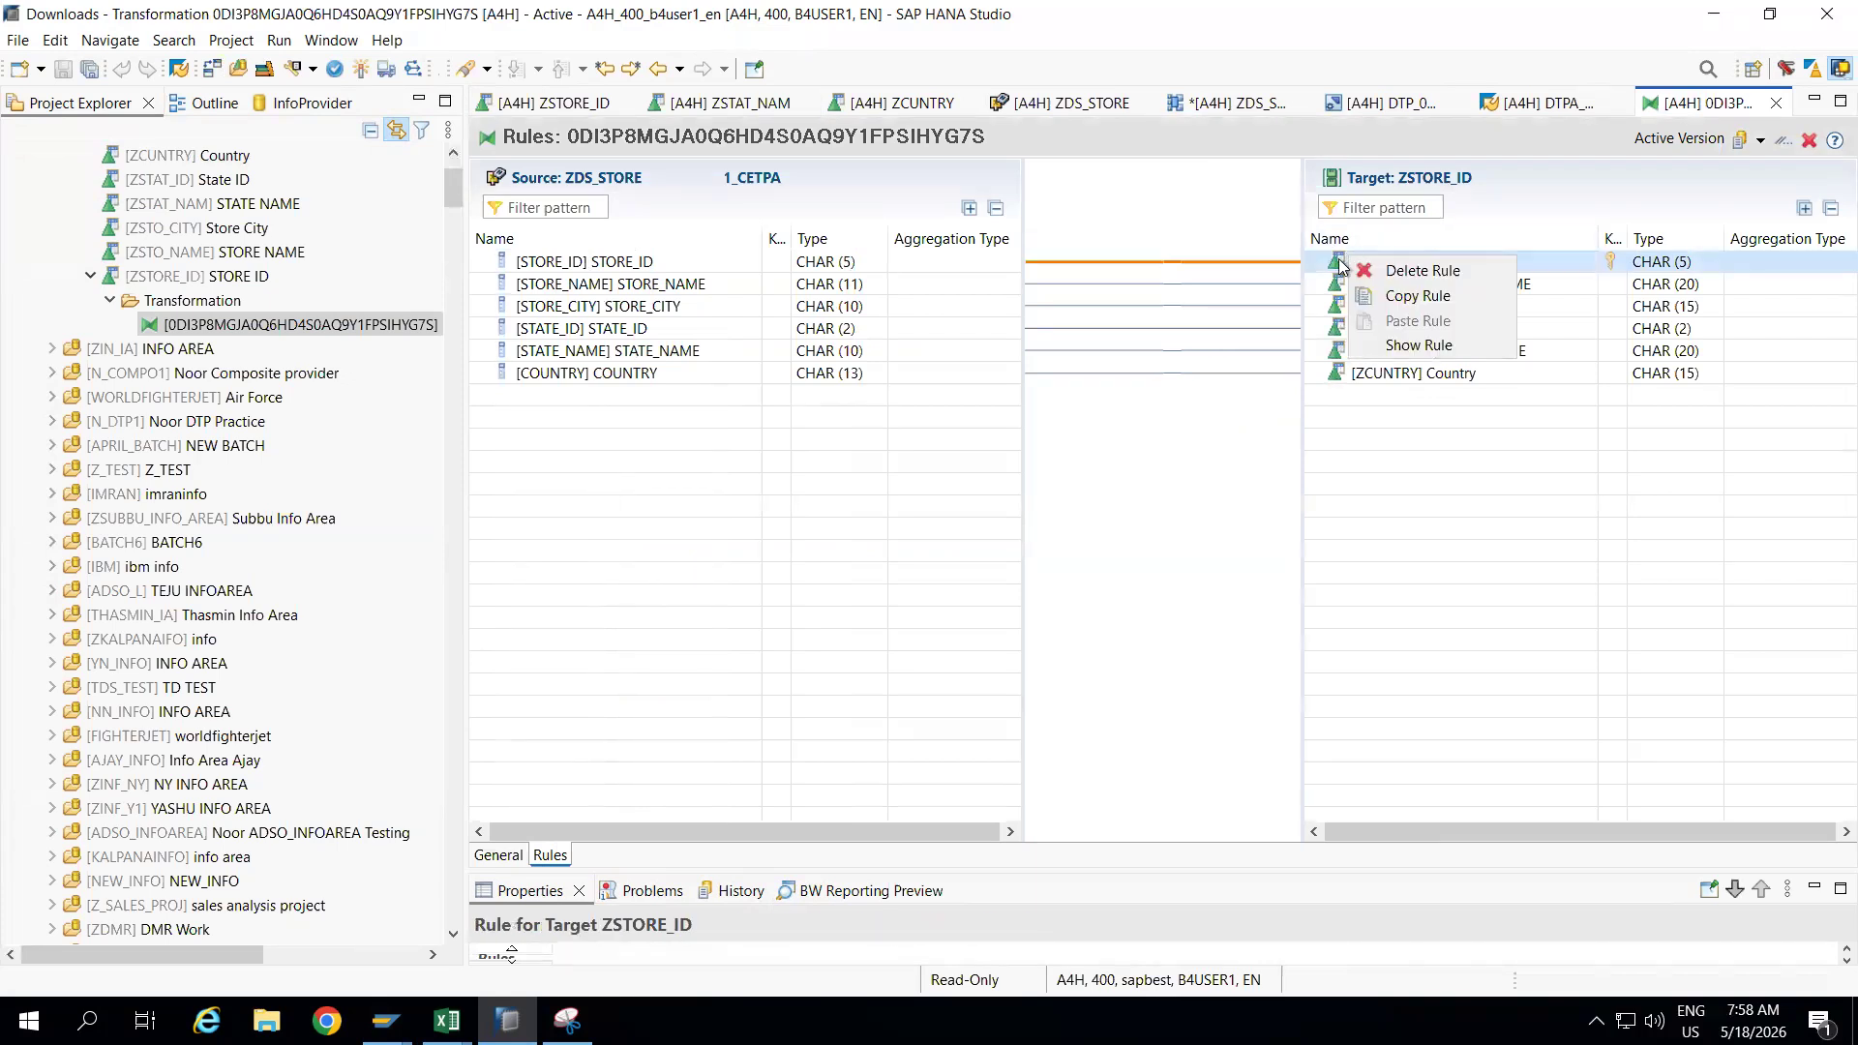
left_click(1411, 345)
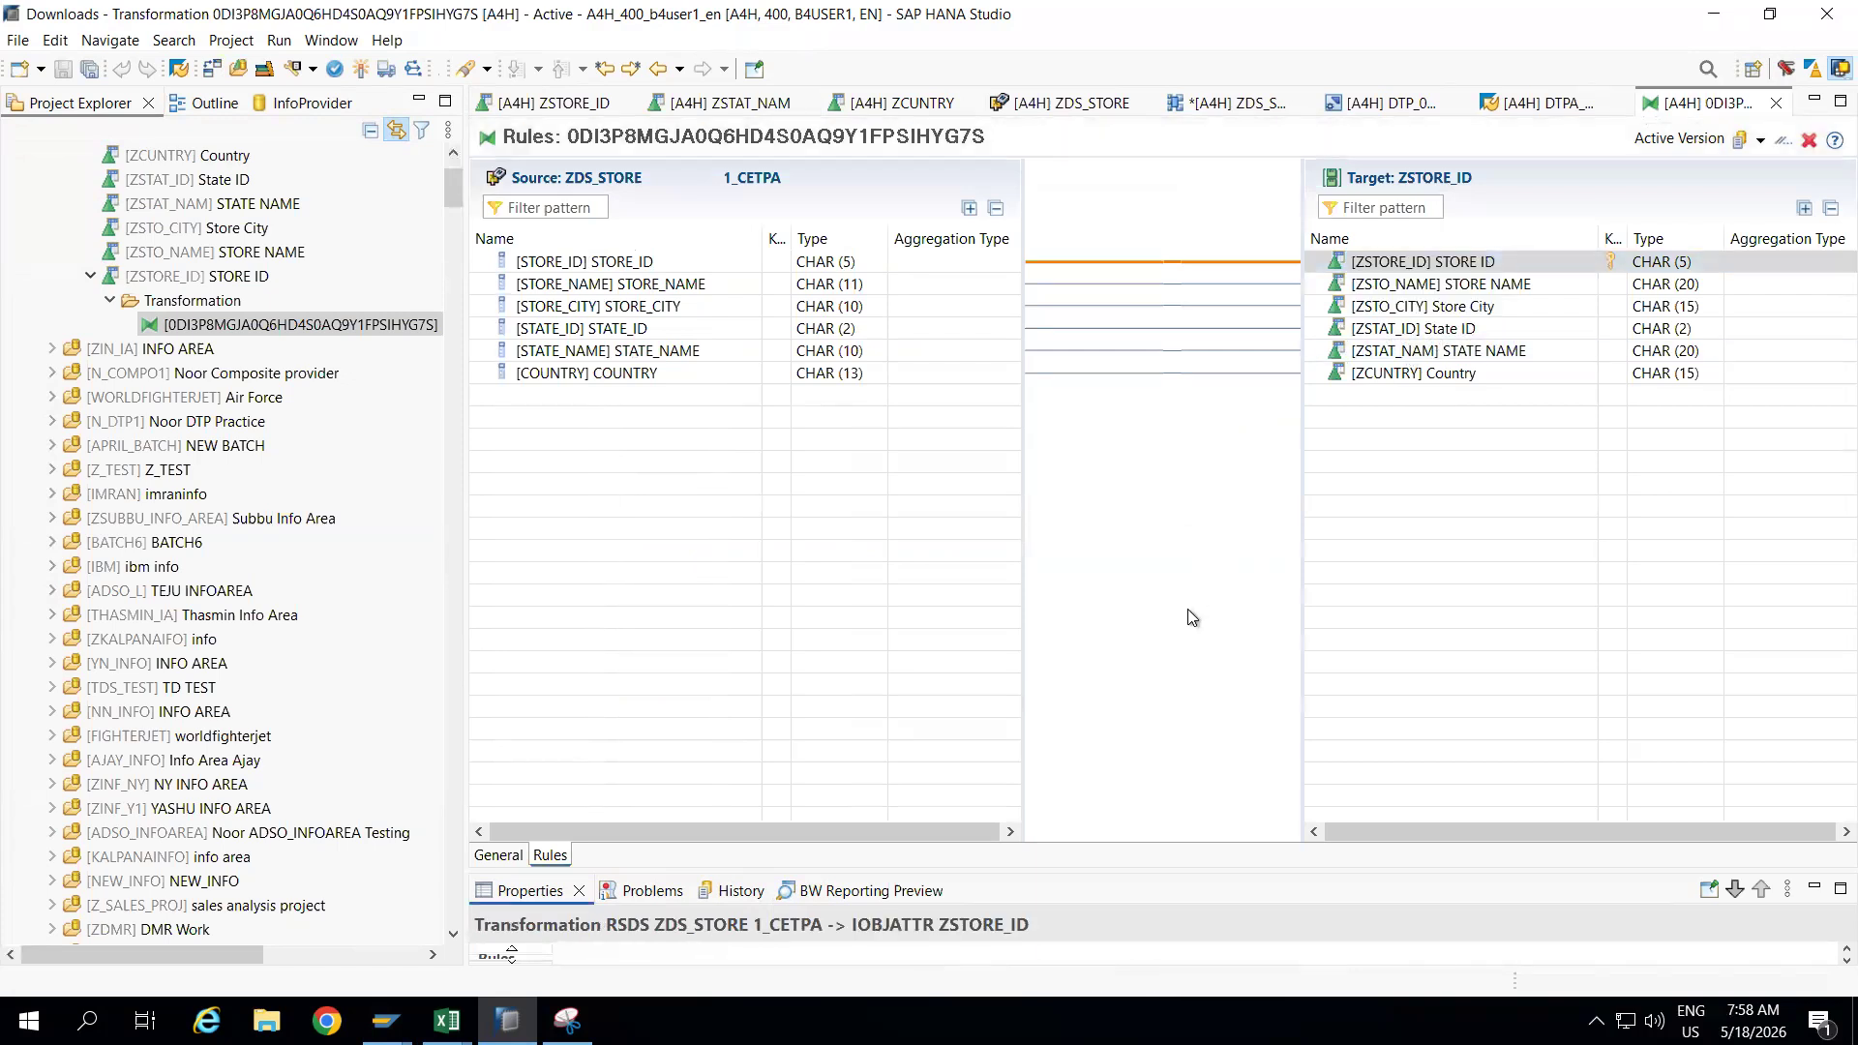
left_click_drag(1190, 871, 1182, 421)
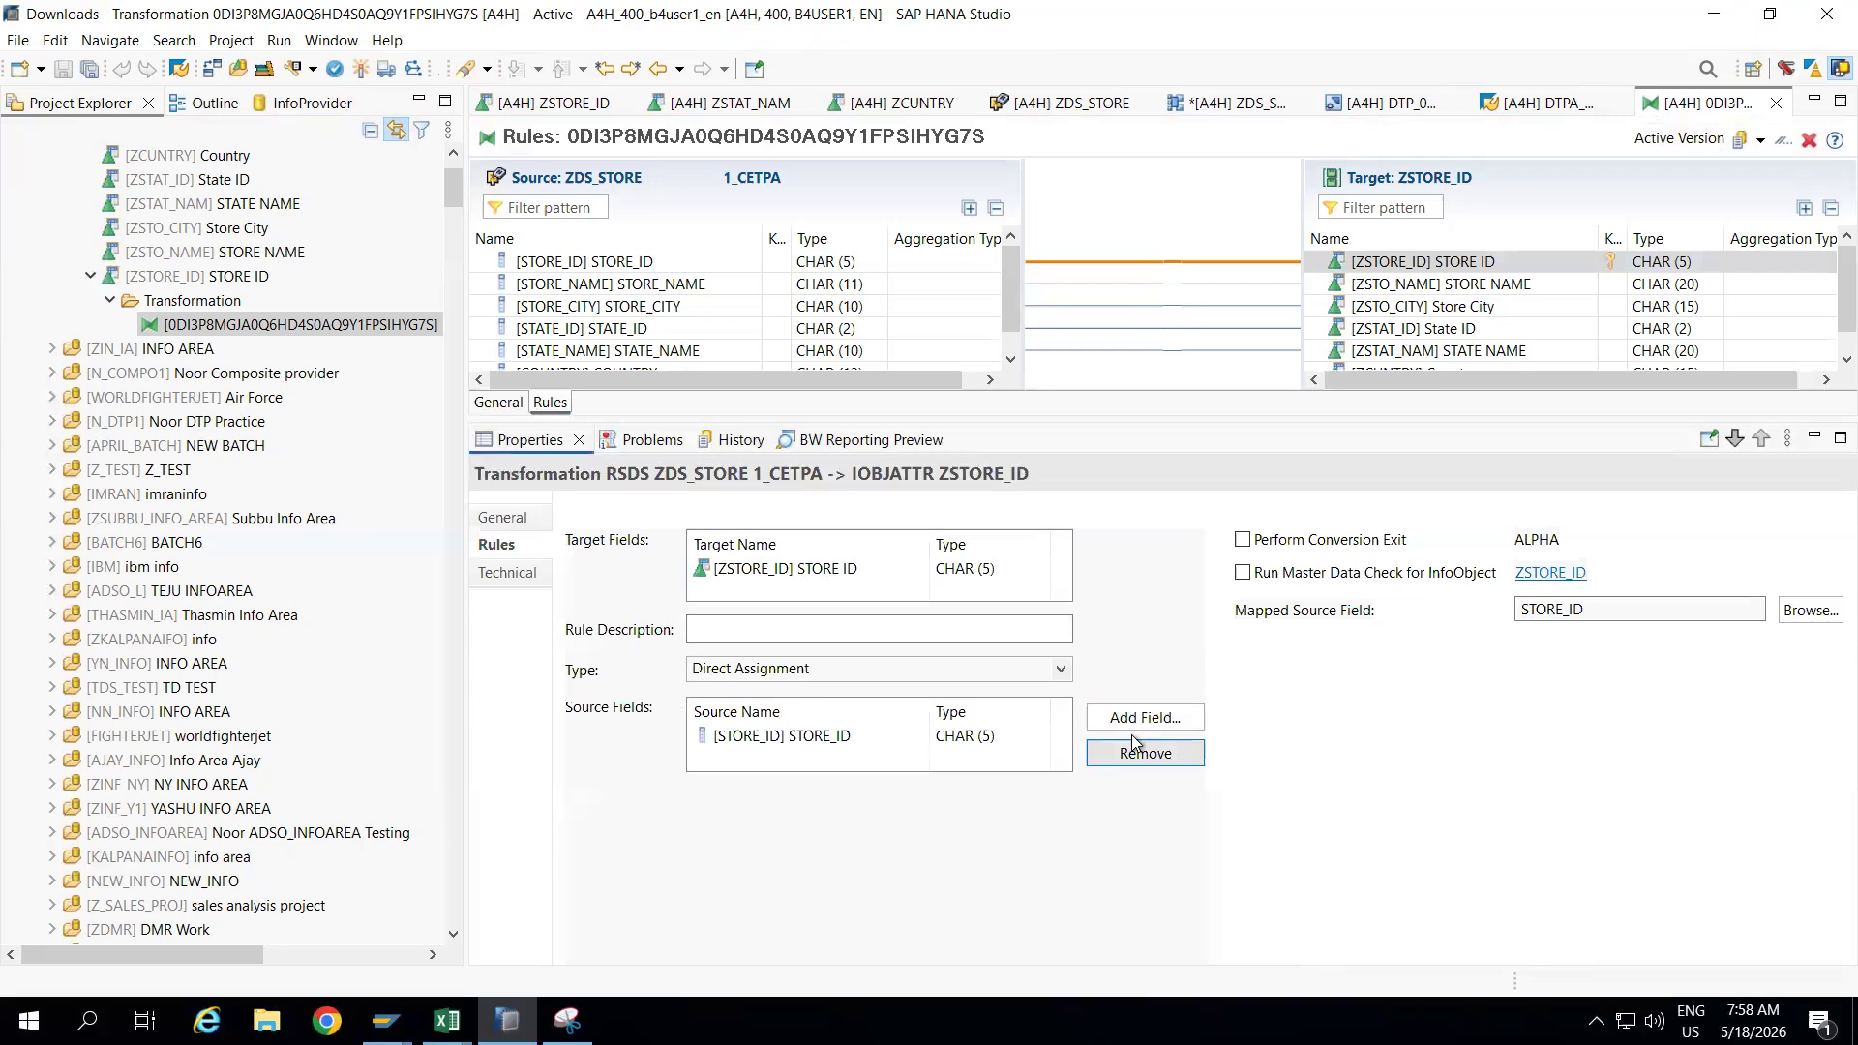
left_click(1062, 670)
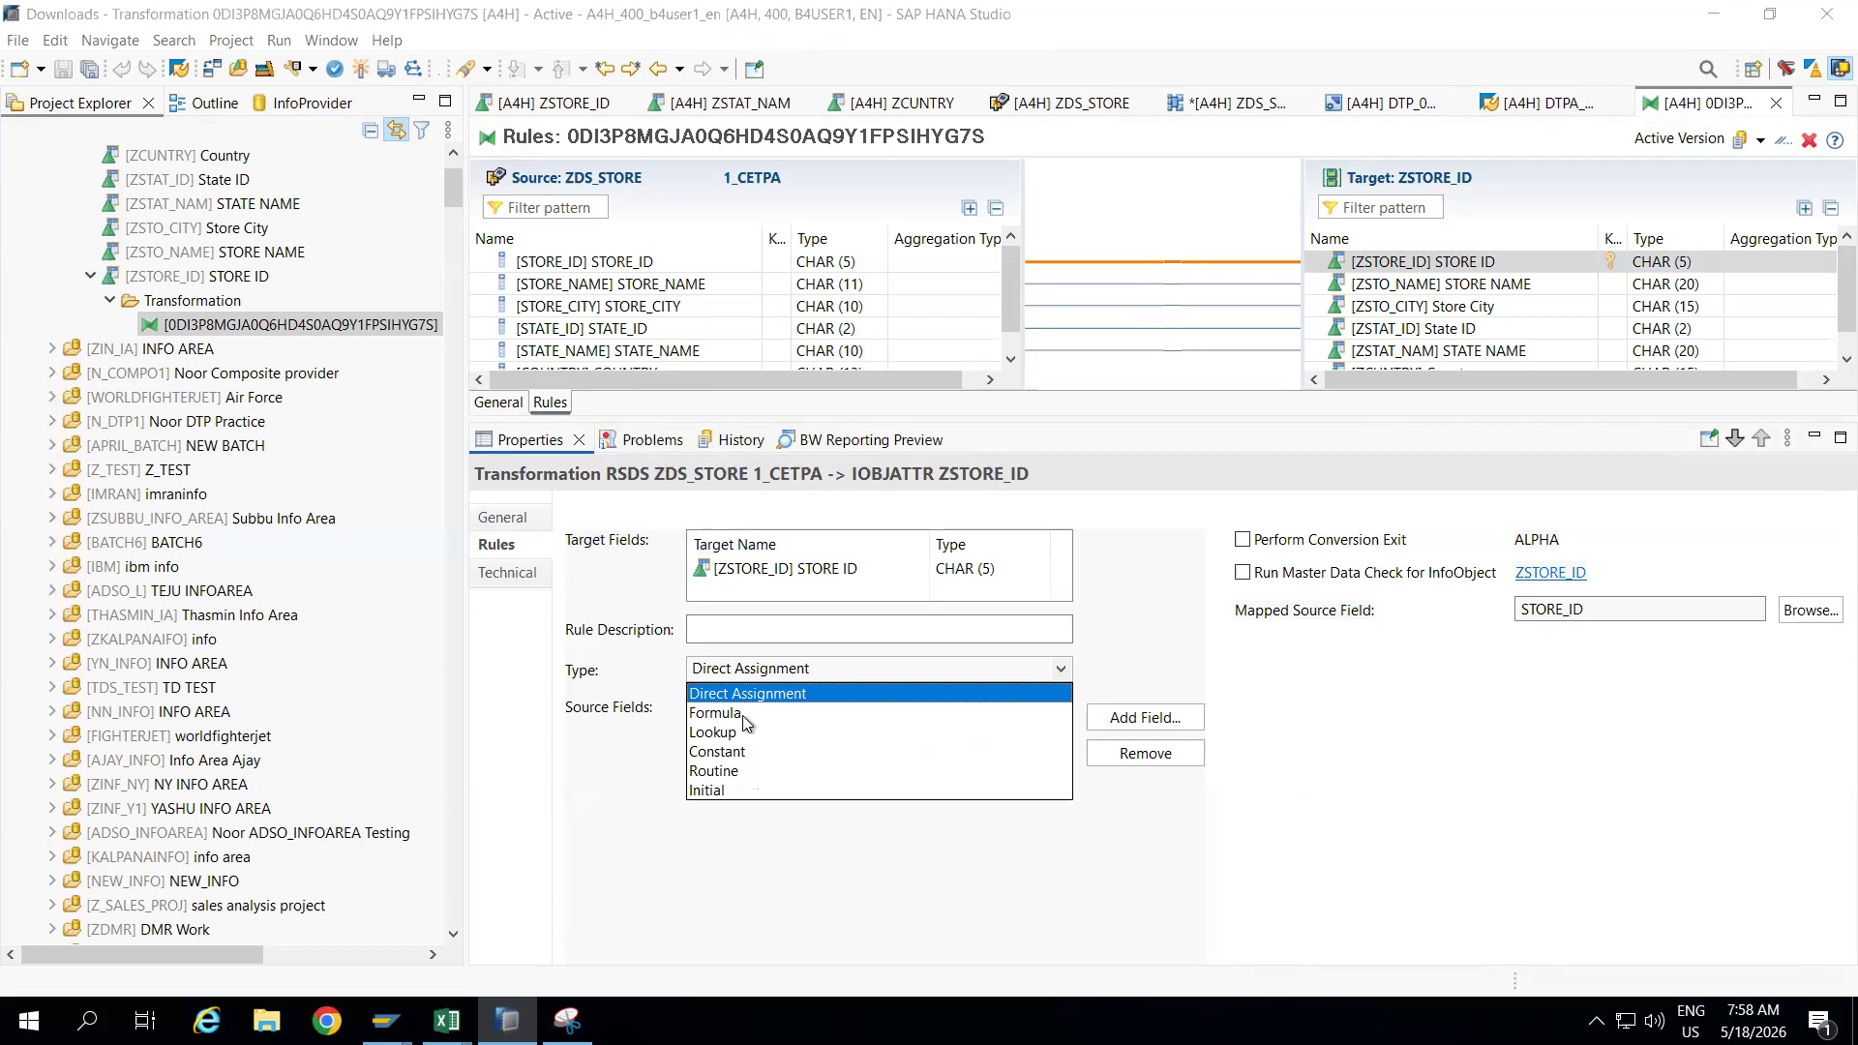
left_click(1106, 228)
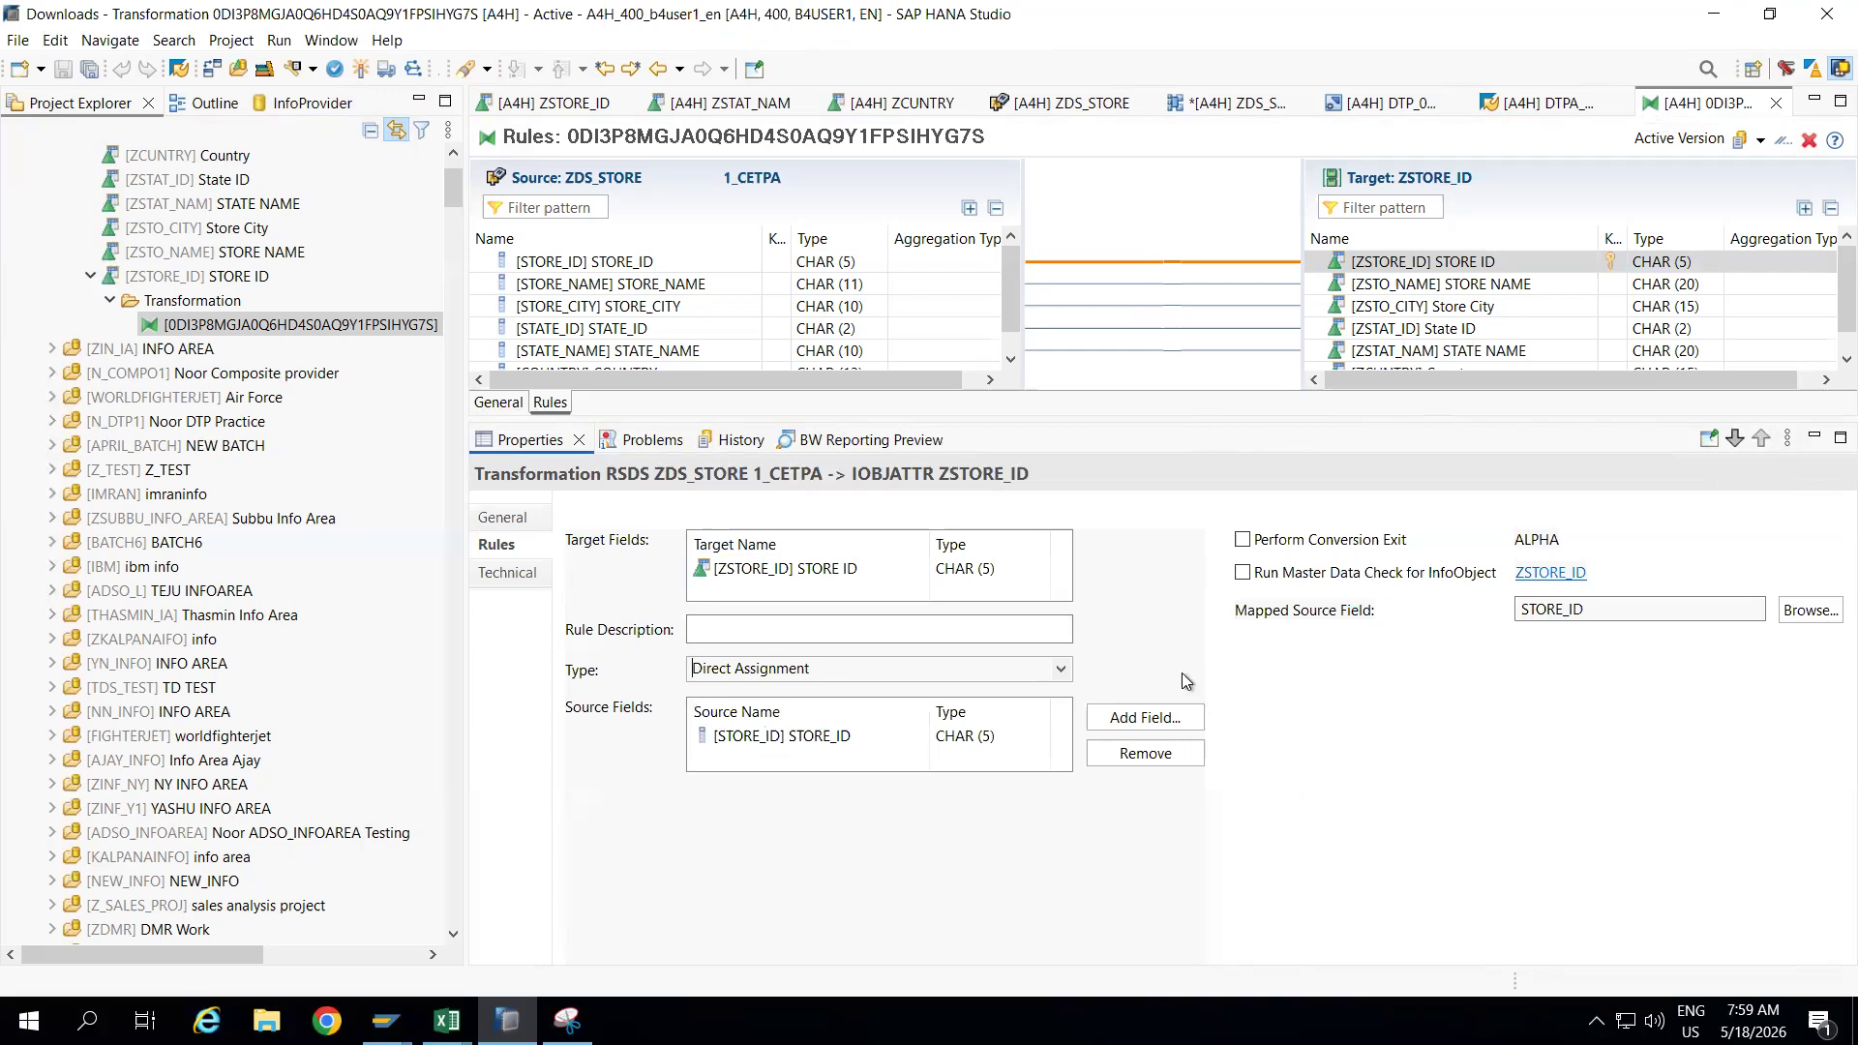
left_click_drag(1183, 418, 1214, 674)
Return to the STORE_MD workbook and change the state names to NEW YORK for ST1 and CALOFORNIA for ST10.
key("alt+Tab")
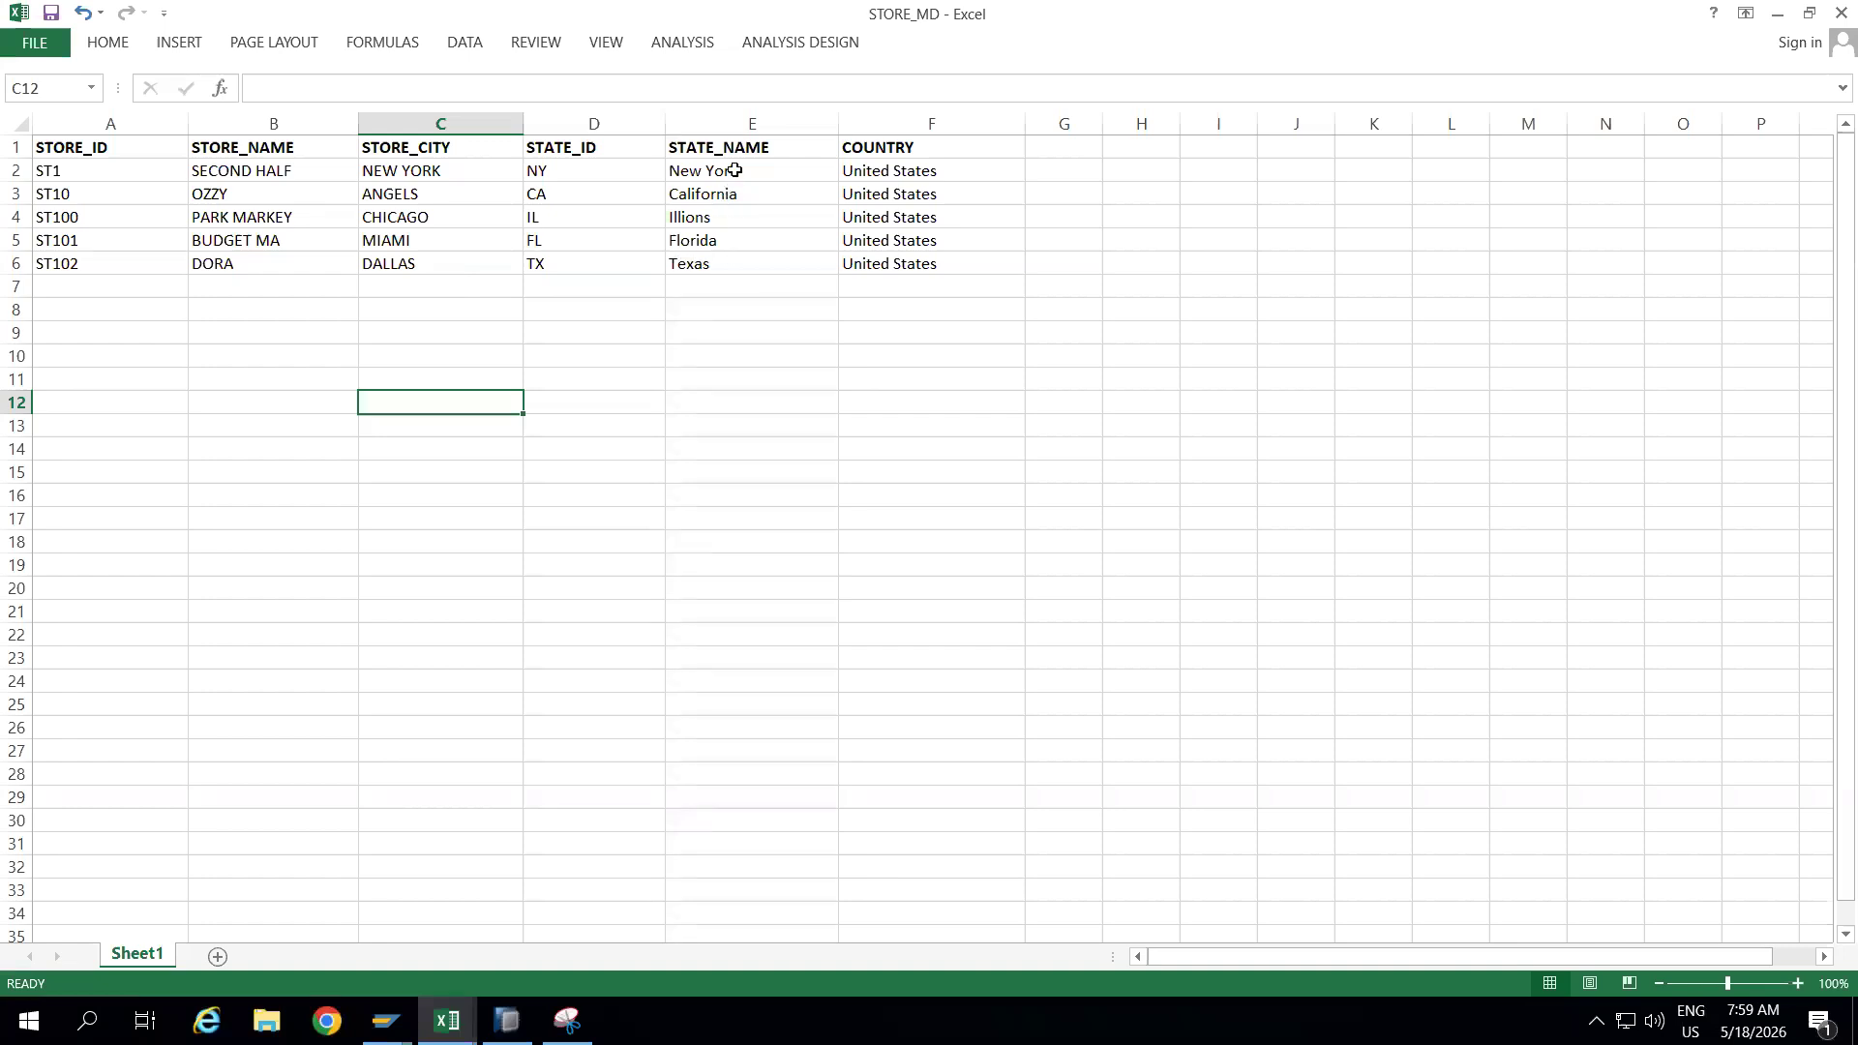
left_click(735, 170)
type("NE")
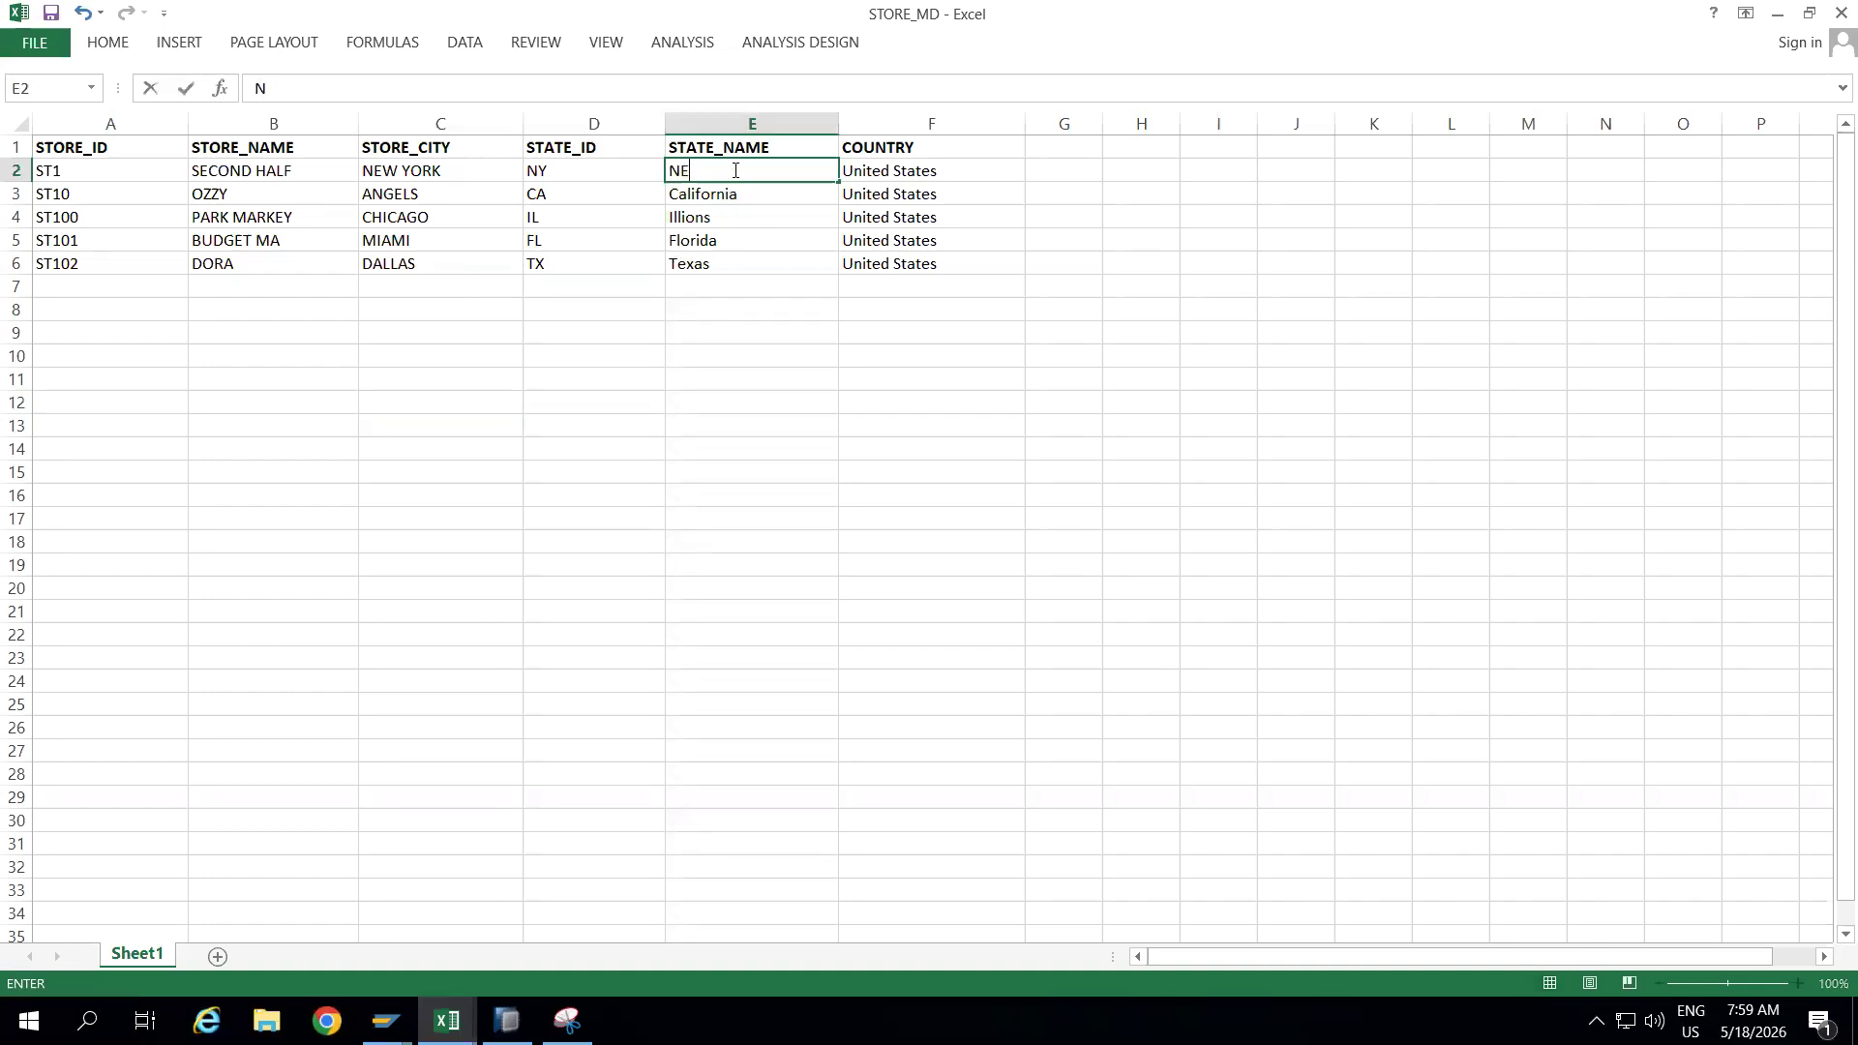
type("W YORK")
left_click(759, 195)
type("CALOFORNIA")
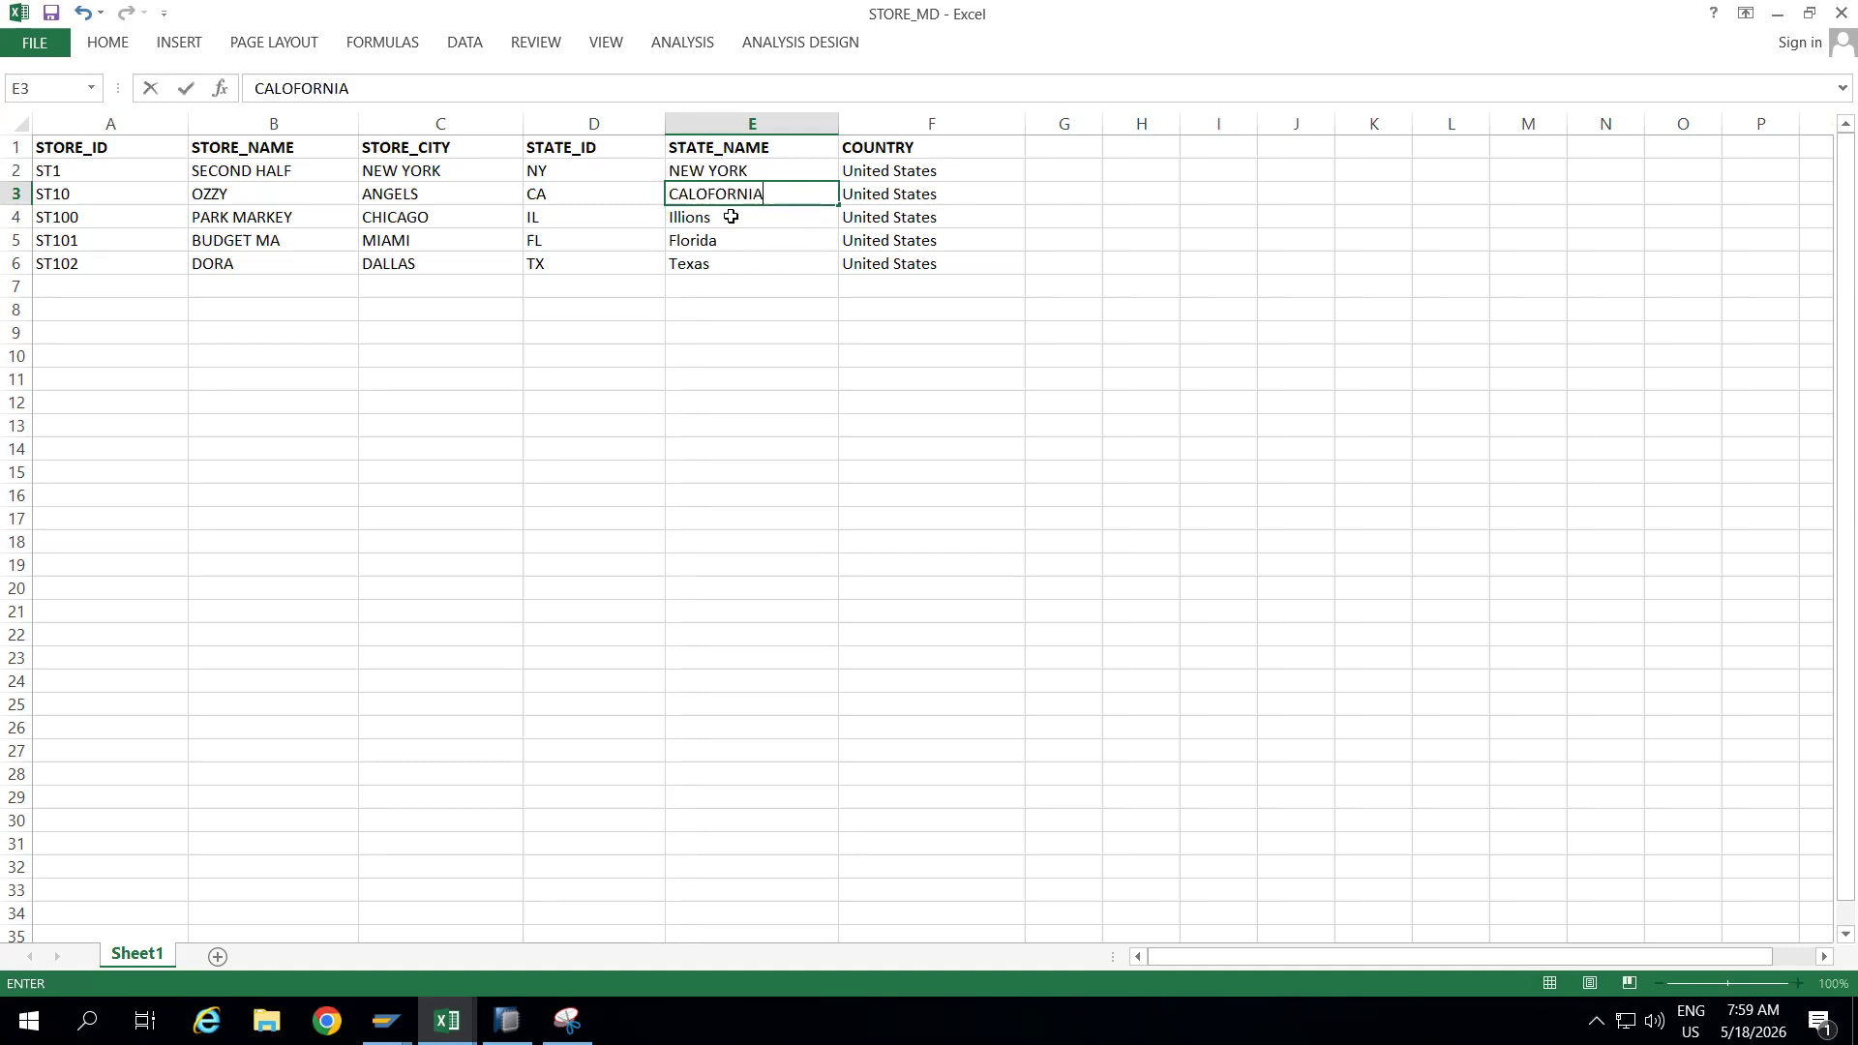
Change the state names to ILLIONS for ST100, FLORIDA for ST101 and TEXAS for ST102.
left_click(731, 217)
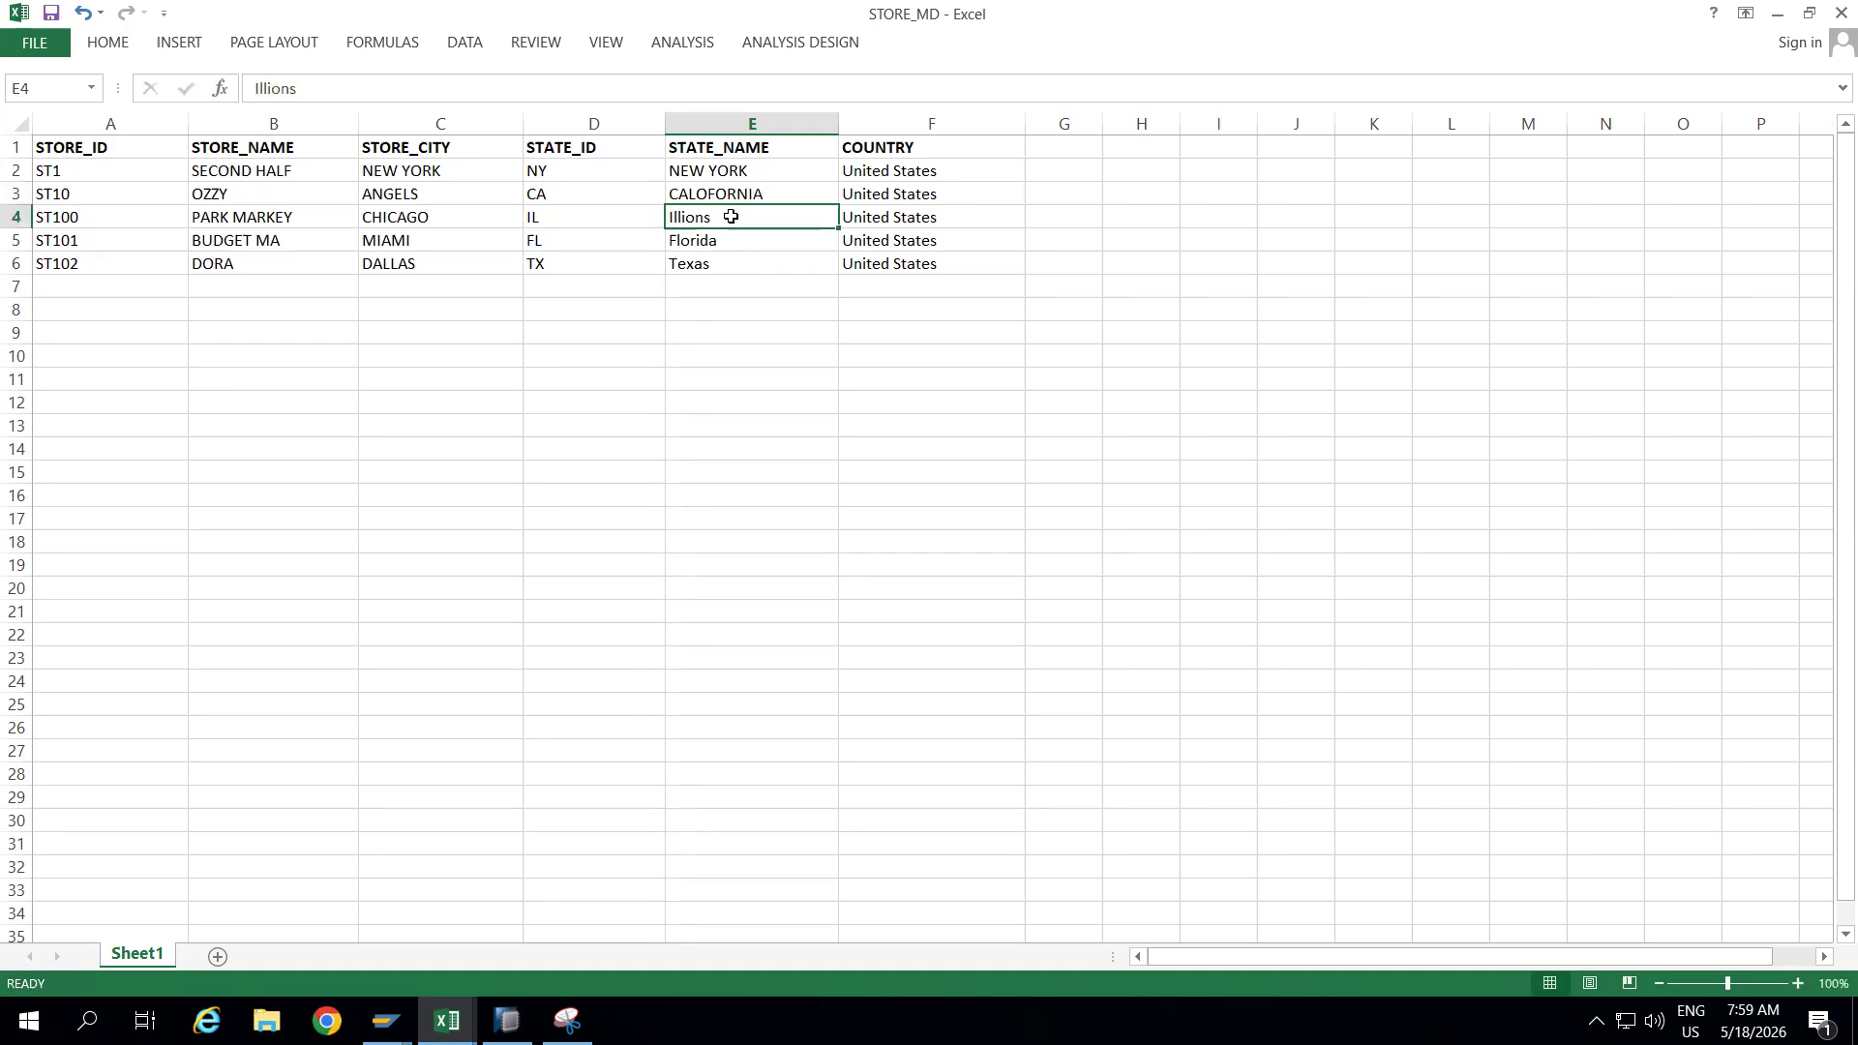
type("ILLIONS")
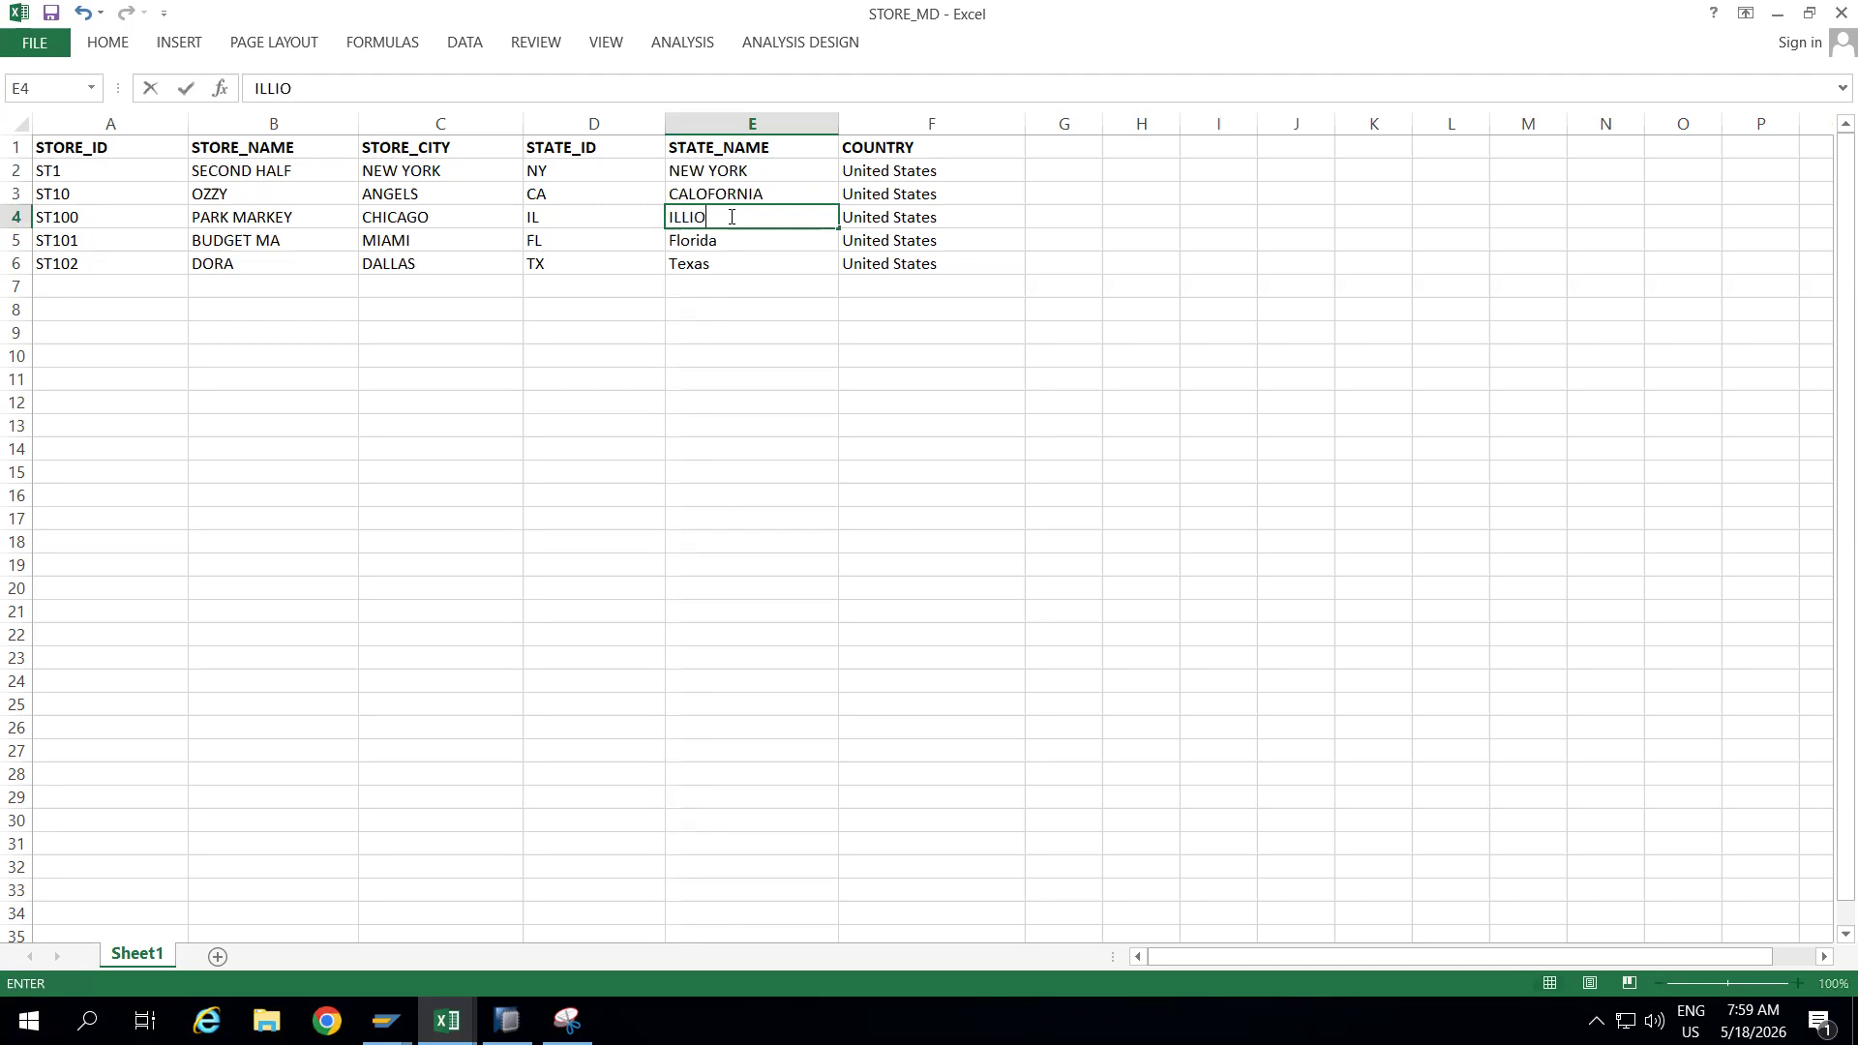
left_click(713, 249)
type("FLORIDA")
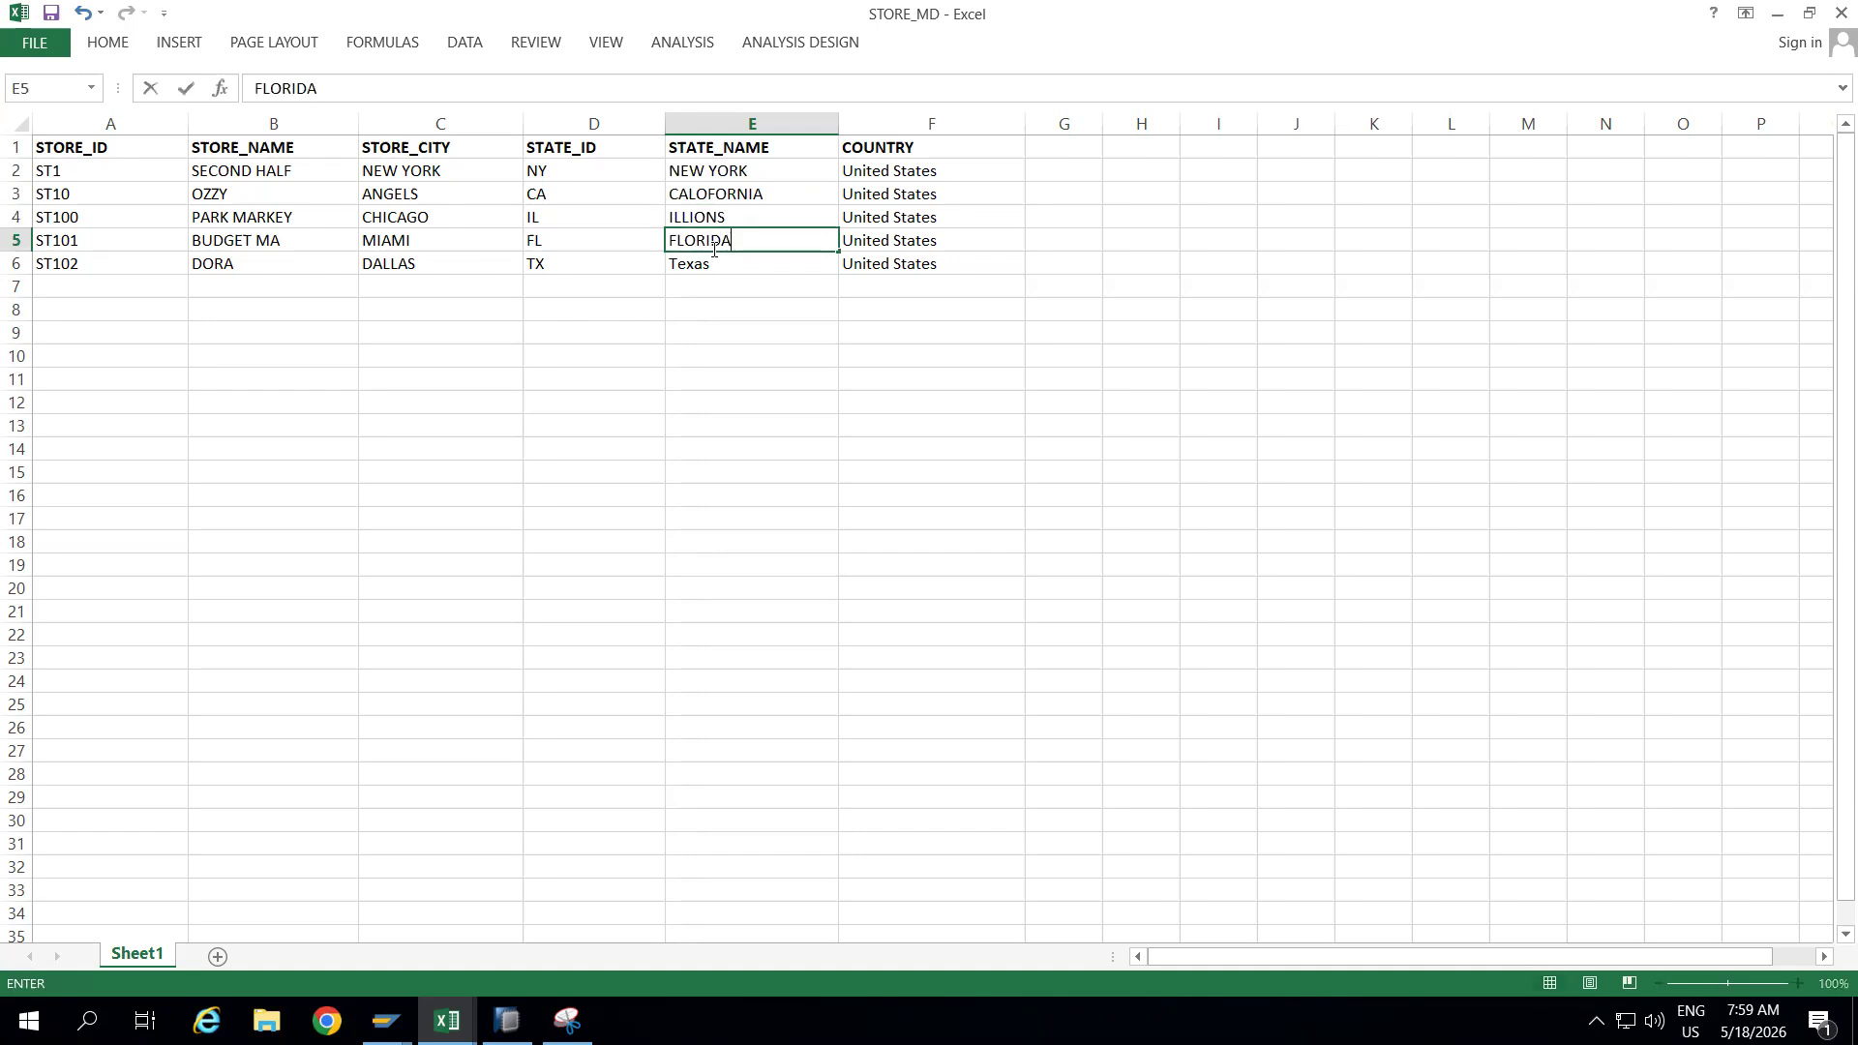
left_click(725, 268)
type("TEXAS")
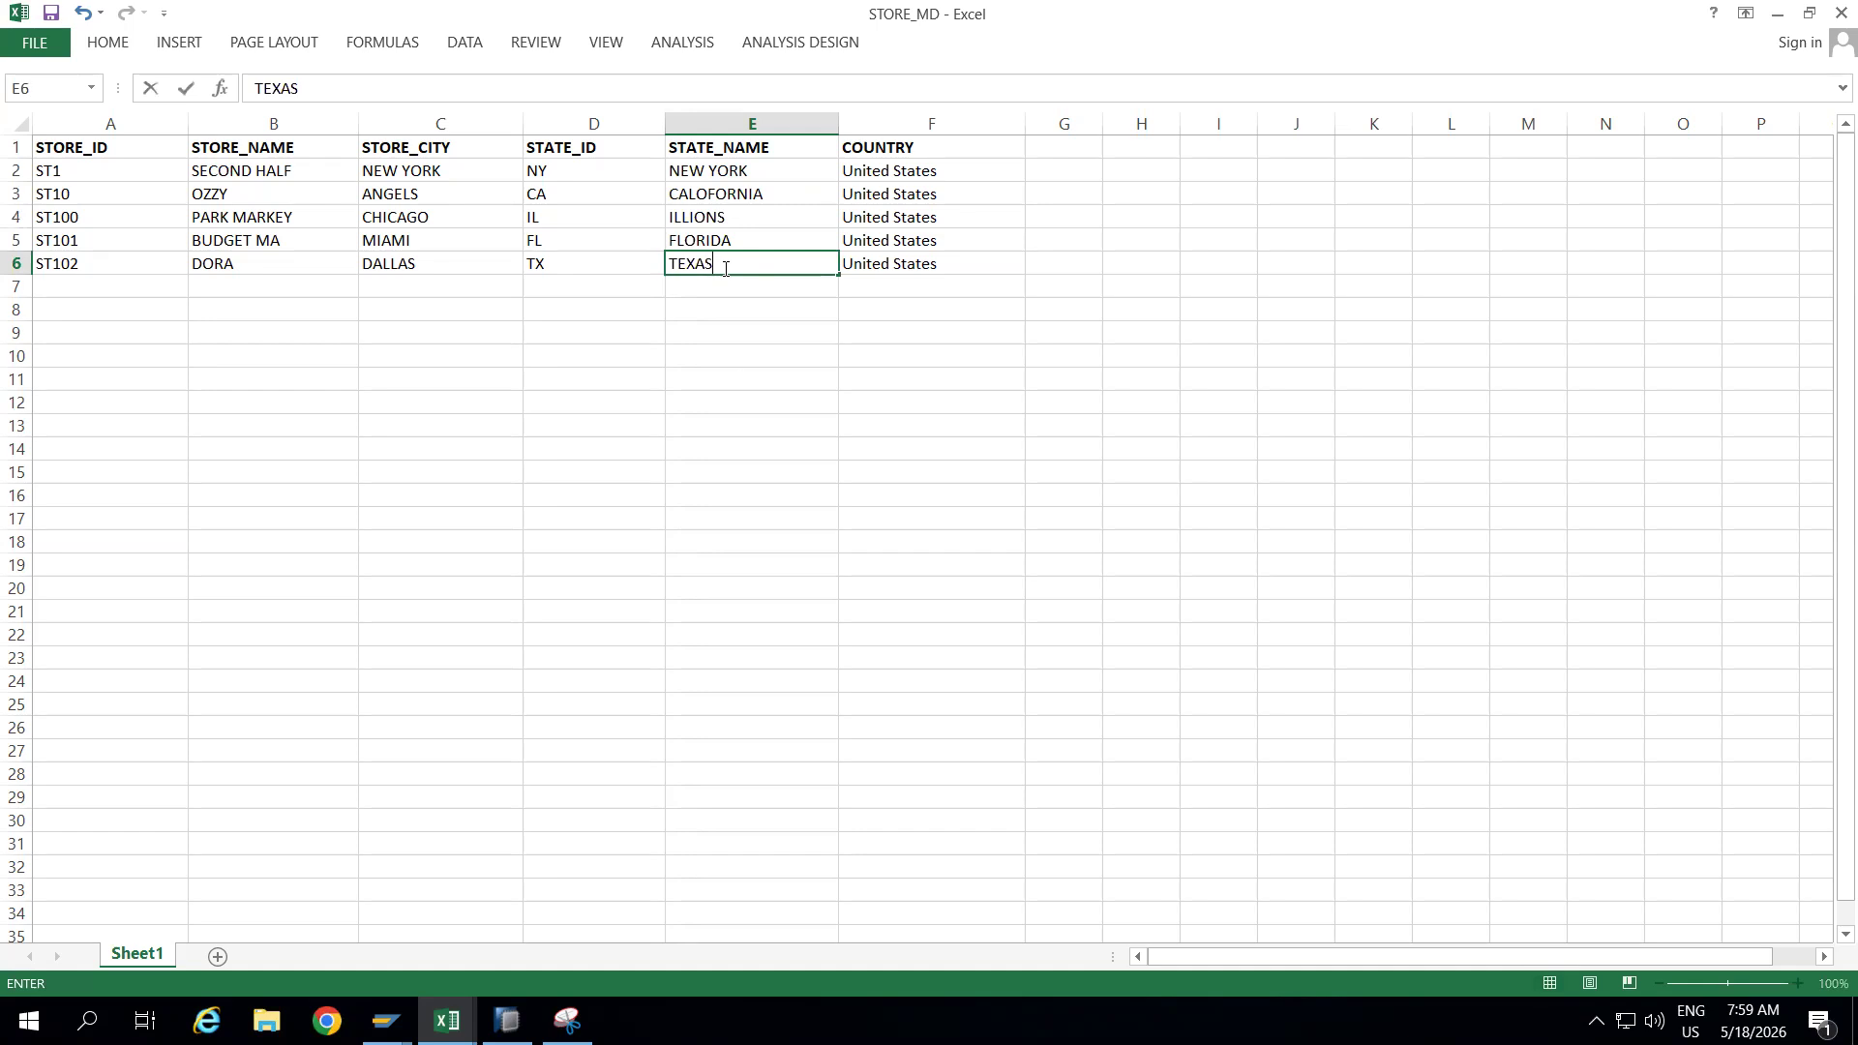
left_click(742, 379)
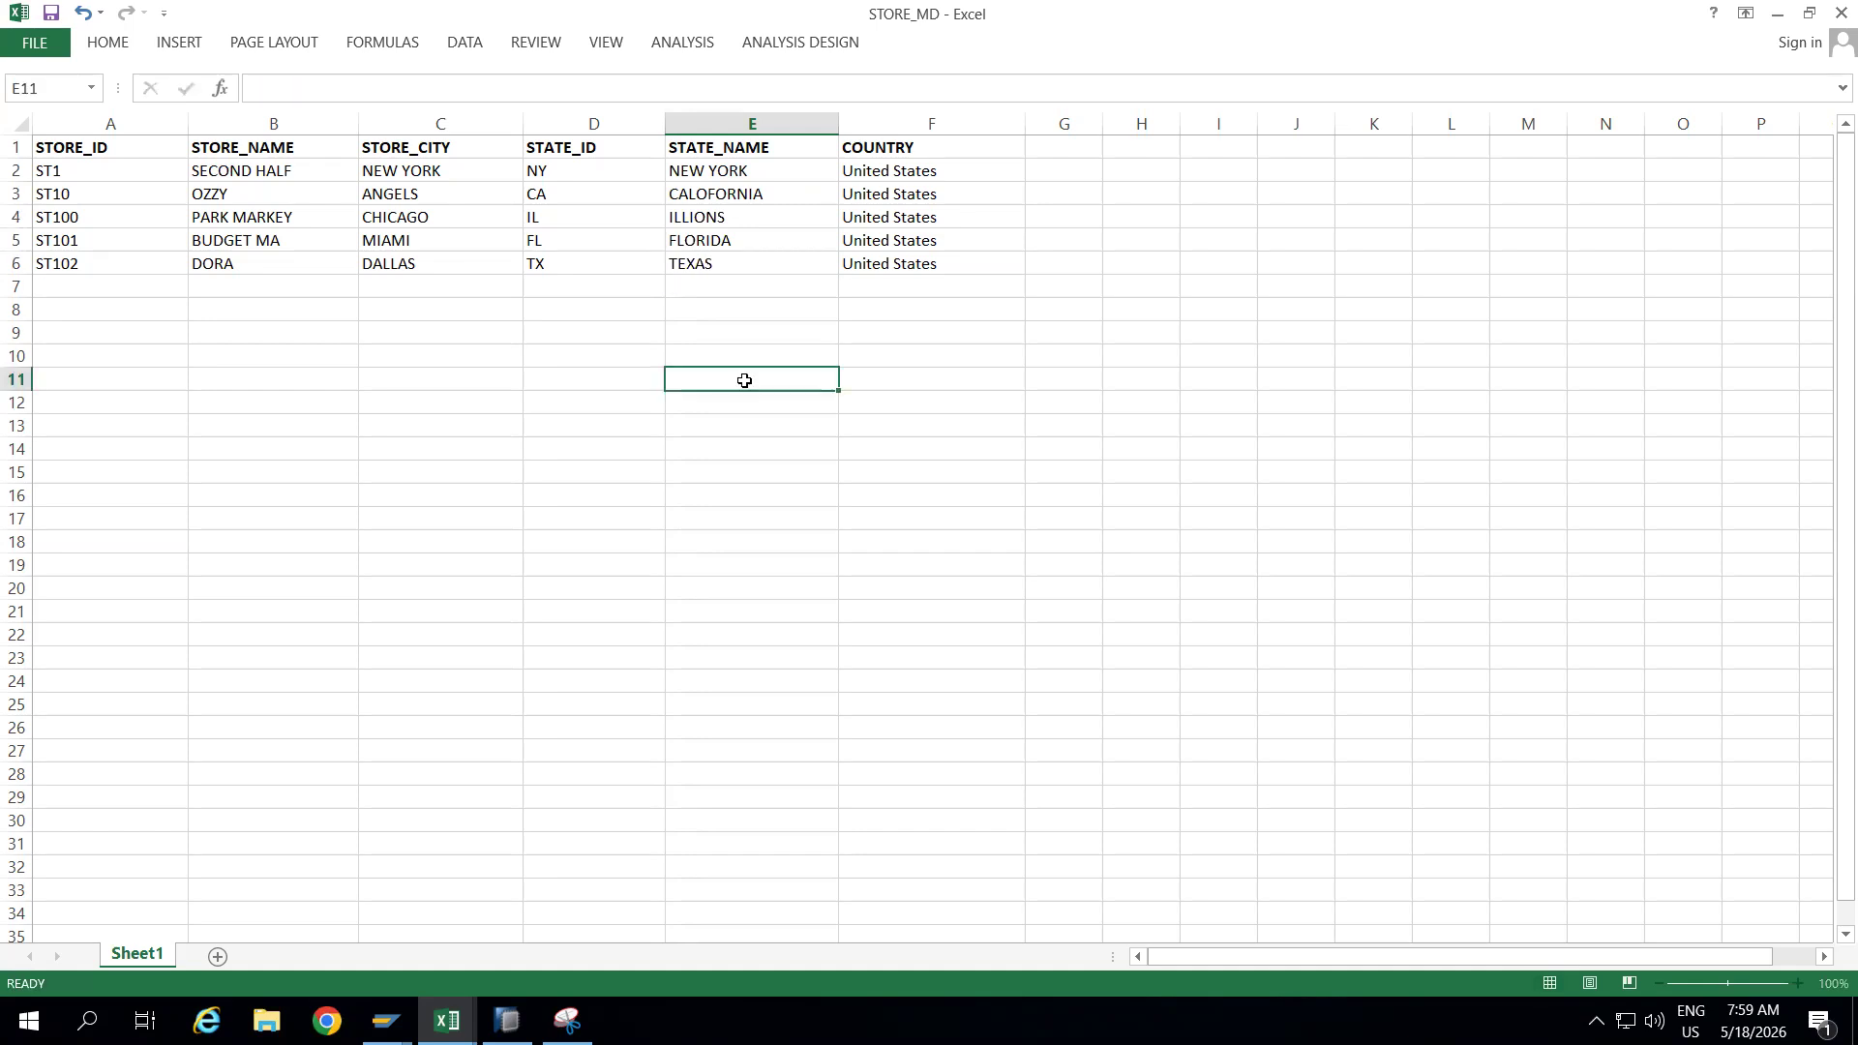
Set store ST1's country to UNITED STATES in capital letters.
left_click(873, 166)
type("UNI")
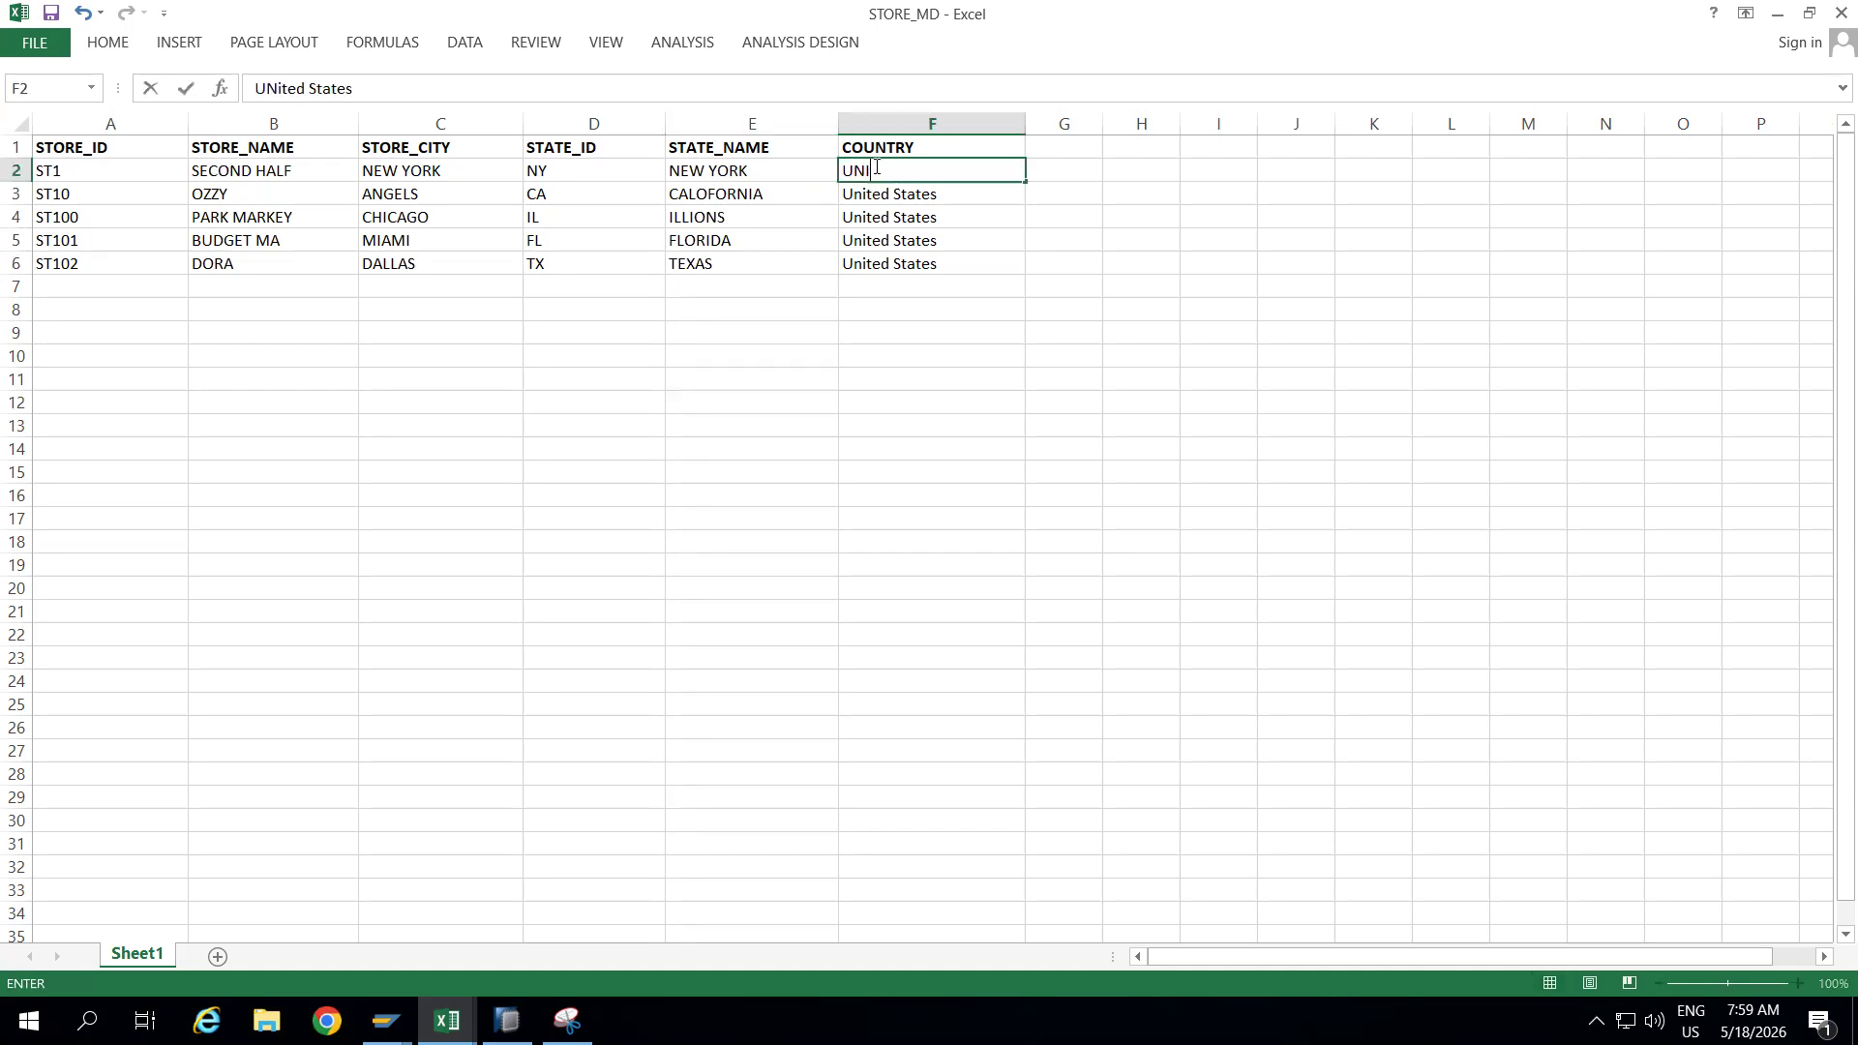
type("TED STATES")
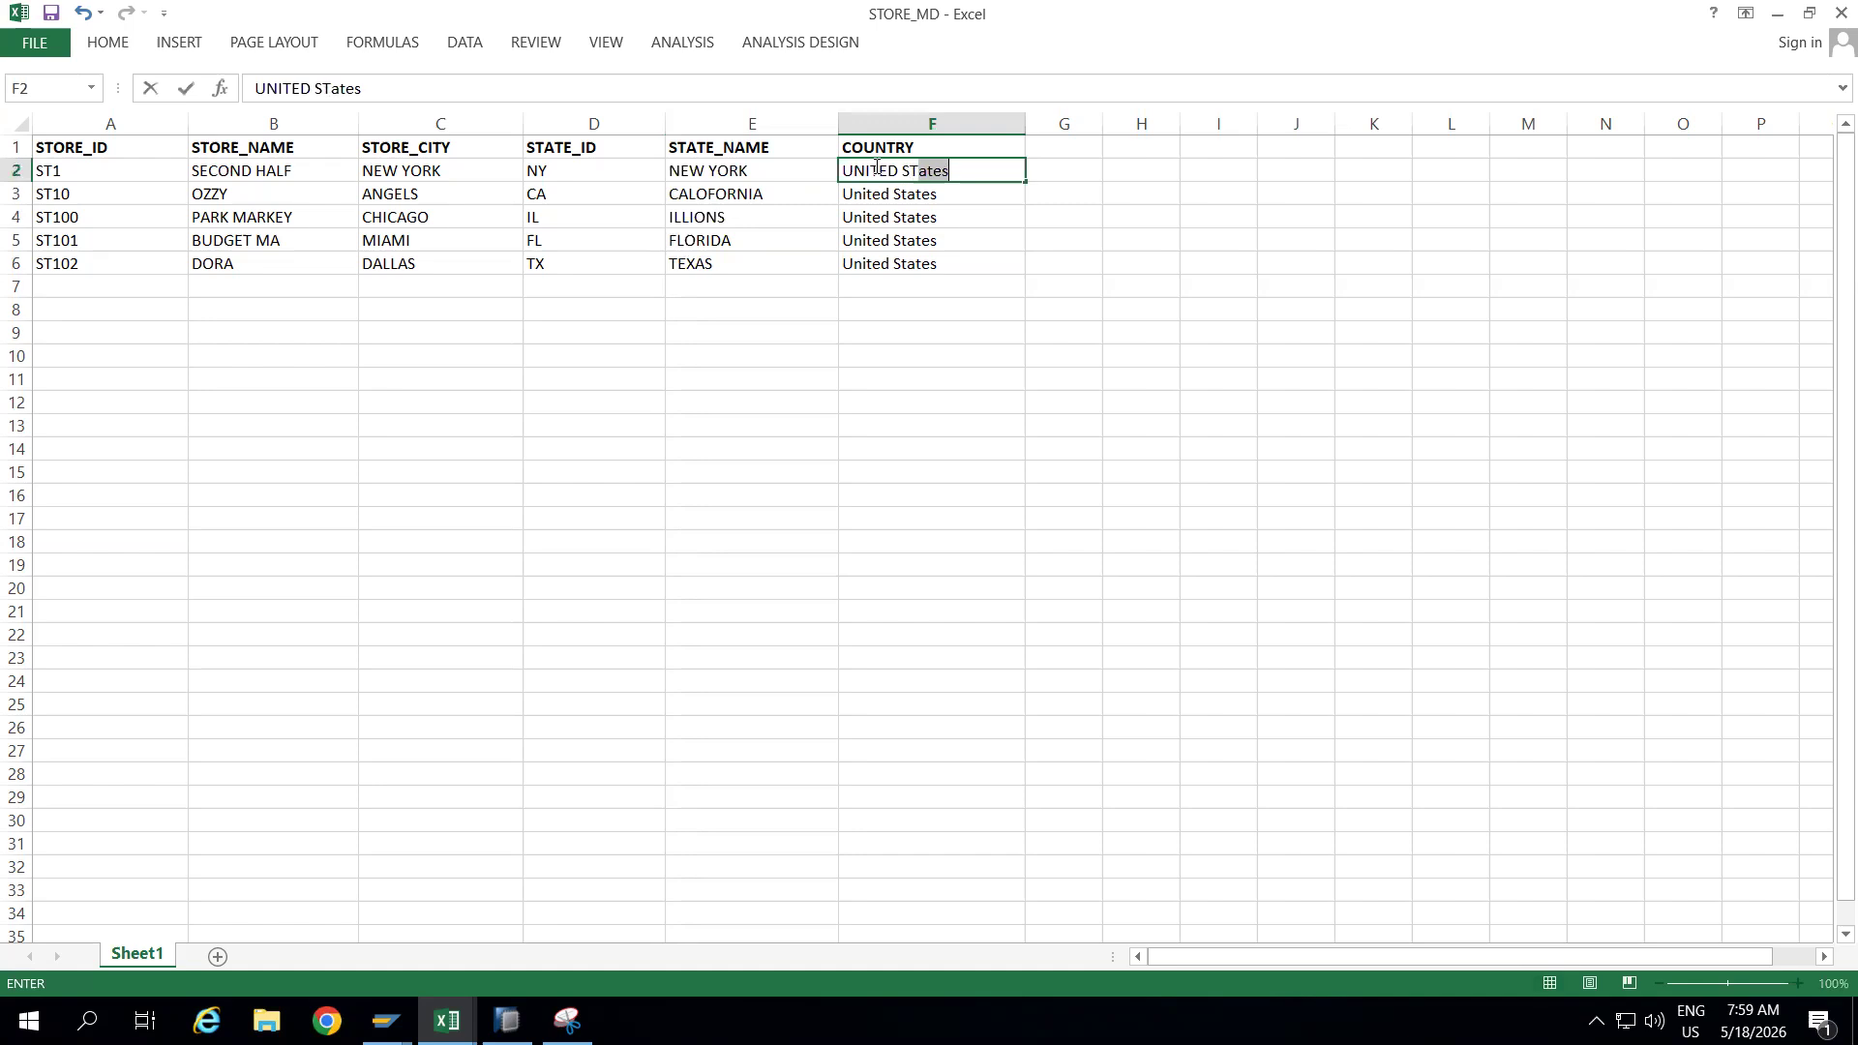
left_click(904, 306)
Copy ST1's country value to the COUNTRY cells of ST10, ST100, ST101 and ST102.
left_click(881, 170)
key("ctrl+c")
left_click(904, 194)
key("ctrl+v")
left_click(915, 225)
key("ctrl+v")
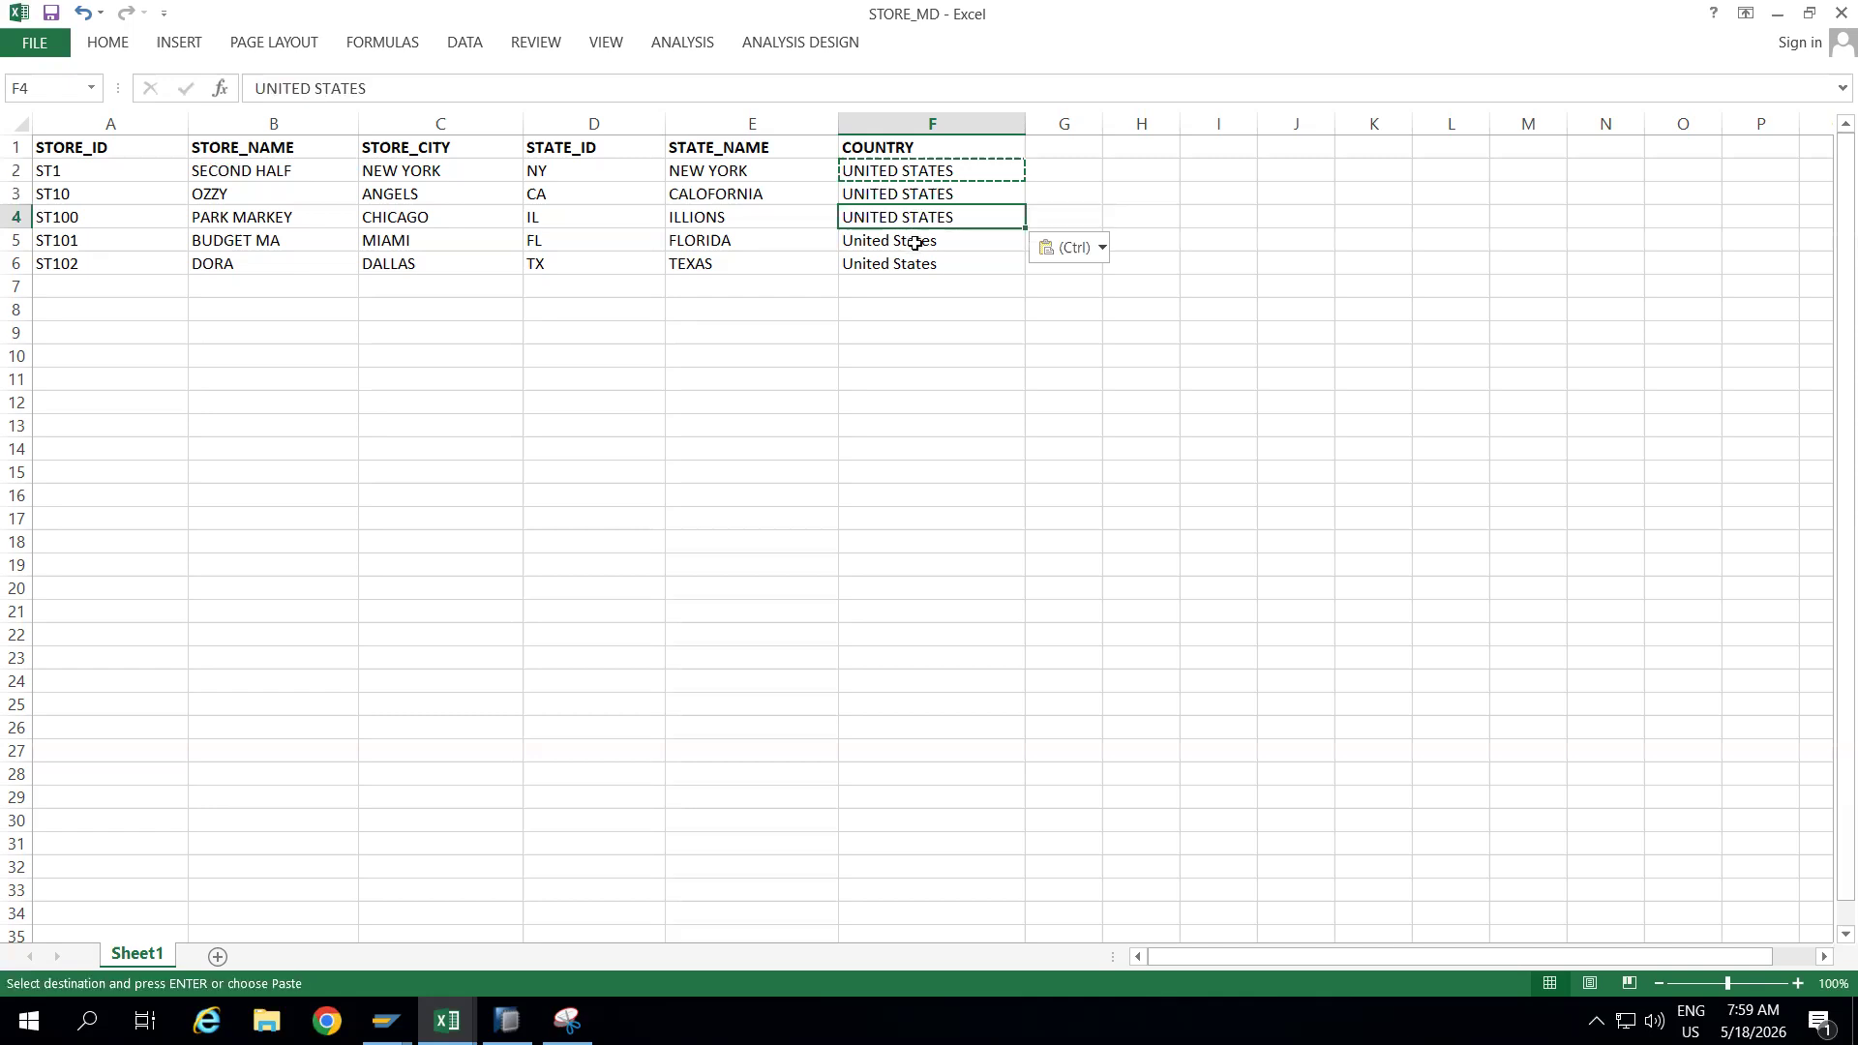
left_click(914, 242)
key("ctrl+v")
left_click(918, 265)
key("ctrl+v")
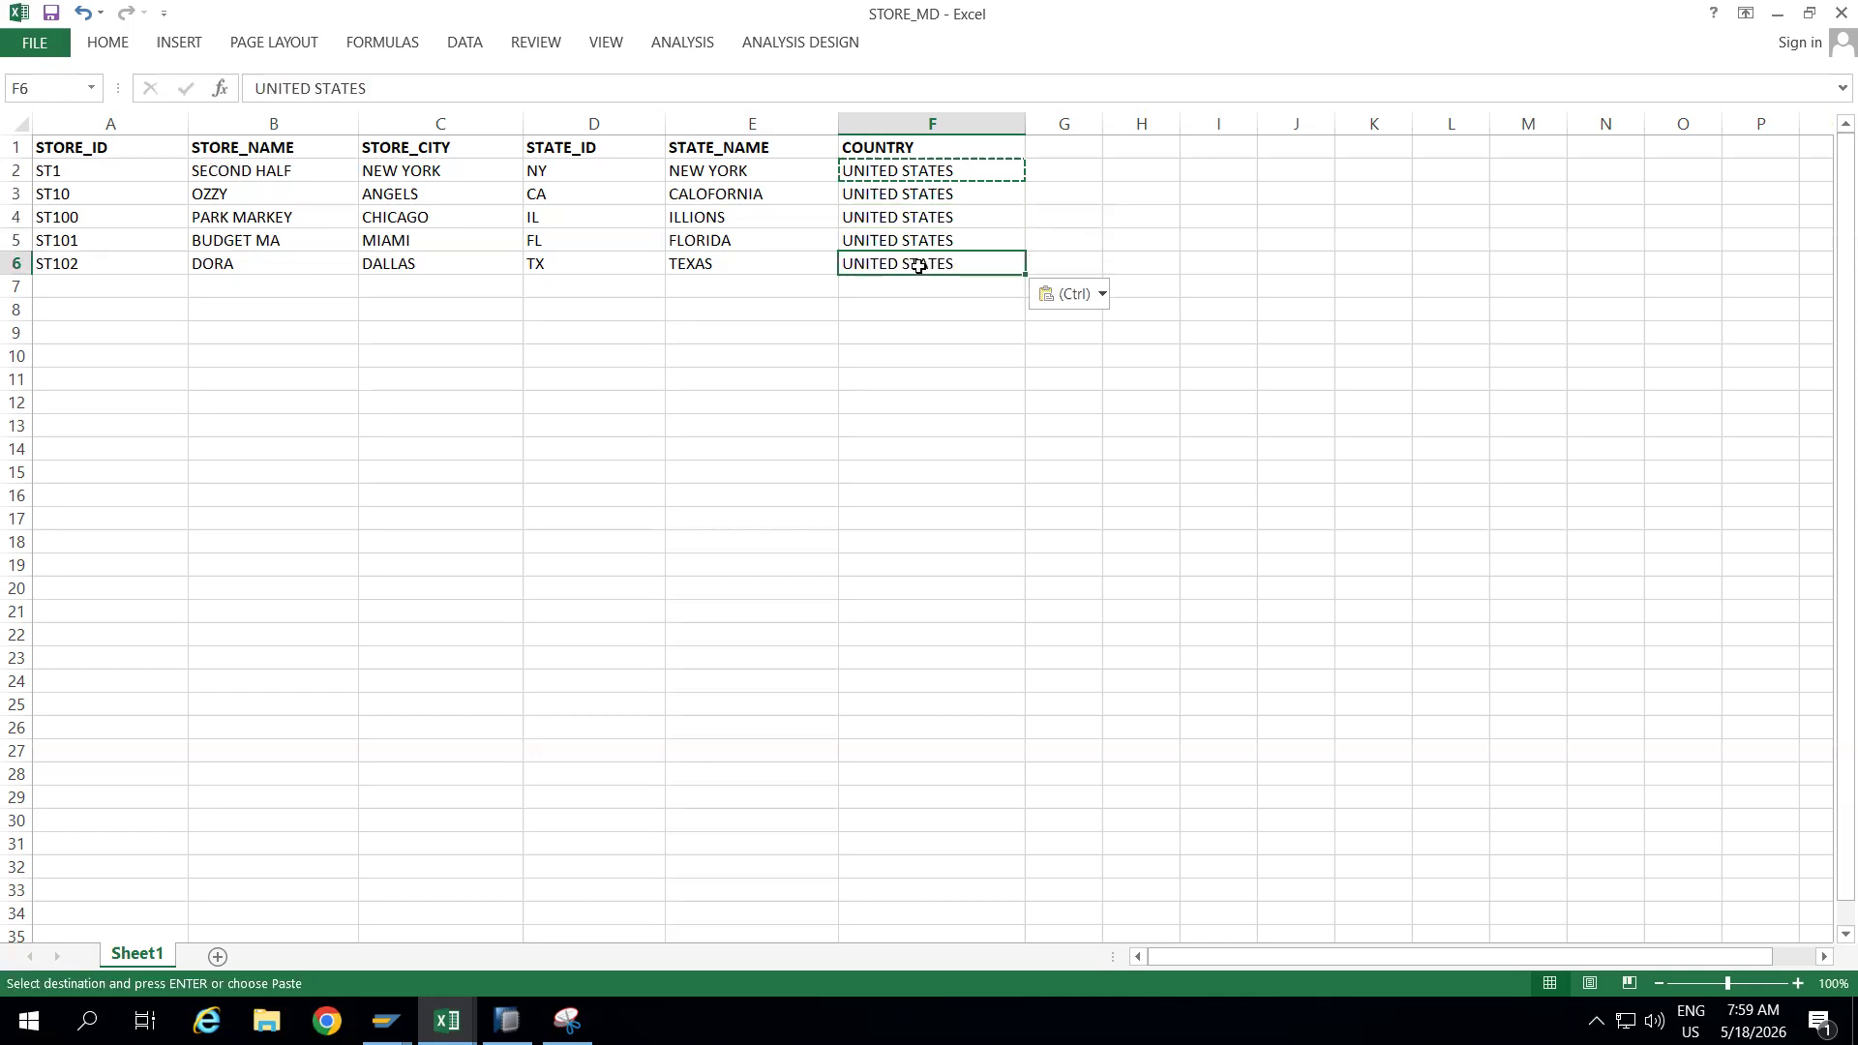
left_click(879, 363)
key("Escape")
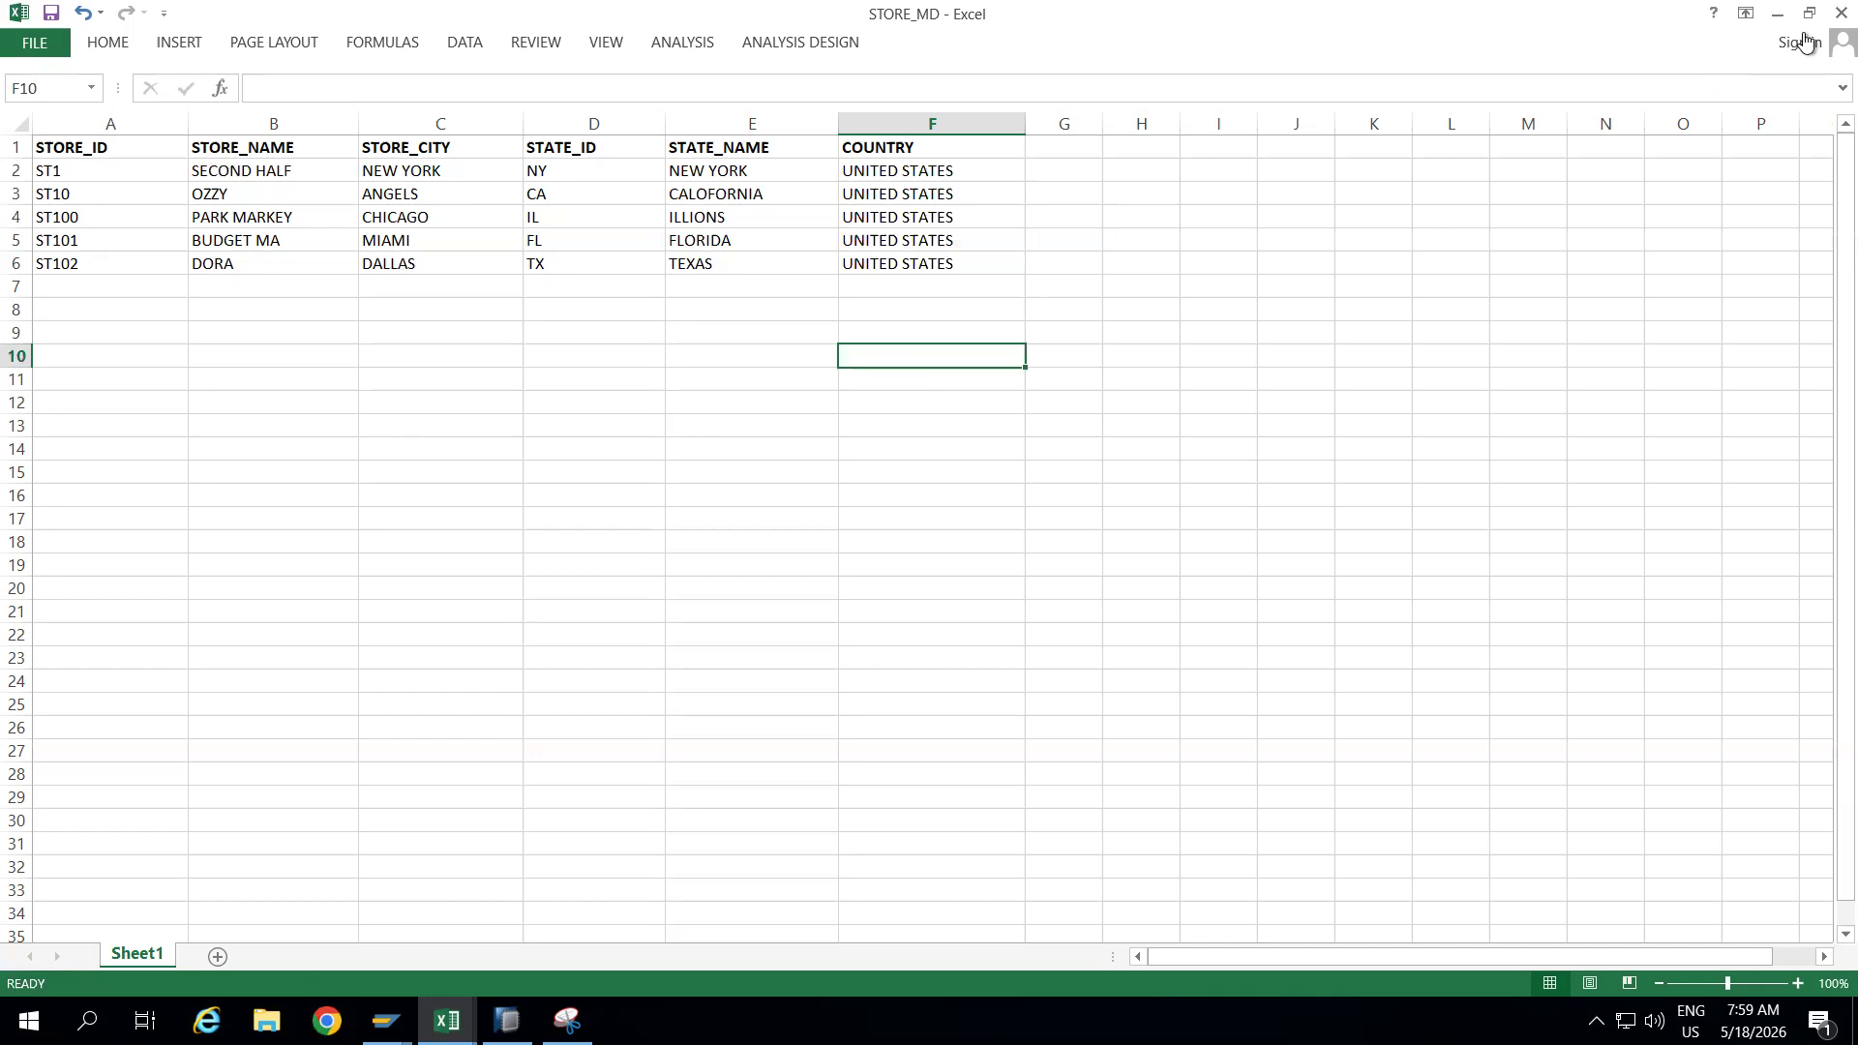
Close the STORE_MD workbook and return to the ZSTORE_ID data transfer process in SAP HANA Studio.
left_click(1841, 12)
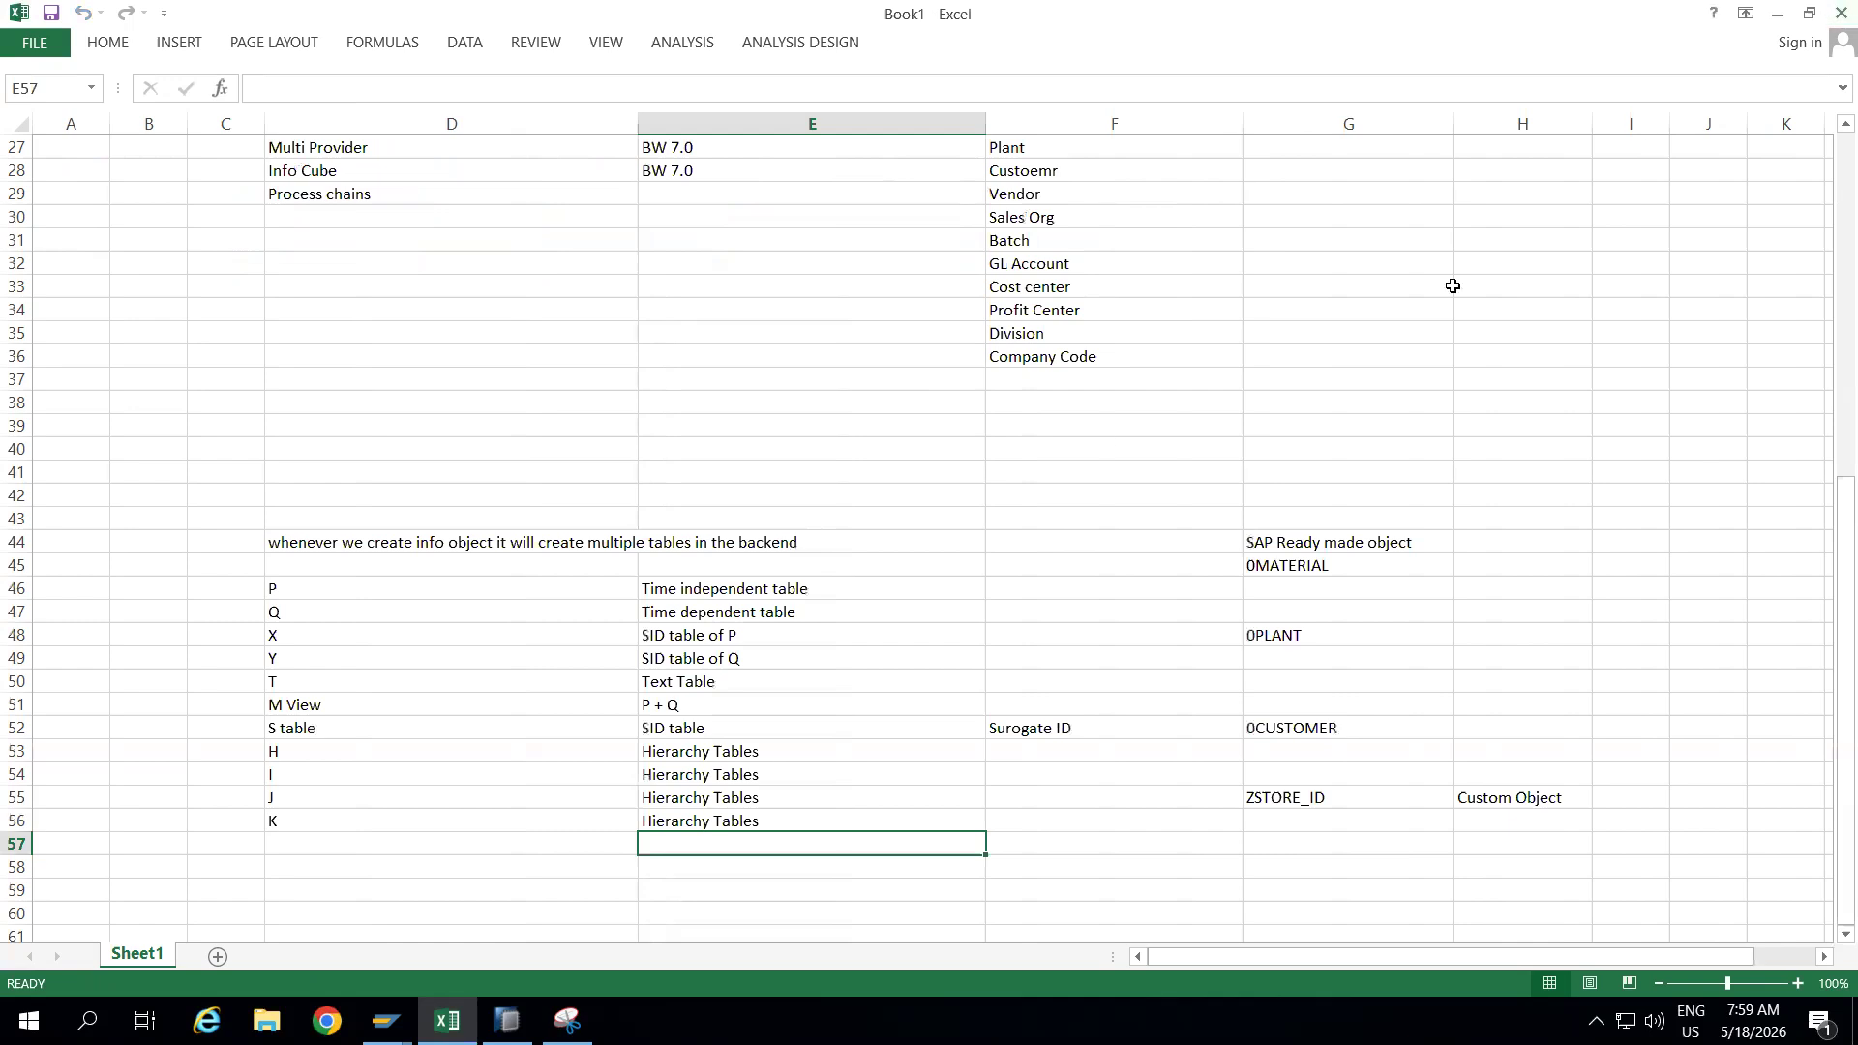
left_click(1773, 13)
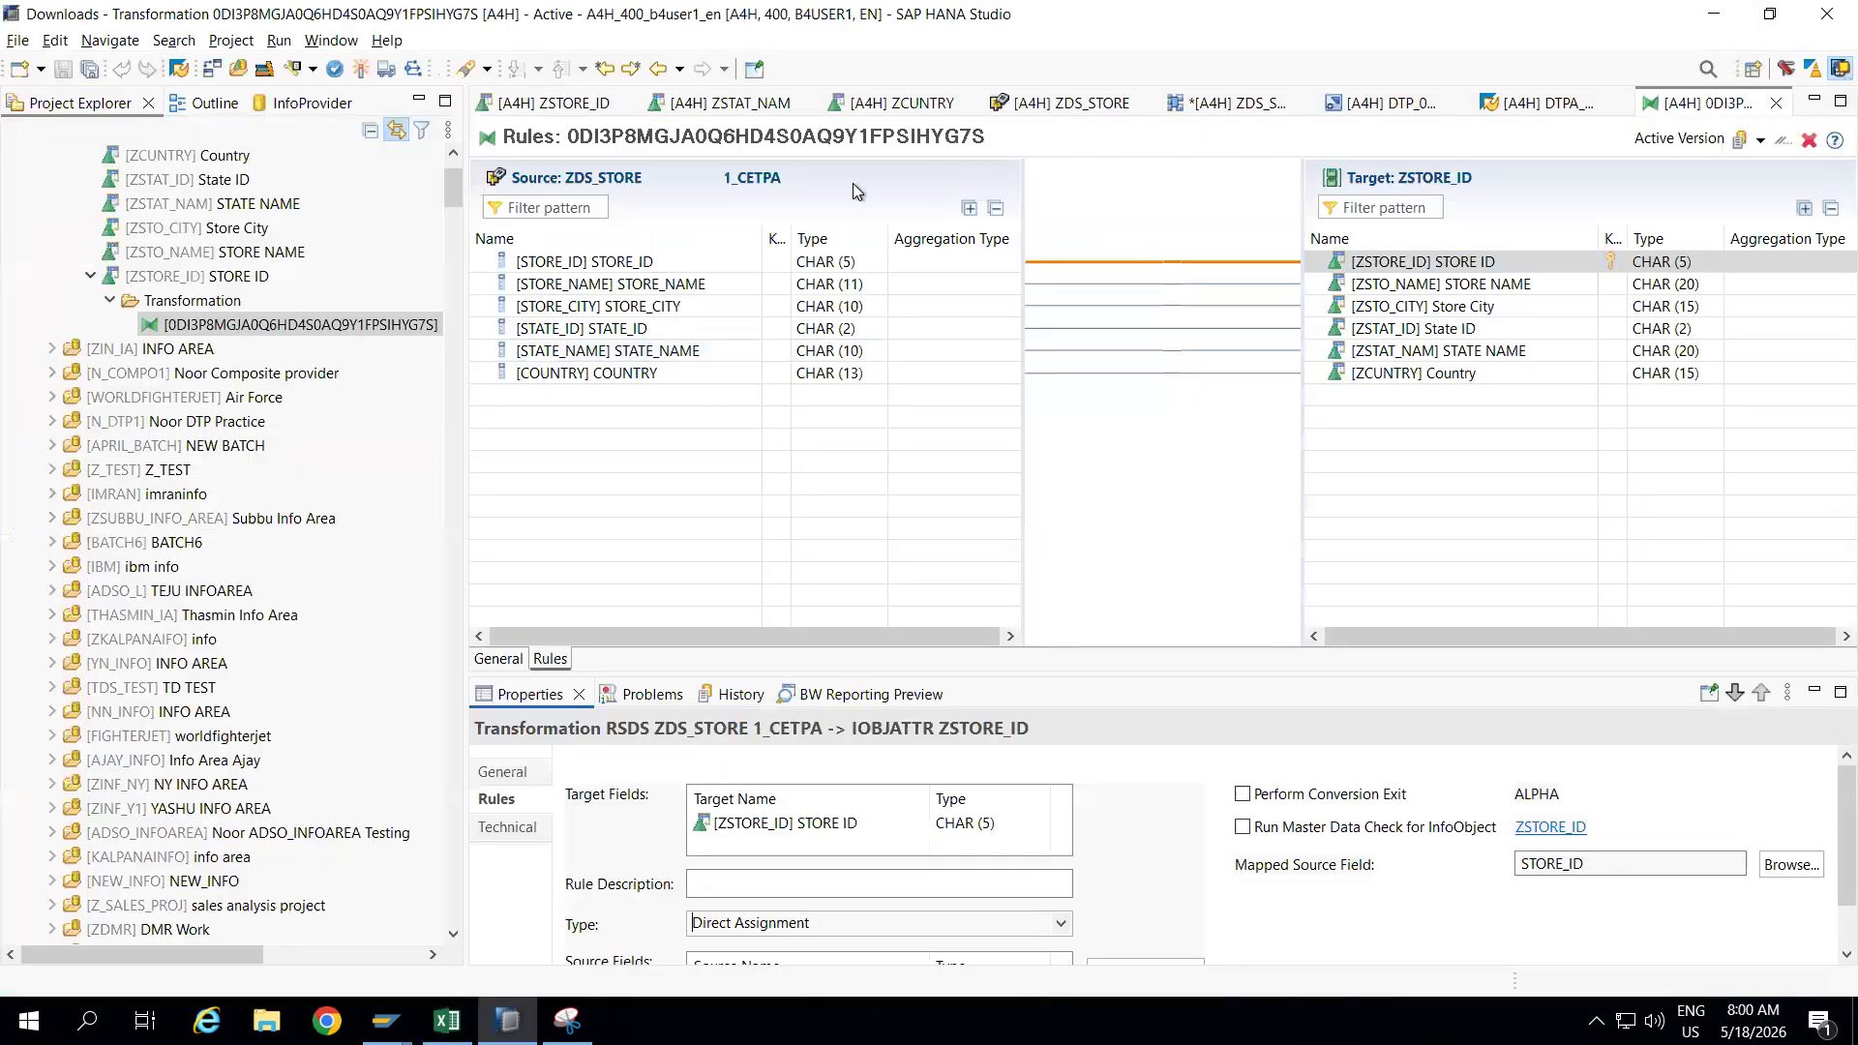
left_click(1386, 107)
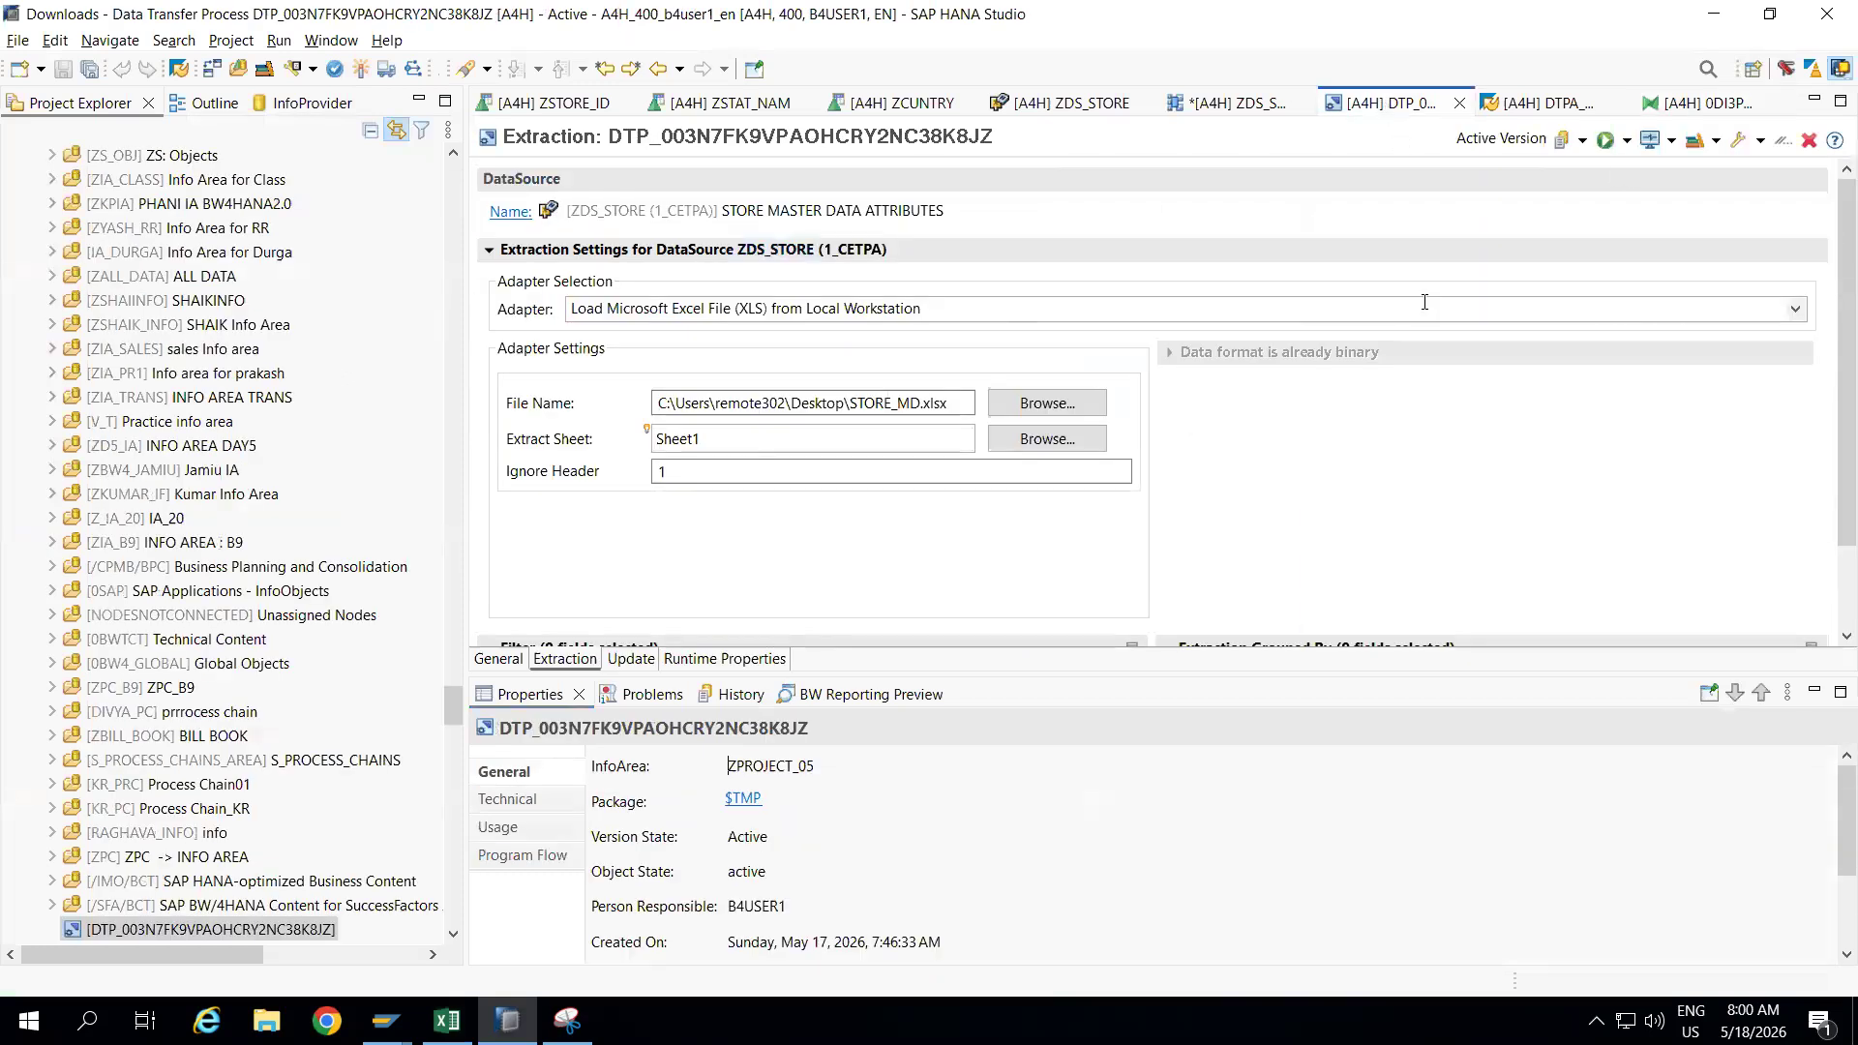
Try to execute the data transfer process in dialog mode, agreeing to delete its previous request.
left_click(1606, 144)
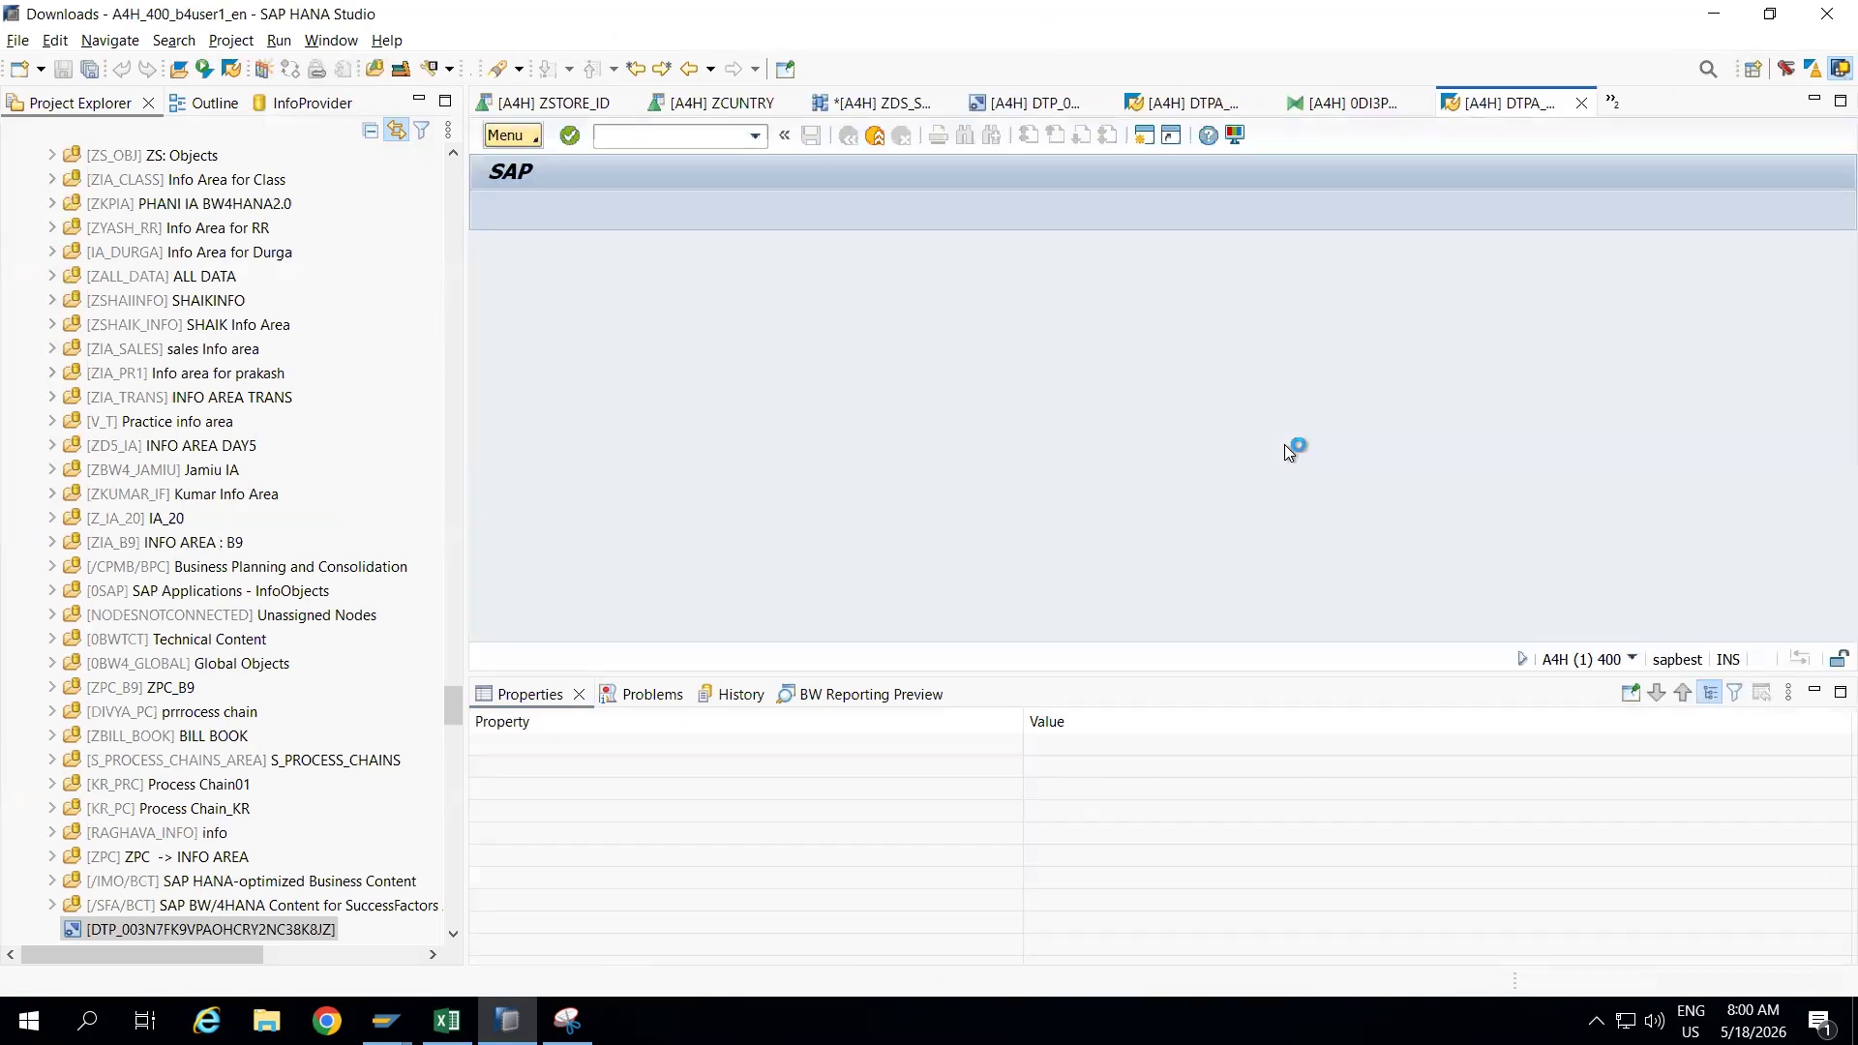
left_click(1079, 277)
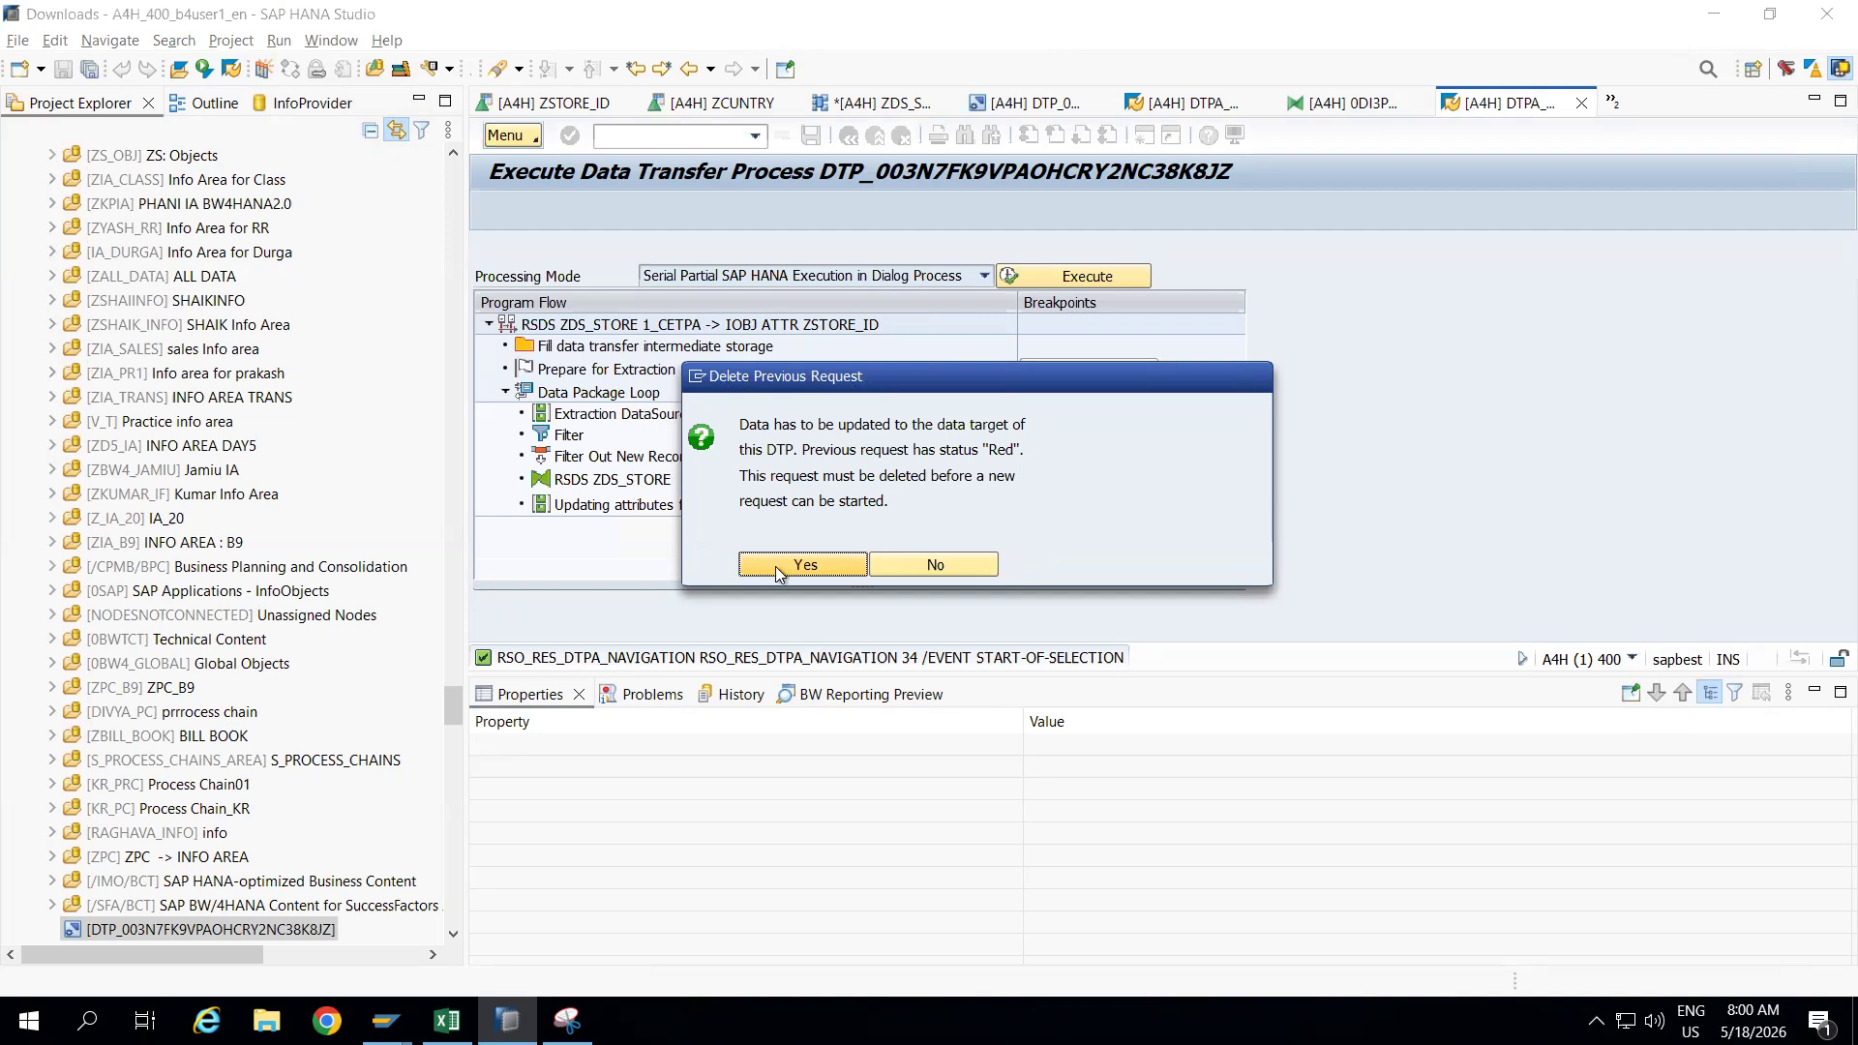
left_click(815, 569)
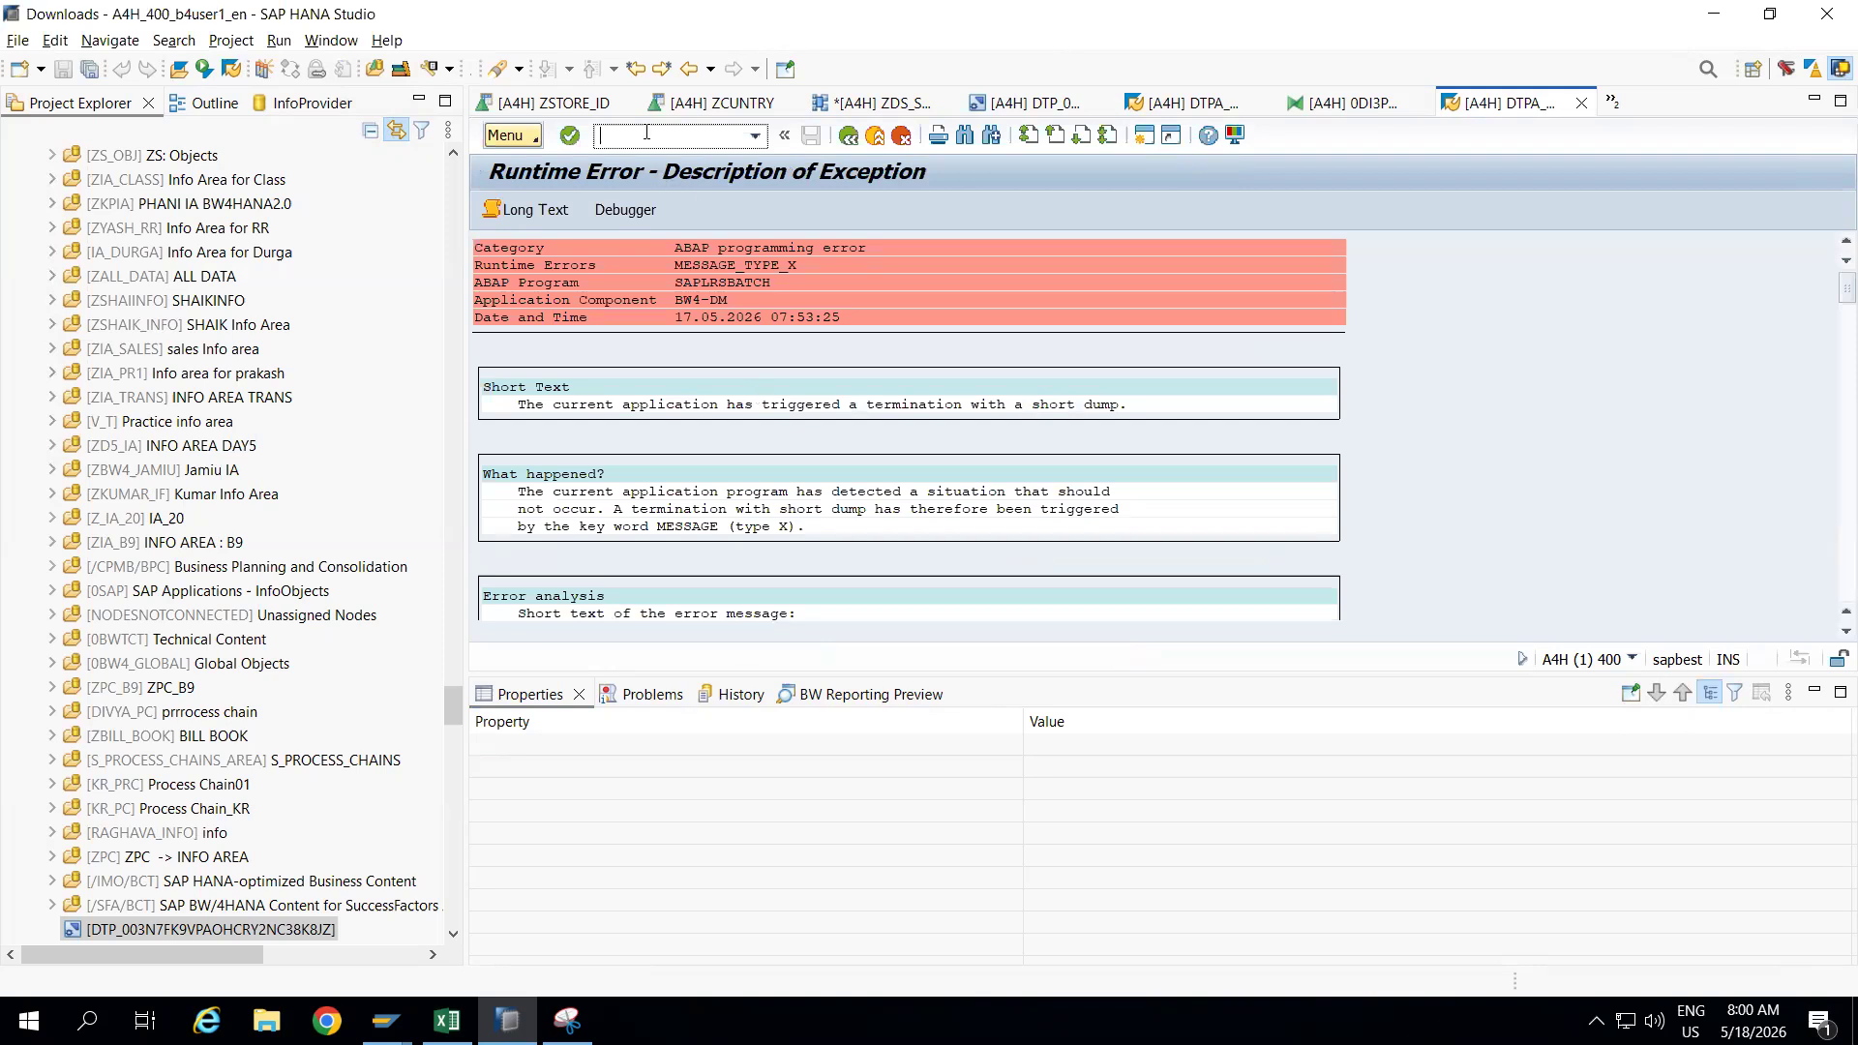
Leave the runtime error screen for transaction RSA1 and dismiss the information message.
type("/nrsa1")
key("Return")
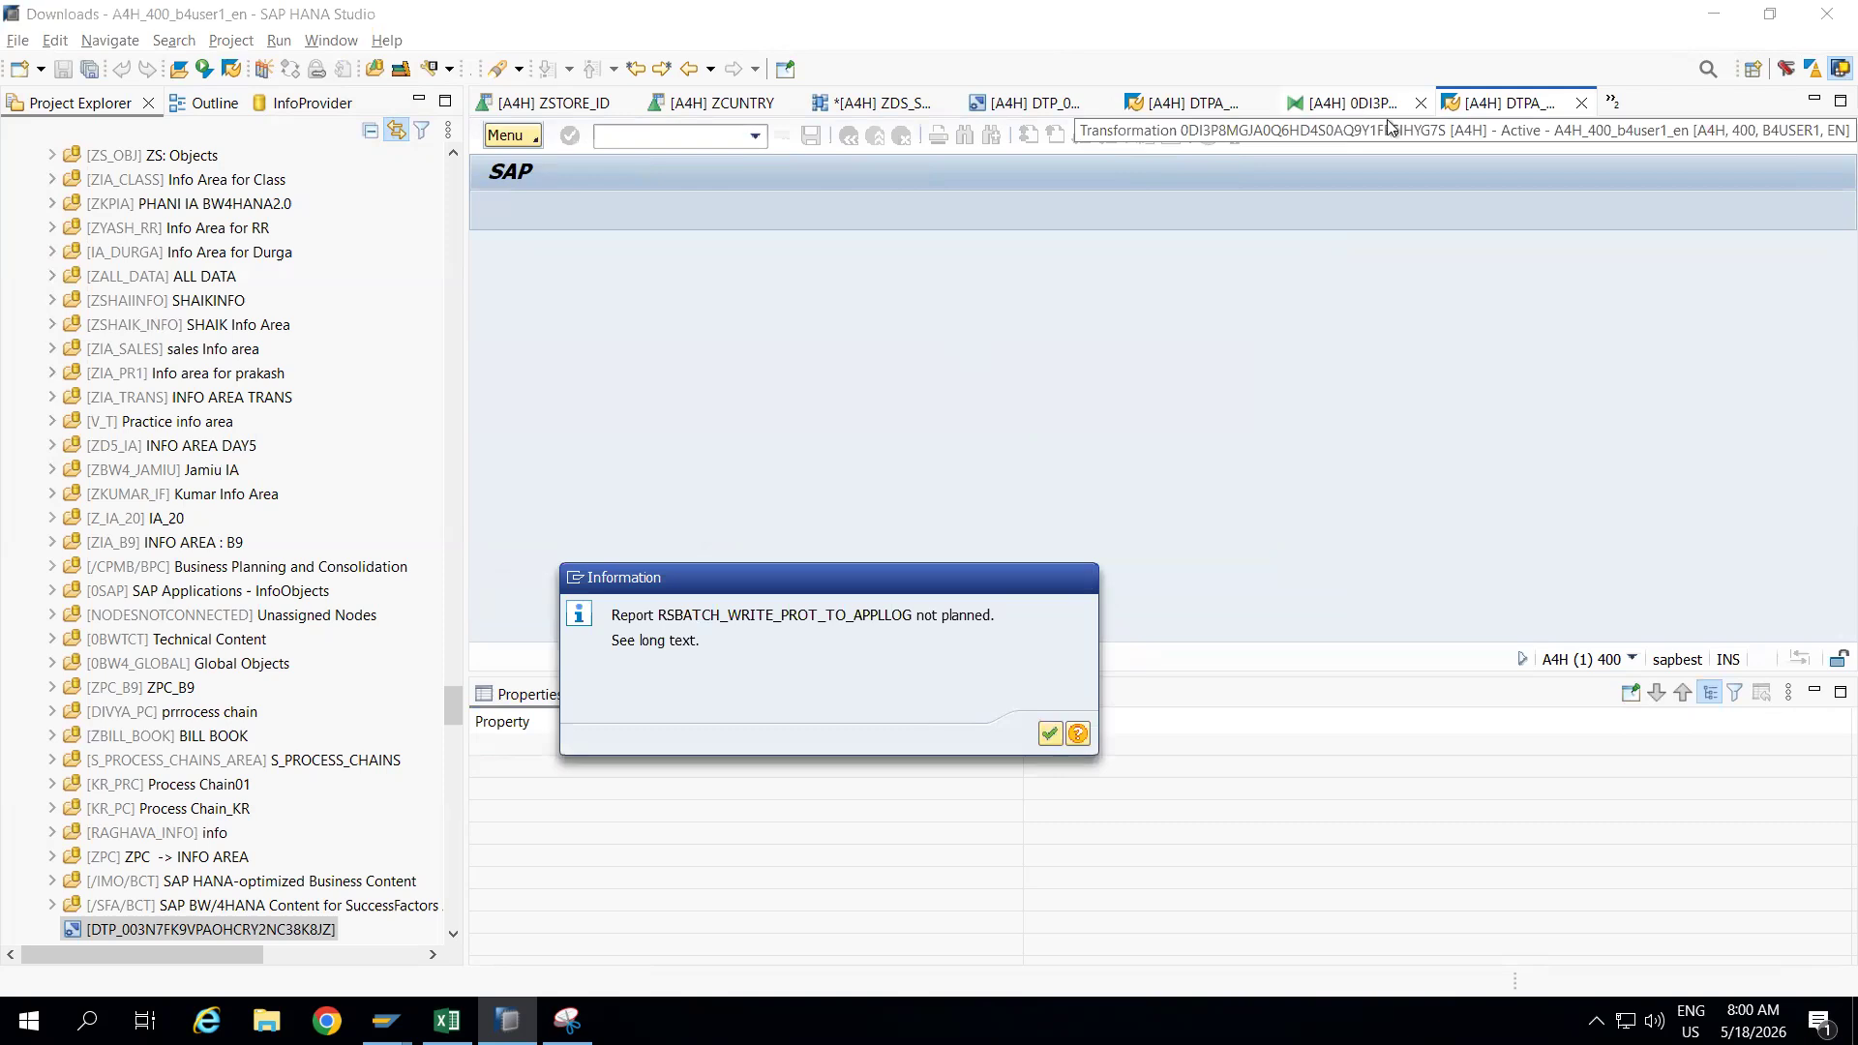
key("Return")
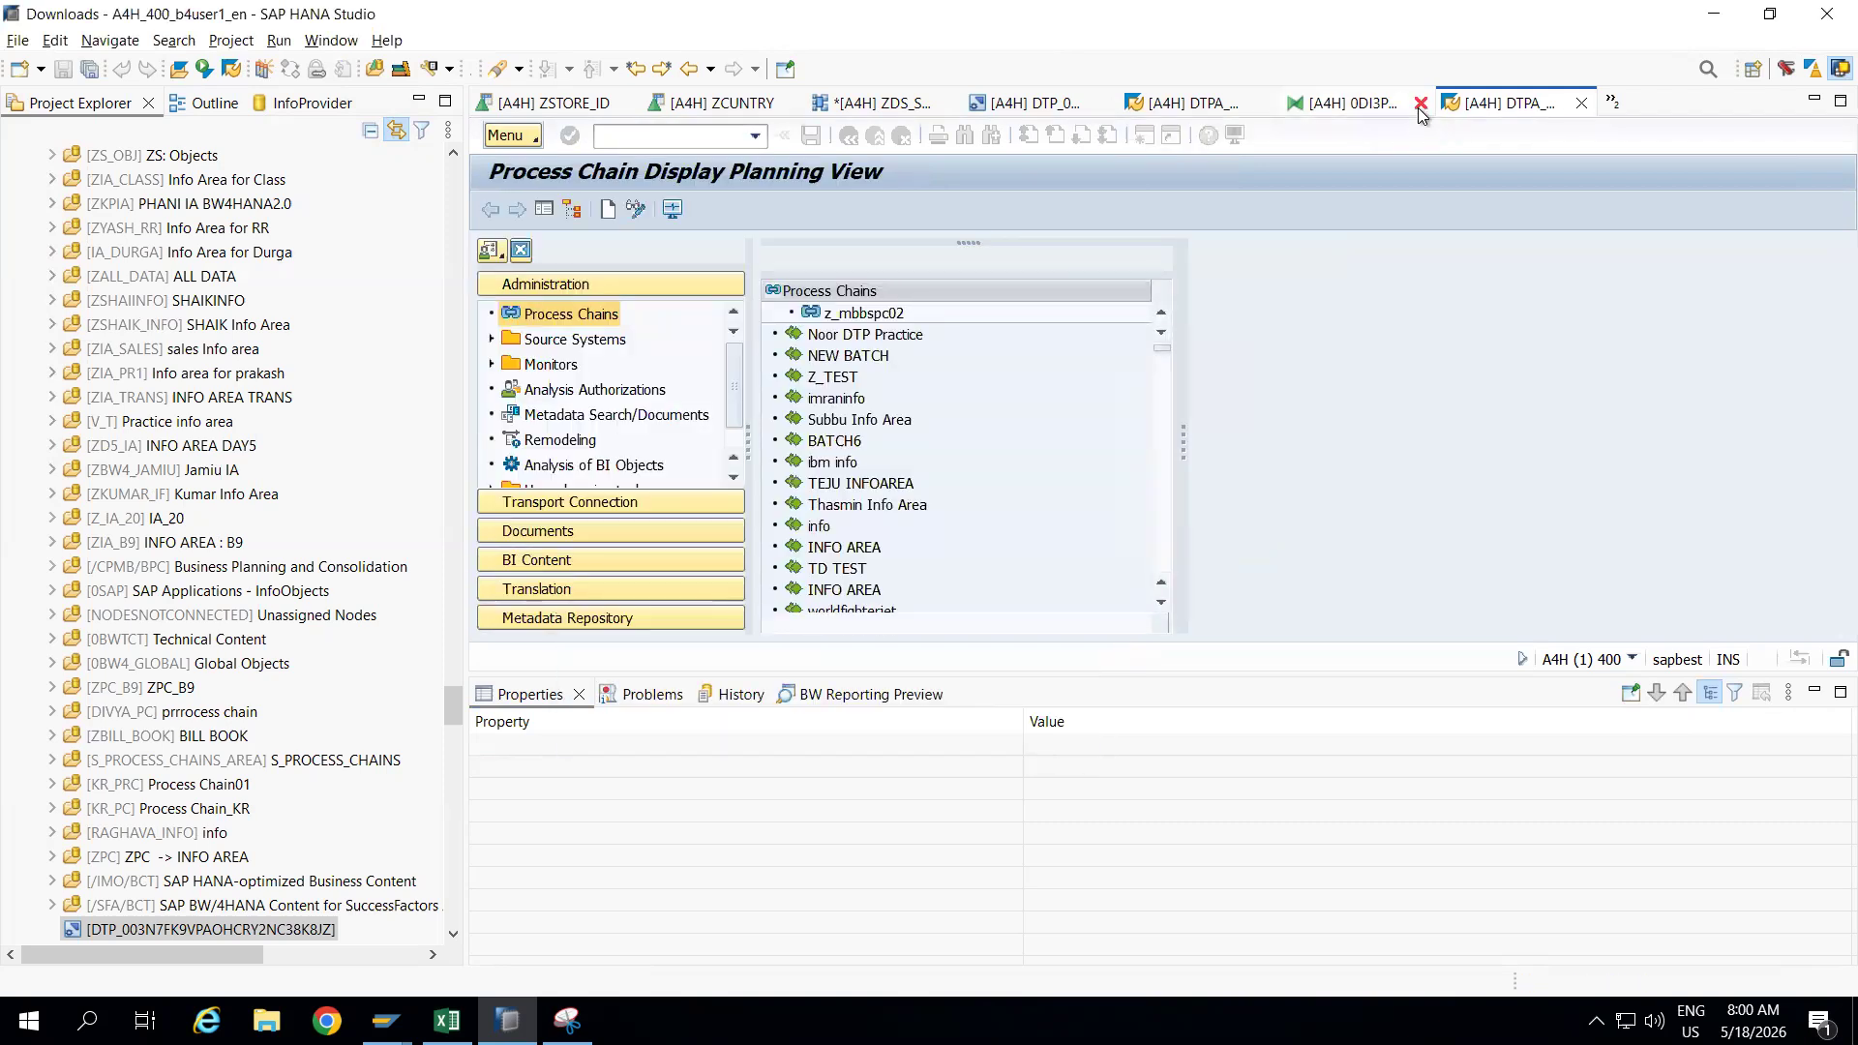
Close the open editors of the transformation and the InfoObjects ZSTORE_ID, ZSTAT_NAM and ZCUNTRY.
left_click(1420, 103)
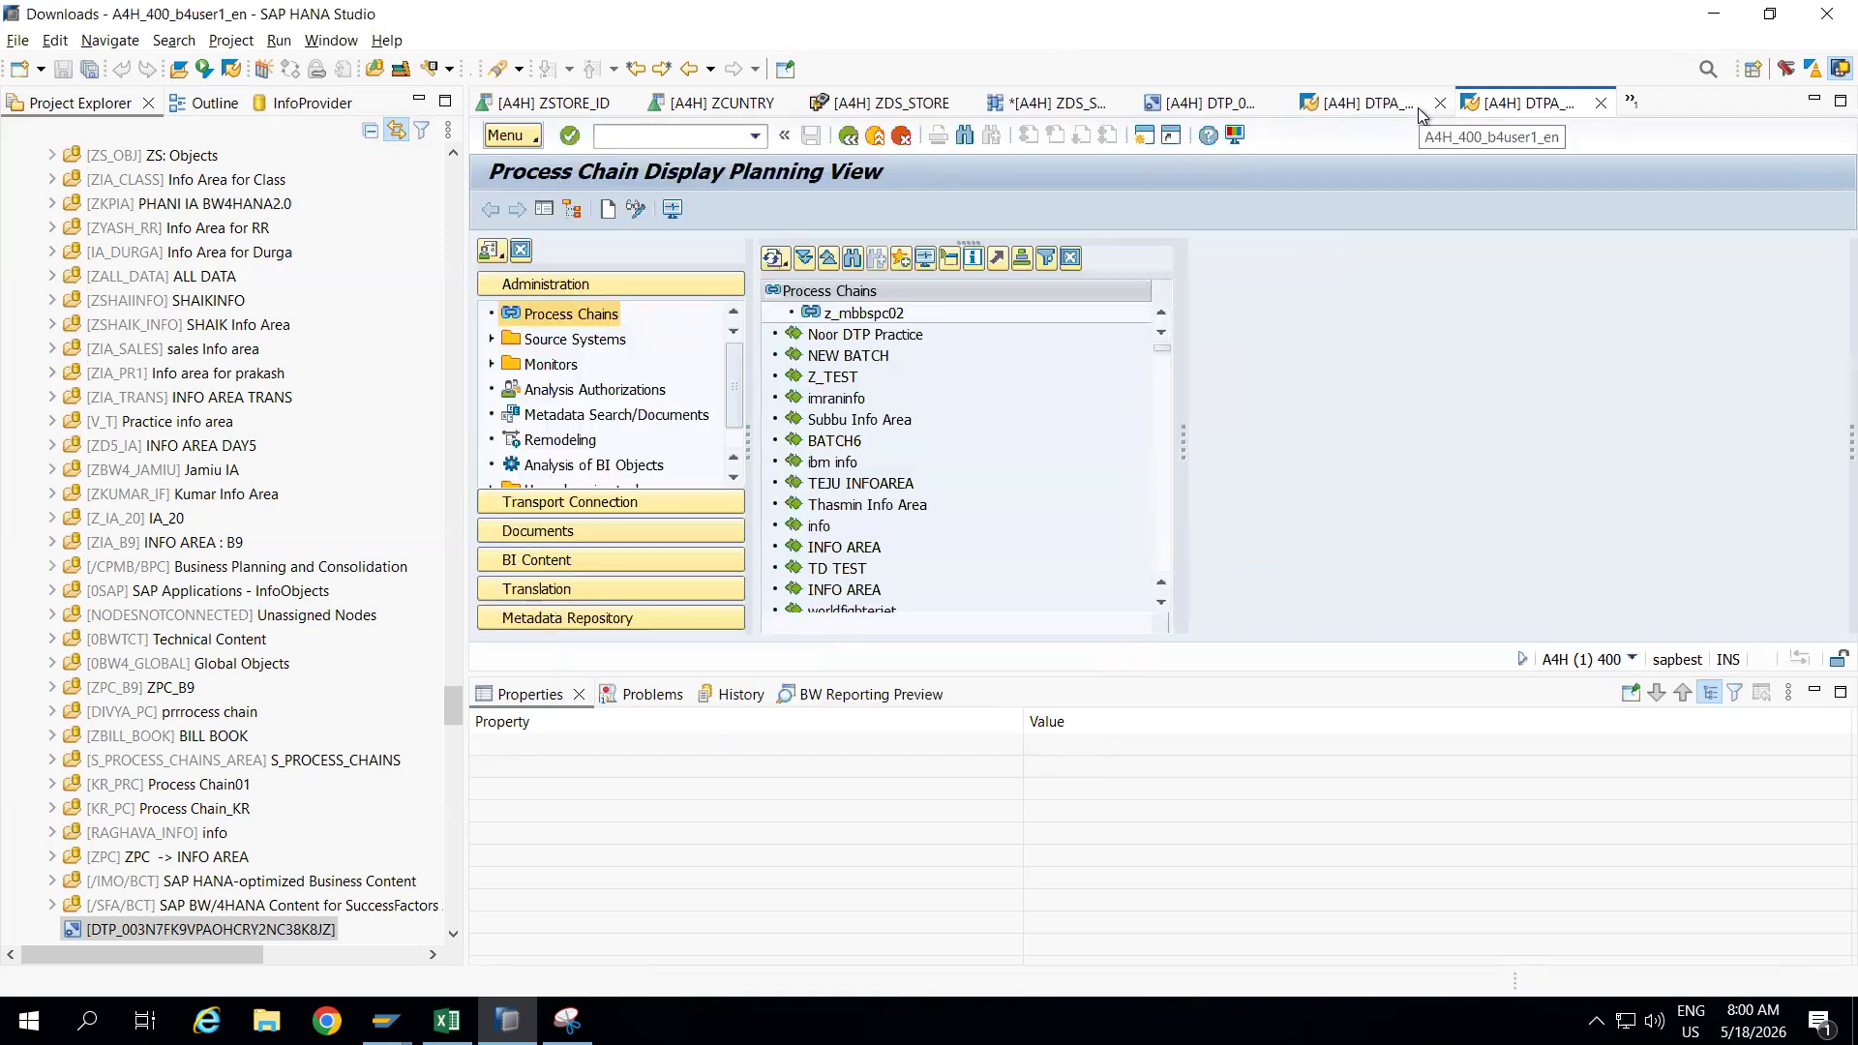
left_click(627, 104)
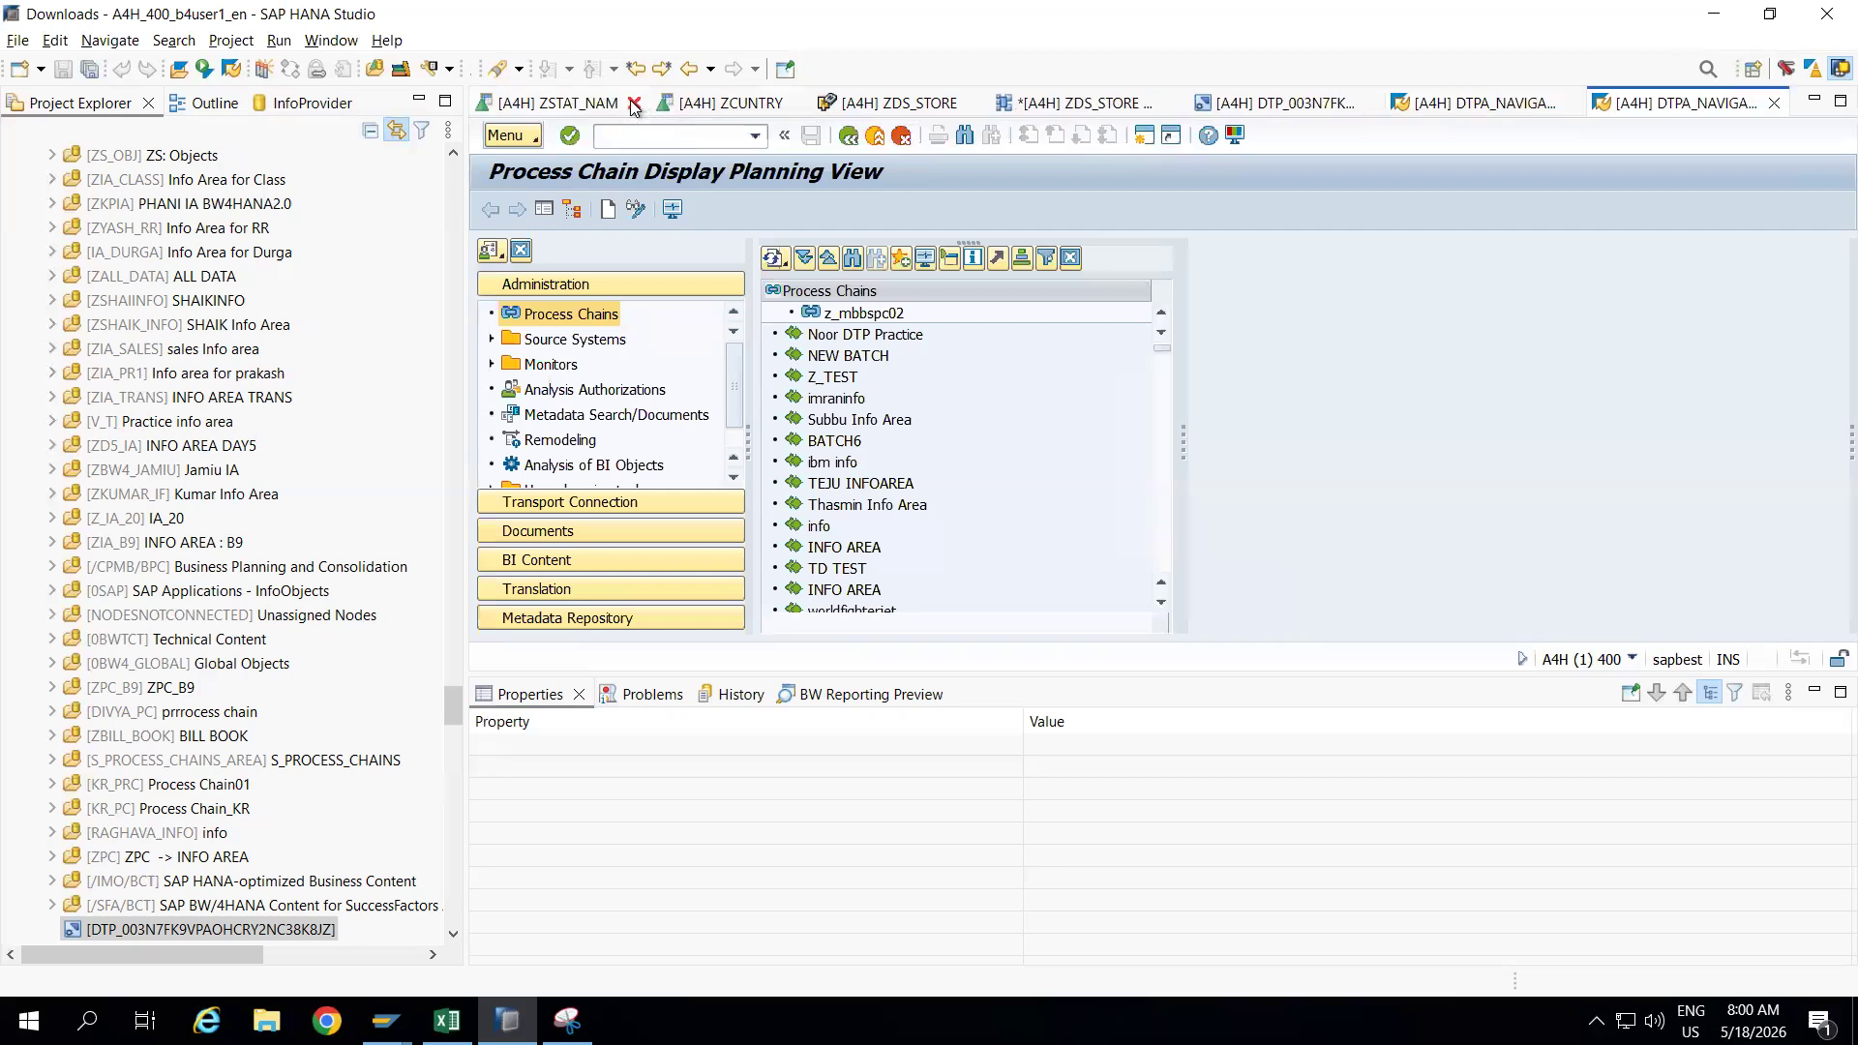
left_click(634, 103)
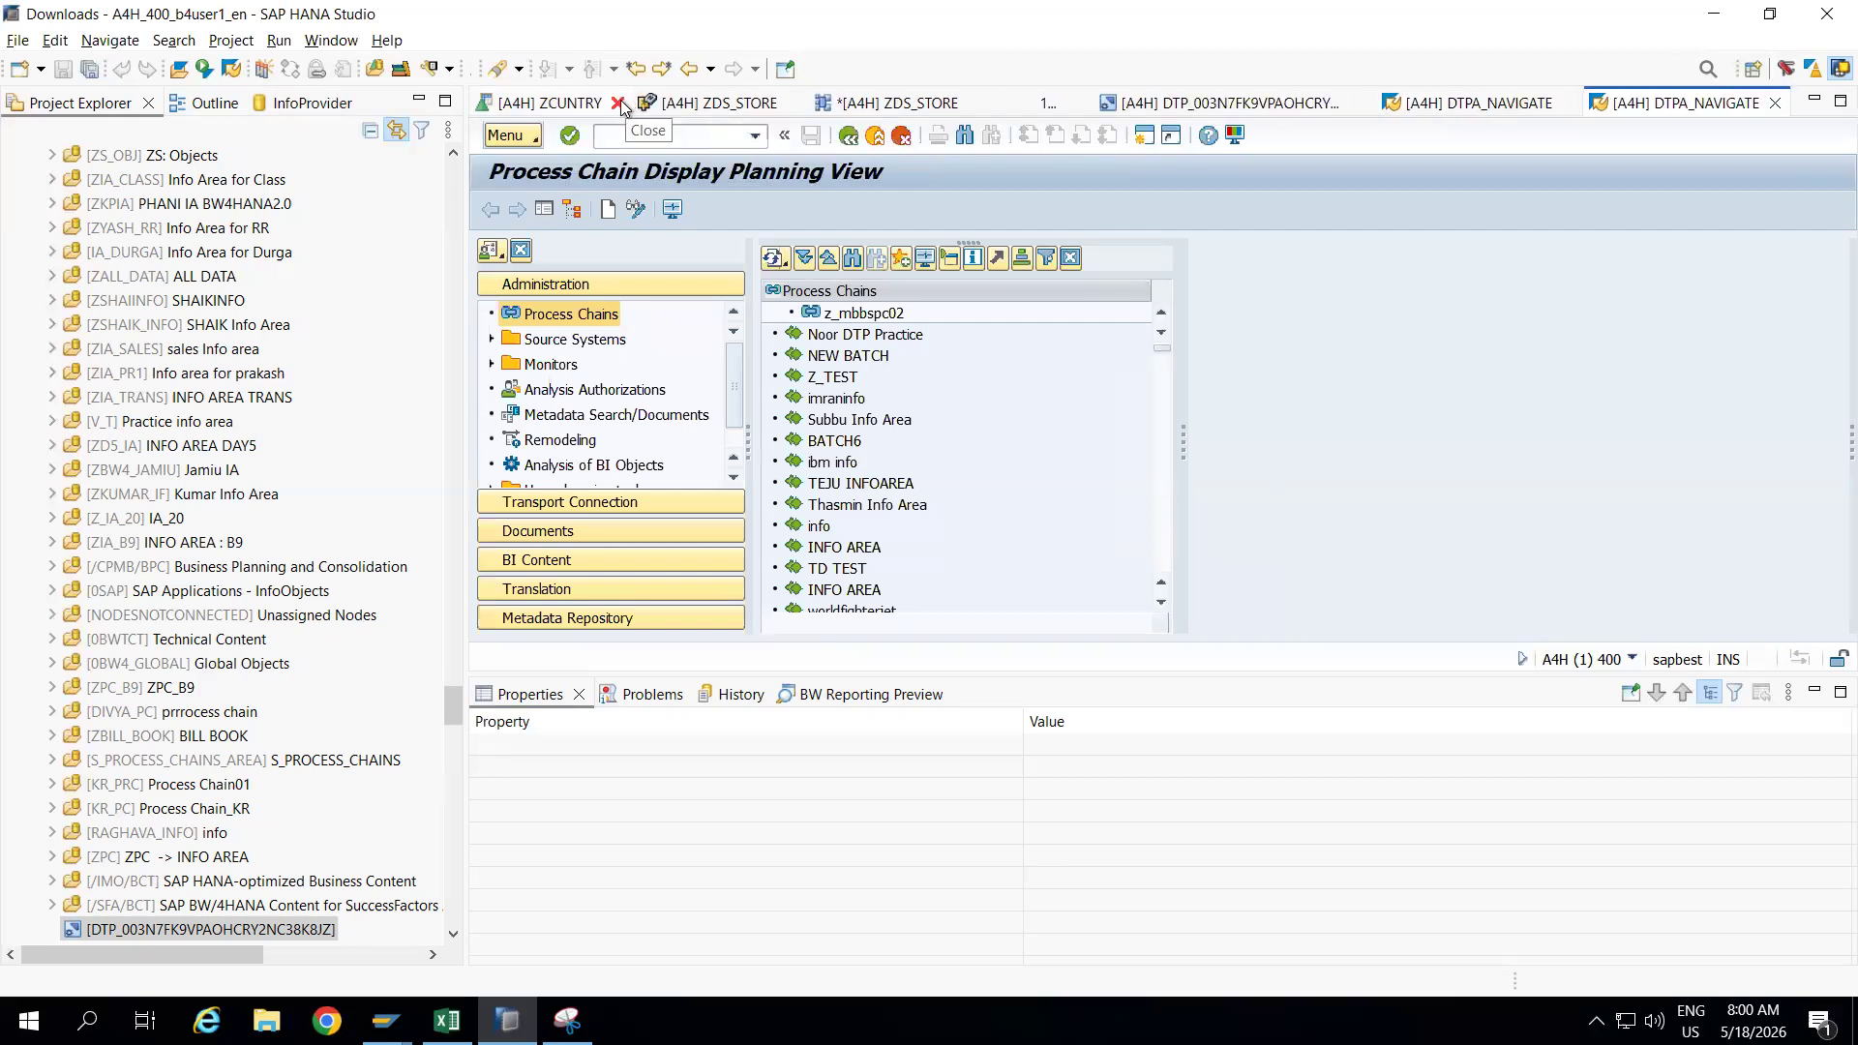
left_click(618, 104)
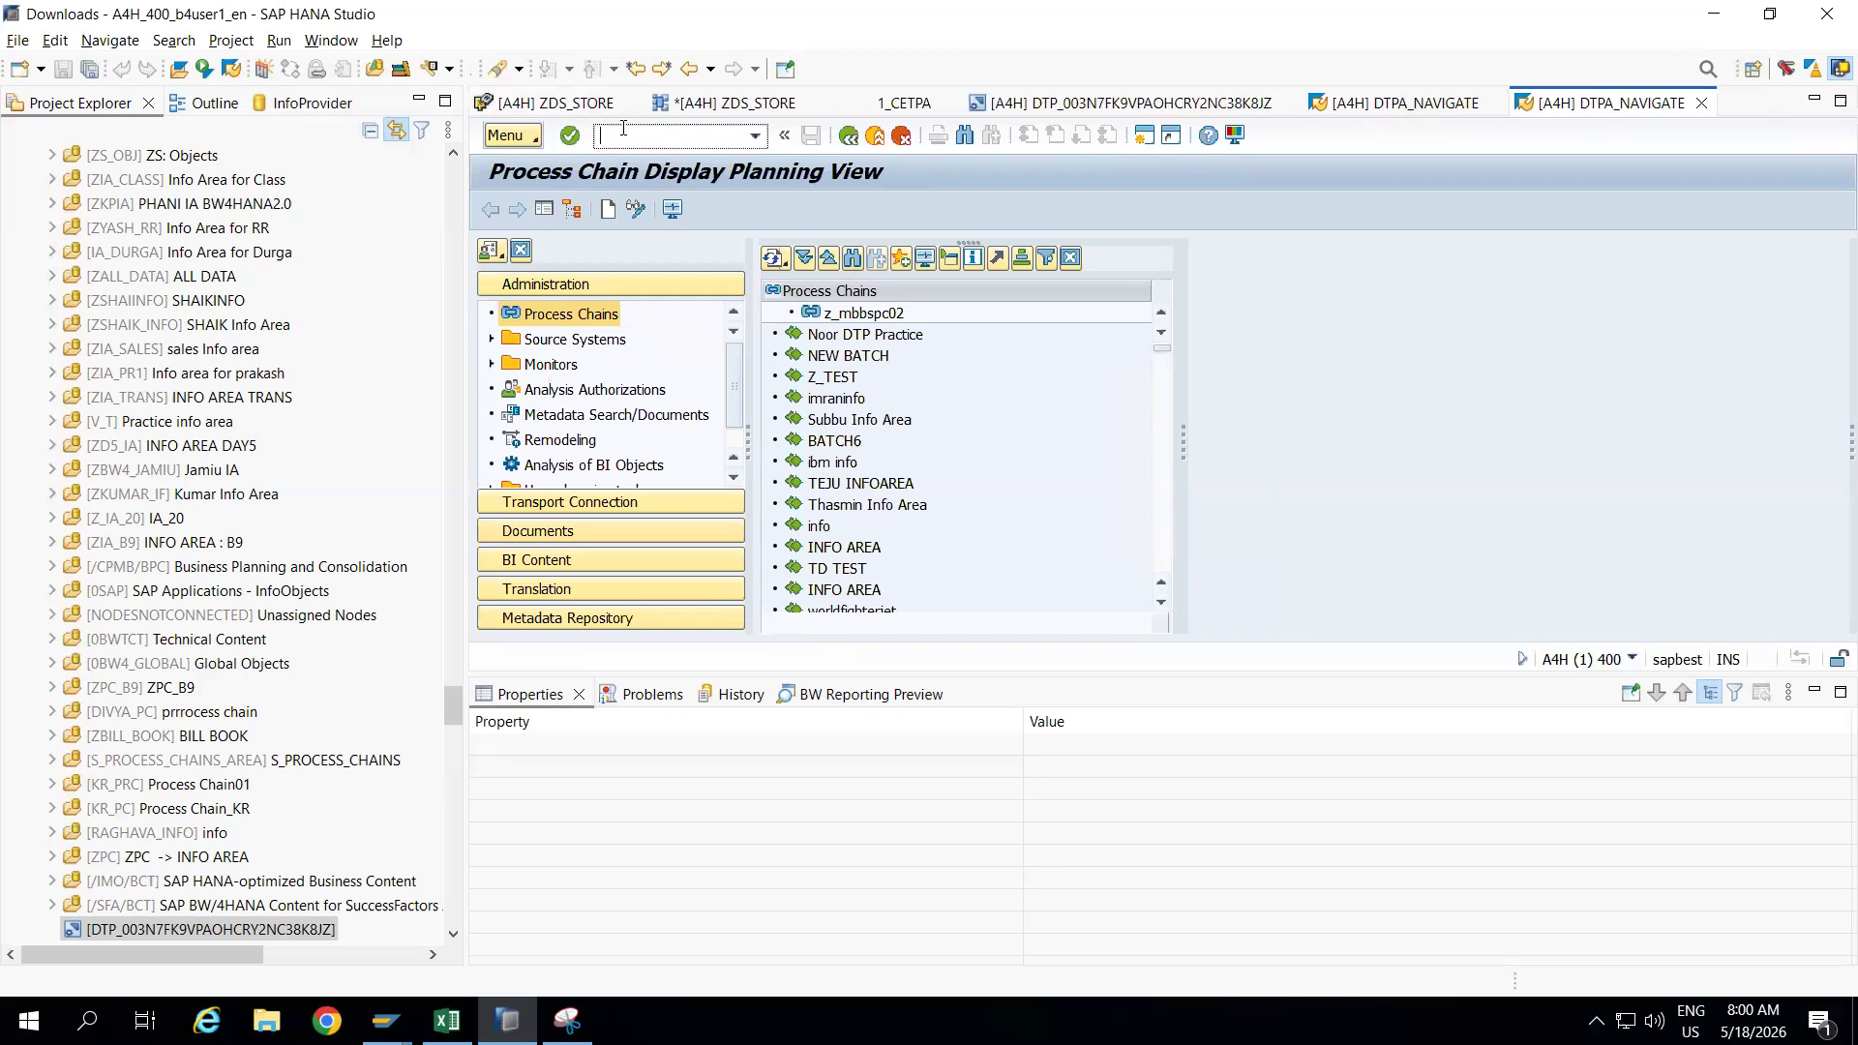
Open transaction RSDTP in a fresh mode to reach the data transfer process selection.
type("RSDTP")
key("Return")
type("/nRSDTP")
key("Return")
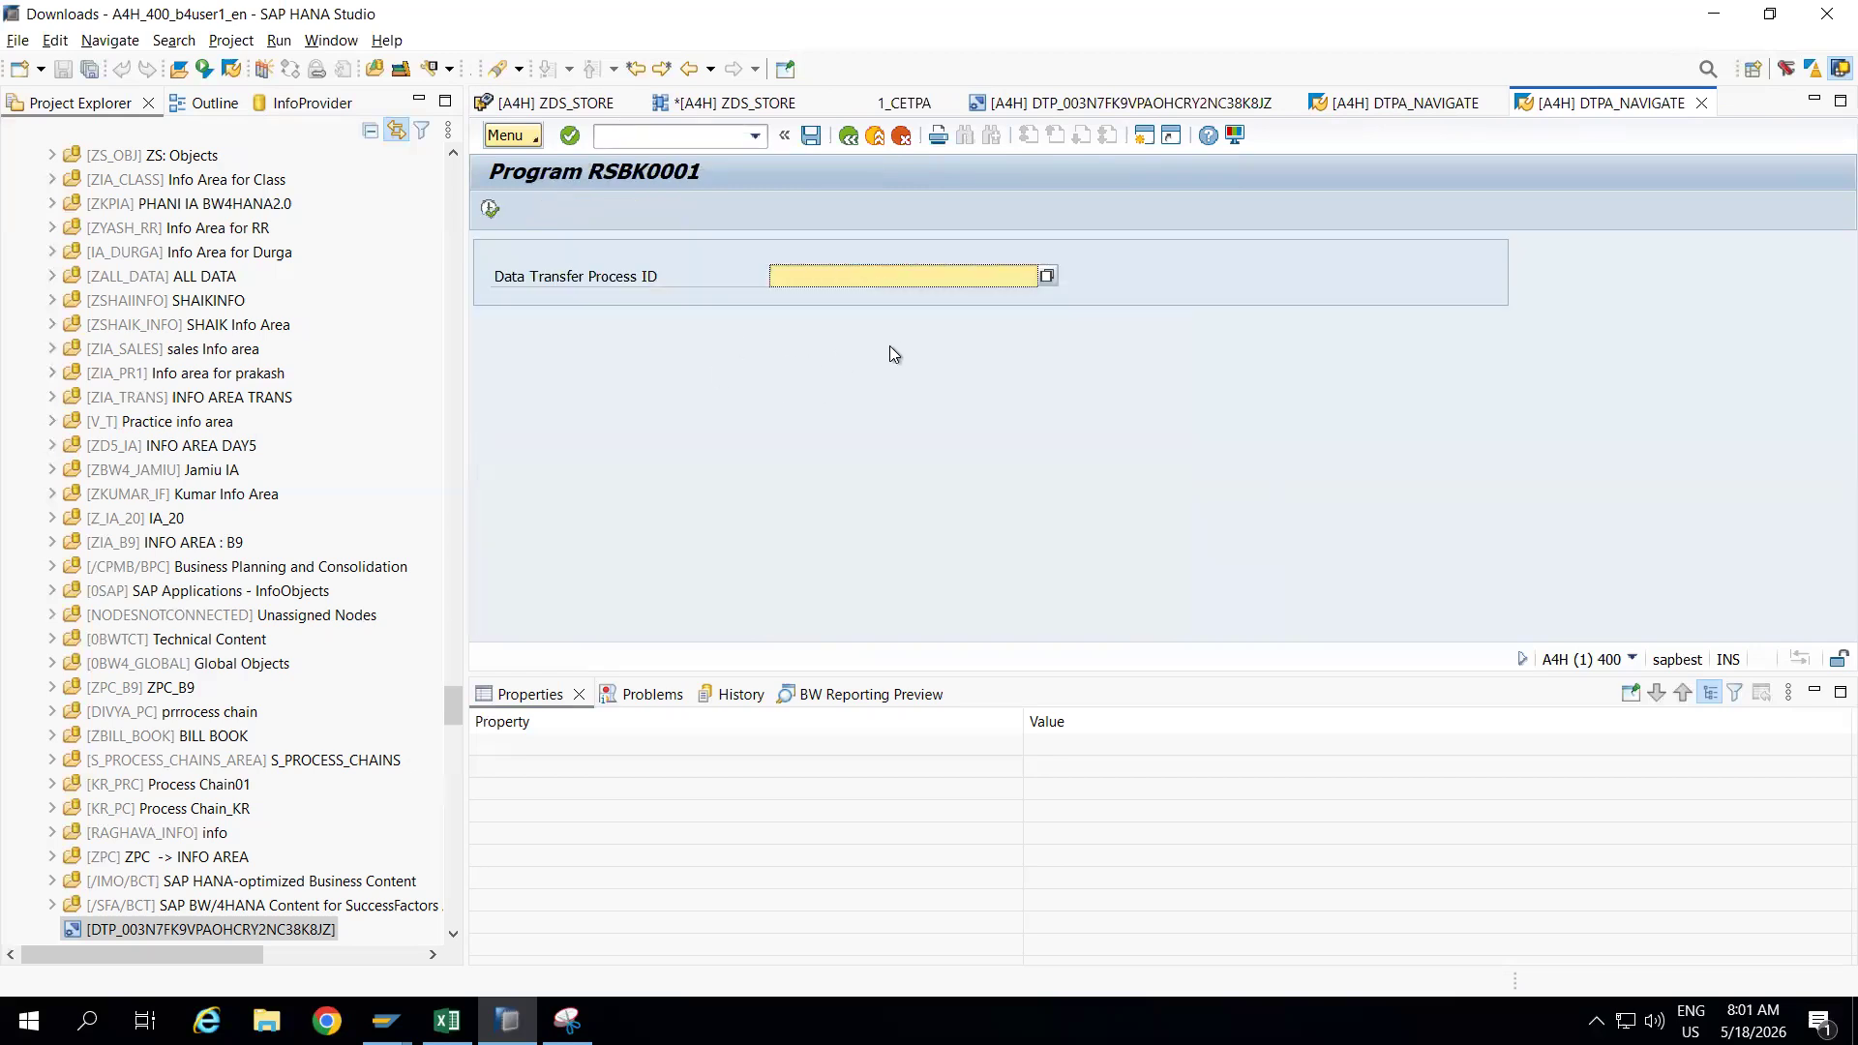
Review the header status of the earlier load request in the data transfer process monitor.
left_click(1443, 107)
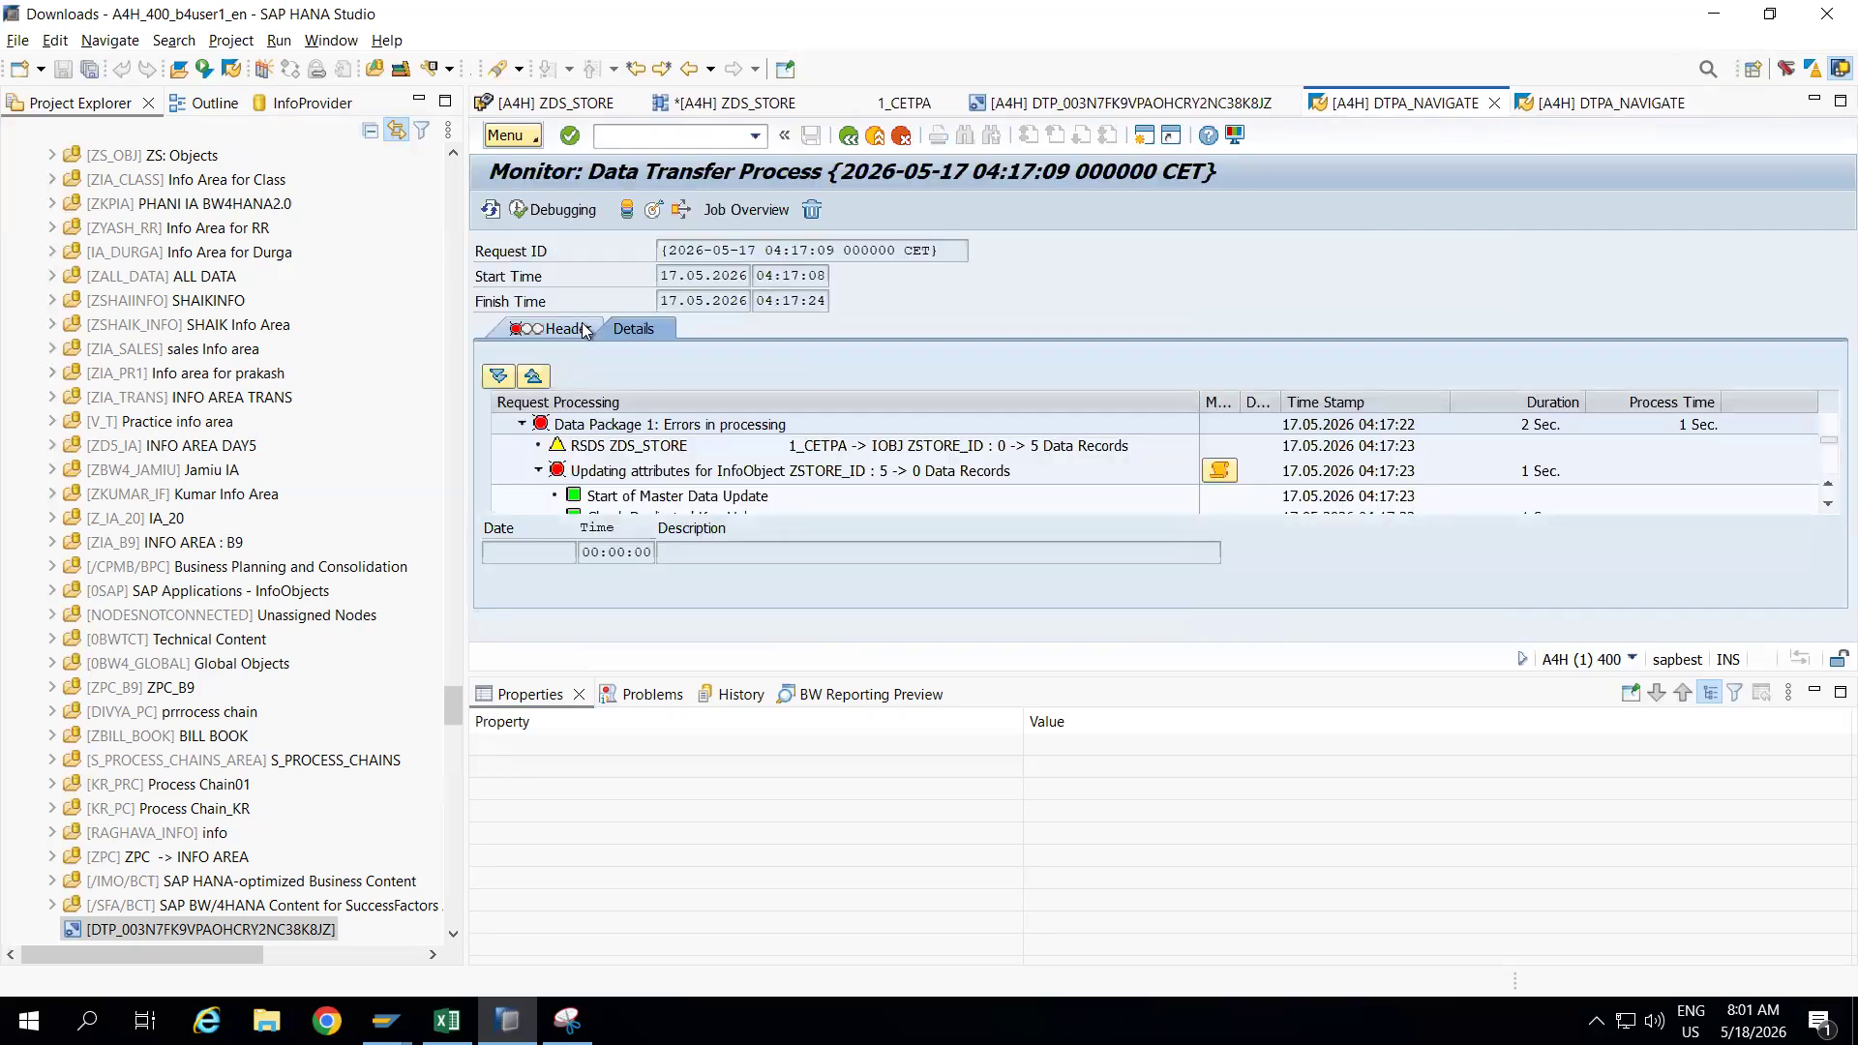
left_click(549, 330)
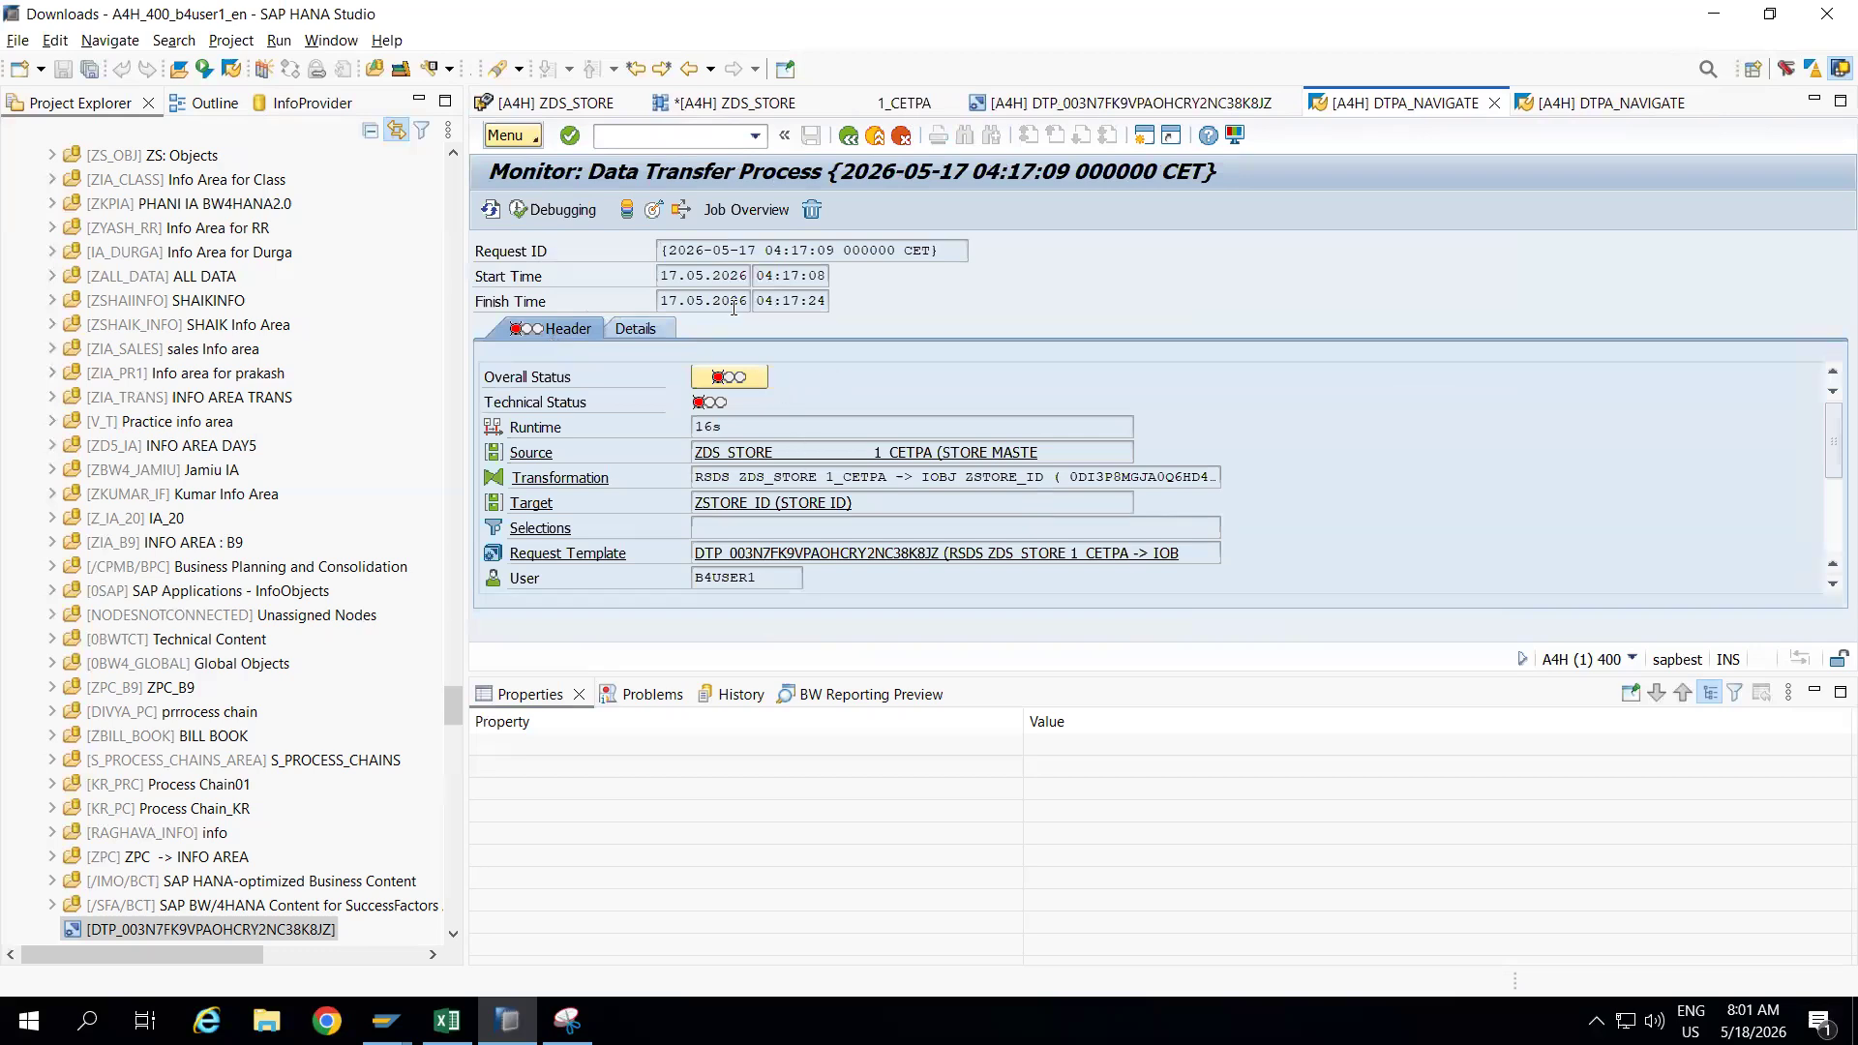
Copy the technical name DTP_003N7FK9VPAOHCRY2NC38K8JZ, close the old request monitor, and display that data transfer process through RSDTP.
left_click(1151, 104)
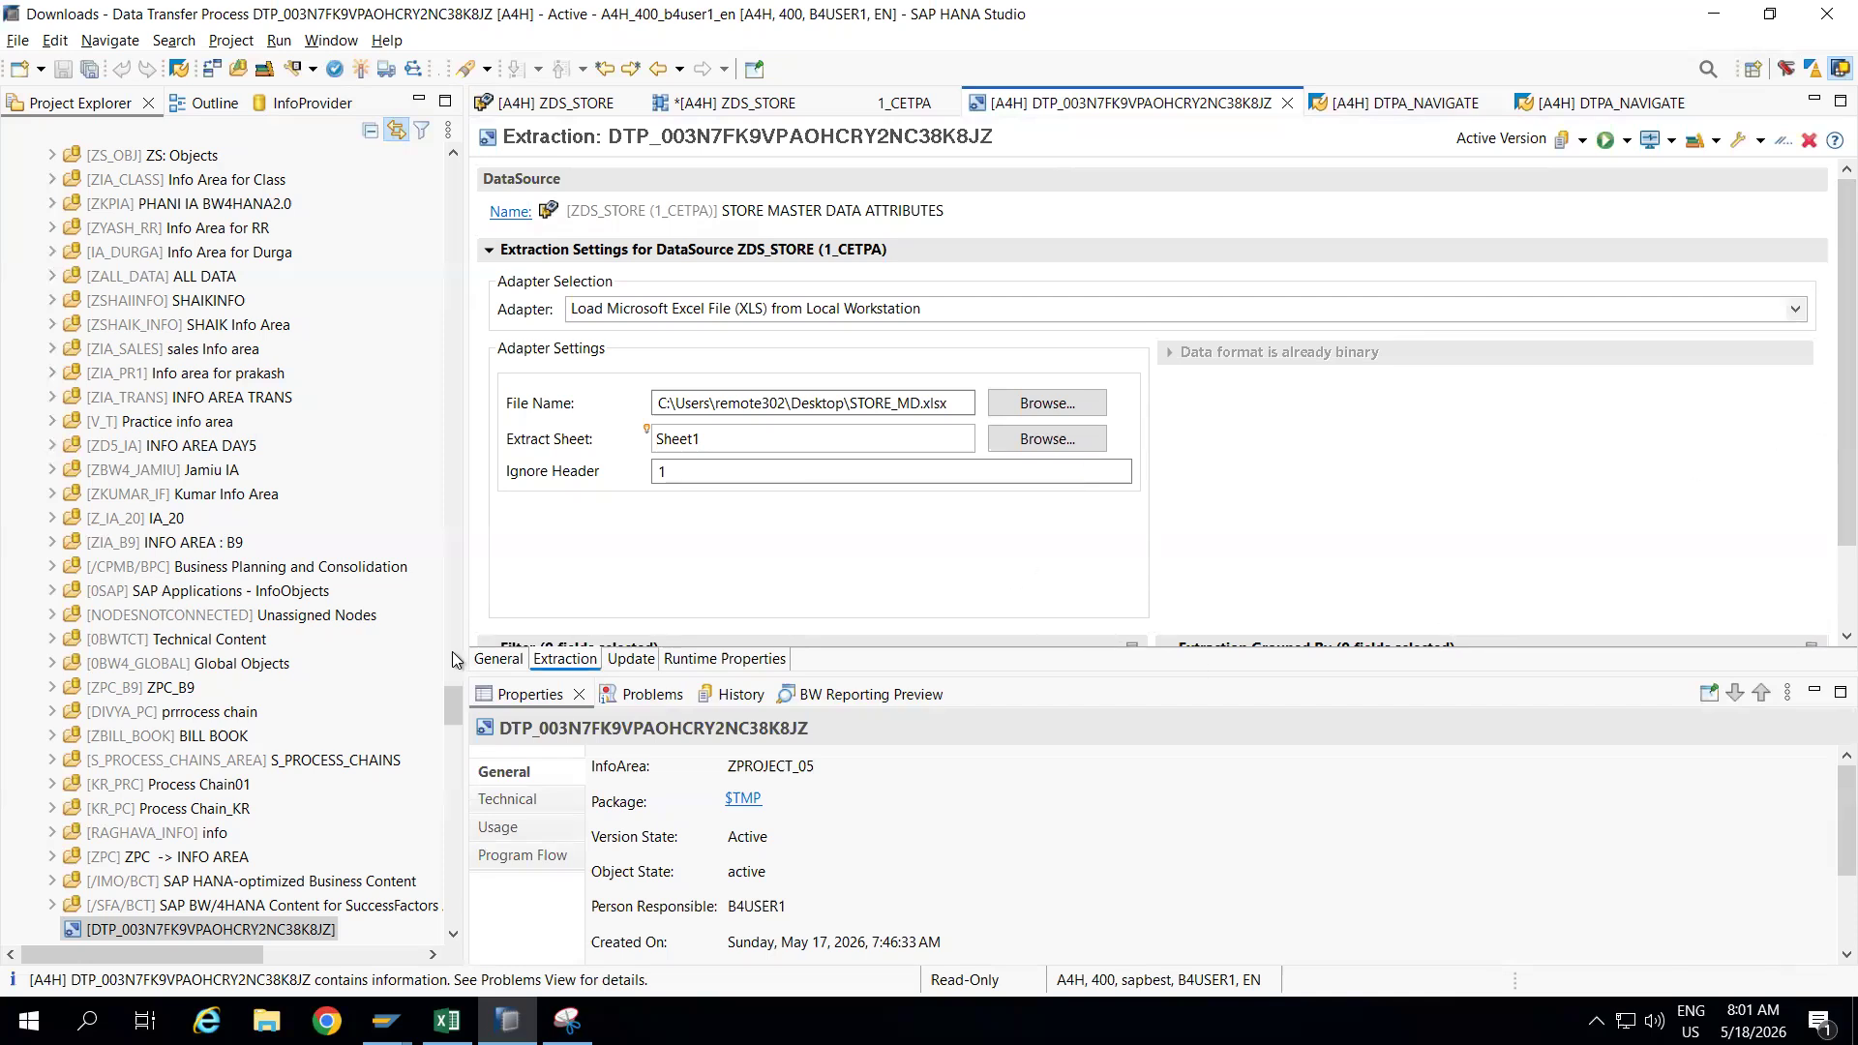
left_click(499, 659)
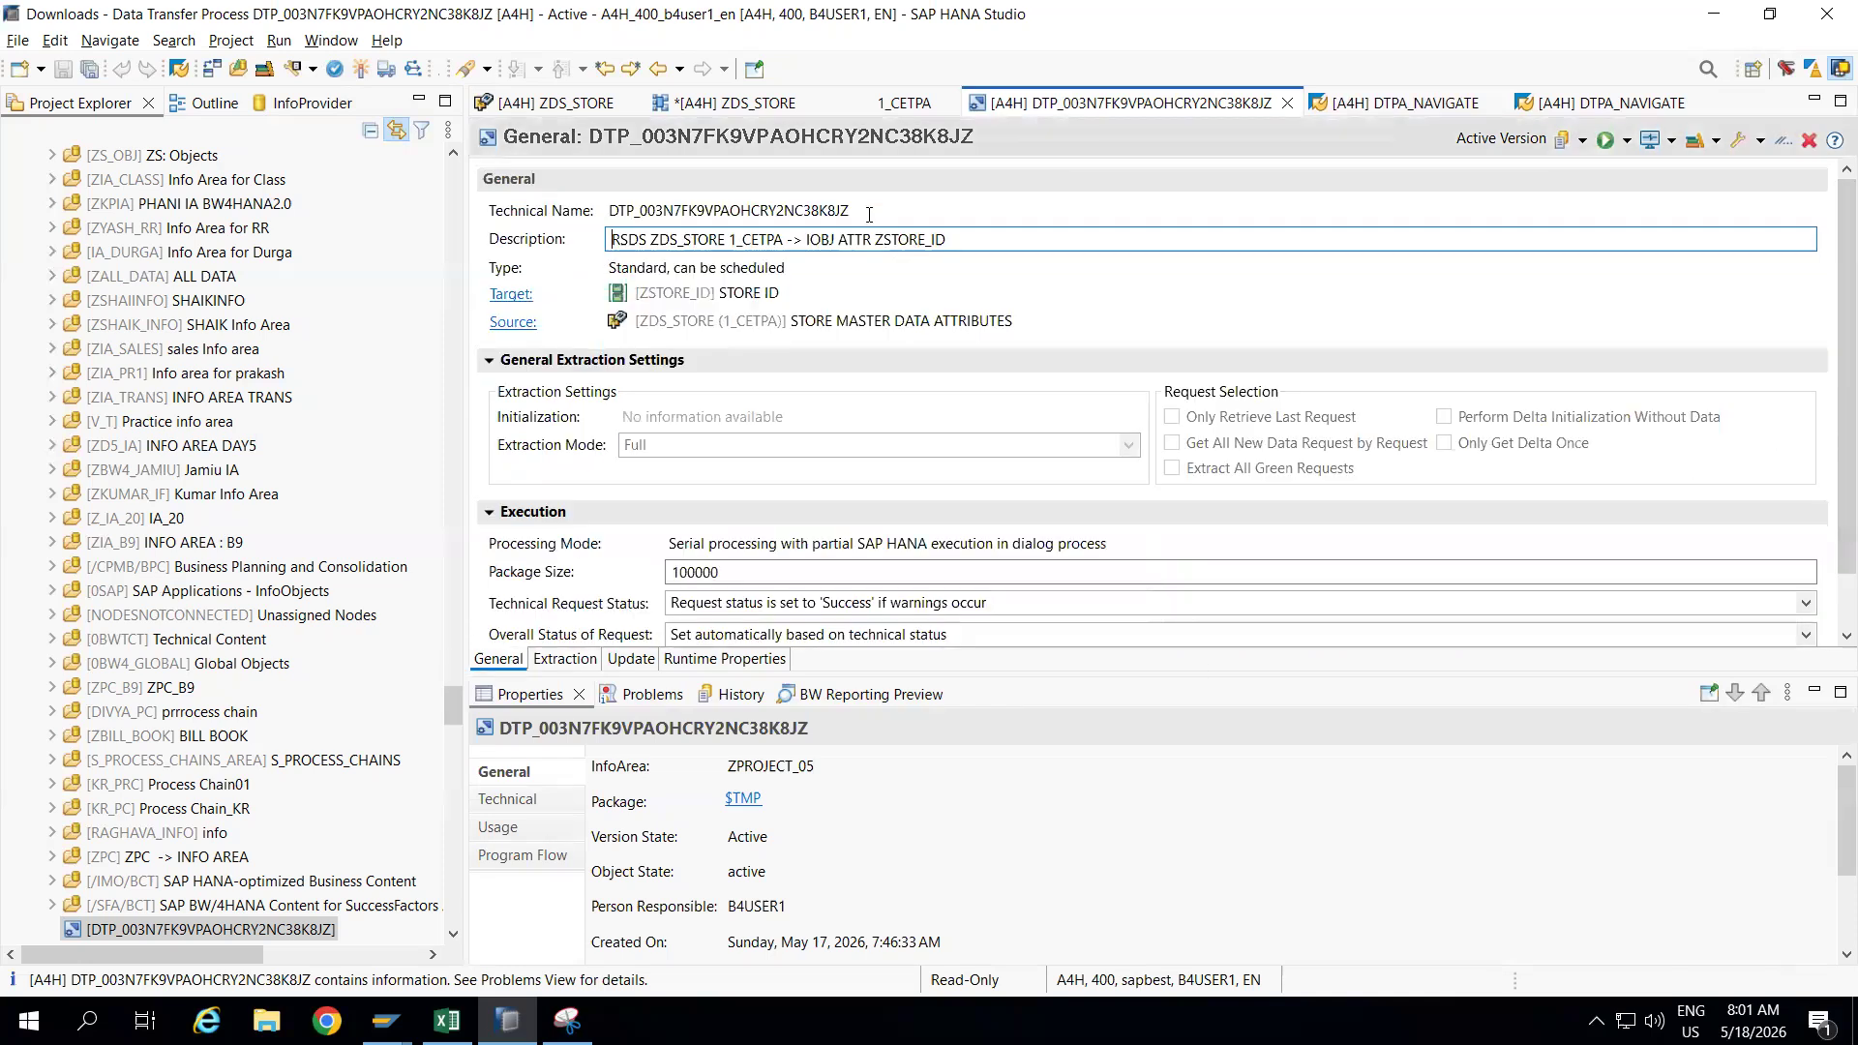
left_click_drag(869, 214, 601, 224)
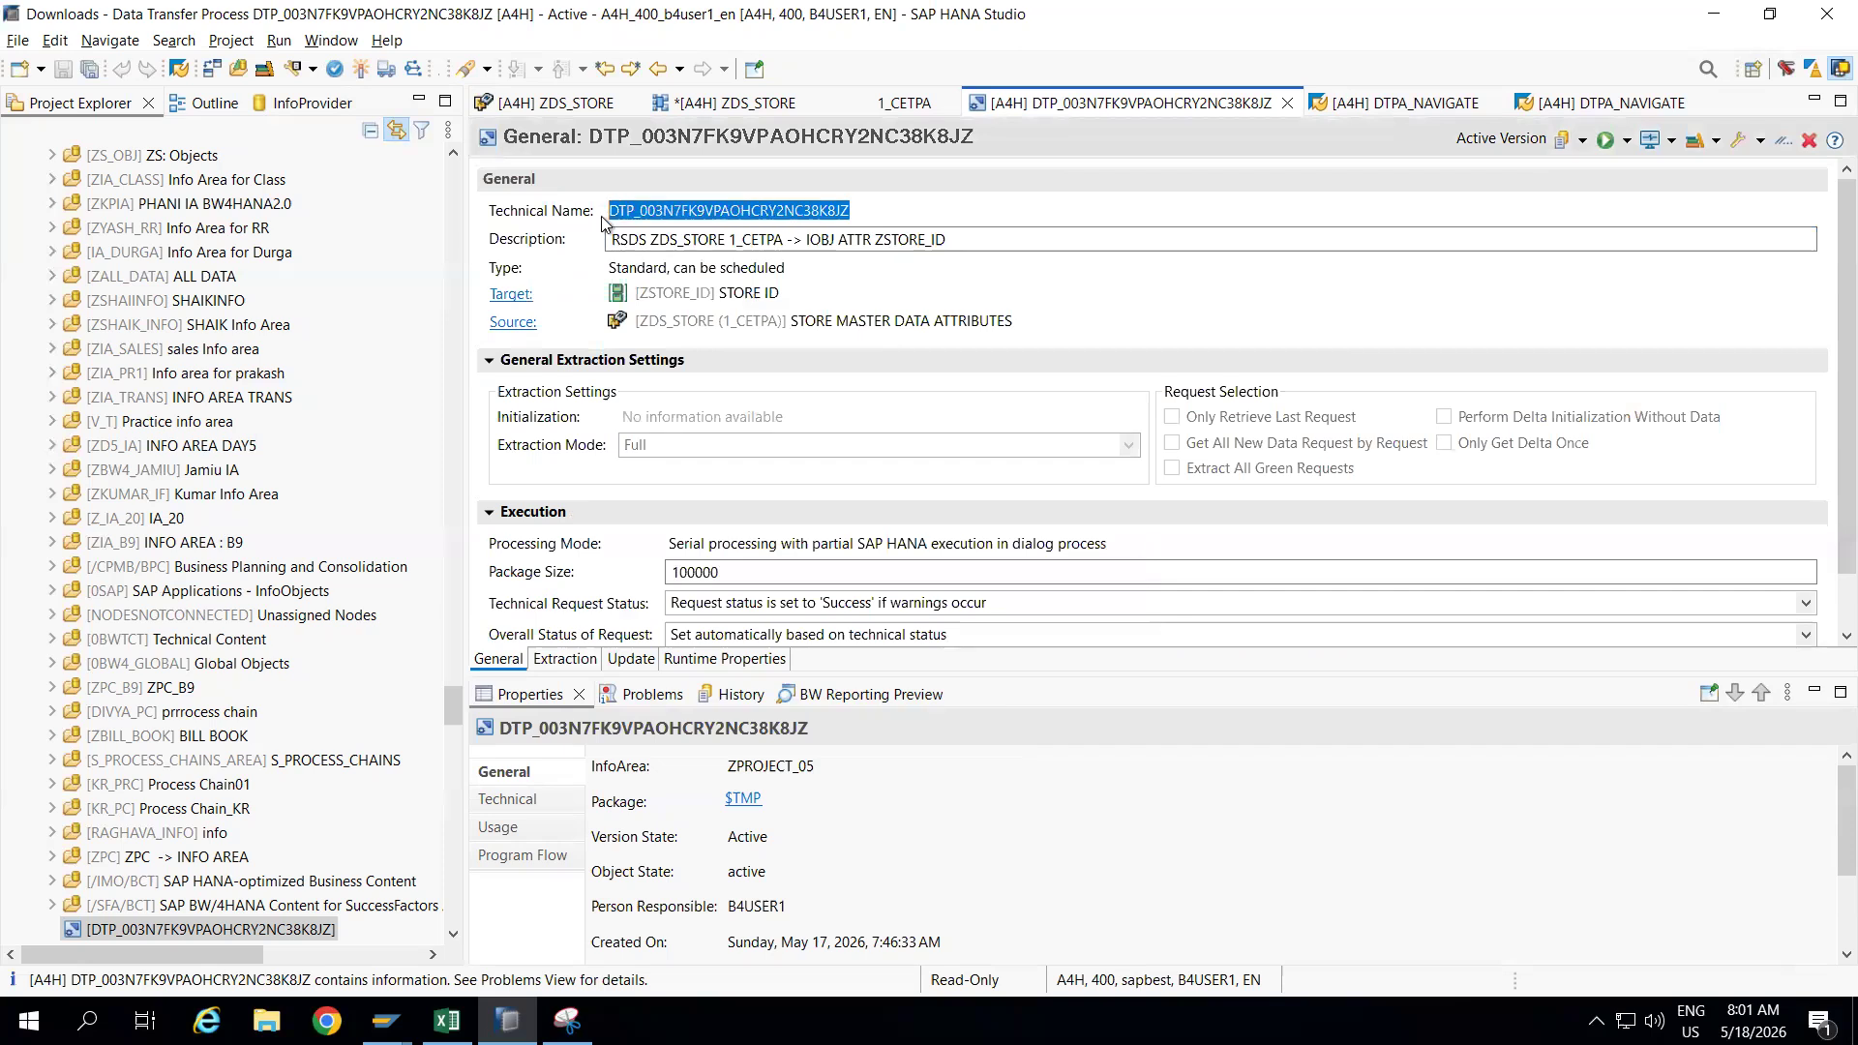
left_click(1549, 106)
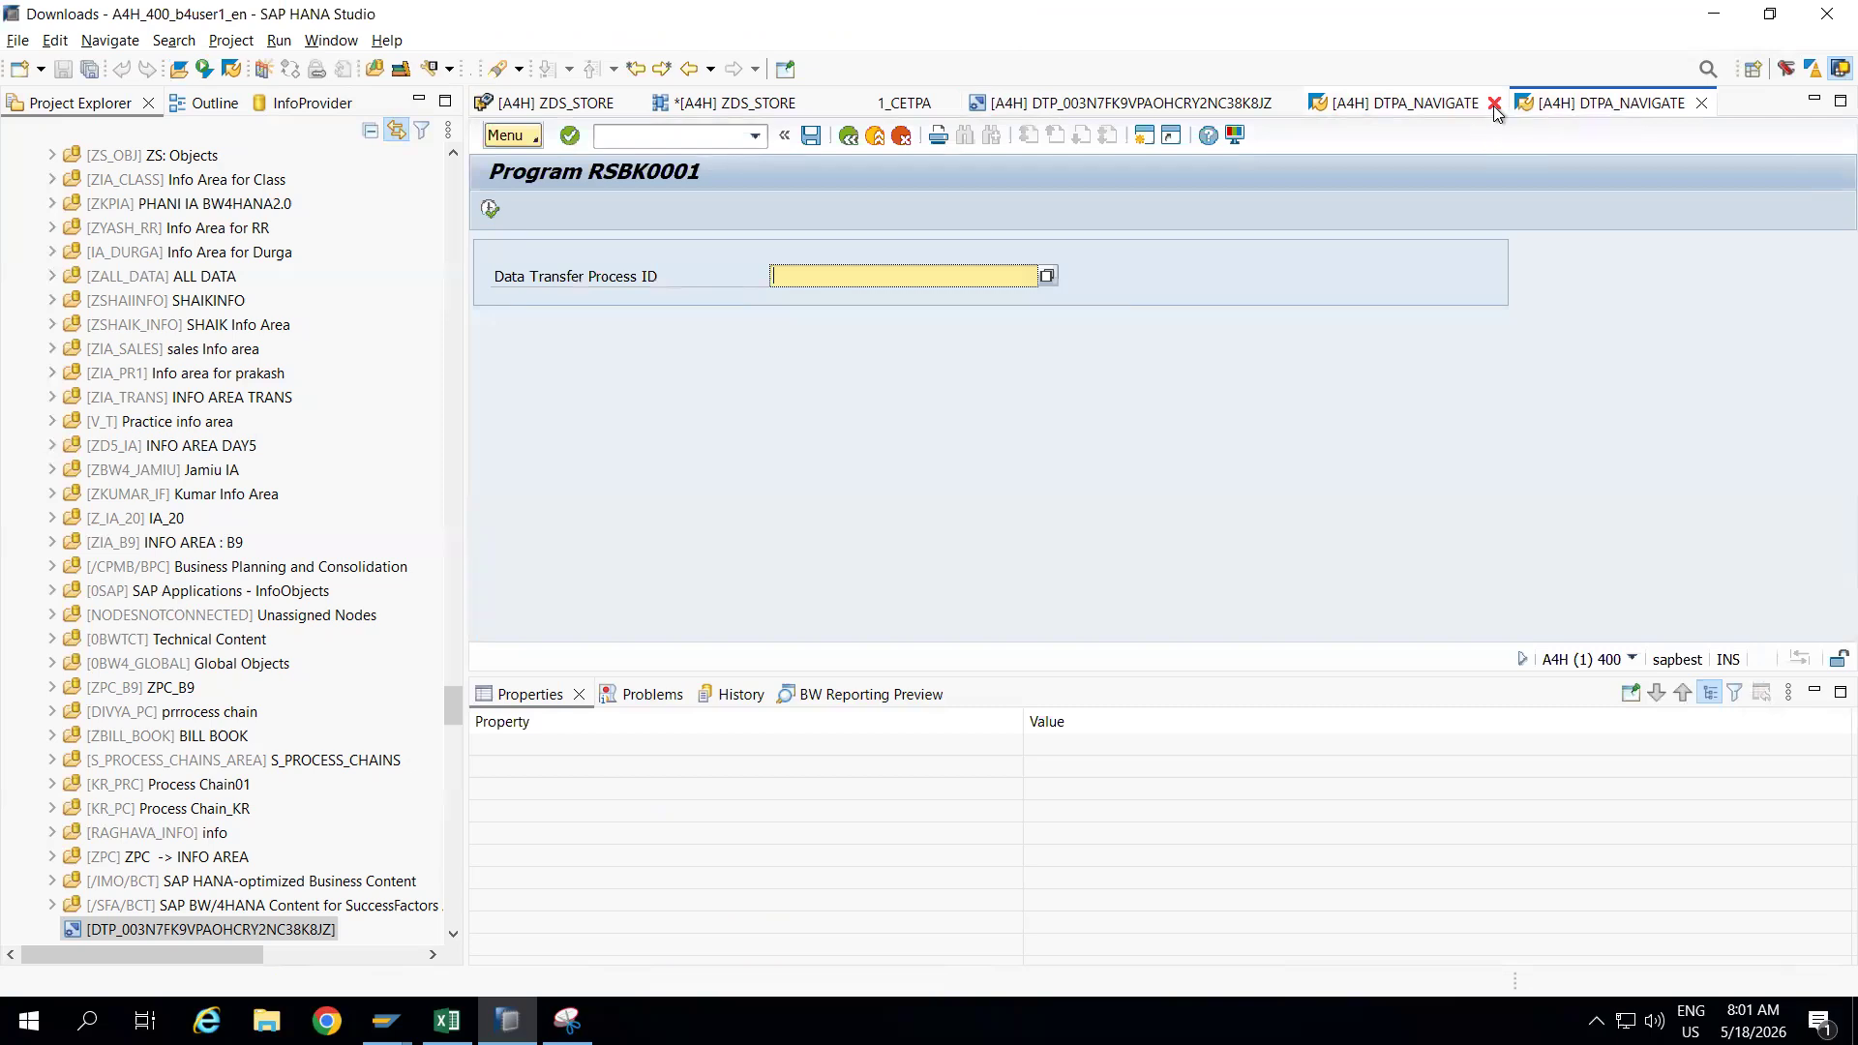
left_click(1494, 103)
key("ctrl+v")
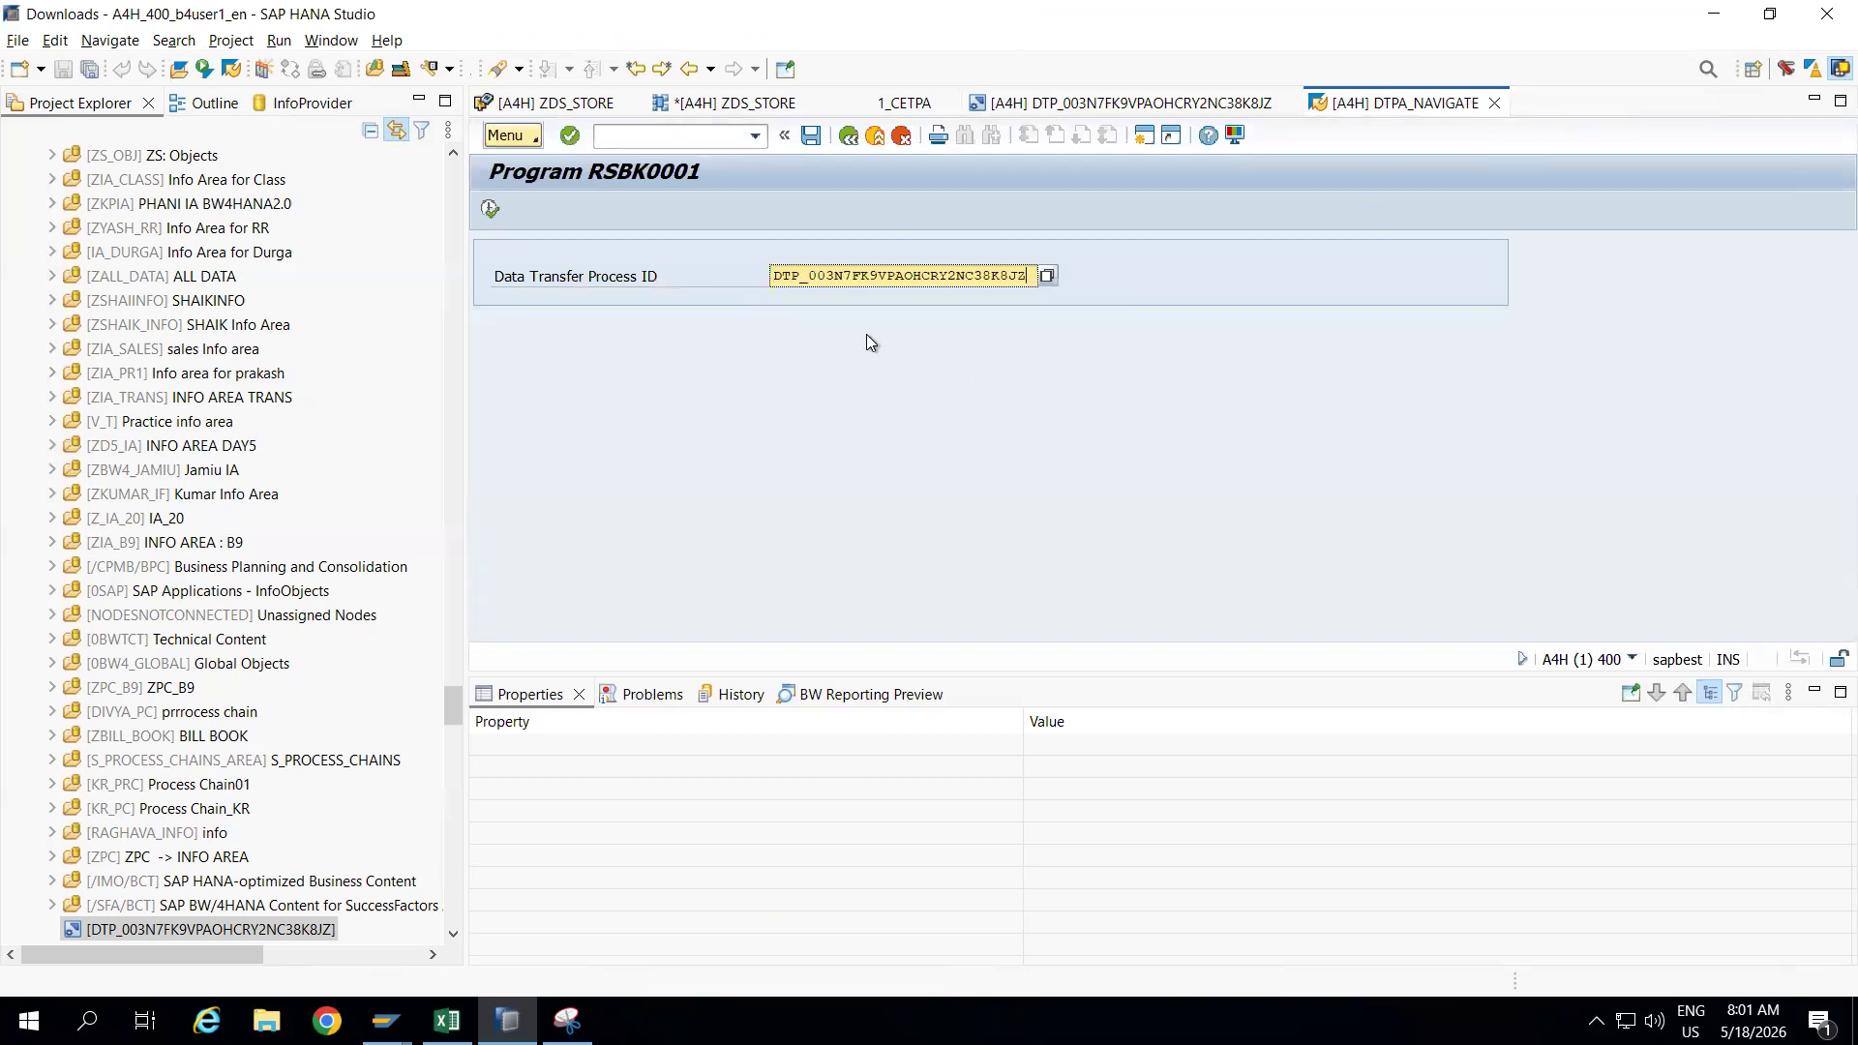
left_click(491, 211)
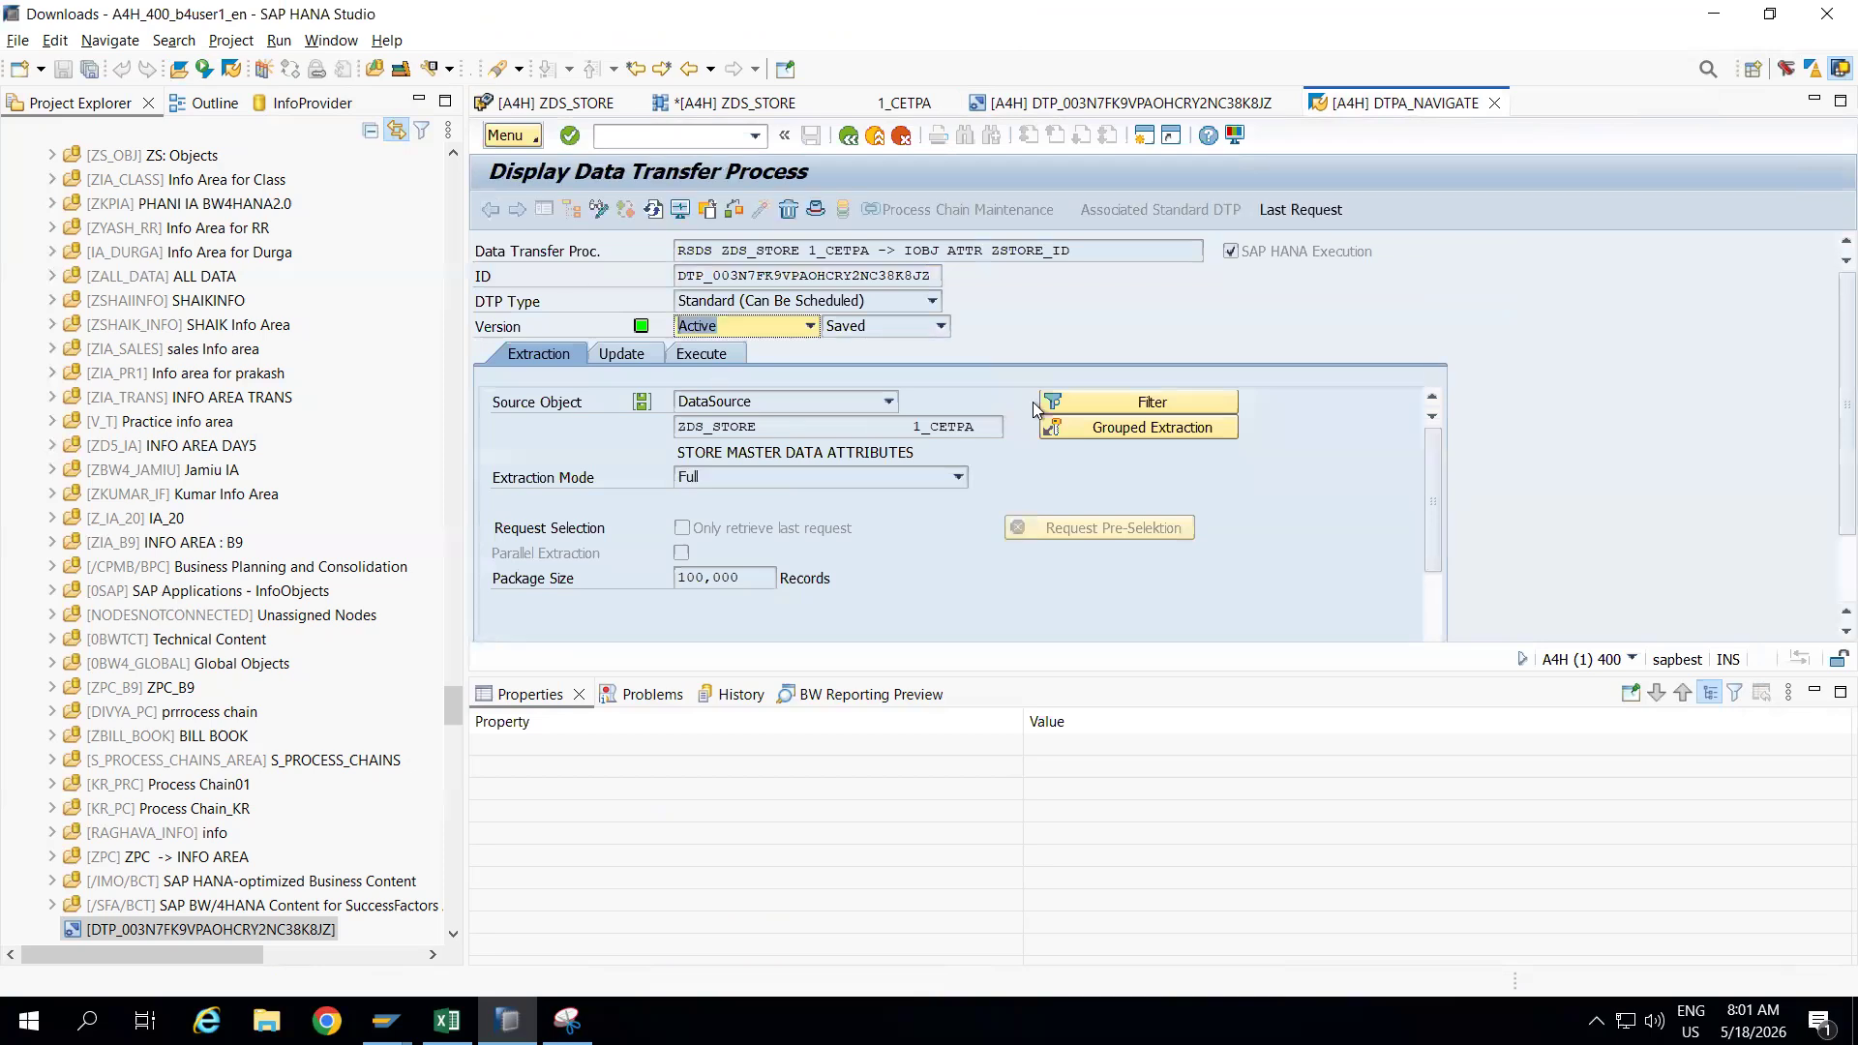
Switch the data transfer process to change mode and enable Handle Duplicated Record Key in its update settings.
left_click(711, 354)
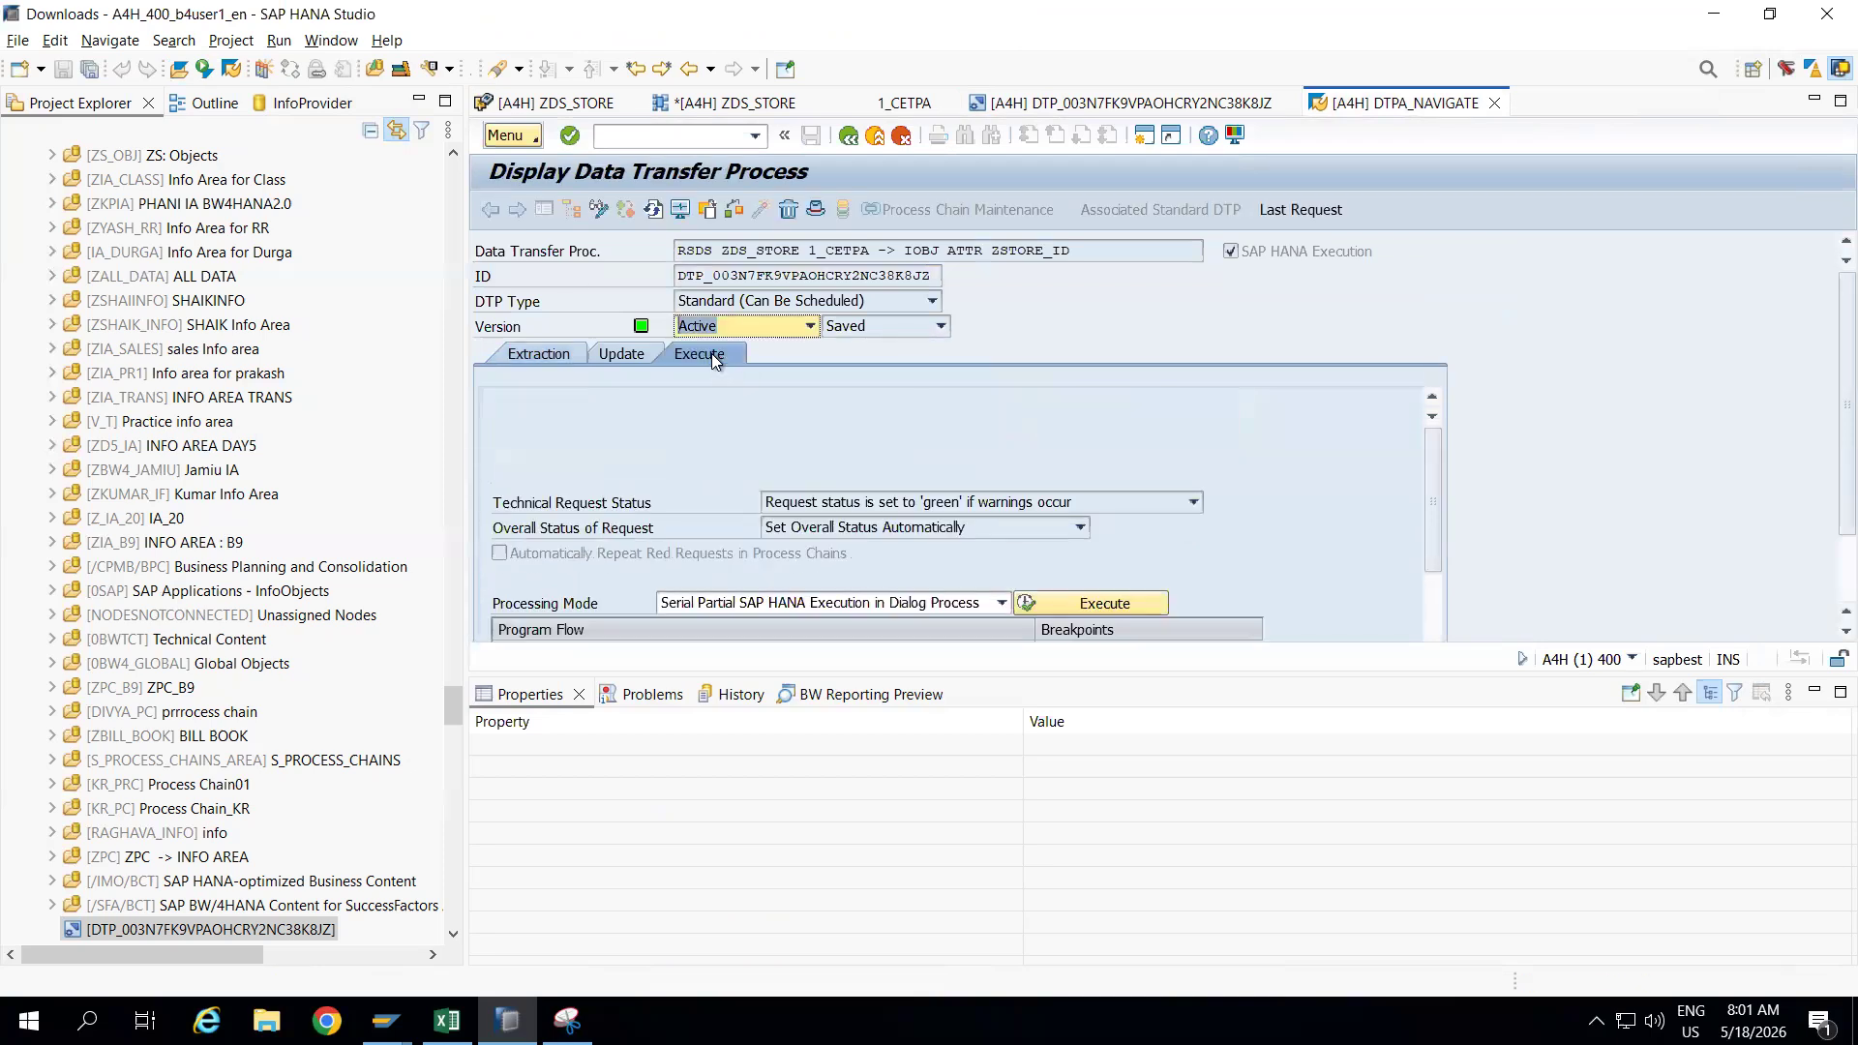
left_click(614, 356)
left_click_drag(1430, 509, 1426, 594)
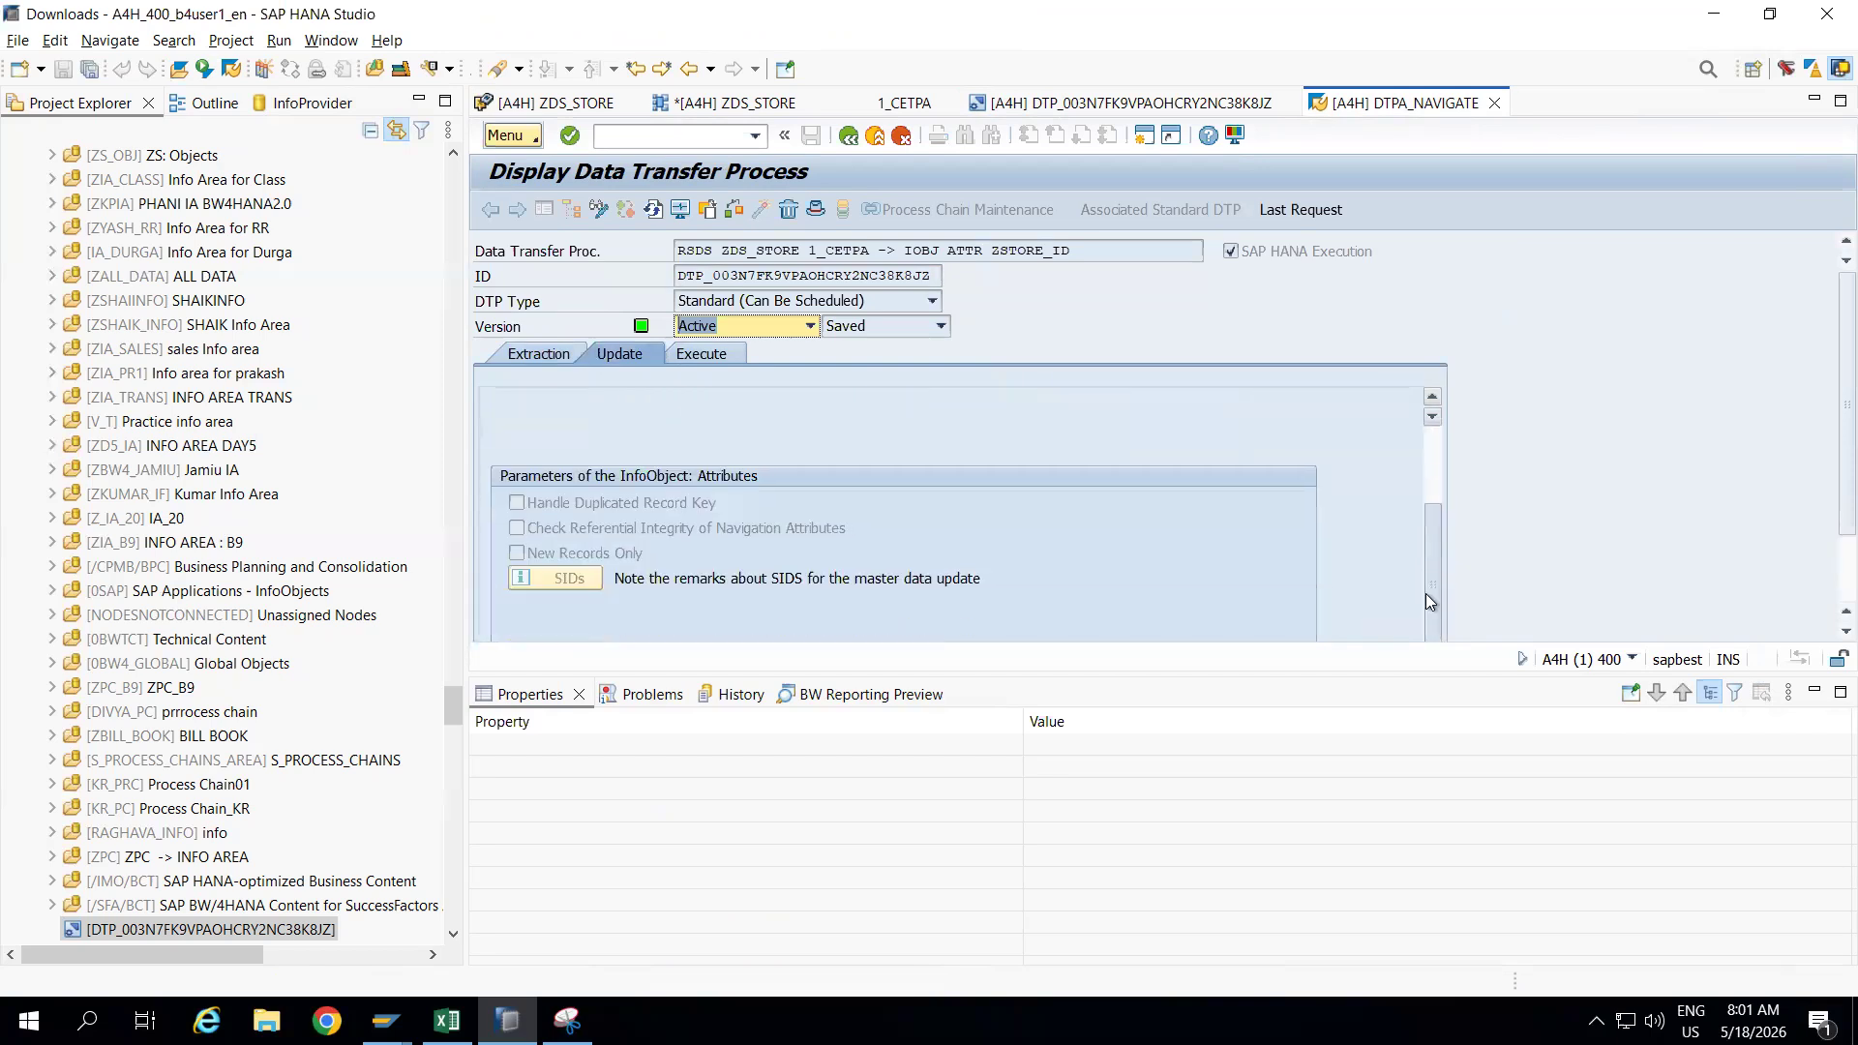
left_click(602, 210)
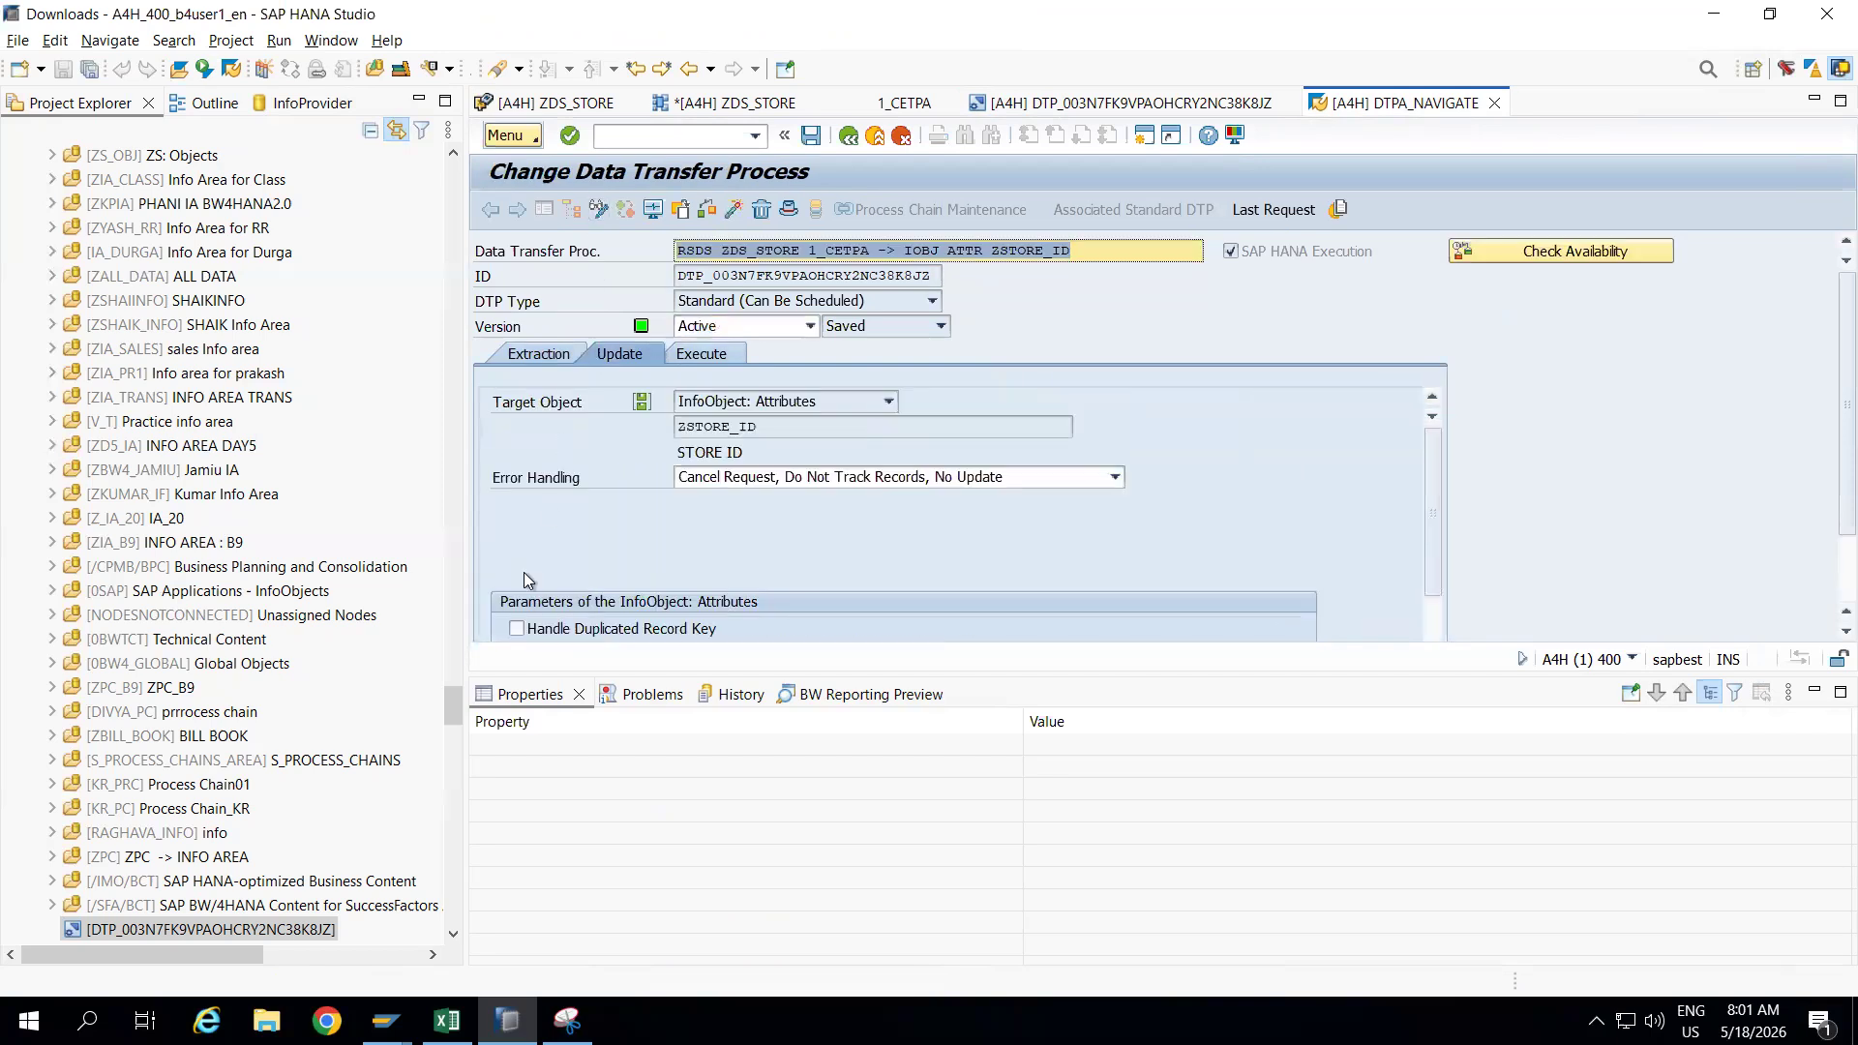
left_click(517, 629)
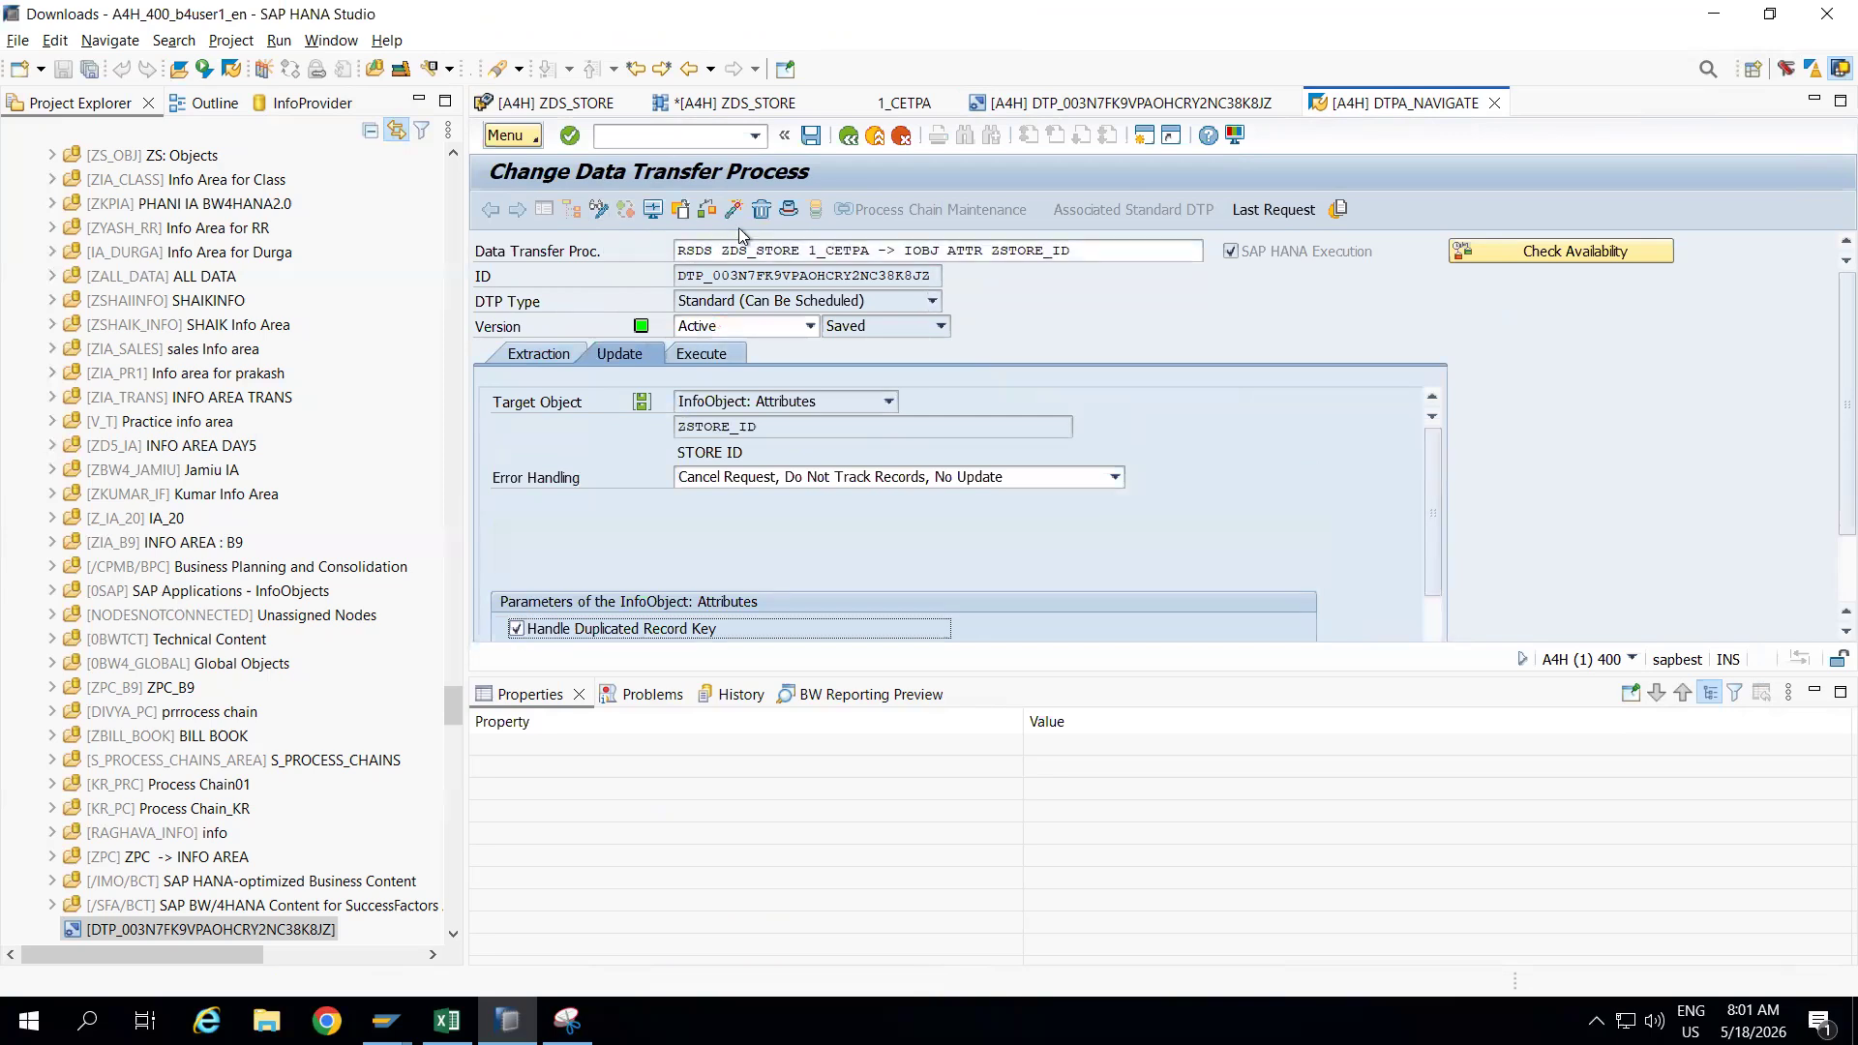
Activate the changed data transfer process and execute it, agreeing to delete the previous red request.
left_click(733, 212)
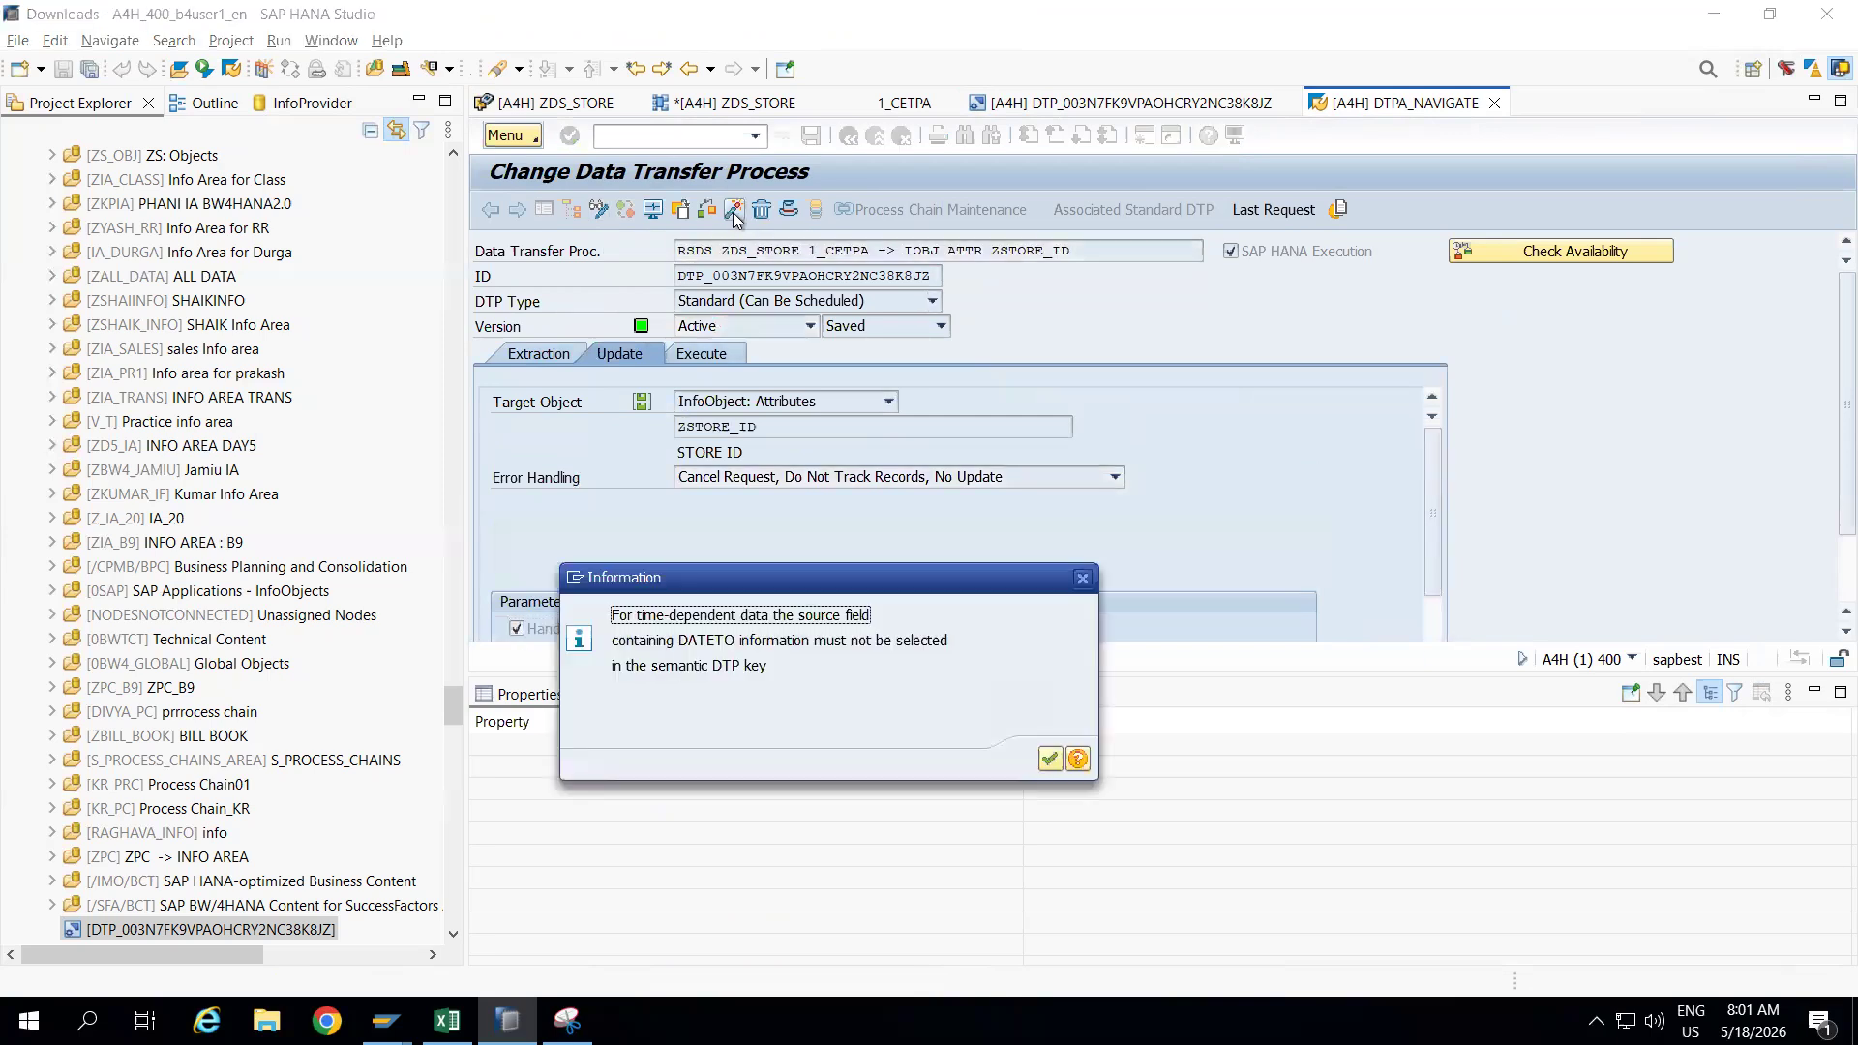
left_click(1050, 761)
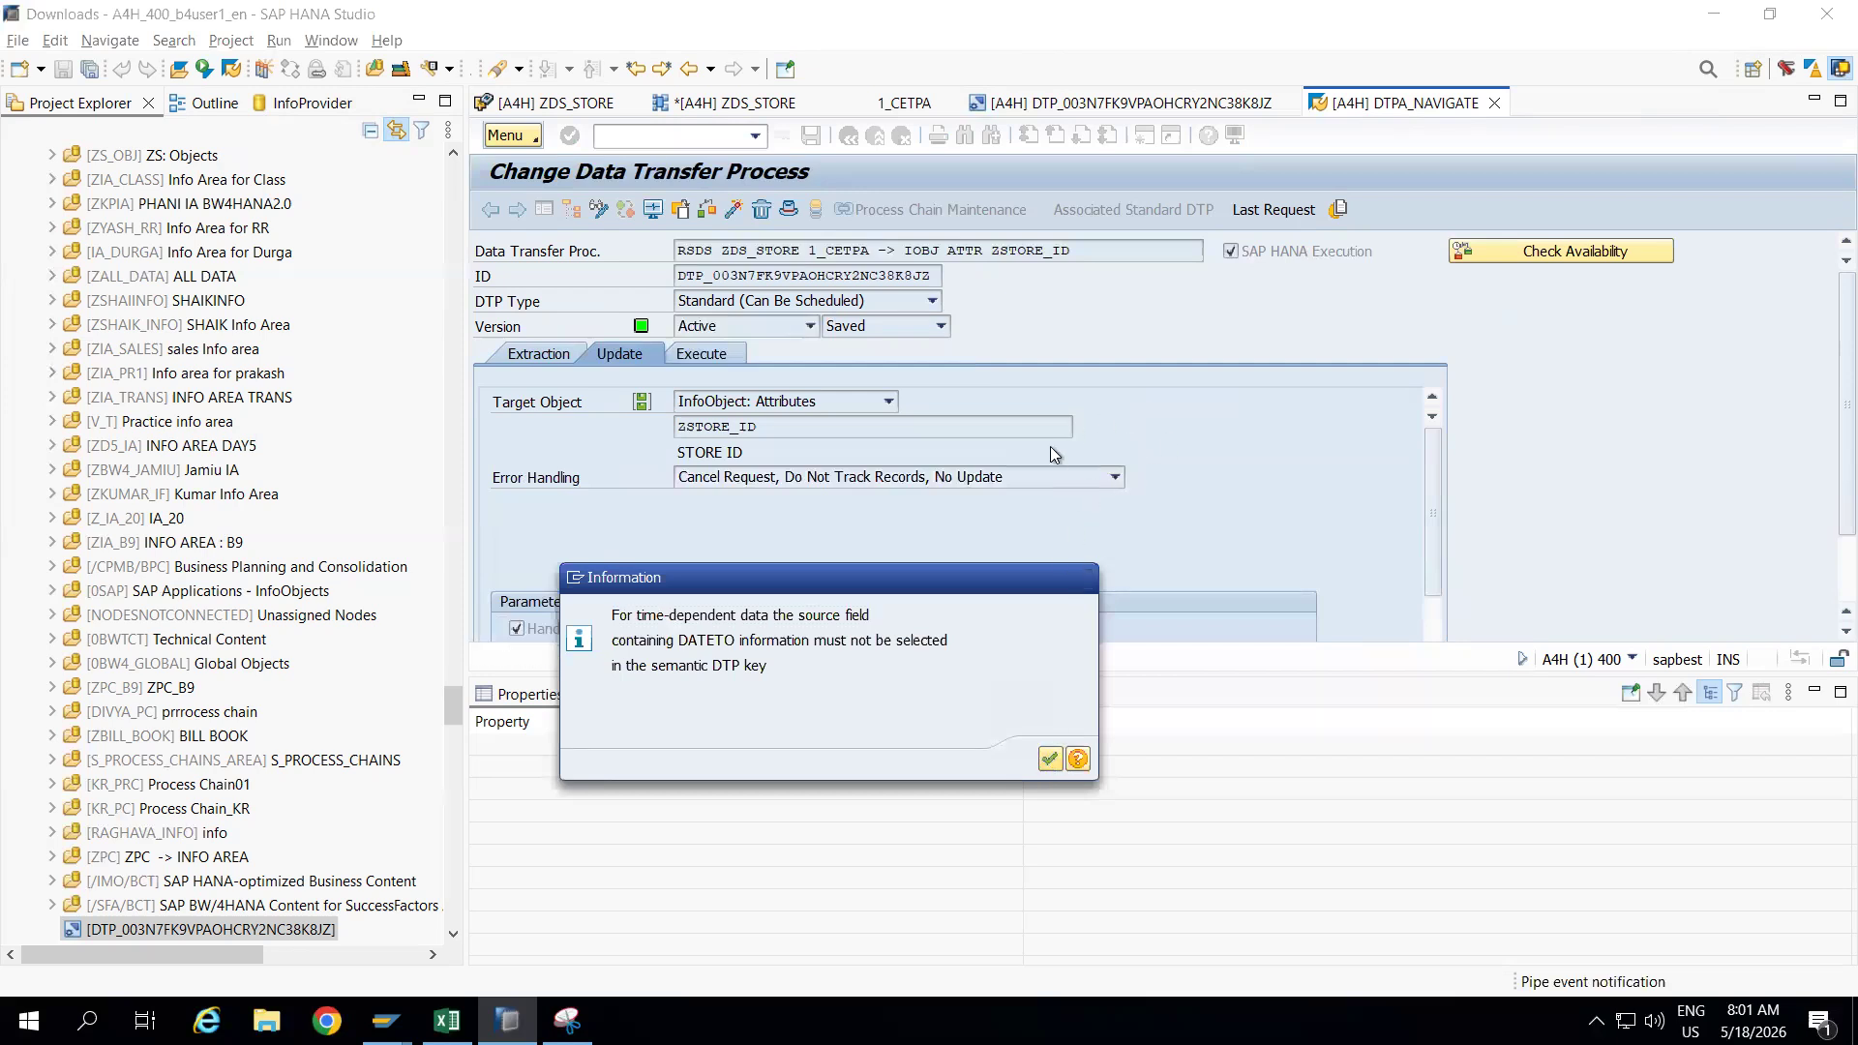
left_click(719, 355)
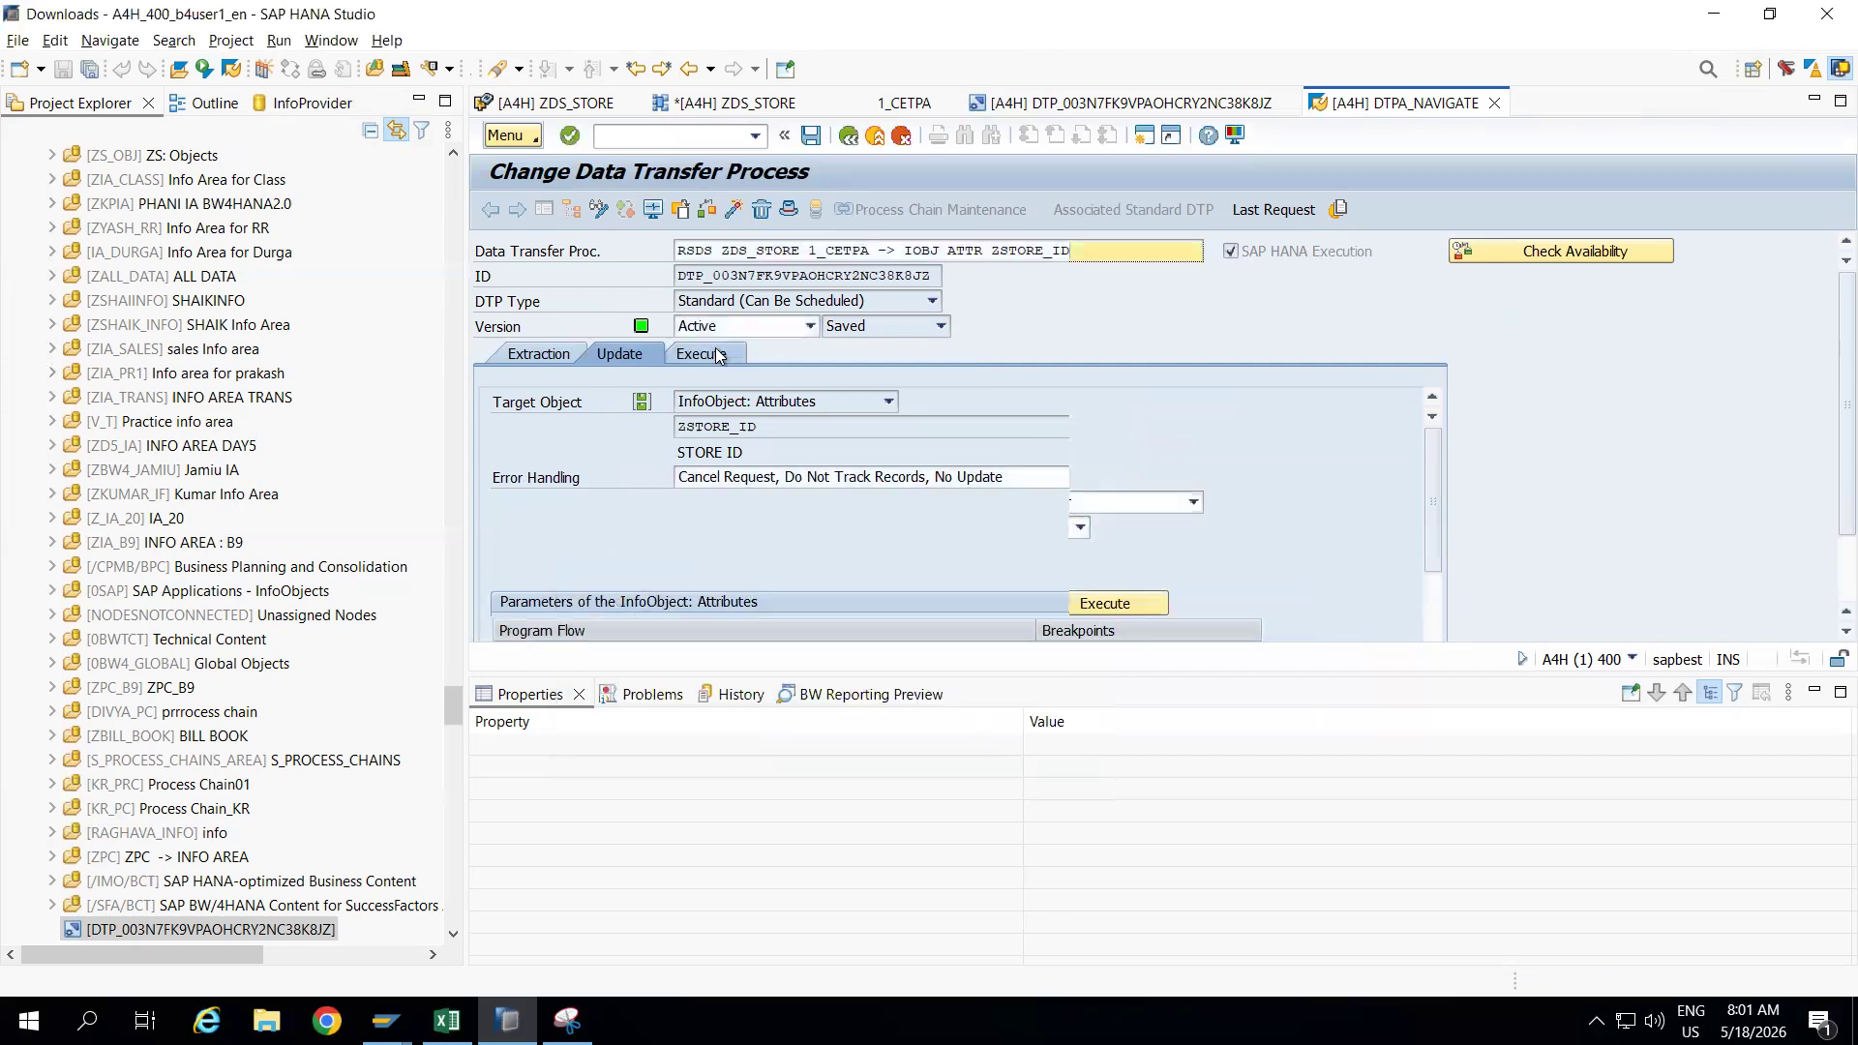
left_click(1055, 602)
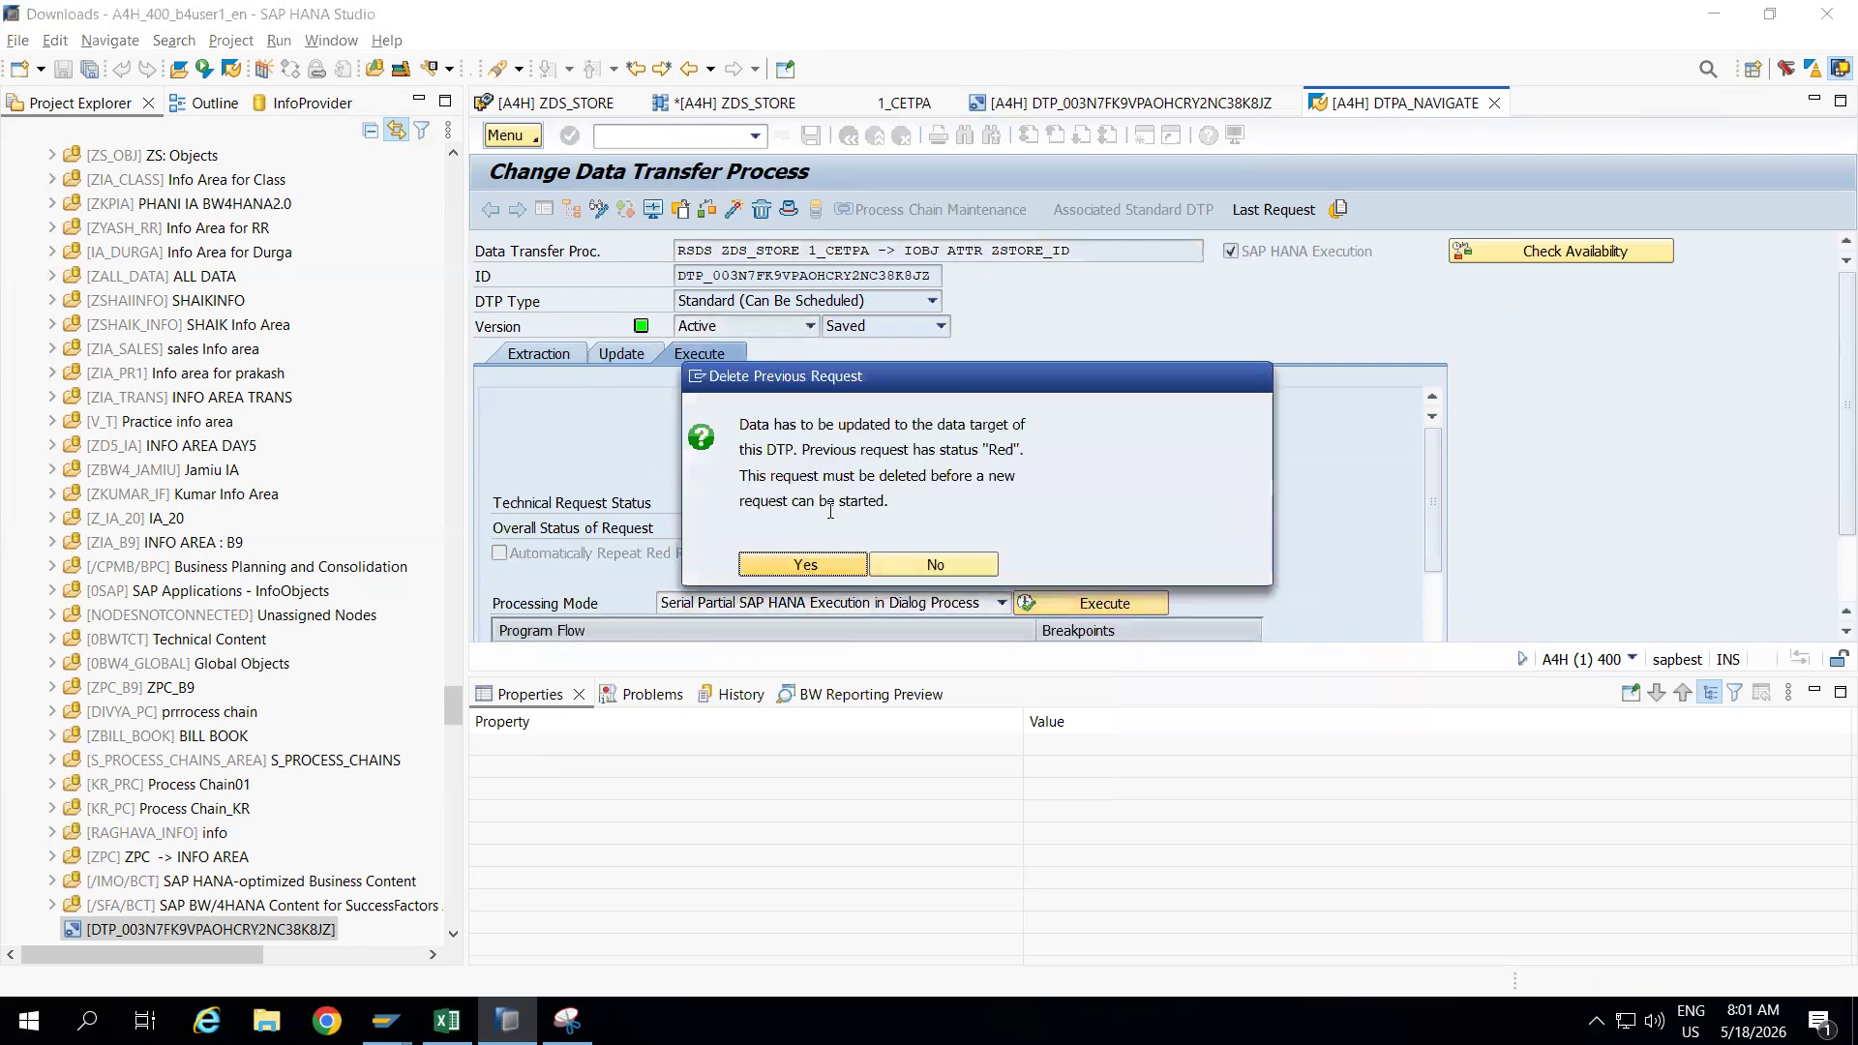
left_click(791, 572)
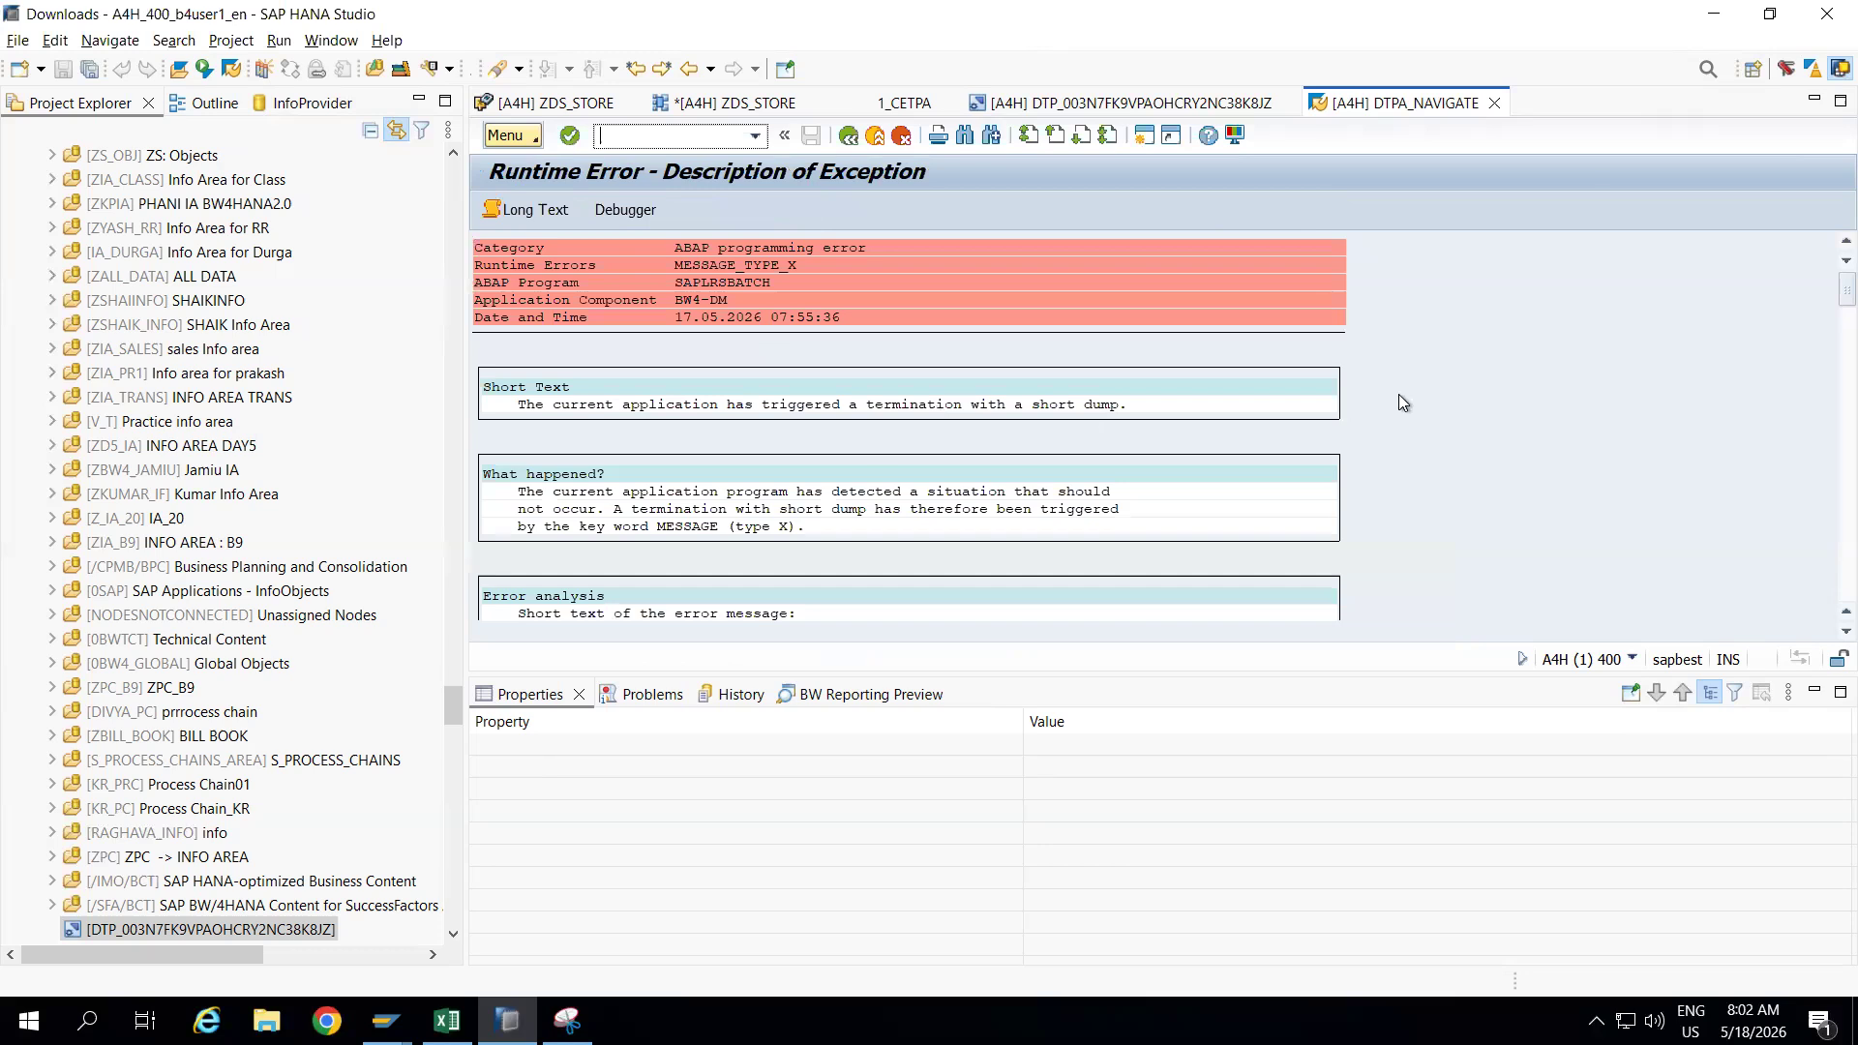
Read through the runtime error description, including the error analysis, trigger location and source code extract.
scroll(1824, 400, "down", 5)
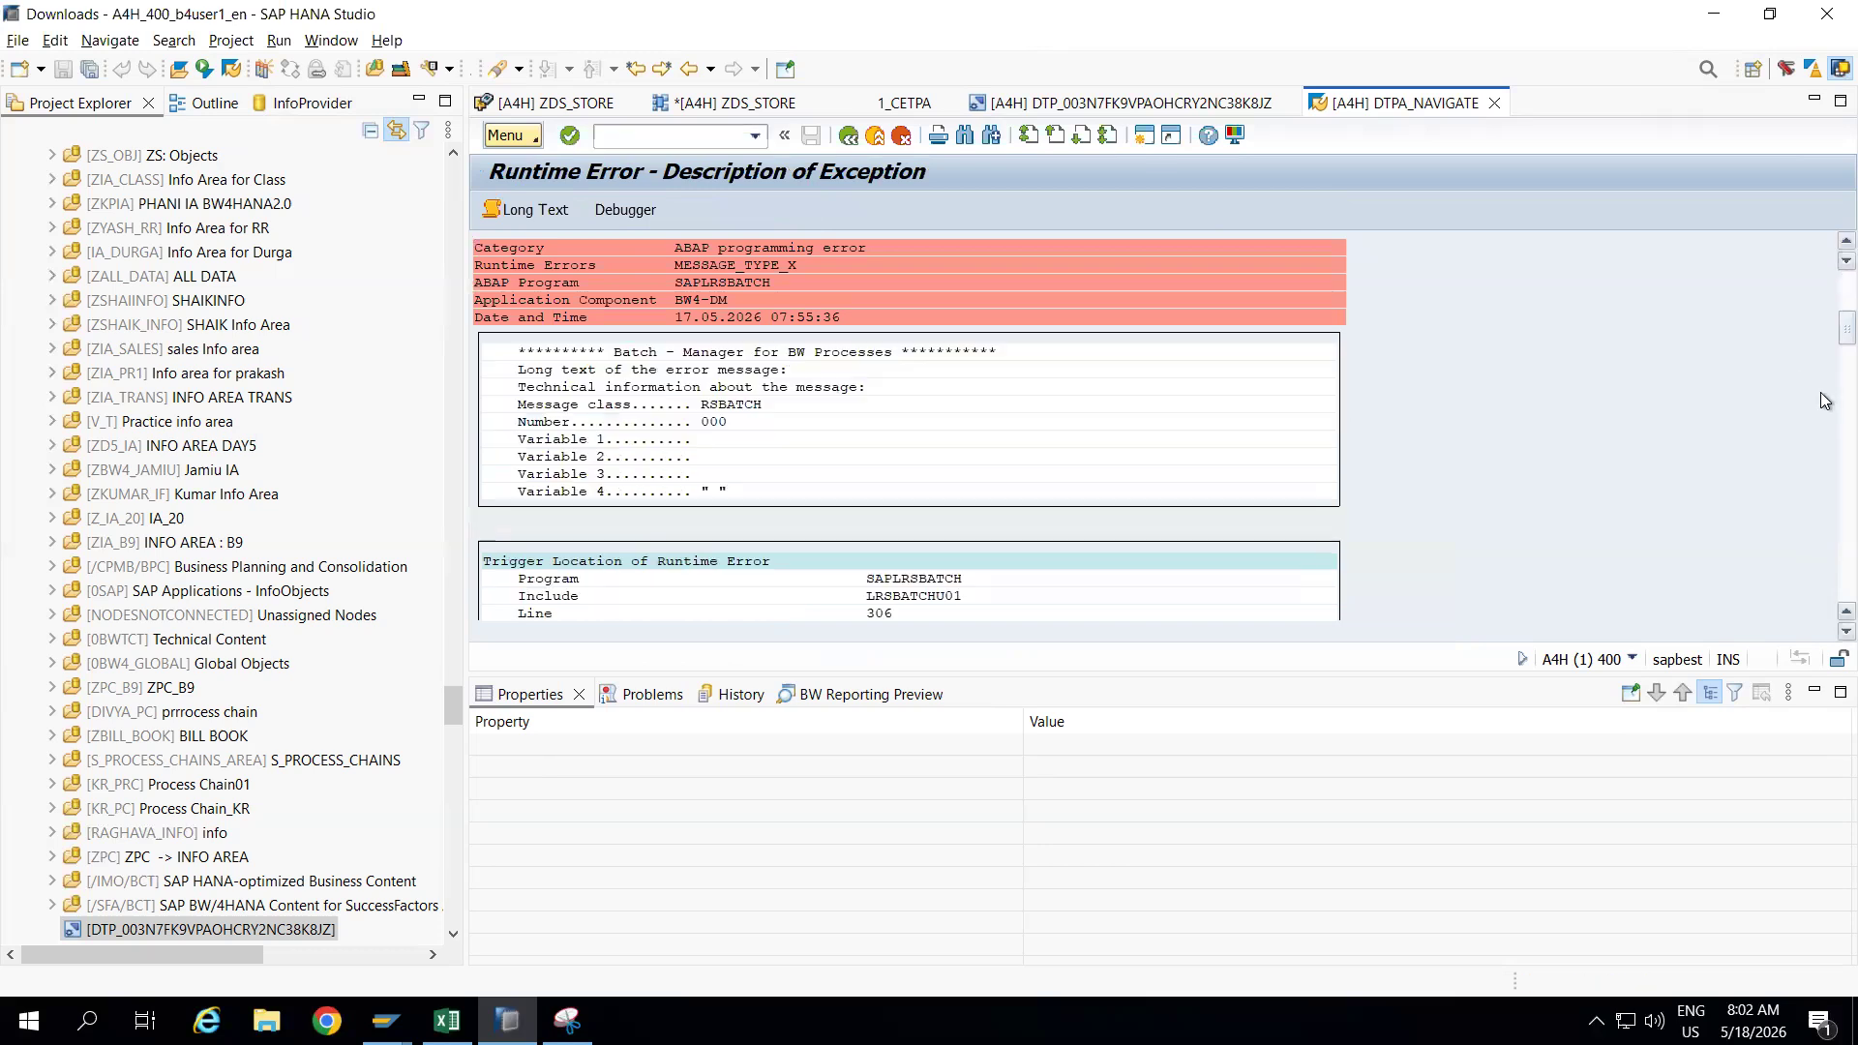
scroll(1824, 452, "down", 3)
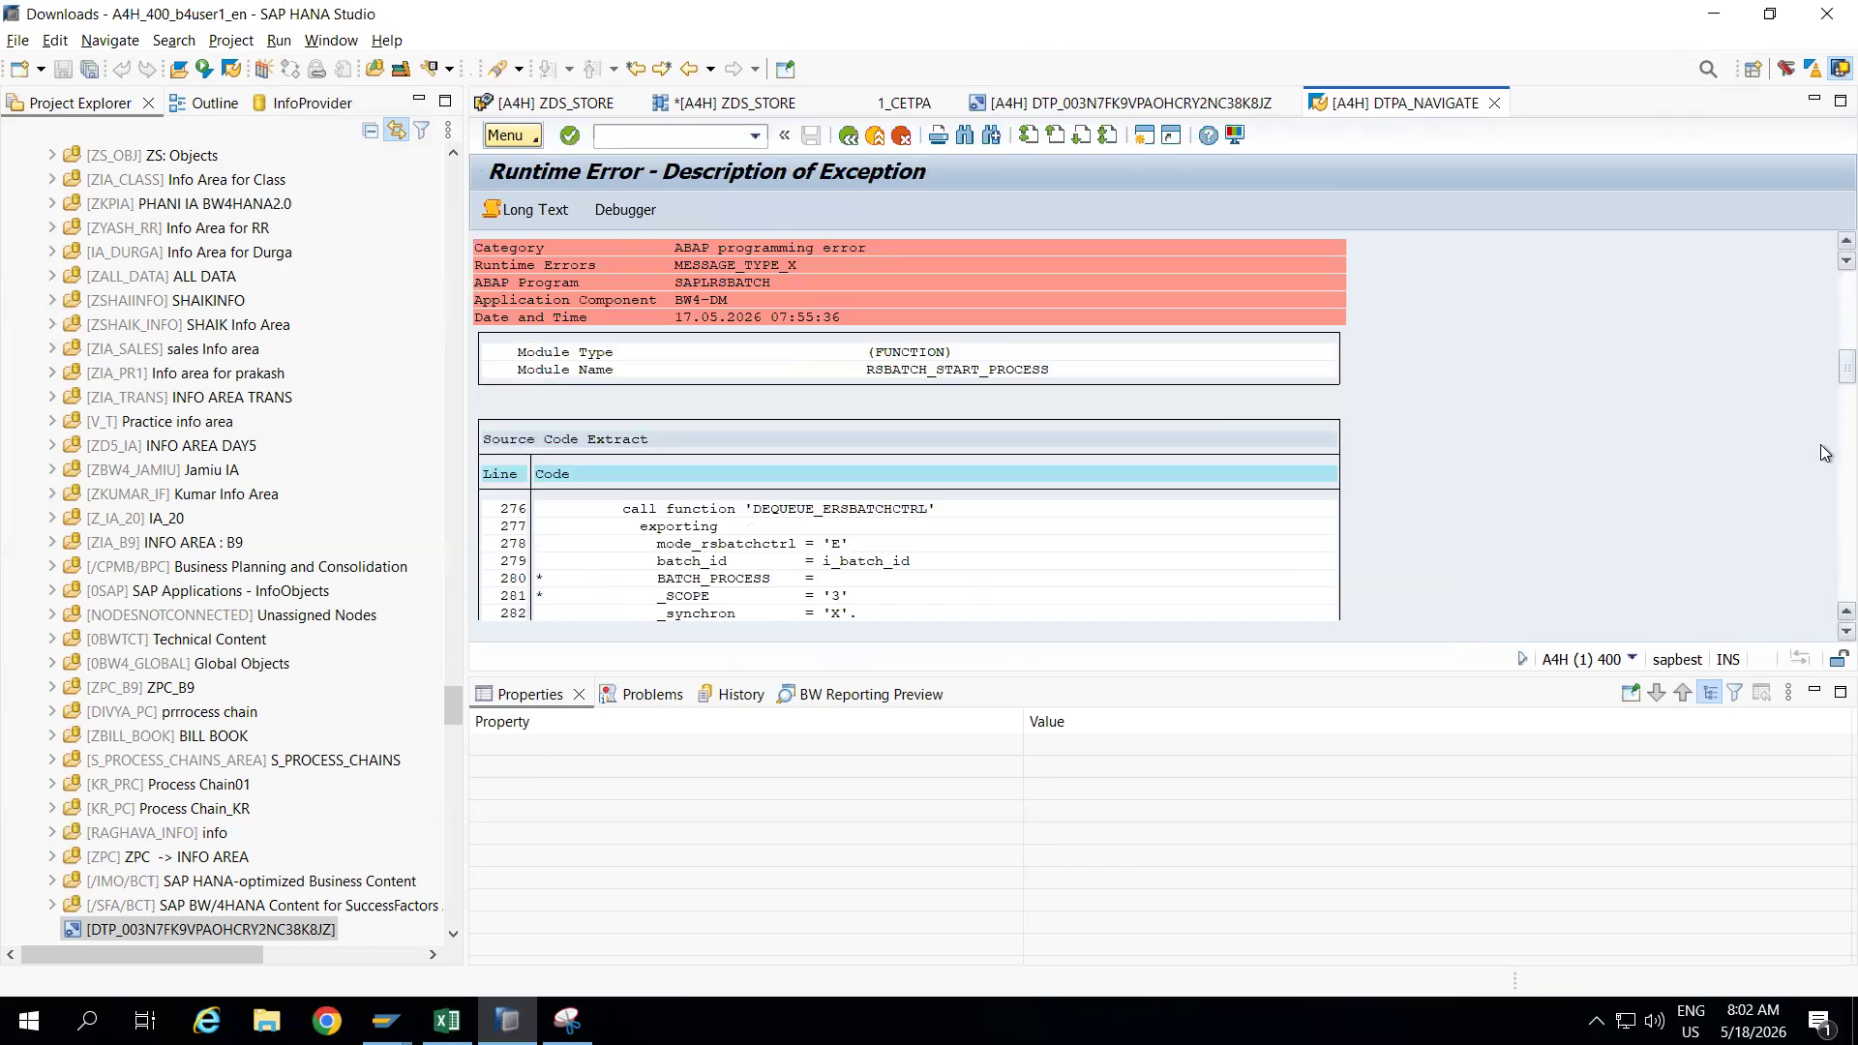
scroll(1824, 484, "down", 3)
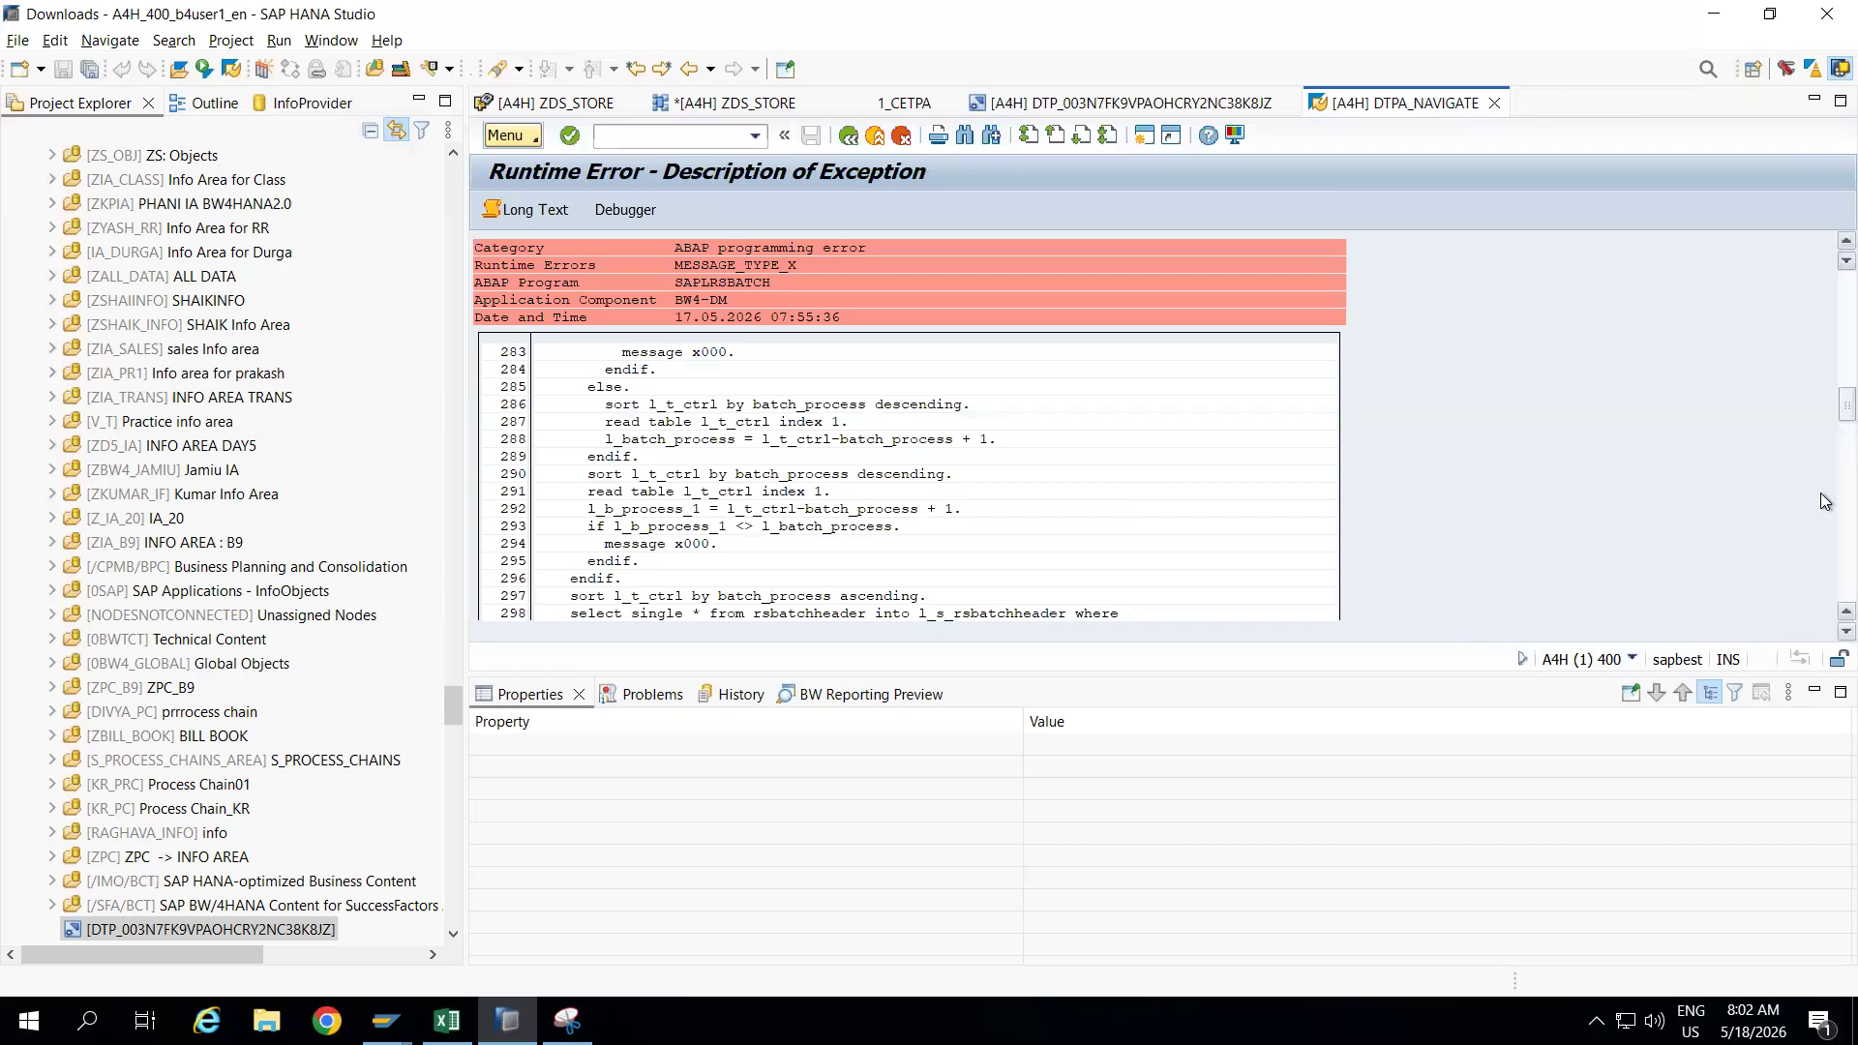
scroll(1823, 500, "down", 3)
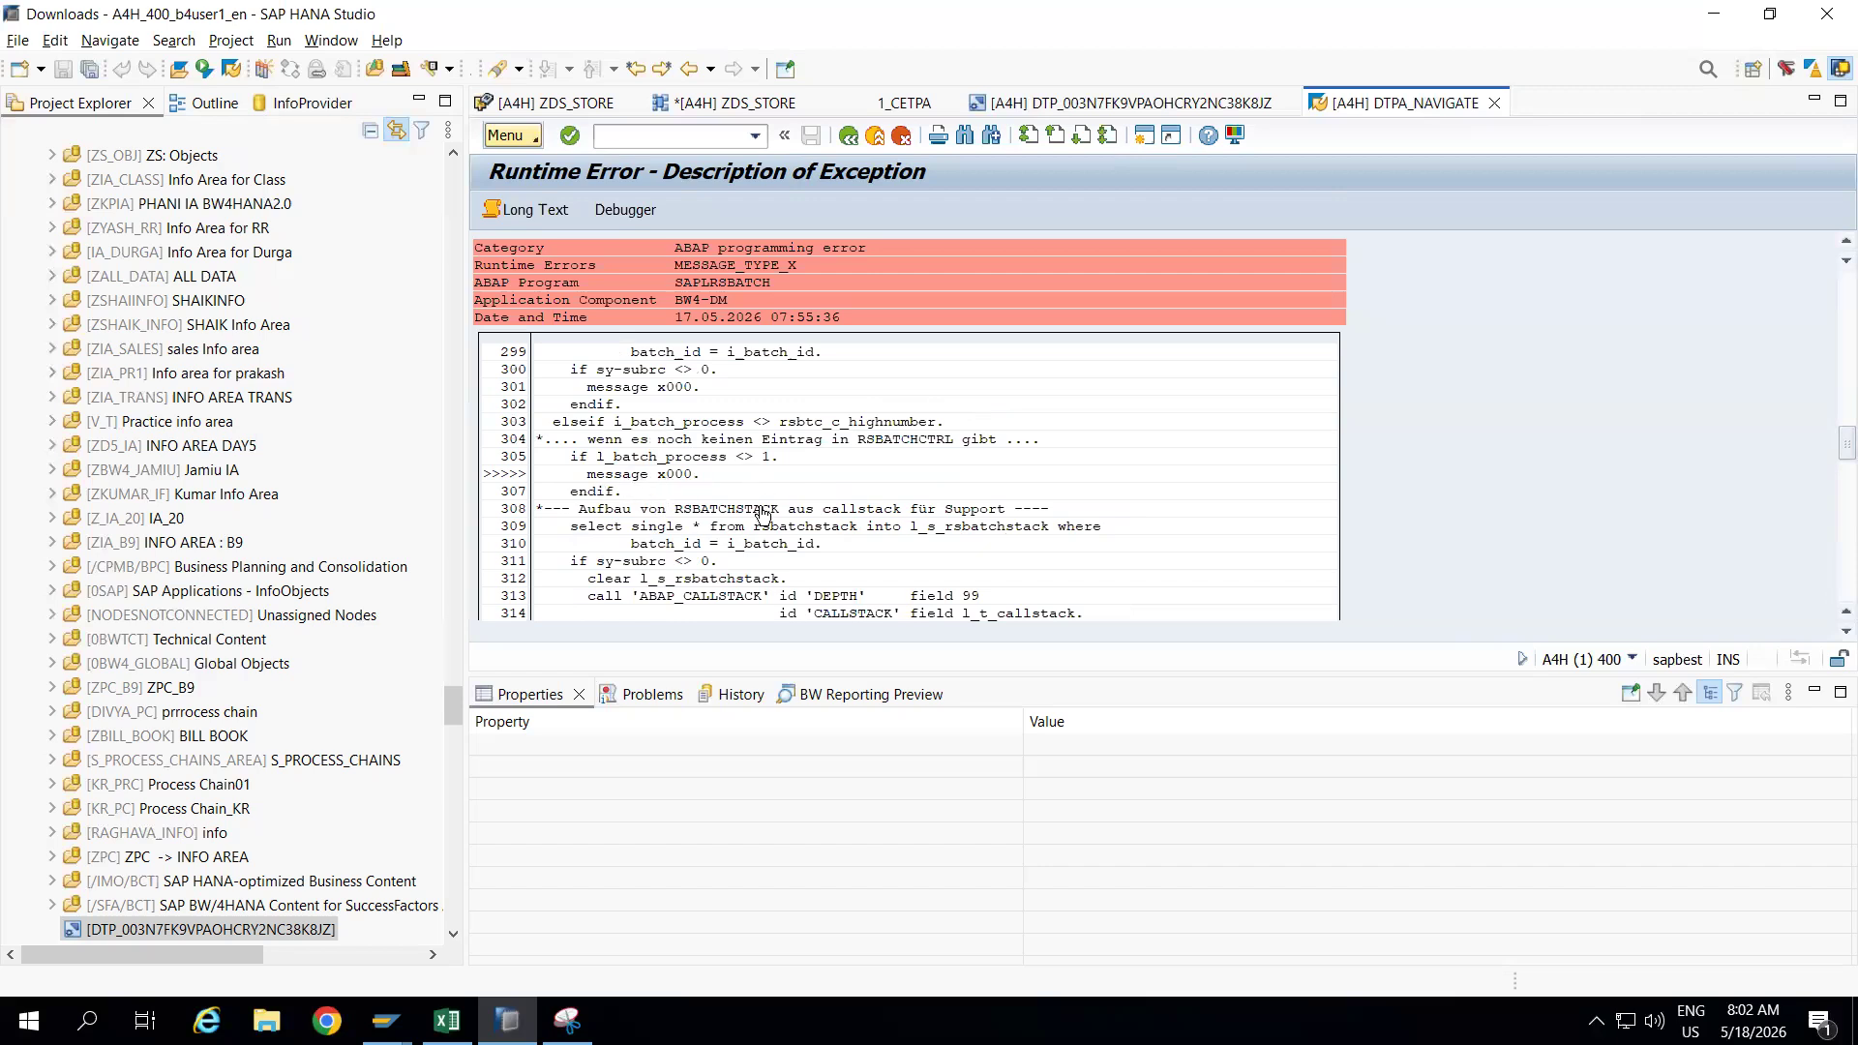
scroll(1820, 553, "down", 3)
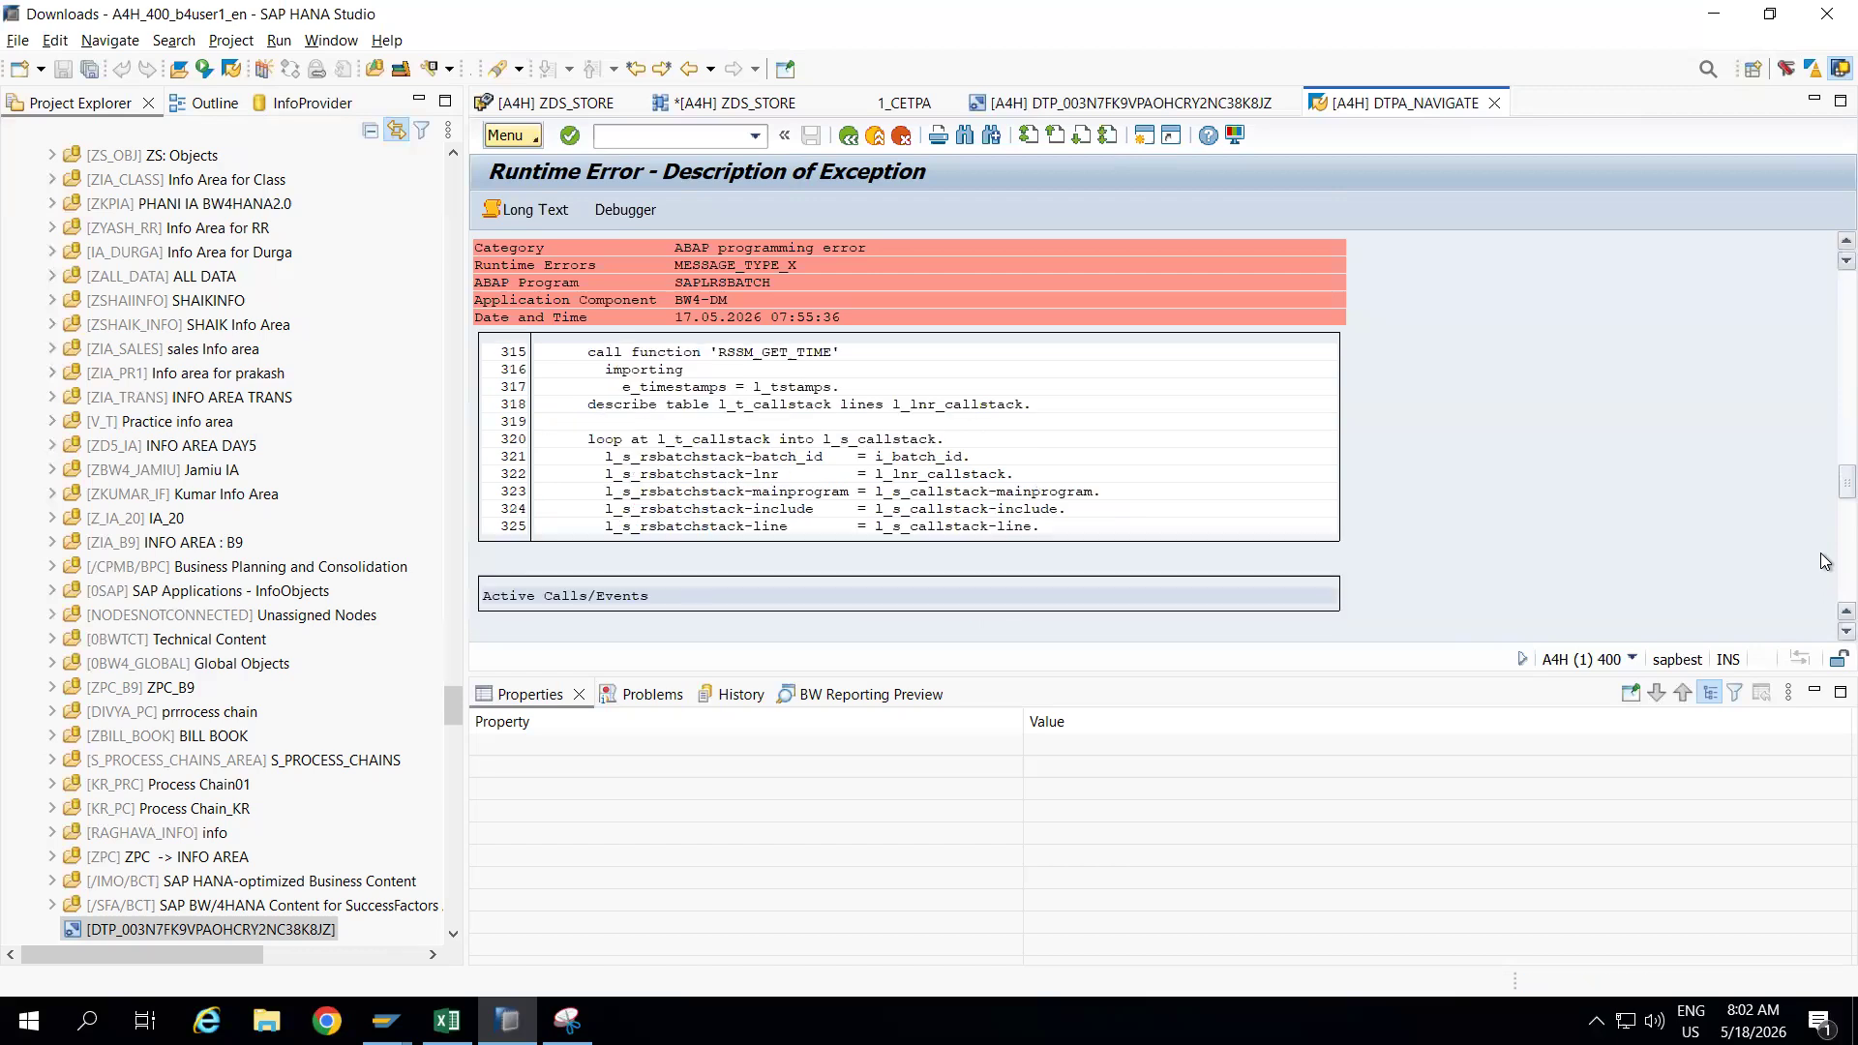
Open transaction RSMNG and display the request management for characteristic ZSTORE_ID, acknowledging the information message.
type("/nrsmng")
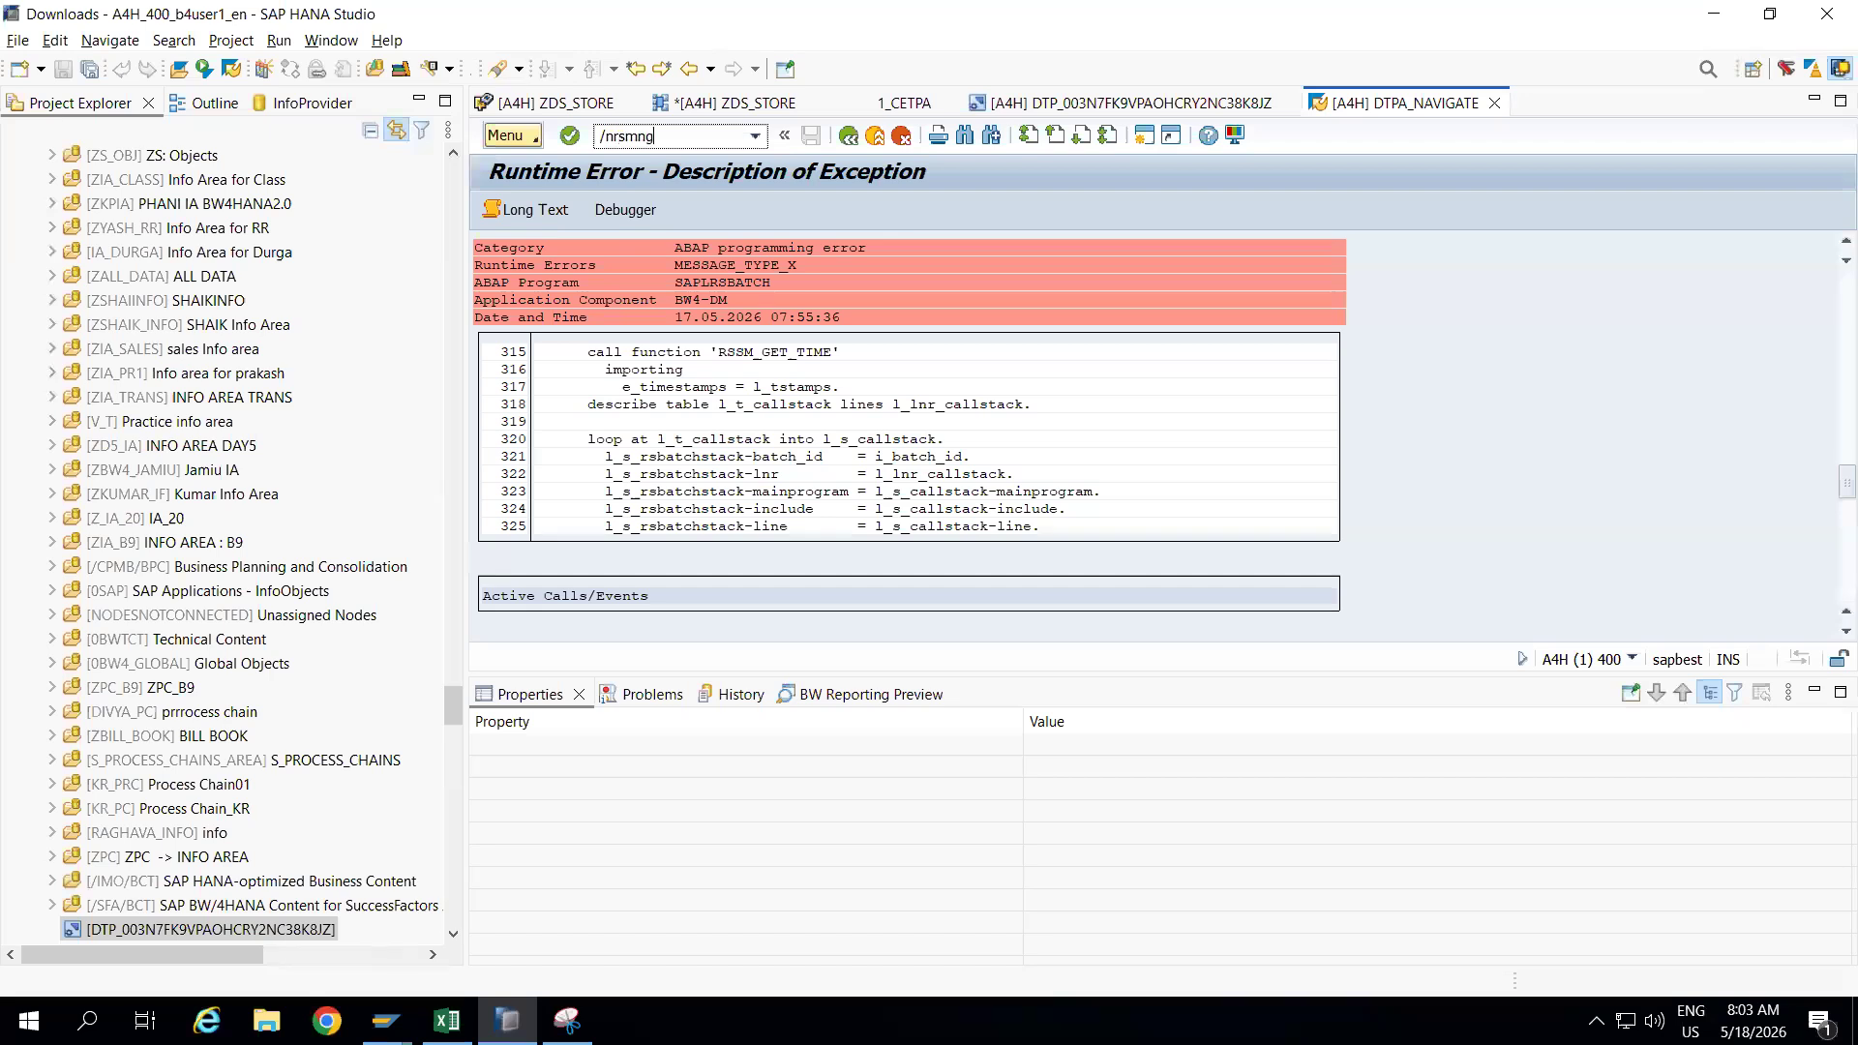
key("Return")
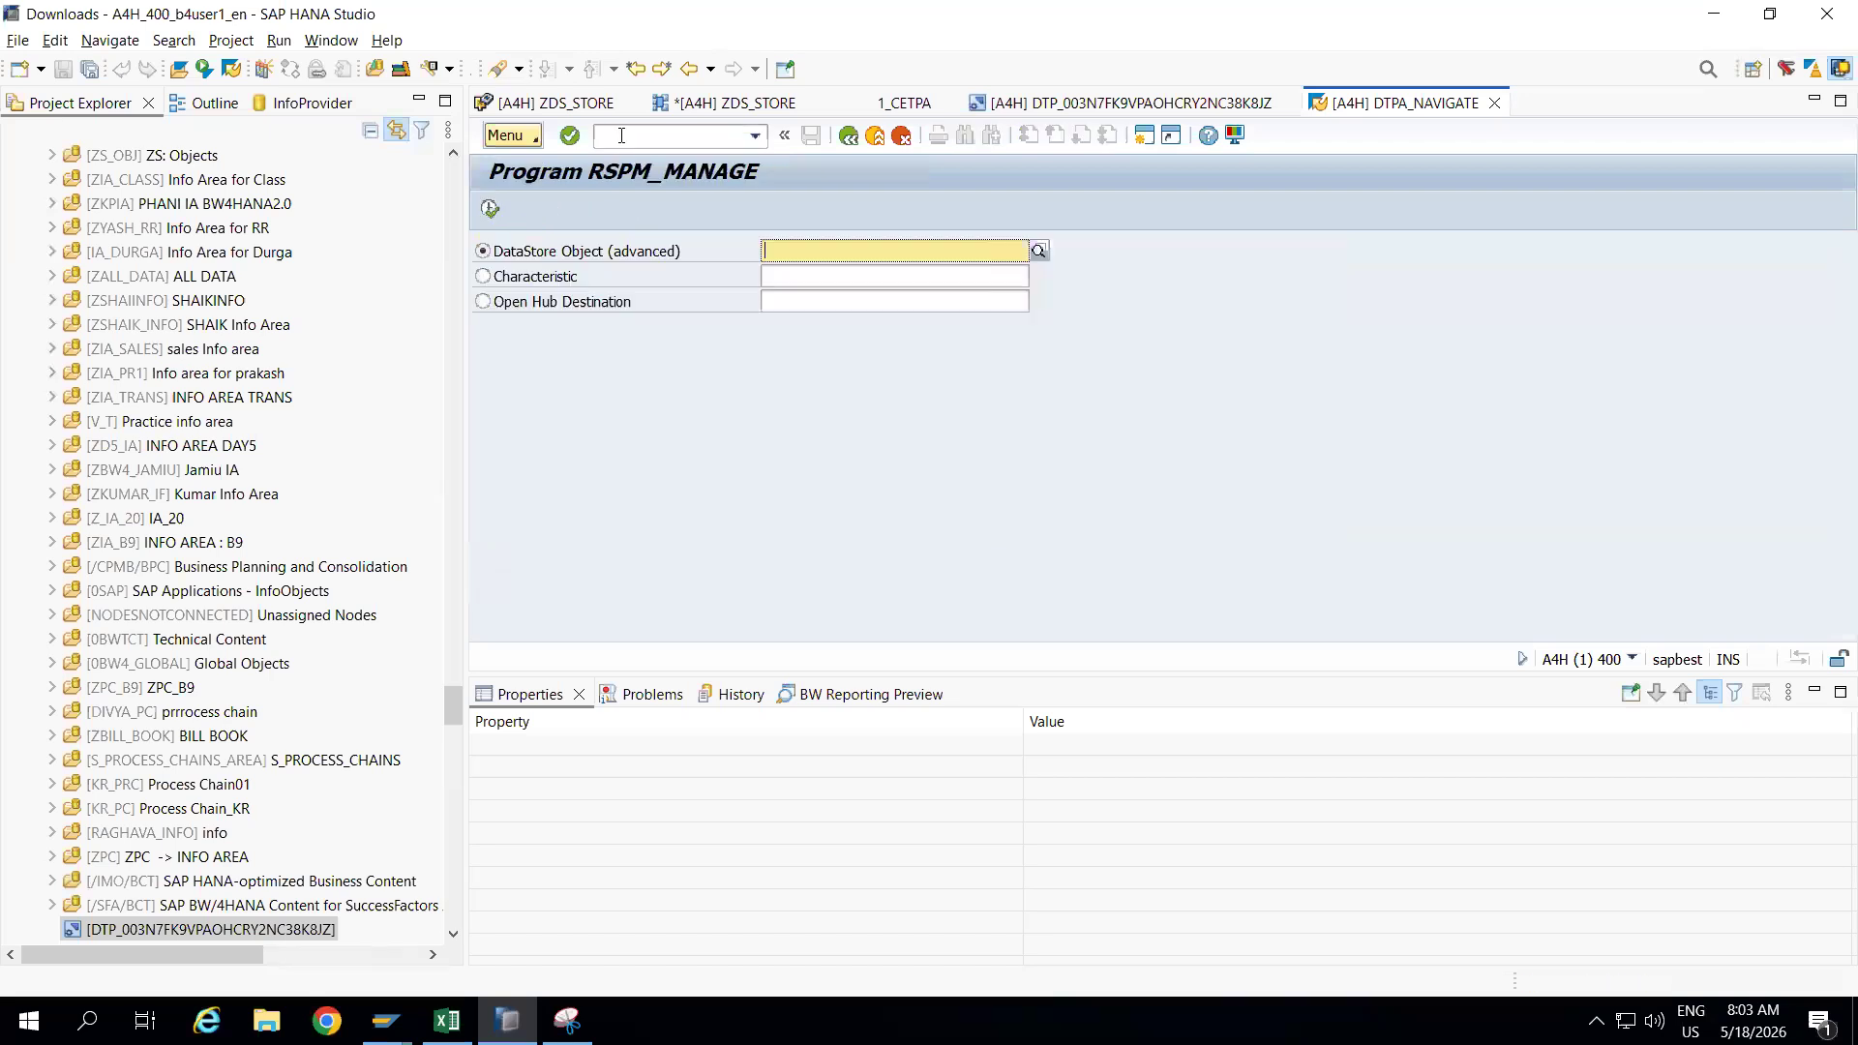
left_click(495, 280)
left_click(787, 276)
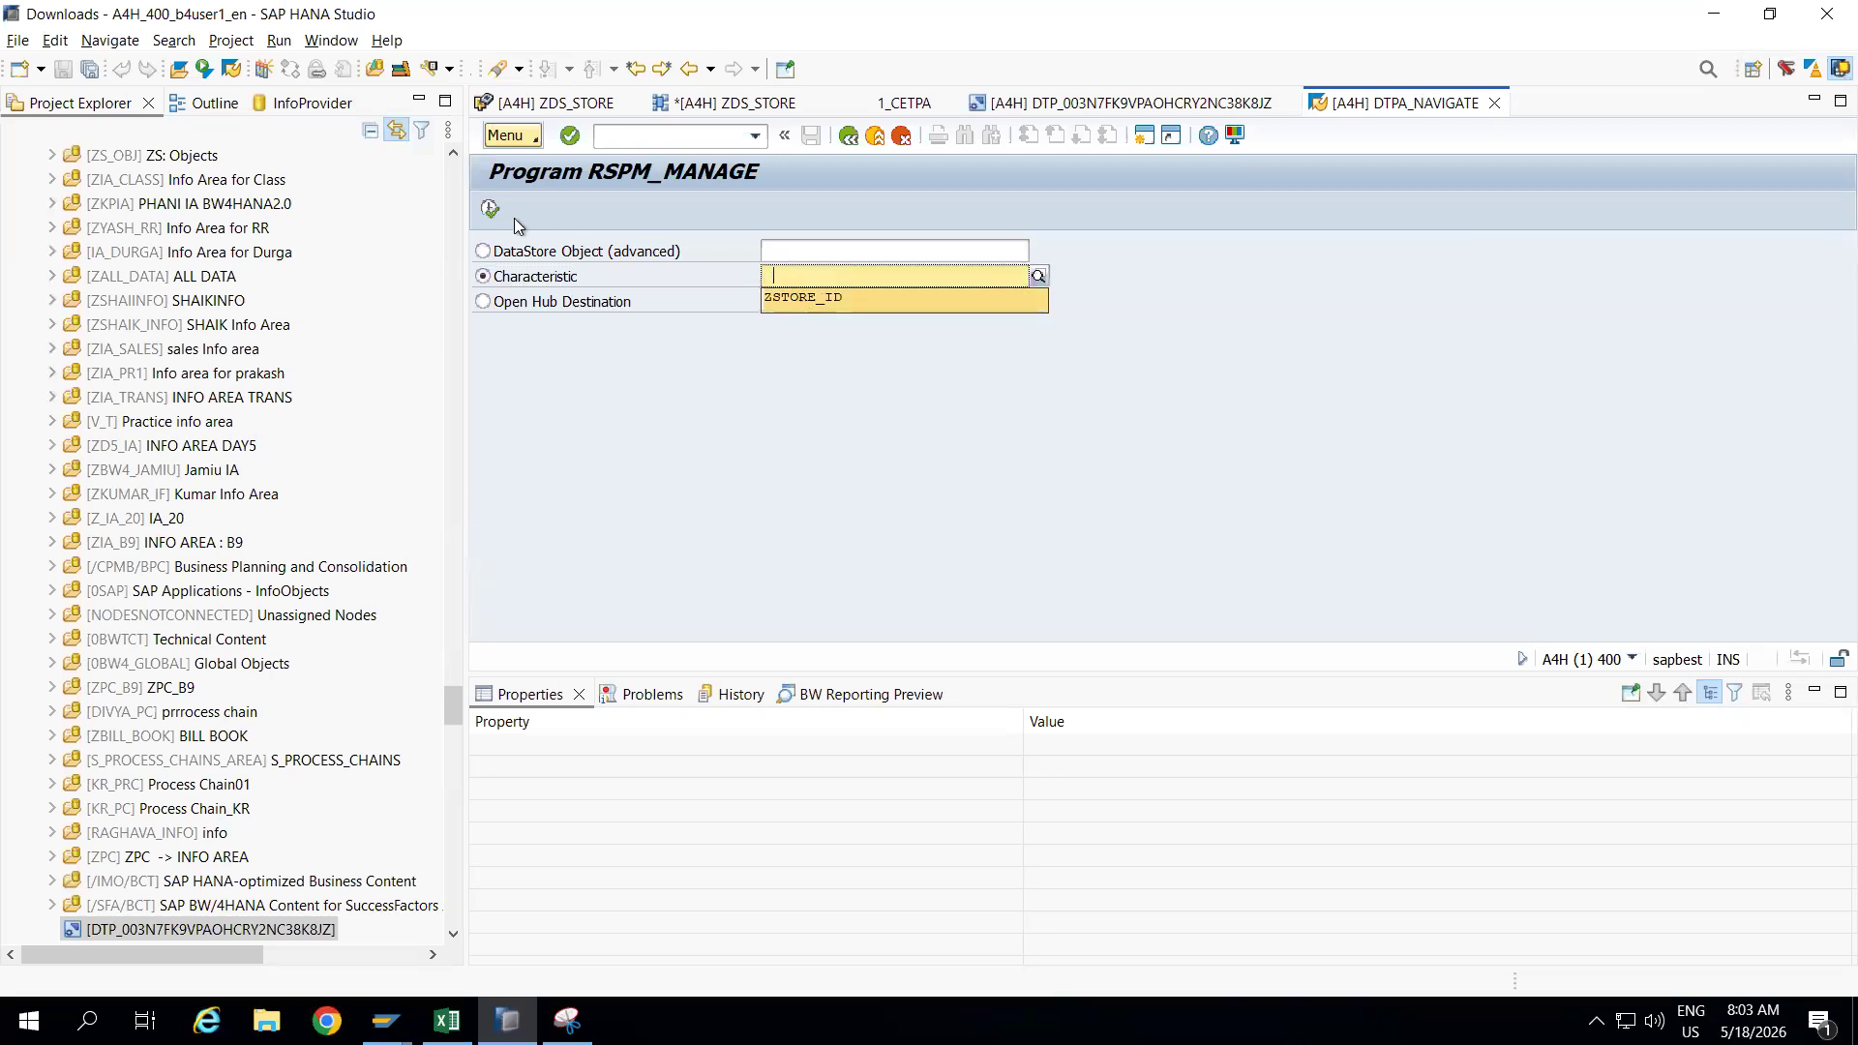
left_click(819, 296)
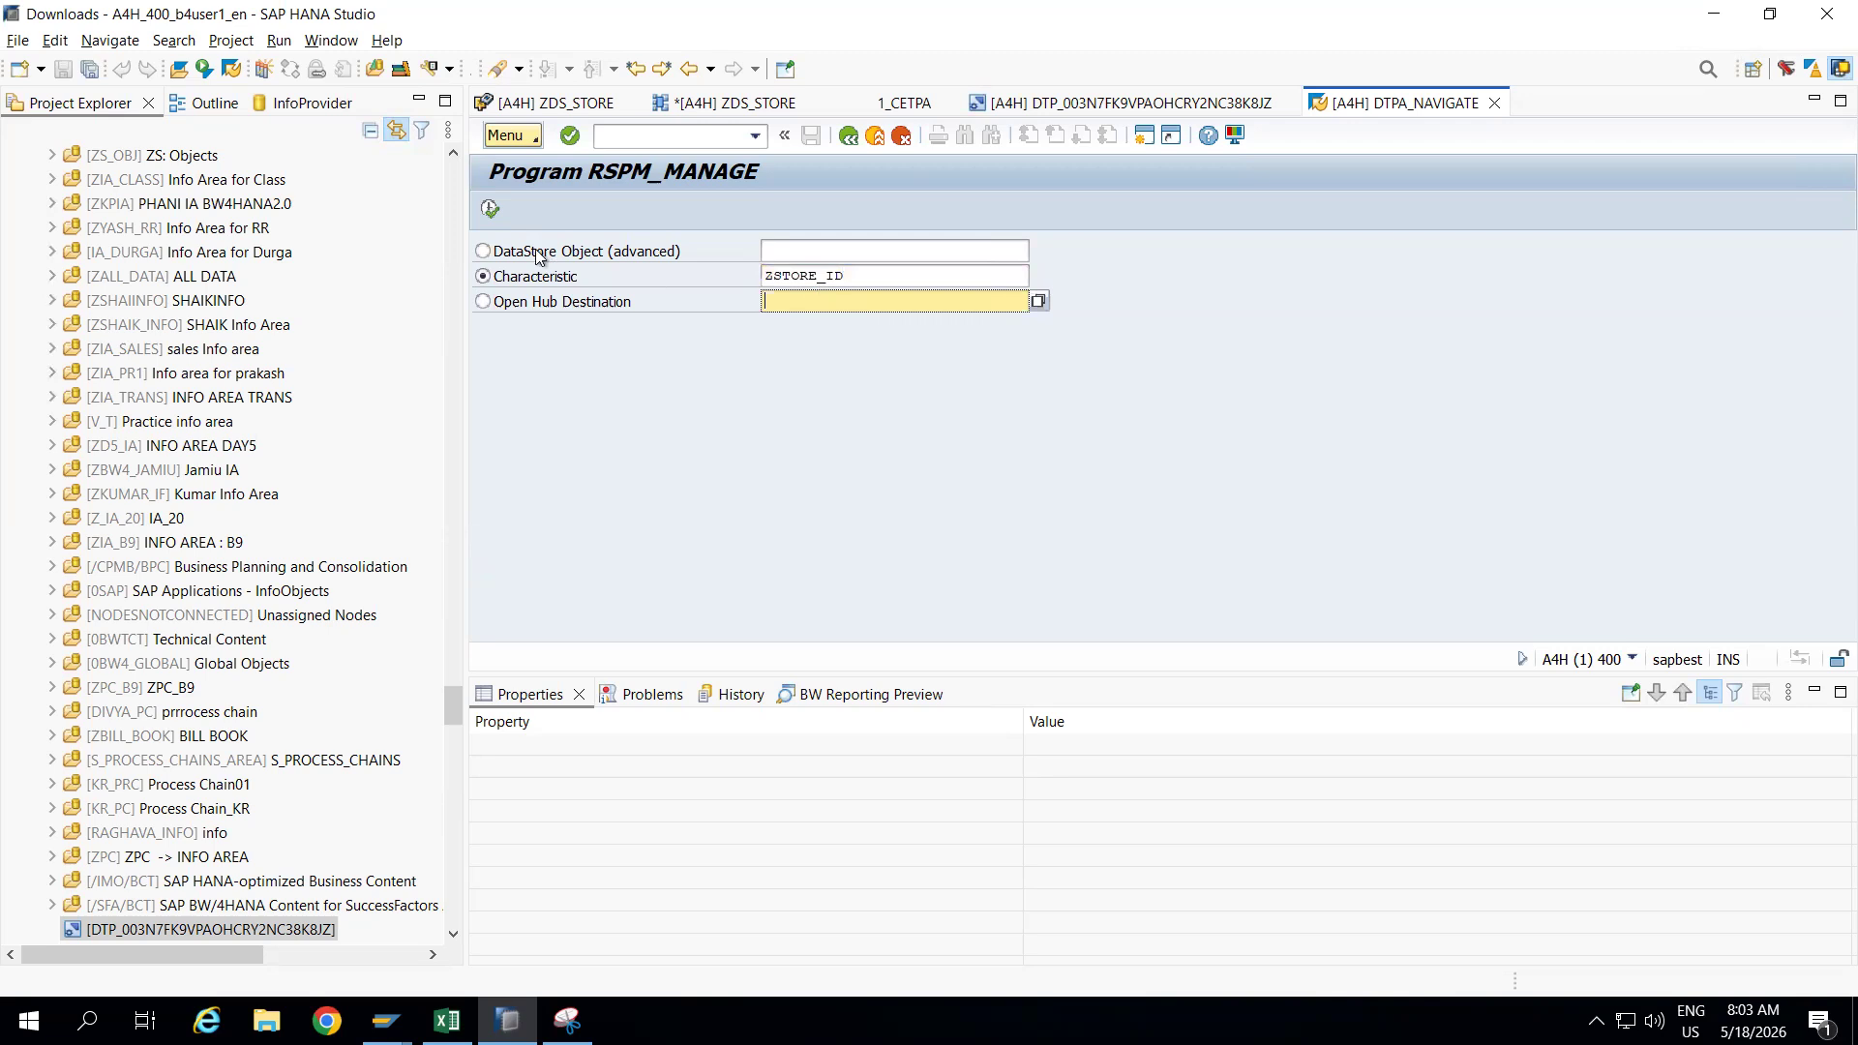
left_click(487, 211)
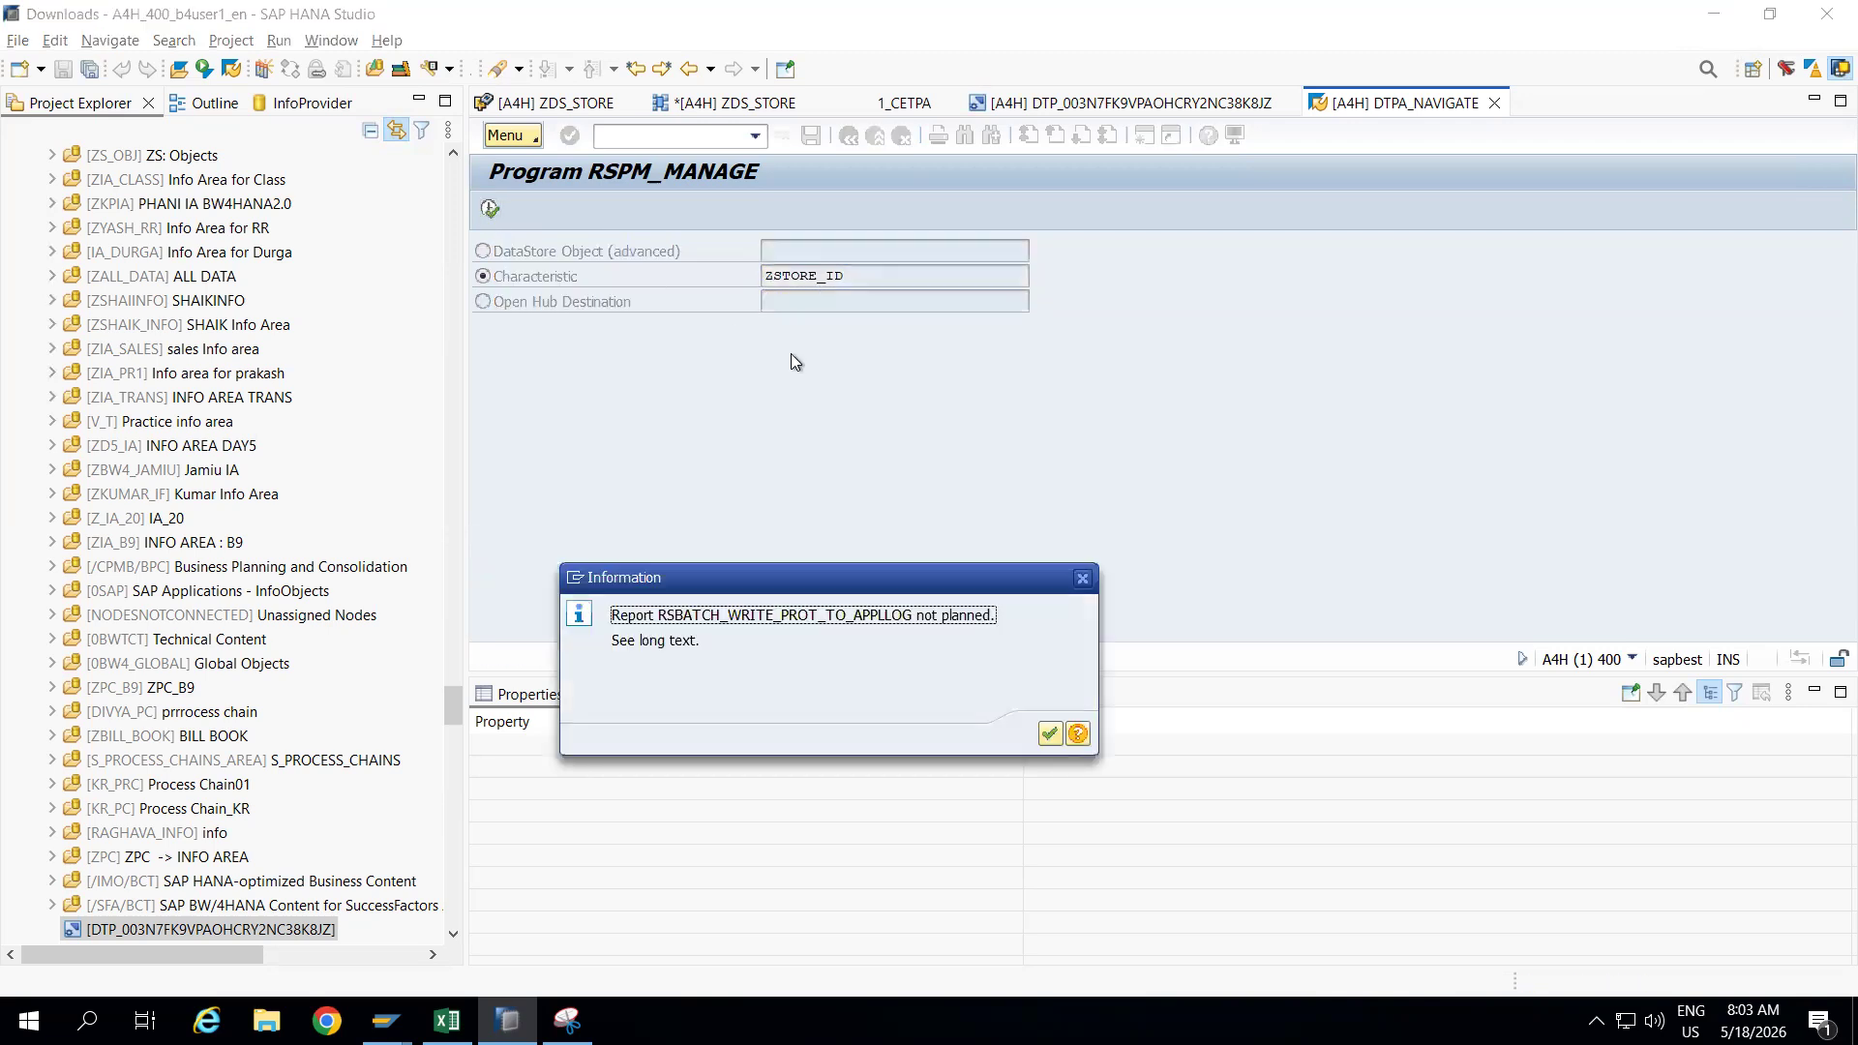
left_click(1046, 737)
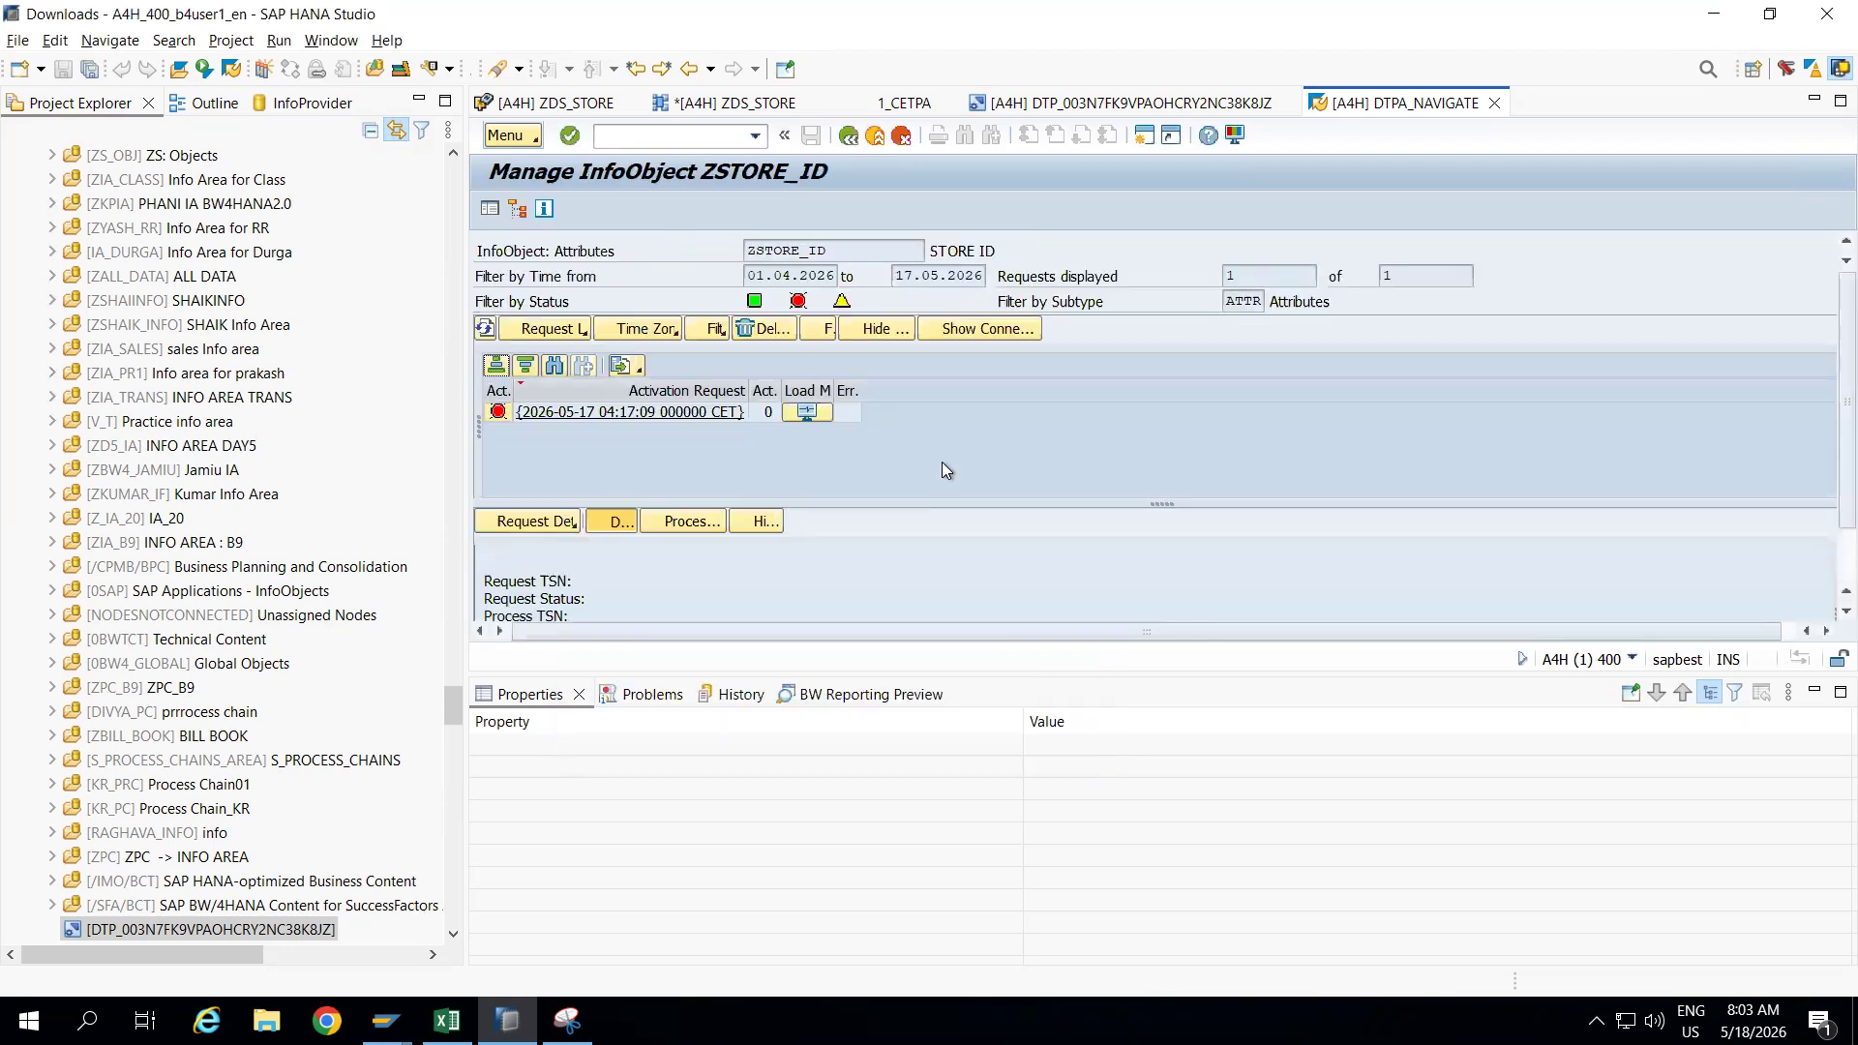
Delete the red activation request from the ZSTORE_ID attributes with Perform Deletion in Background.
left_click(855, 414)
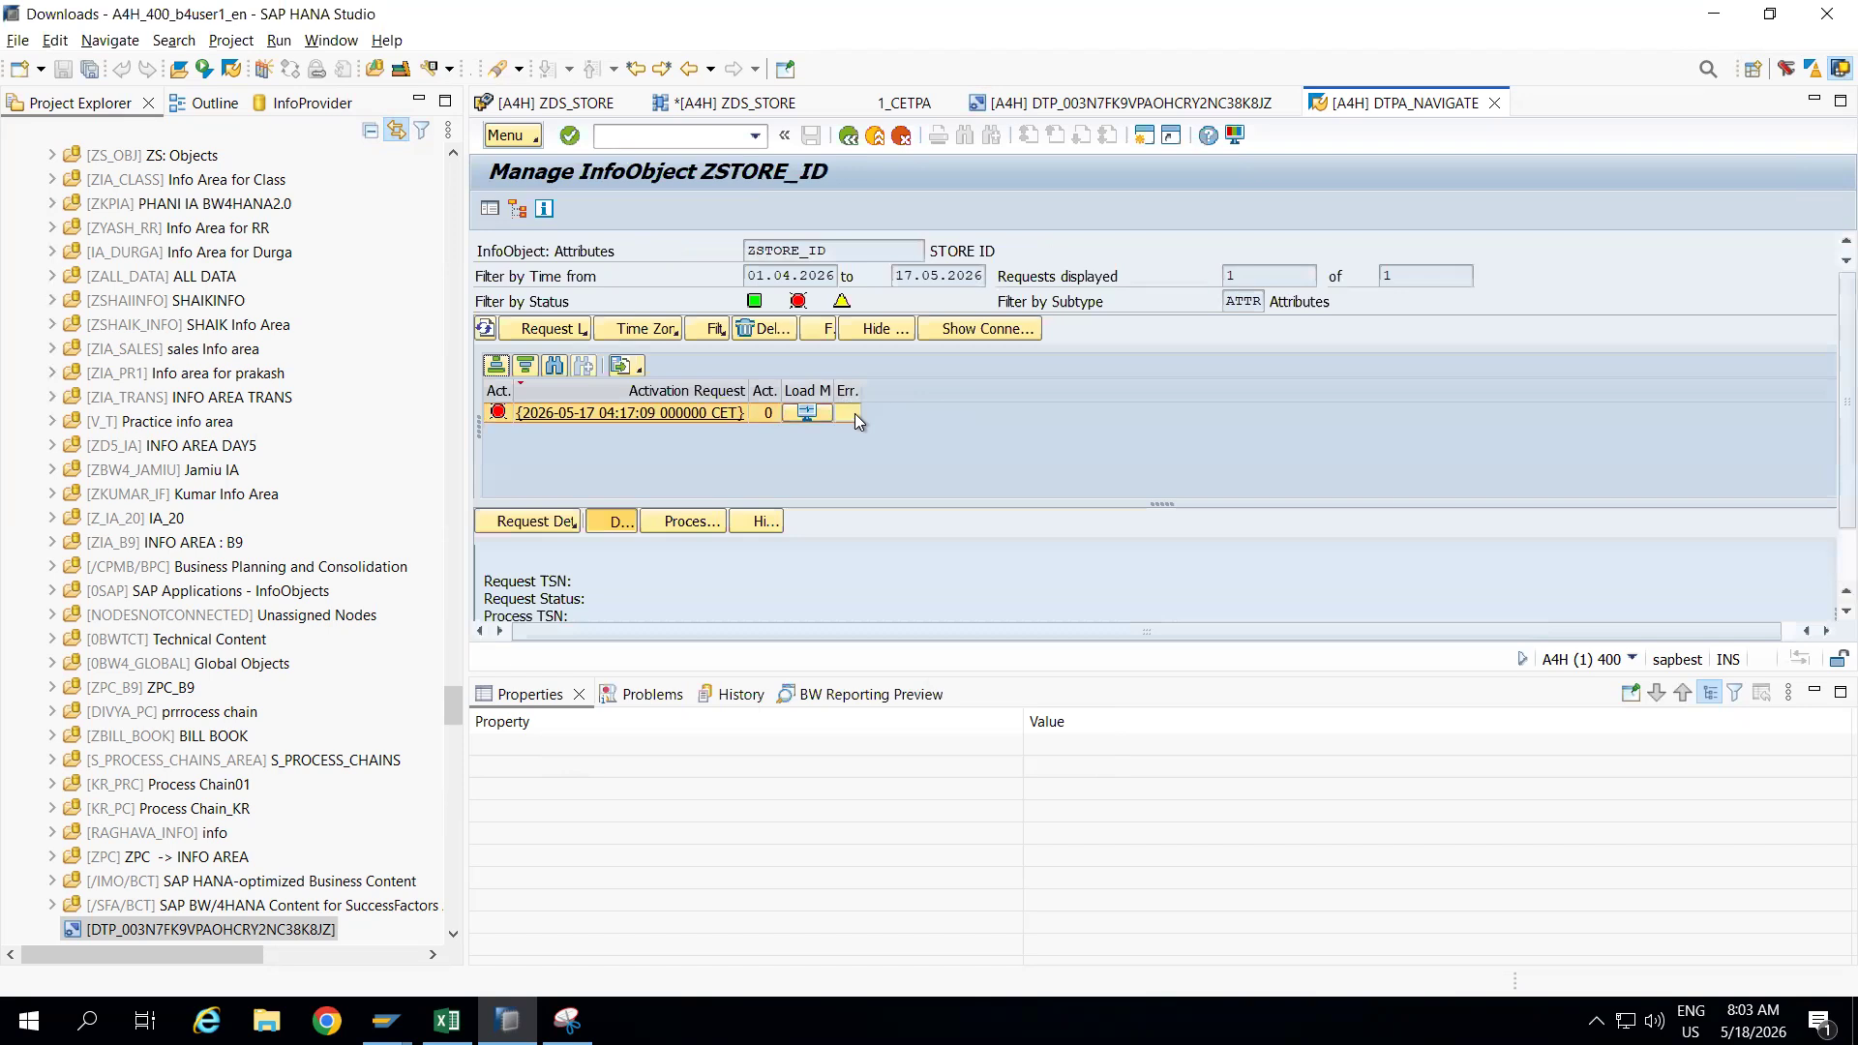
left_click(764, 328)
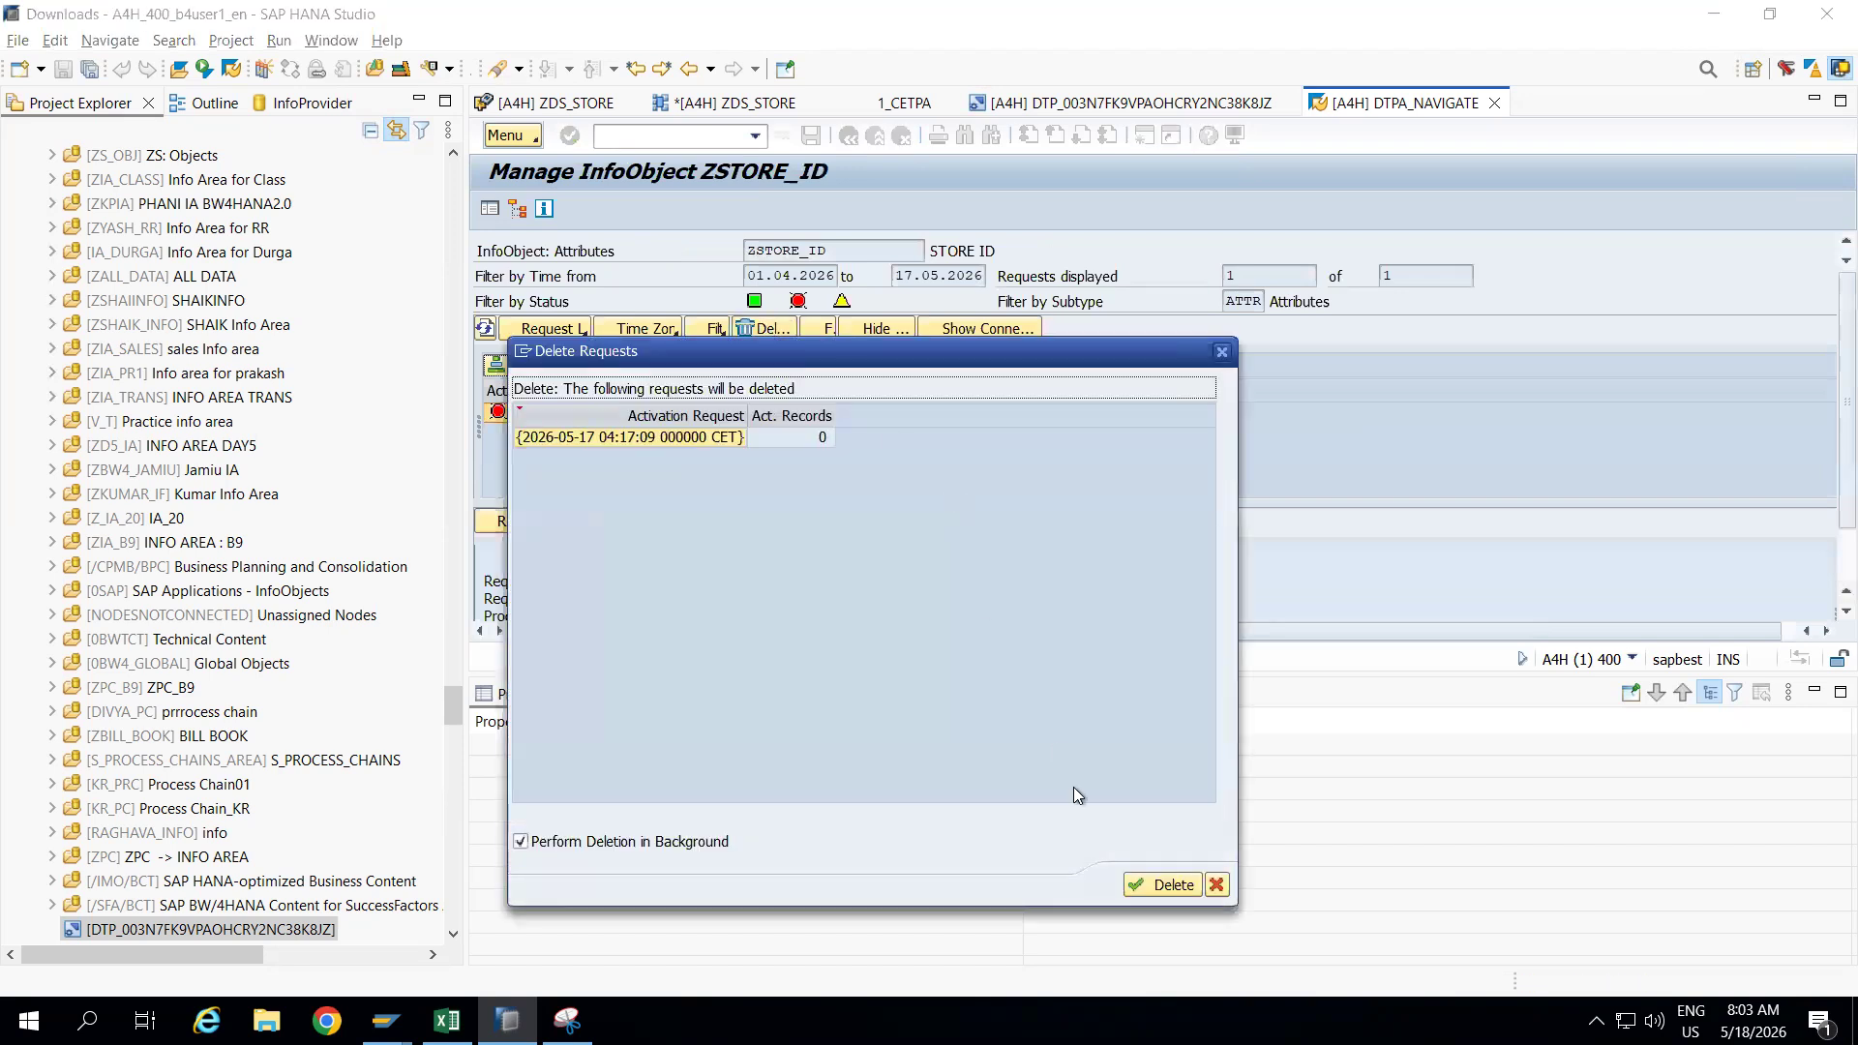
left_click(1166, 884)
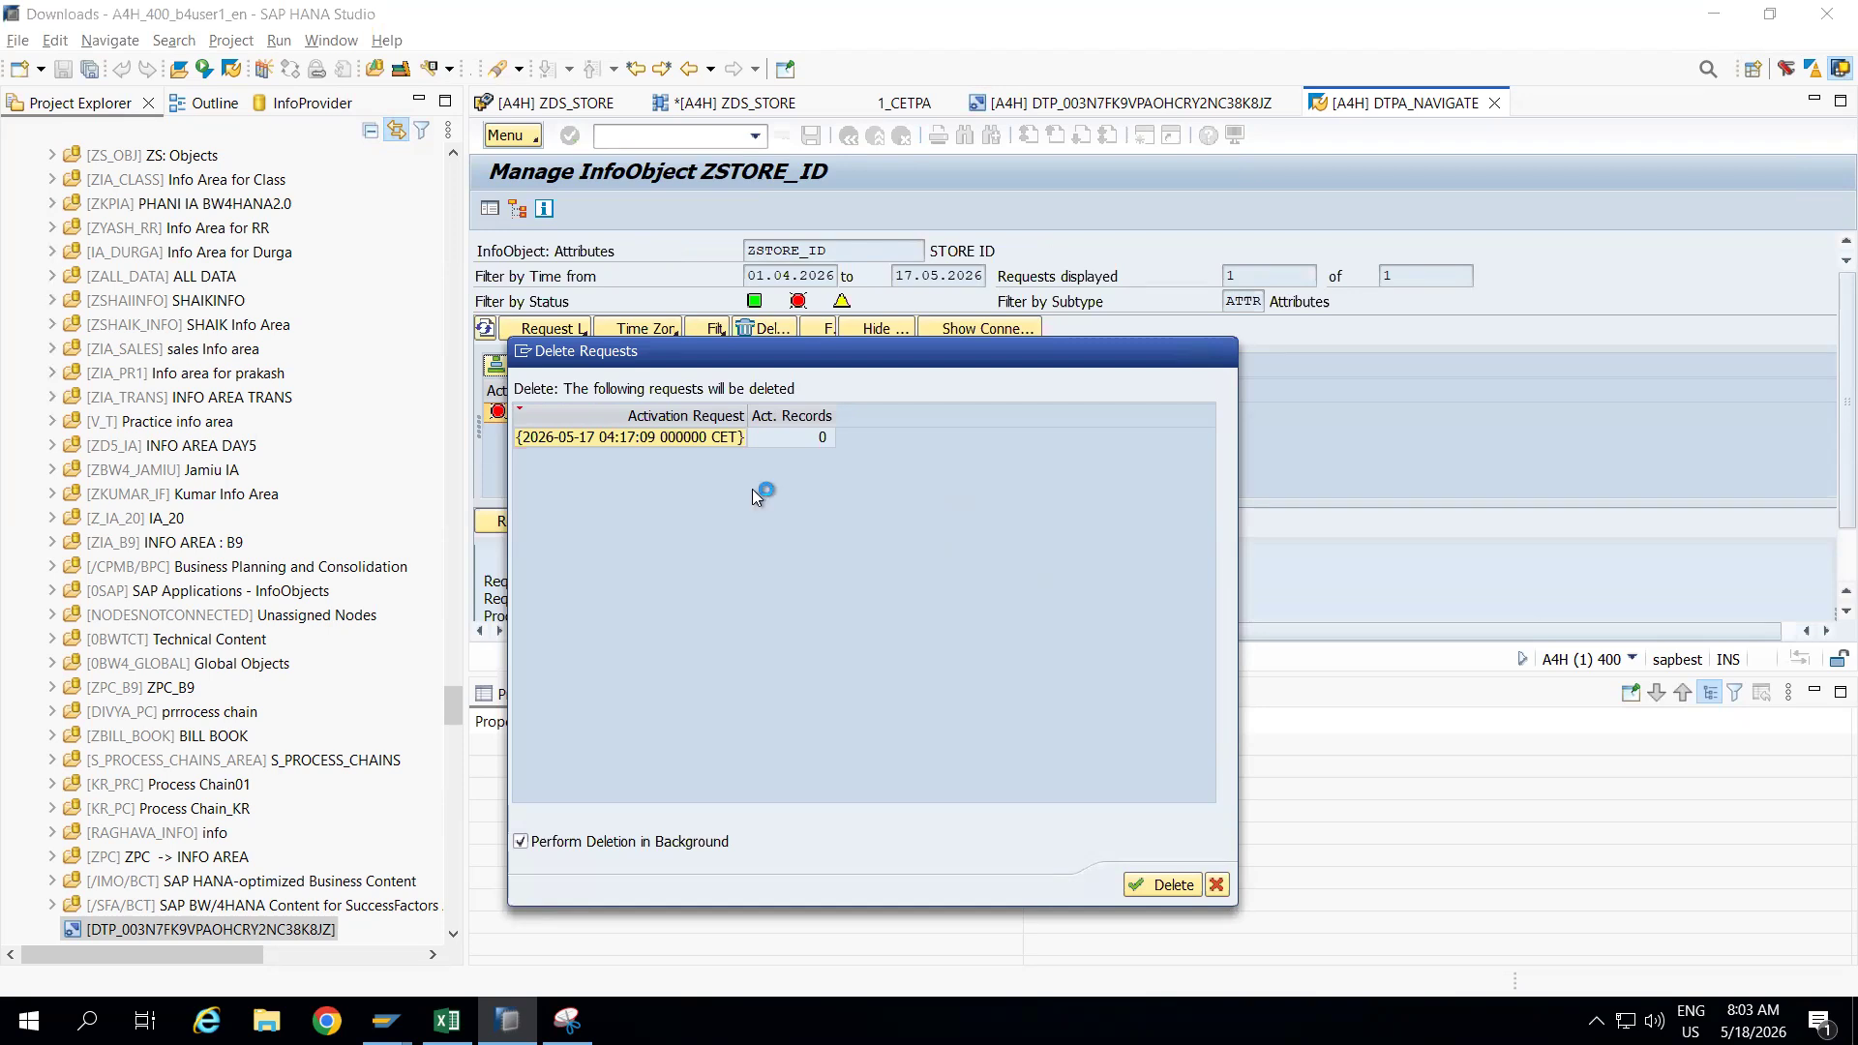
left_click_drag(1059, 350, 1478, 248)
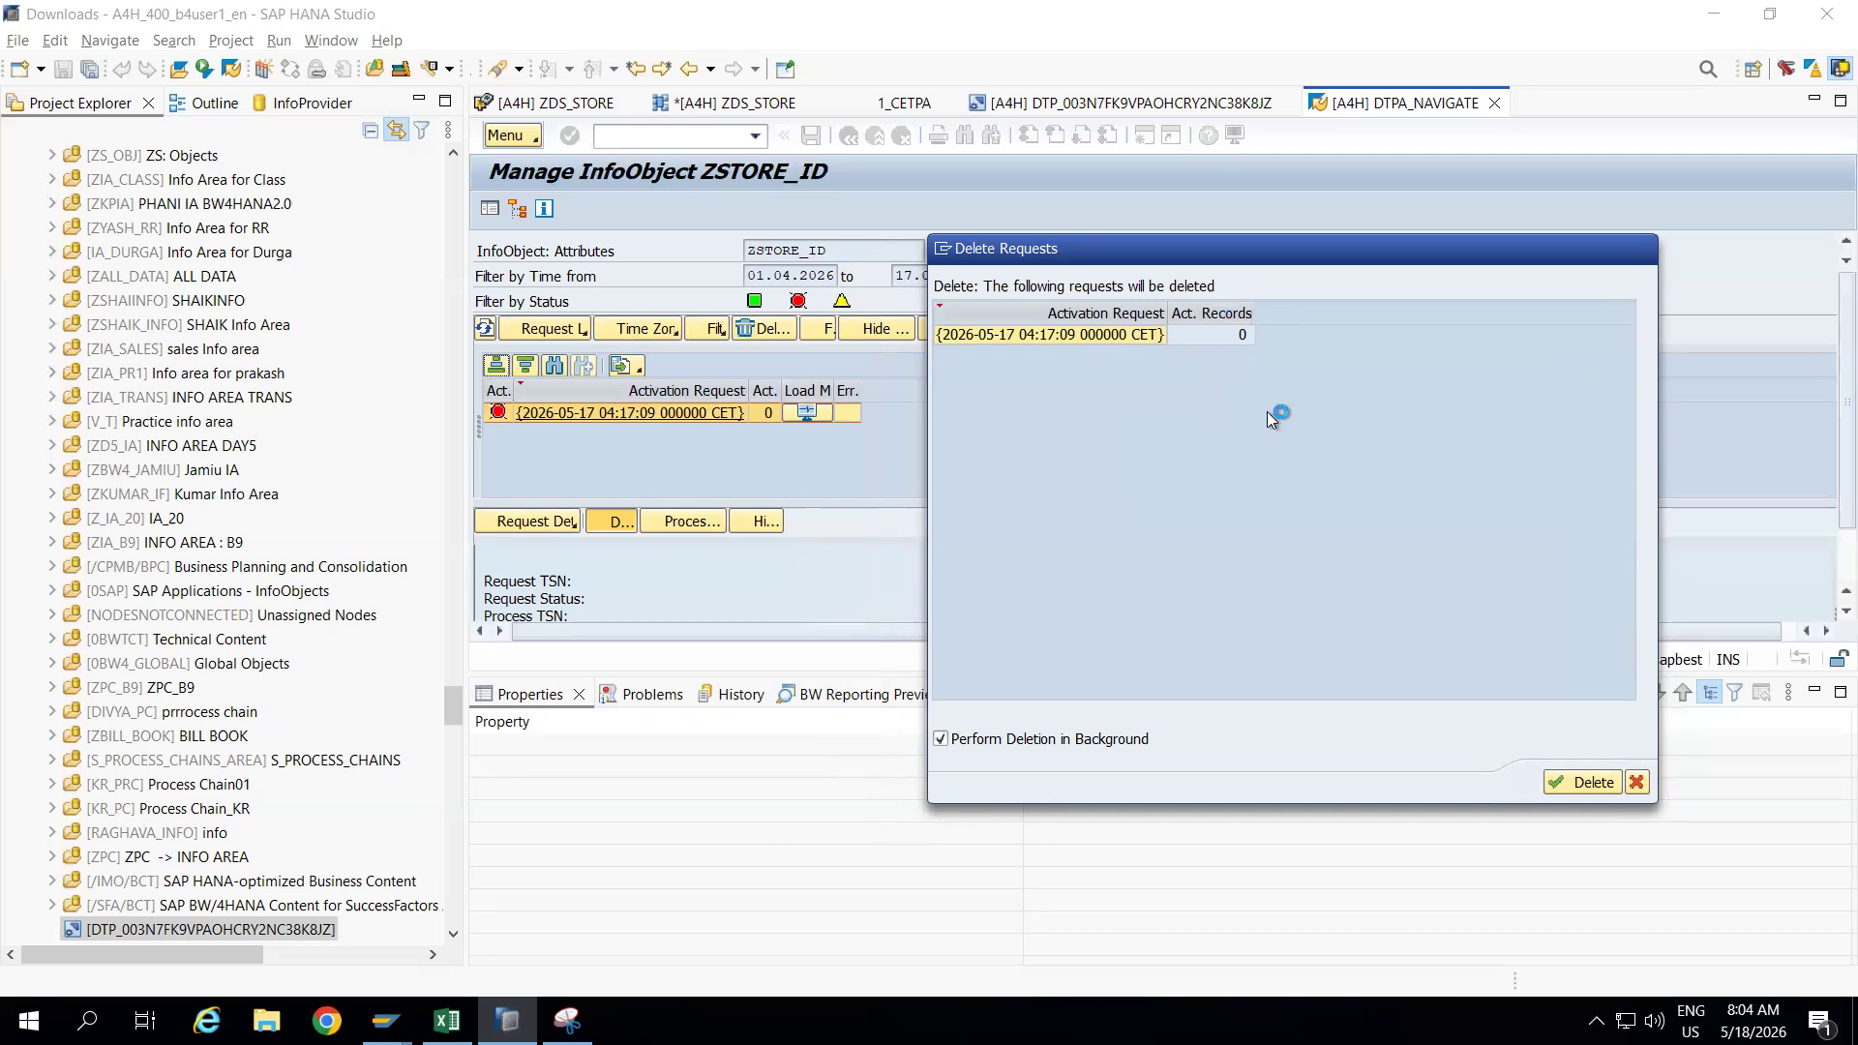
Minimise the remote session and the file window, and switch to the browser showing the SAP Datasphere Data Builder.
mouse_move(1003, 2)
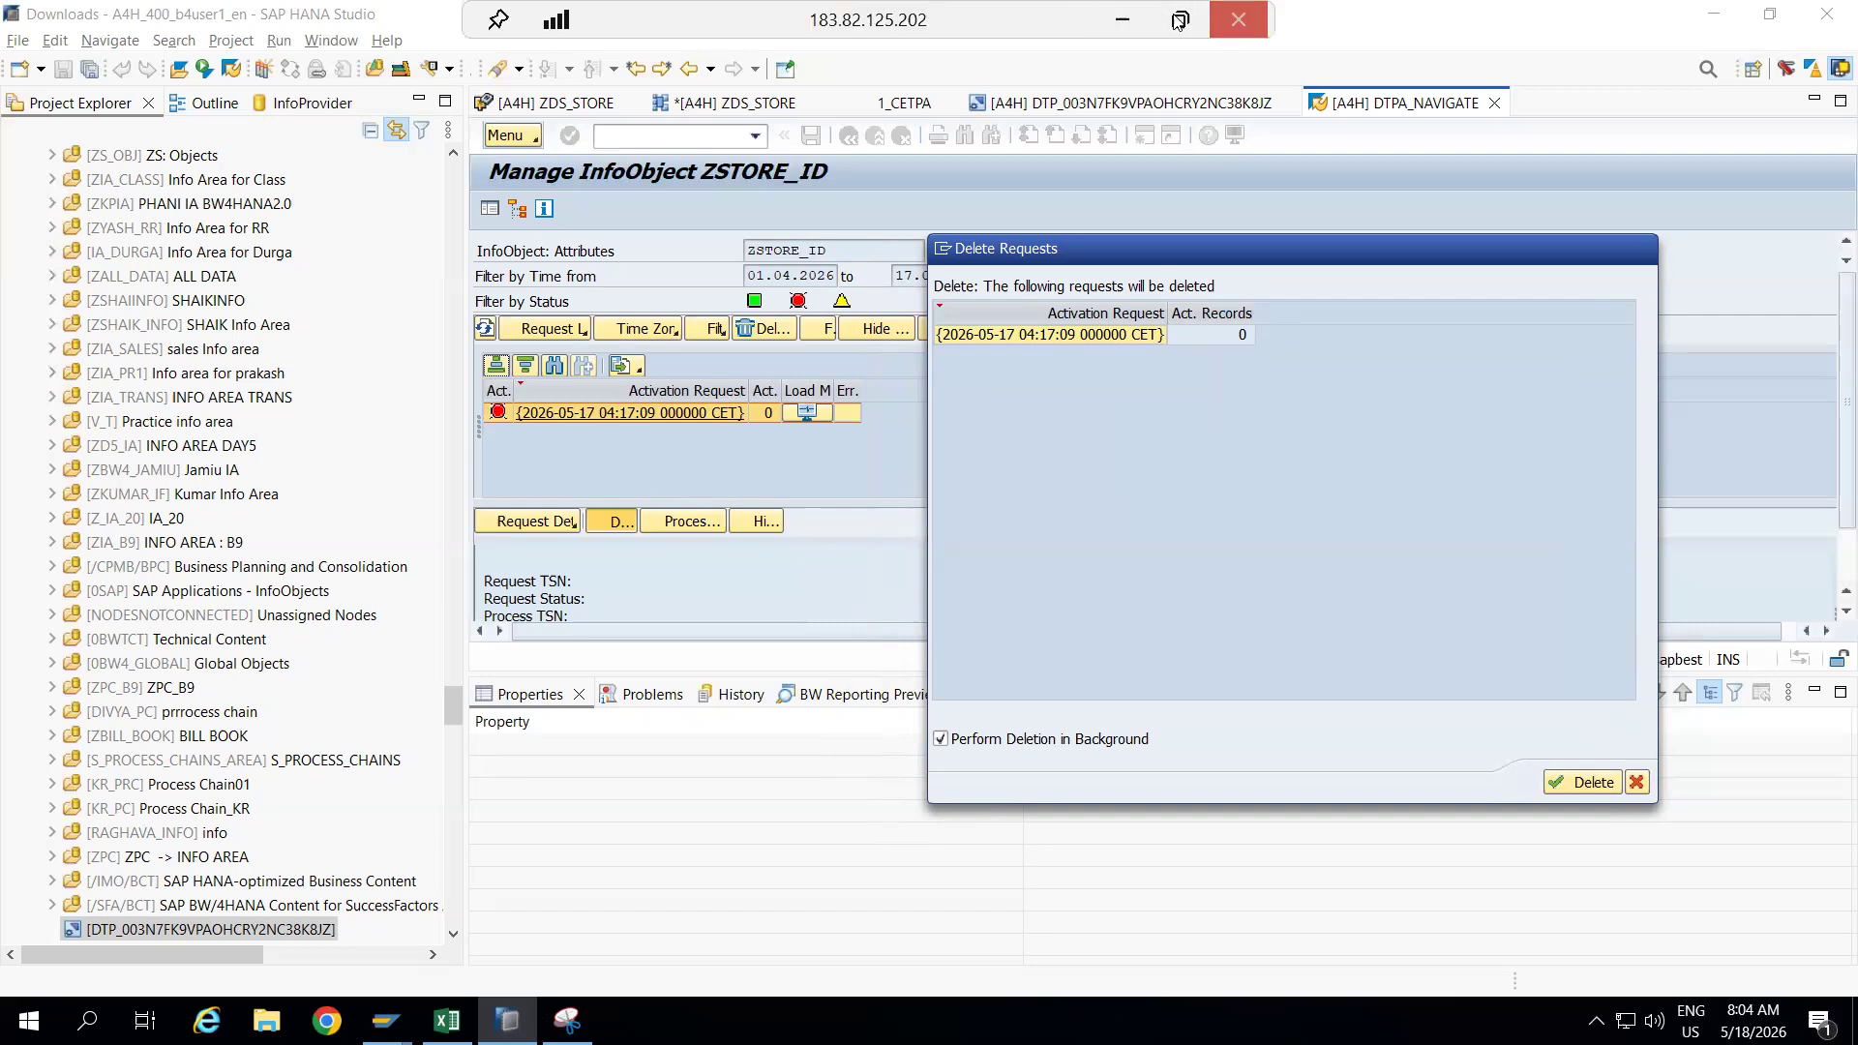
left_click(1131, 18)
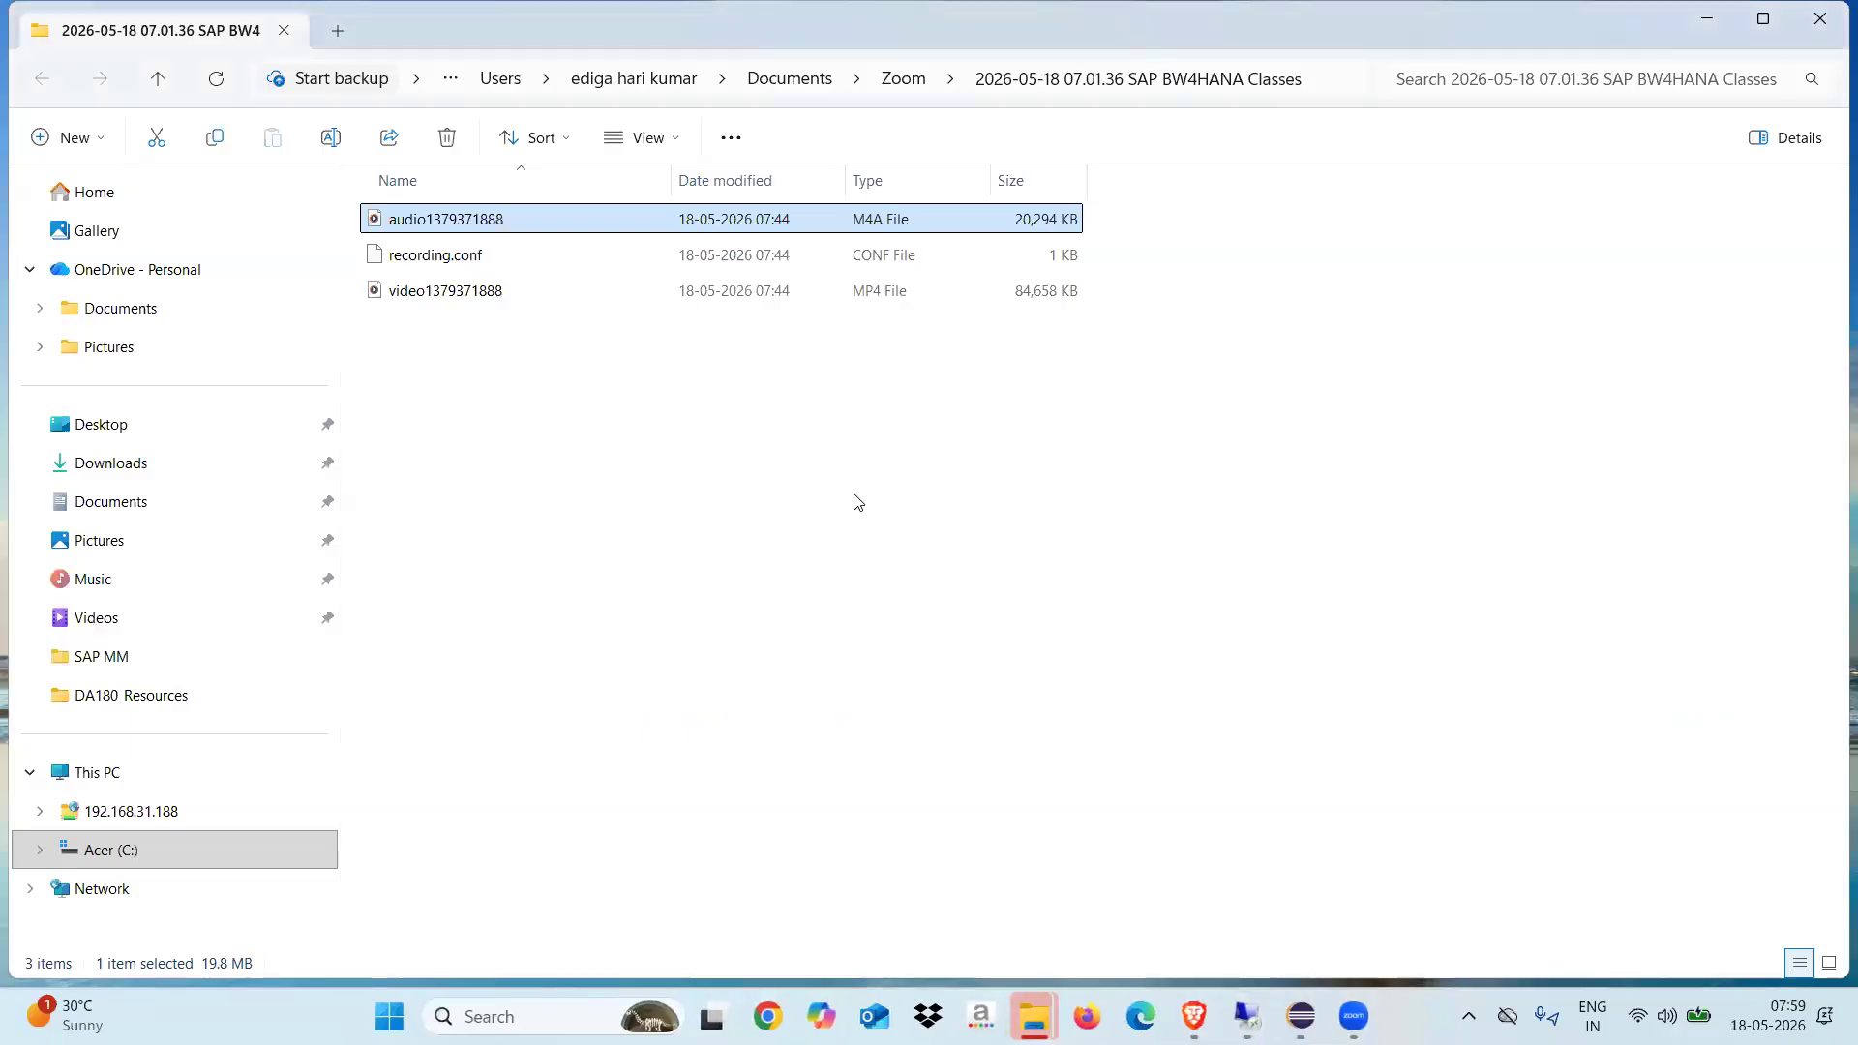
left_click(1706, 18)
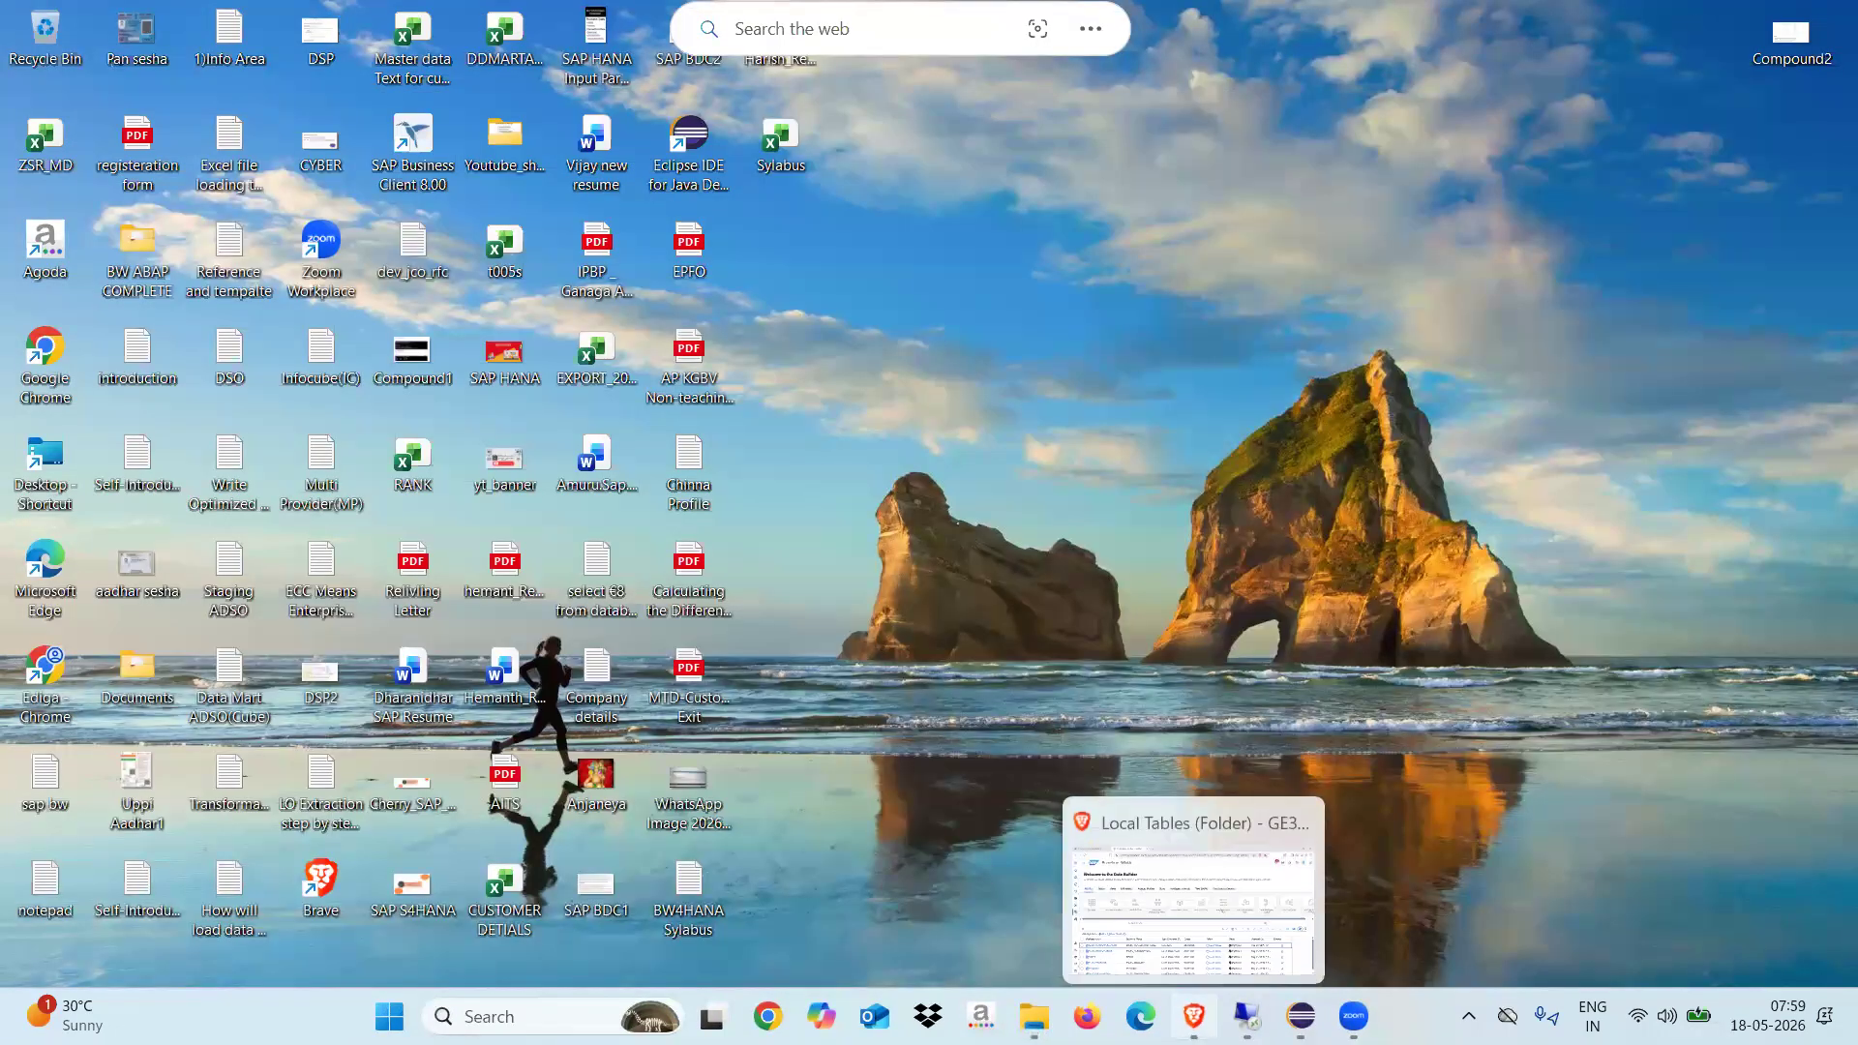
left_click(1193, 900)
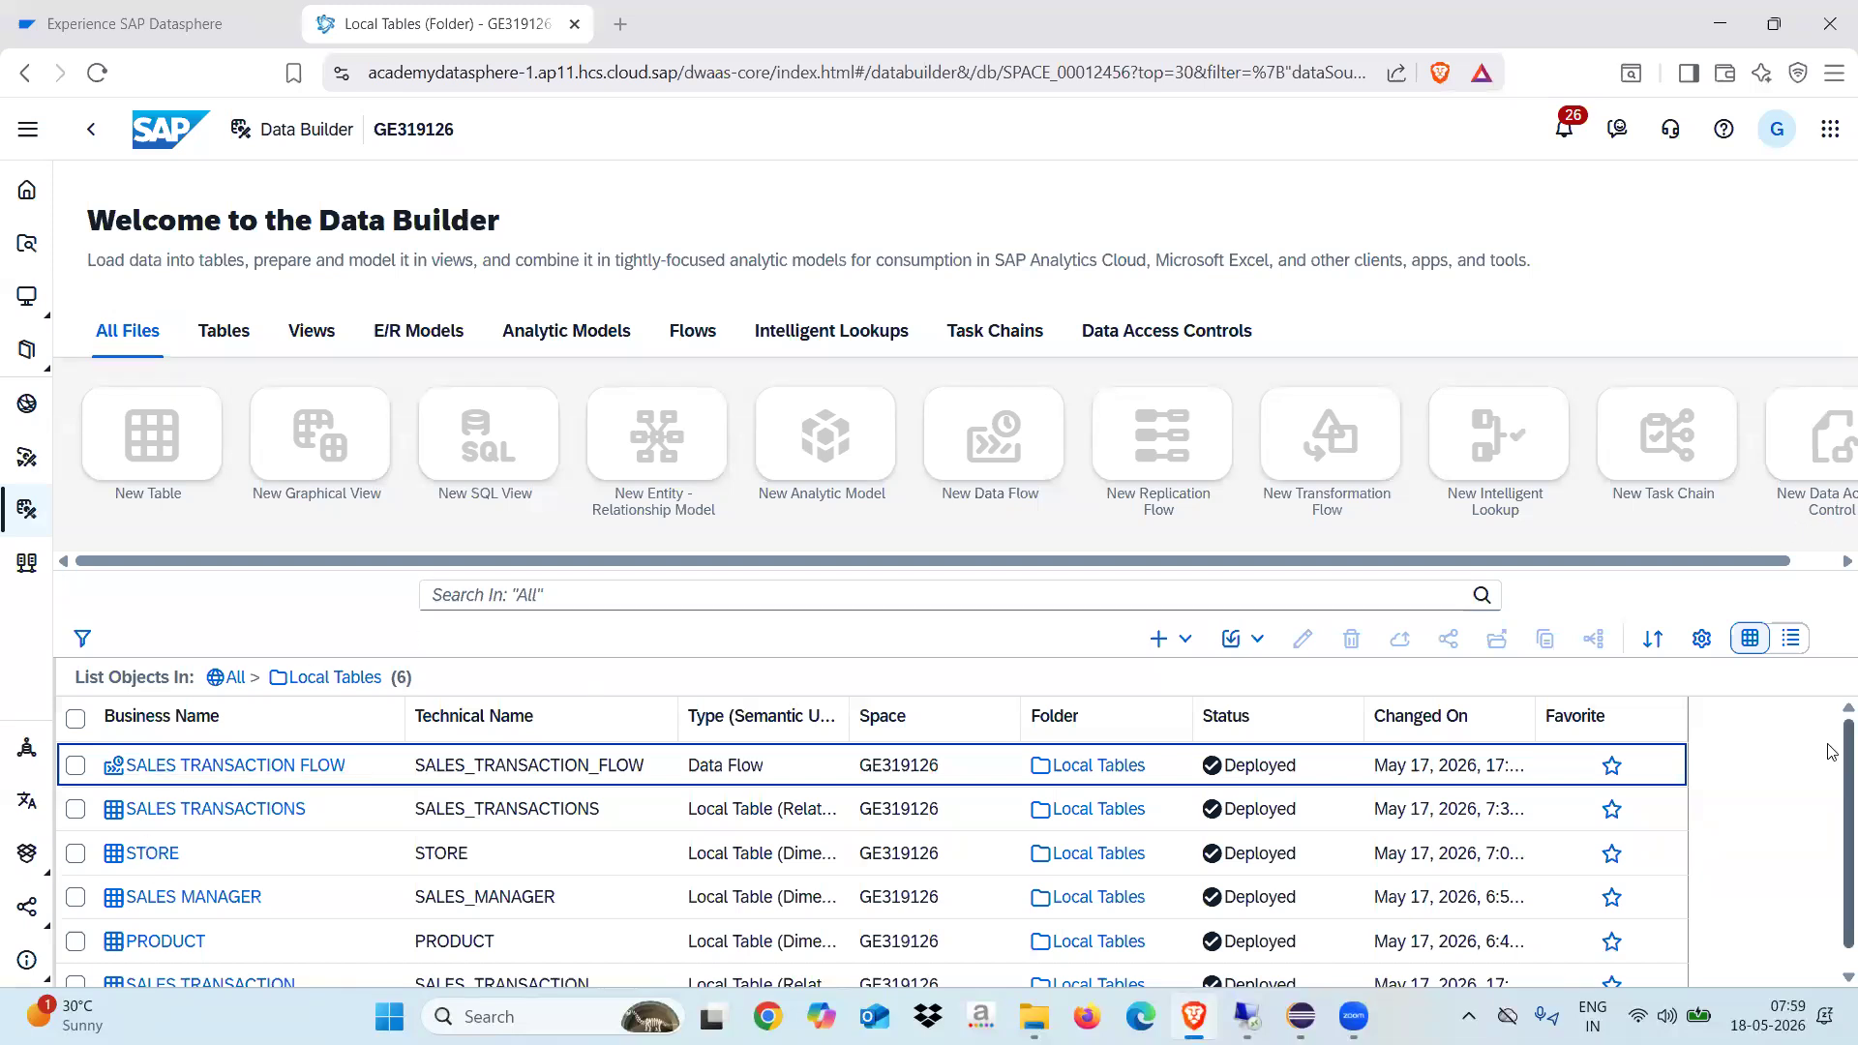
Examine the Local Tables folder, then list all objects of the space and the object types that can be created.
scroll(1830, 752, "down", 1)
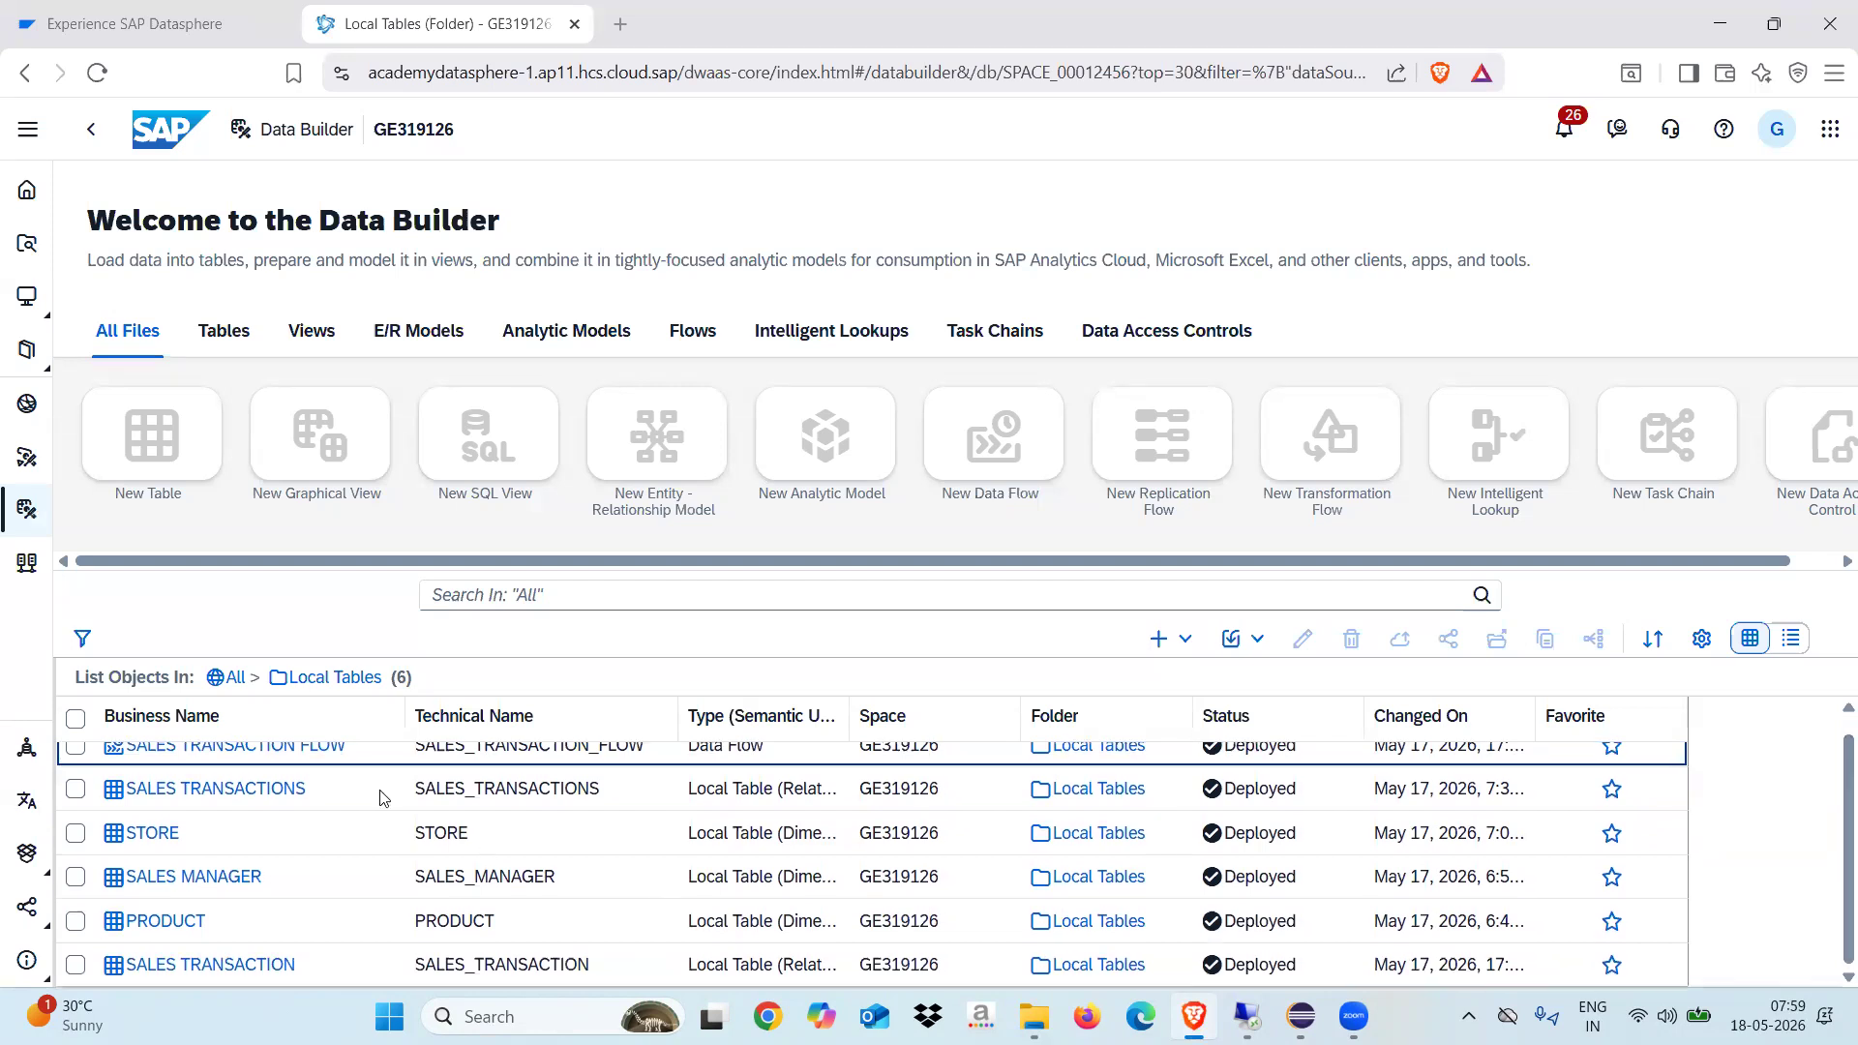
left_click(224, 681)
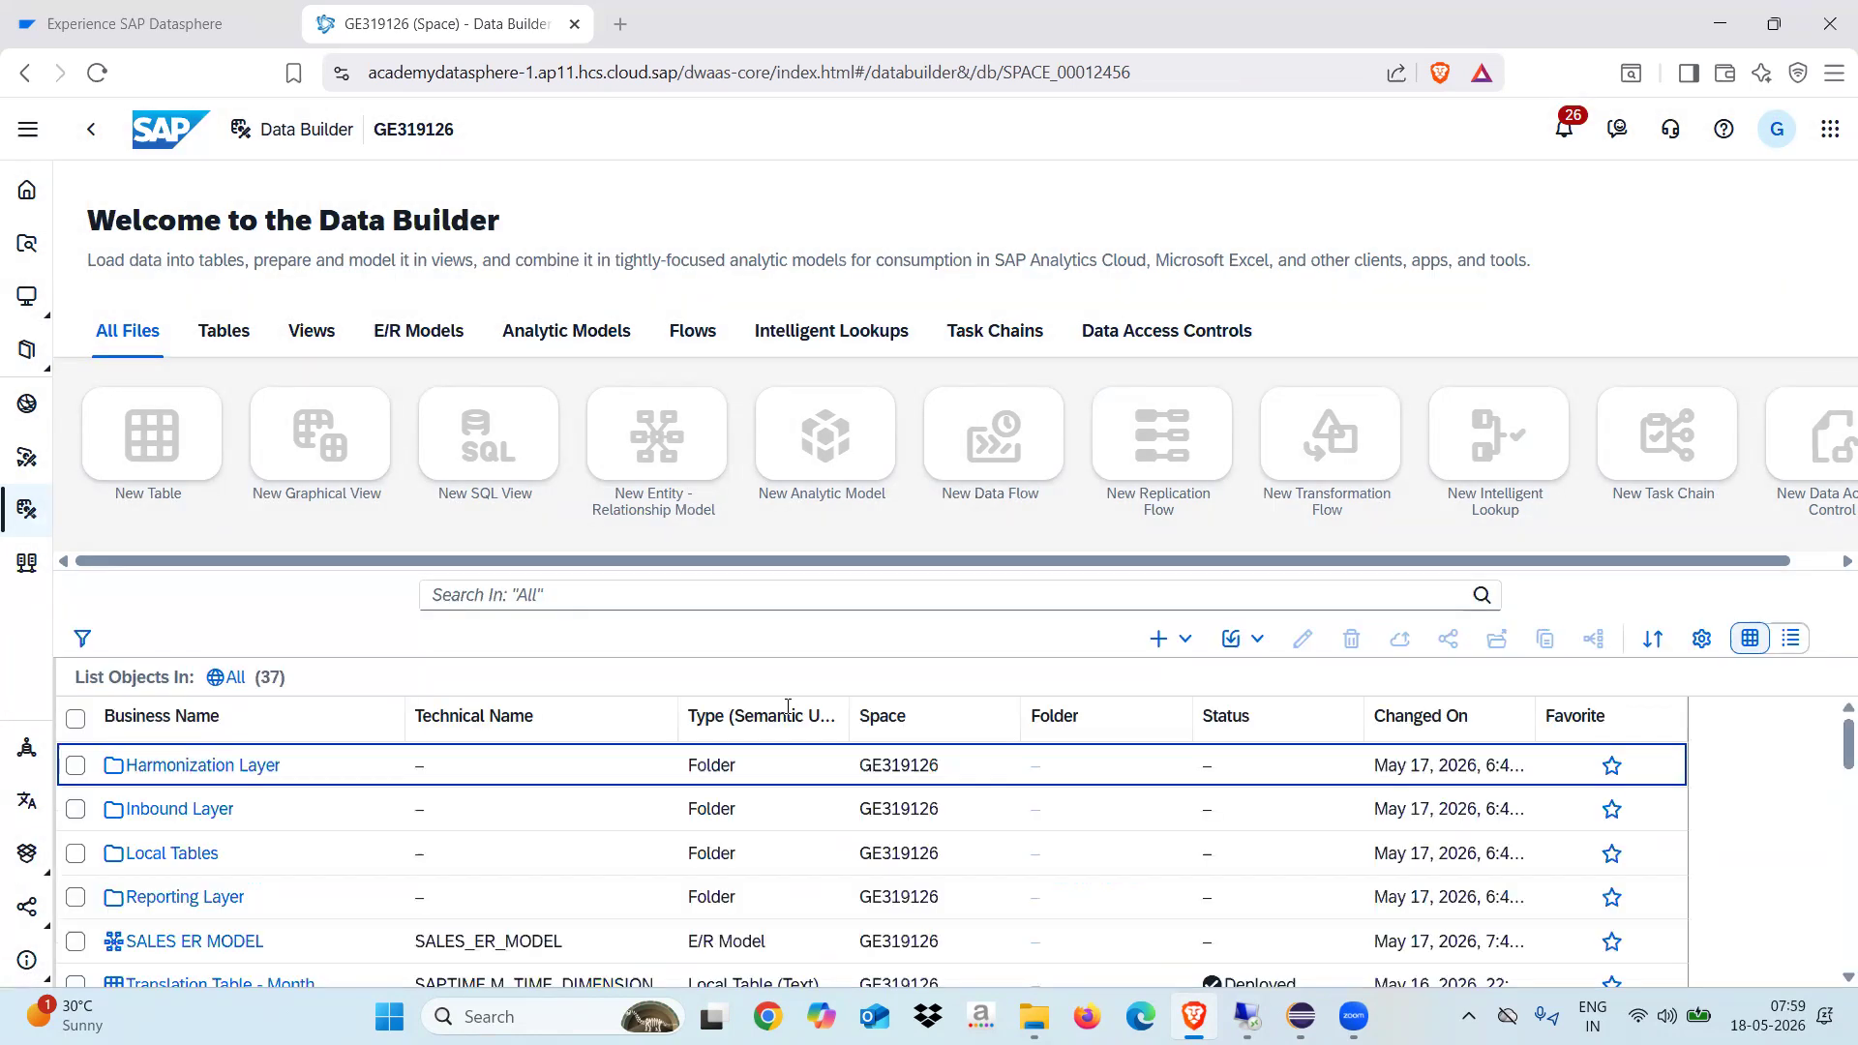
left_click(1187, 642)
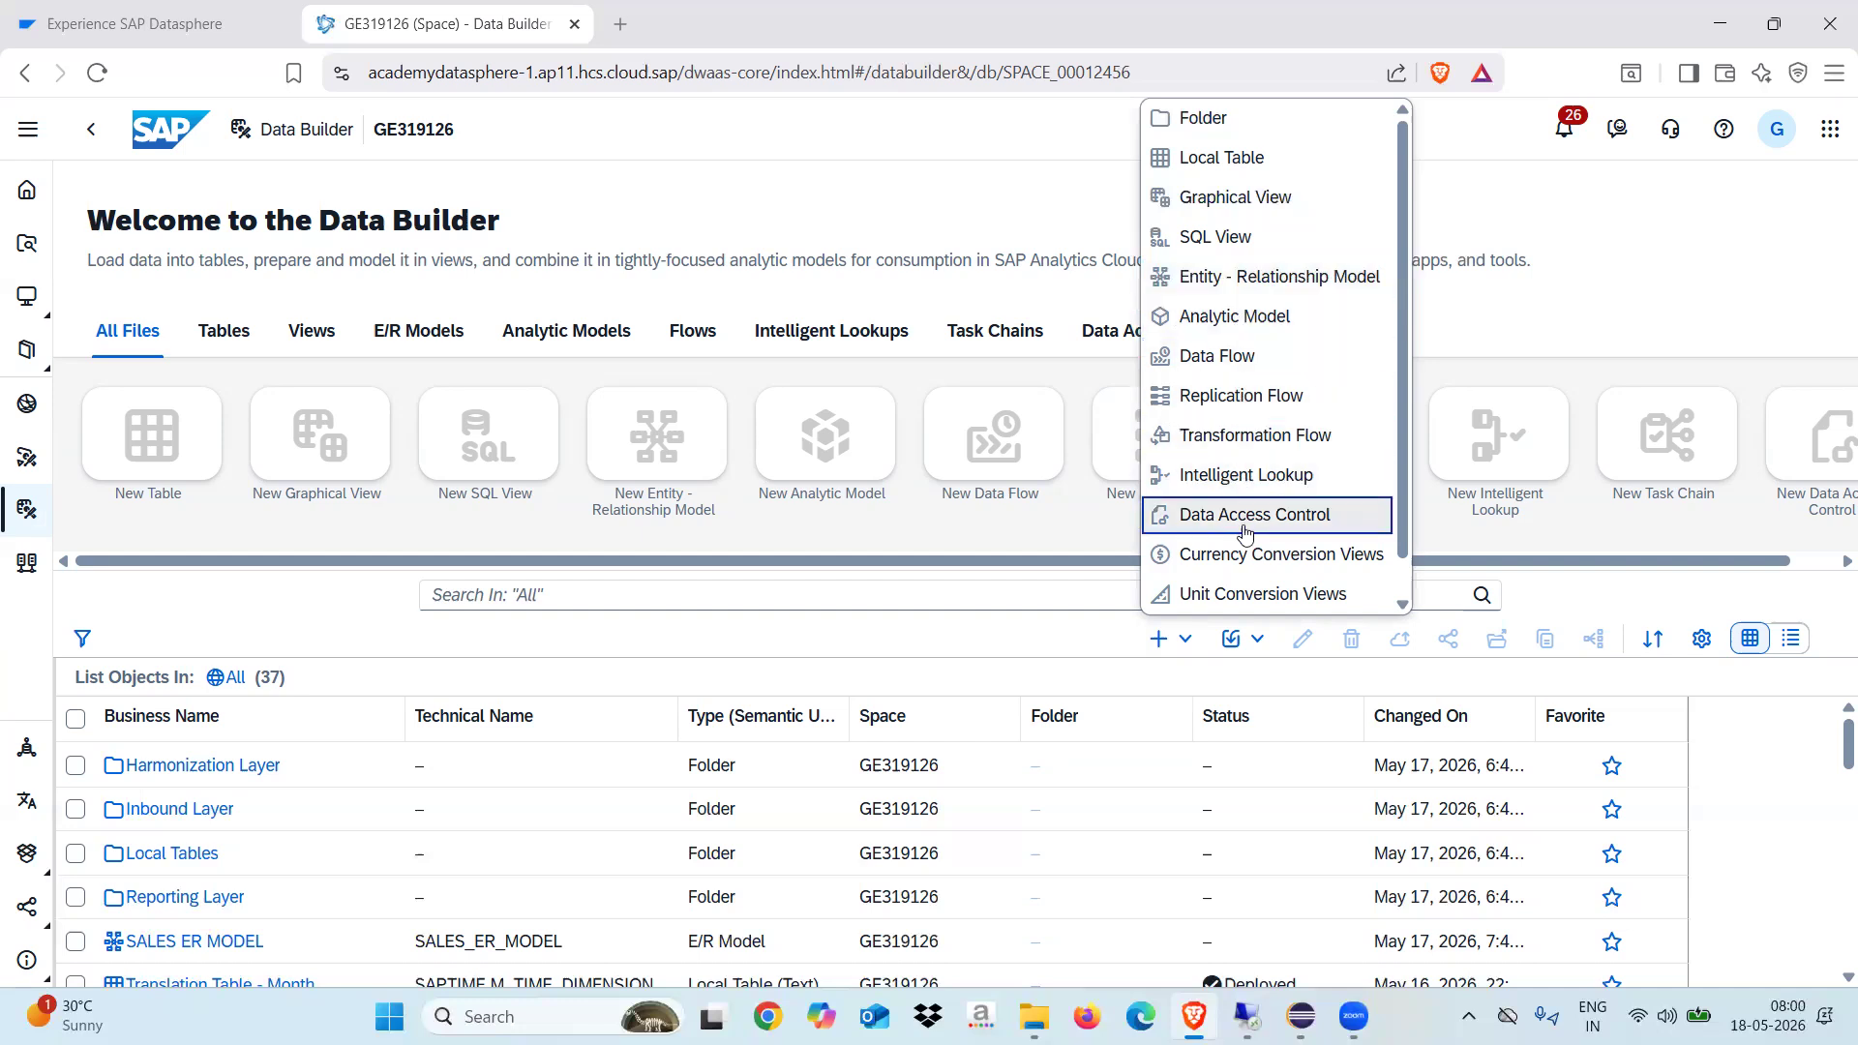
left_click(1230, 199)
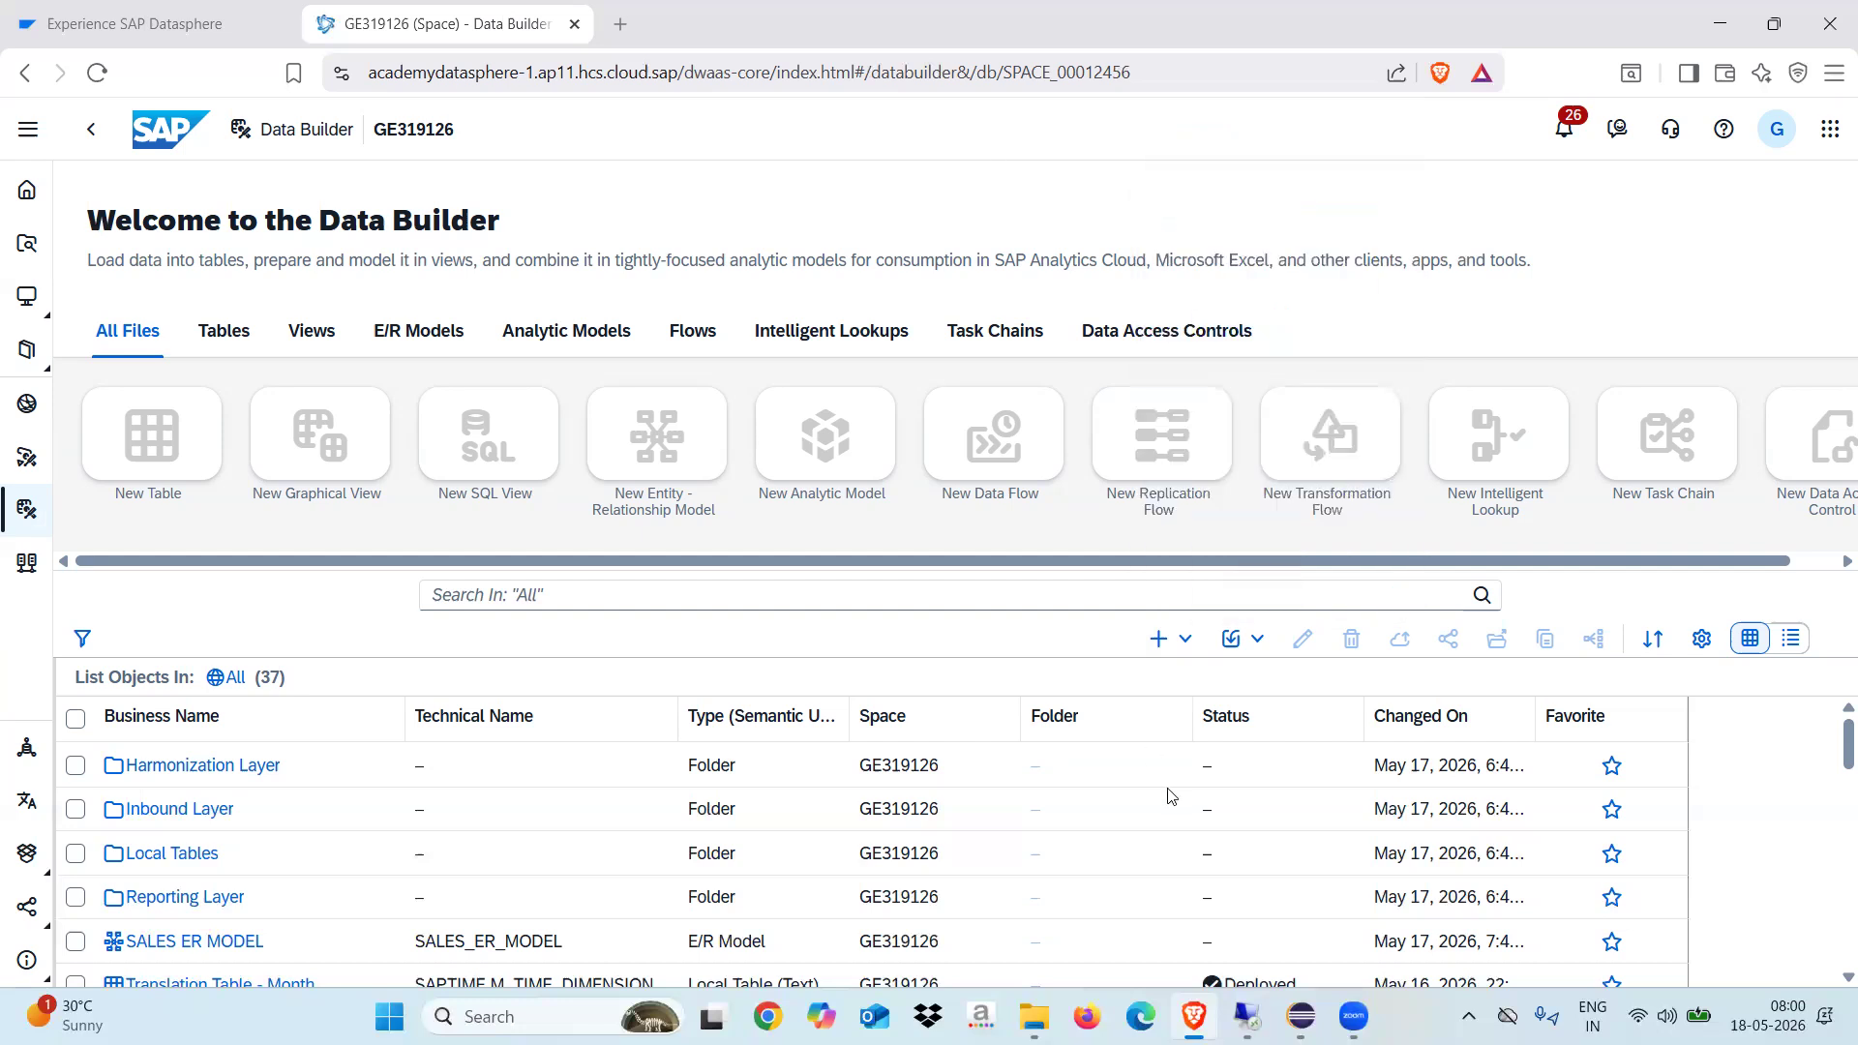
Switch back to the remote SAP HANA Studio session, close the runtime error editor and display the transient ZDS_STORE data flow.
left_click(1247, 1017)
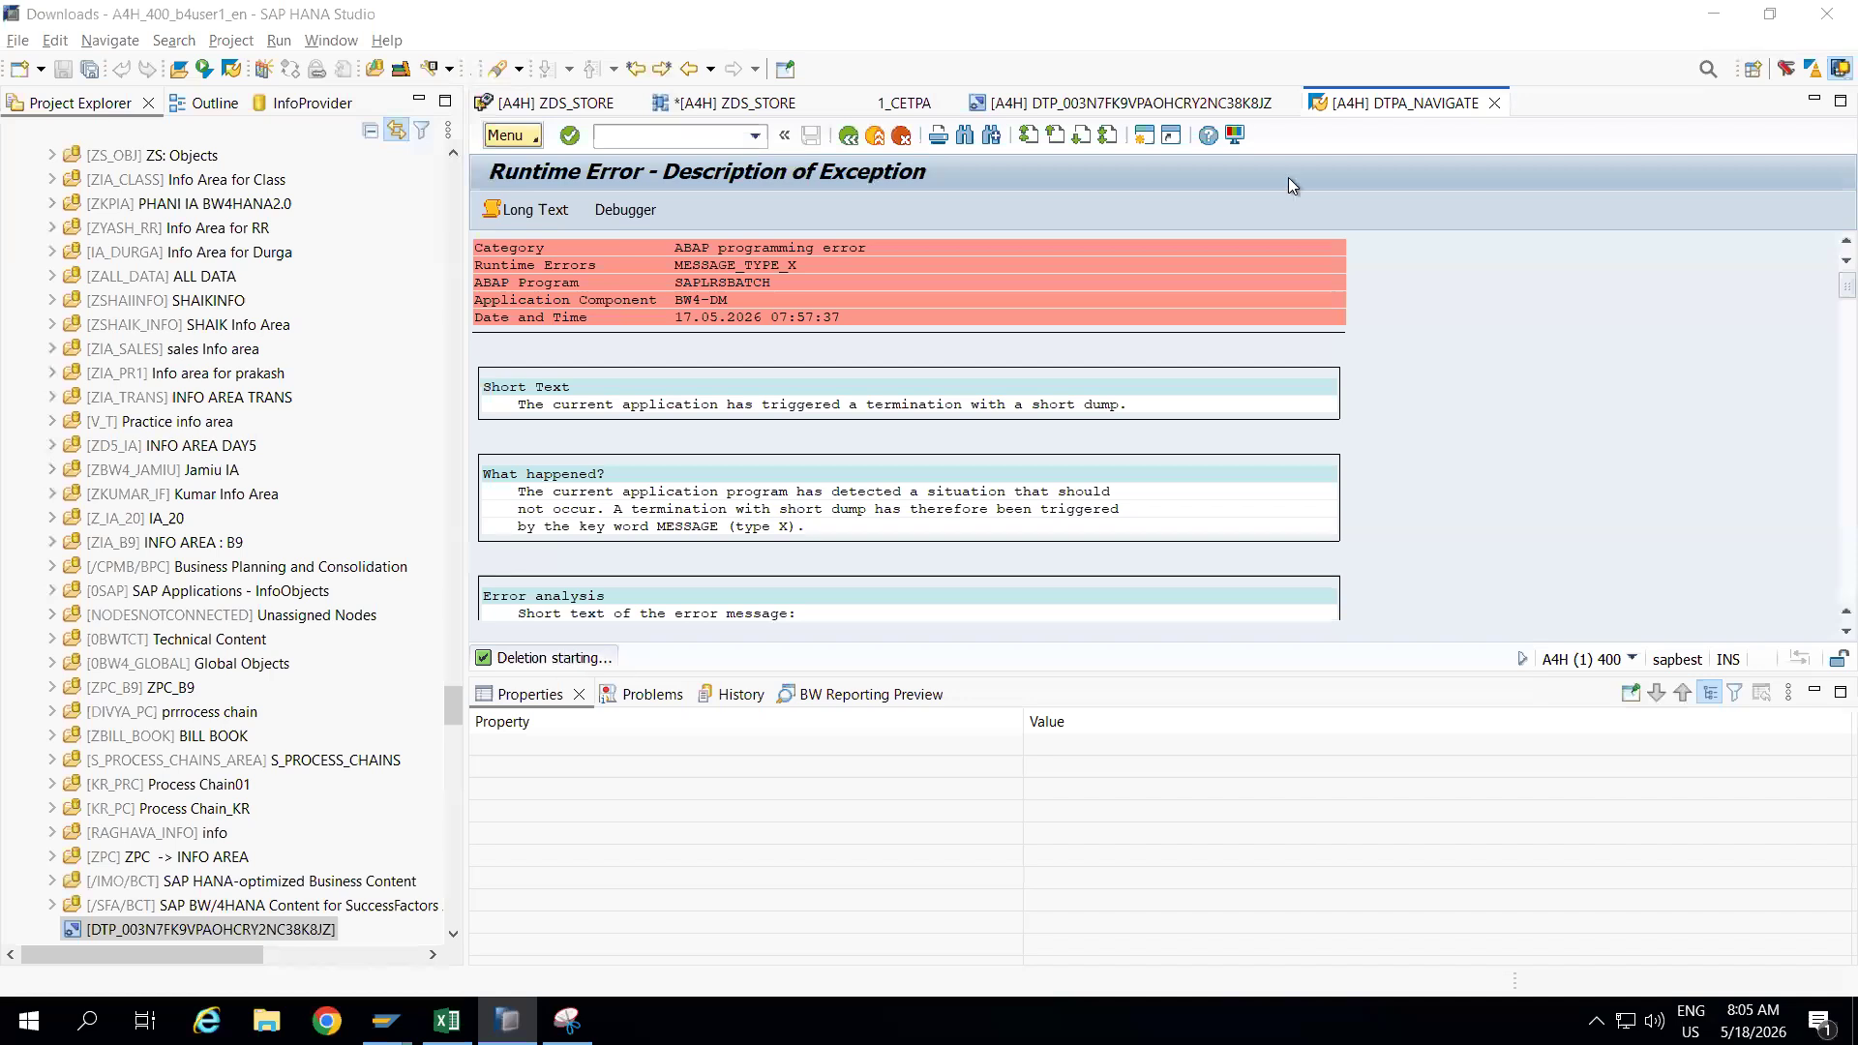
left_click(1493, 102)
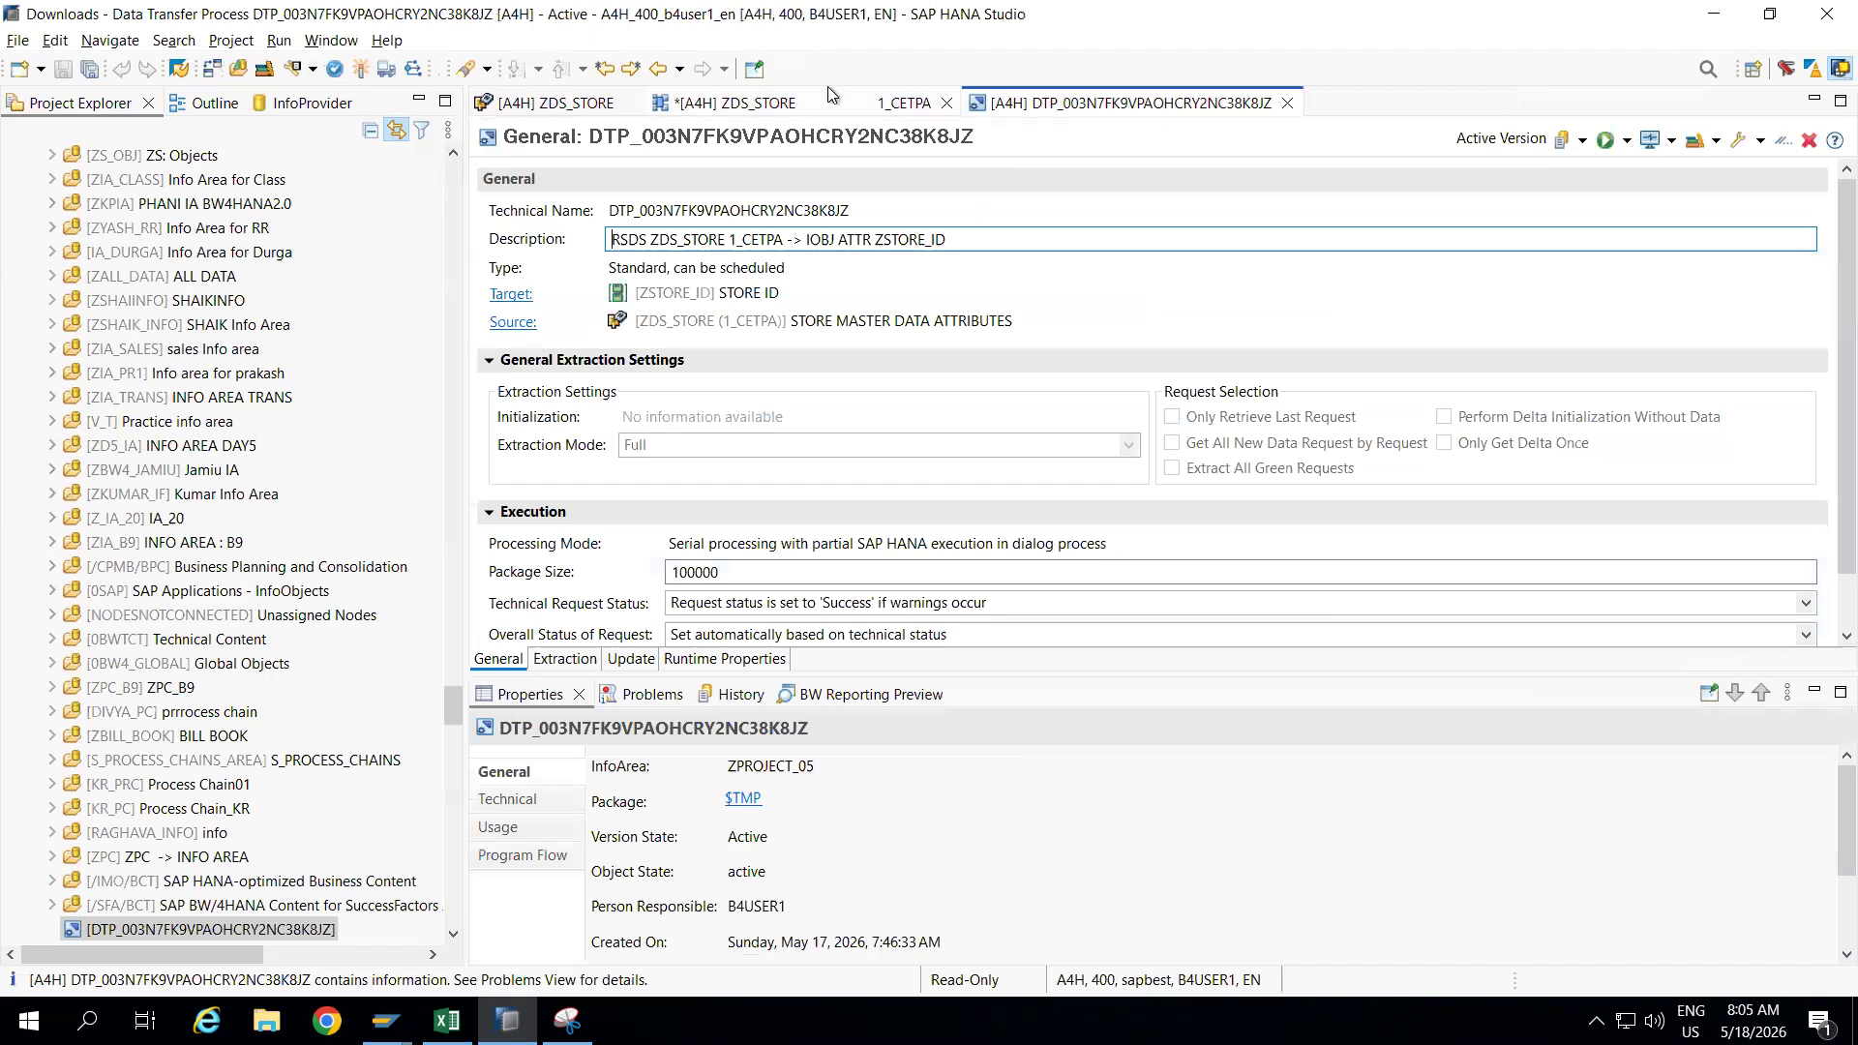
left_click(712, 103)
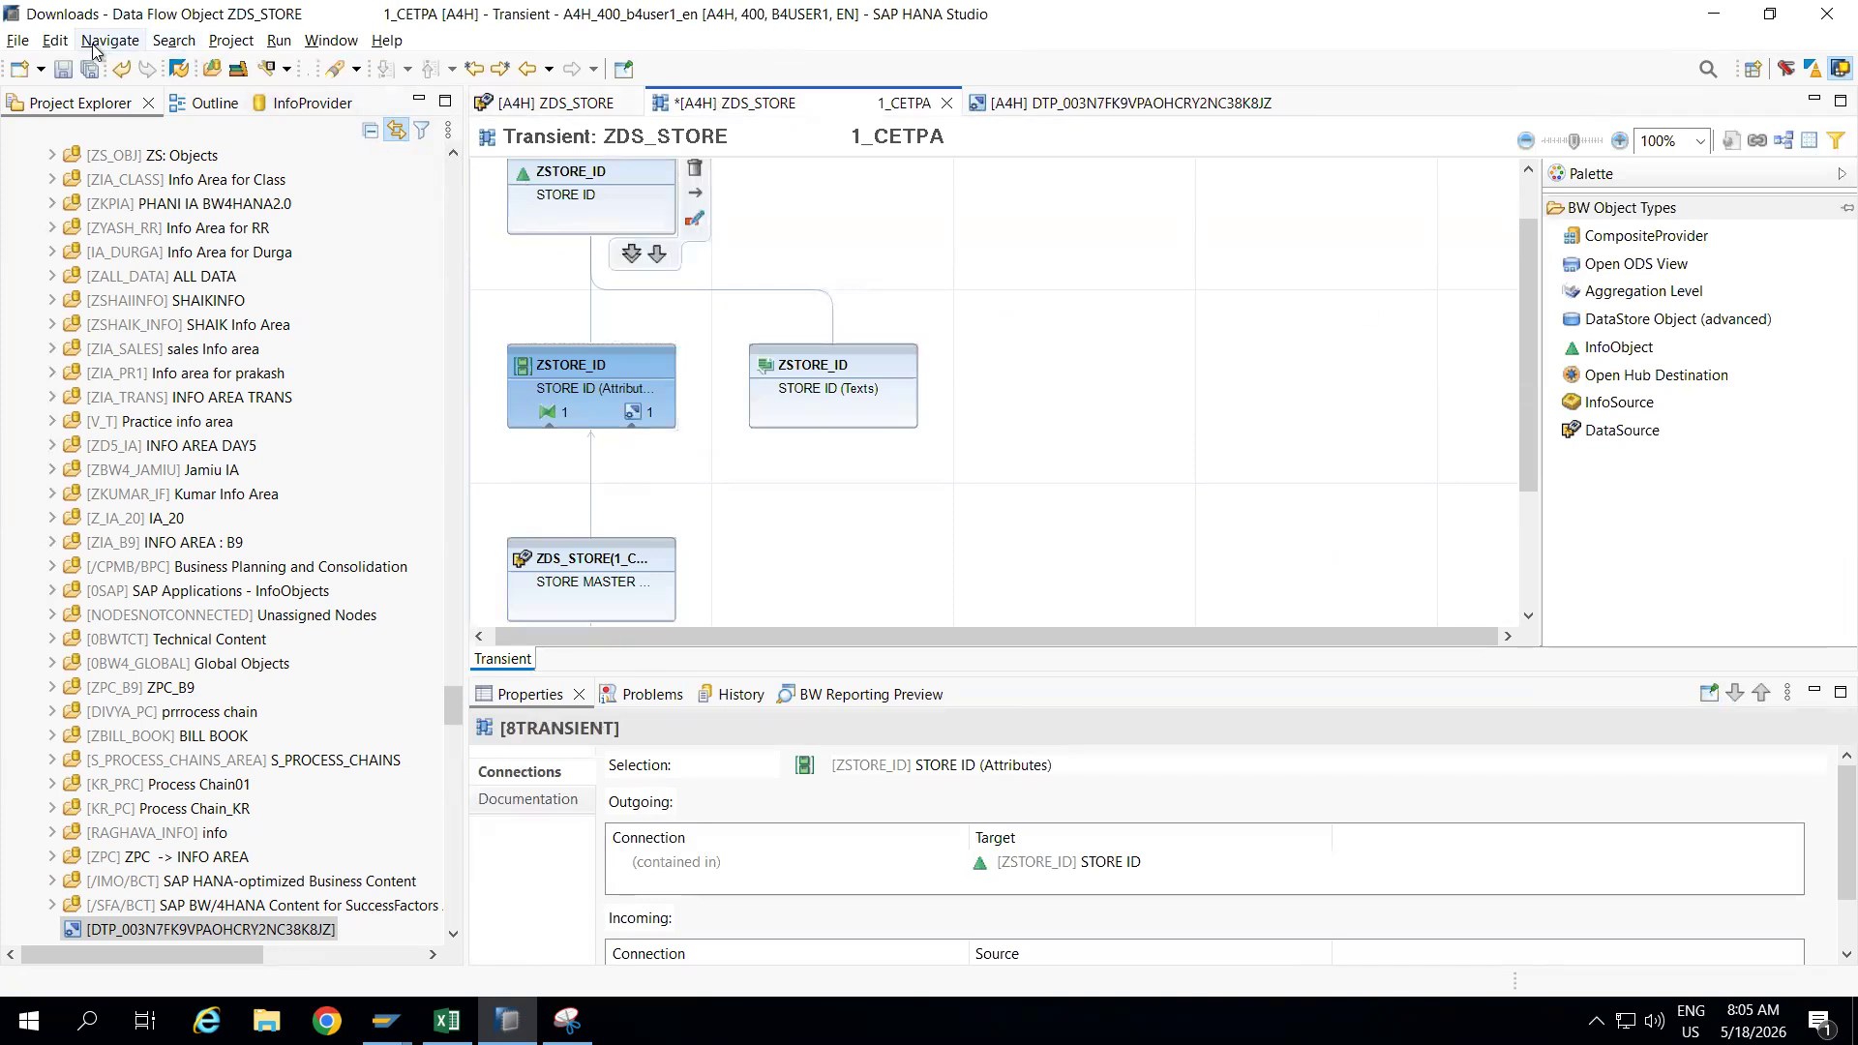
Save the transient data flow as ZMD_FLOW in InfoArea ZPROJECT_05 with the description "Master data flow".
left_click(64, 69)
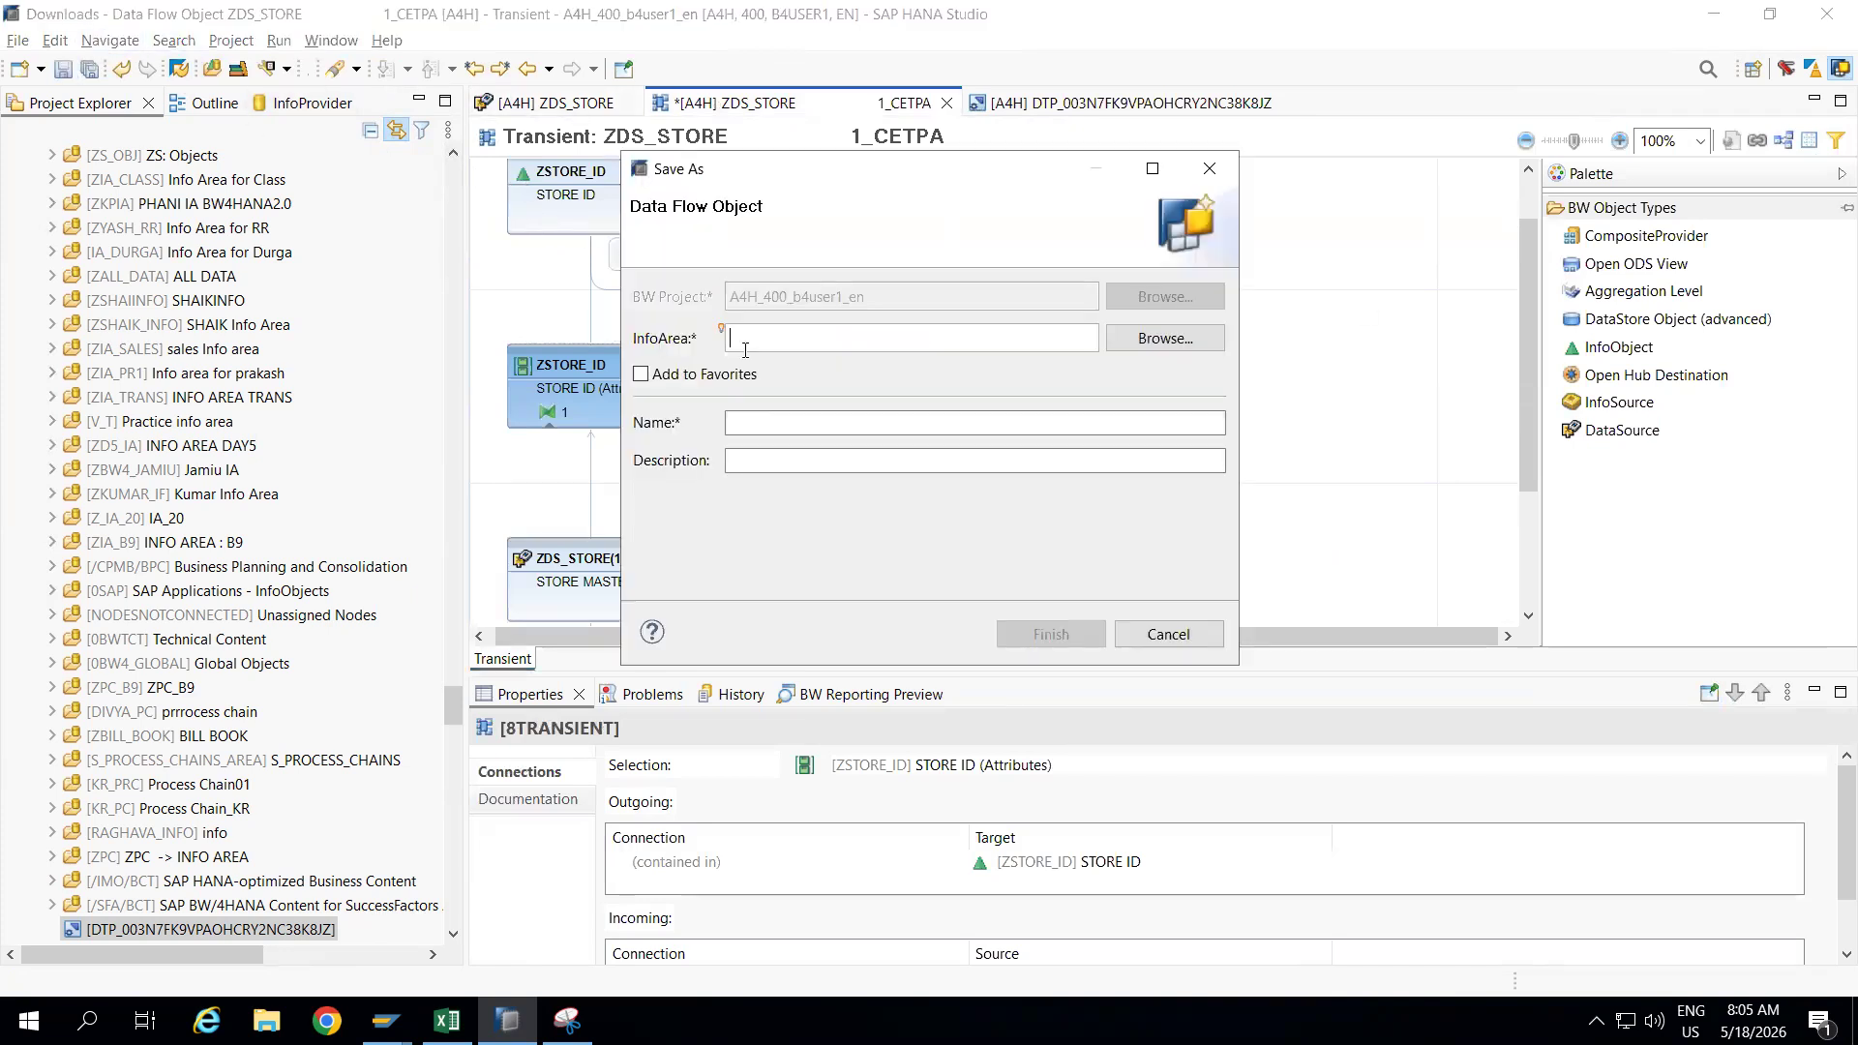
left_click(1153, 340)
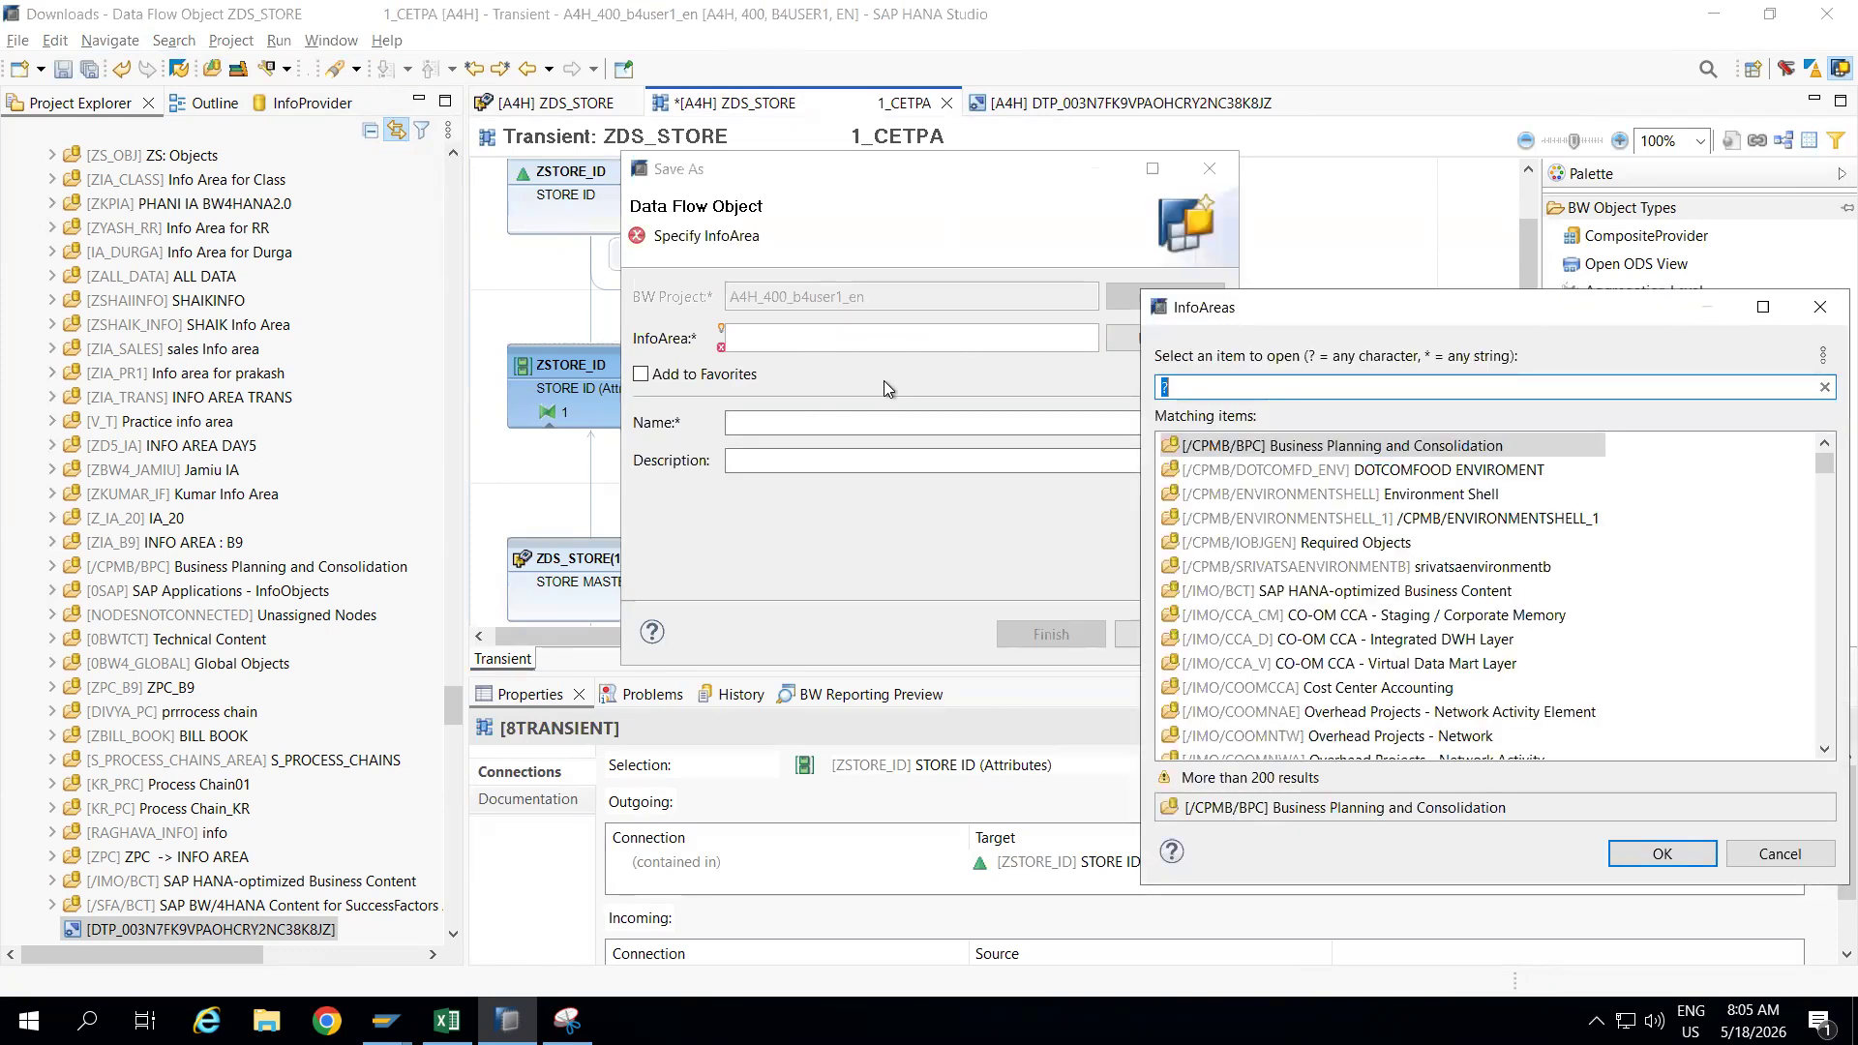
type("ZPRO")
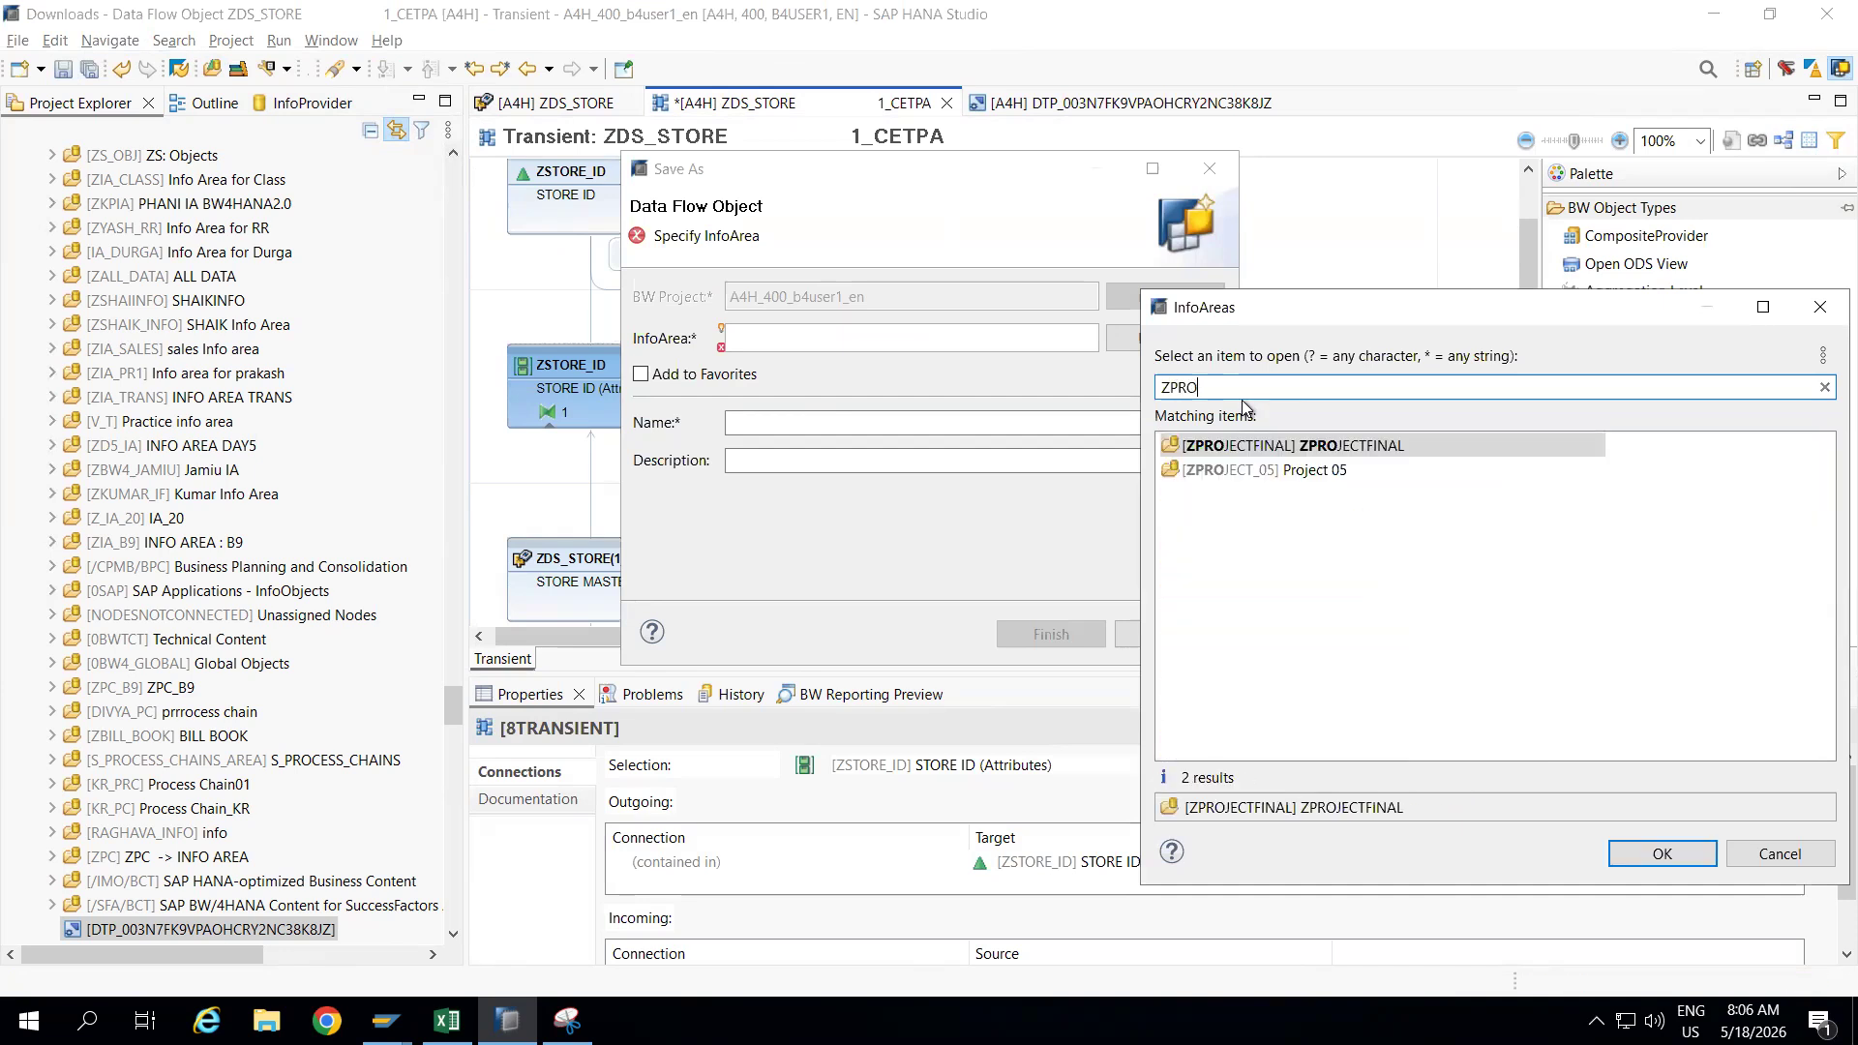
double_click(1229, 472)
left_click(801, 422)
type("ZMD_FLOW")
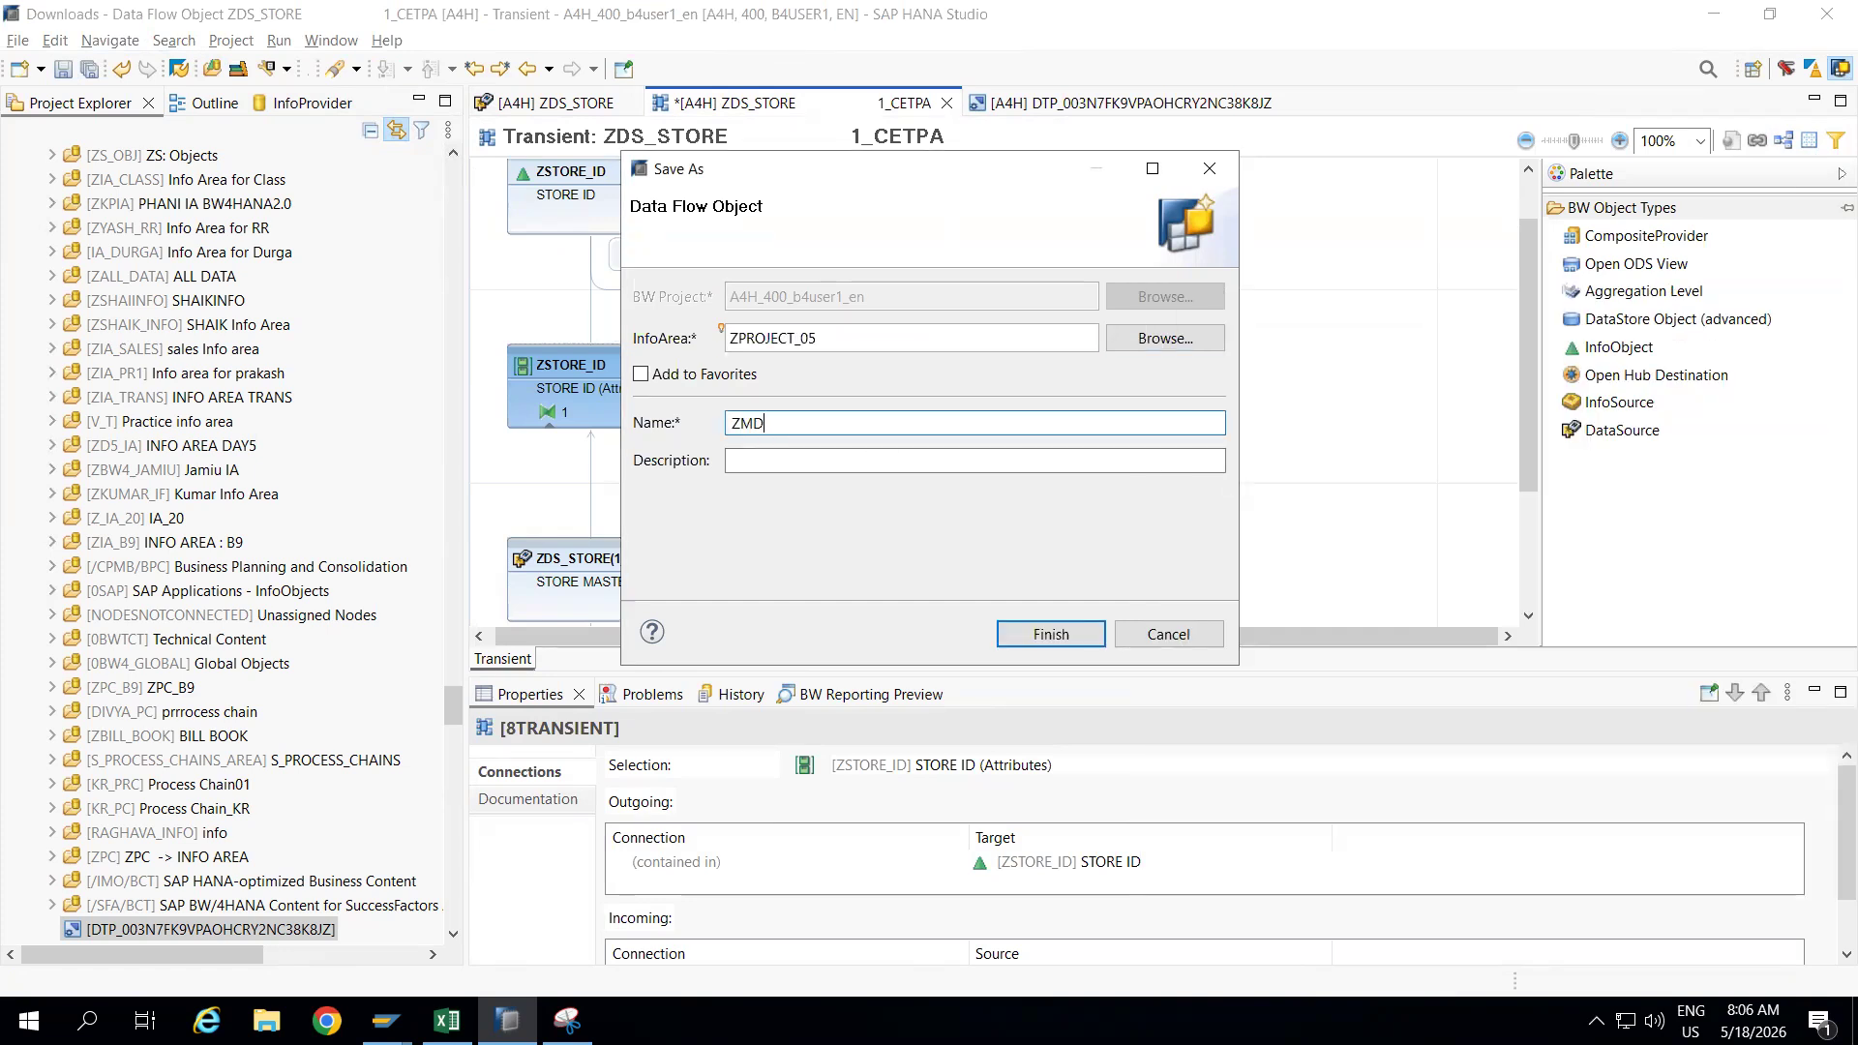
left_click(764, 461)
type("Master ")
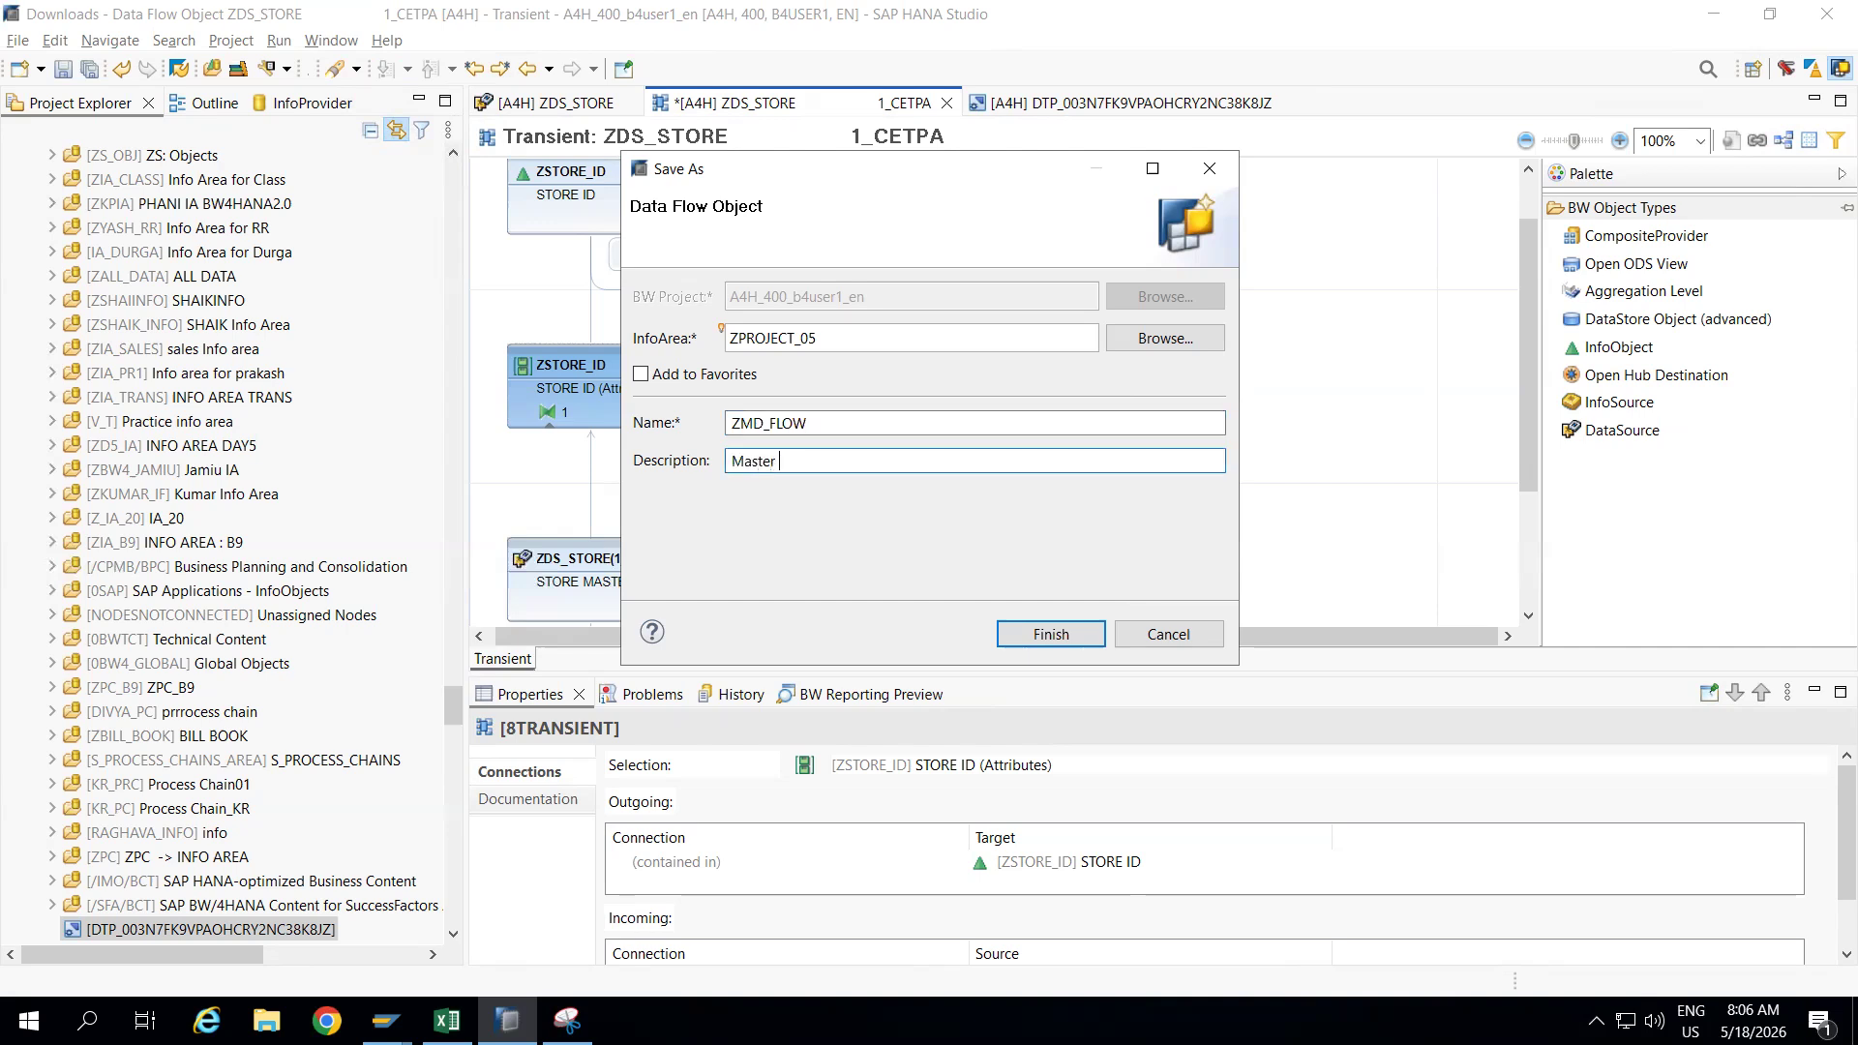
type("data flow")
left_click(1038, 635)
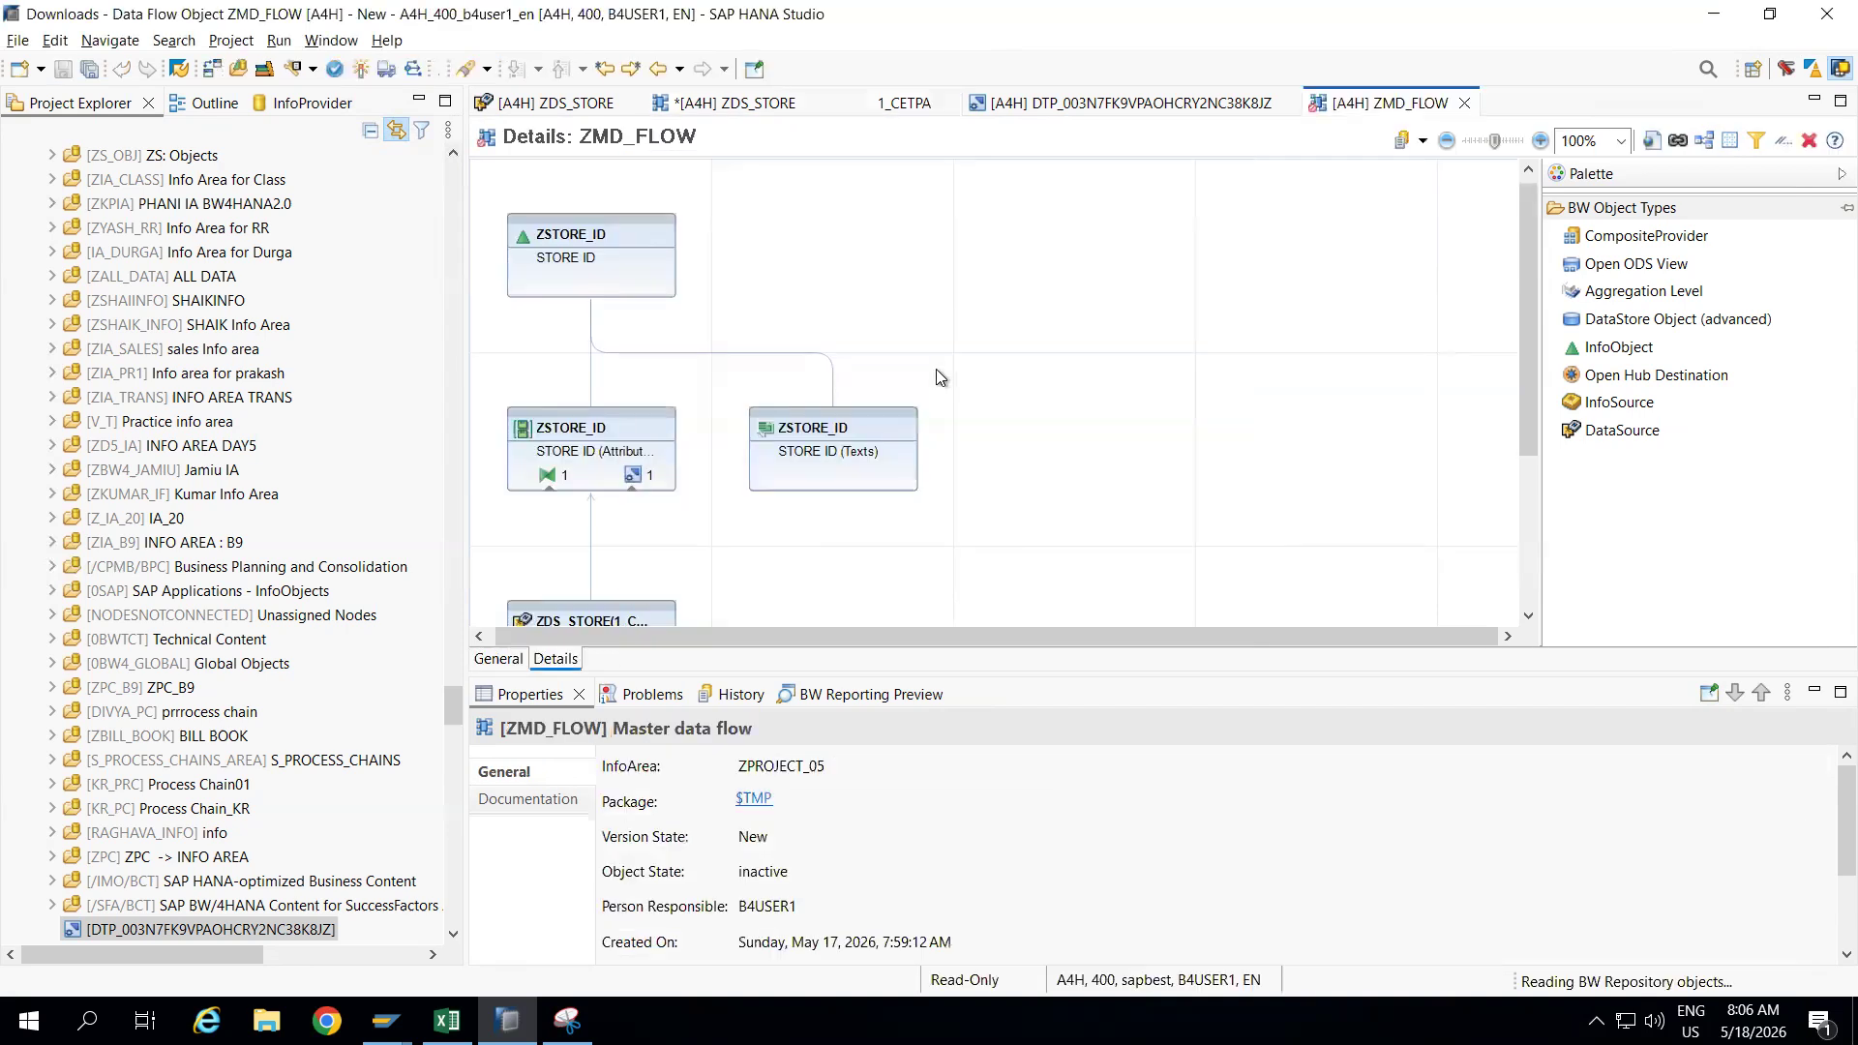
Activate the ZMD_FLOW data flow and display its entry under Project 05 in the BW Repository.
left_click(357, 70)
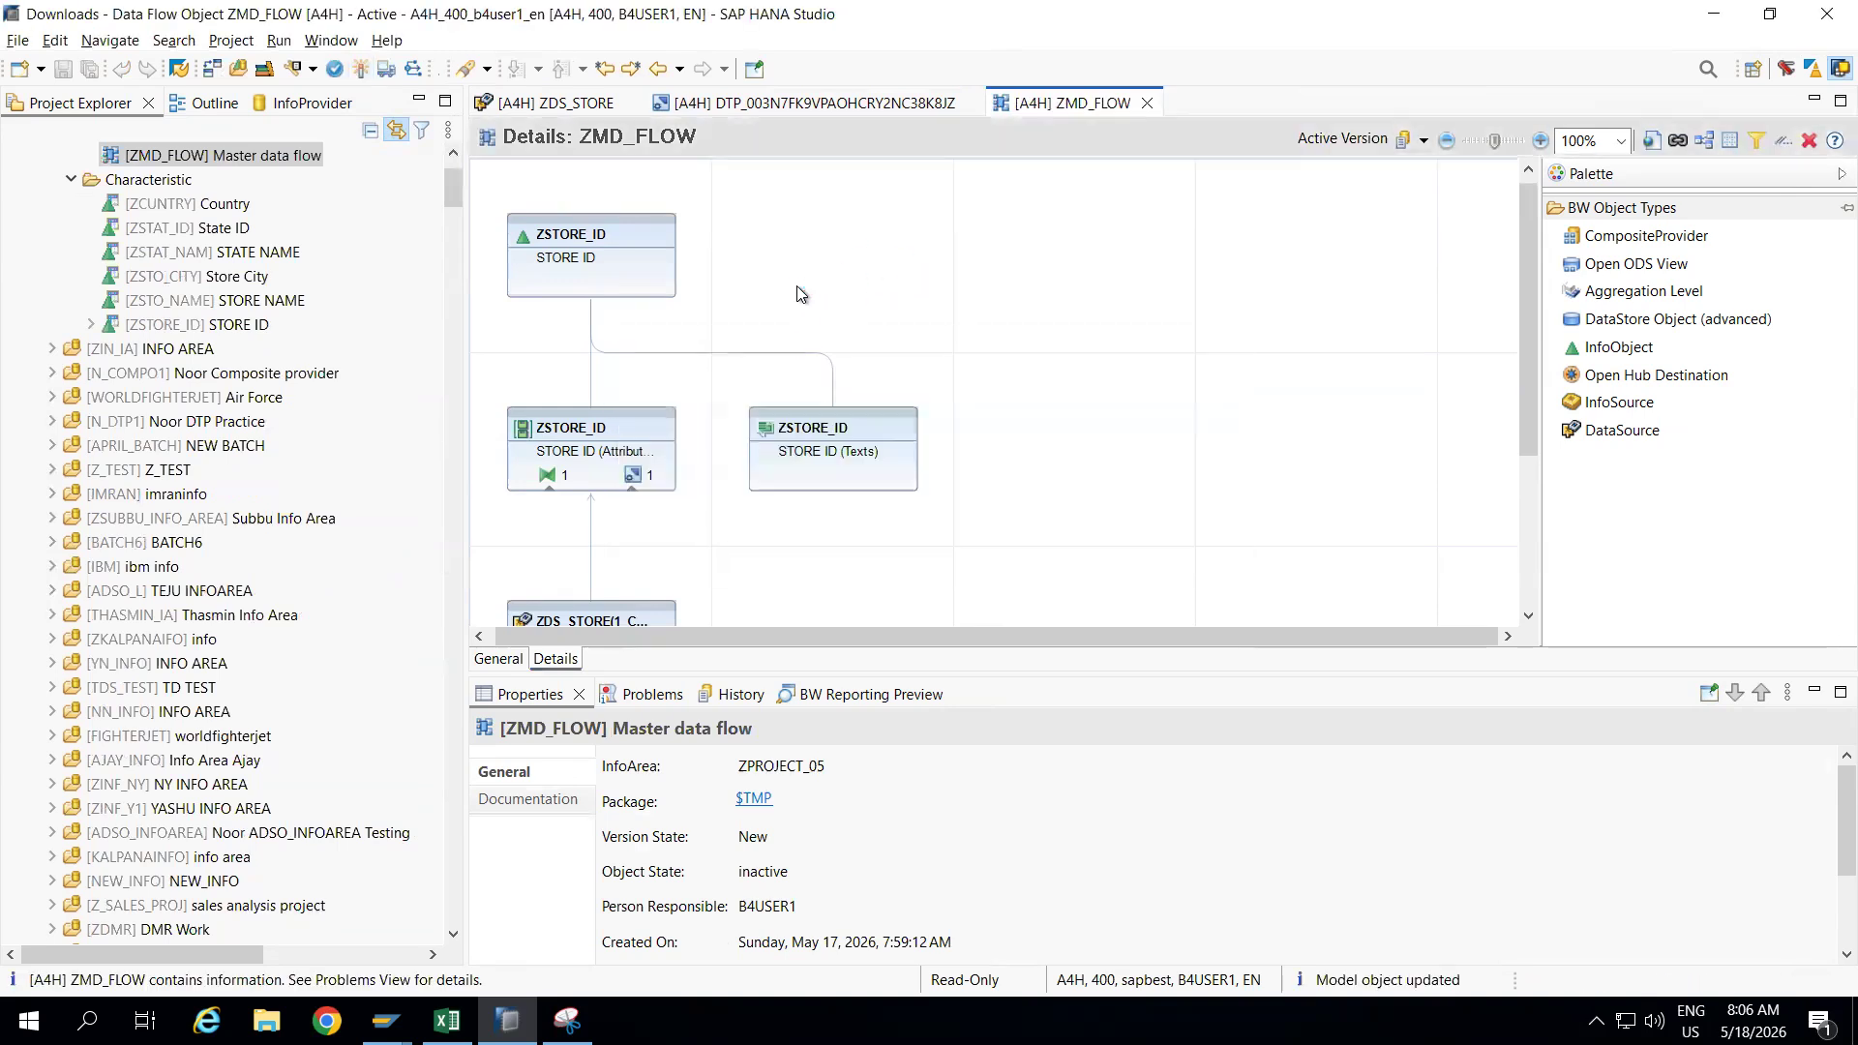
left_click(450, 157)
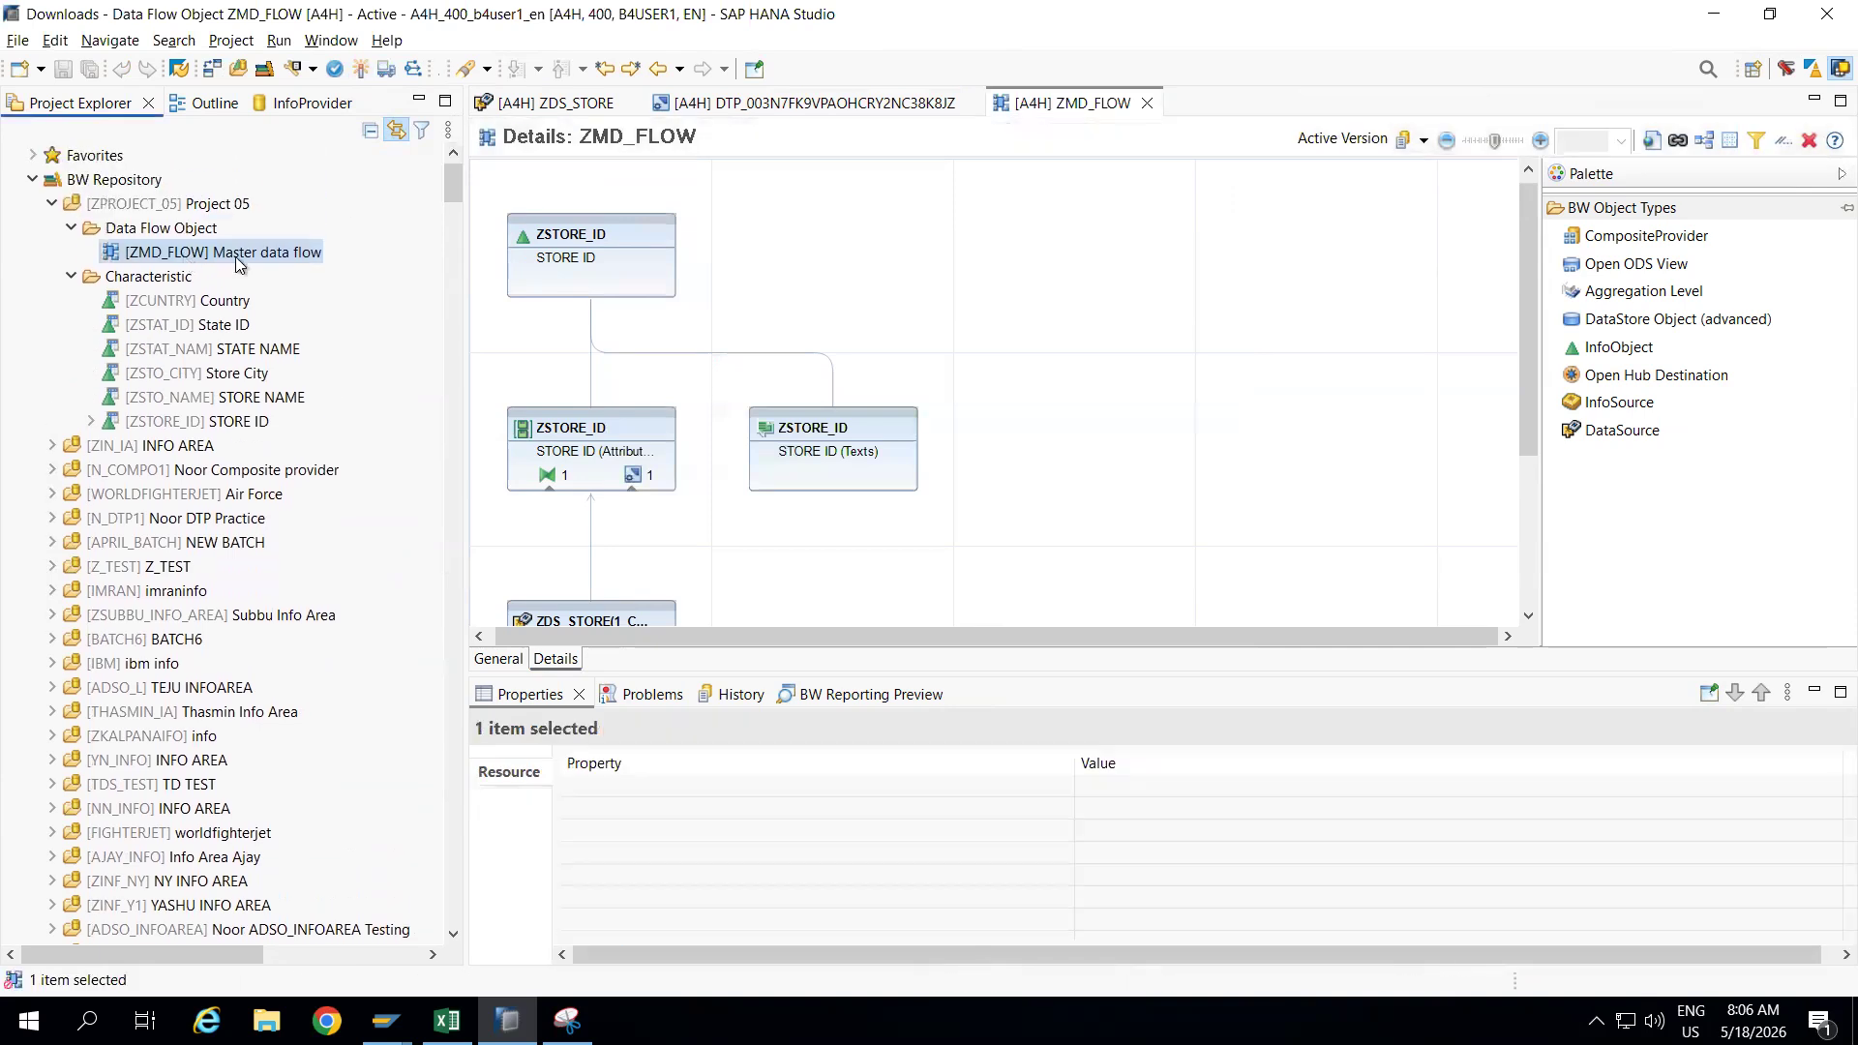
mouse_move(1523, 312)
left_mouse_down()
mouse_move(1524, 555)
mouse_move(1518, 339)
left_mouse_up()
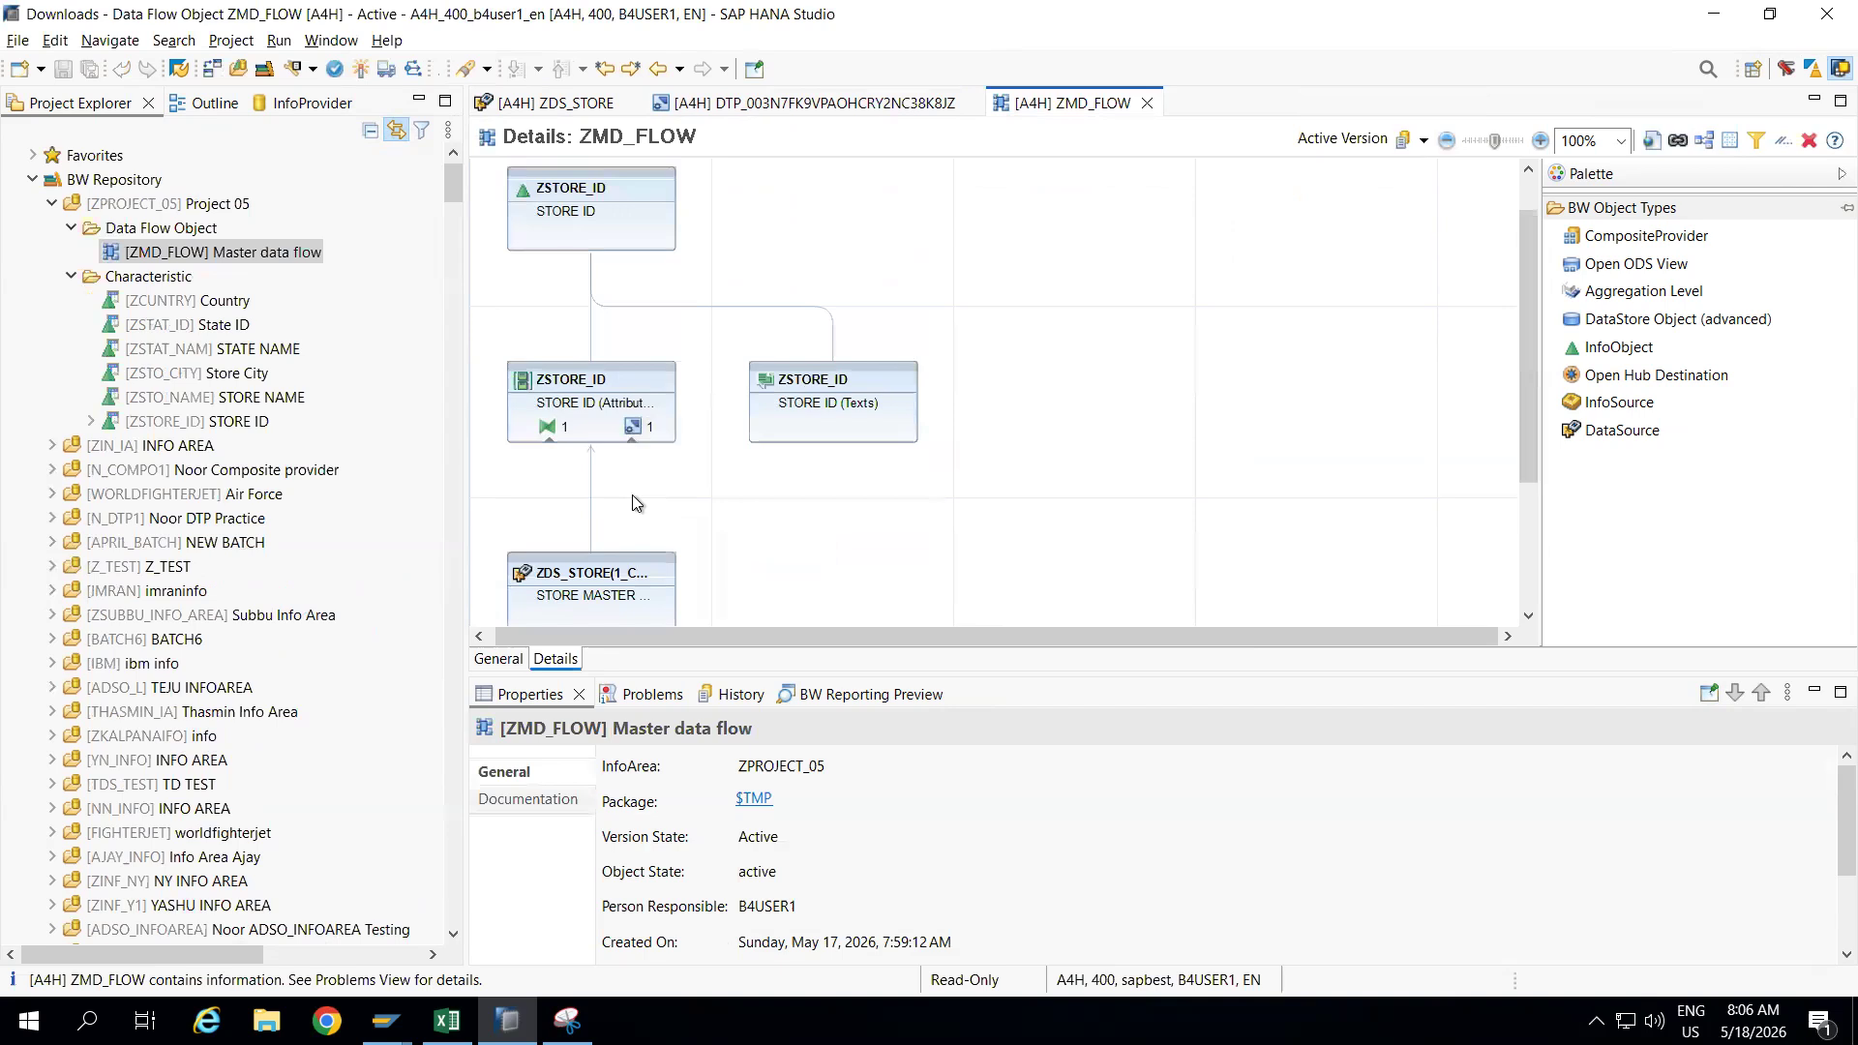
Open the transformation from ZDS_STORE to the ZSTORE_ID attributes, activate it again and close it.
left_click(547, 426)
double_click(547, 429)
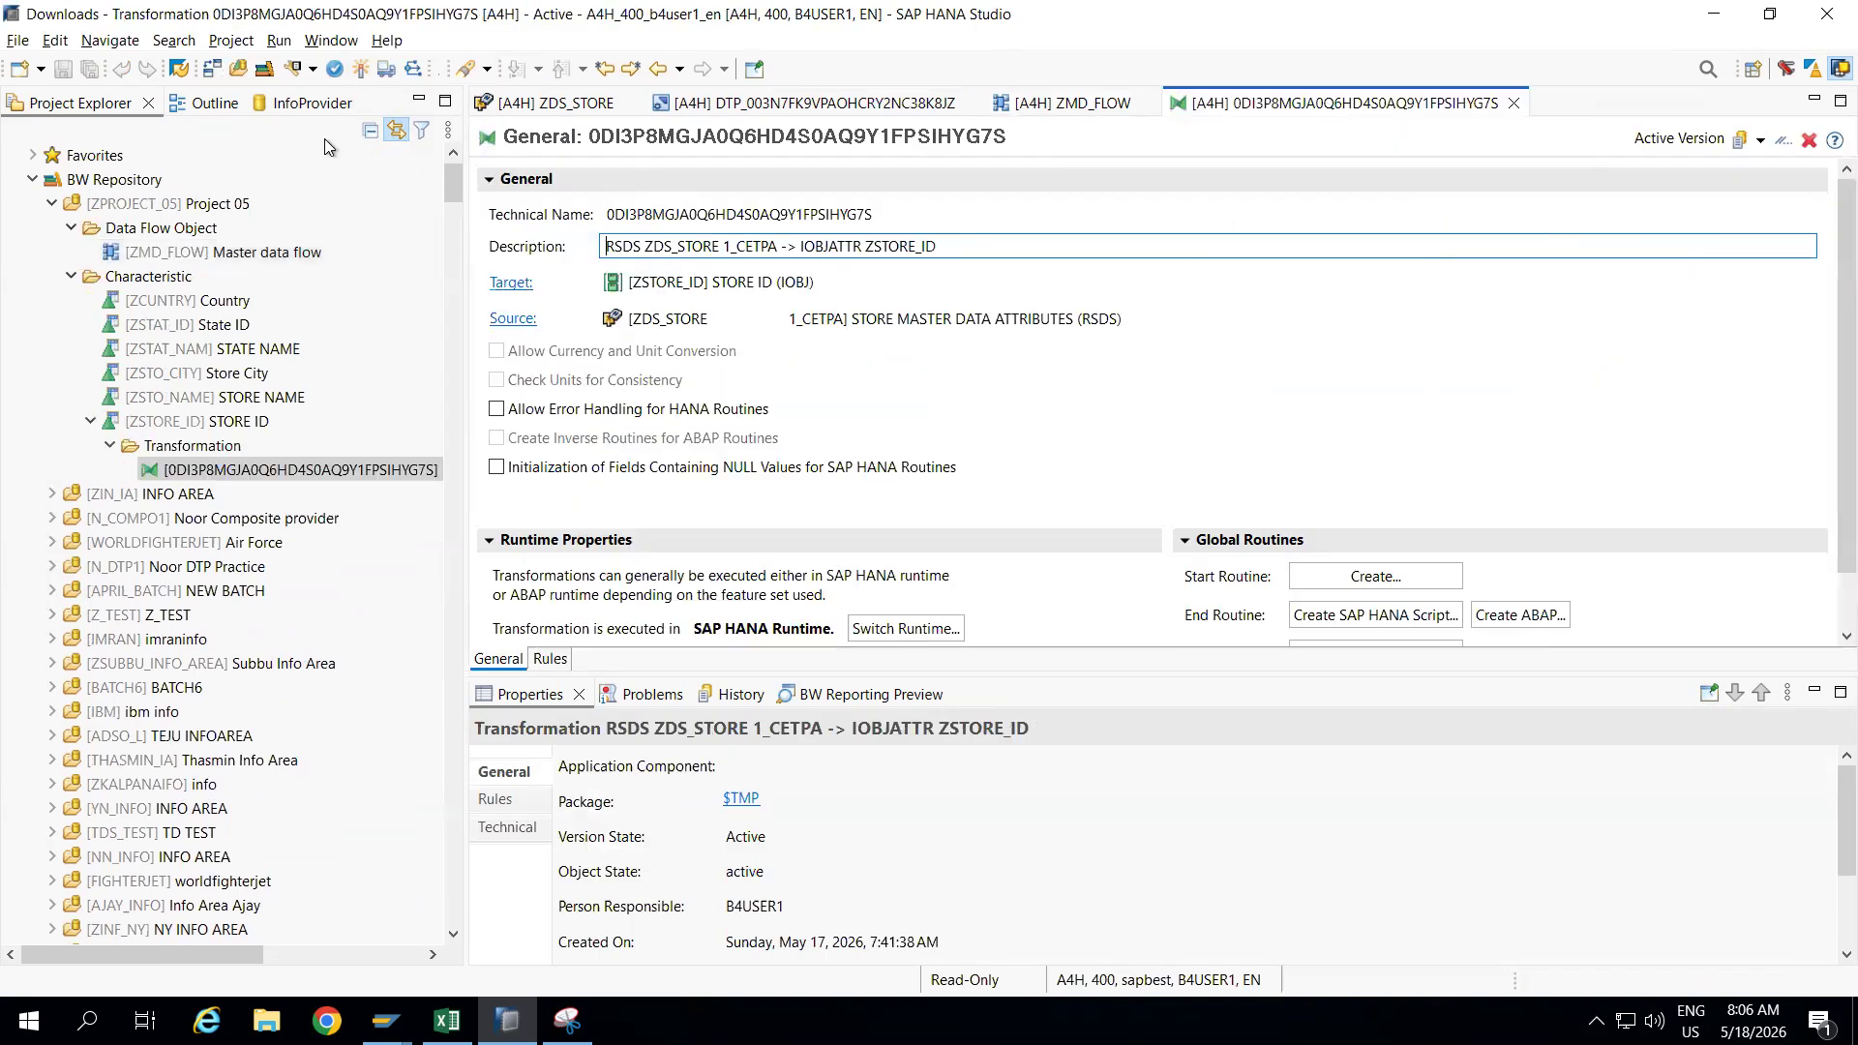
left_click(361, 69)
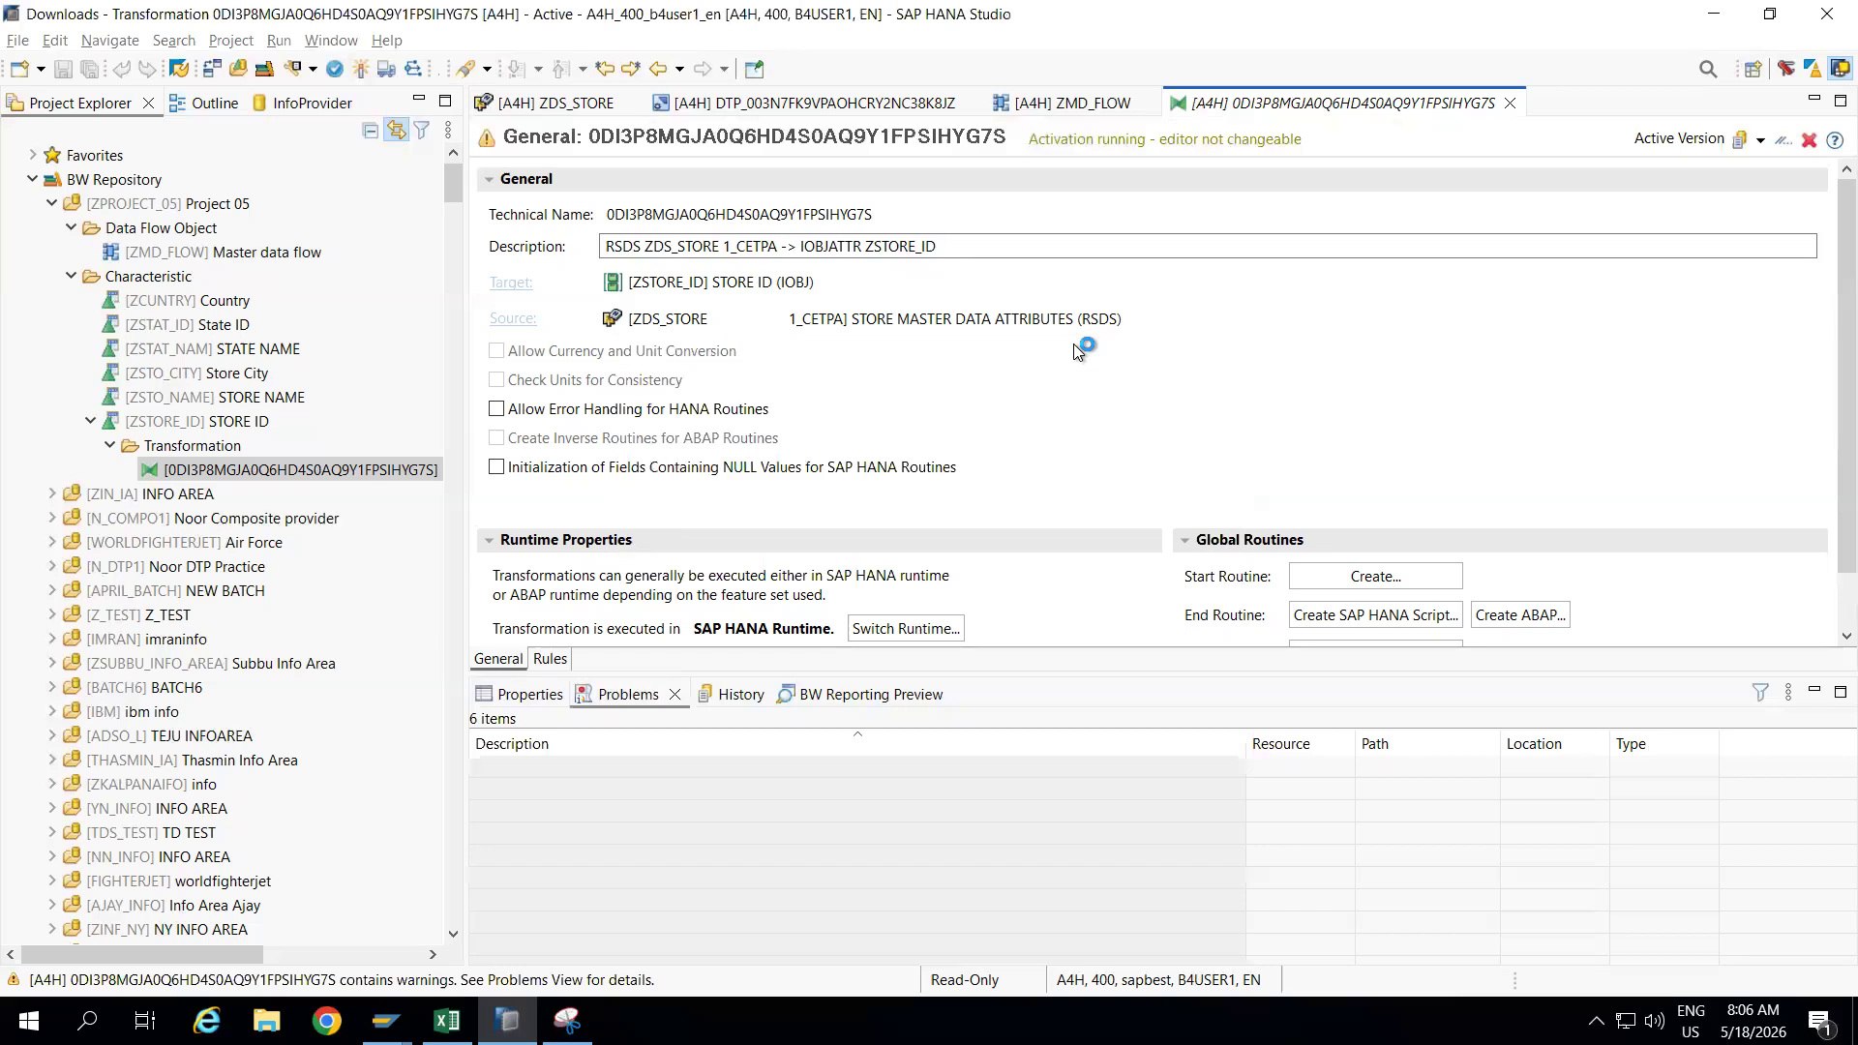
left_click(1514, 102)
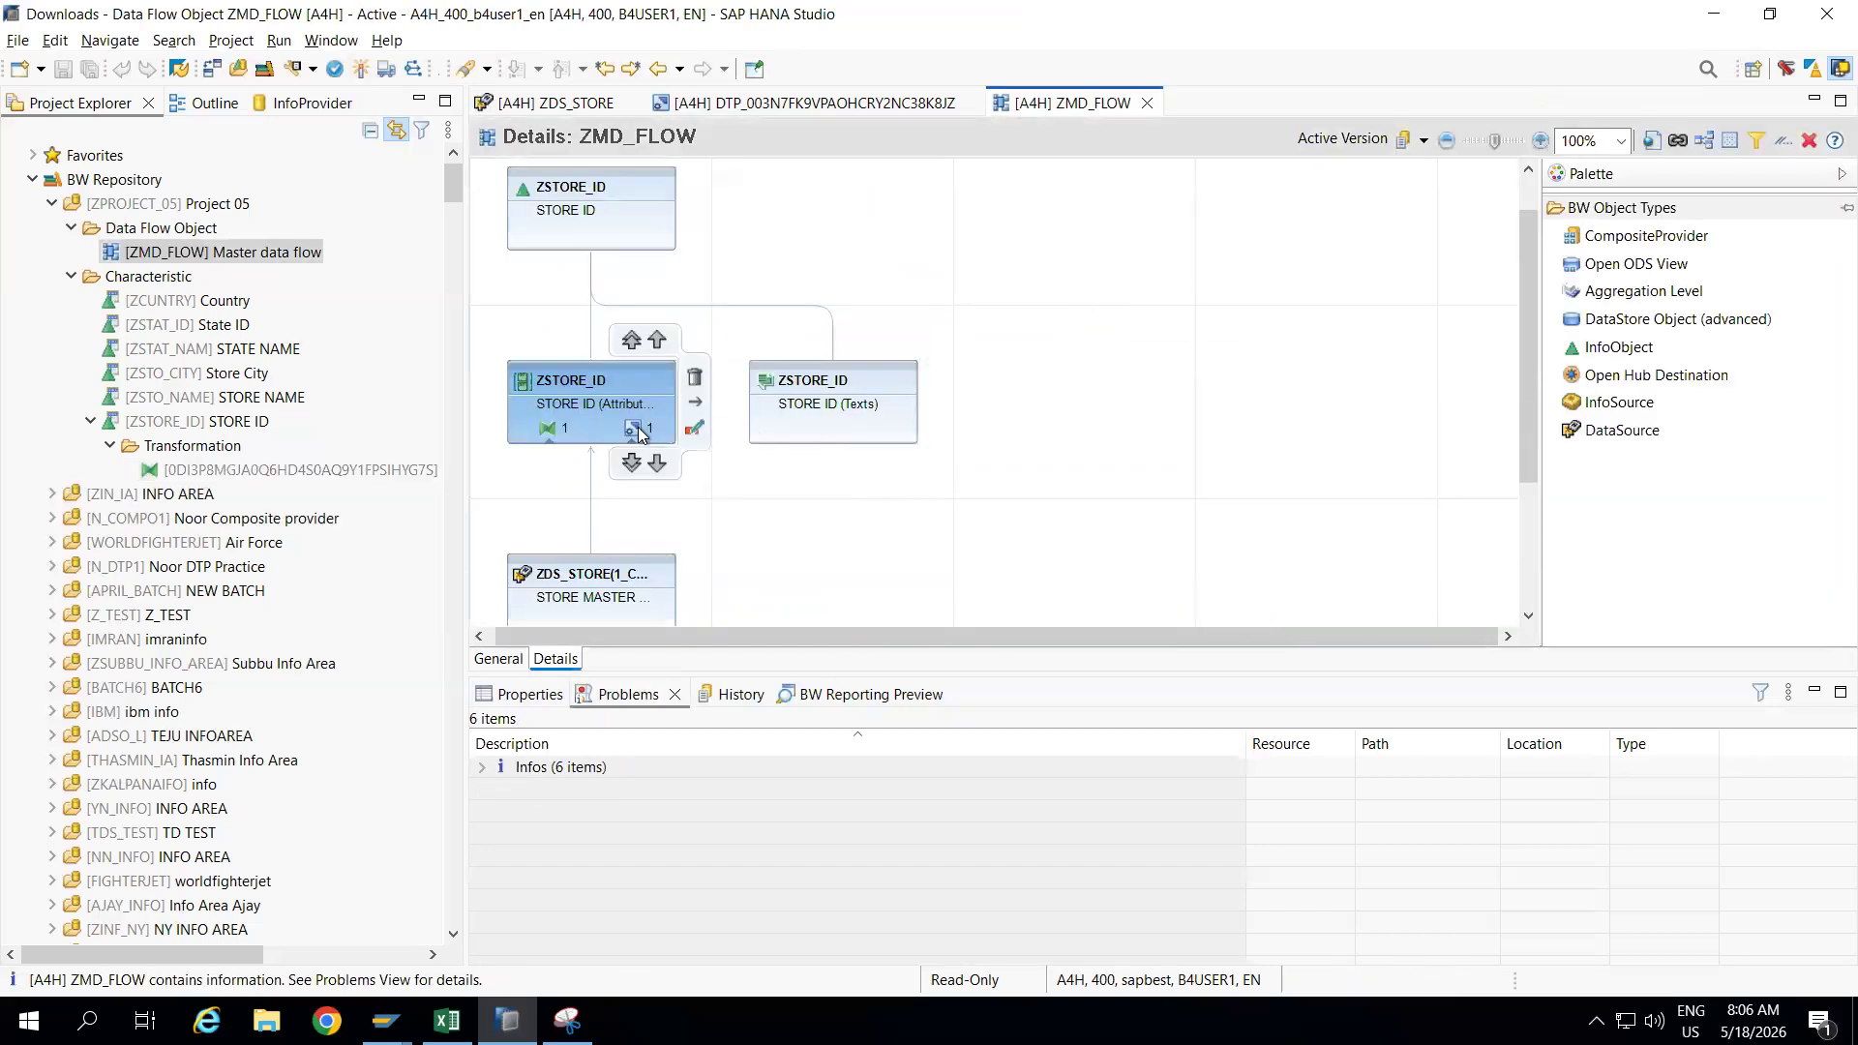
Open the data transfer process of the ZSTORE_ID attributes, activate it again and close it.
left_click(639, 431)
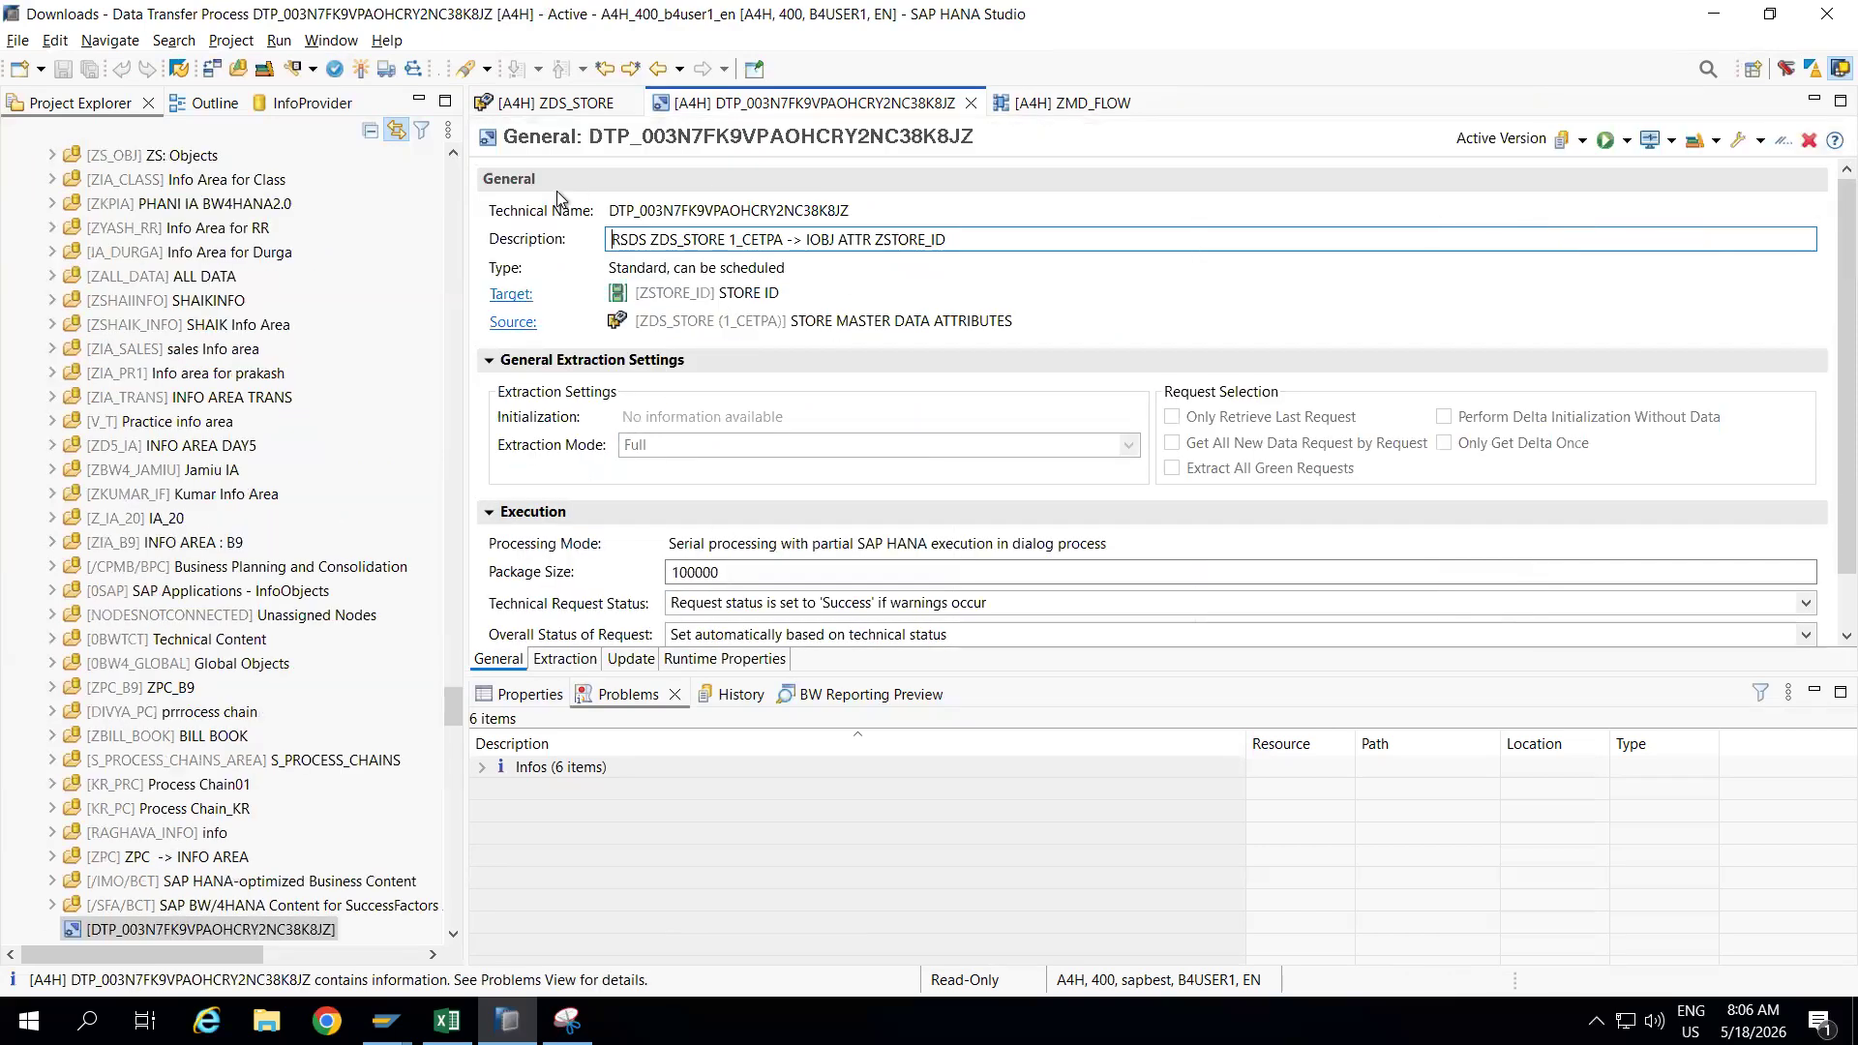
left_click(360, 70)
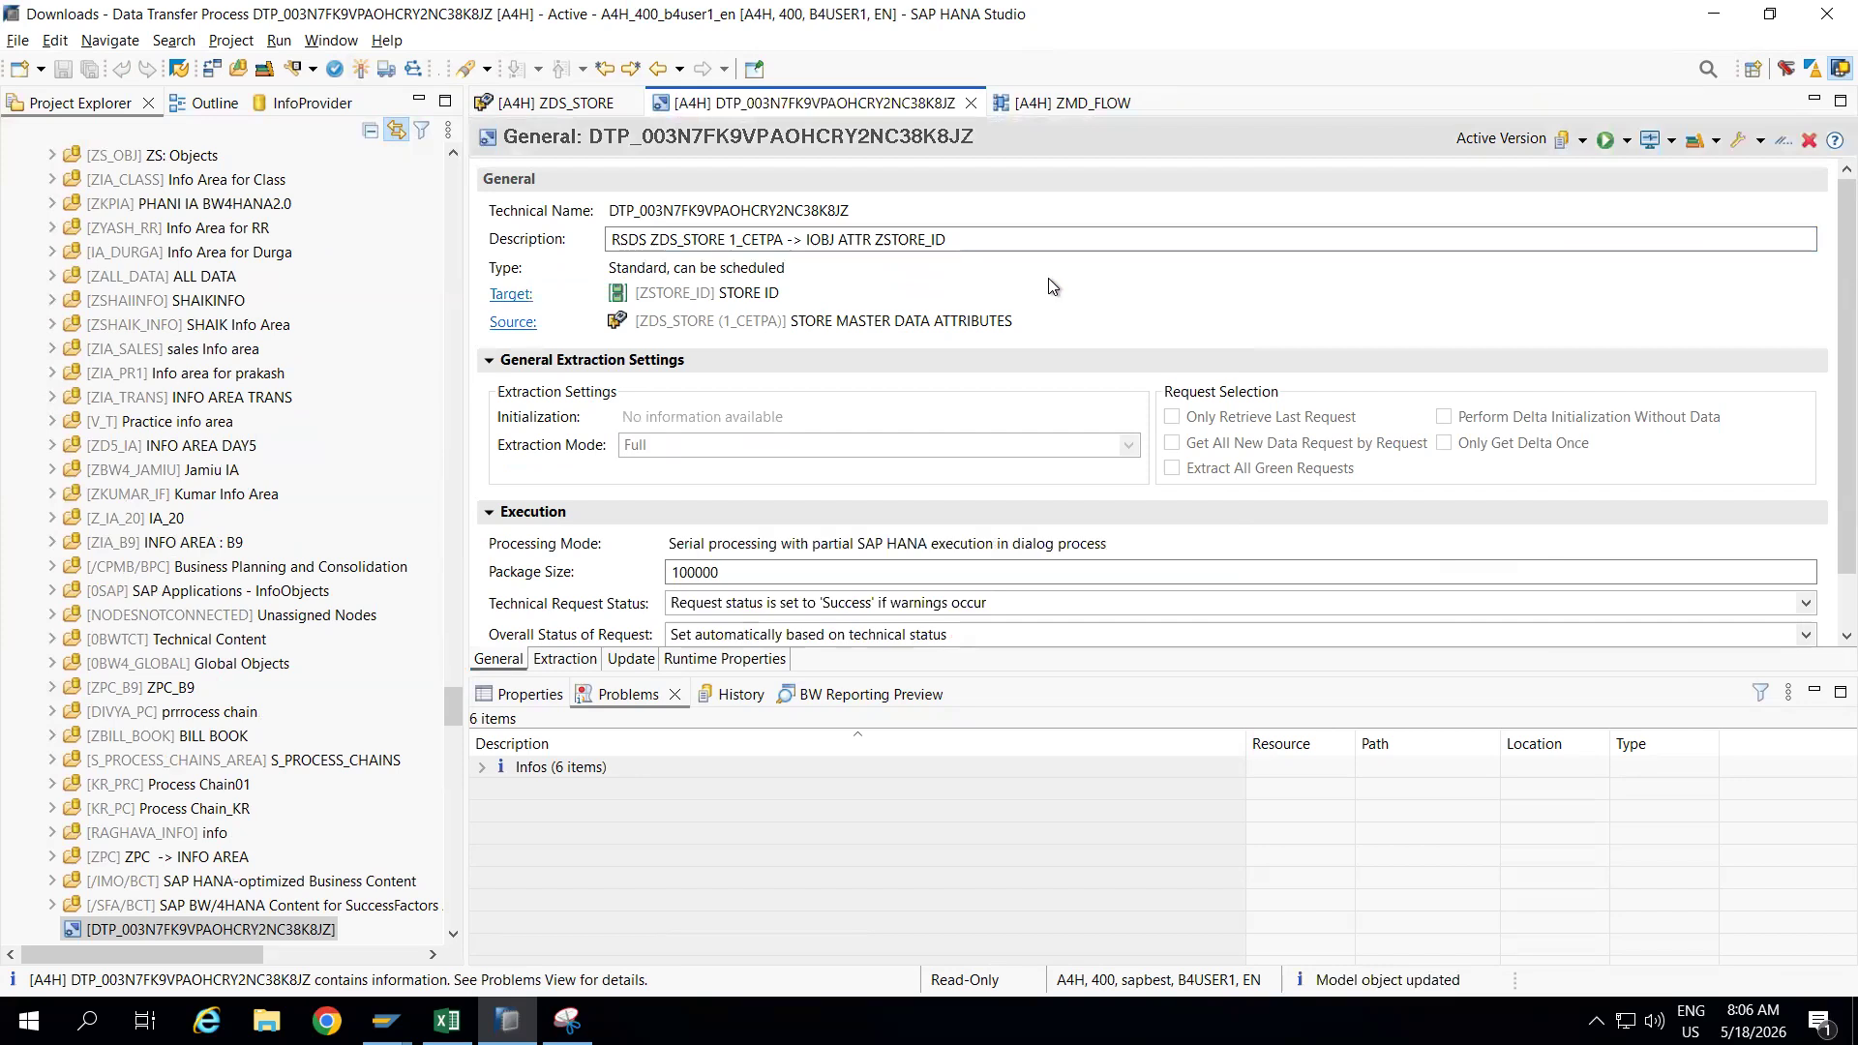
left_click(971, 104)
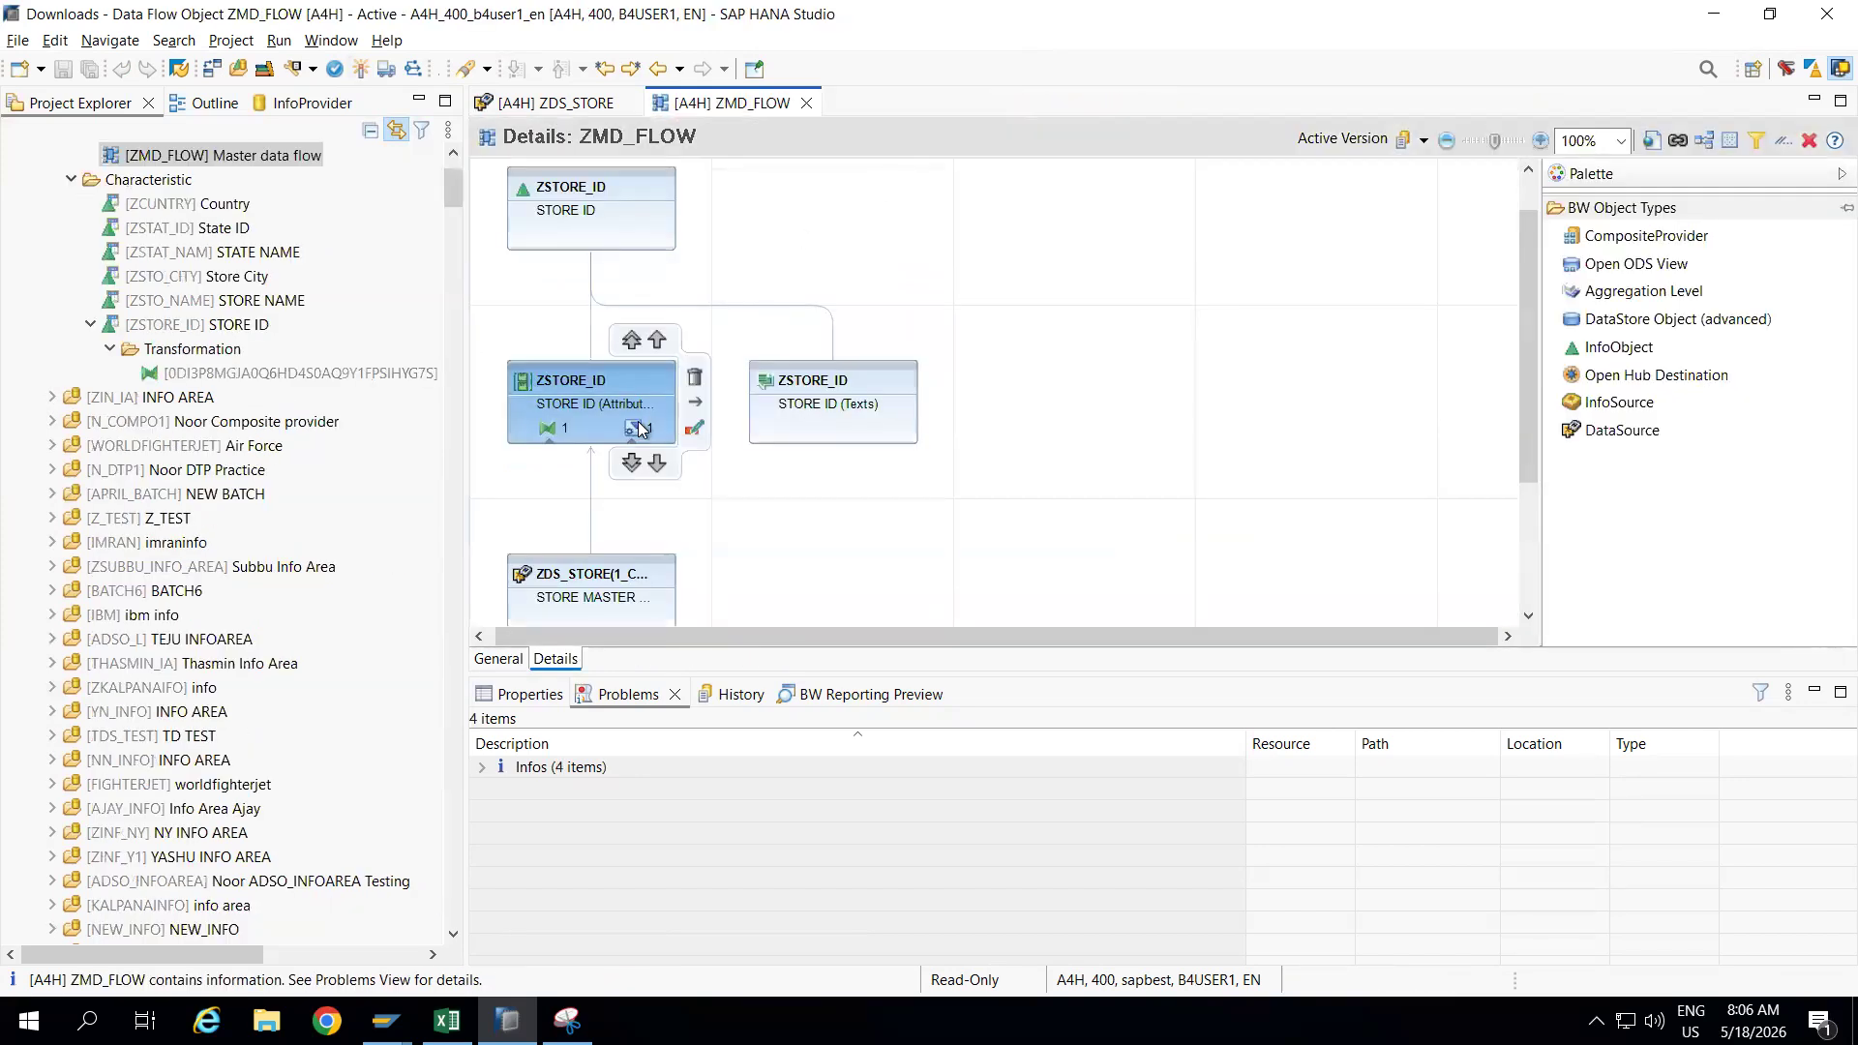
Try to execute the ZSTORE_ID attributes data transfer process in dialog, answering the Delete Previous Request dialog.
left_click(635, 432)
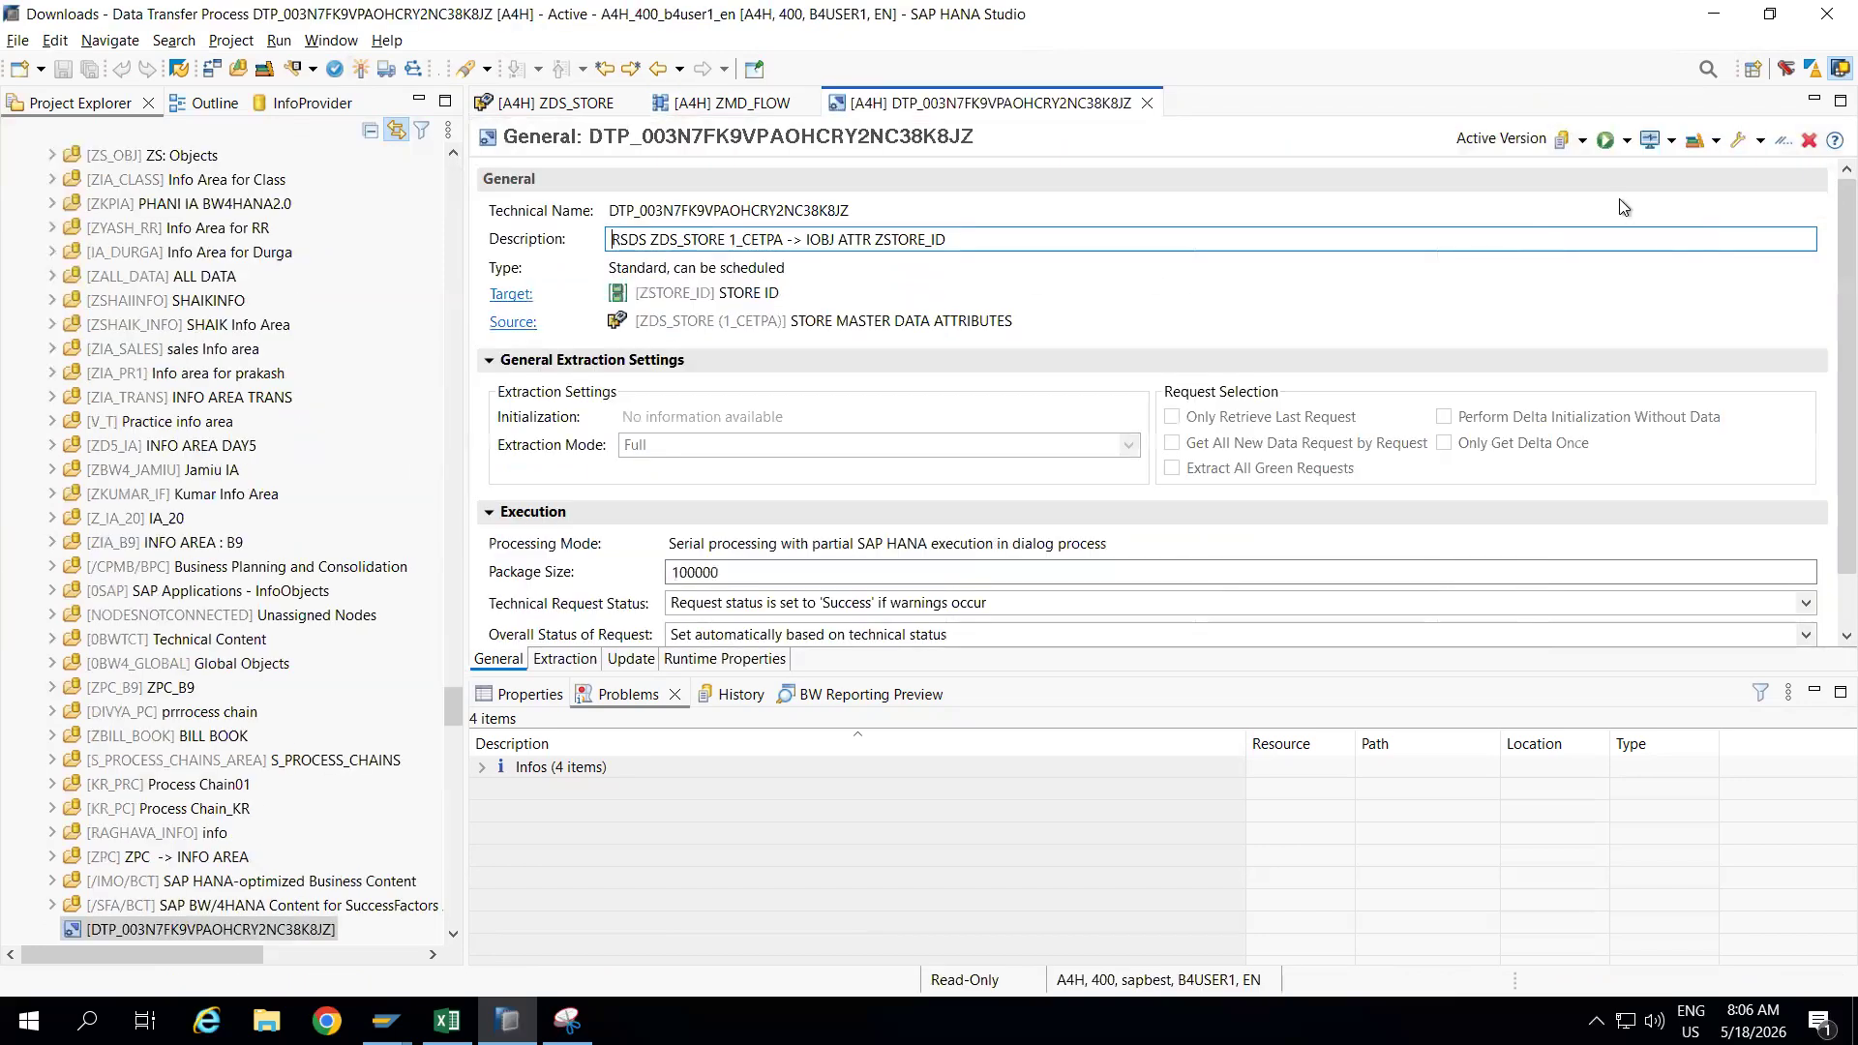
left_click(1625, 142)
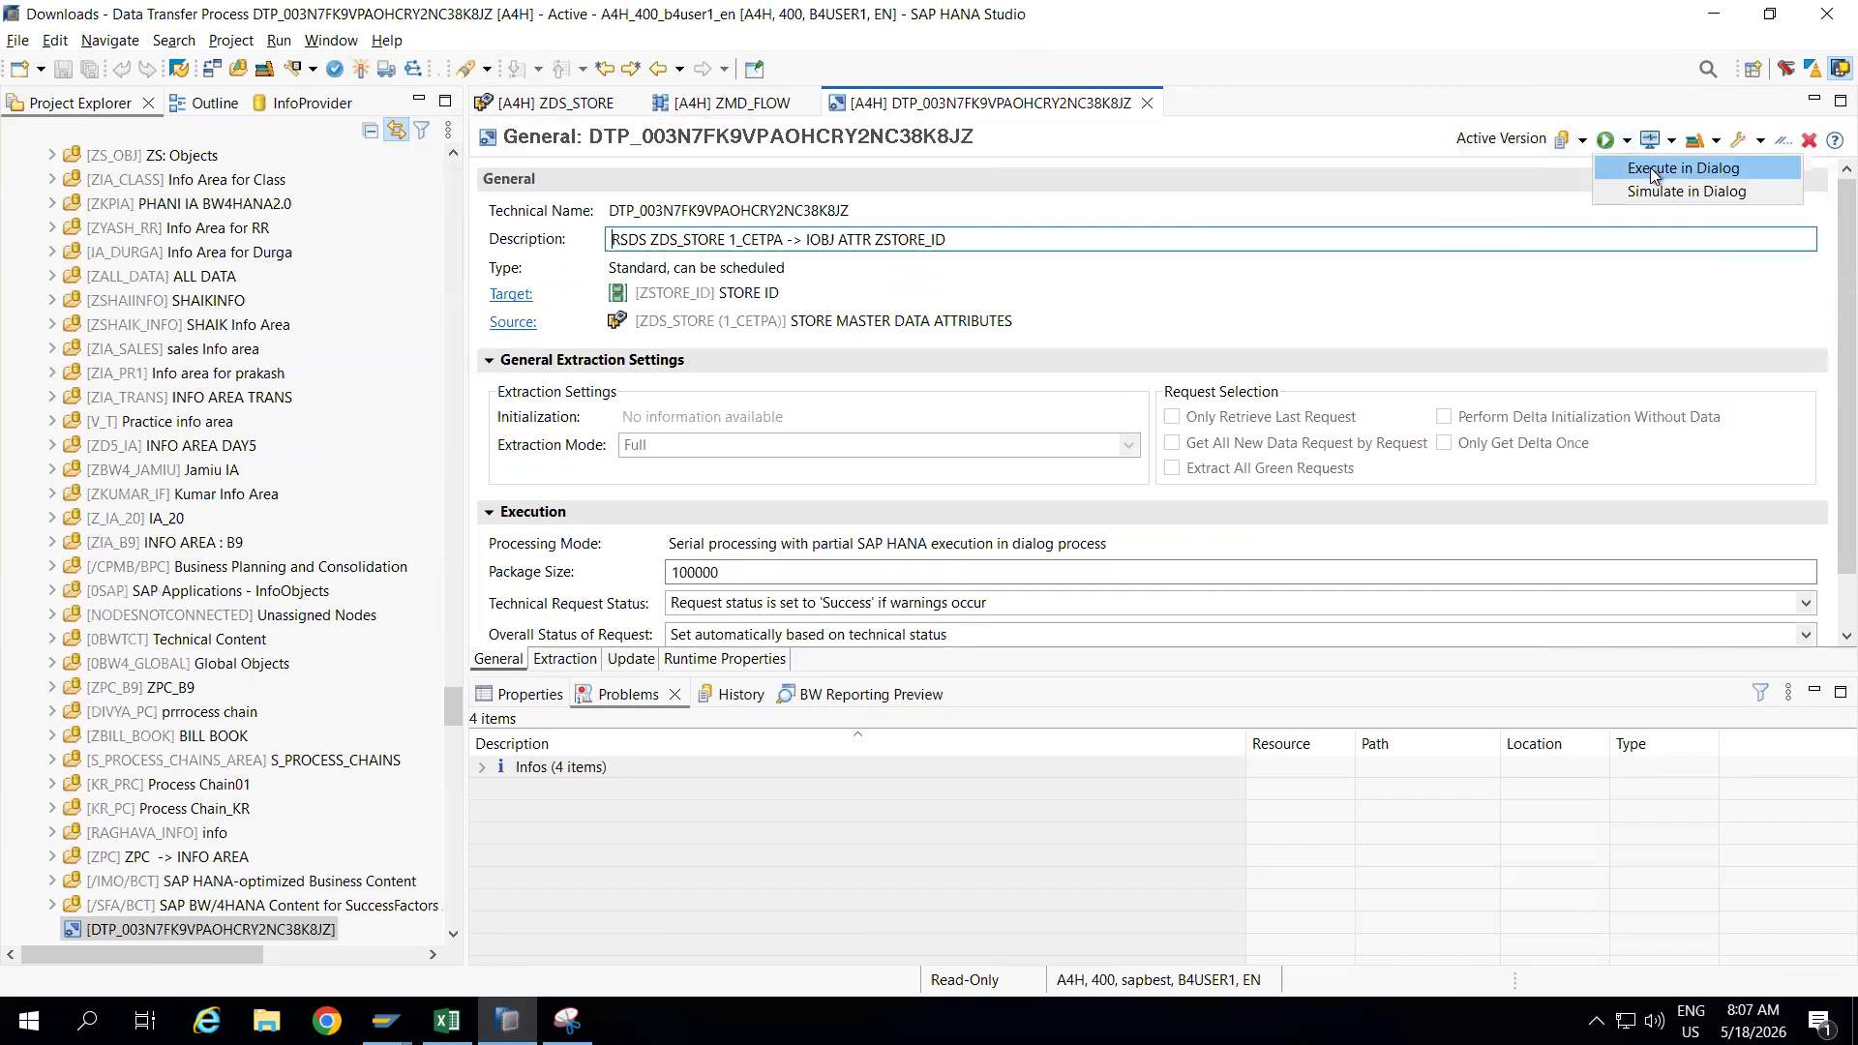
left_click(1651, 167)
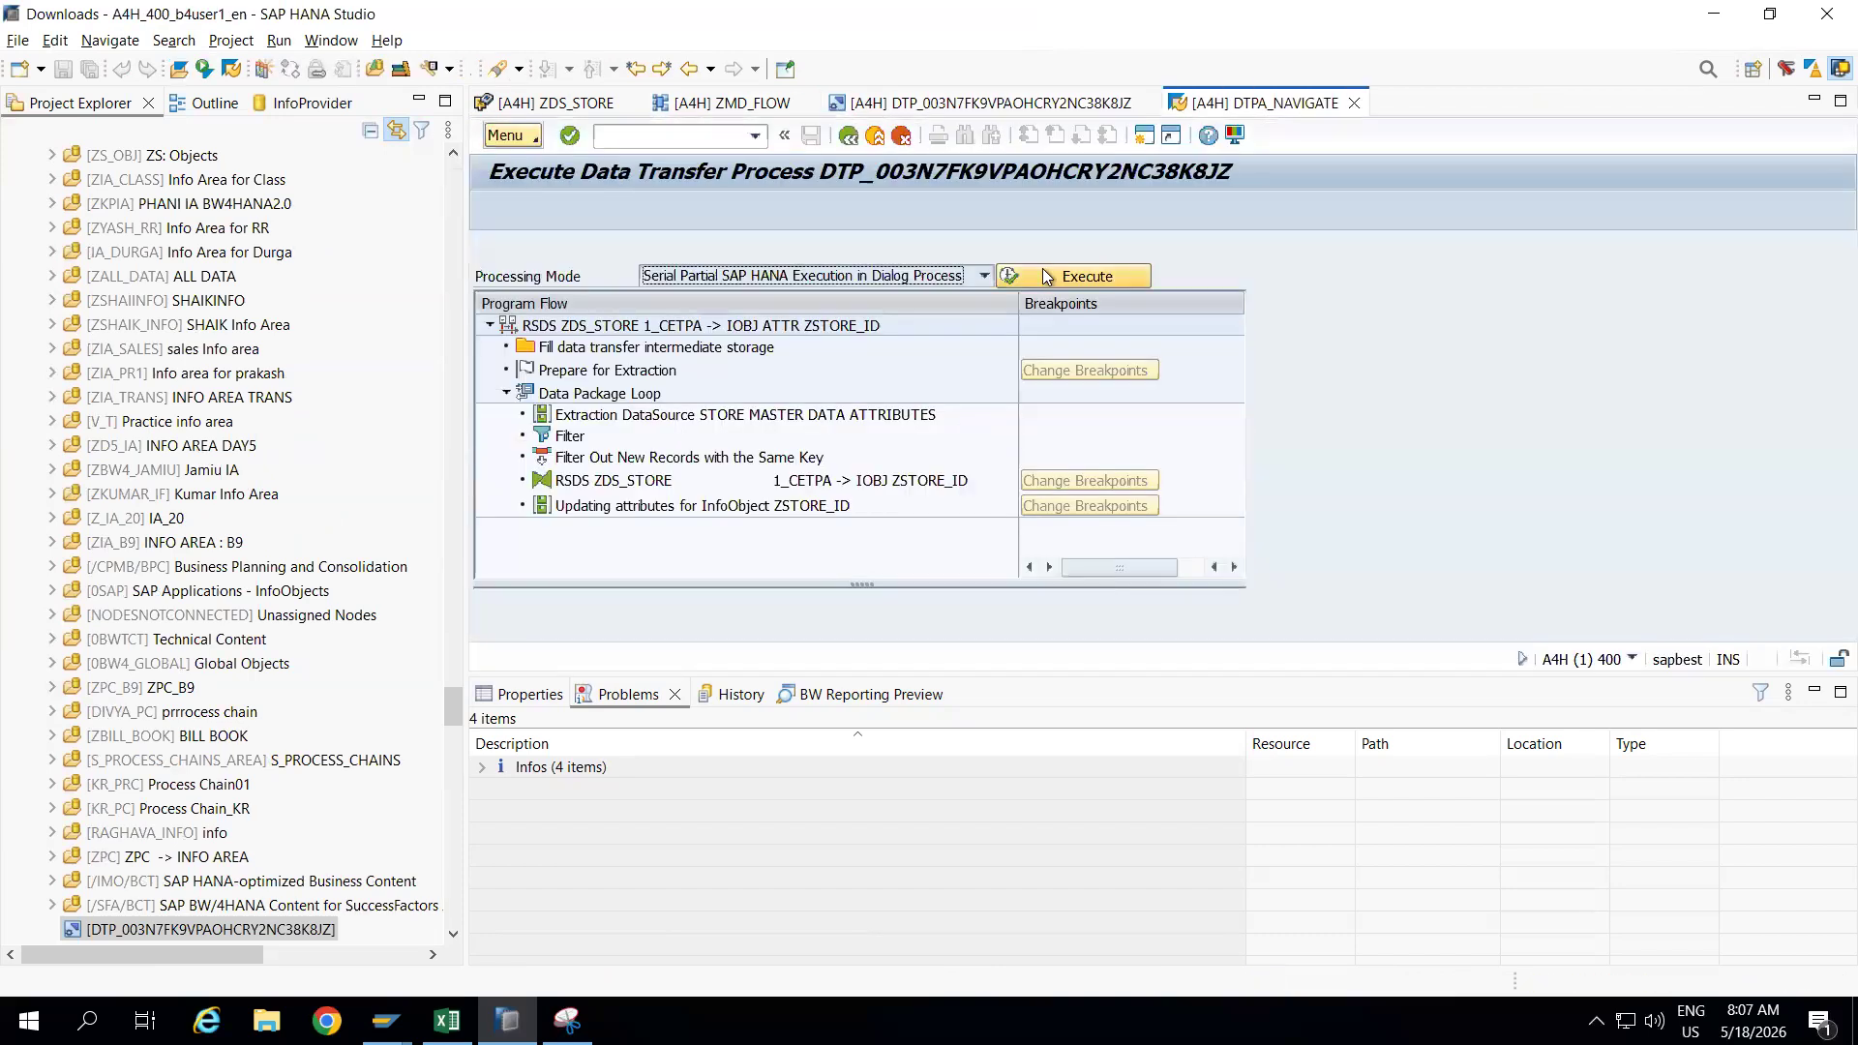
left_click(1042, 275)
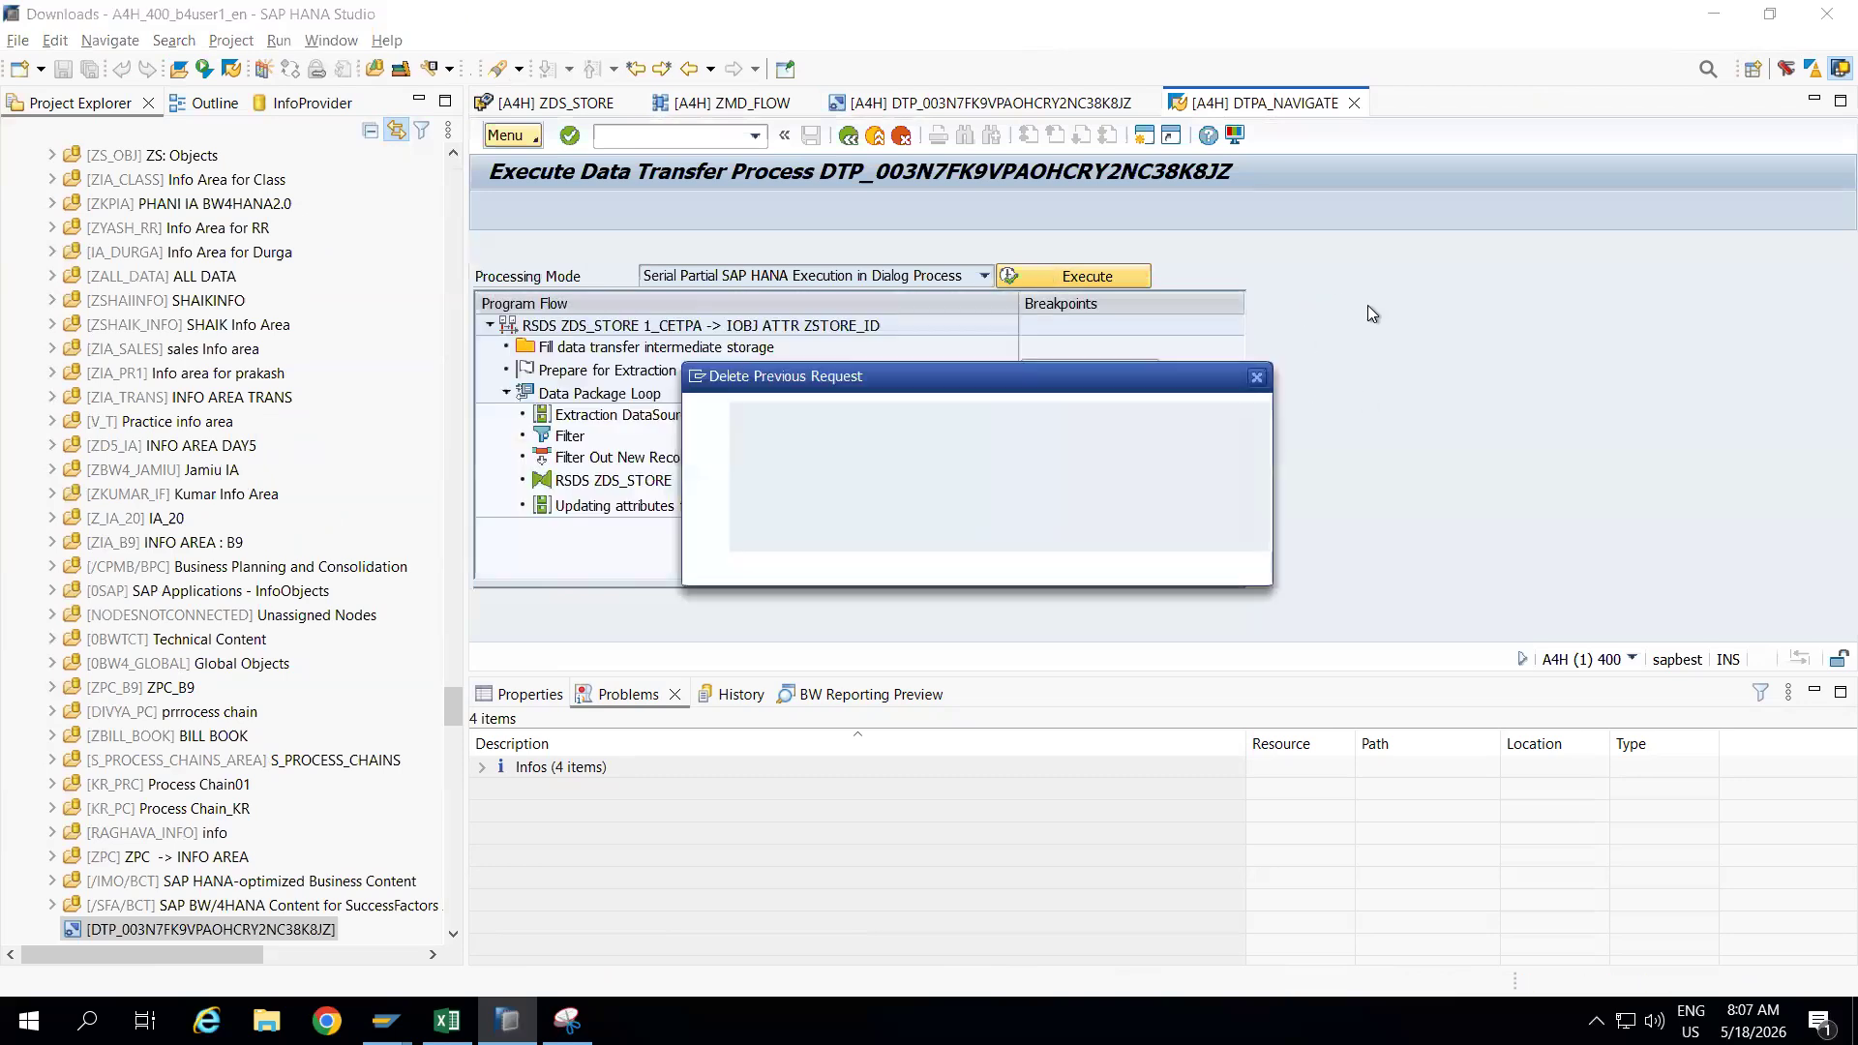
left_click(834, 565)
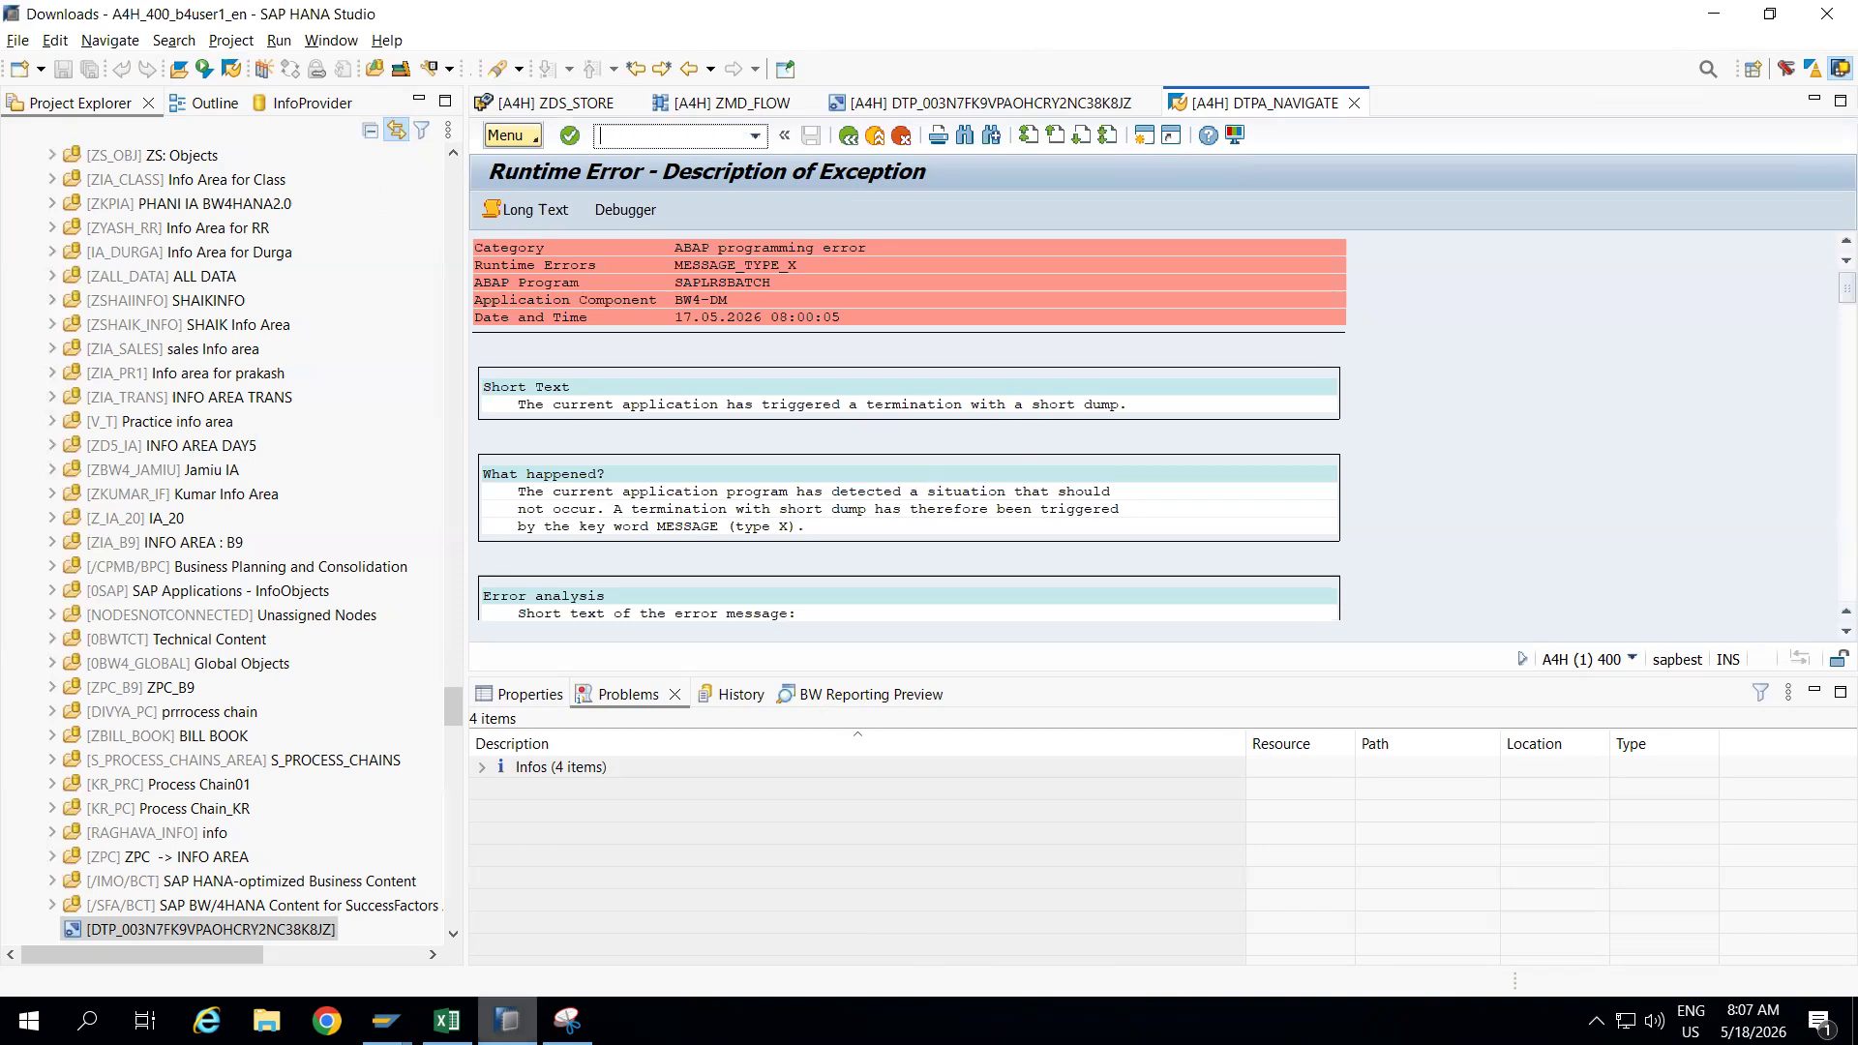
Minimise the remote session, switch to SAP Datasphere in the browser and create a new table in the Data Builder.
mouse_move(1393, 6)
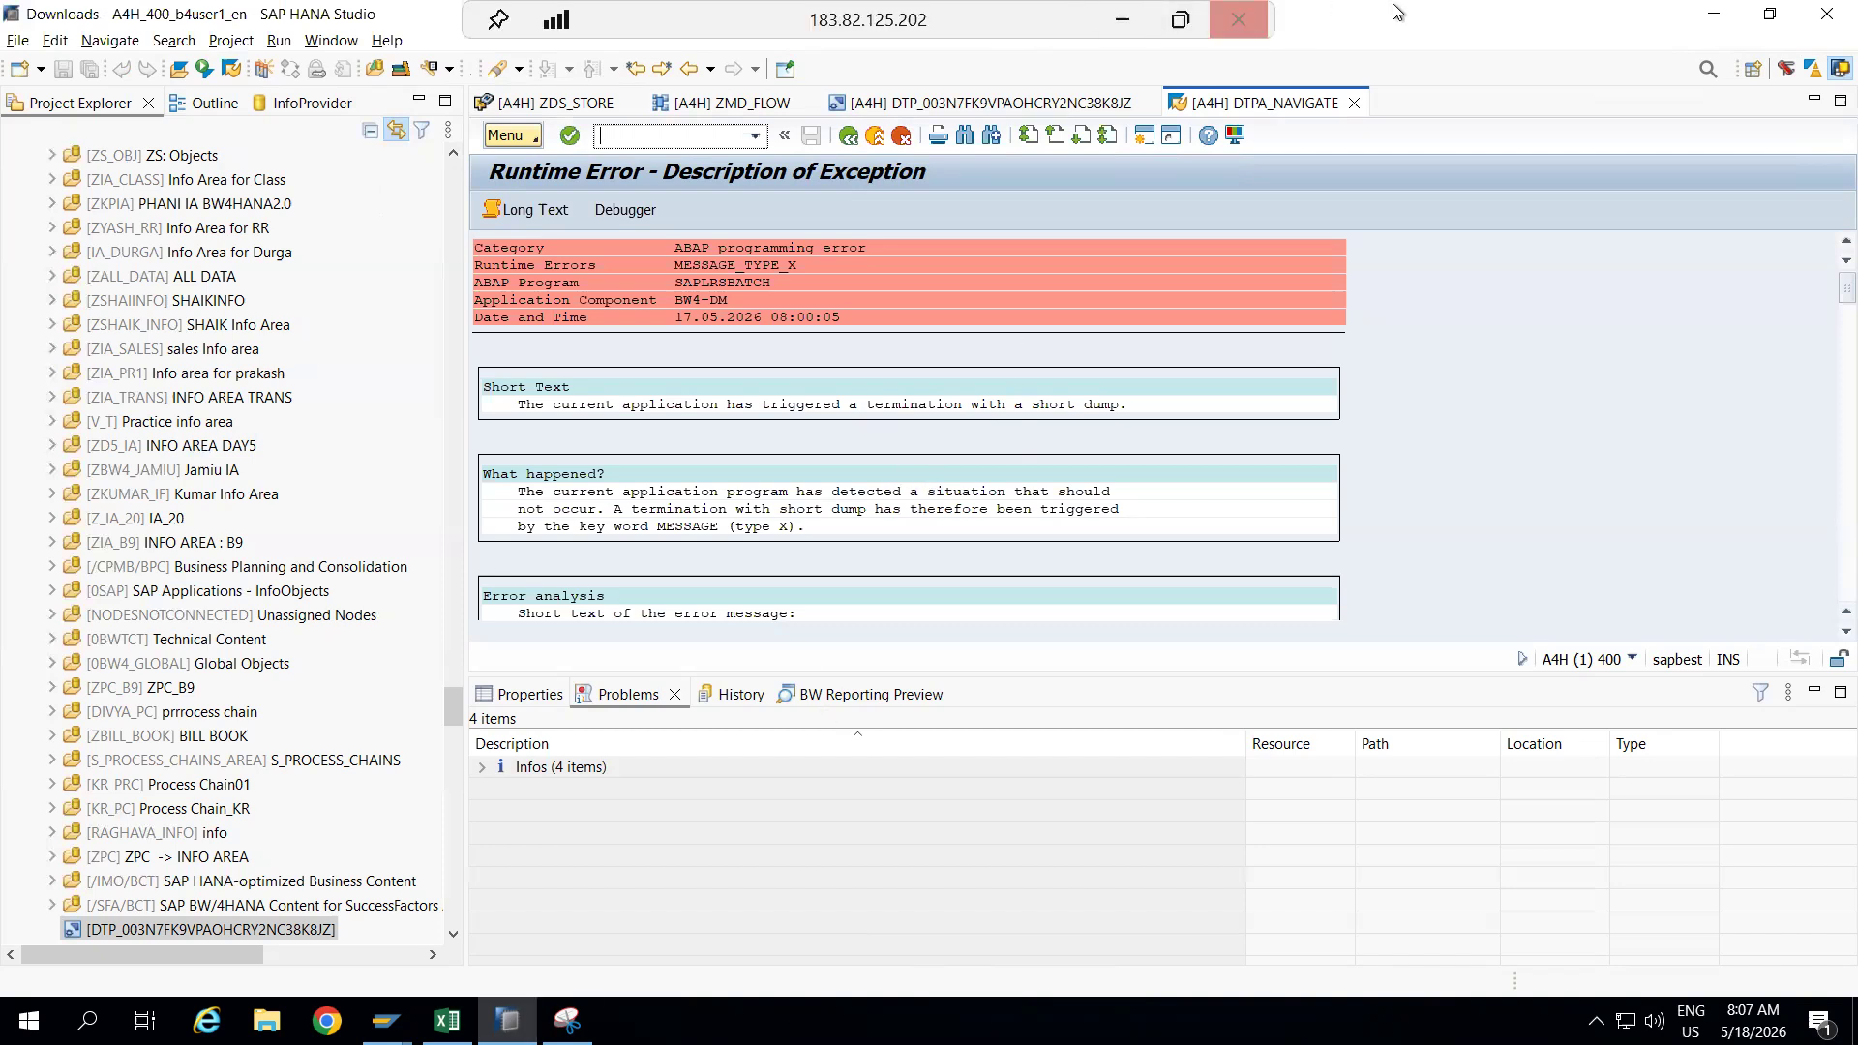
left_click(1121, 24)
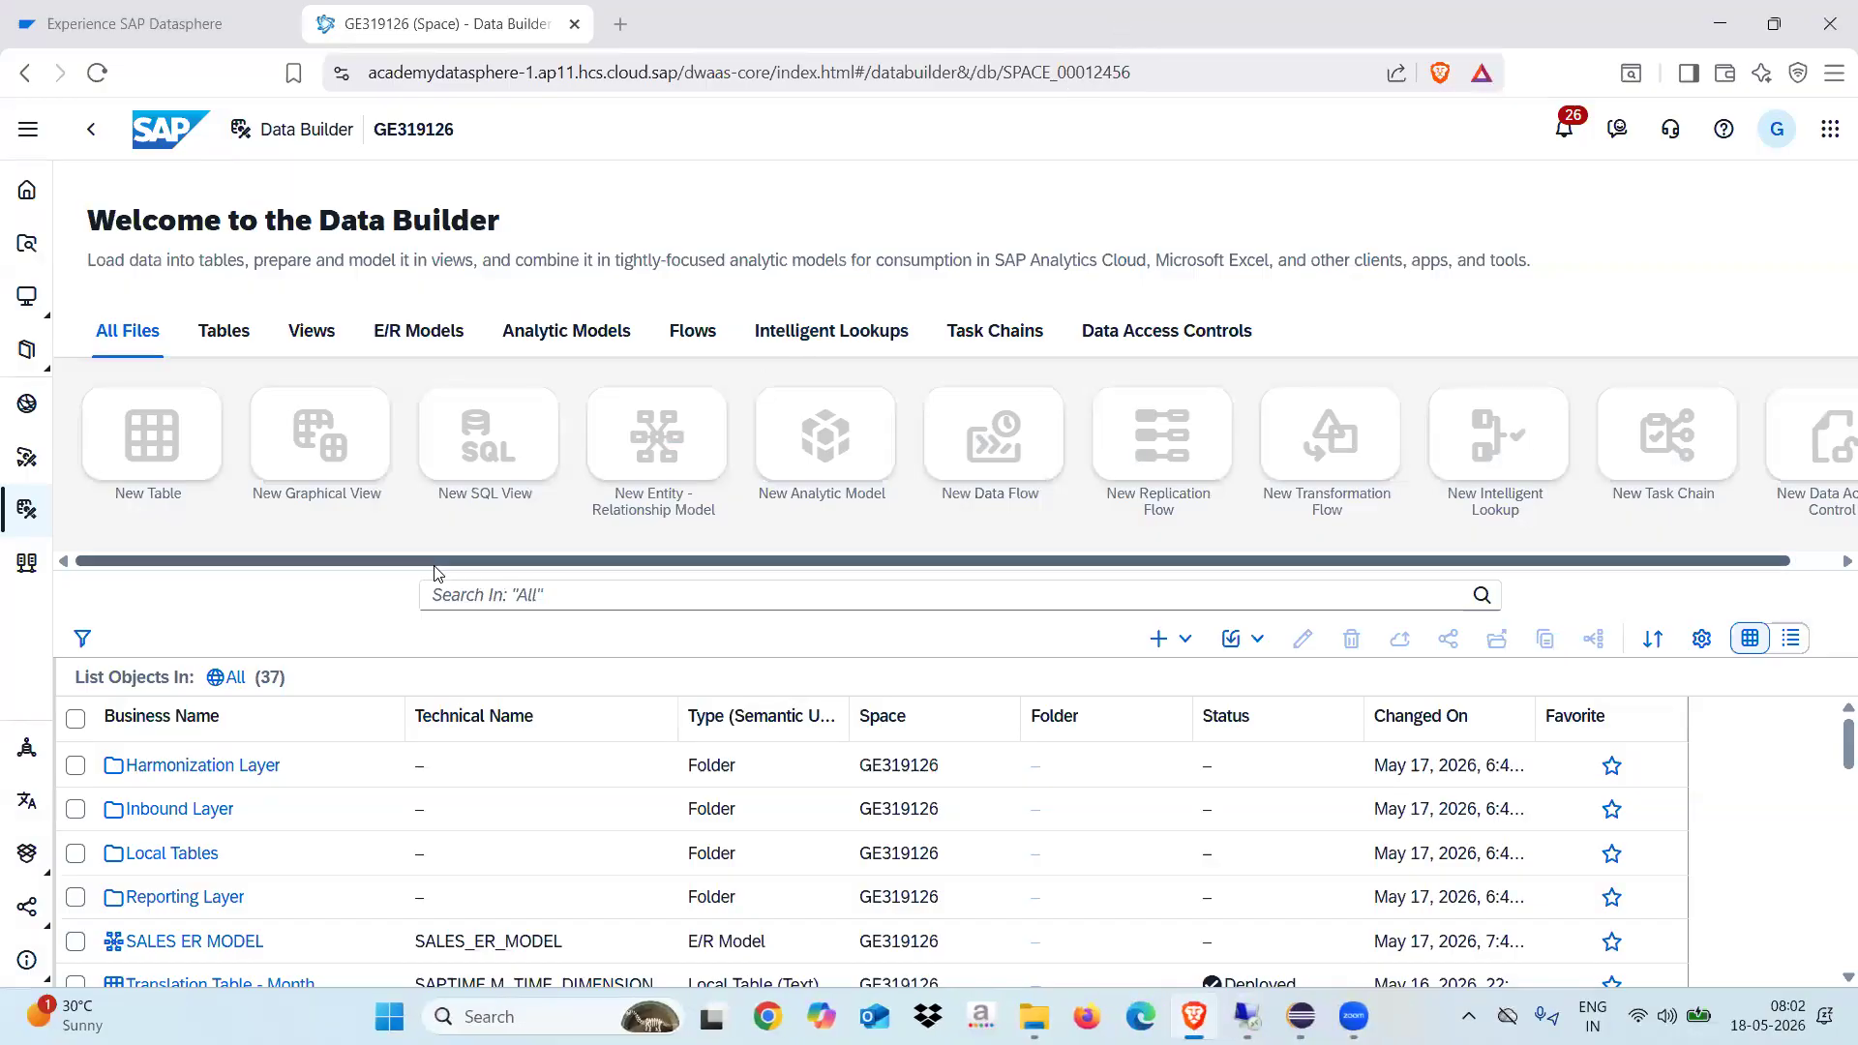
left_click(1186, 641)
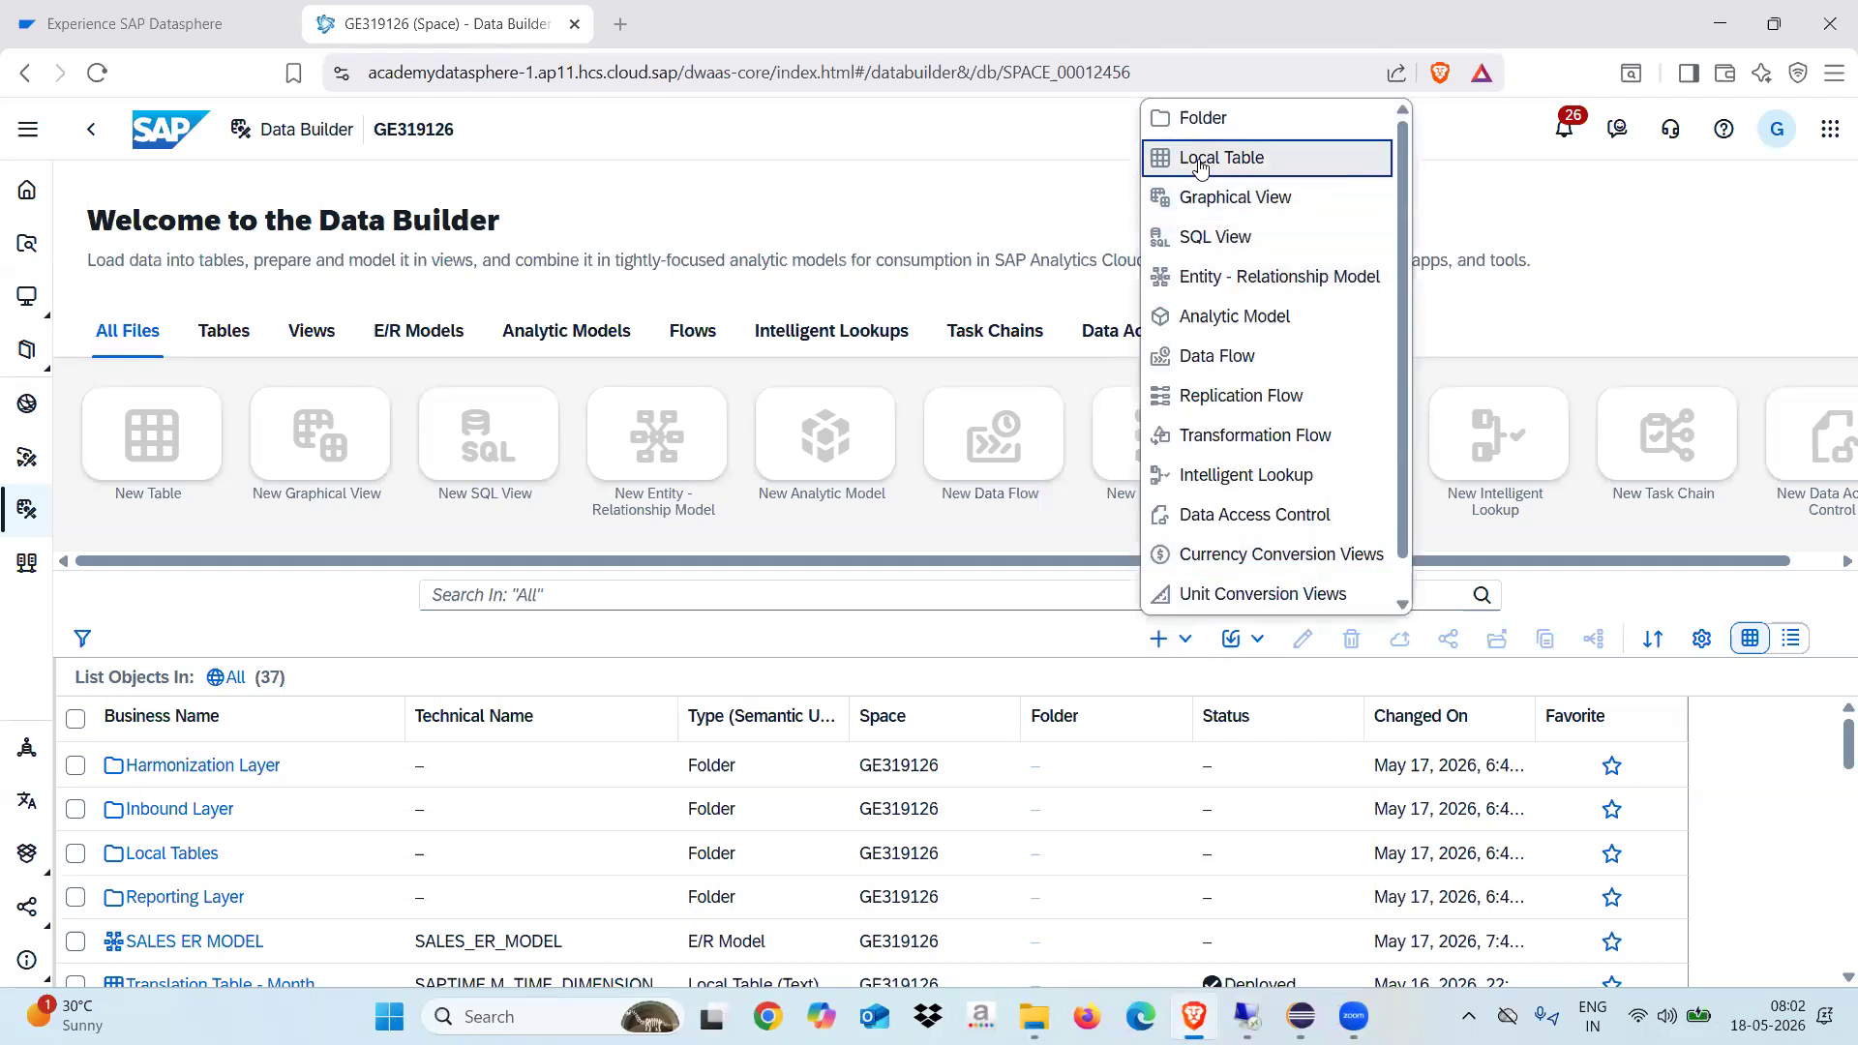
left_click(921, 198)
left_click(152, 436)
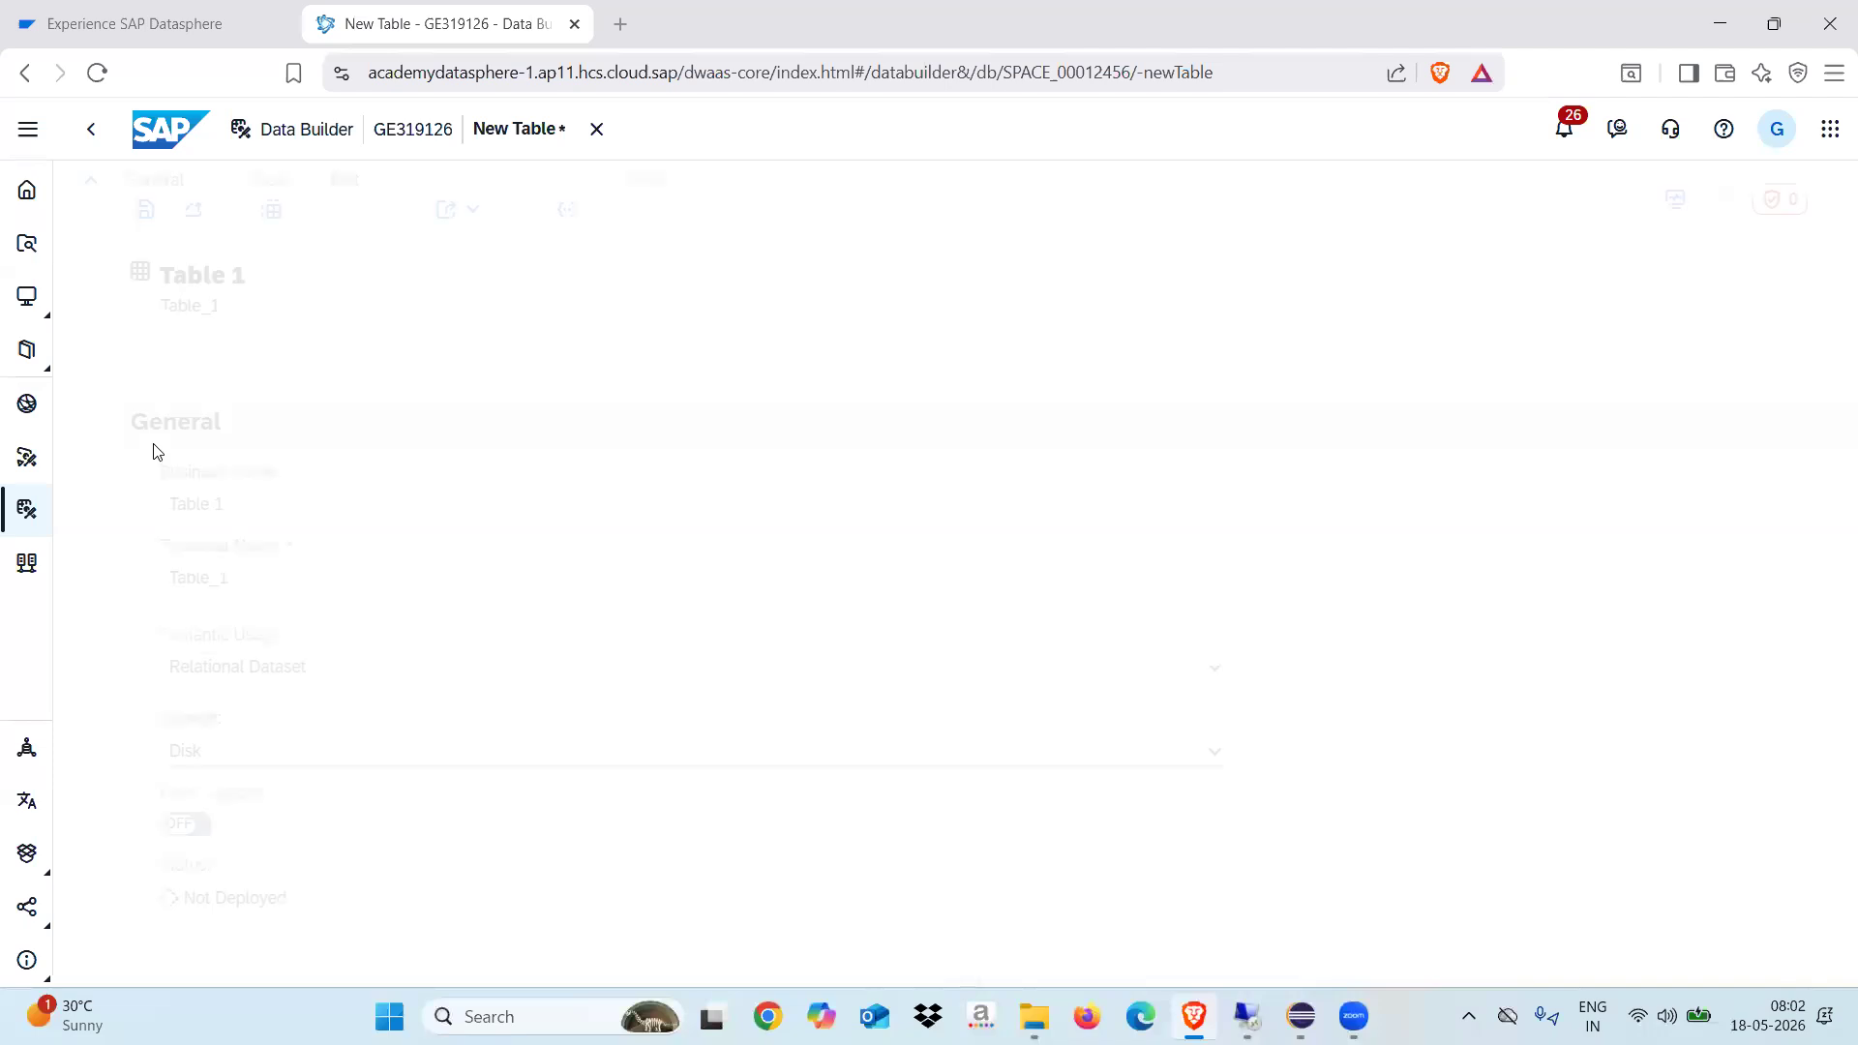
Set the new table's business name and technical name to ZSTORE.
left_click_drag(234, 504, 109, 527)
type("STOR")
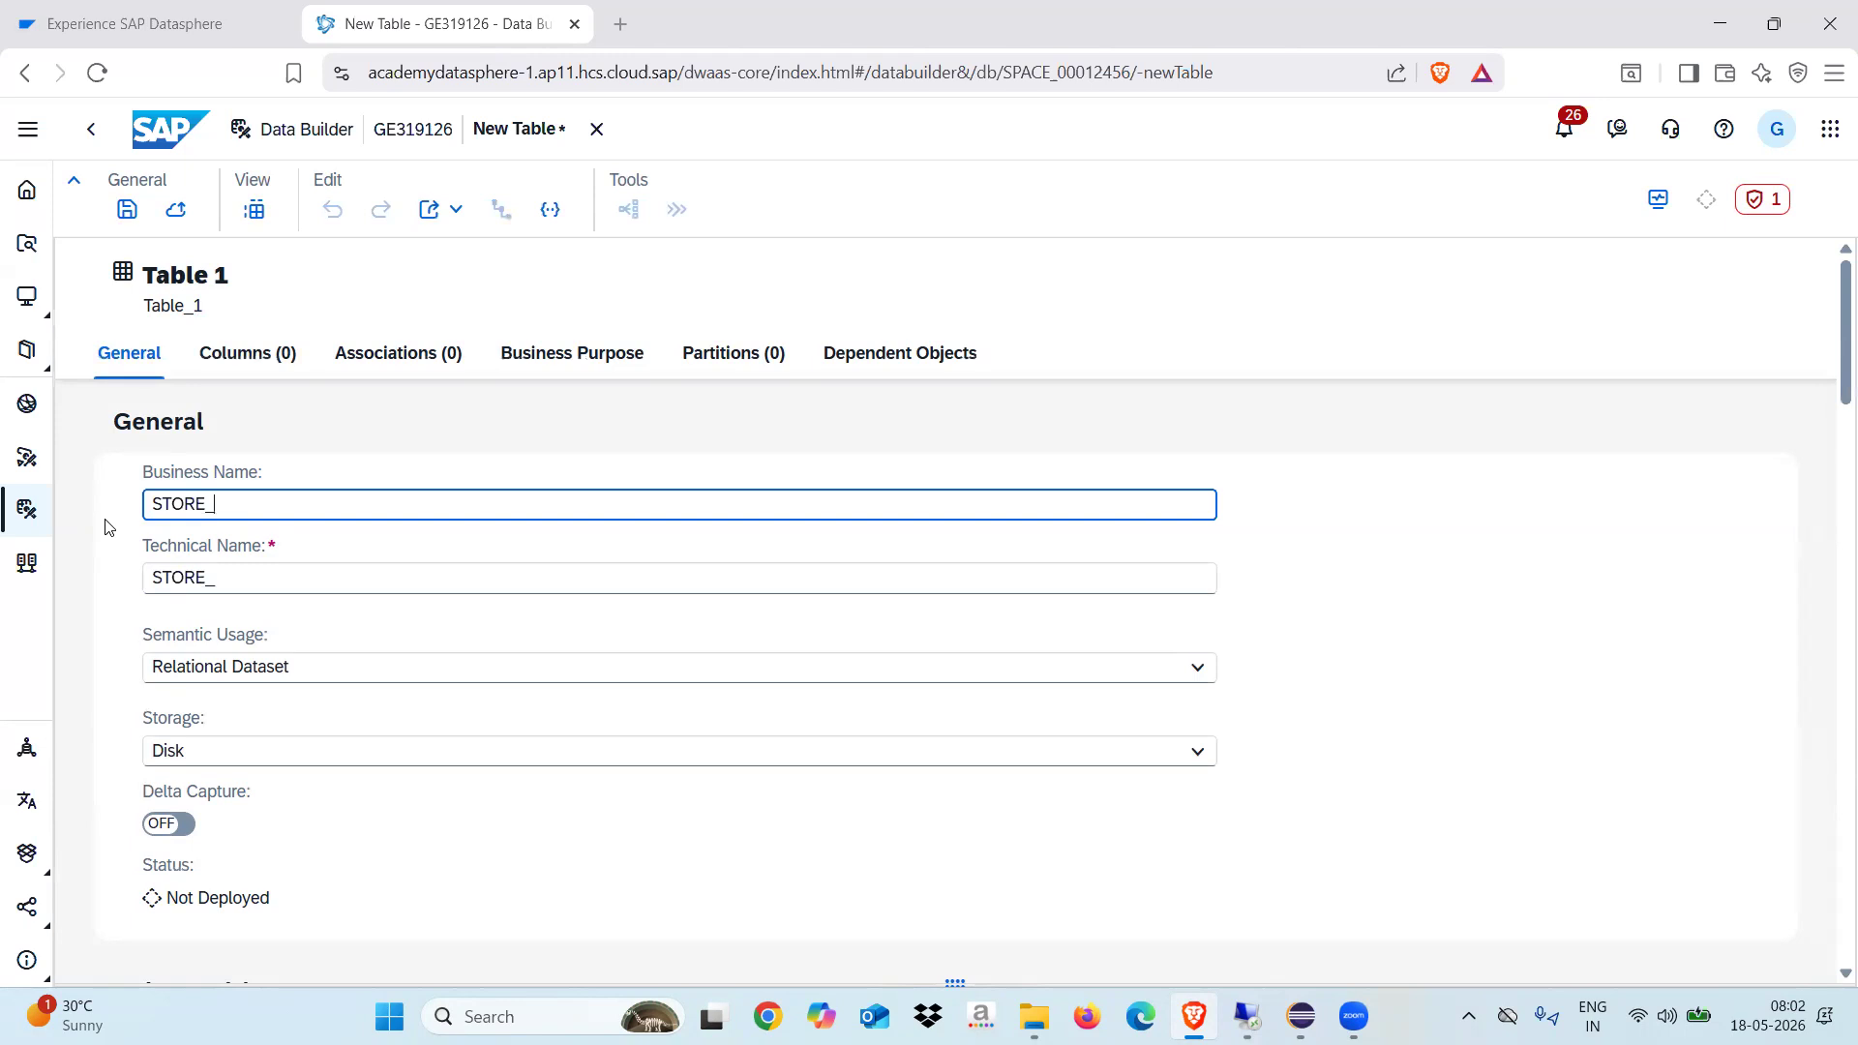
type("E")
key("BackSpace")
key("BackSpace")
key("BackSpace")
key("BackSpace")
type("ZSTORE")
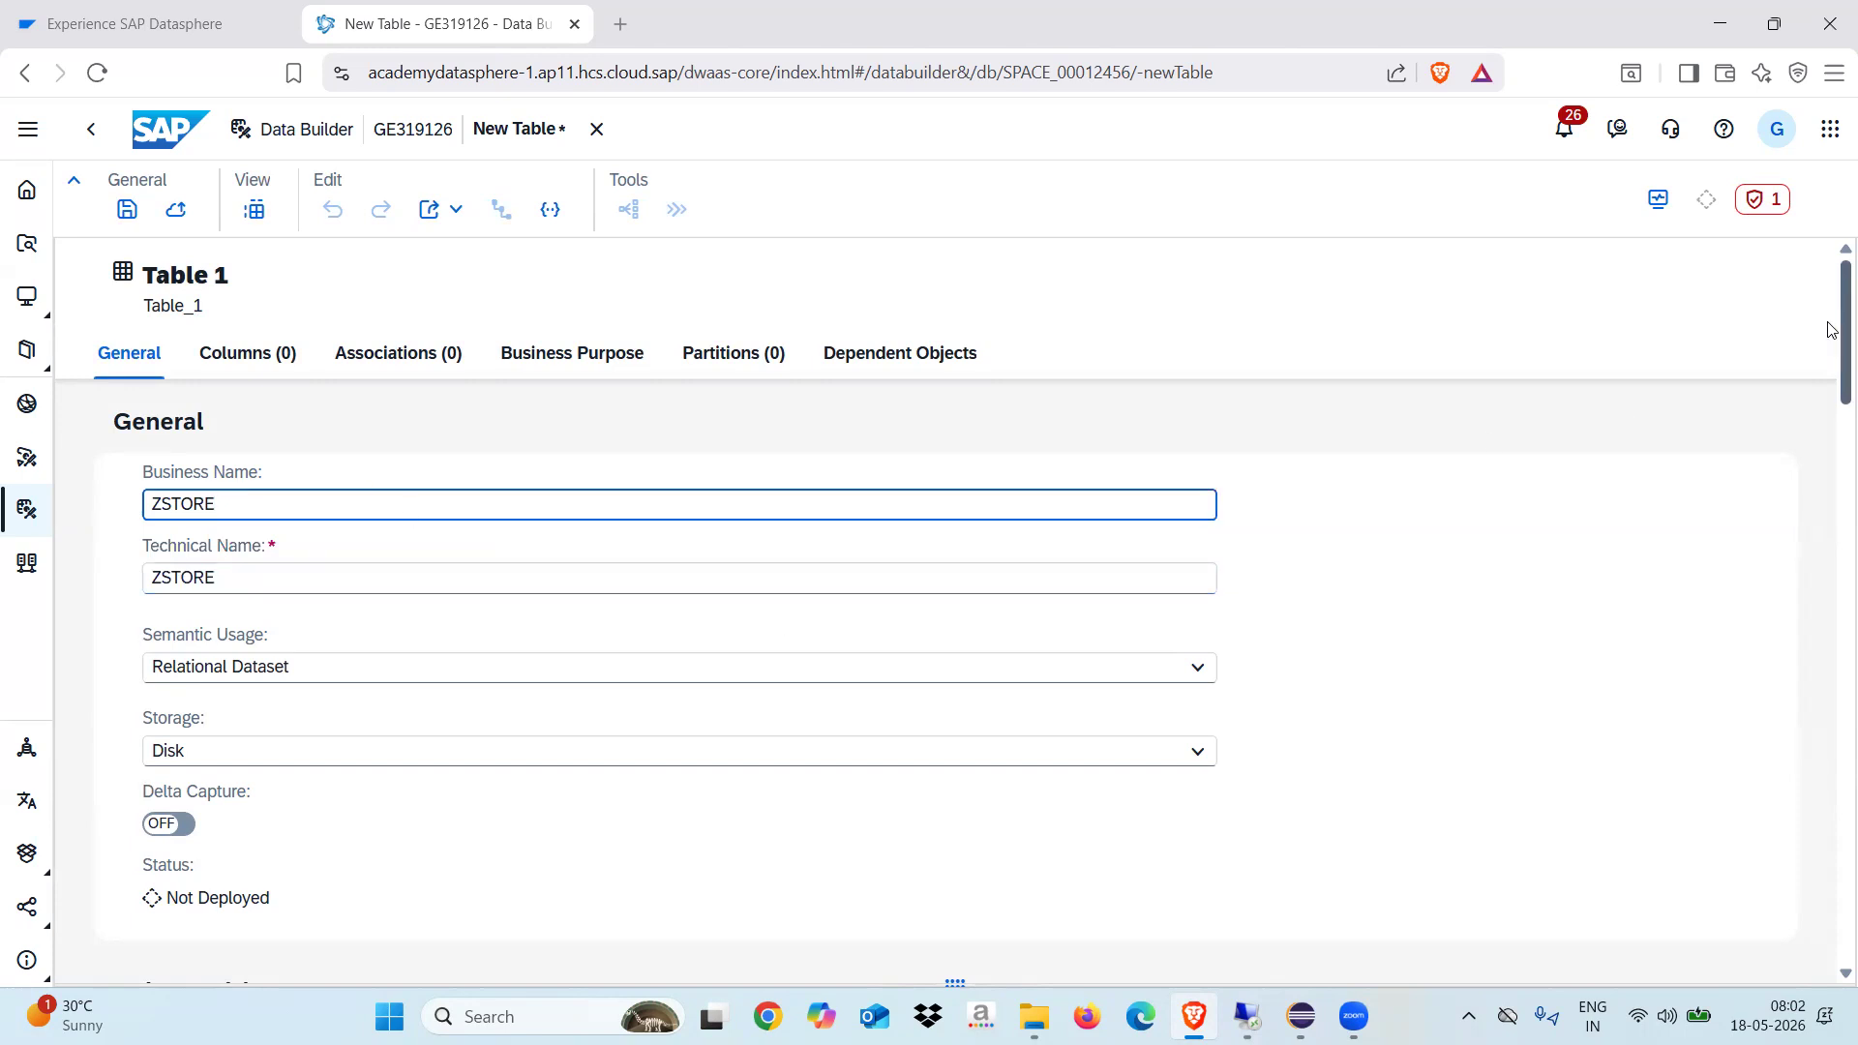
Set the semantic usage of the ZSTORE table to Dimension.
scroll(1832, 329, "down", 4)
scroll(1832, 338, "up", 3)
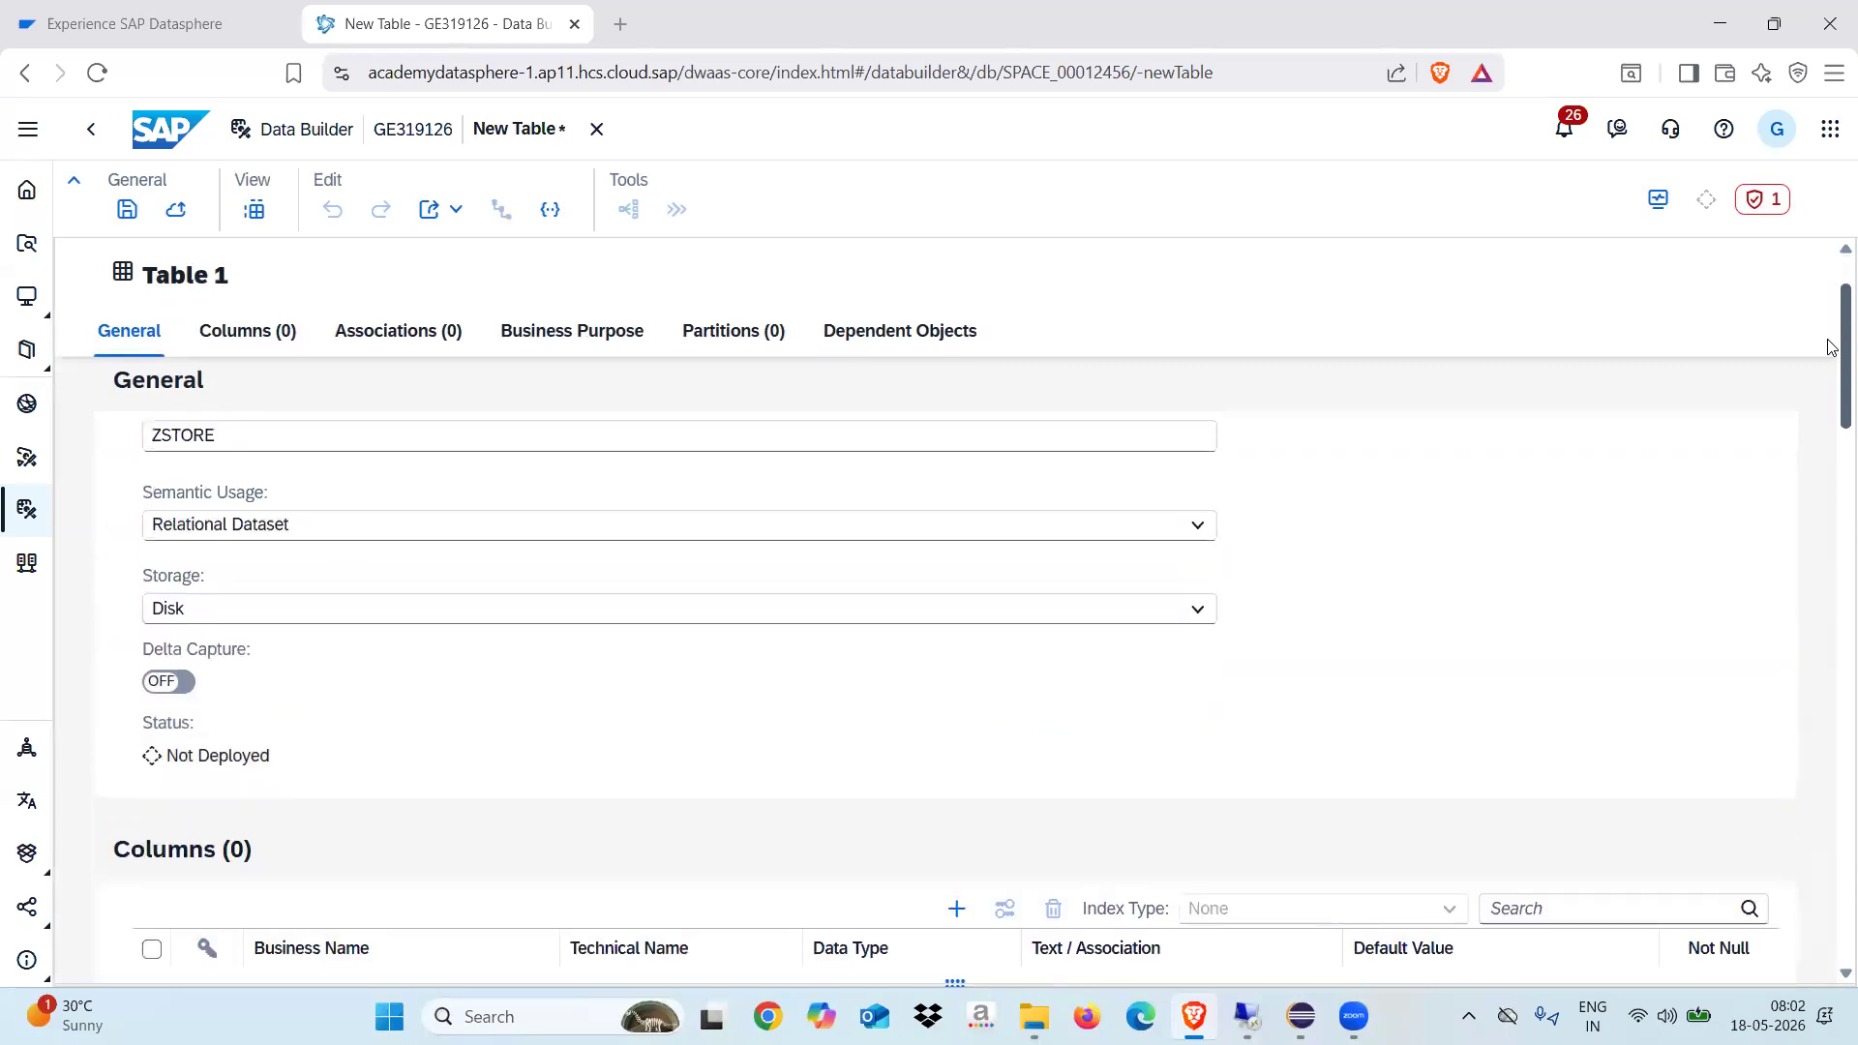
left_click(697, 601)
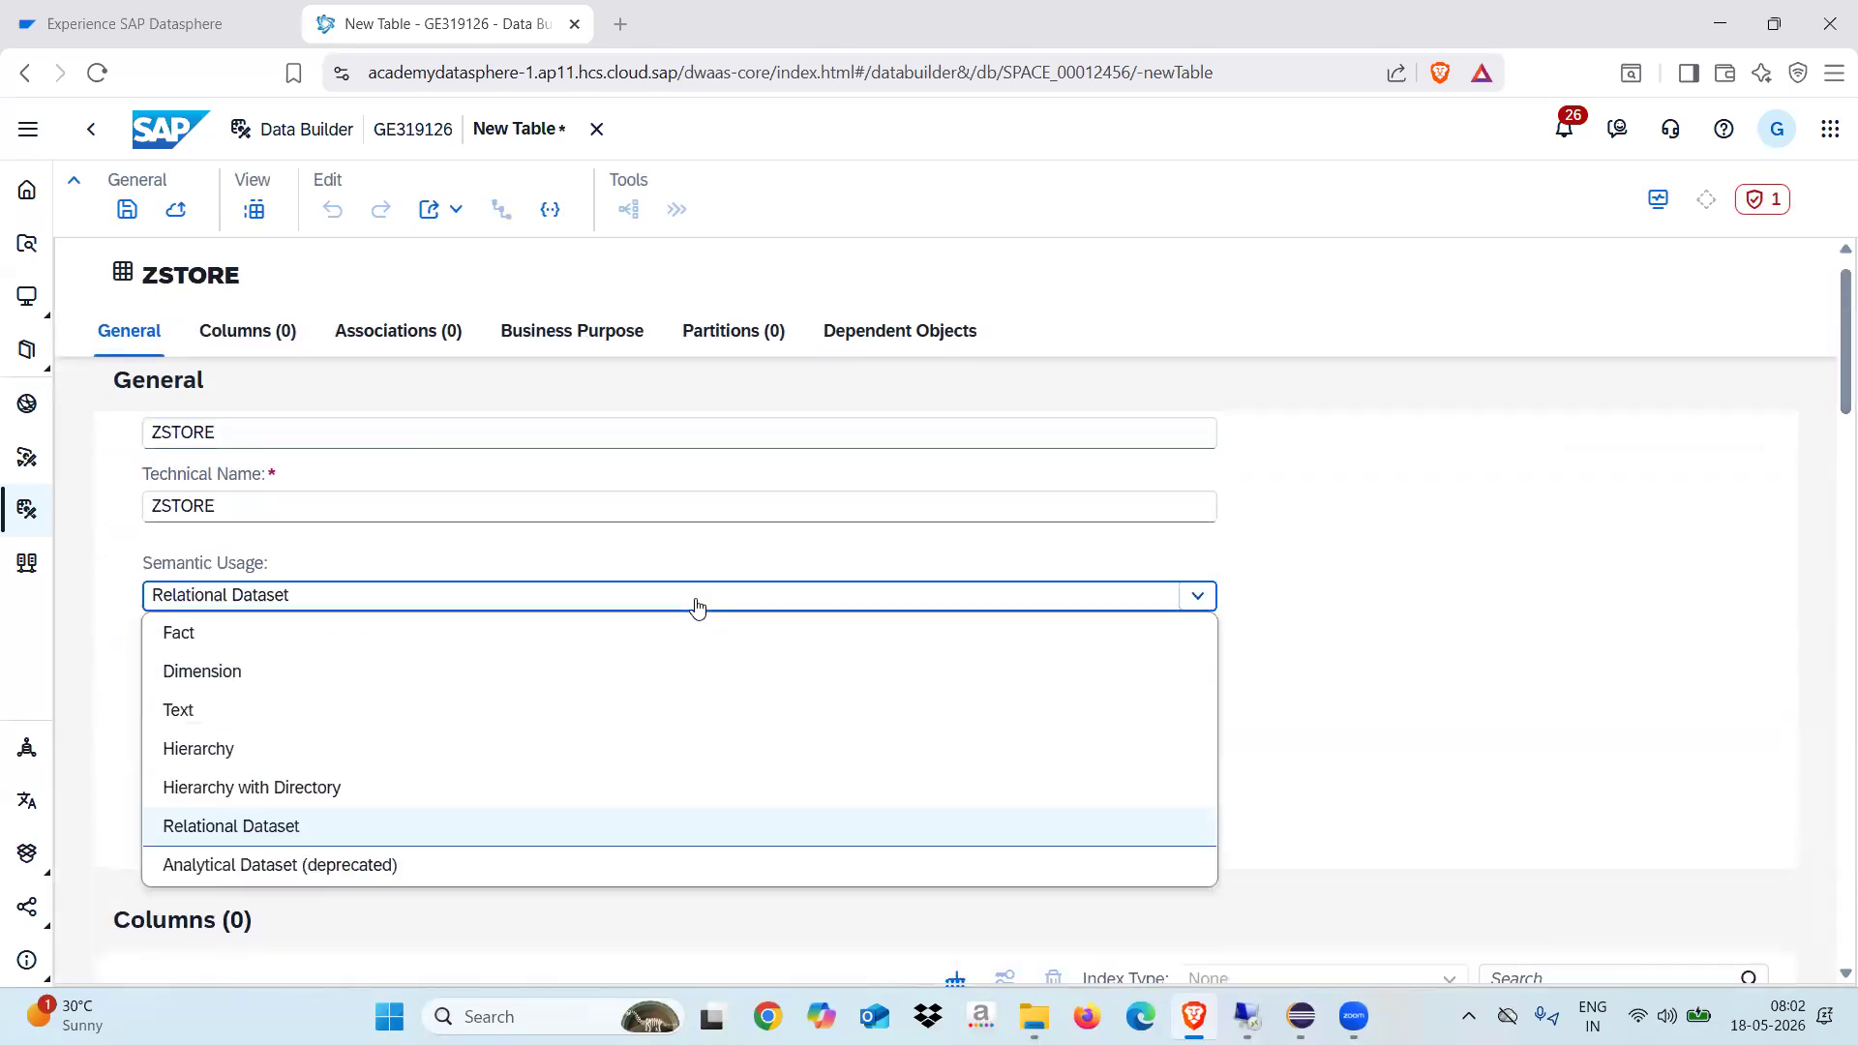
left_click(207, 672)
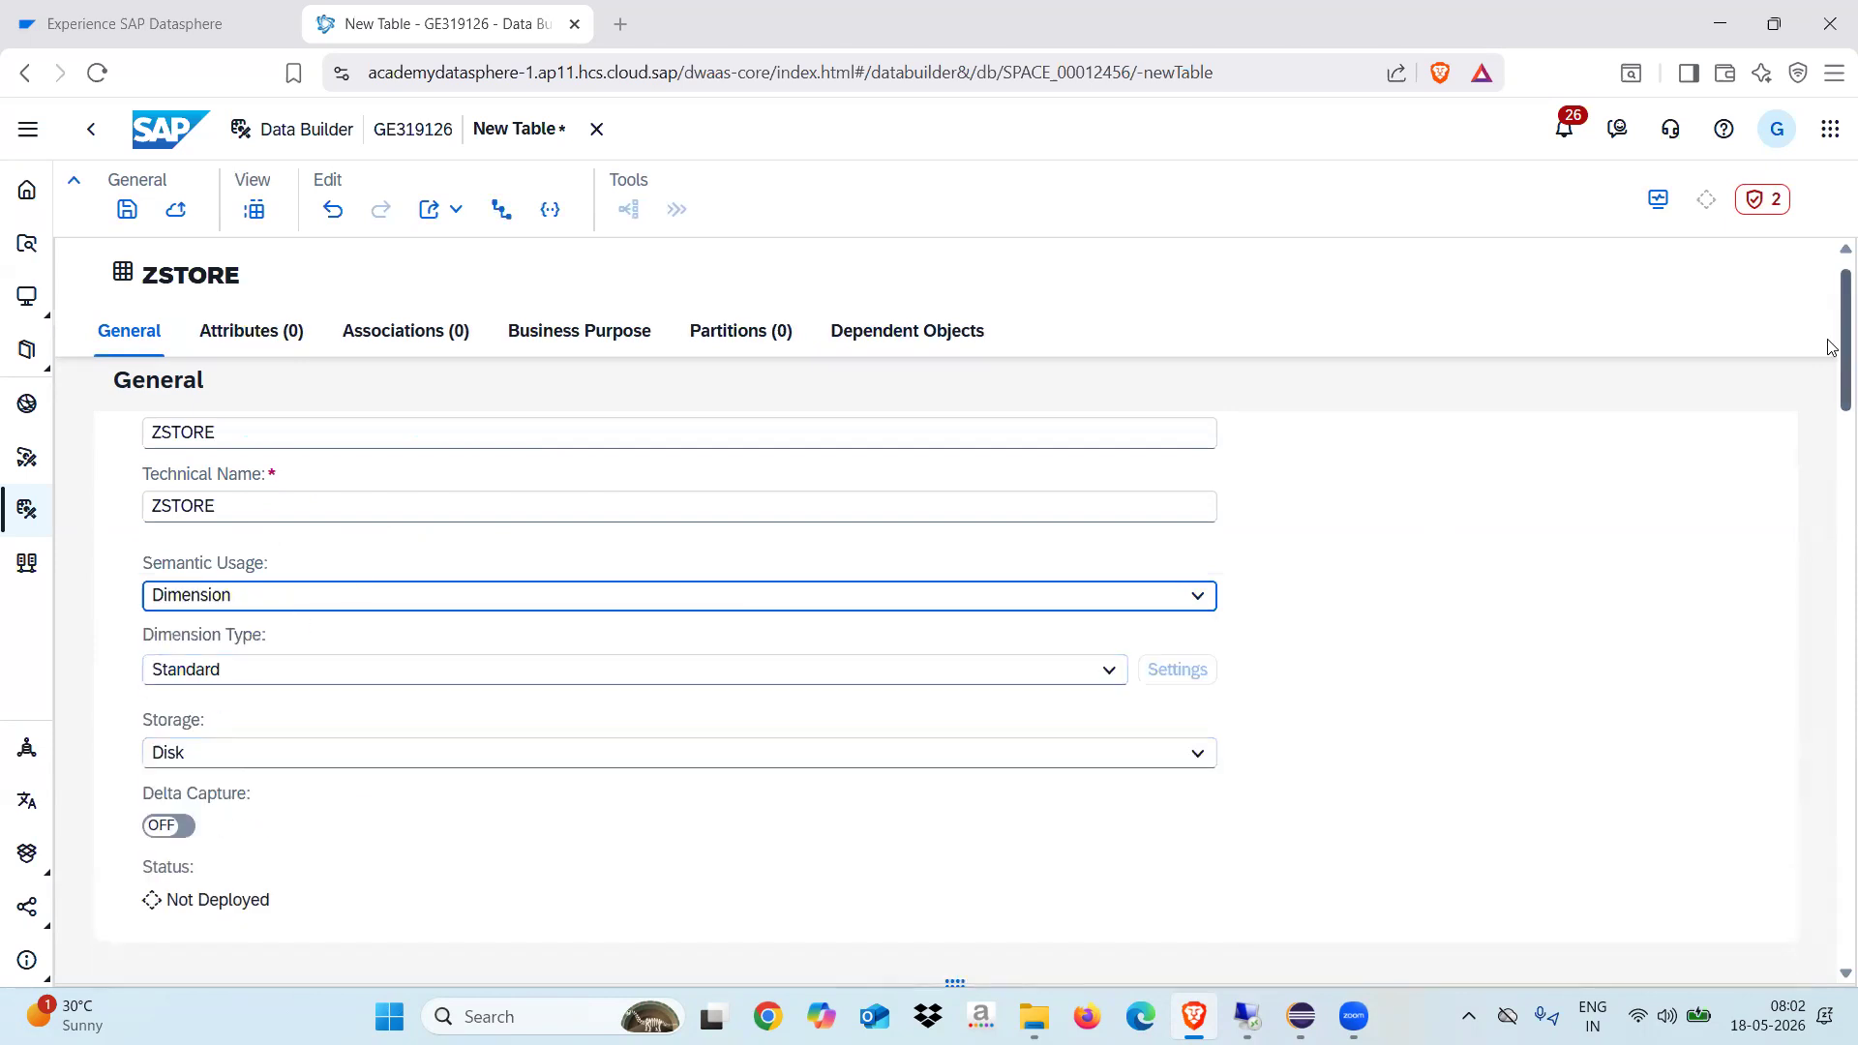
Add six attribute columns to the ZSTORE table.
left_click_drag(1832, 347, 1831, 442)
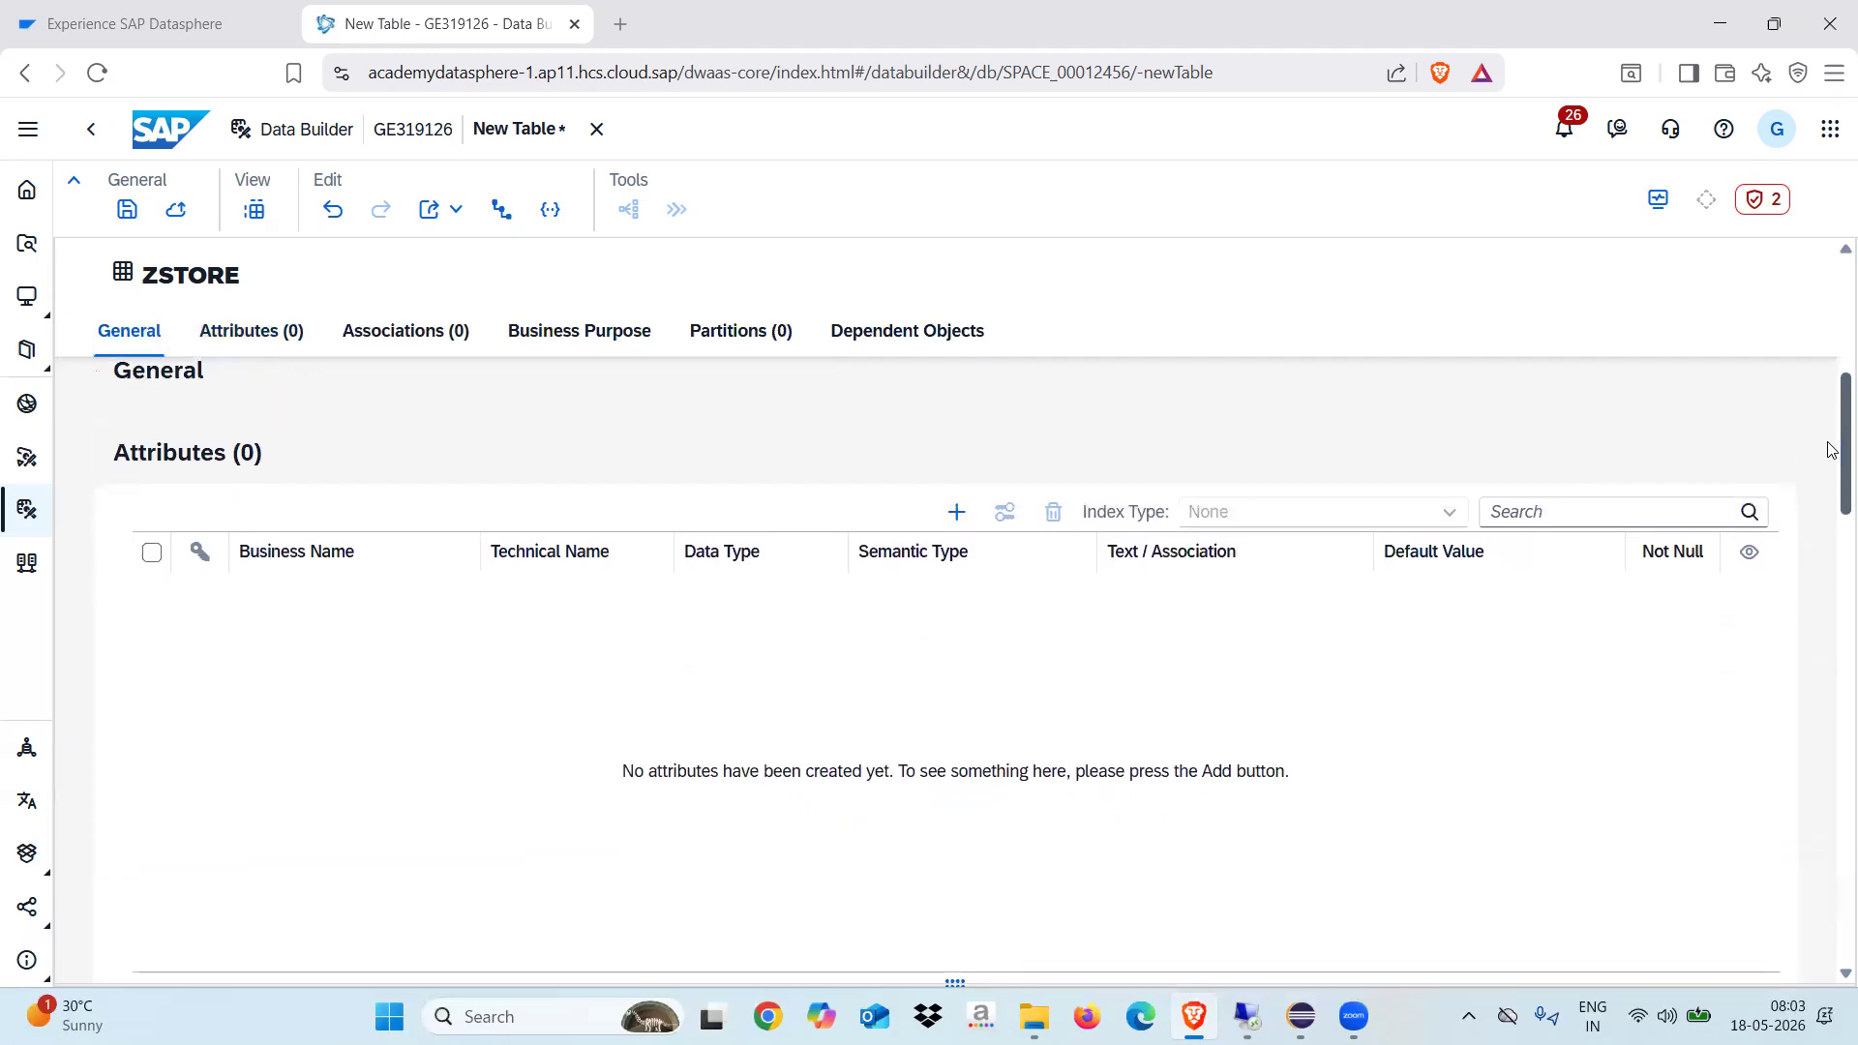
left_click(957, 513)
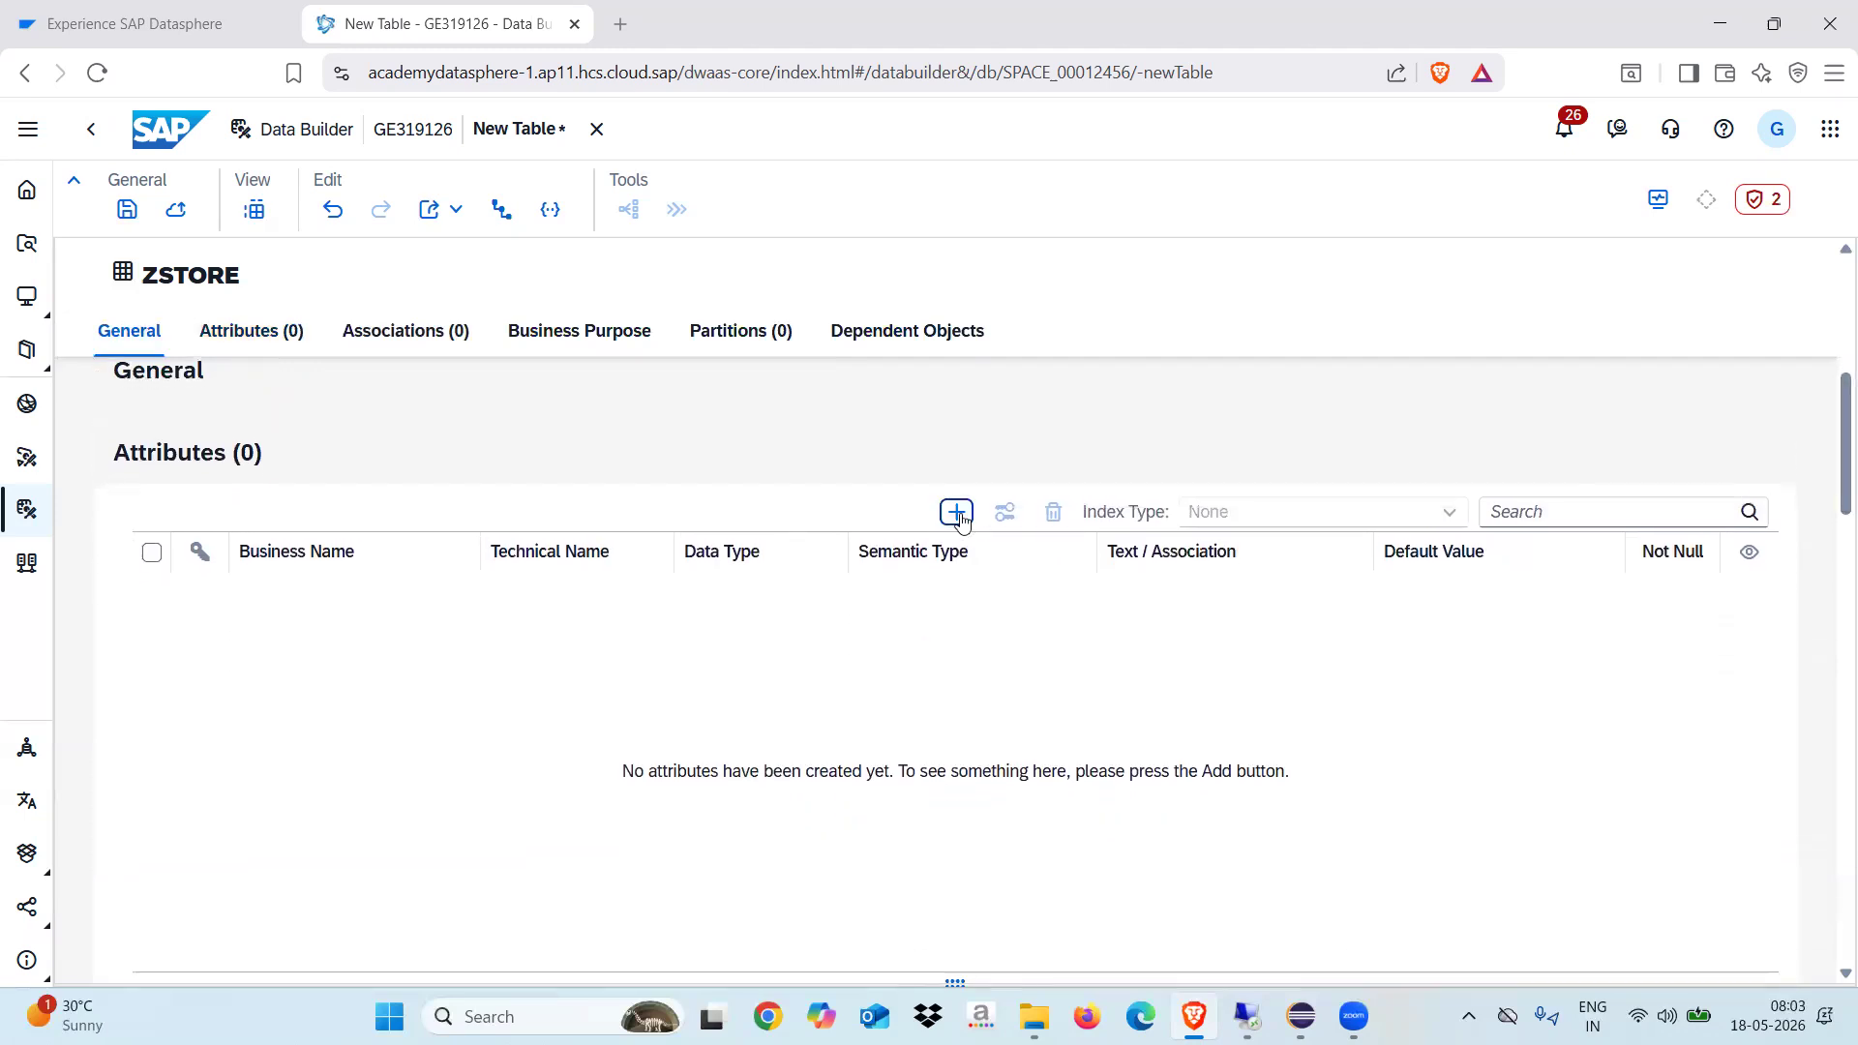
left_click(957, 512)
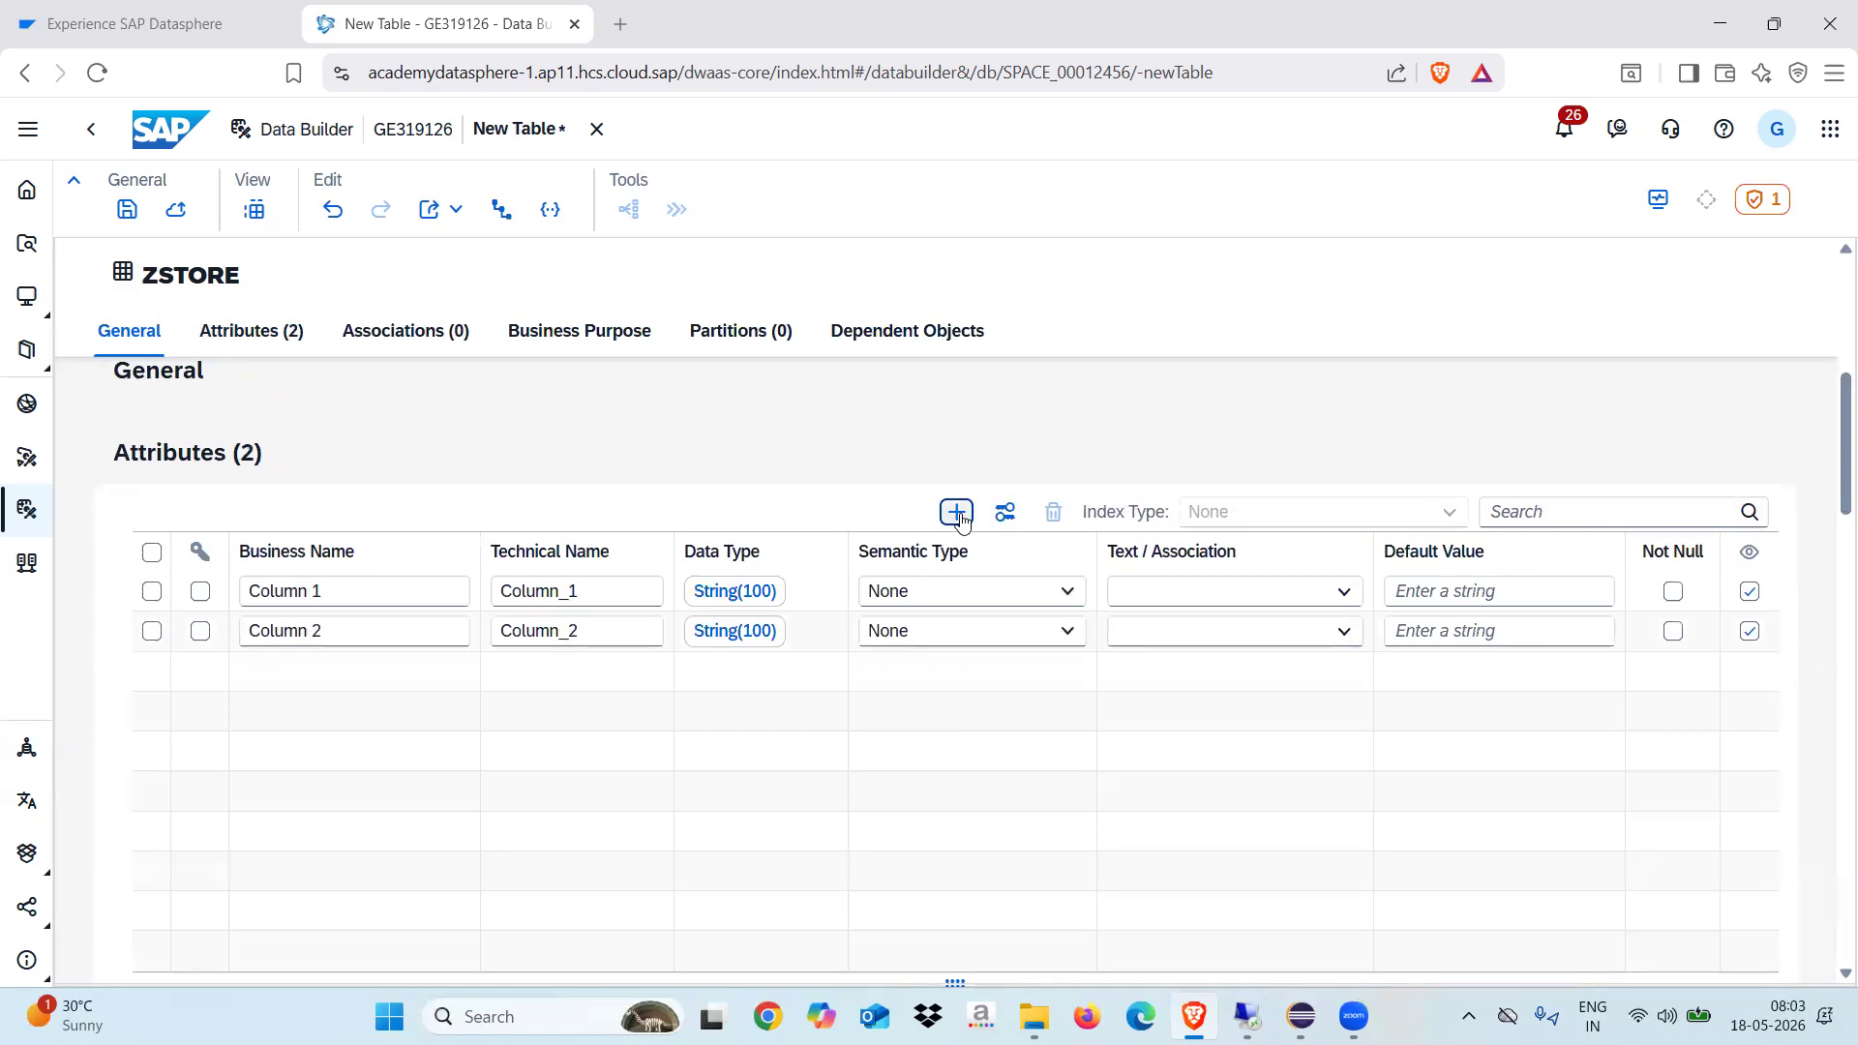
left_click(957, 513)
left_click(958, 514)
left_click(958, 514)
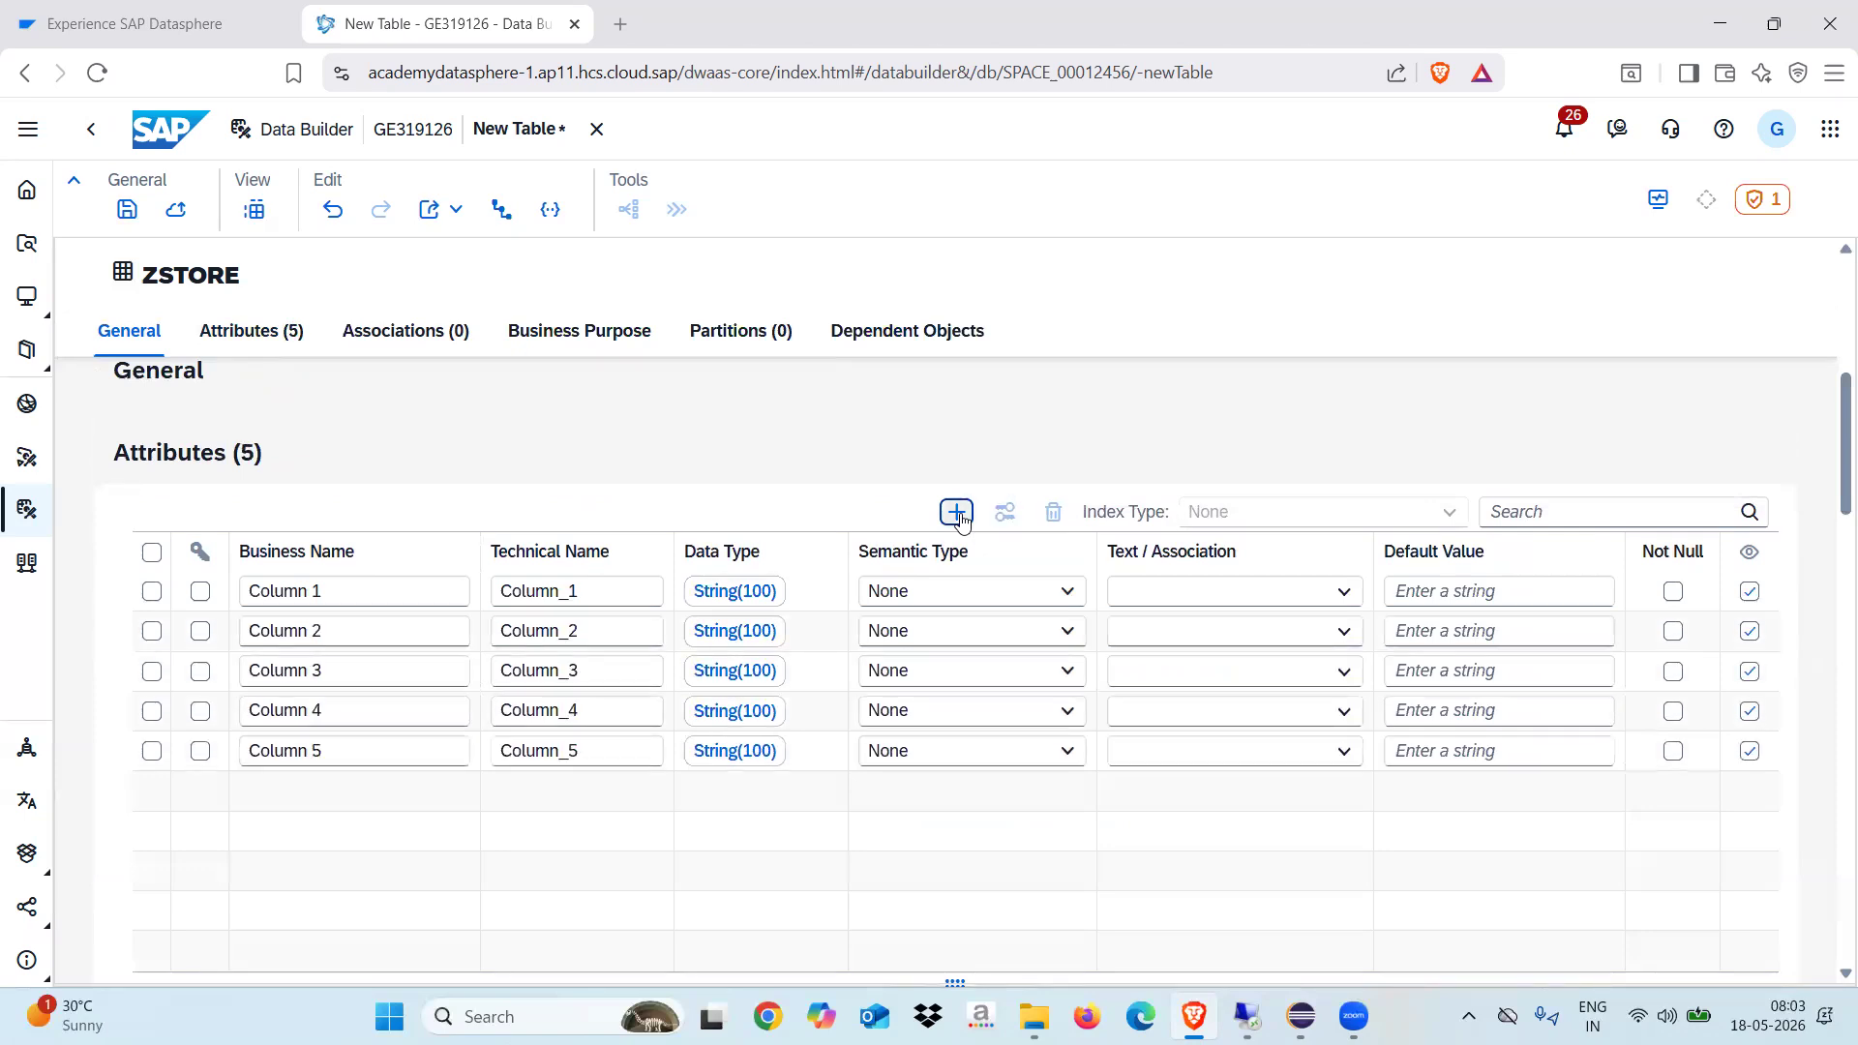
left_click(958, 514)
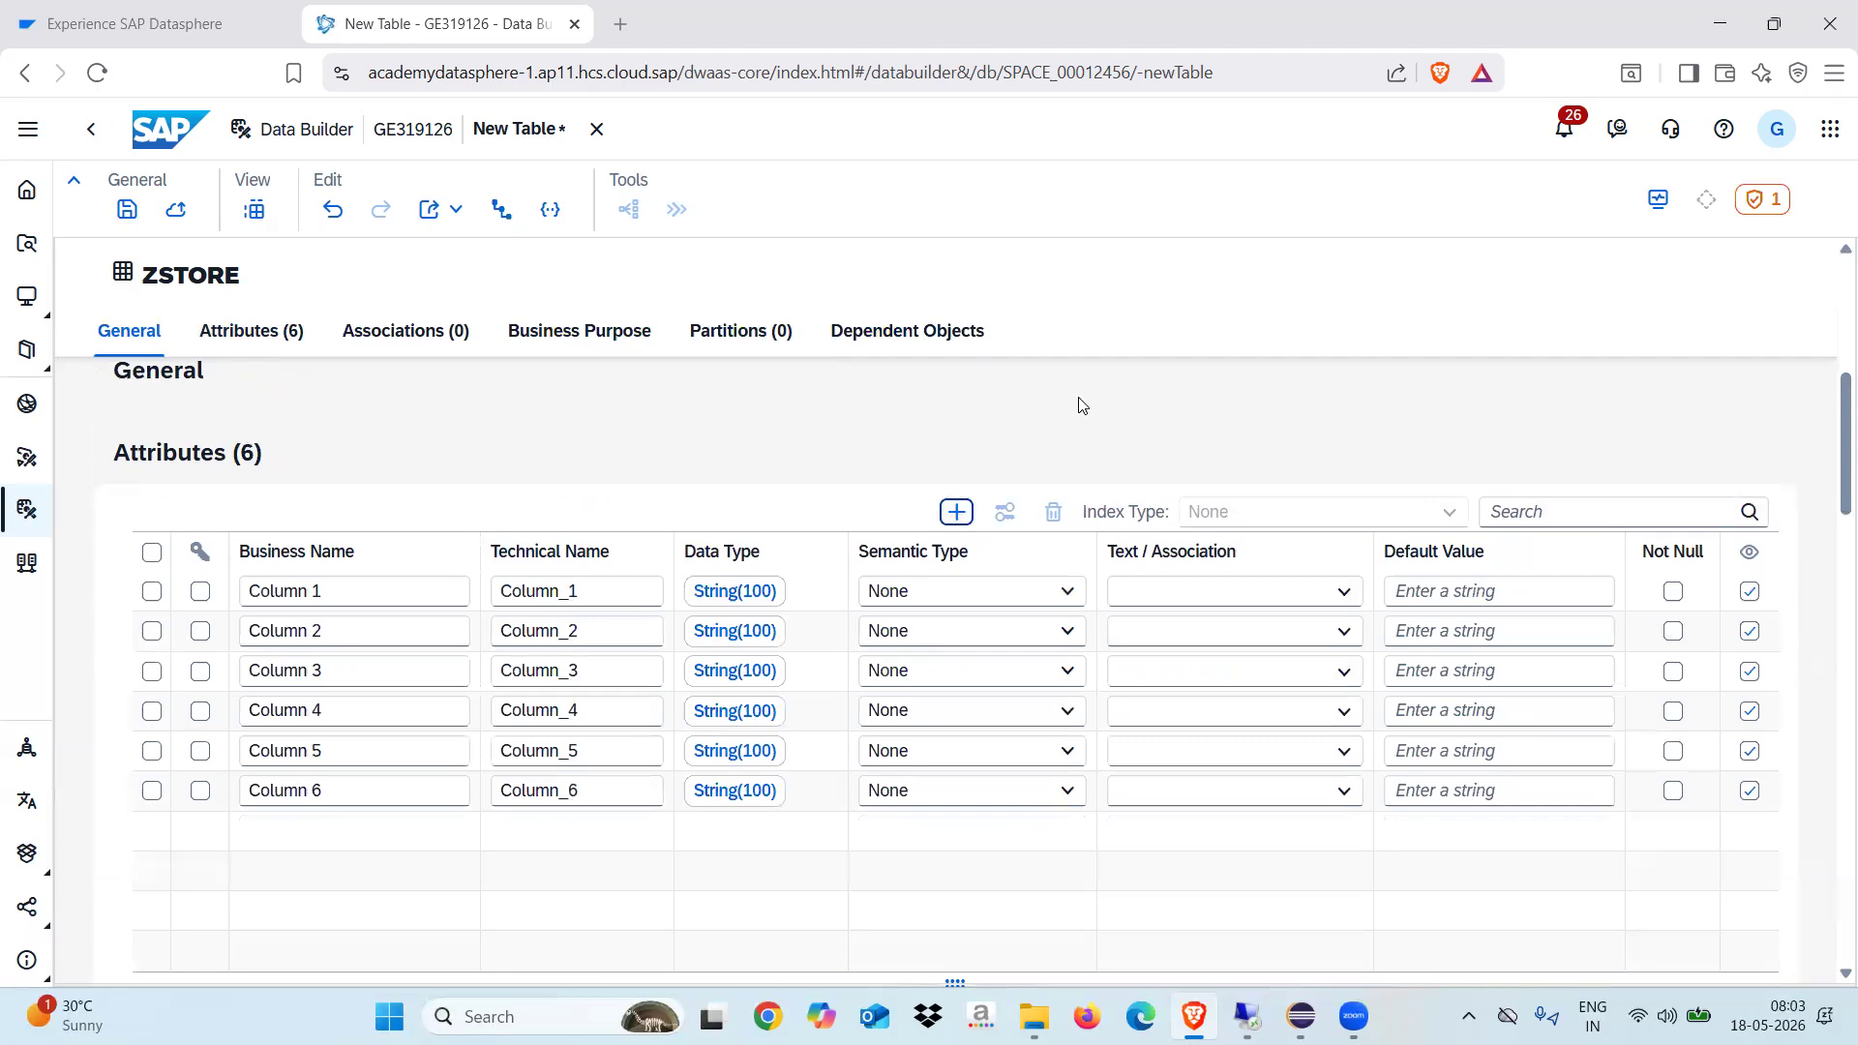
Open the Dimension Store file from the DA180_Resources folder in Excel, dismiss the OneDrive offer and check its column headers.
key("super+d")
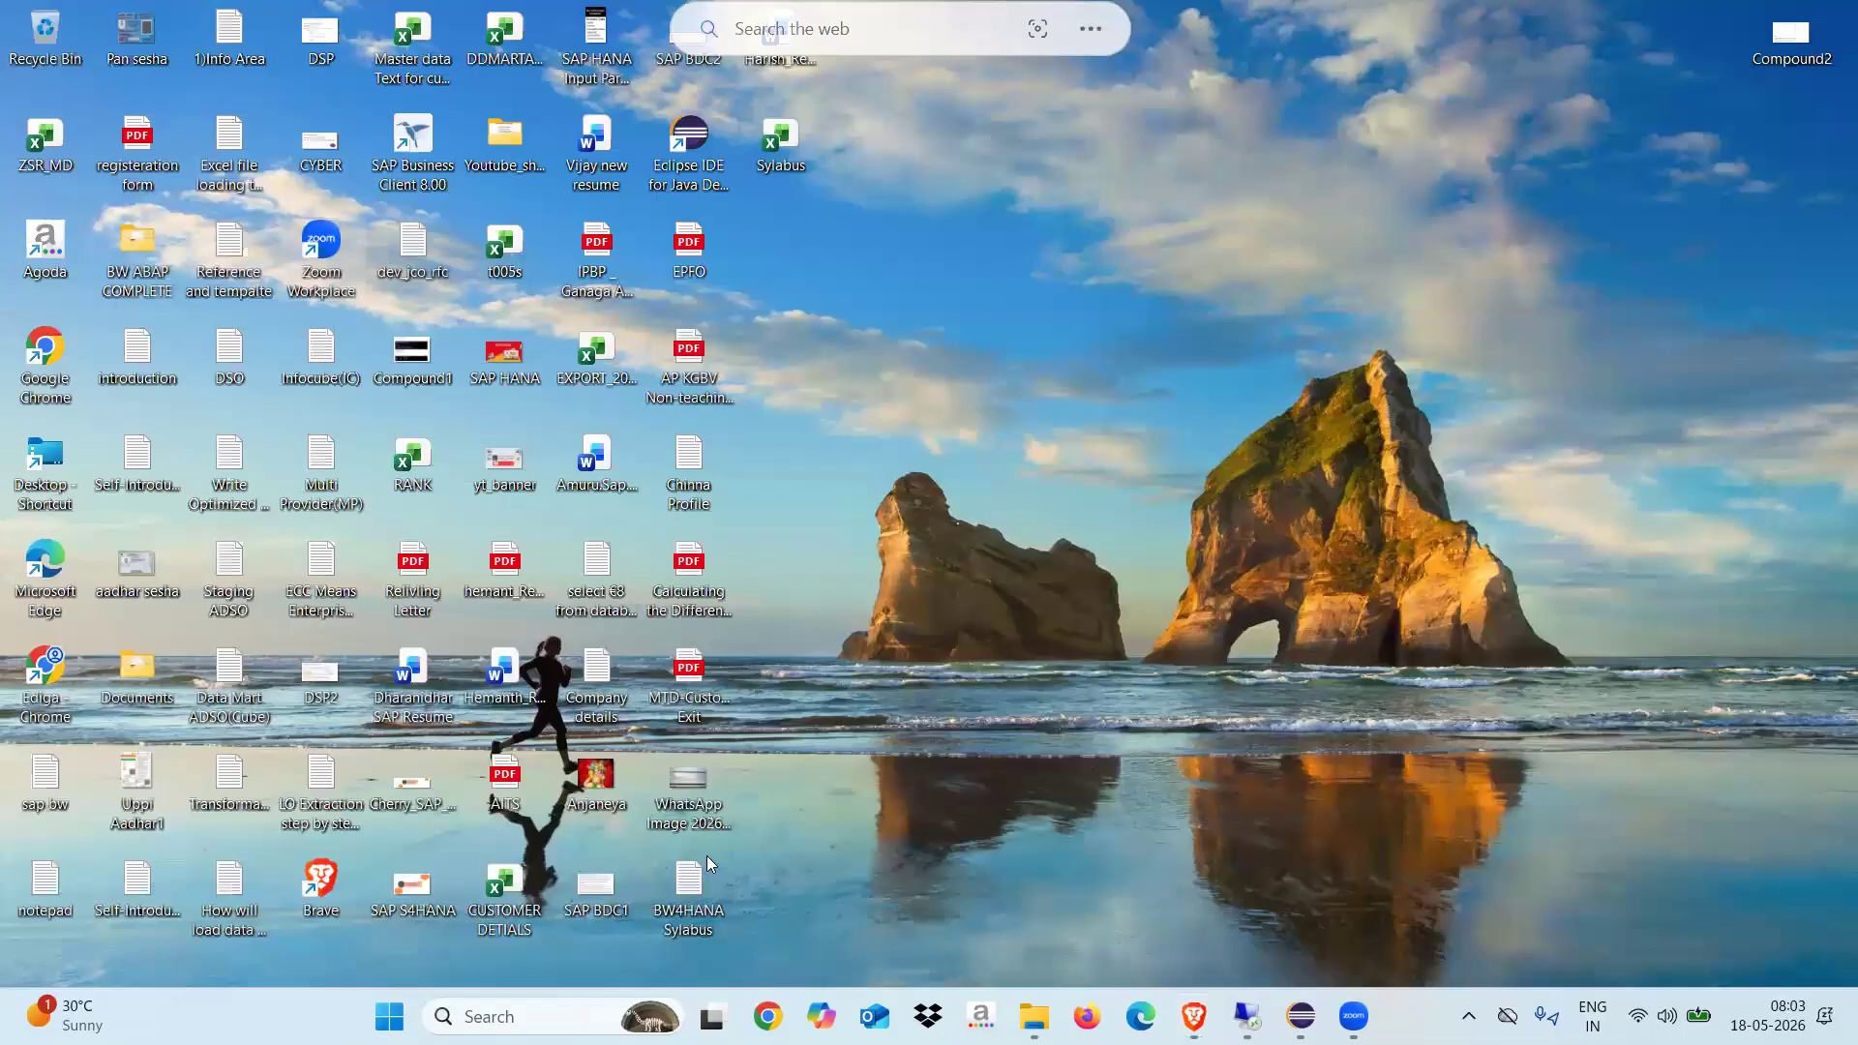
mouse_move(1033, 1016)
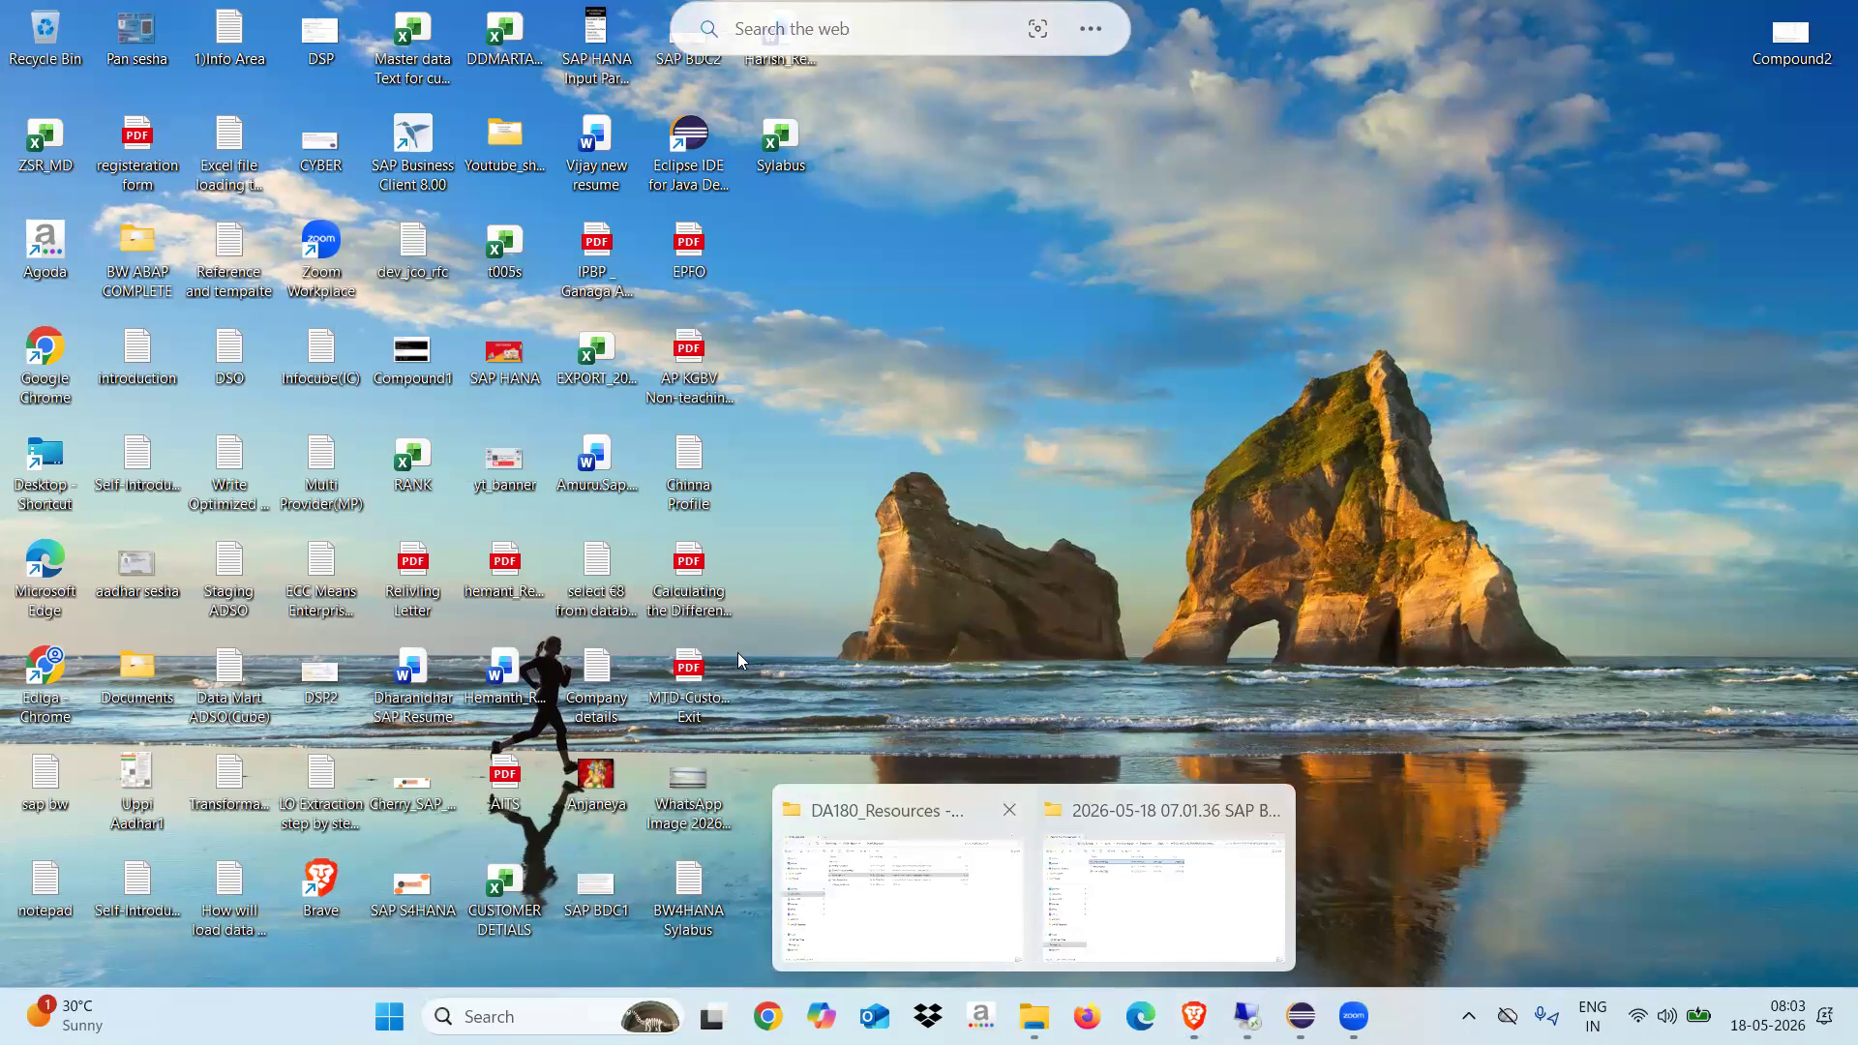
left_click(1013, 882)
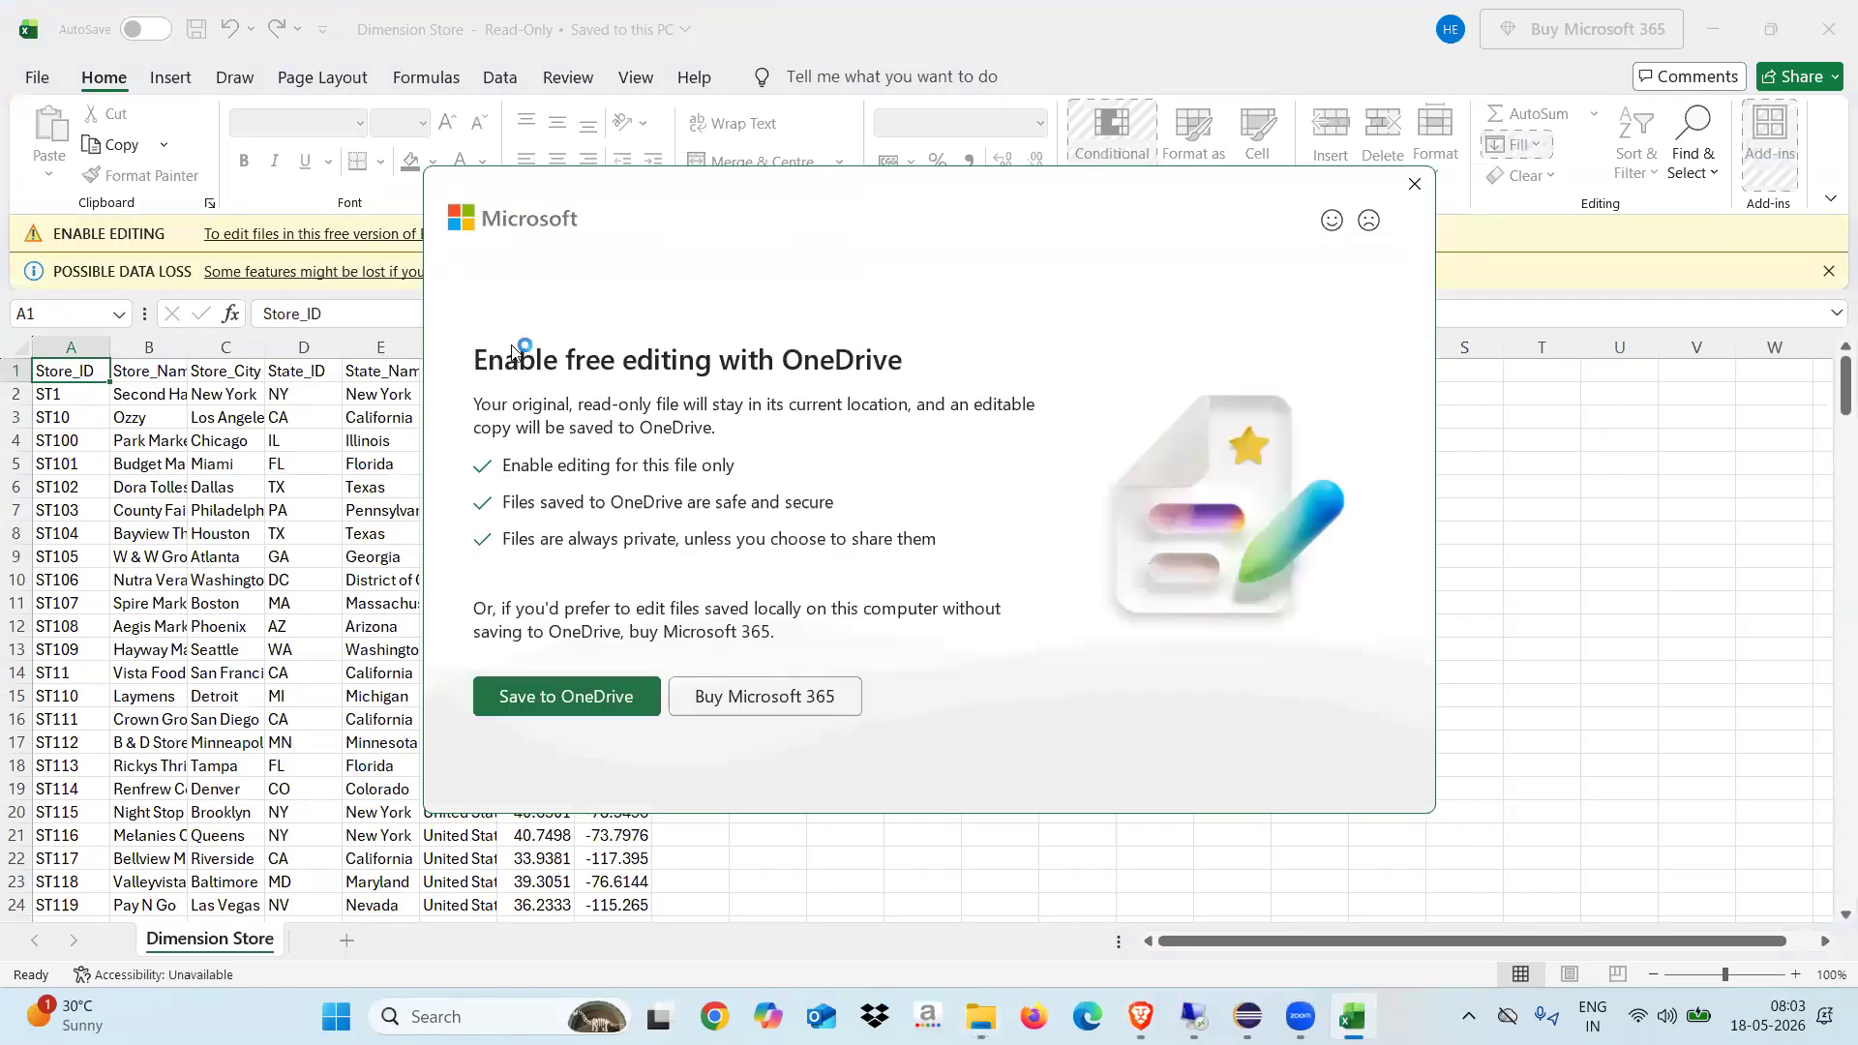
left_click(1415, 187)
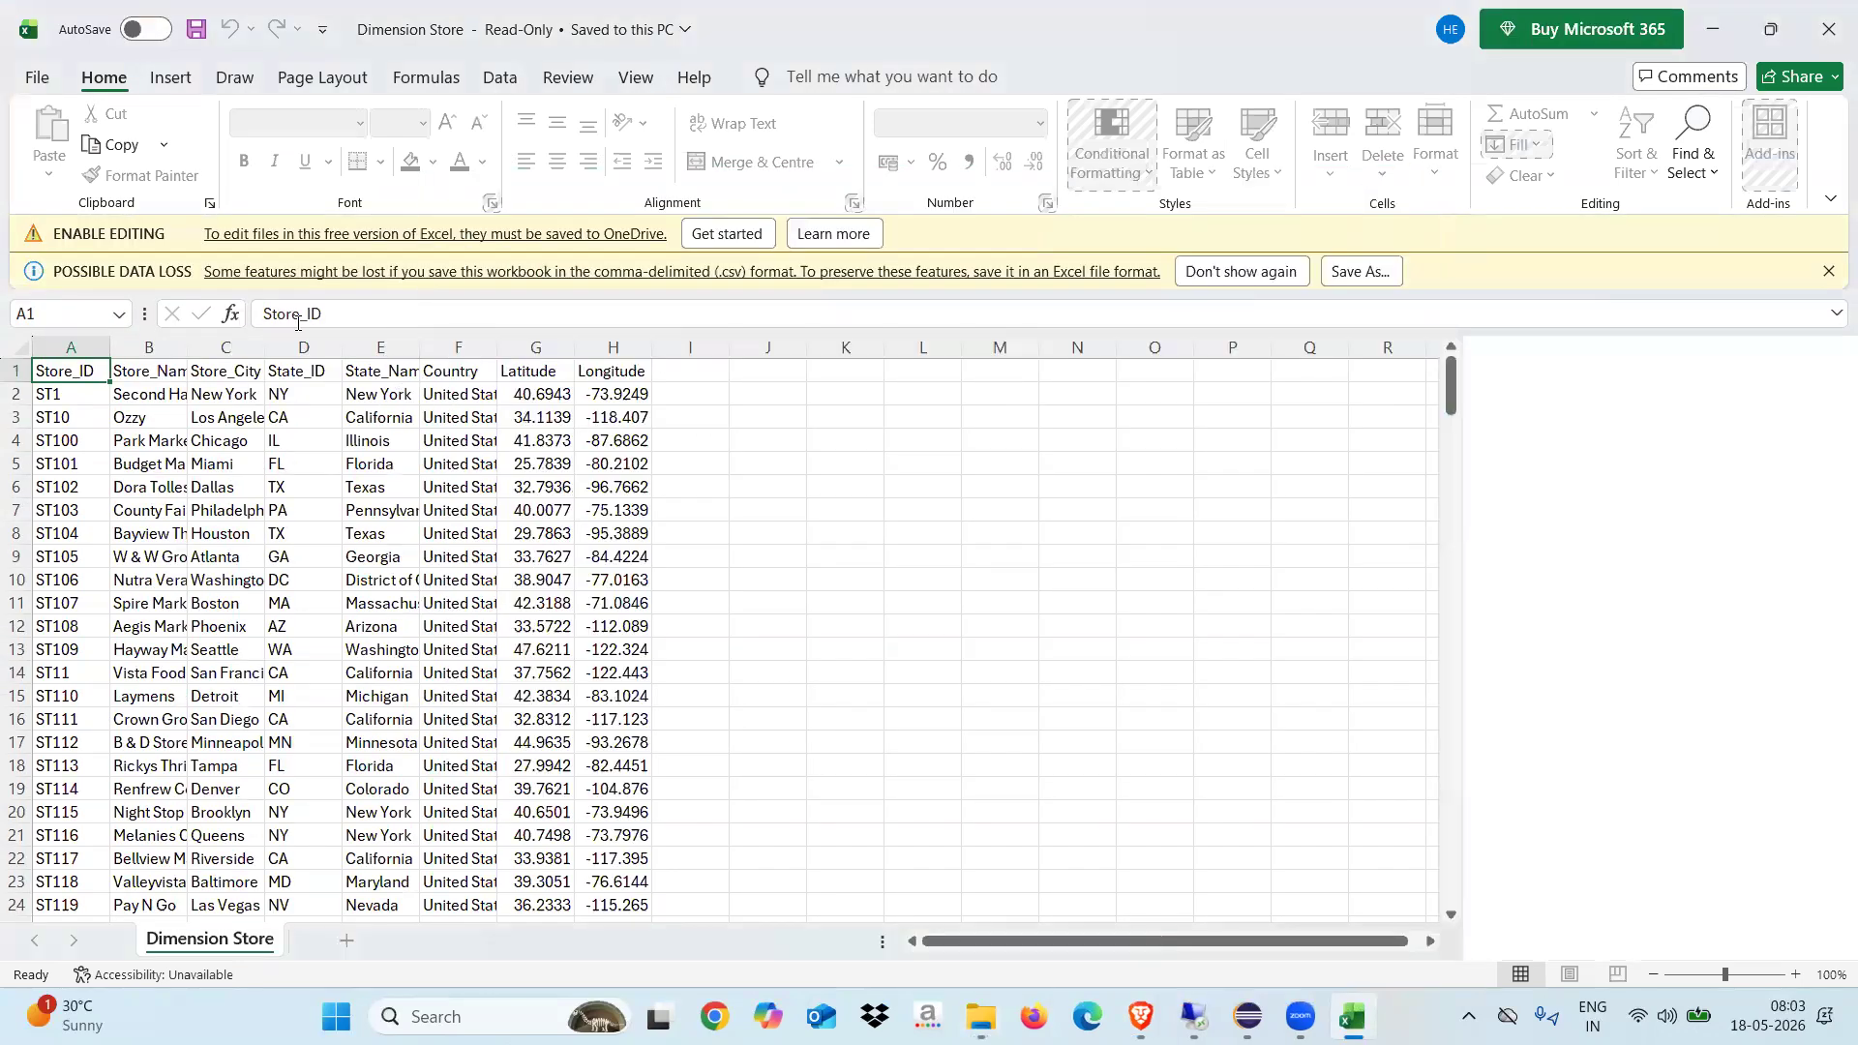
left_click(315, 373)
left_click(365, 375)
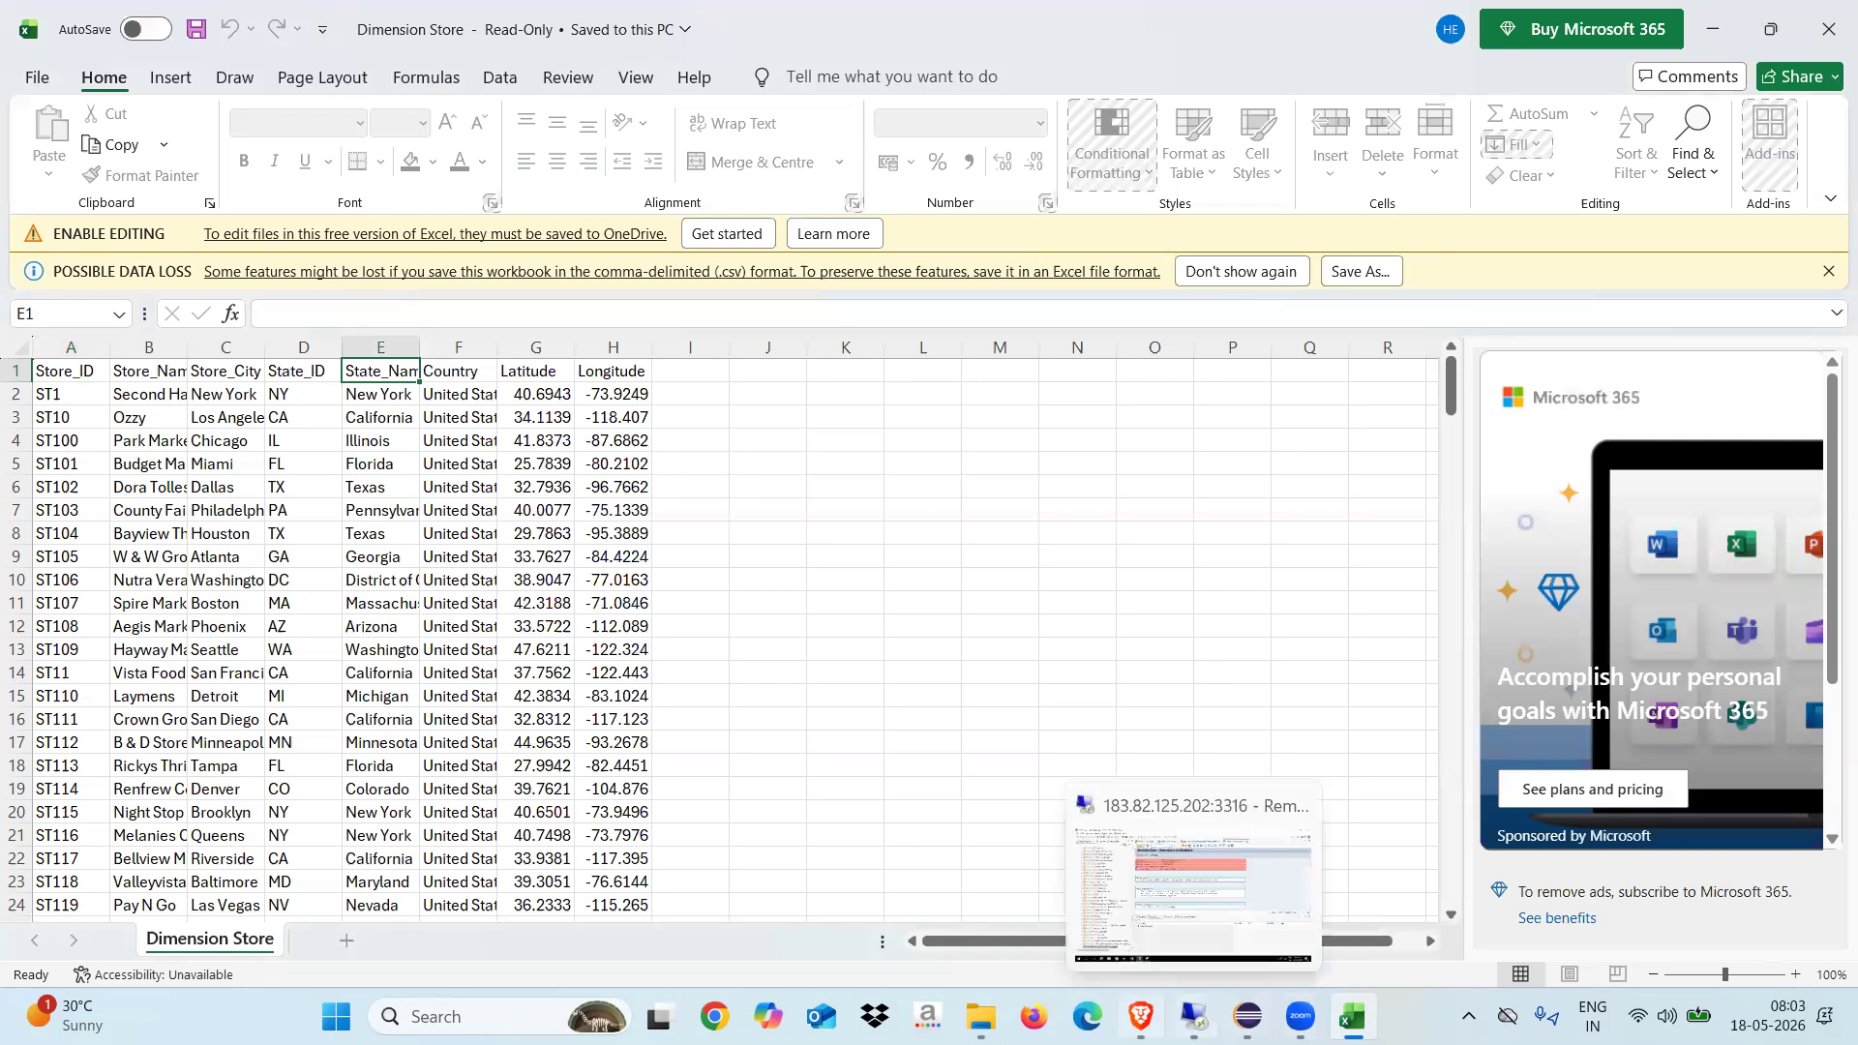
Switch back to SAP Datasphere and set the first attribute column's business name to STORE ID.
left_click(1140, 1016)
left_click(324, 592)
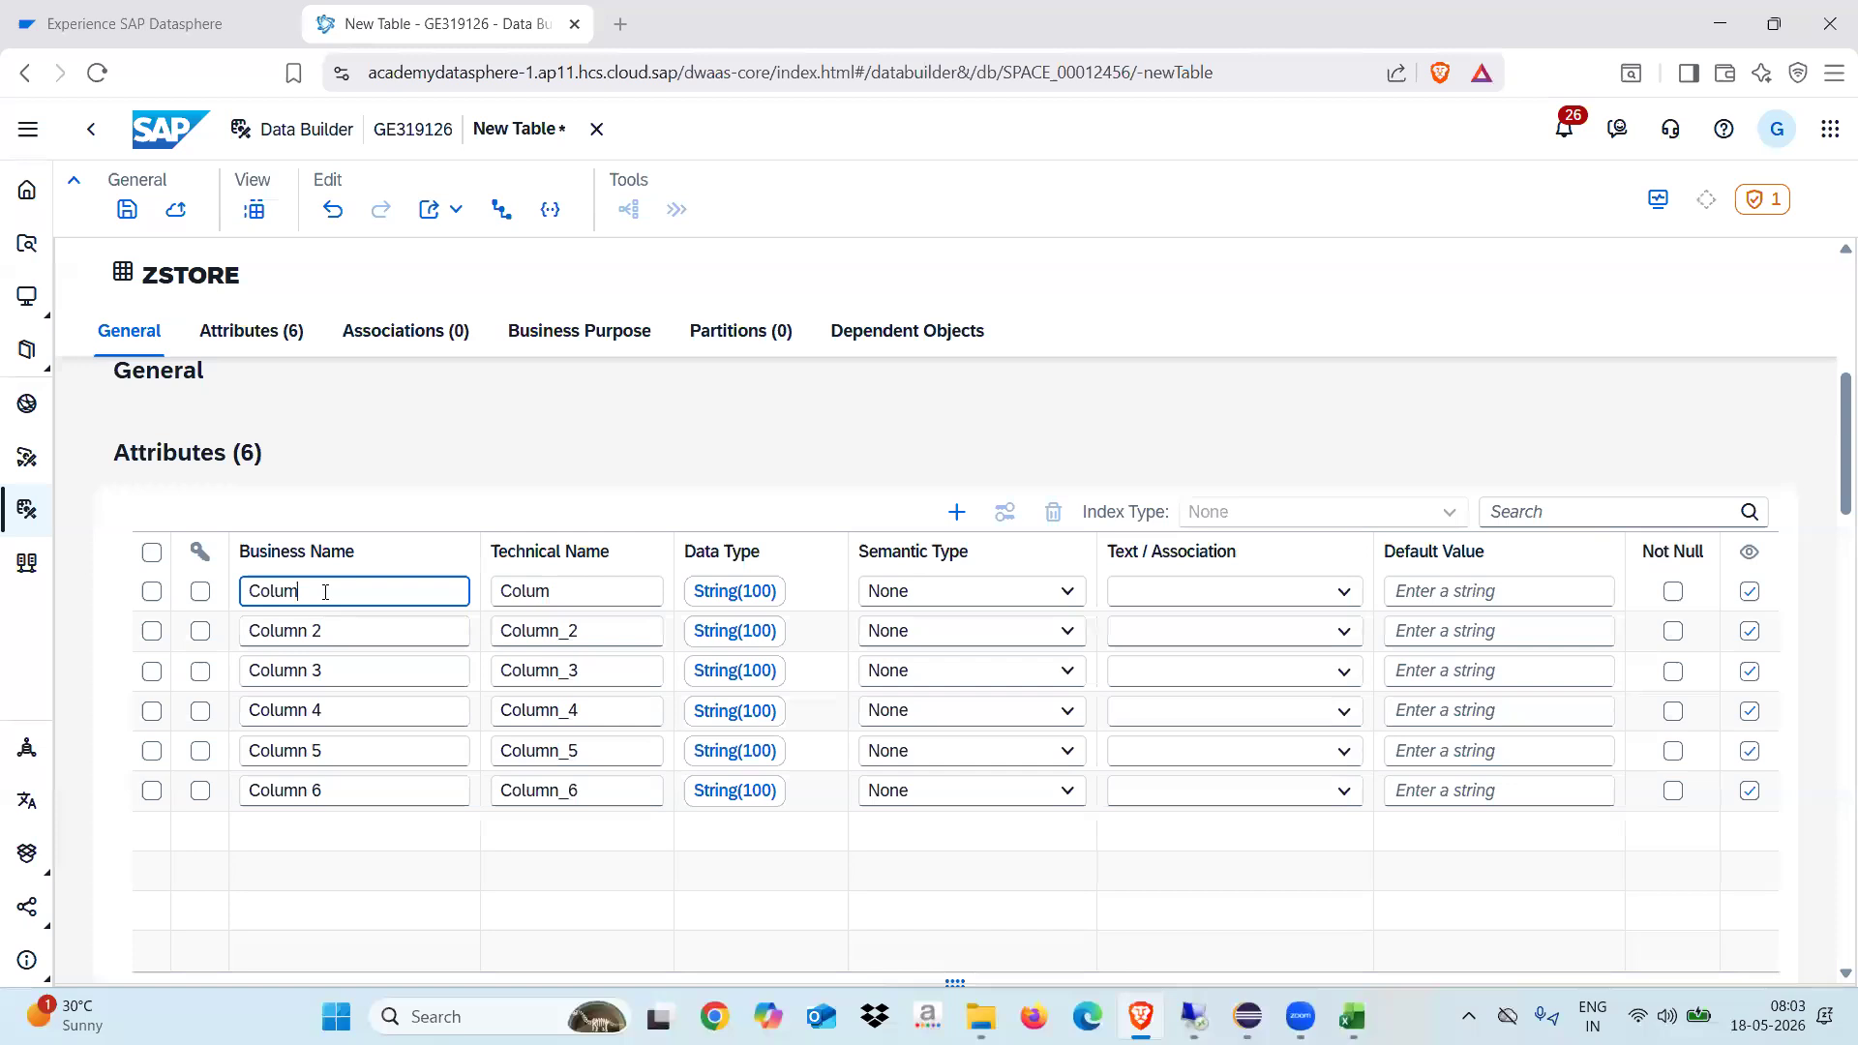
key("BackSpace")
key("BackSpace")
key("BackSpace")
key("BackSpace")
key("BackSpace")
type("STORE")
type("ID")
left_click_drag(596, 591, 482, 593)
left_click(352, 594)
Rename the second attribute column as STORE NAME, checking the header in the Dimension Store workbook.
left_click(339, 633)
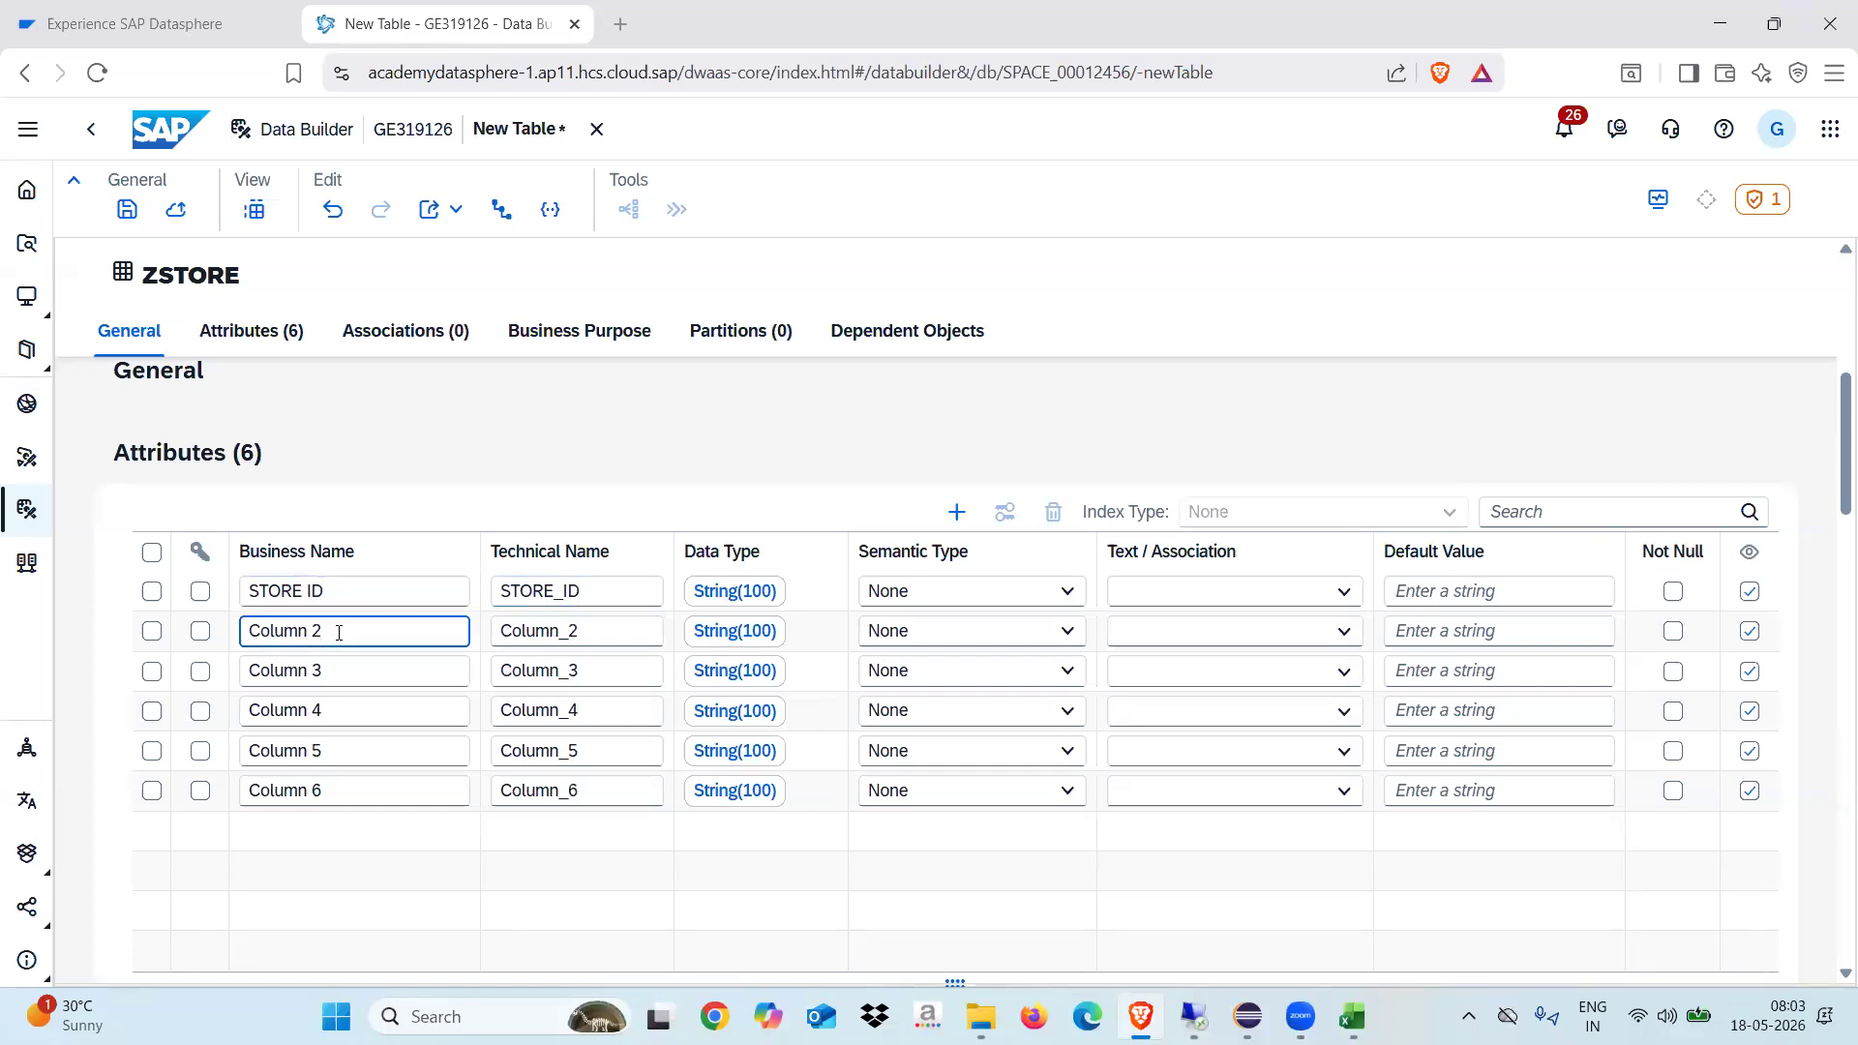
key("alt+Tab")
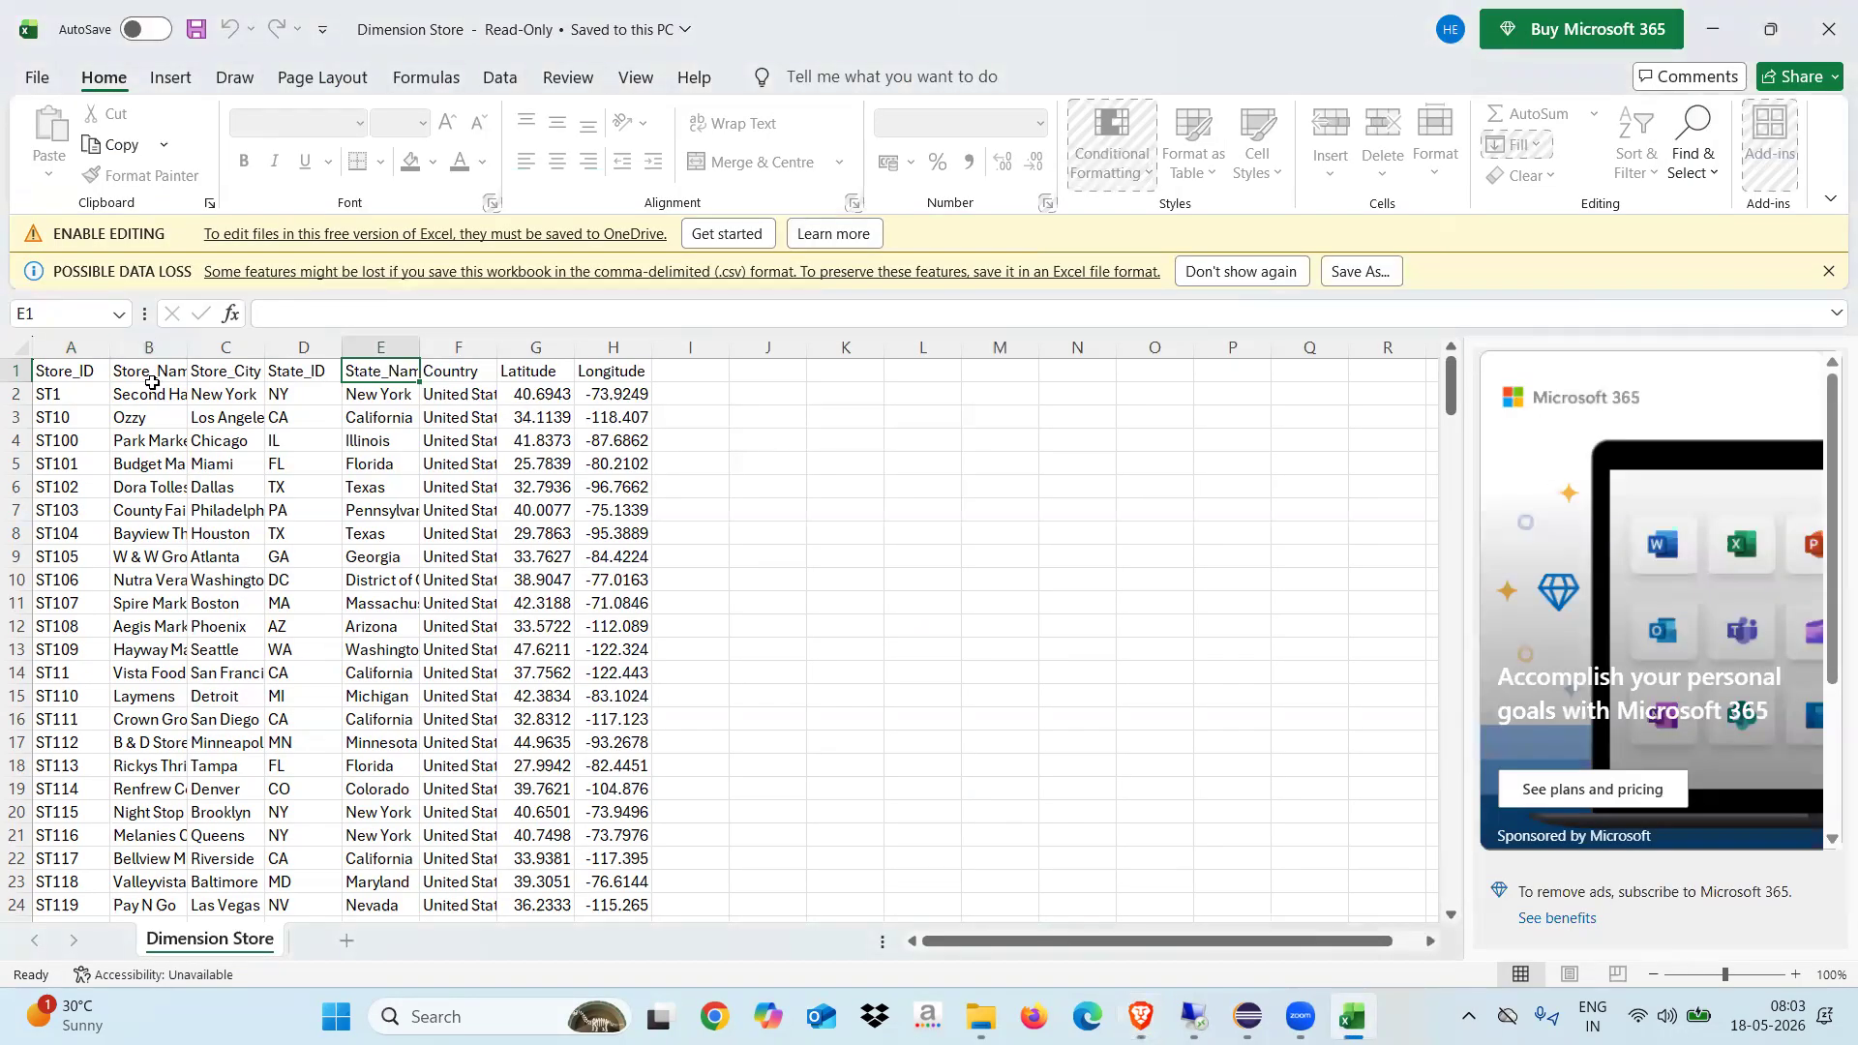
key("alt+Tab")
key("BackSpace")
key("BackSpace")
key("BackSpace")
key("BackSpace")
key("BackSpace")
key("BackSpace")
key("BackSpace")
type("STORE NAME")
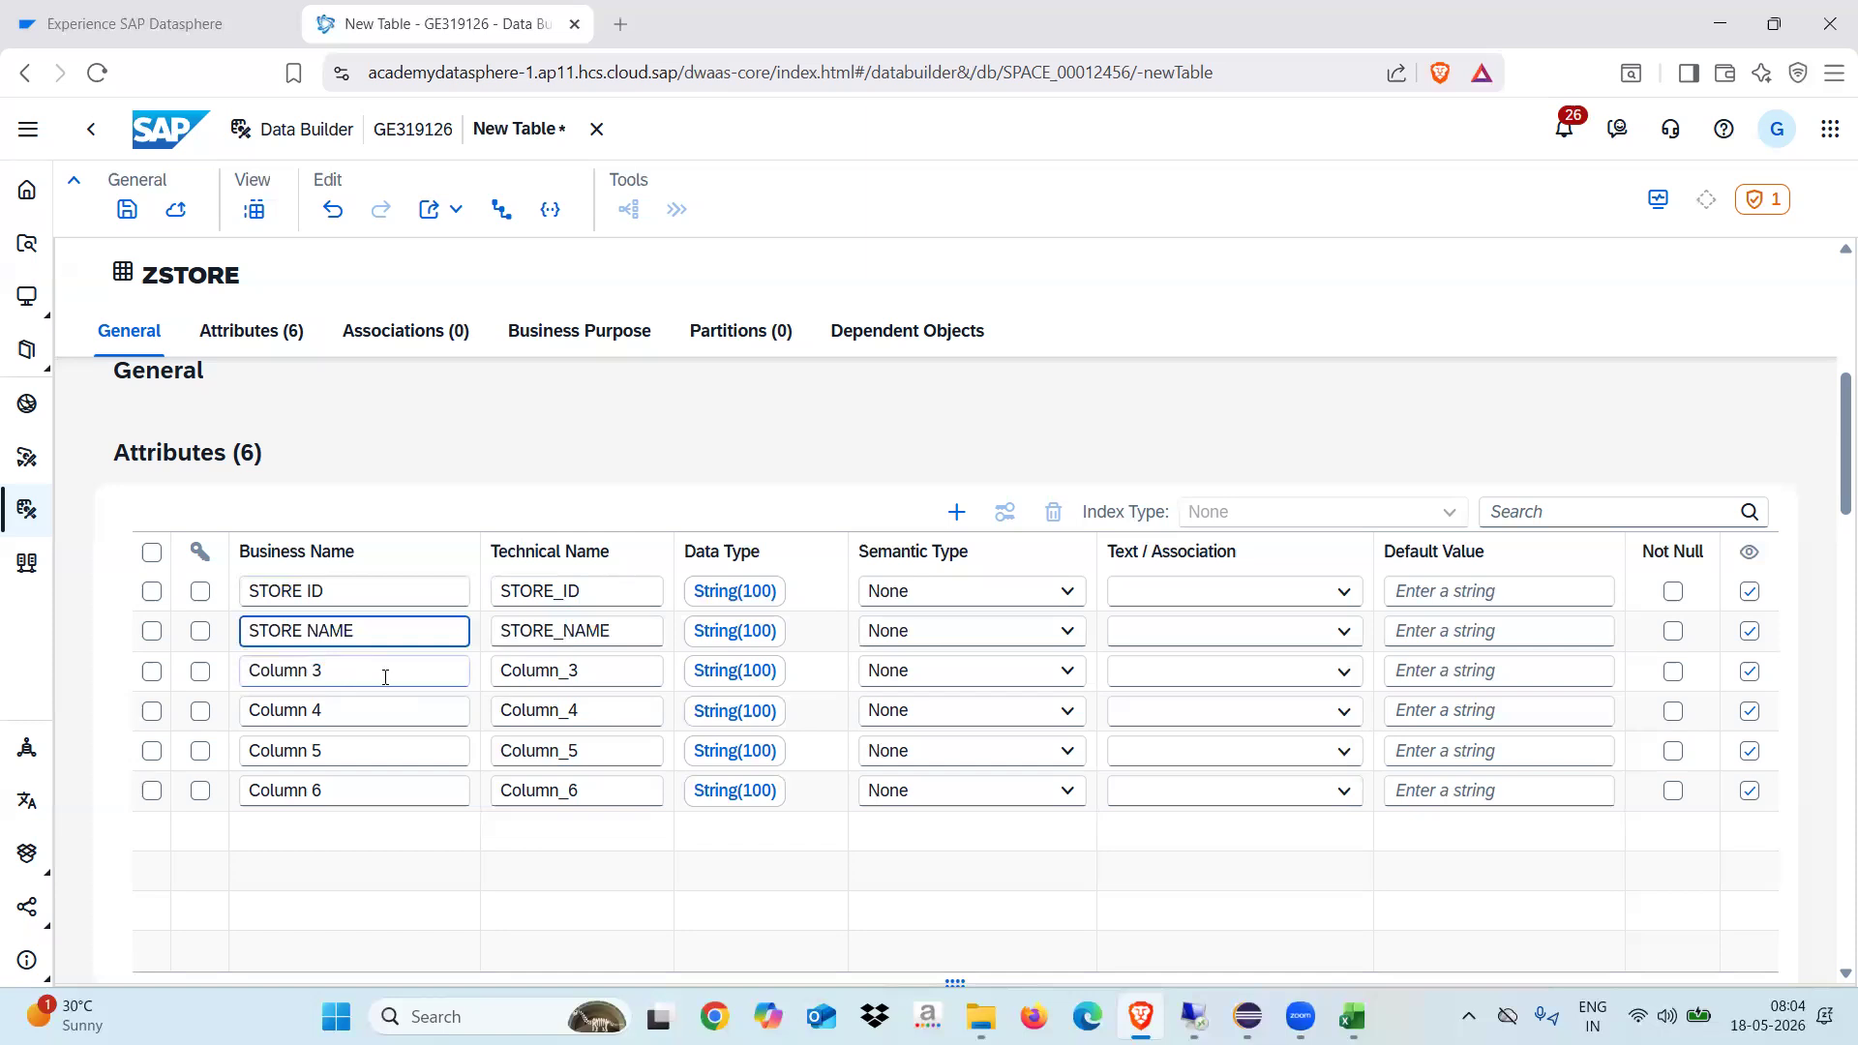
Rename the third attribute column as STORE CITY, following the Dimension Store workbook's header.
left_click(350, 671)
key("alt+Tab")
key("alt+Tab")
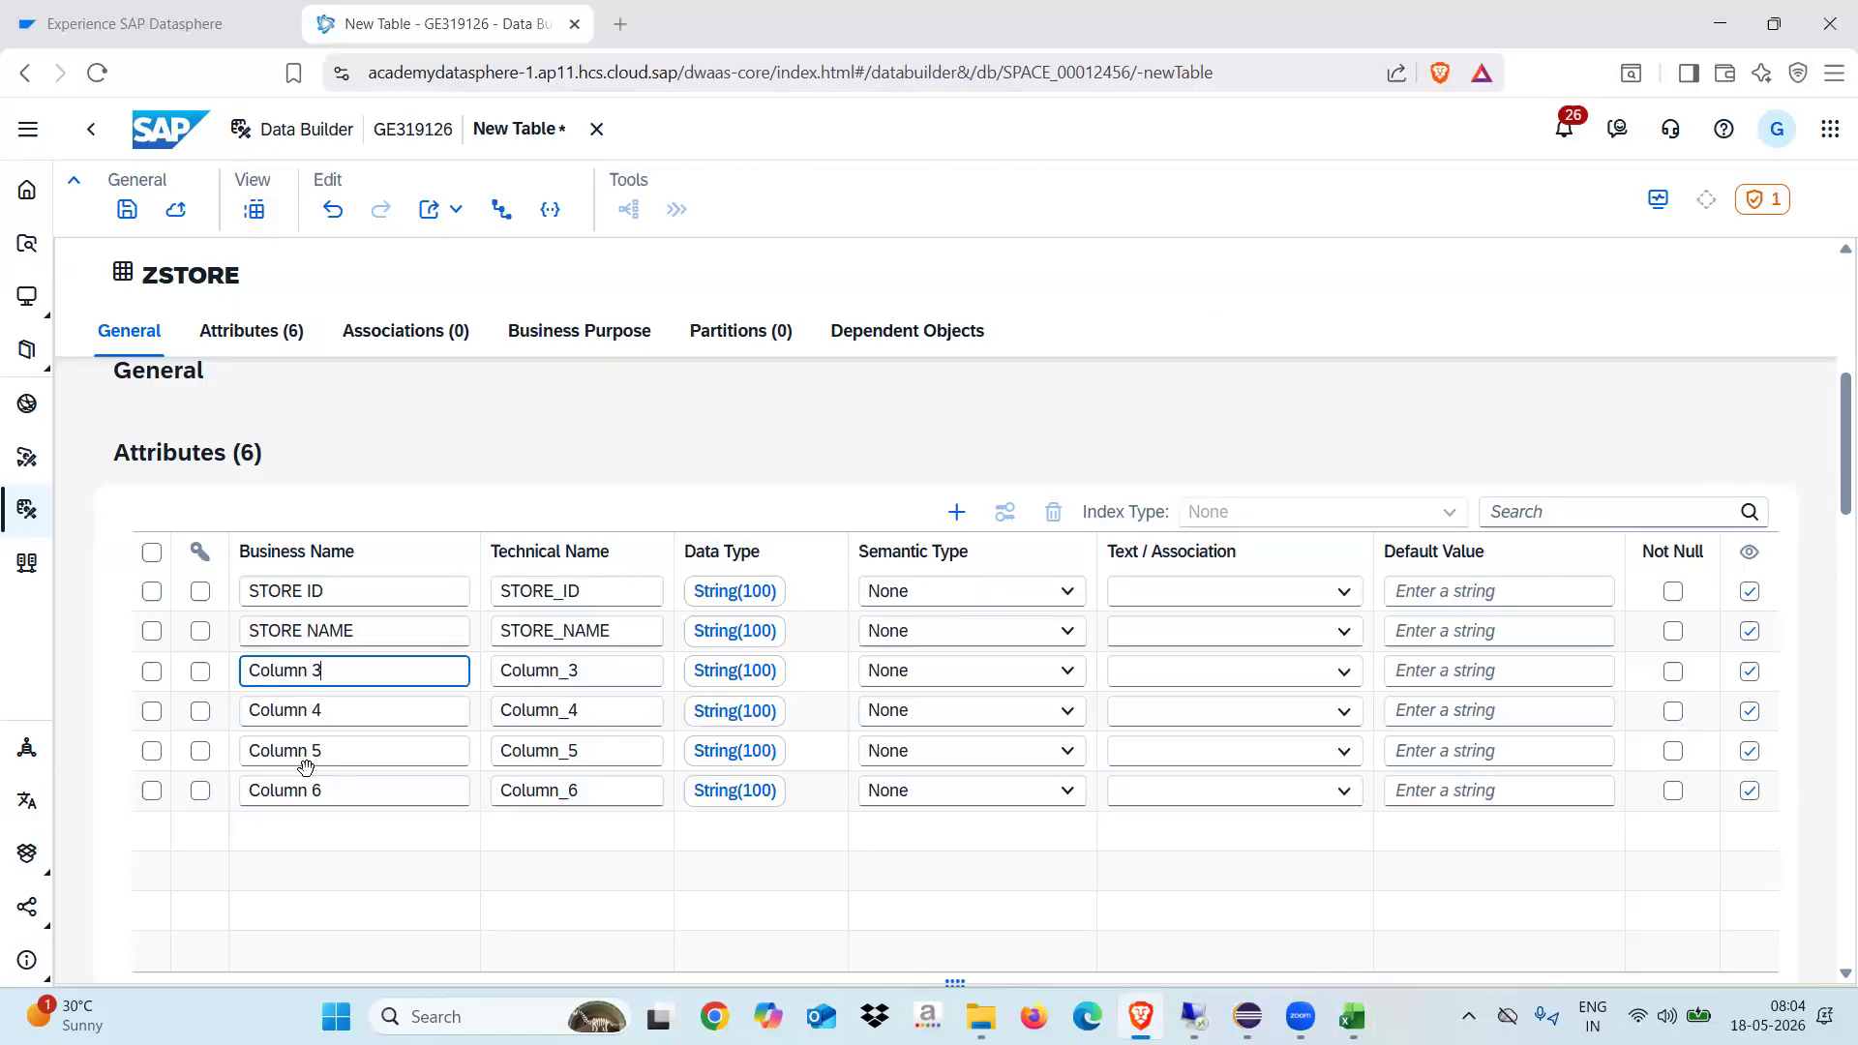
key("BackSpace")
key("BackSpace")
key("BackSpace")
key("BackSpace")
key("BackSpace")
key("BackSpace")
key("BackSpace")
key("BackSpace")
type("STORE CITY")
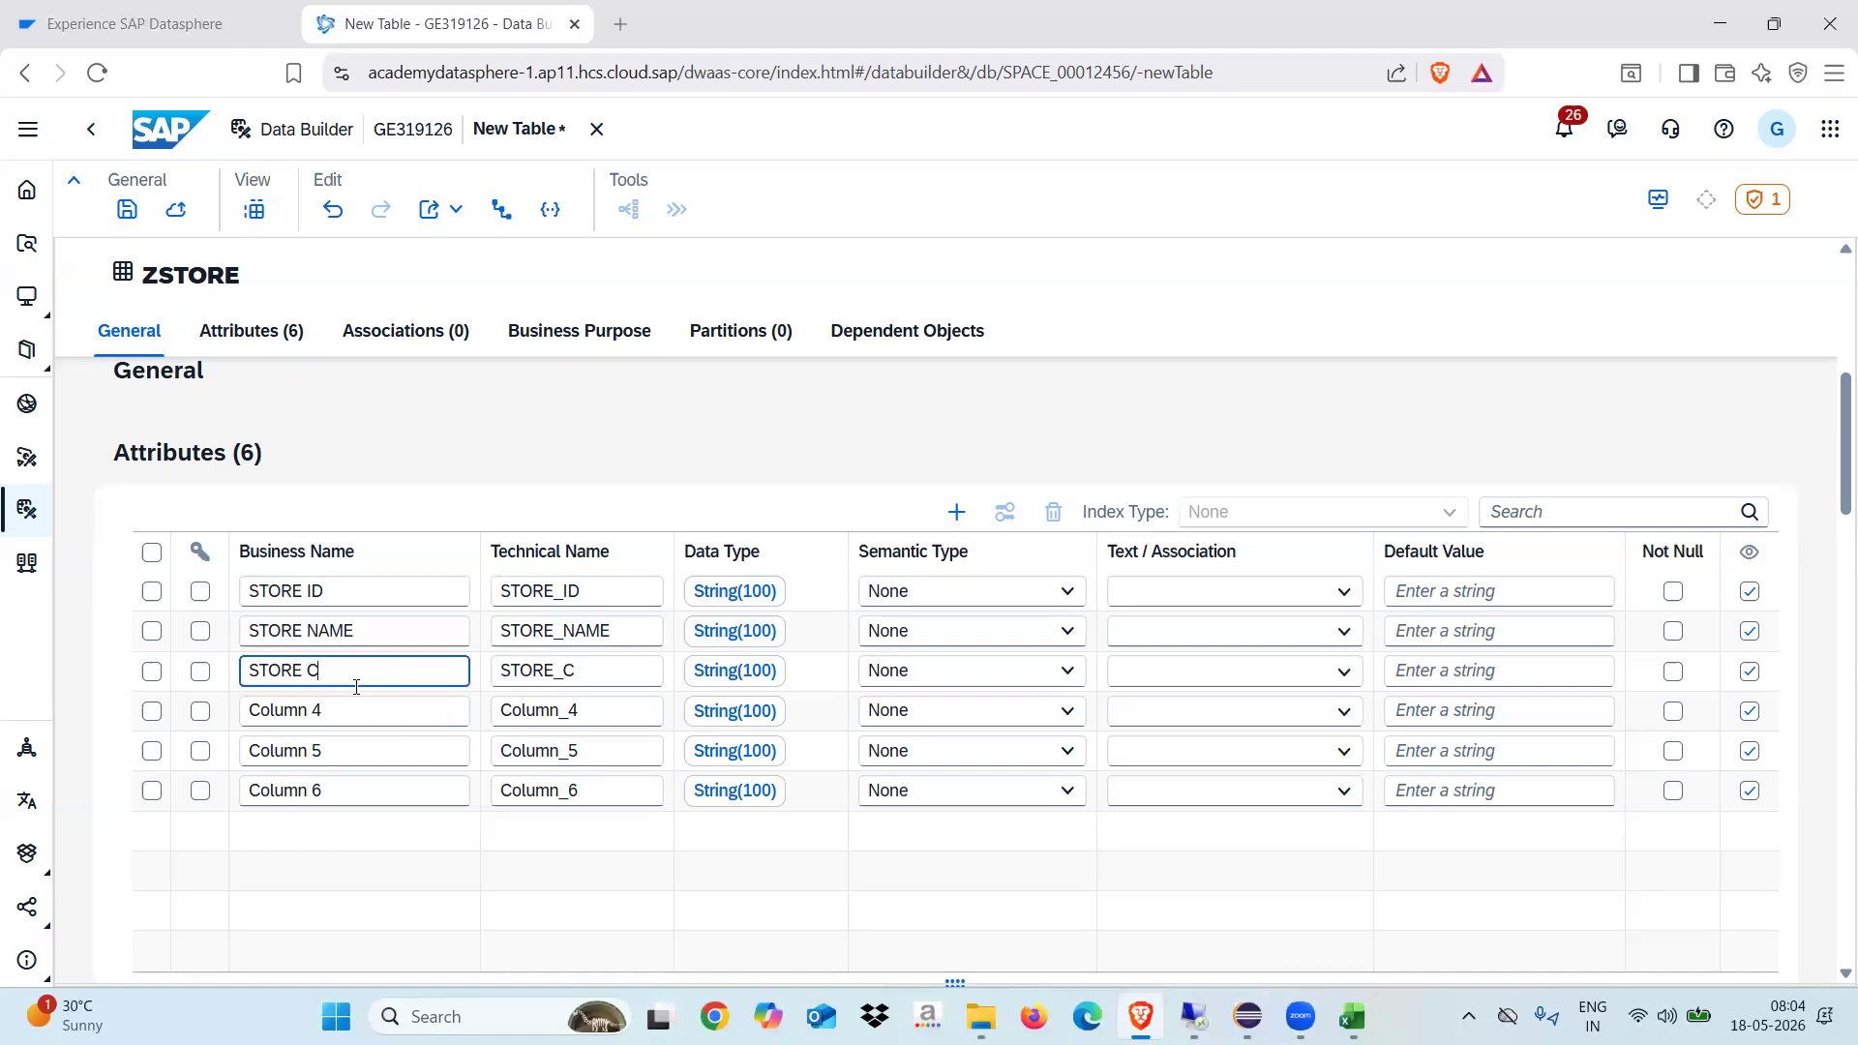
Rename the fourth attribute column as STATE ID to match the Dimension Store workbook.
left_click(346, 724)
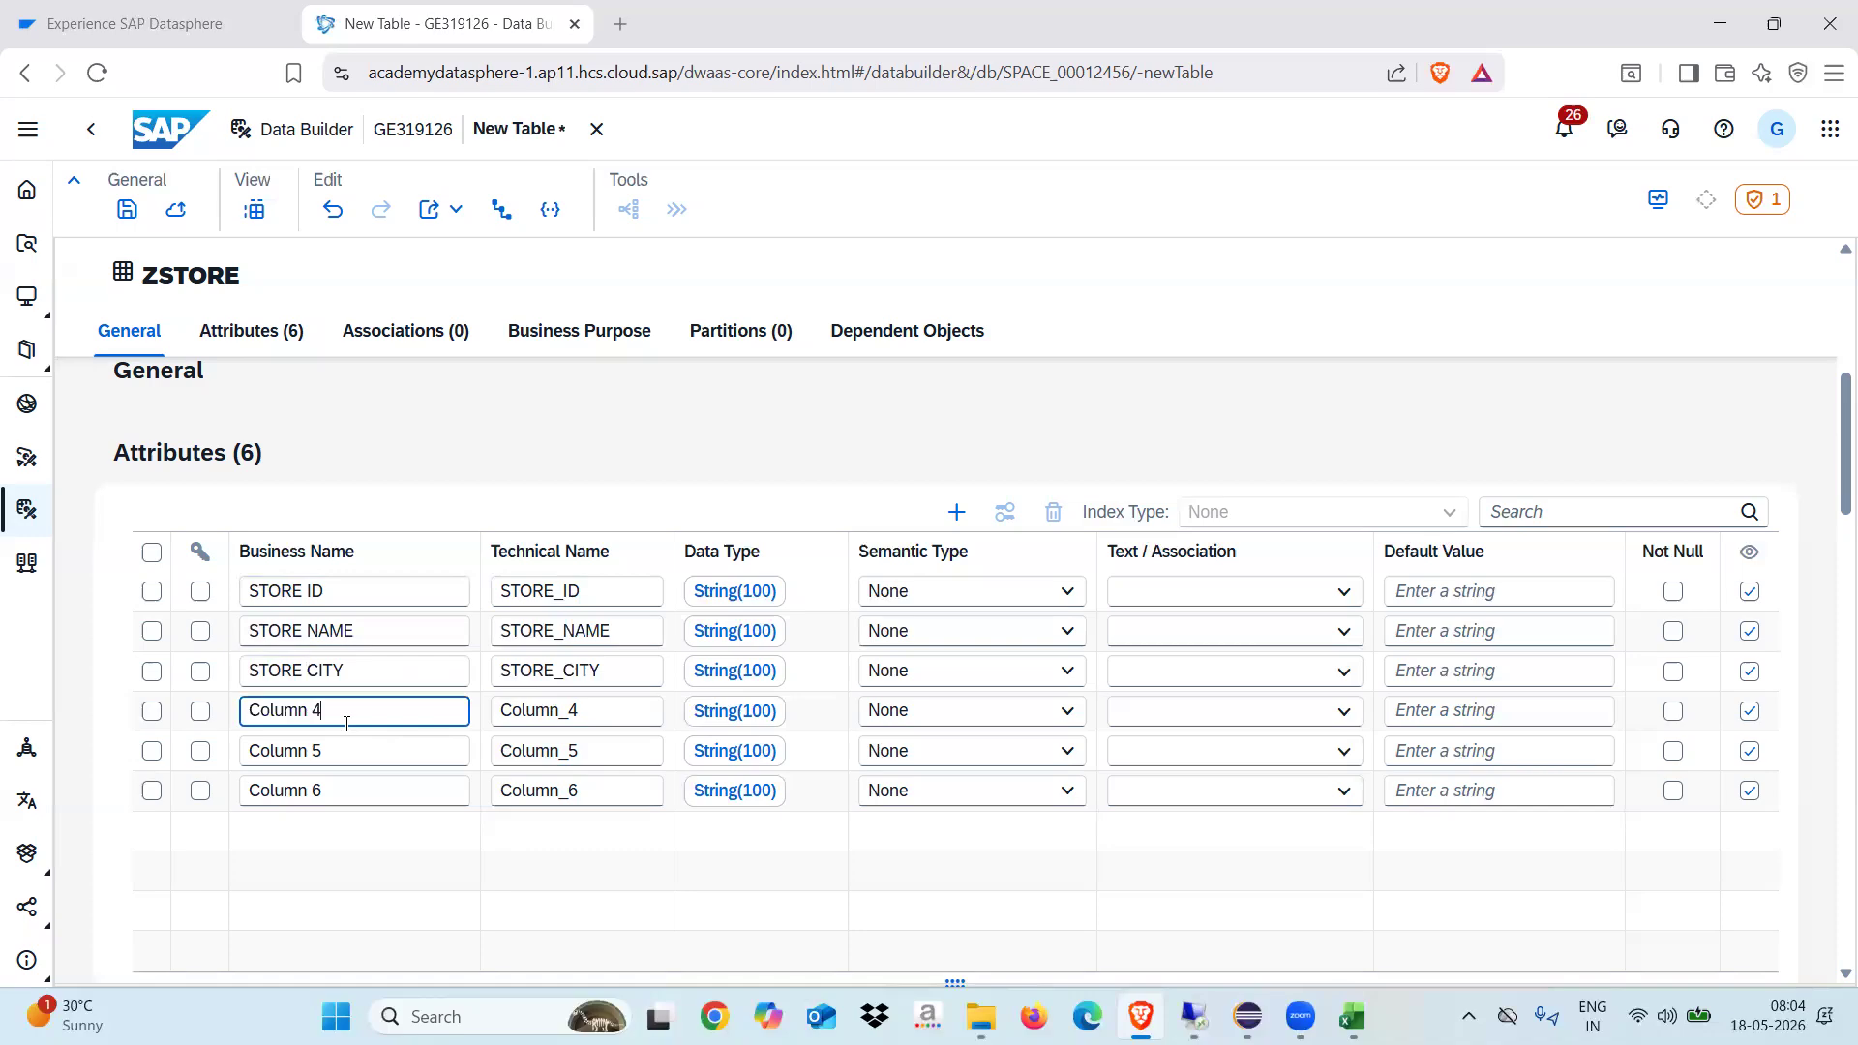
key("alt+Tab")
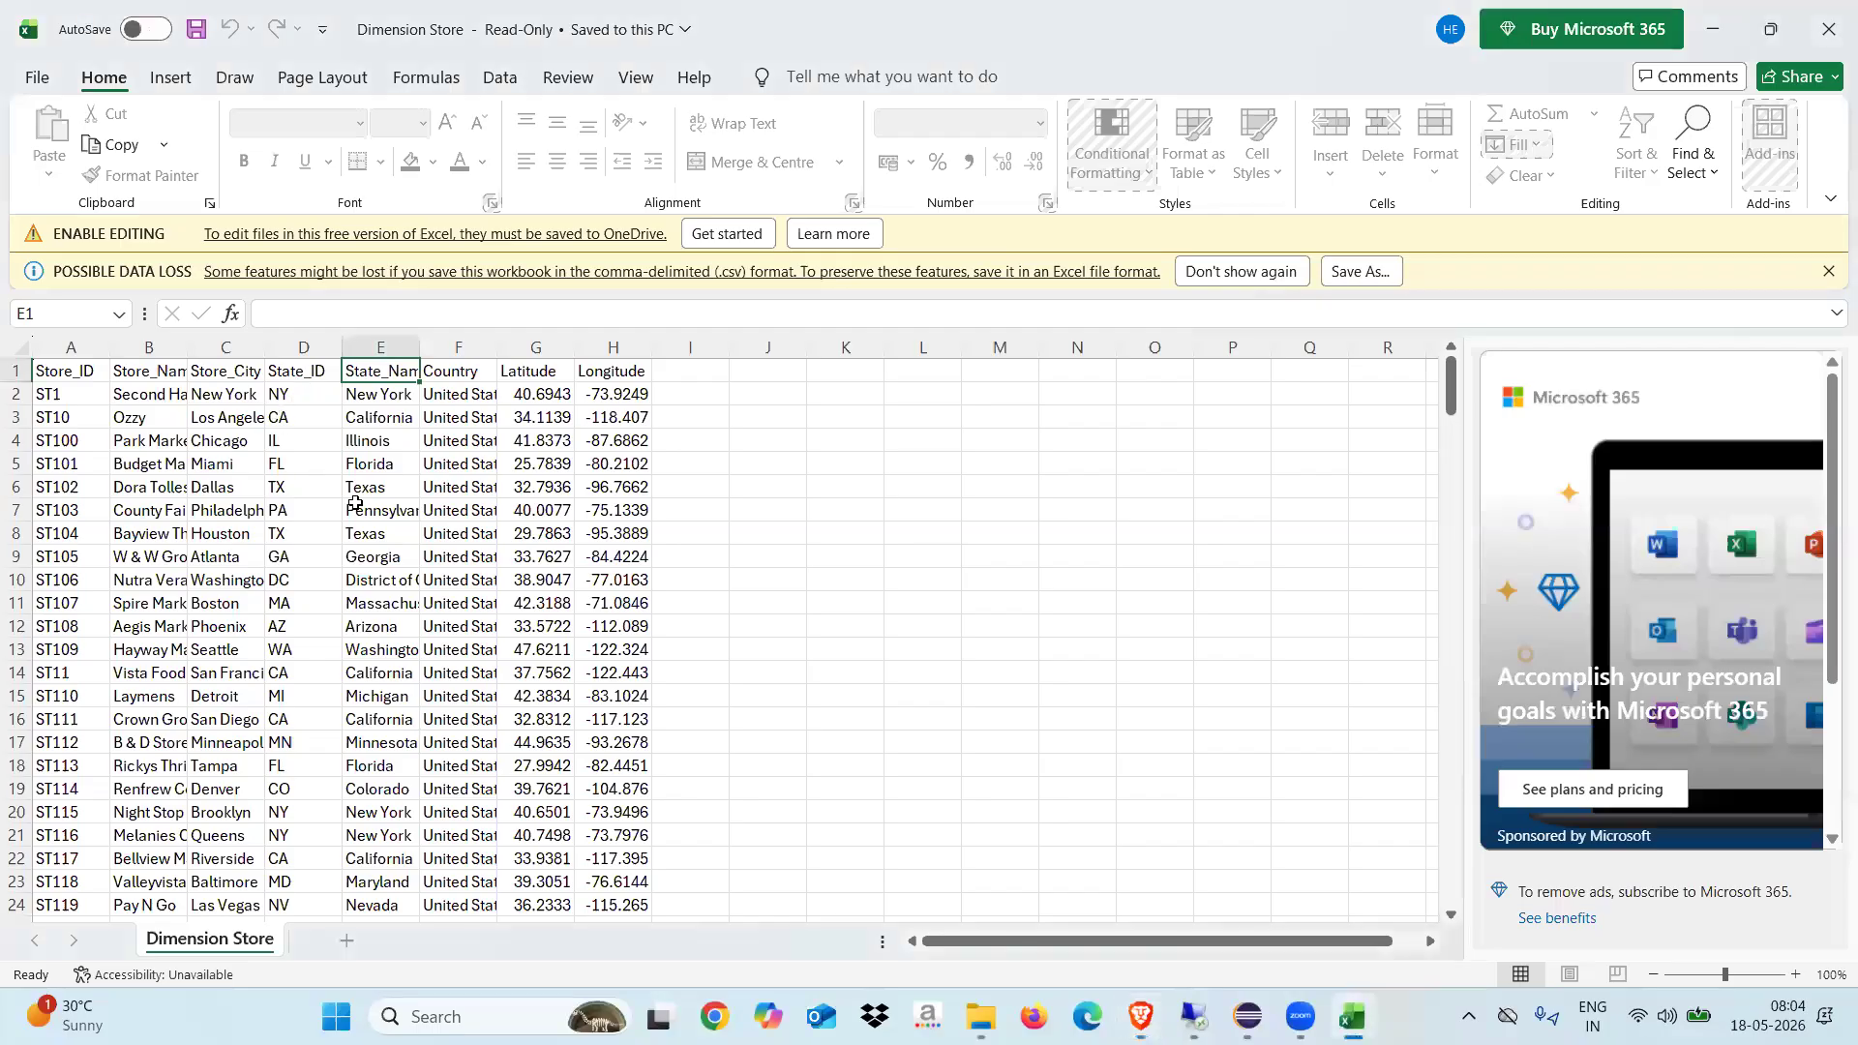
key("alt+Tab")
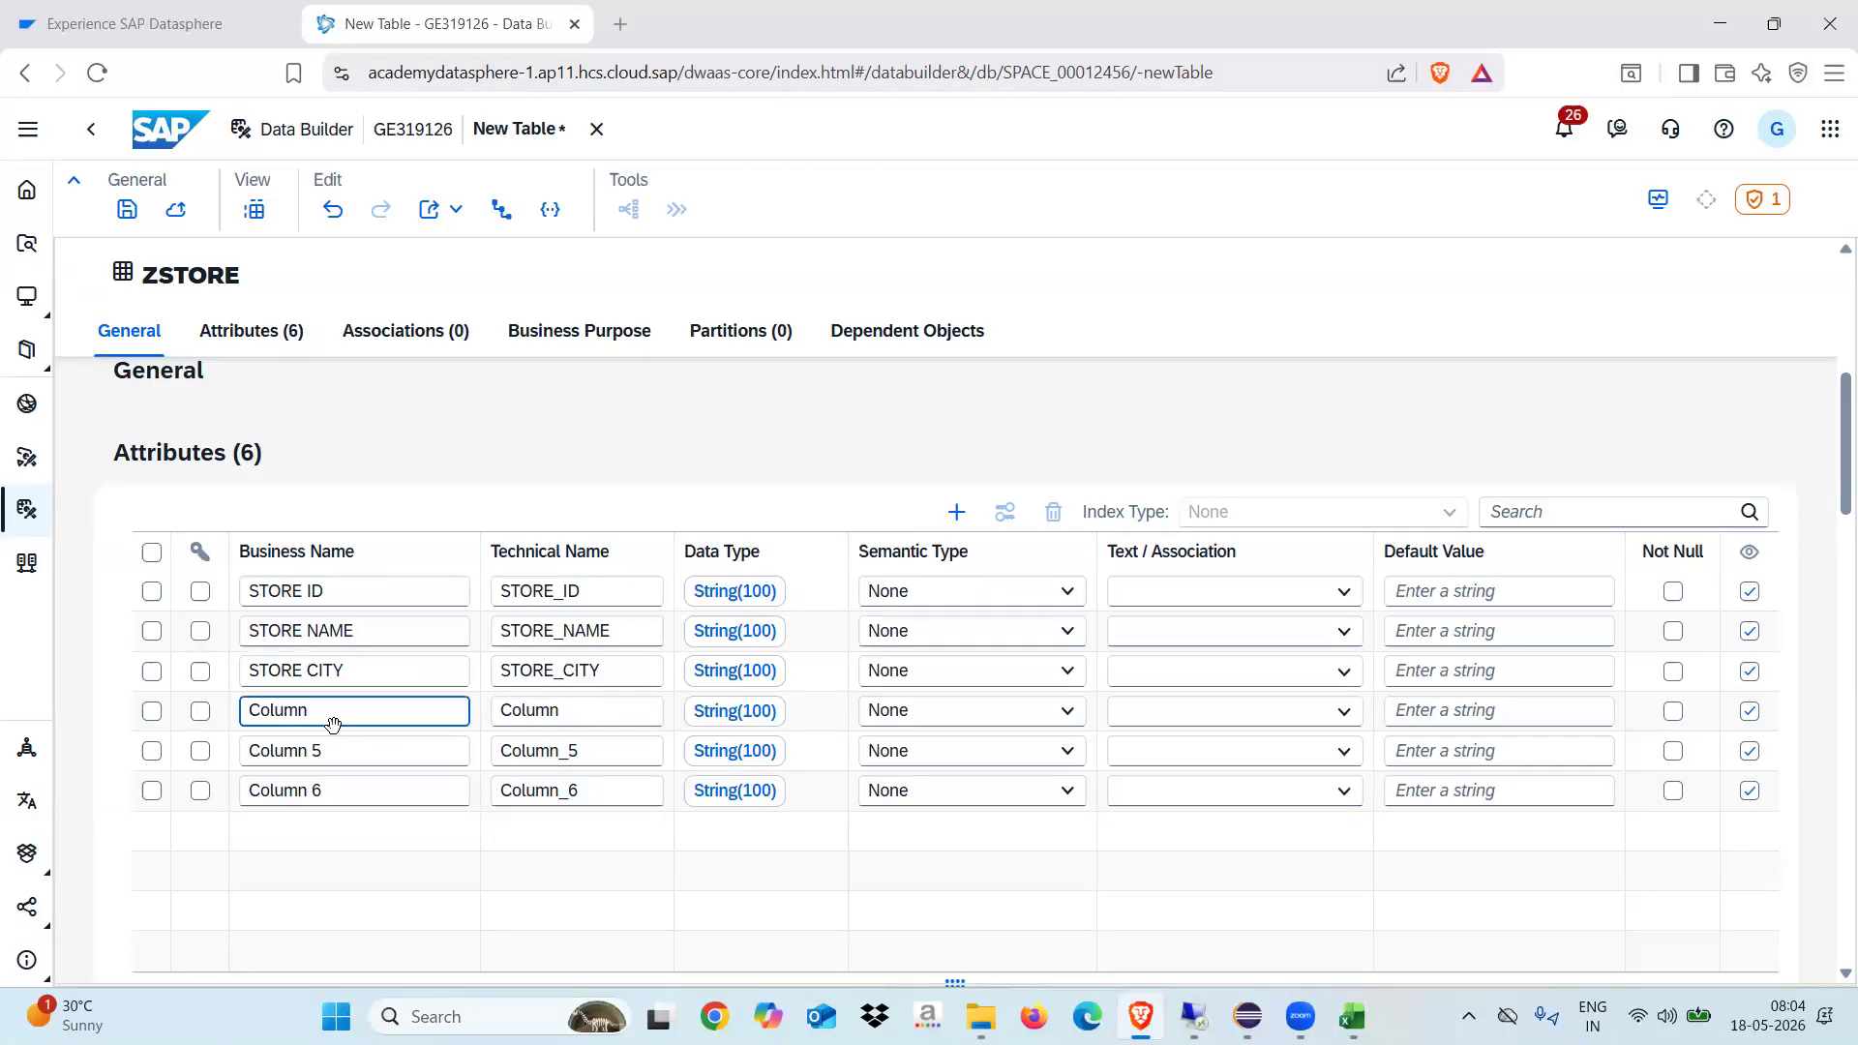
key("BackSpace")
key("BackSpace")
key("BackSpace")
key("BackSpace")
key("BackSpace")
key("BackSpace")
type("STATE ID")
Rename the fifth attribute column as STATE NAME, using the matching header in the Dimension Store workbook.
left_click(345, 750)
key("alt+Tab")
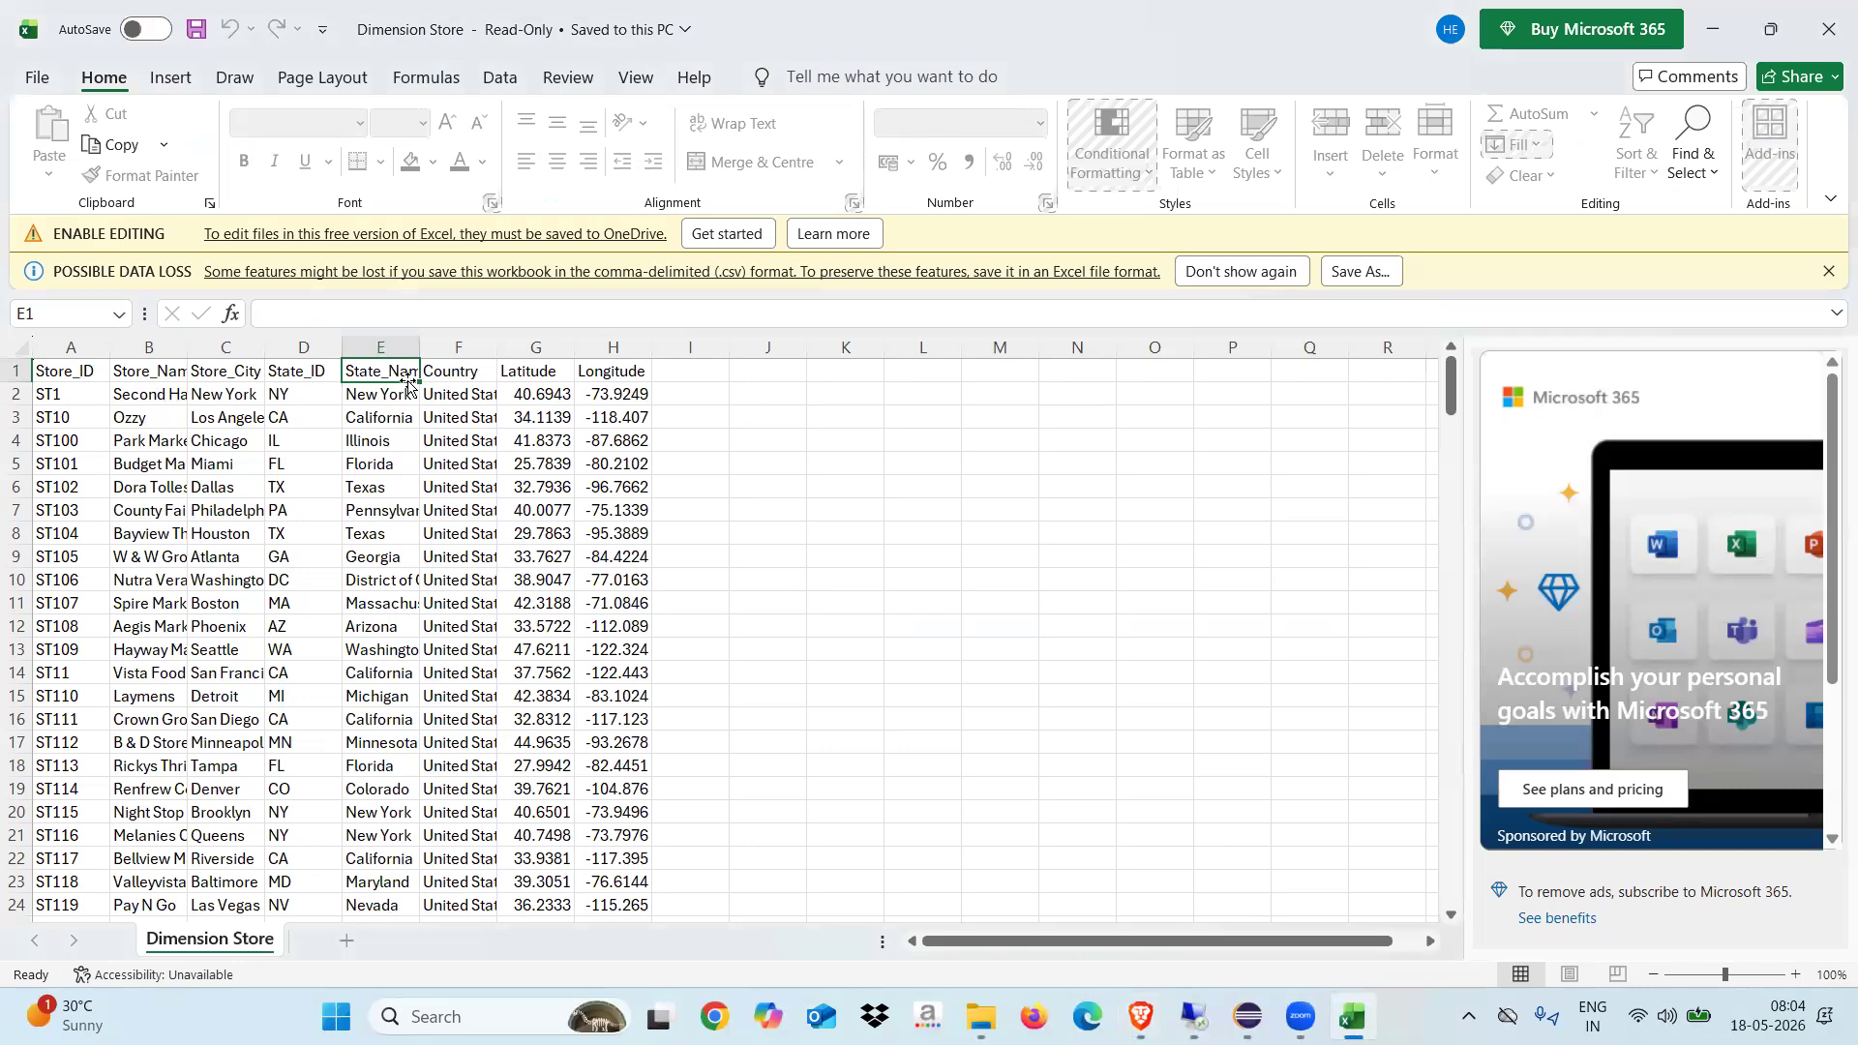
key("alt+Tab")
key("BackSpace")
key("BackSpace")
key("BackSpace")
key("BackSpace")
key("BackSpace")
key("BackSpace")
type("STATE NAME")
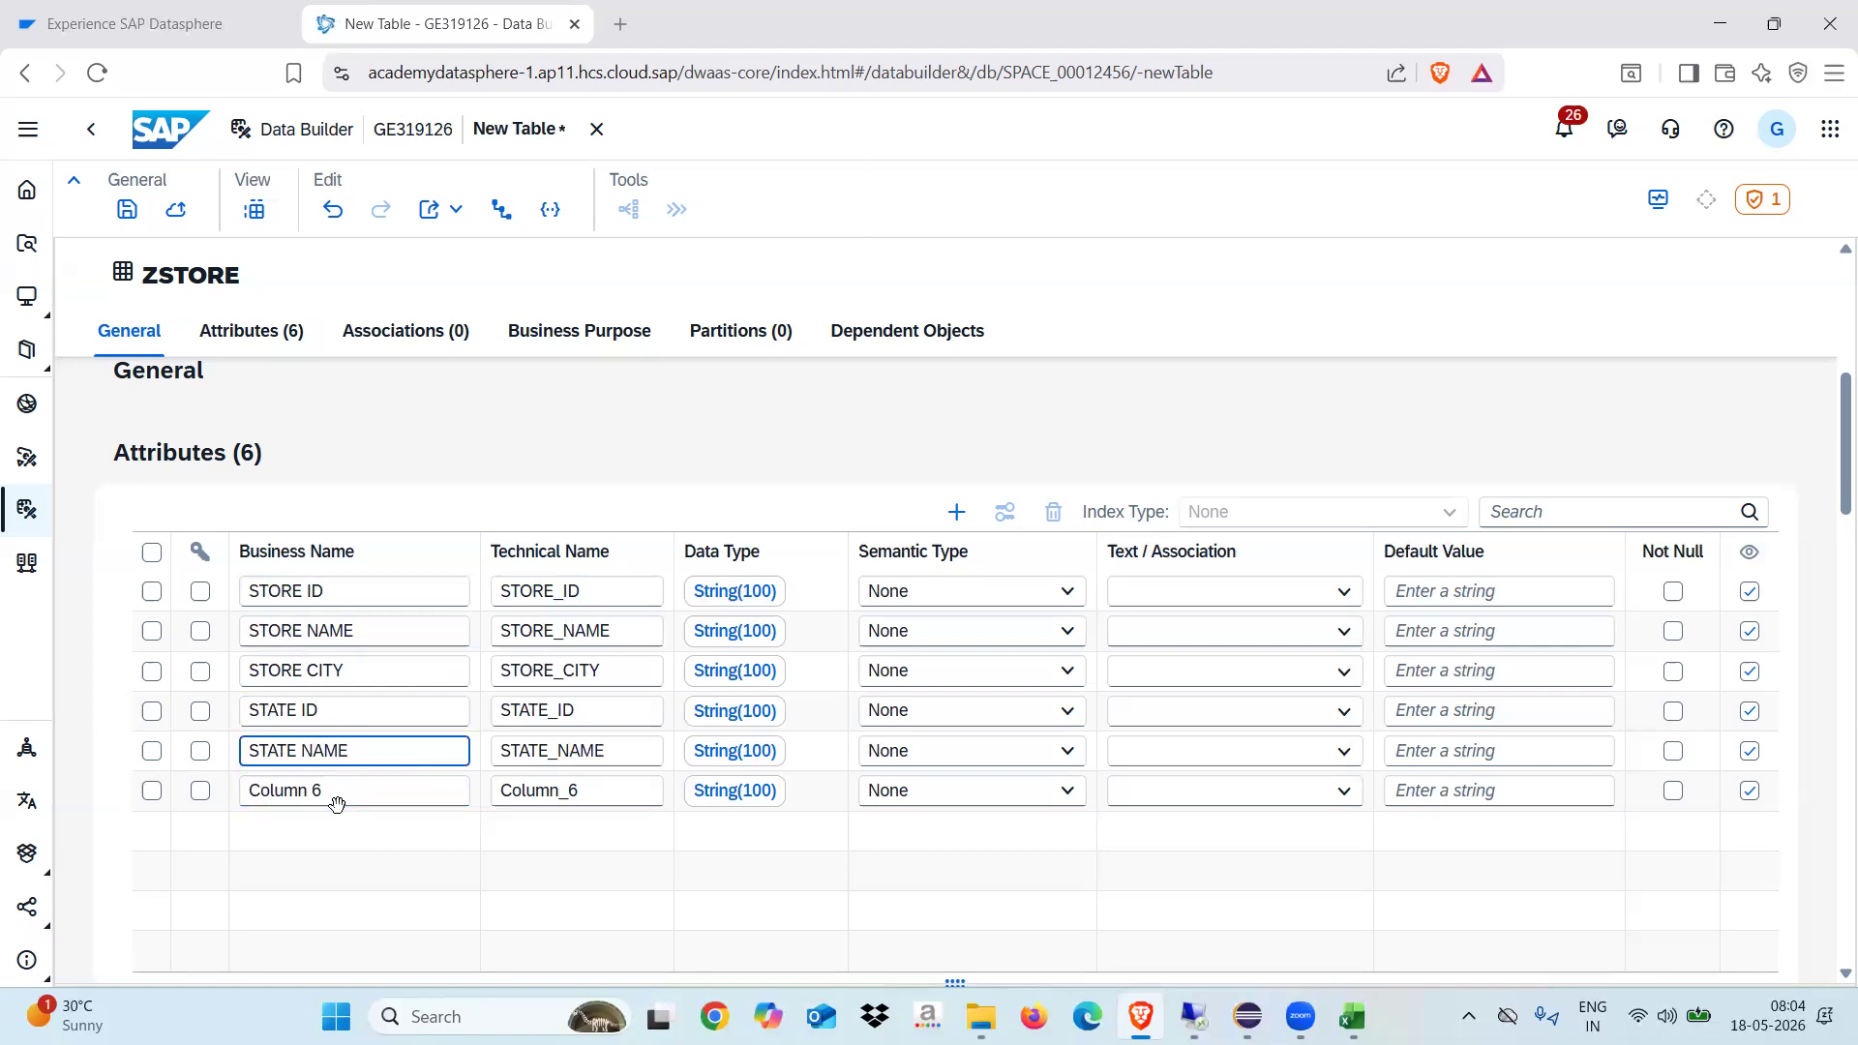
Rename the sixth attribute column as COUNTRY after checking the Dimension Store workbook.
left_click(366, 793)
key("alt+Tab")
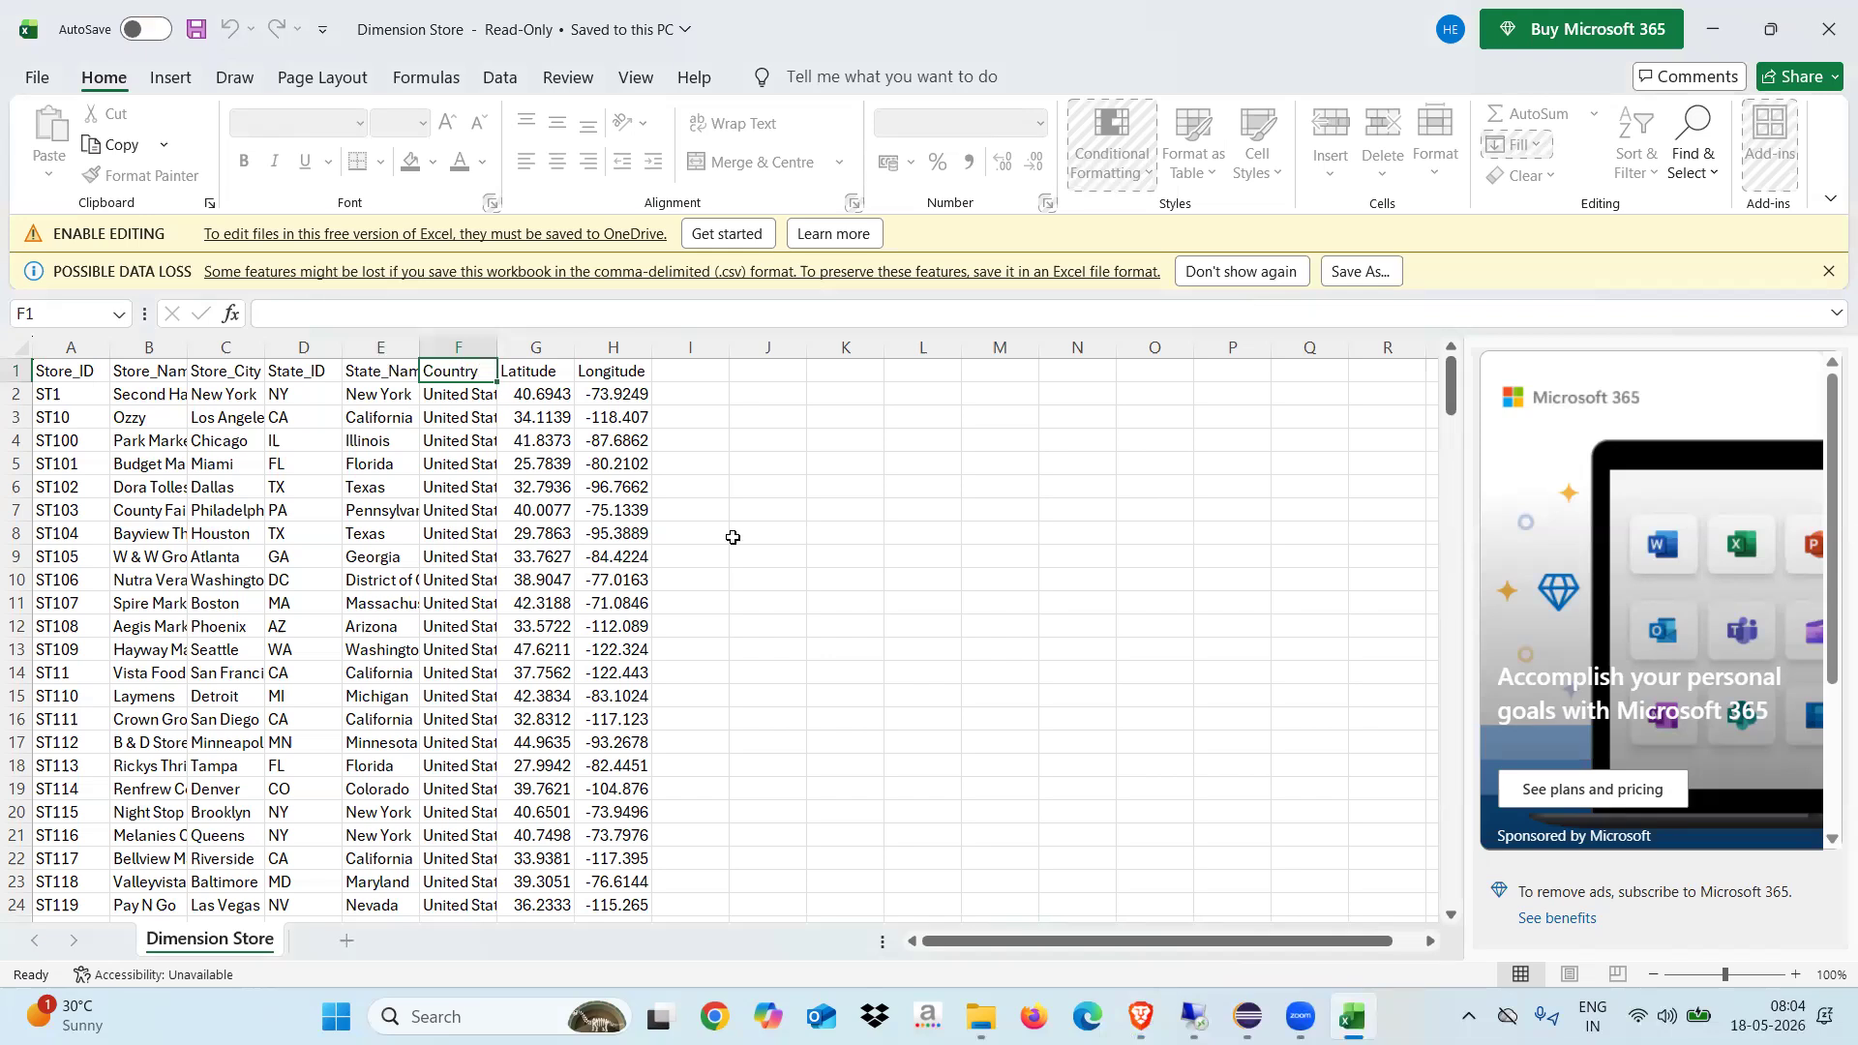
key("alt+Tab")
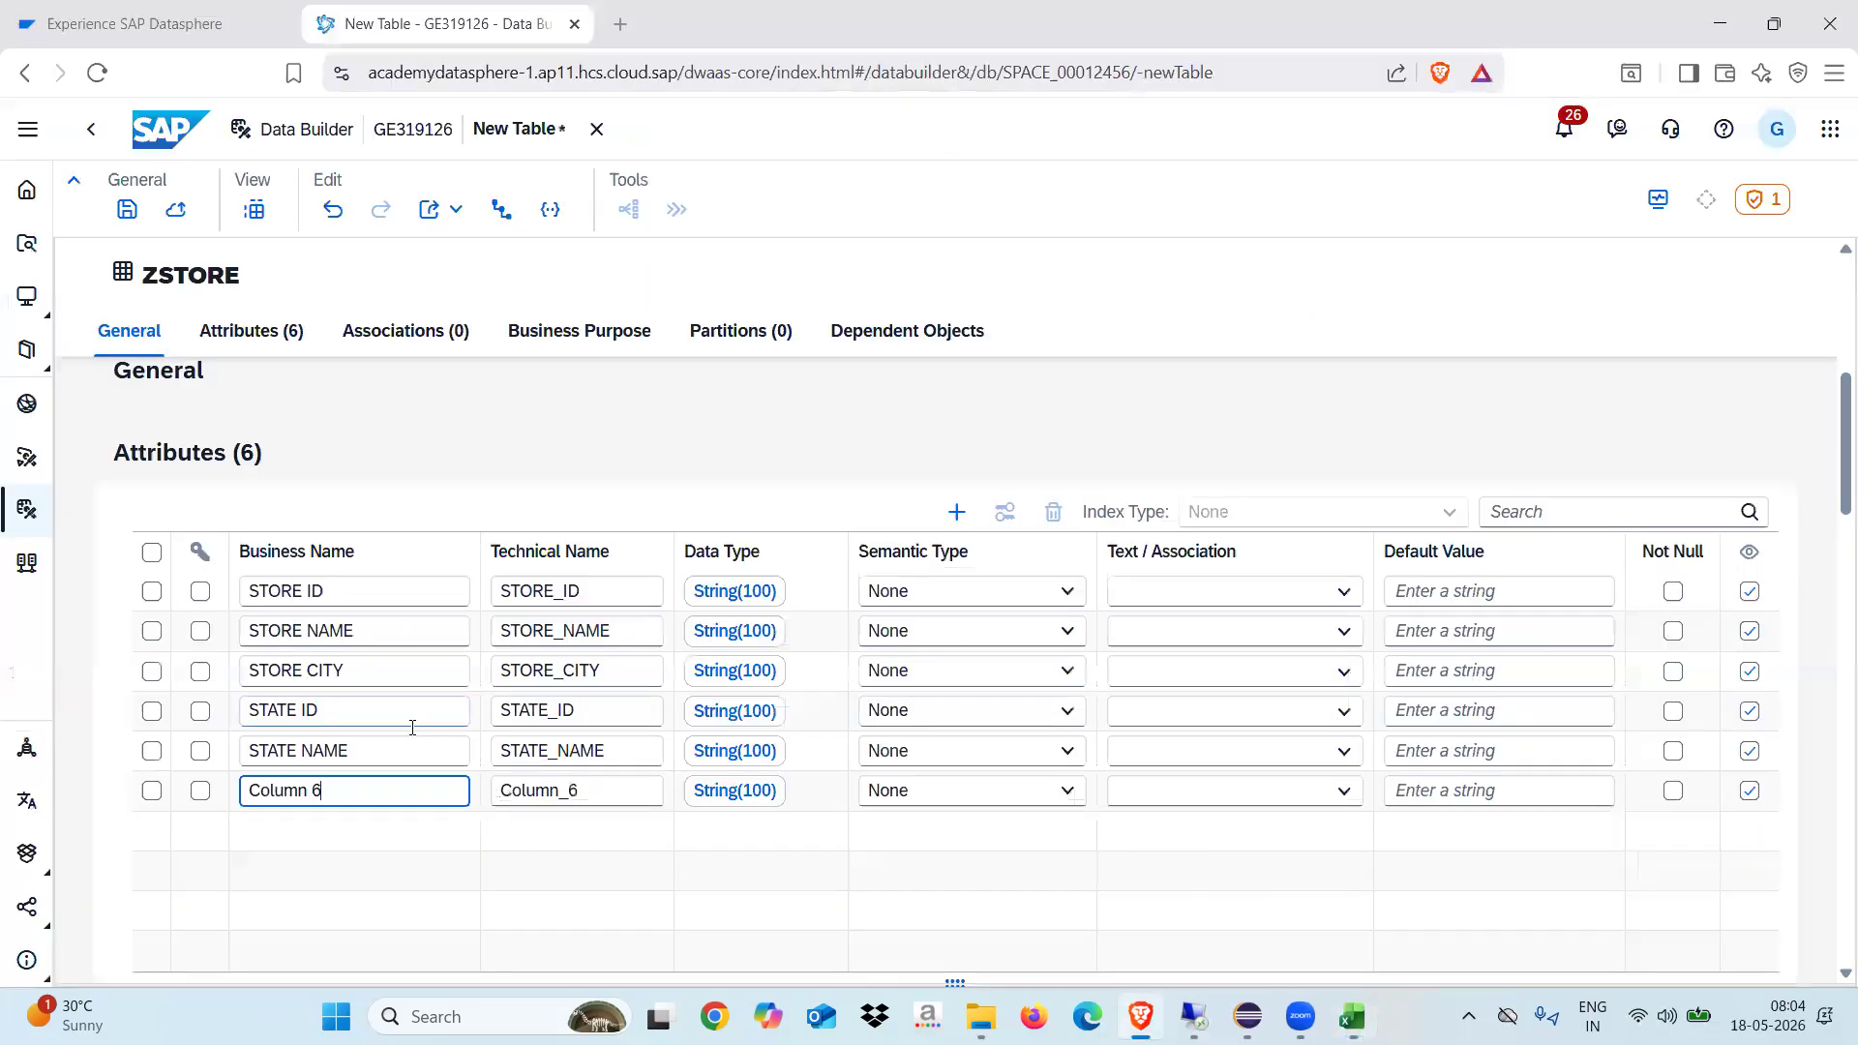
key("ctrl+a")
key("BackSpace")
type("COUNTRY")
Add two more attribute columns to the ZSTORE table and set the first new column's business name to LATITUDE.
left_click(957, 512)
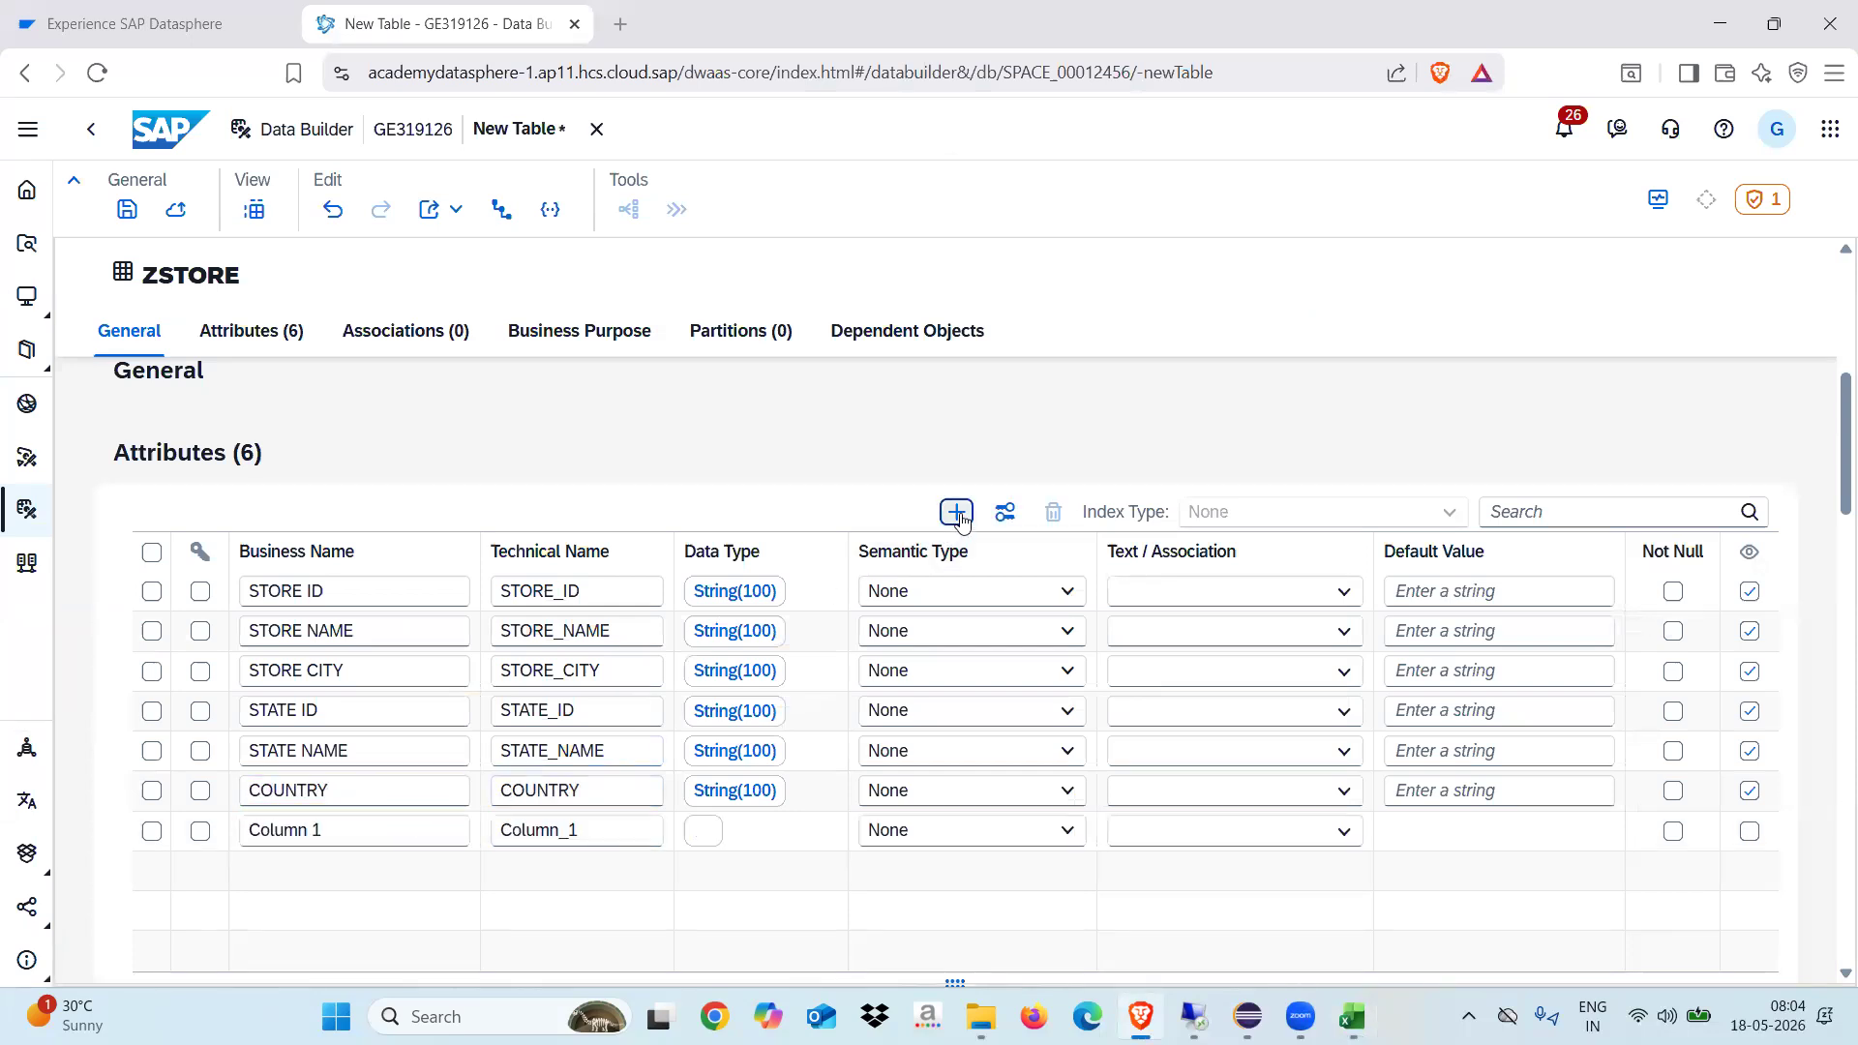
left_click(958, 513)
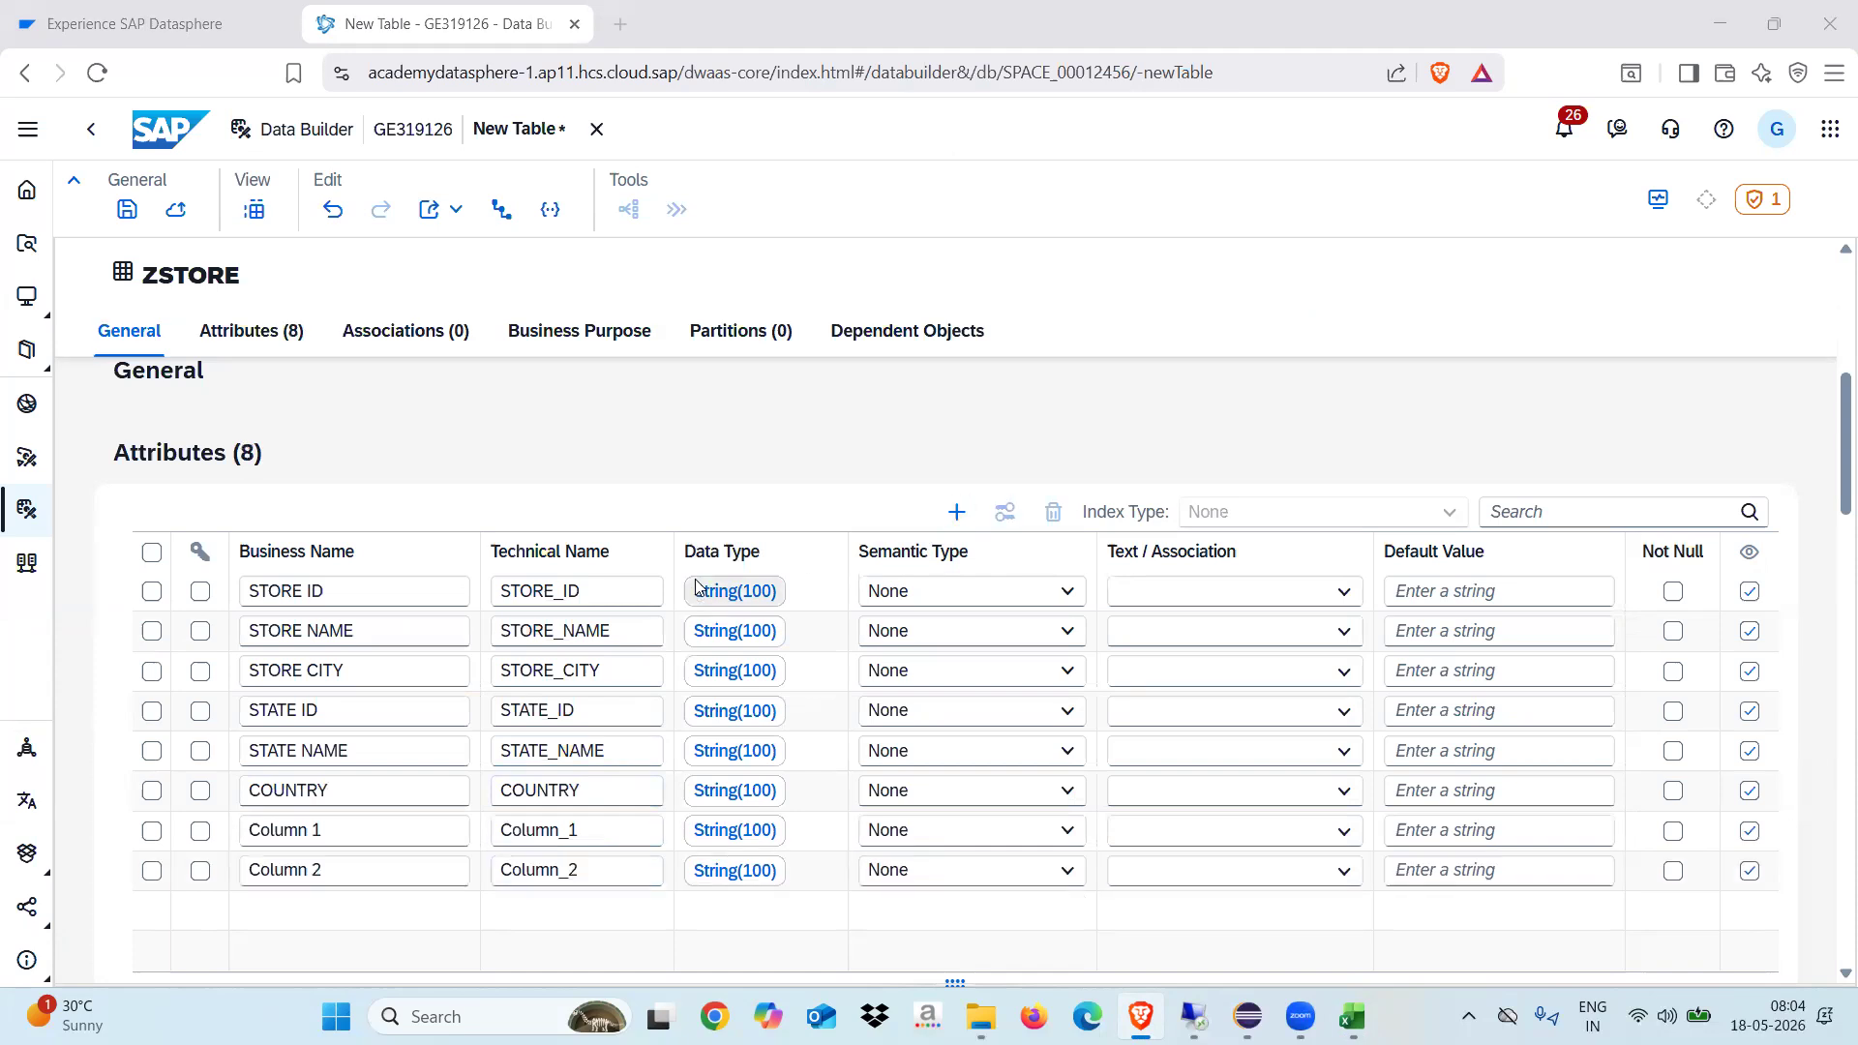
key("alt+Tab")
key("alt+Tab")
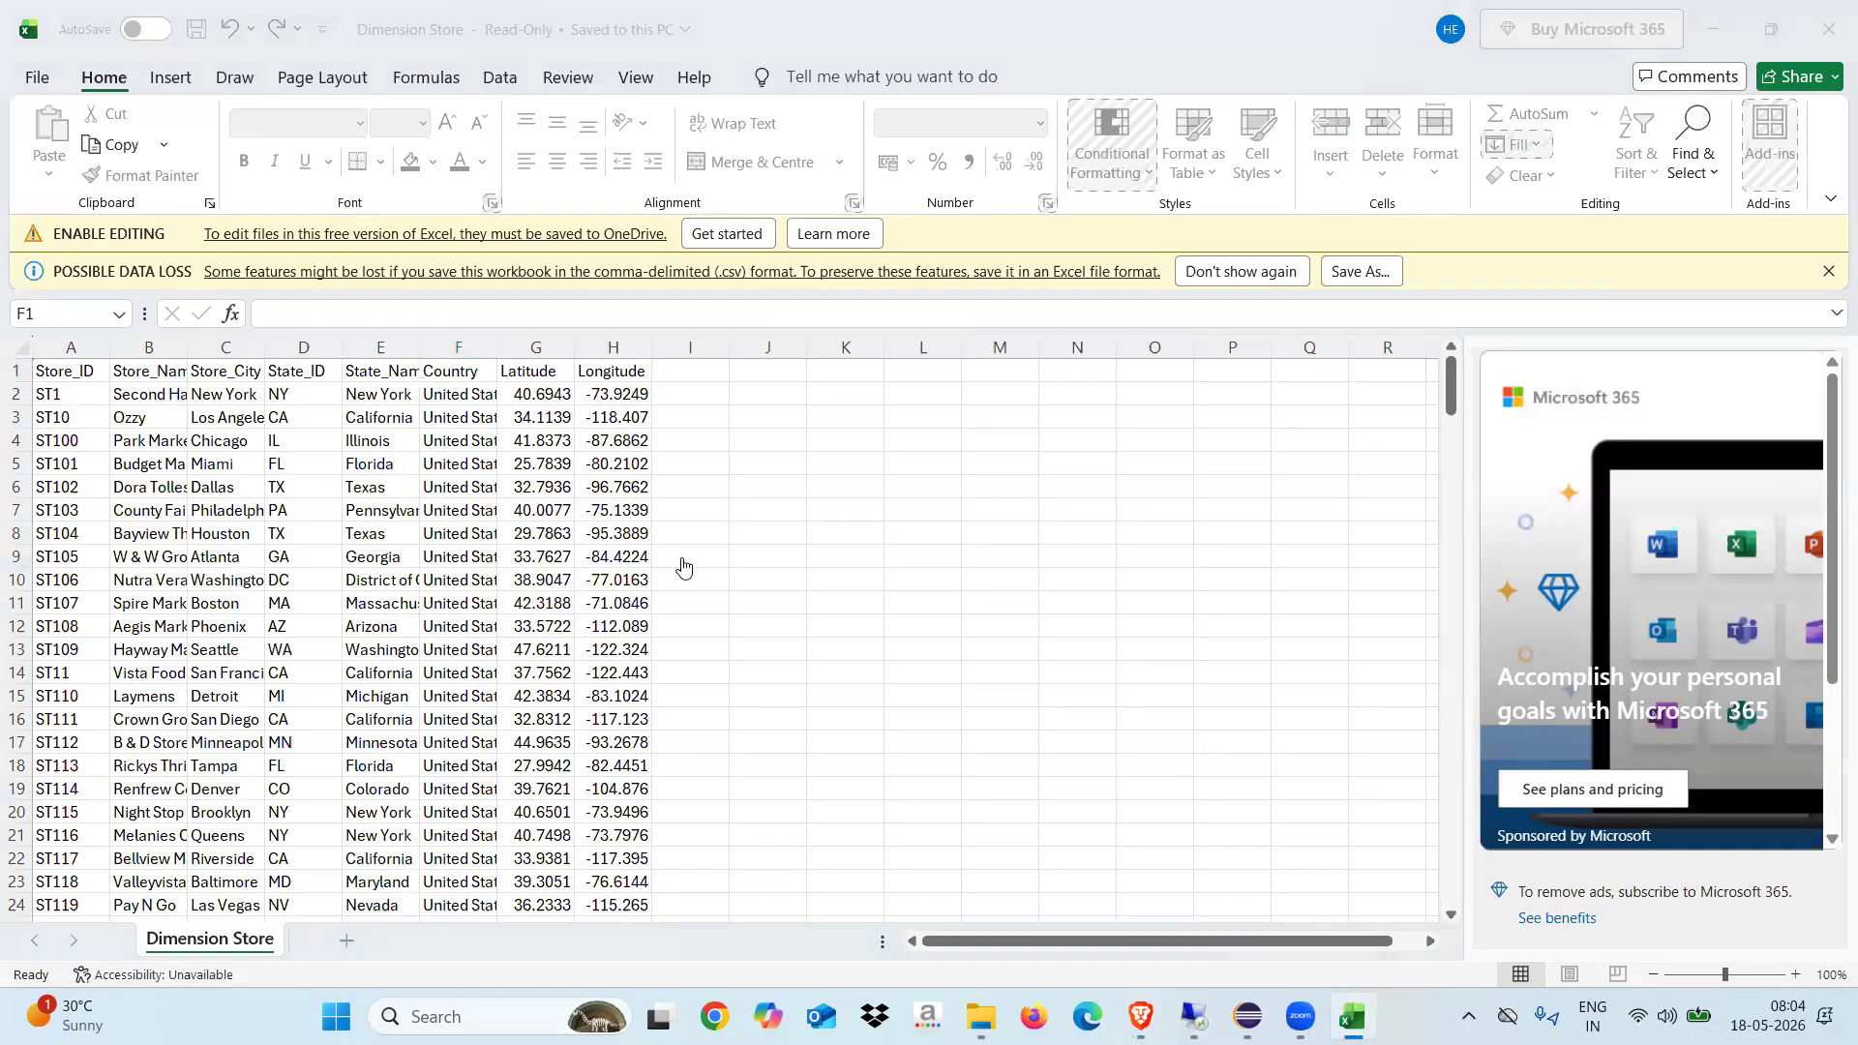
left_click(344, 830)
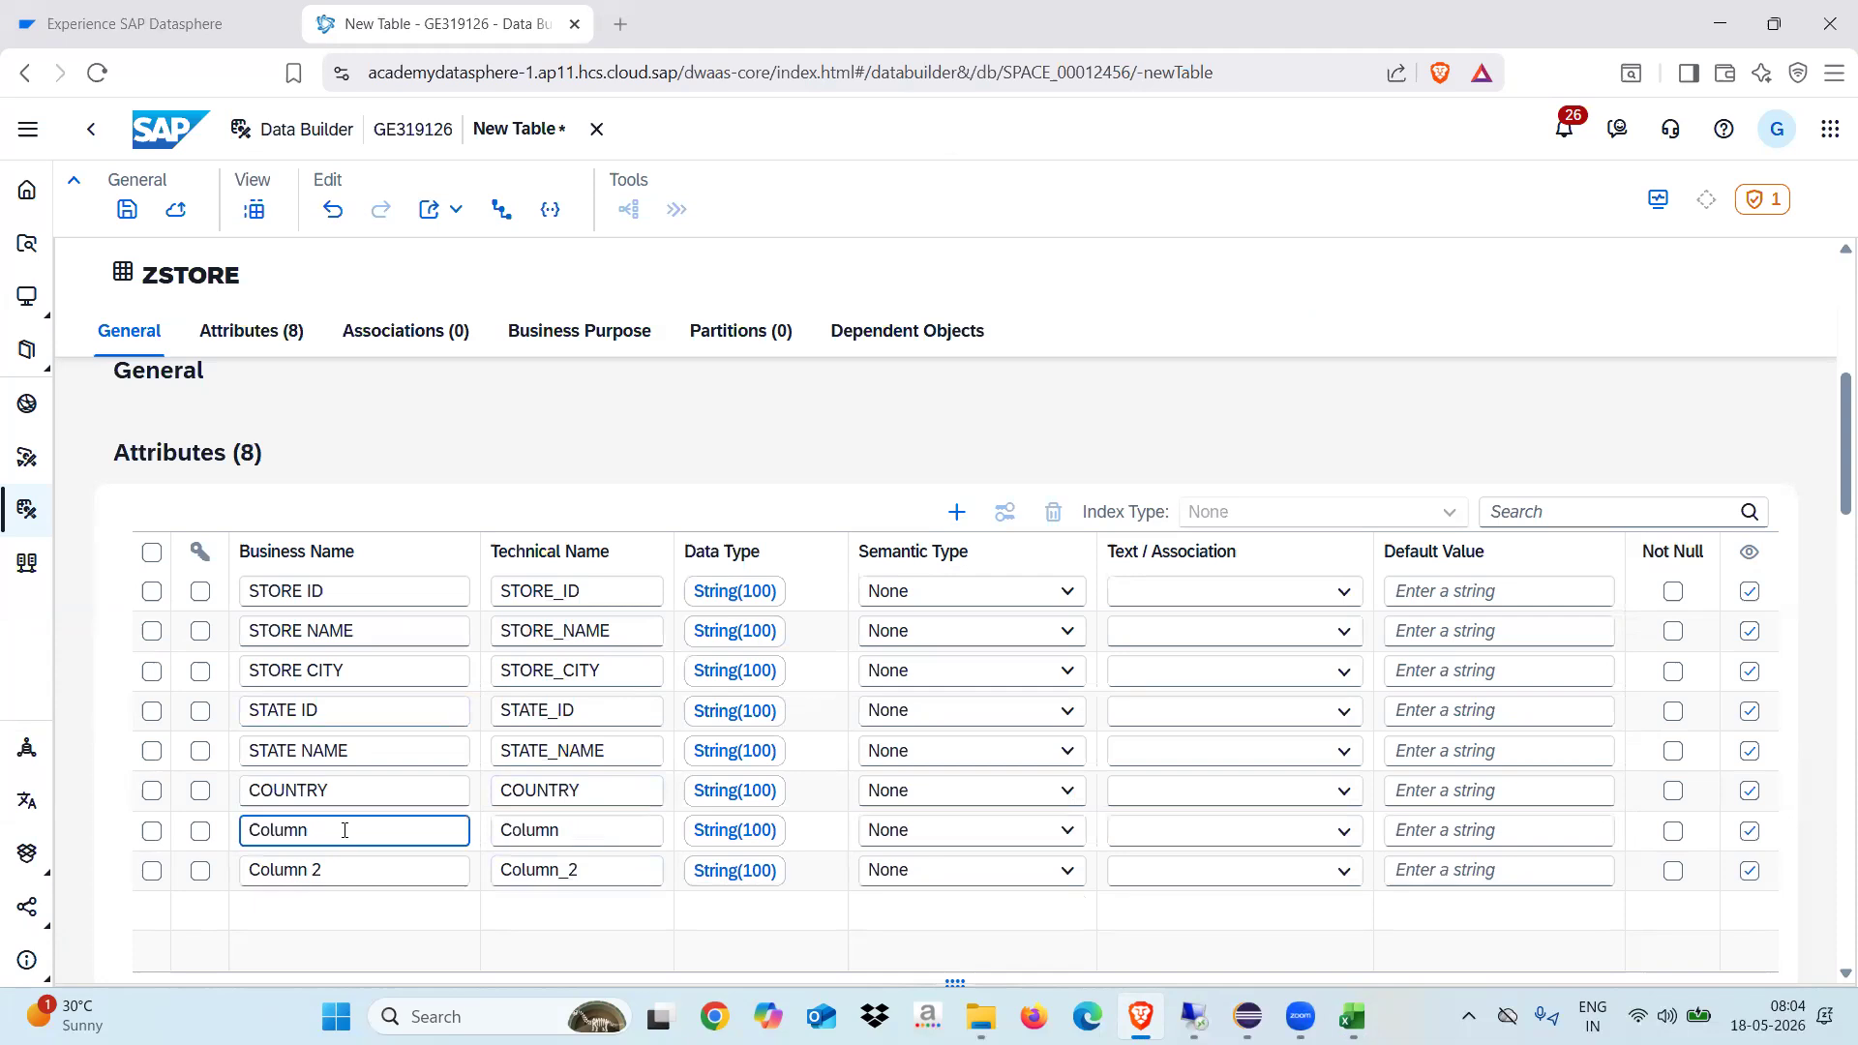
key("BackSpace")
key("BackSpace")
key("BackSpace")
key("BackSpace")
key("BackSpace")
key("BackSpace")
type("K")
key("BackSpace")
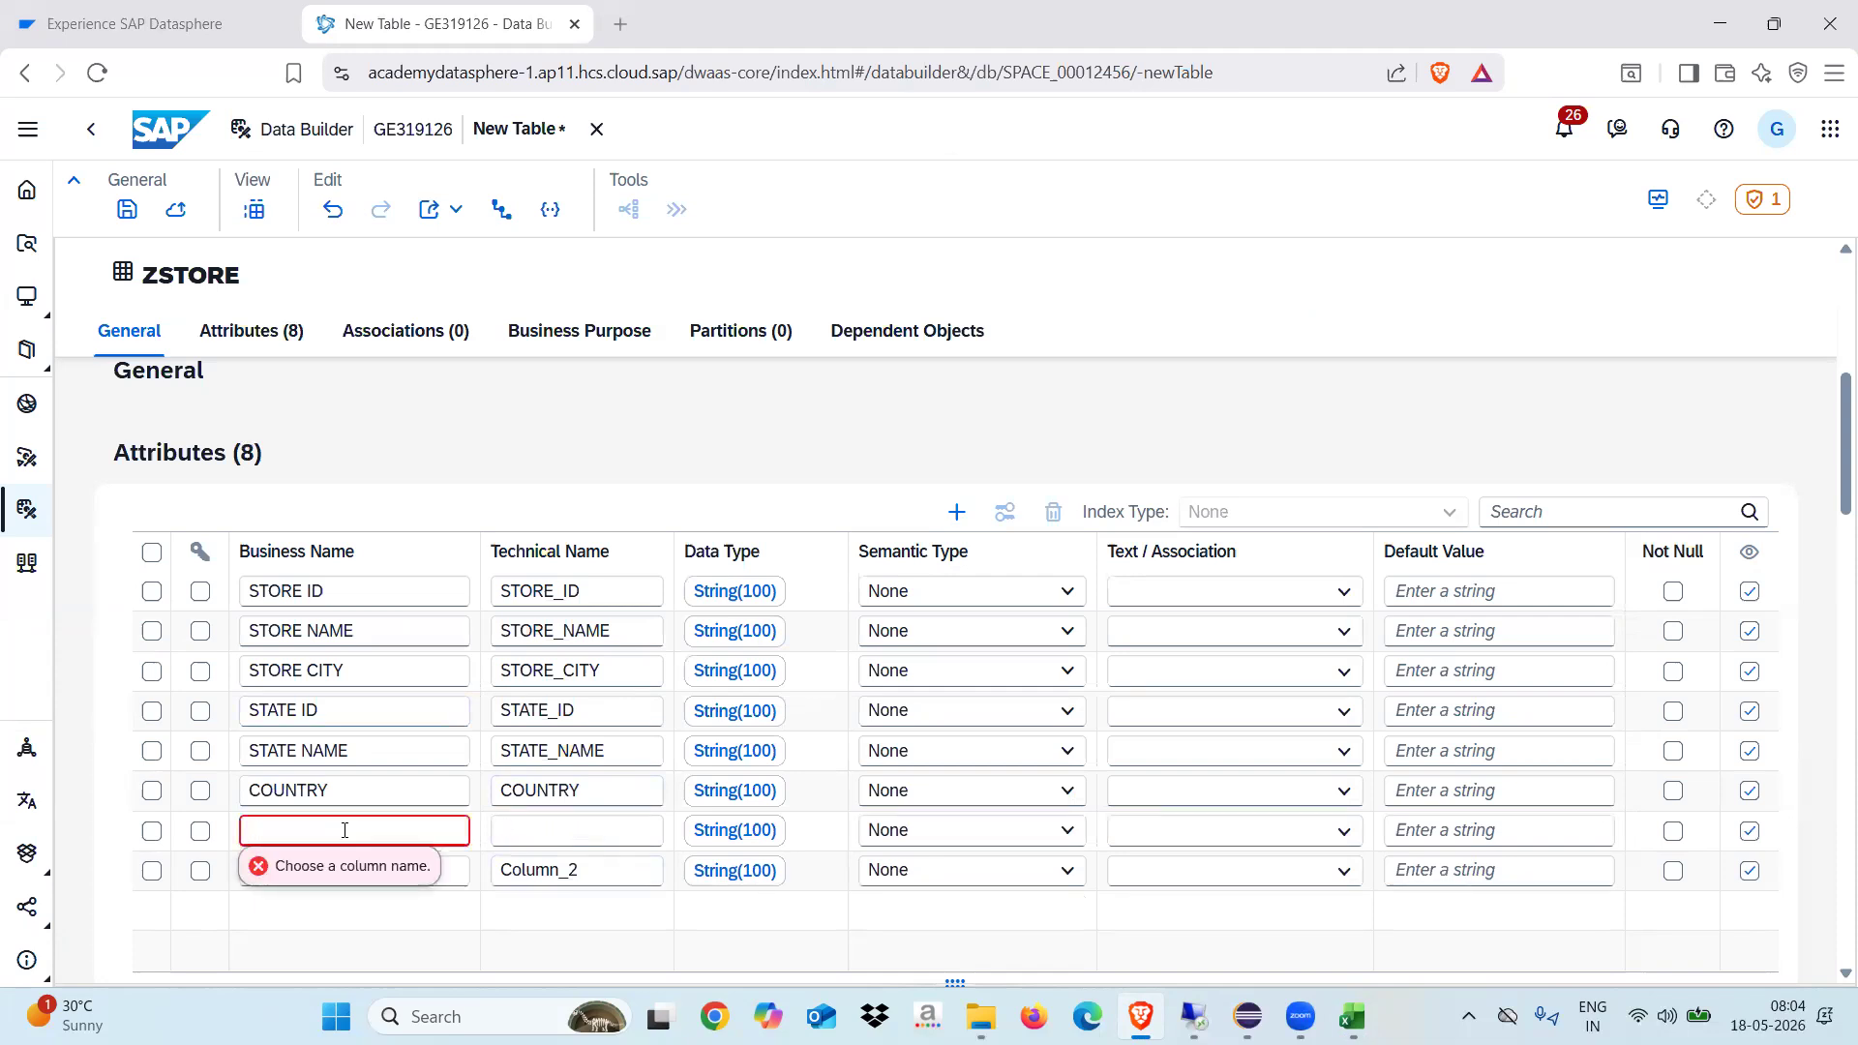
type("LATITUDE")
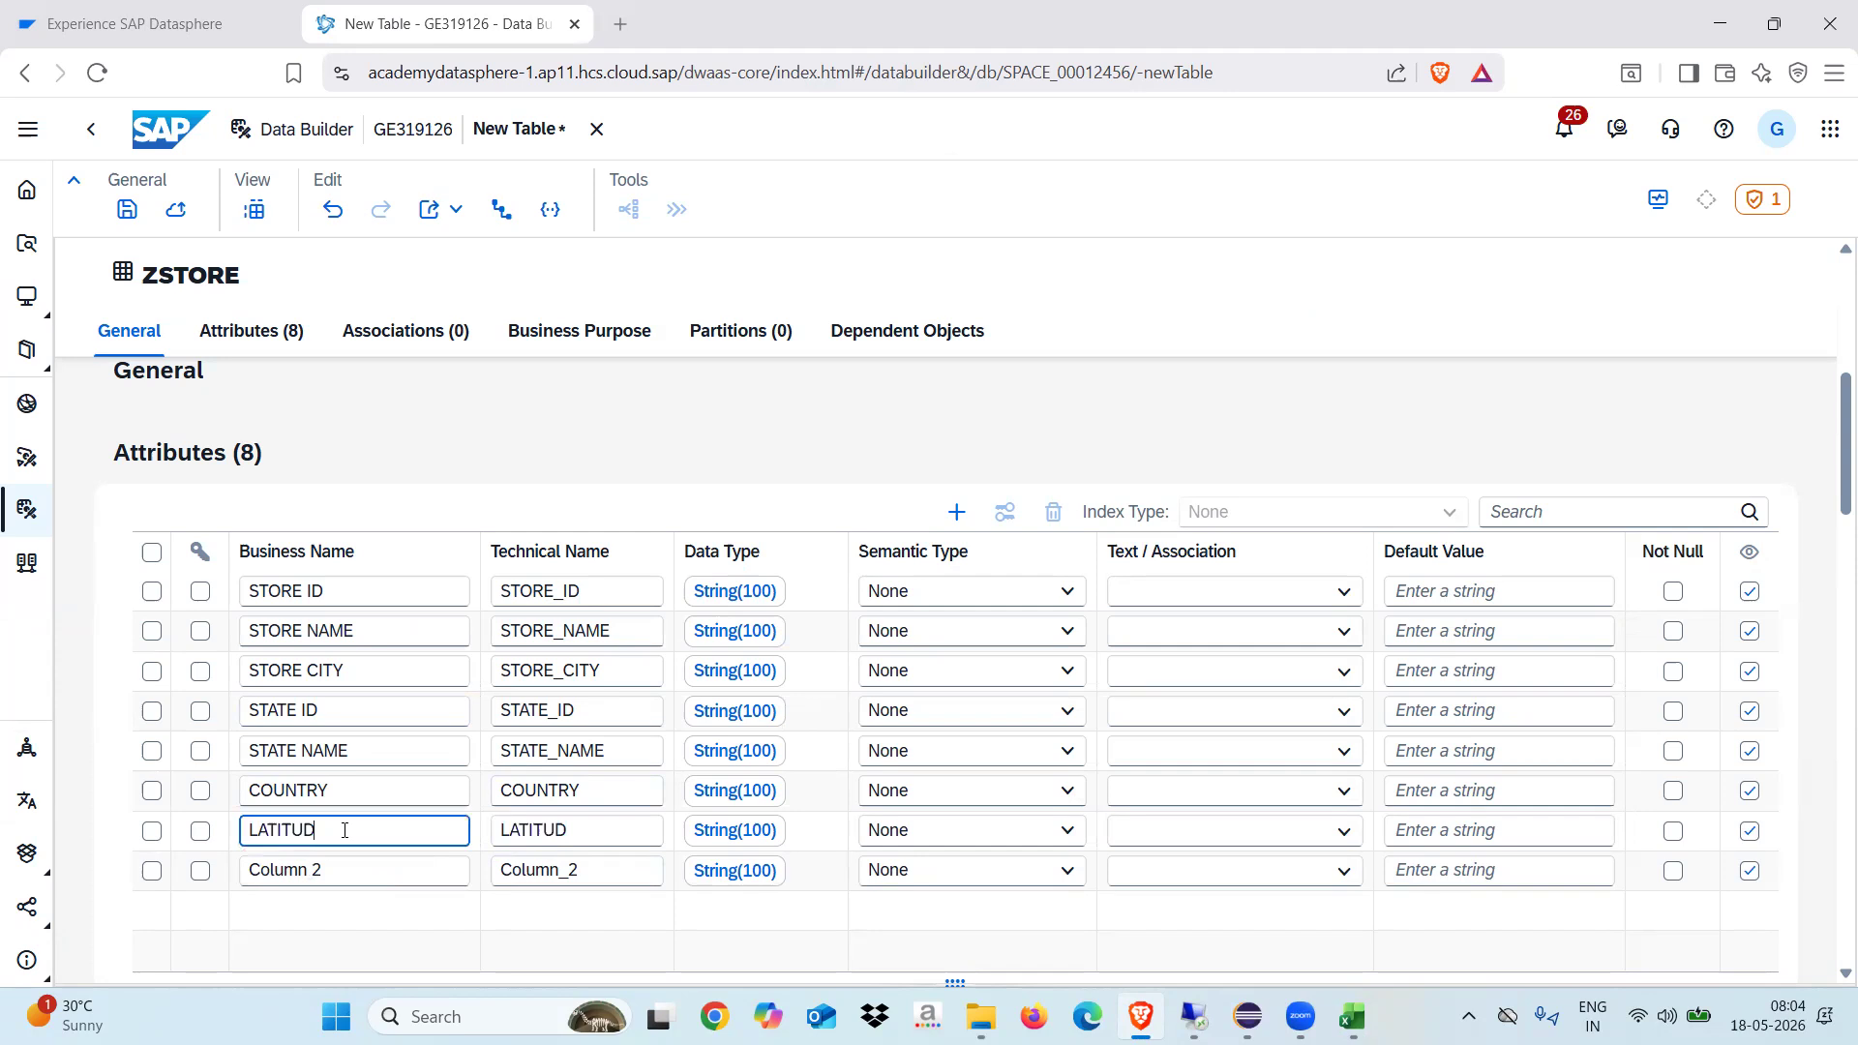
Rename the last attribute column as LONGITUDE.
left_click(348, 870)
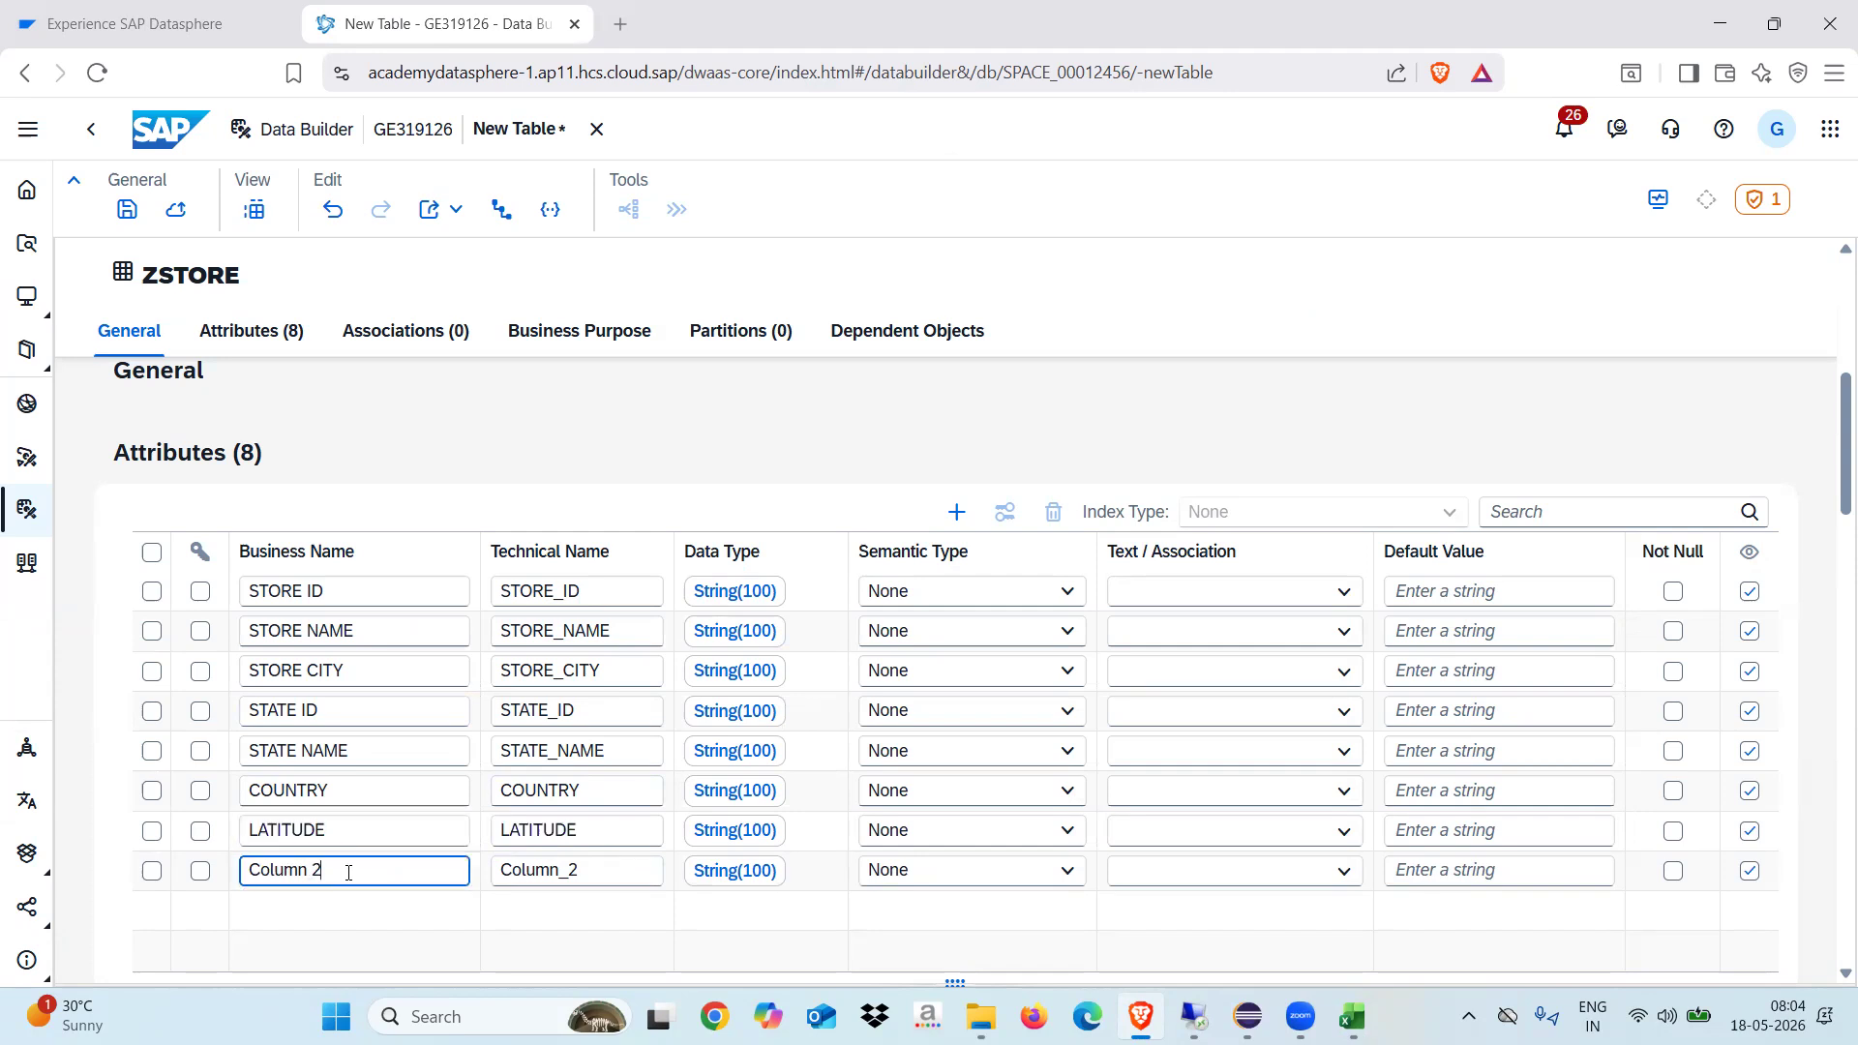
key("BackSpace")
key("BackSpace")
key("BackSpace")
key("BackSpace")
key("BackSpace")
key("BackSpace")
type("LON")
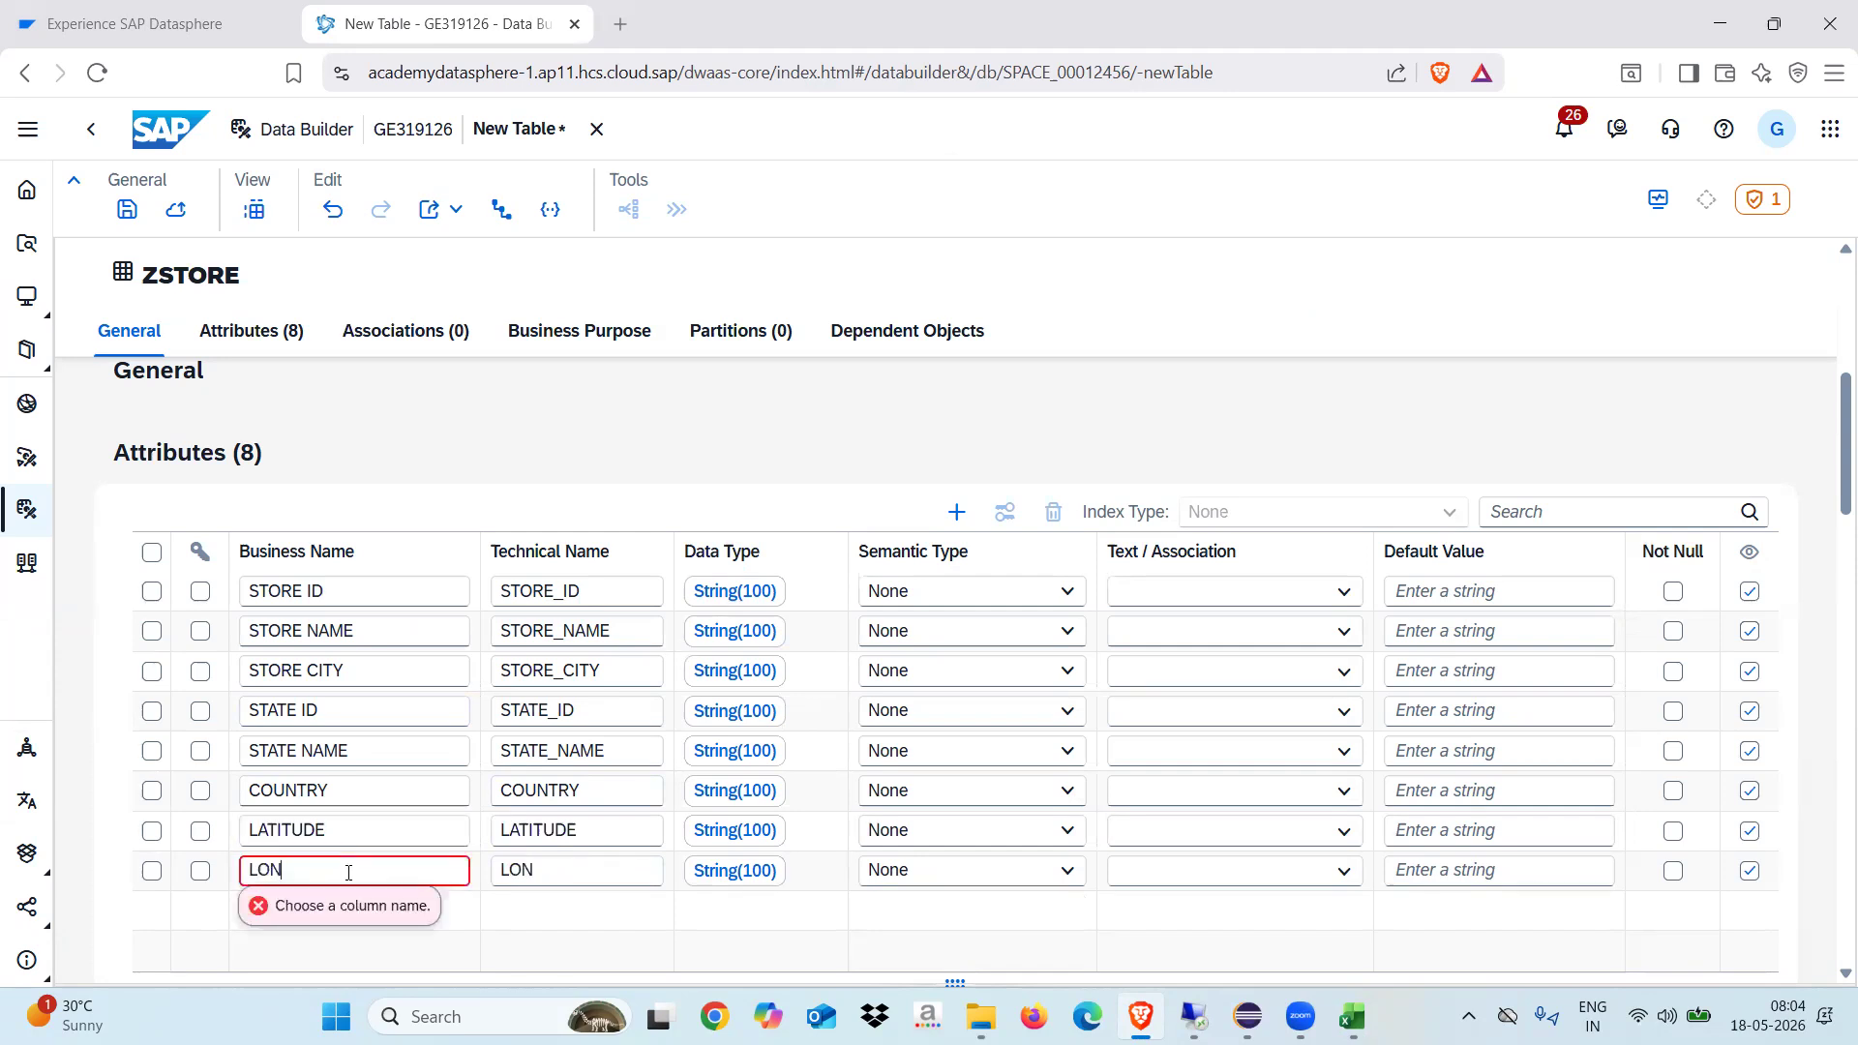
type("GITUDE")
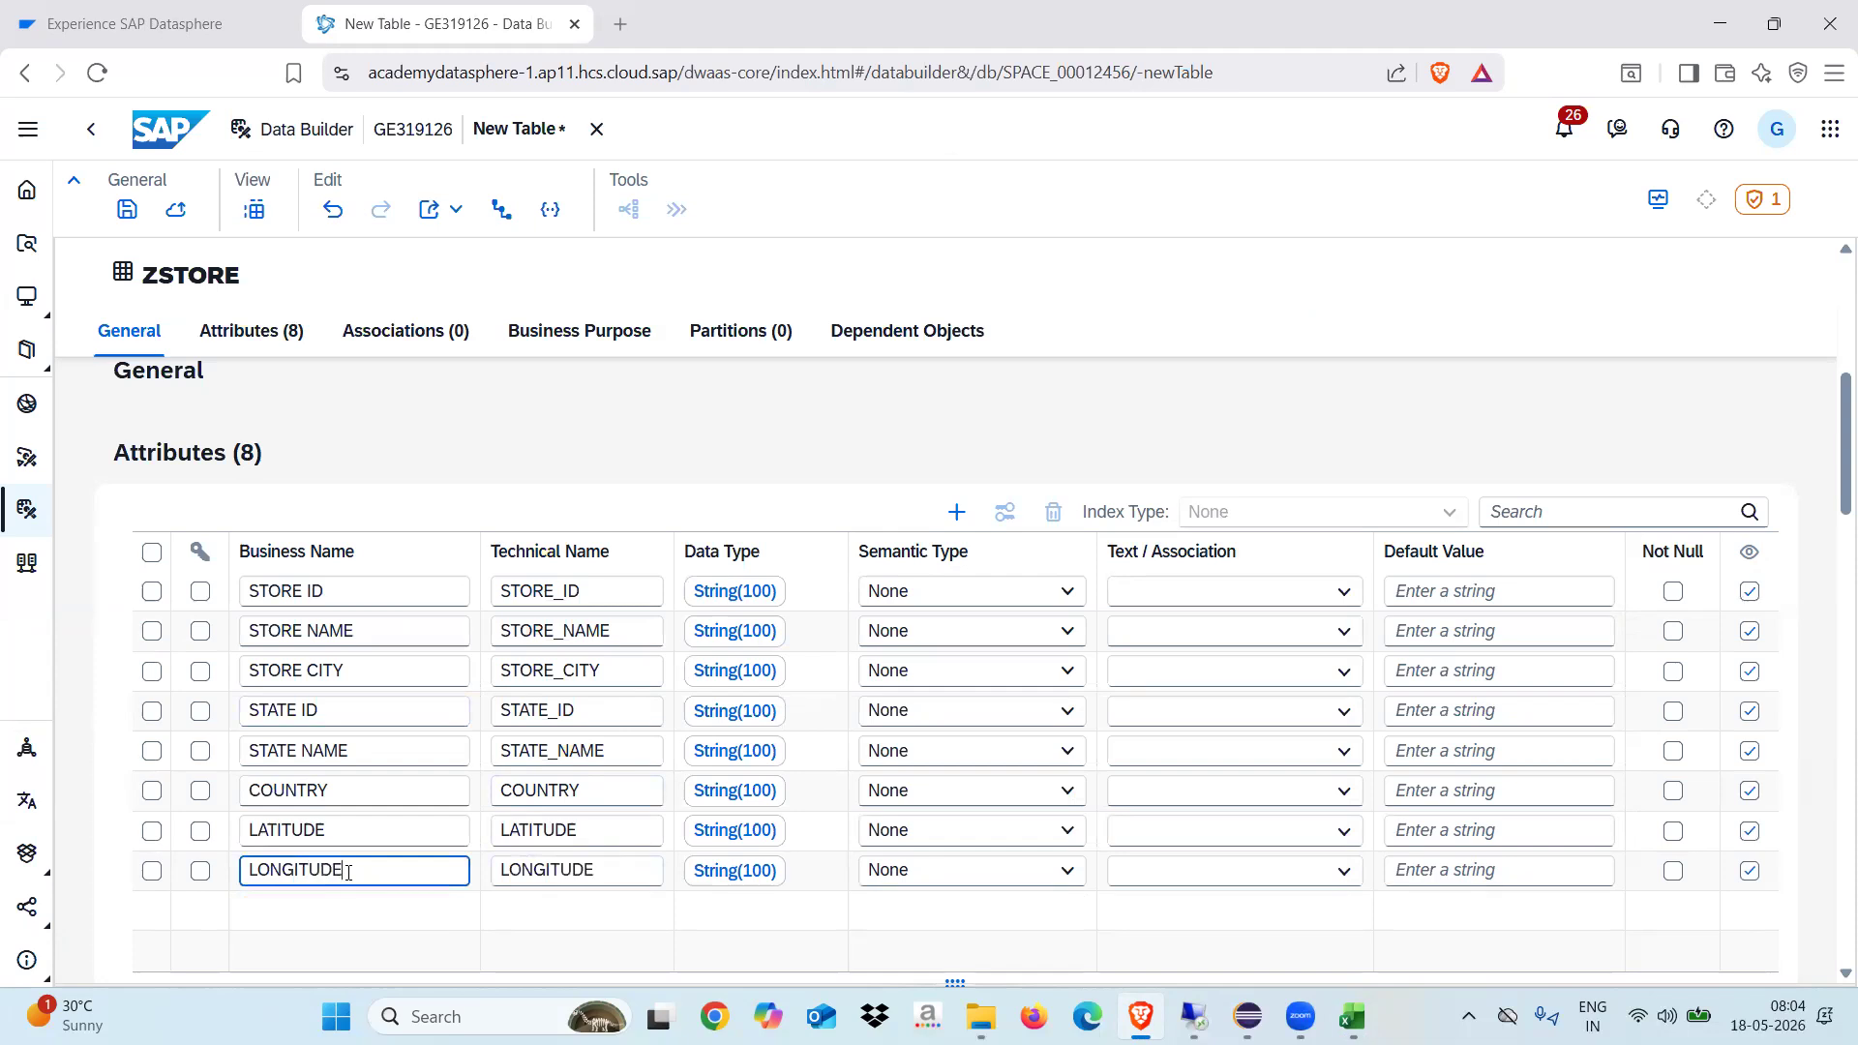
Set the STORE ID column's string length to 5 and mark the column as the table's key.
left_click(764, 595)
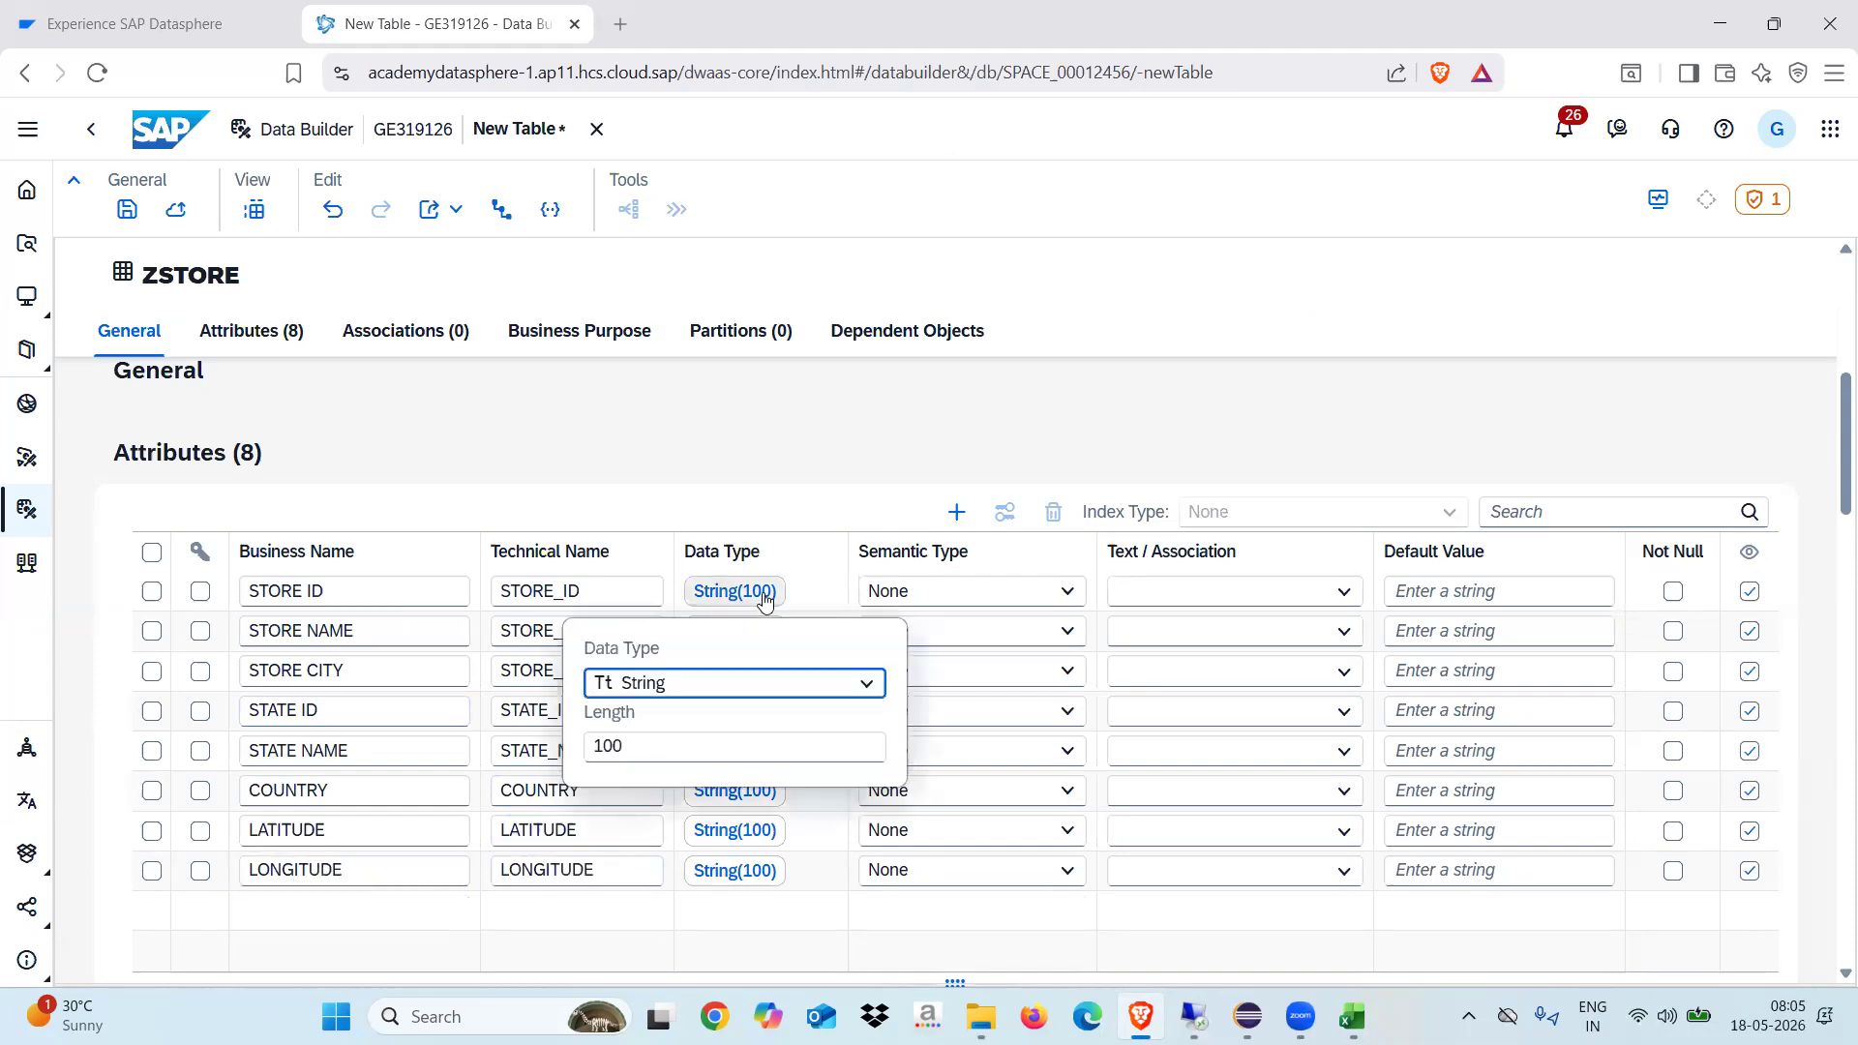
left_click(652, 748)
key("BackSpace")
key("BackSpace")
type("5")
left_click(764, 484)
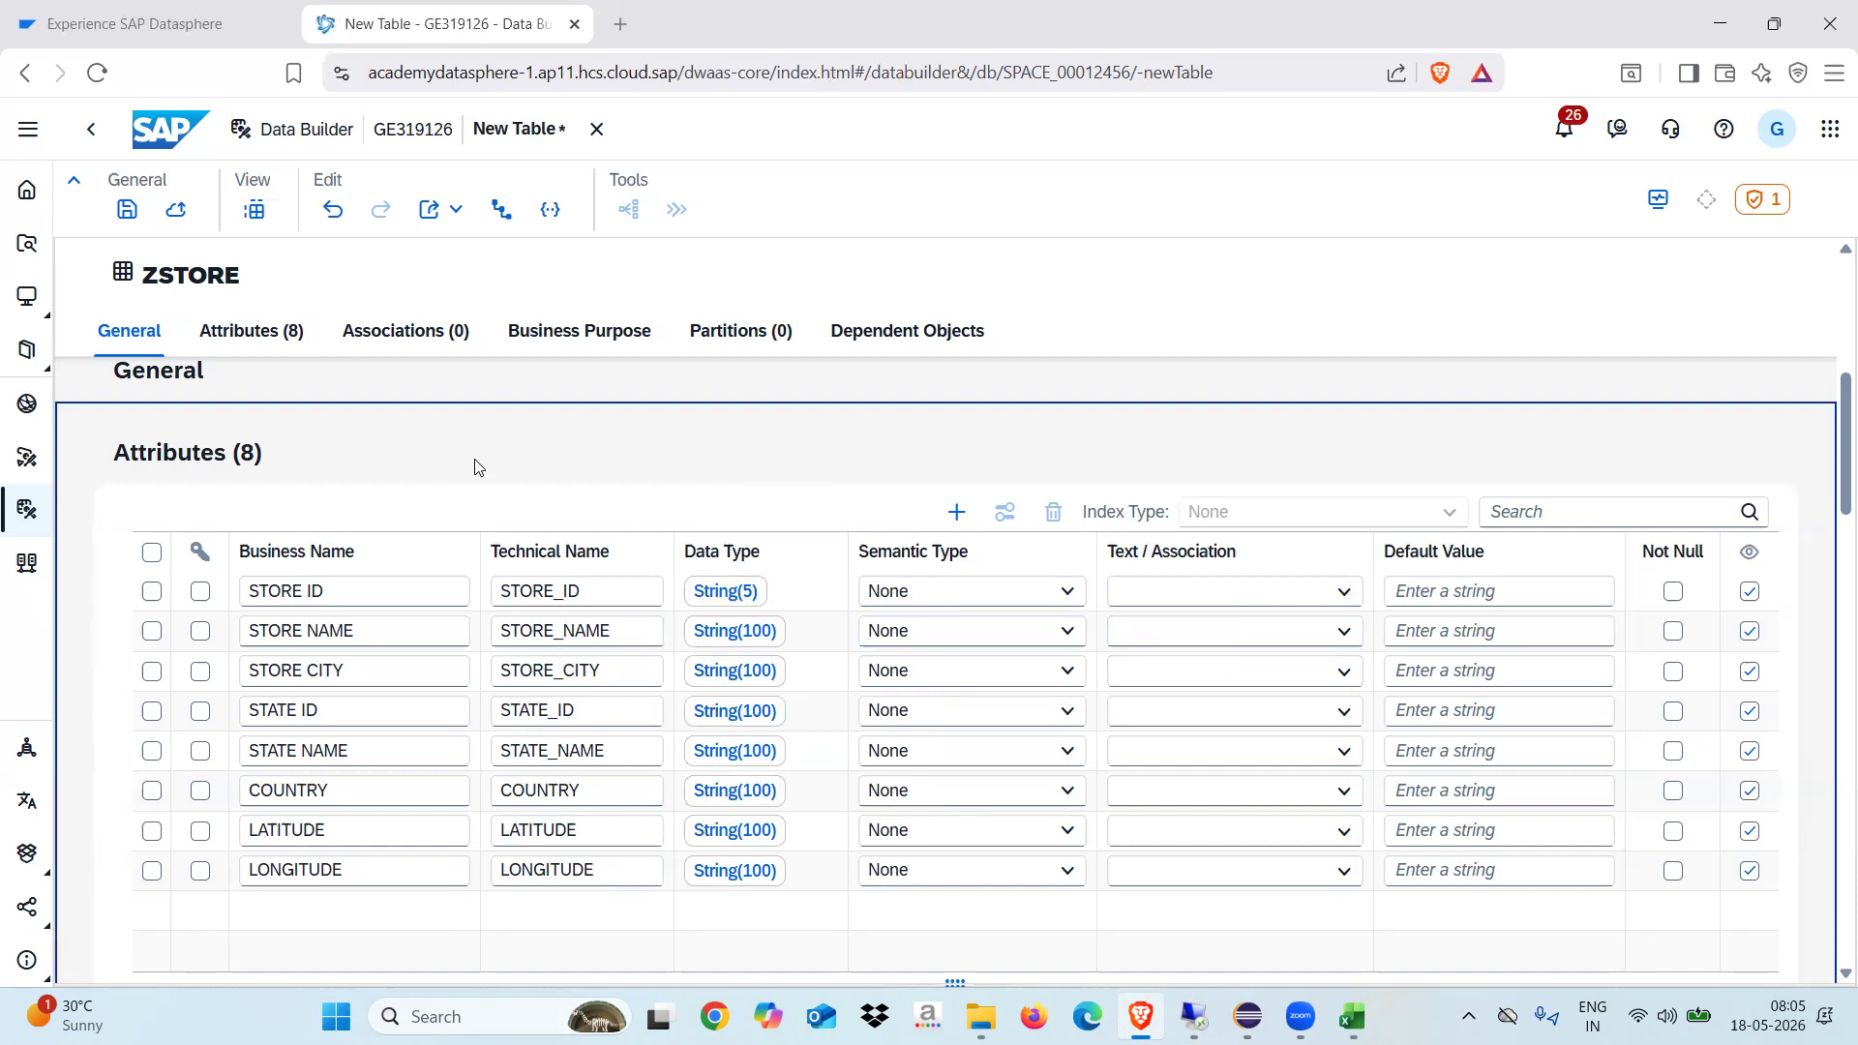
left_click(200, 592)
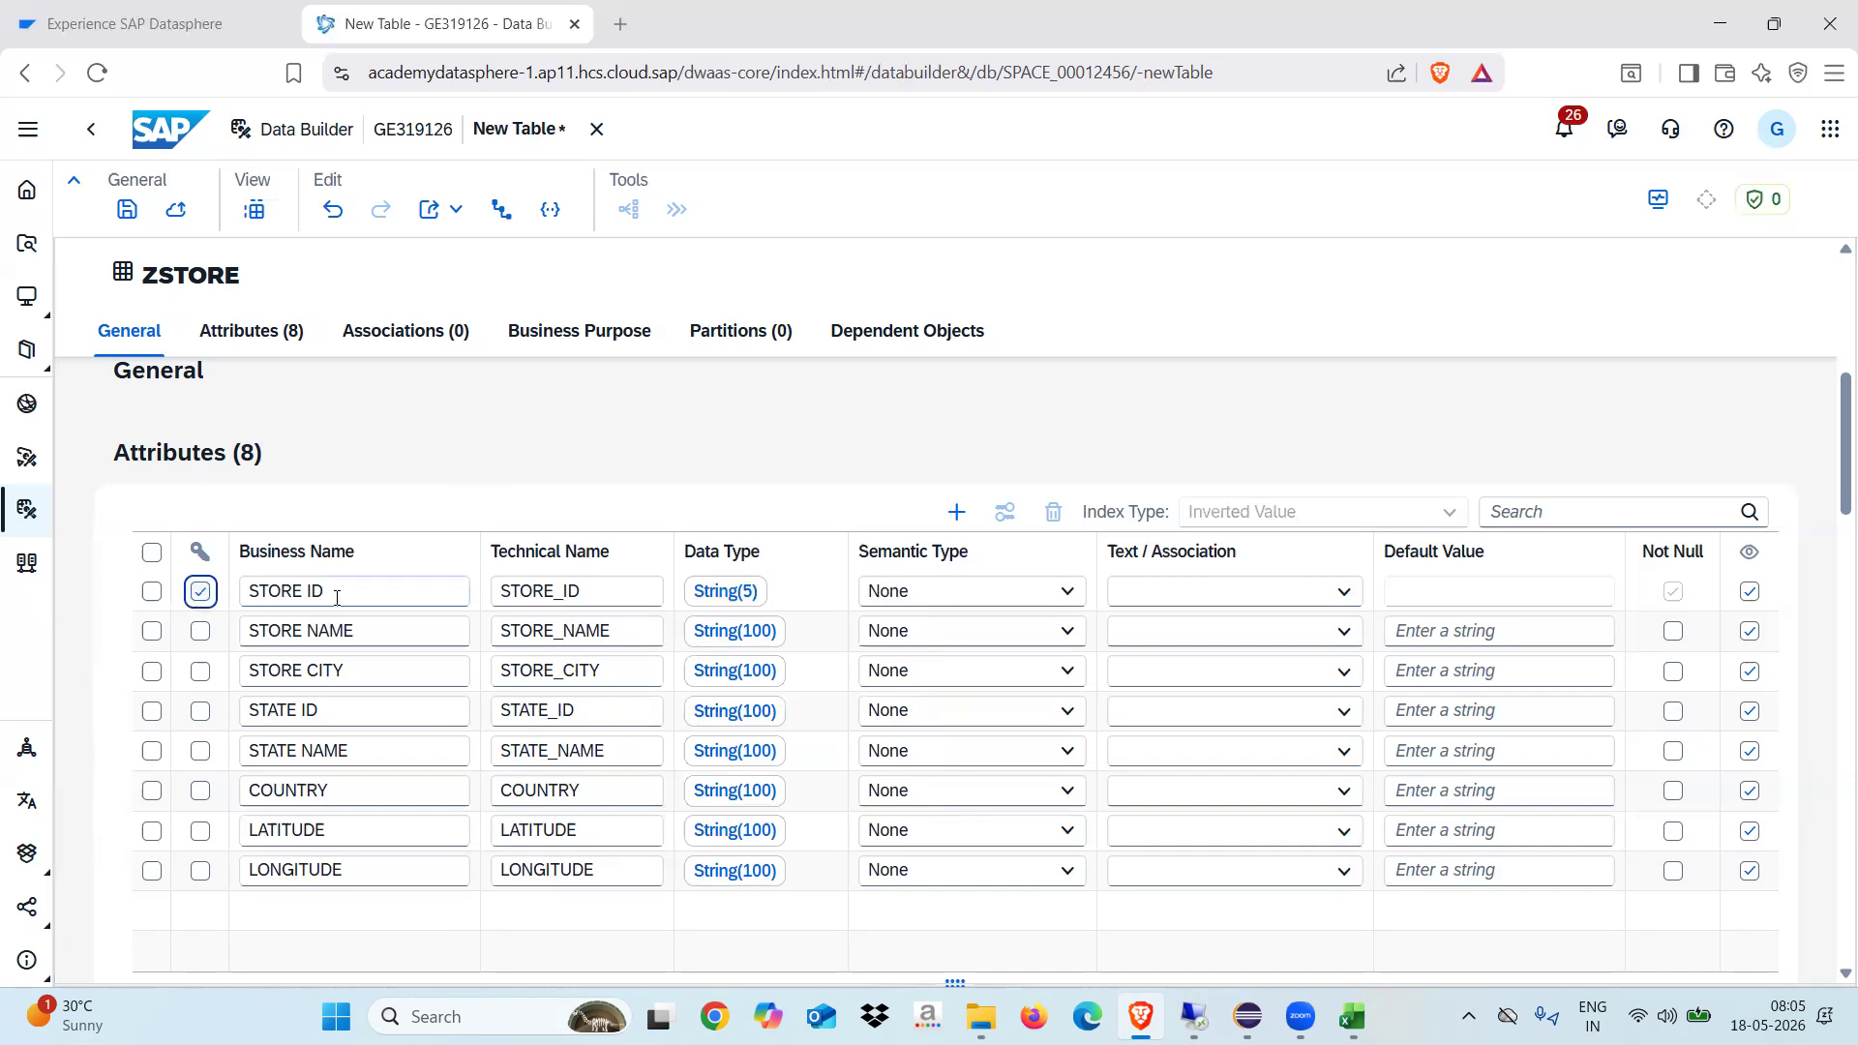
Save and deploy the ZSTORE table, and return to the Data Builder overview.
left_click(129, 211)
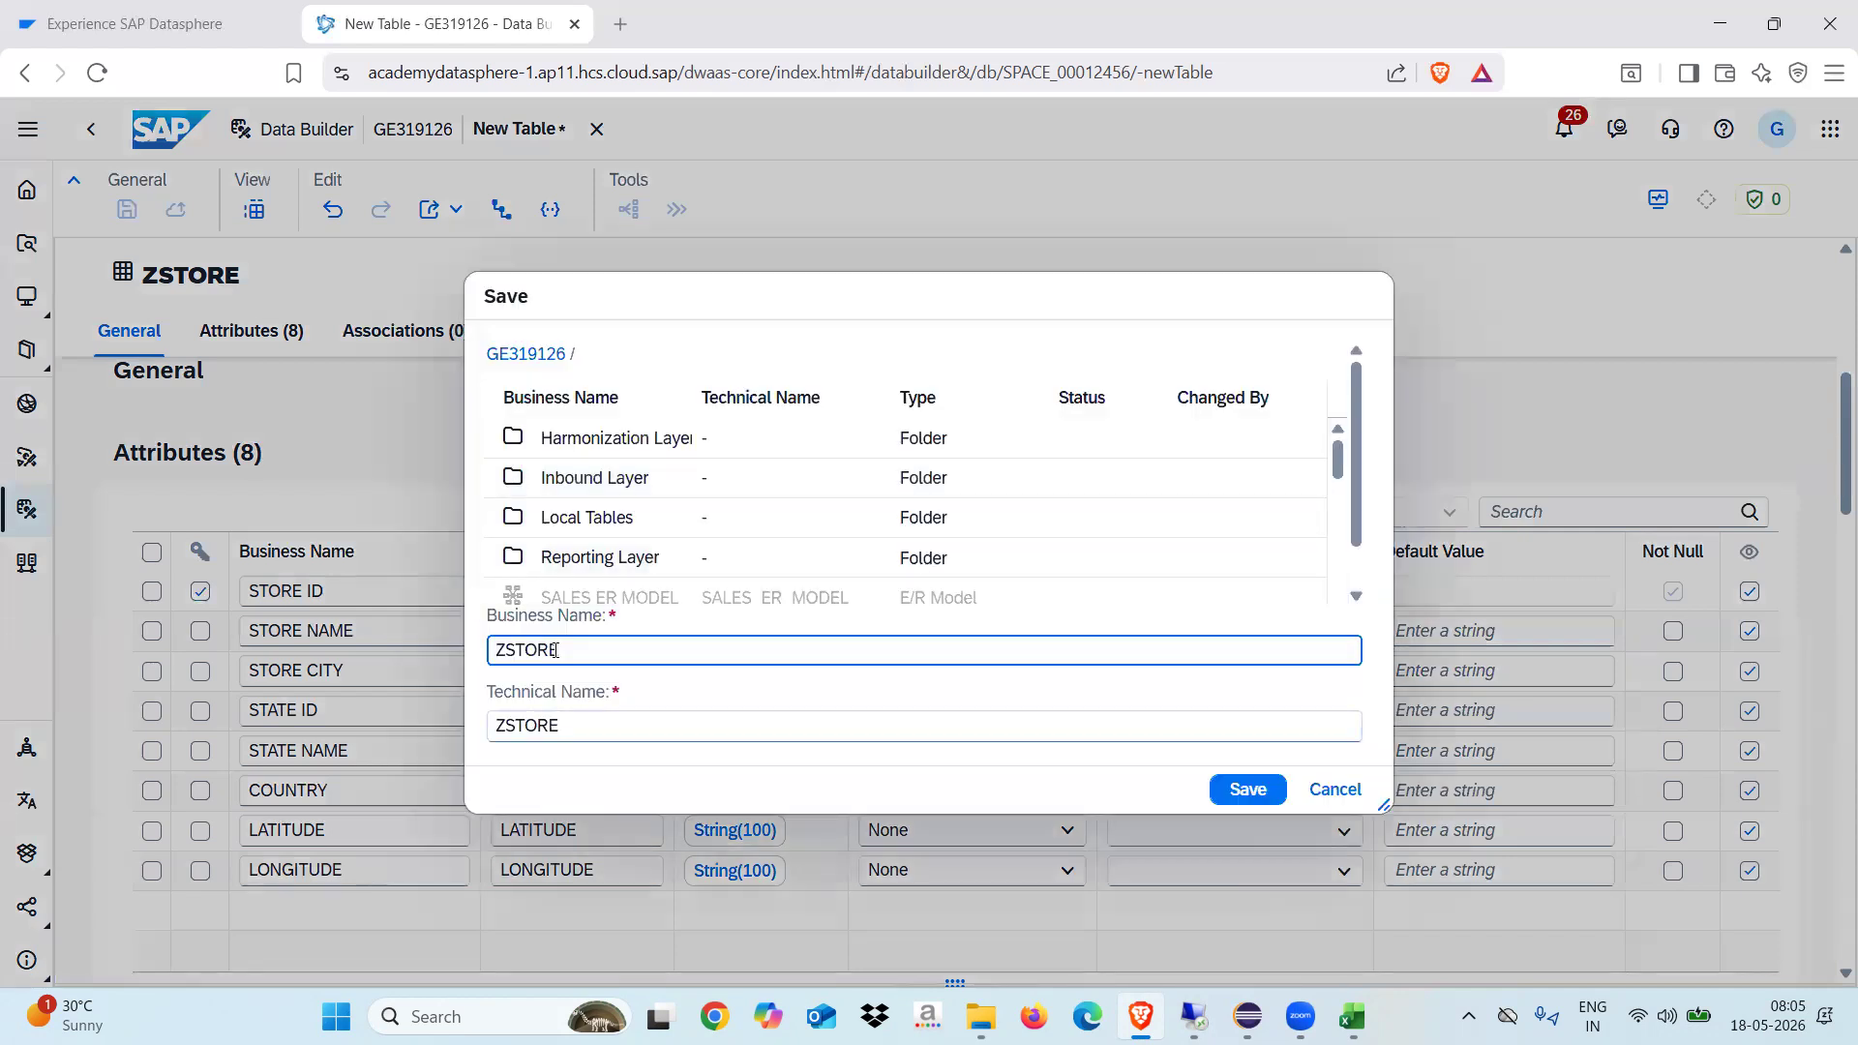
left_click(1231, 784)
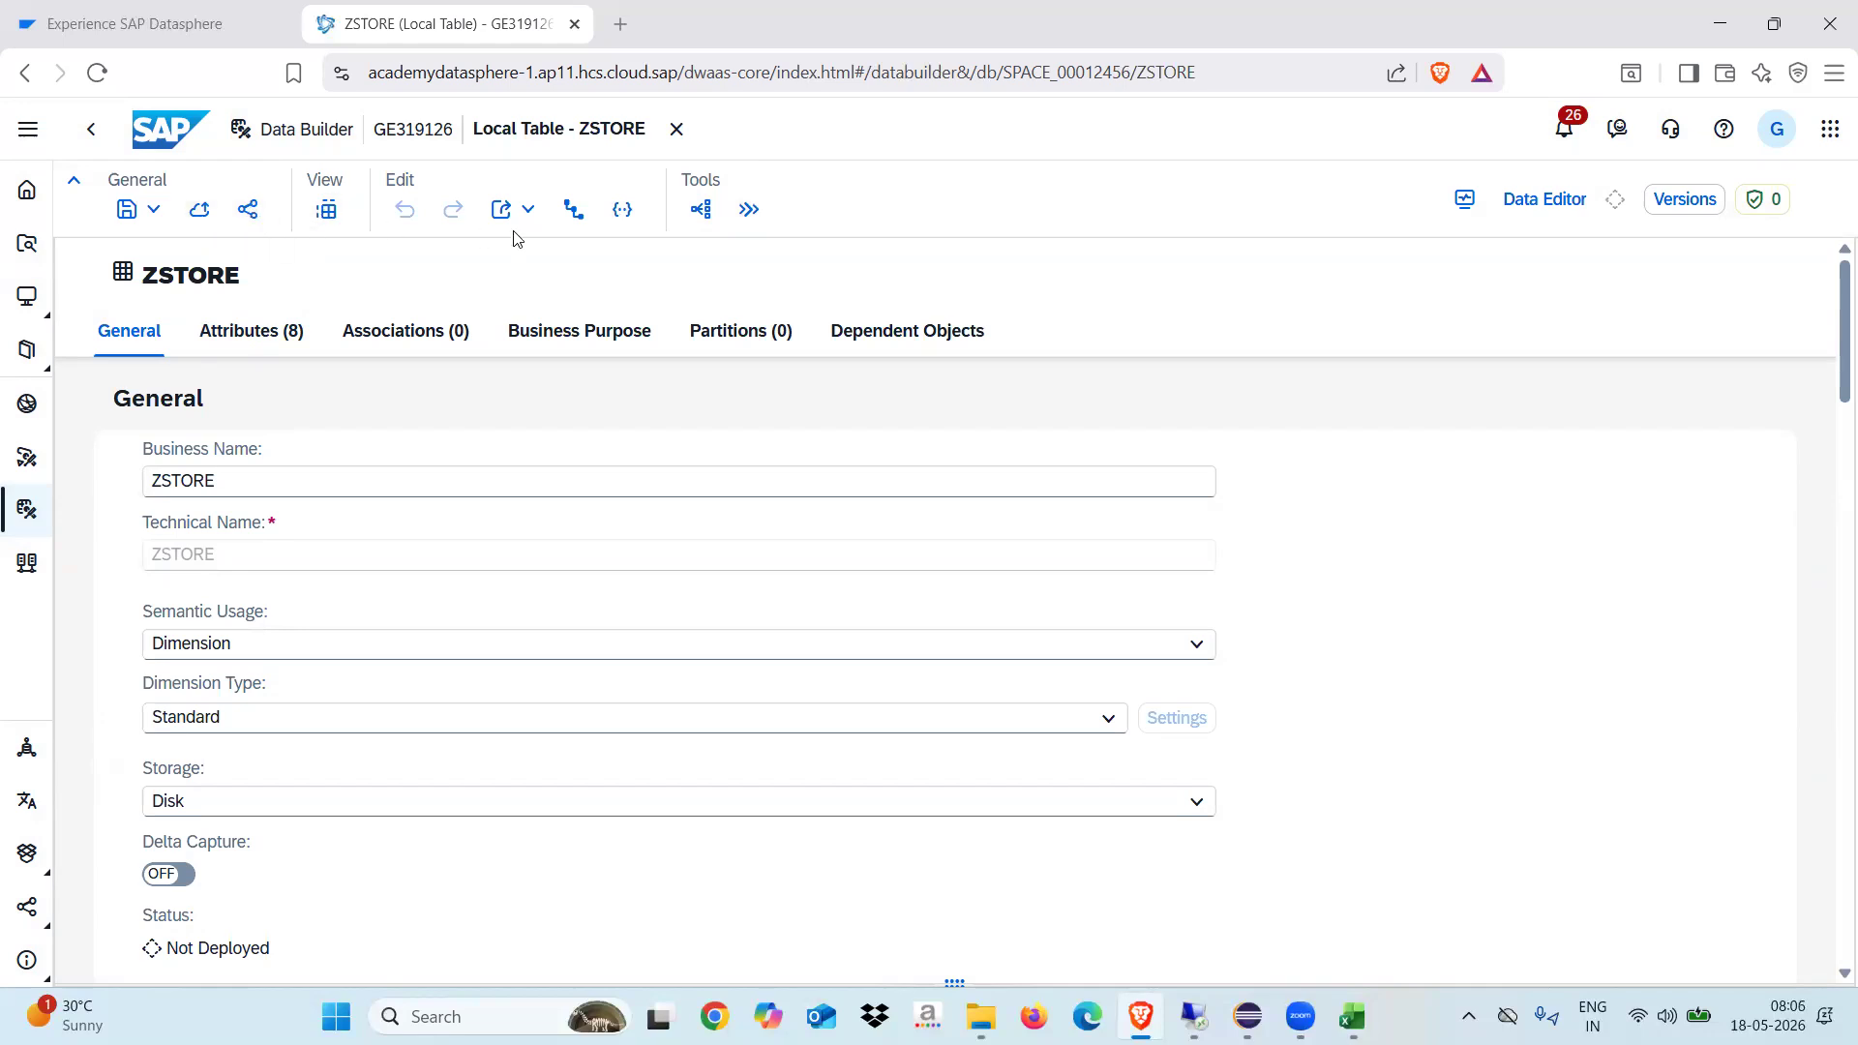
left_click(200, 212)
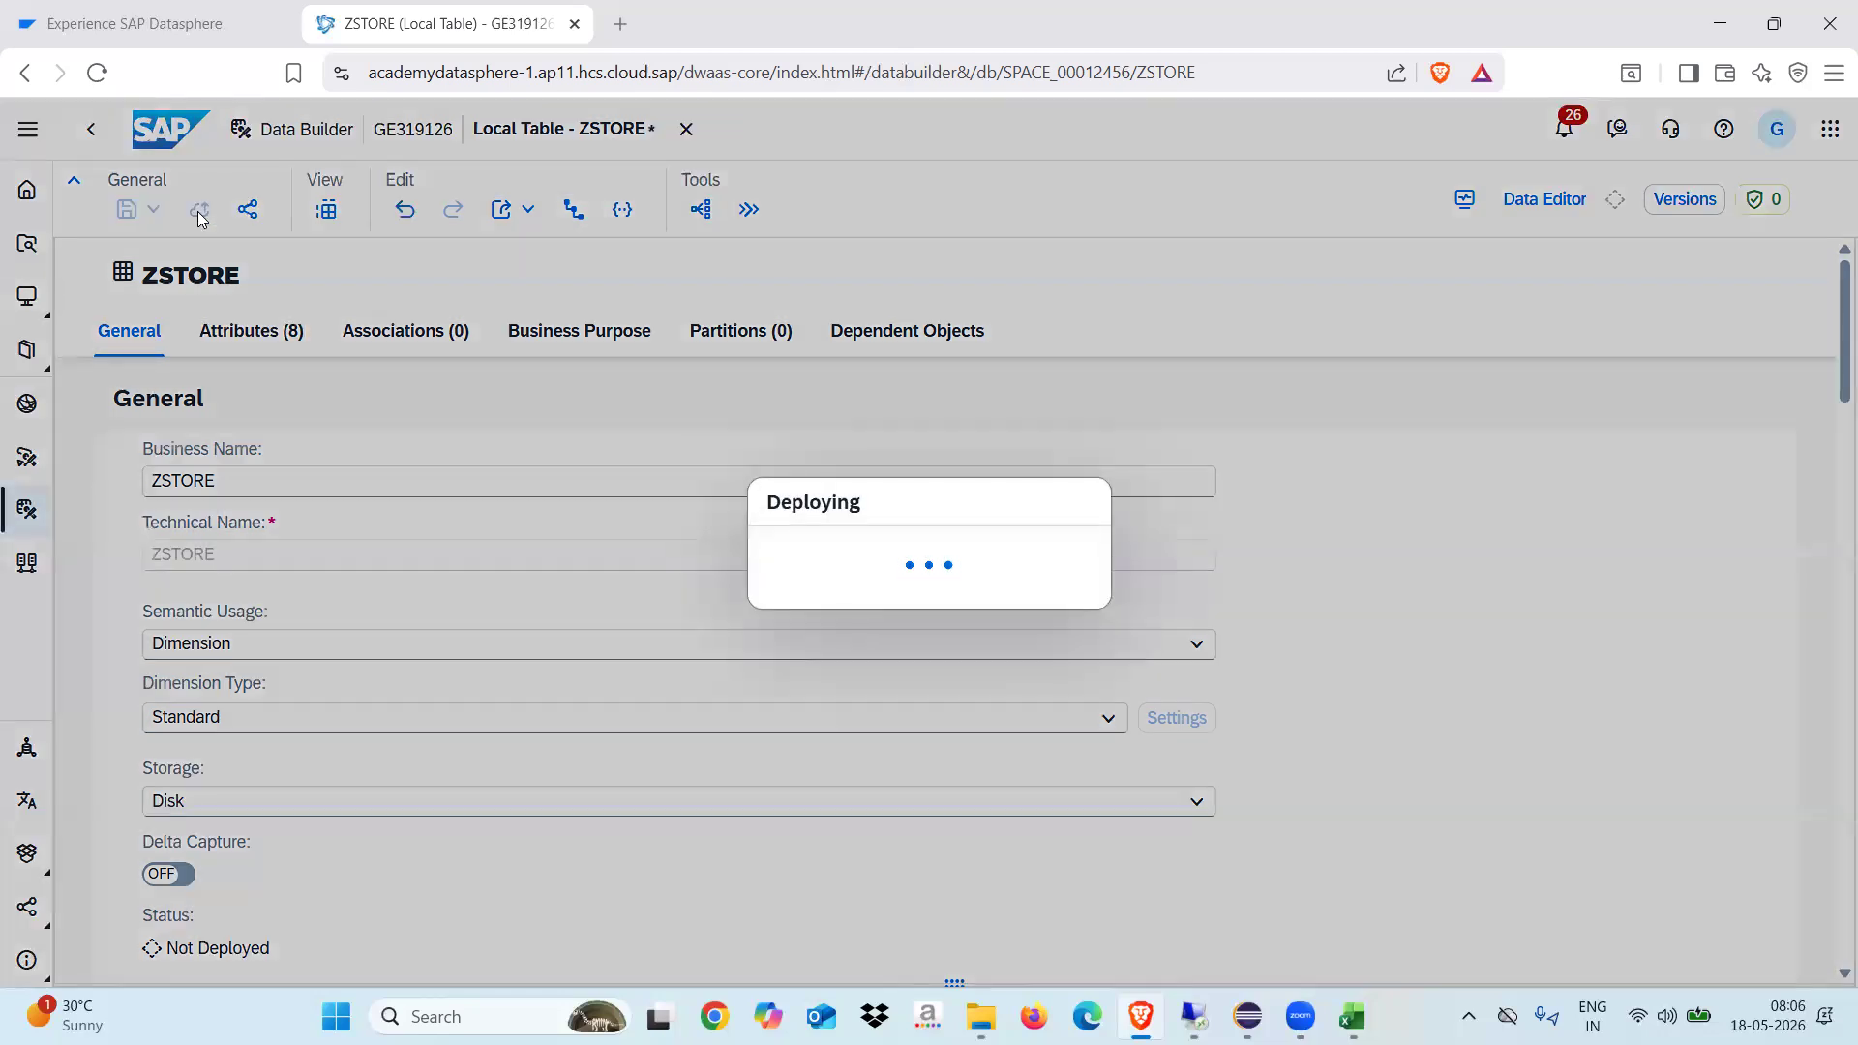
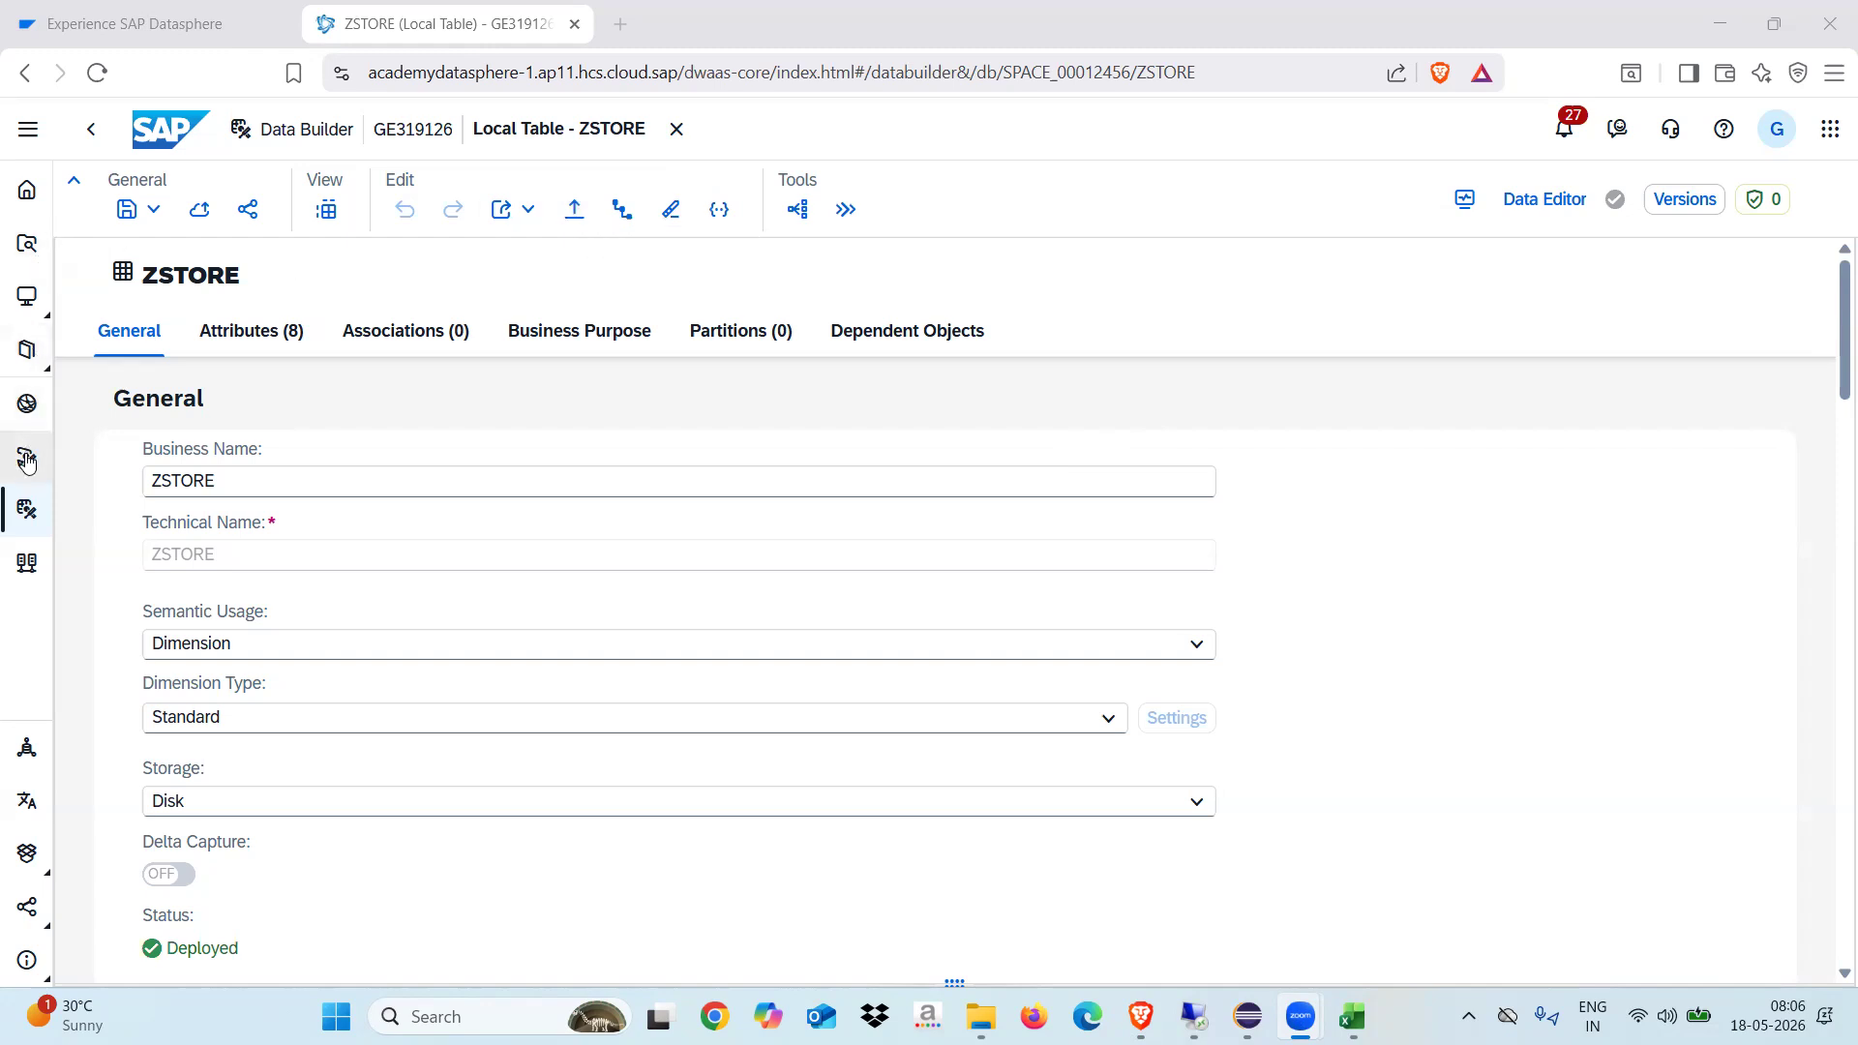
left_click(26, 507)
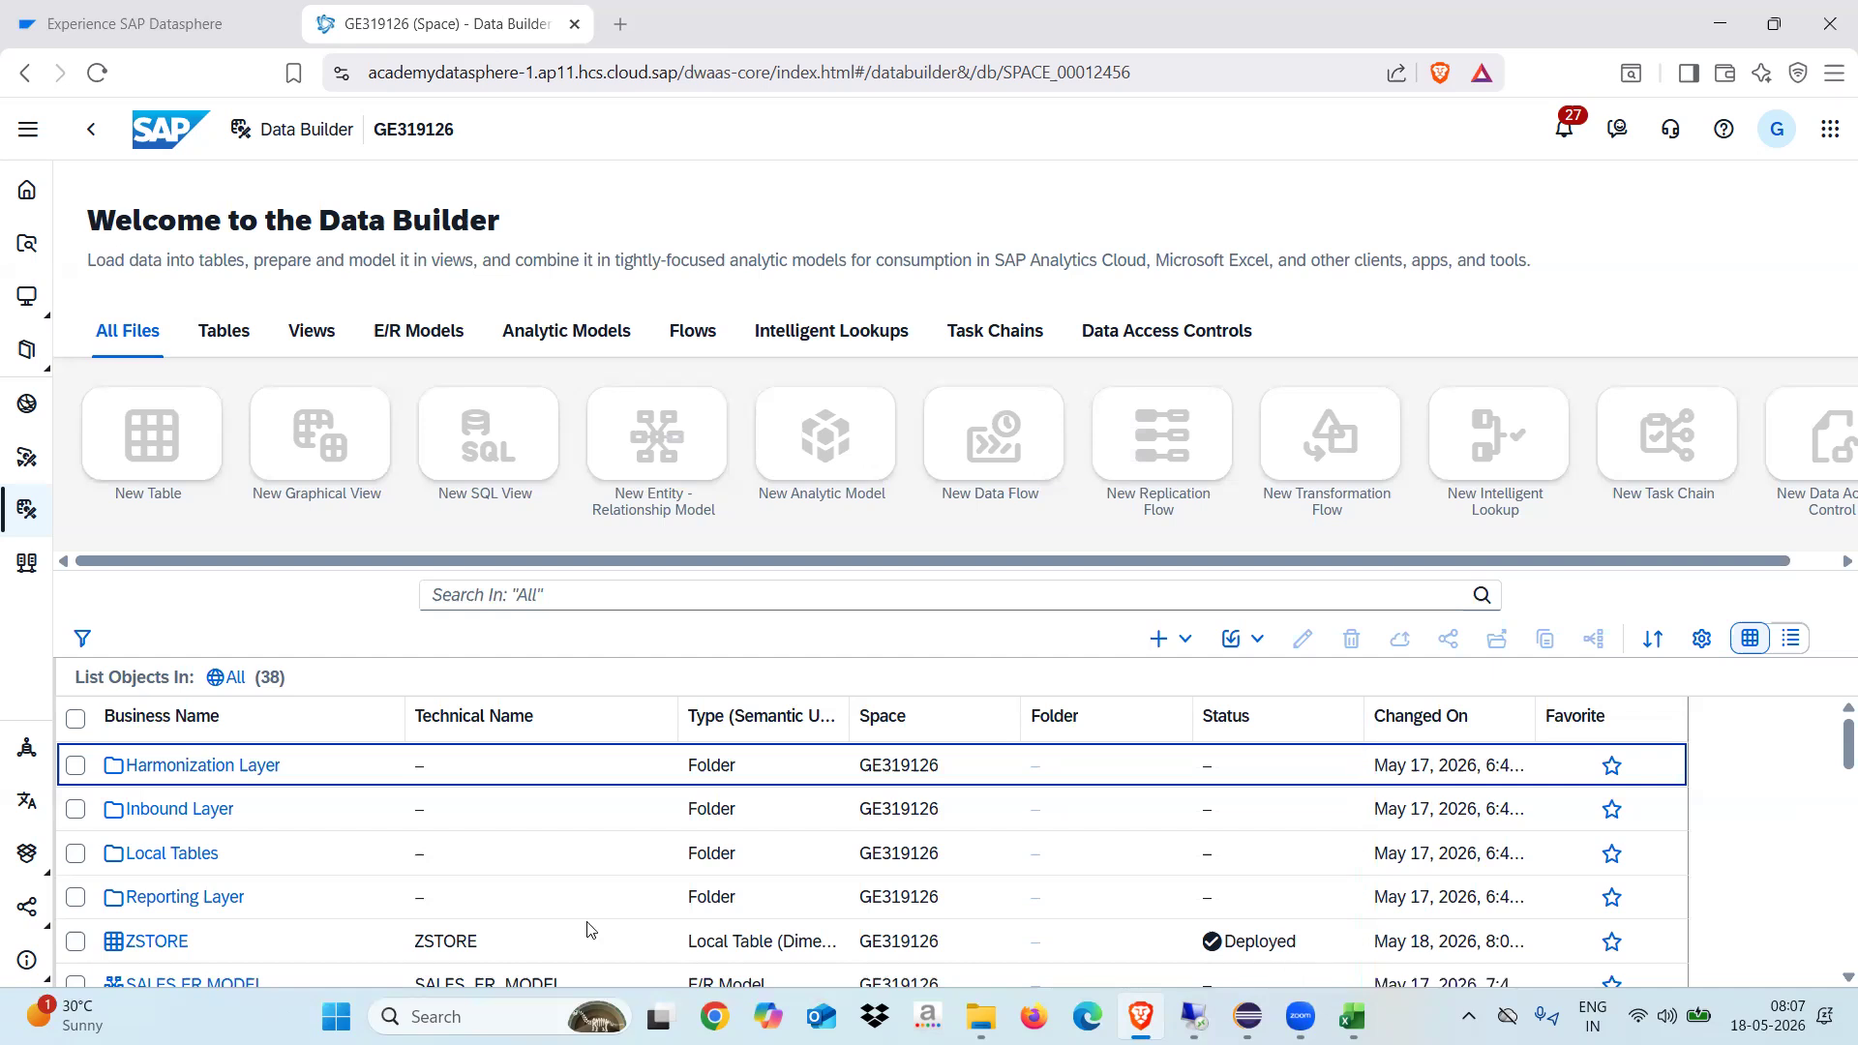
Open the ZSTORE table's data preview and import Dimension Store.csv, with missing string values inserted as Null.
double_click(158, 946)
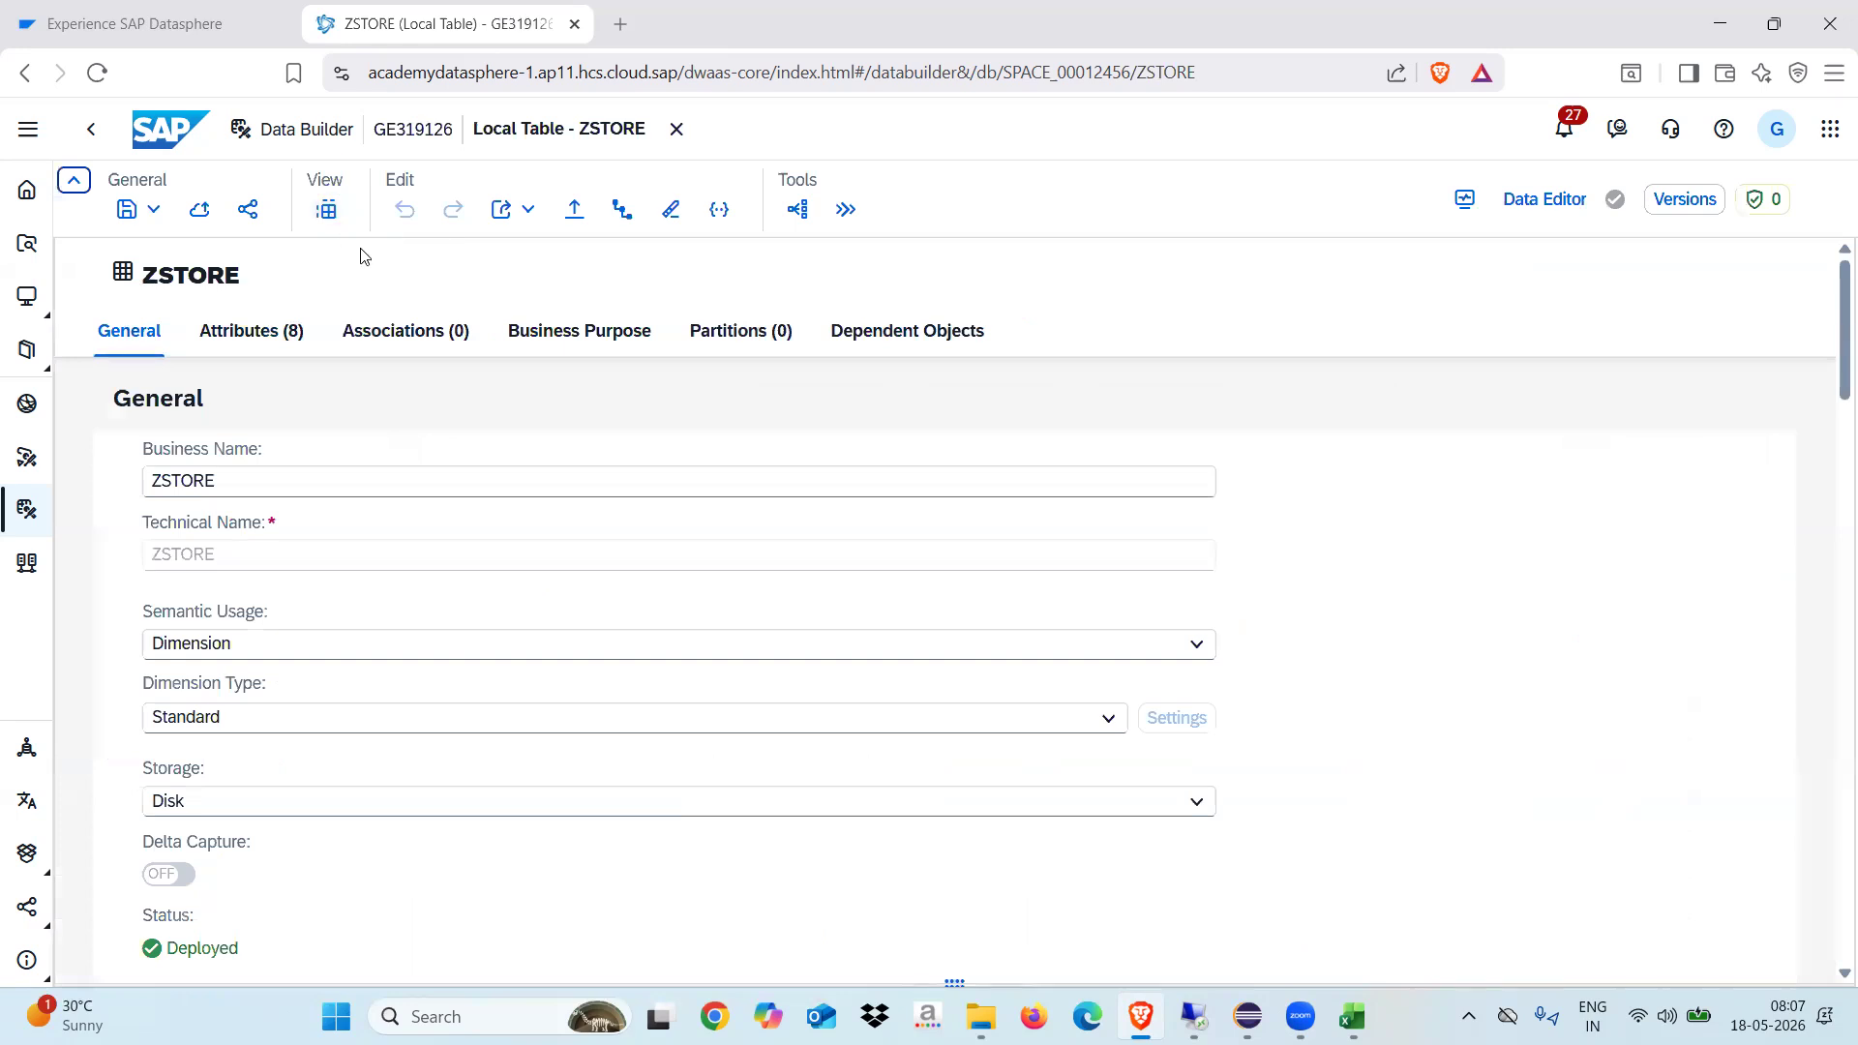
left_click(327, 211)
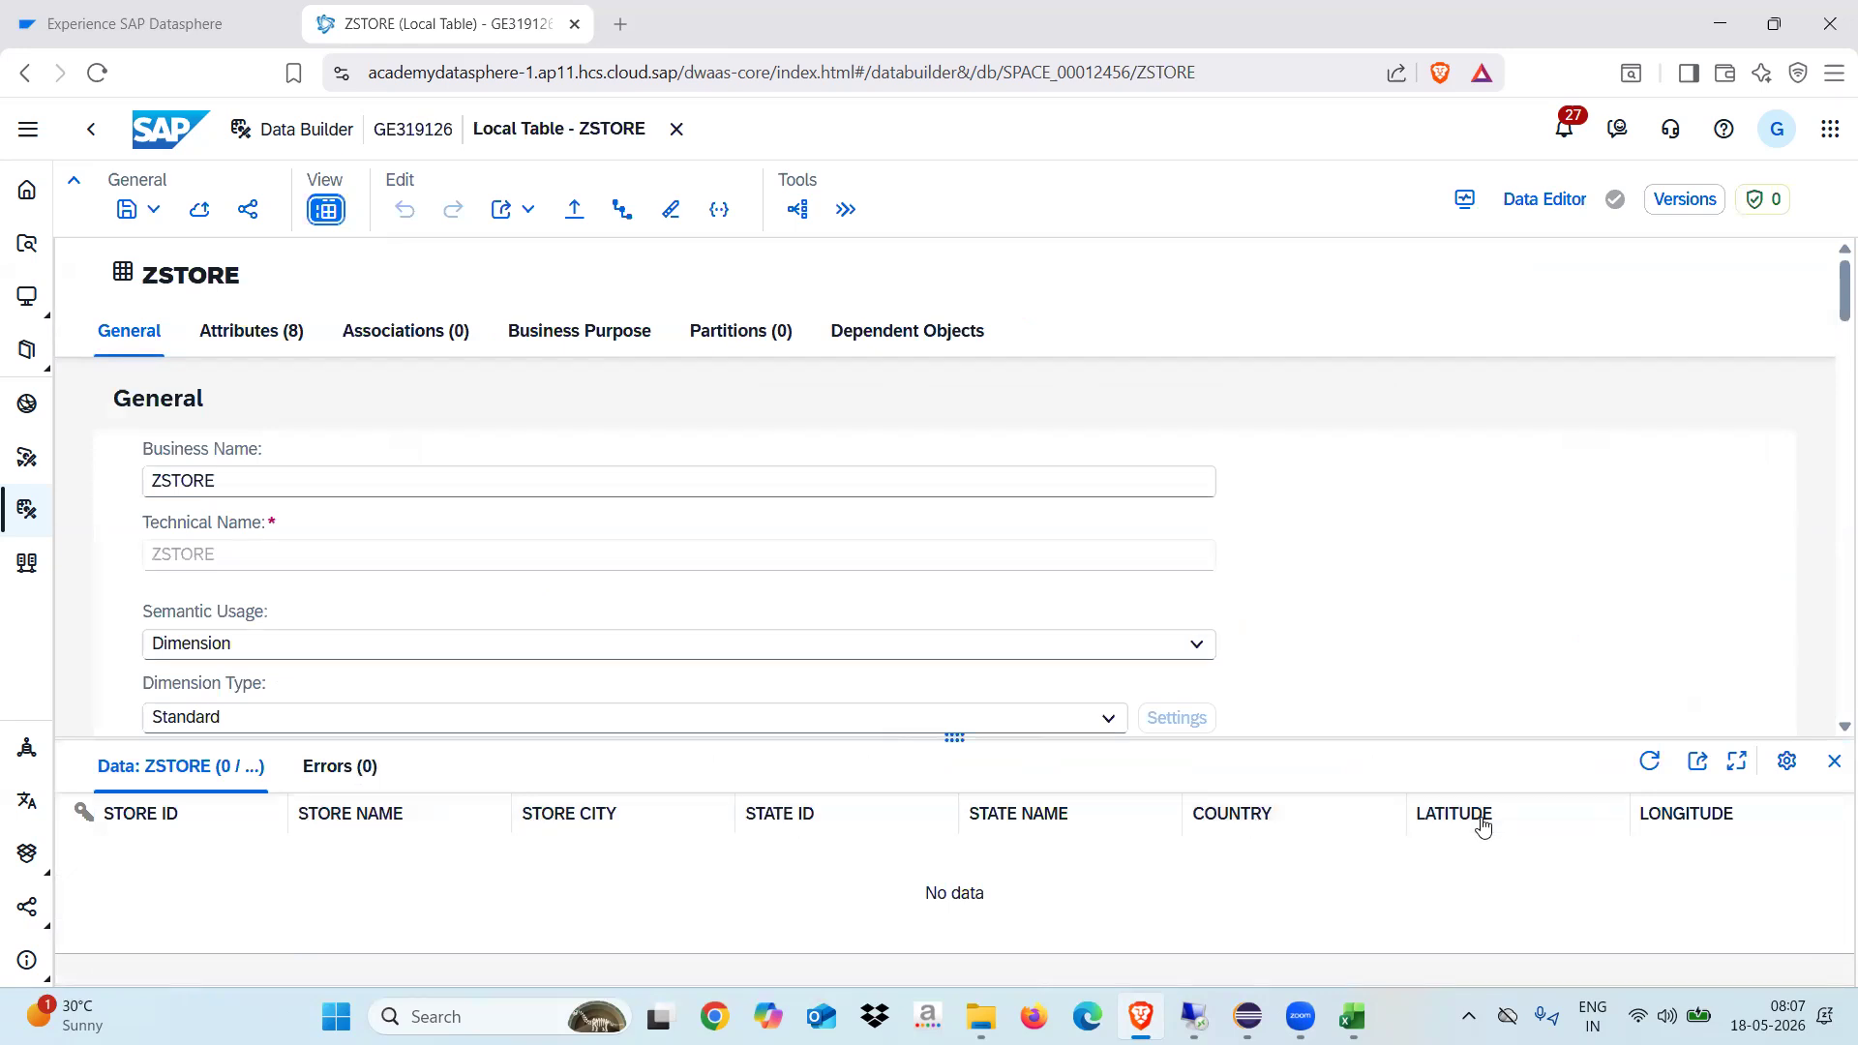
left_click(577, 219)
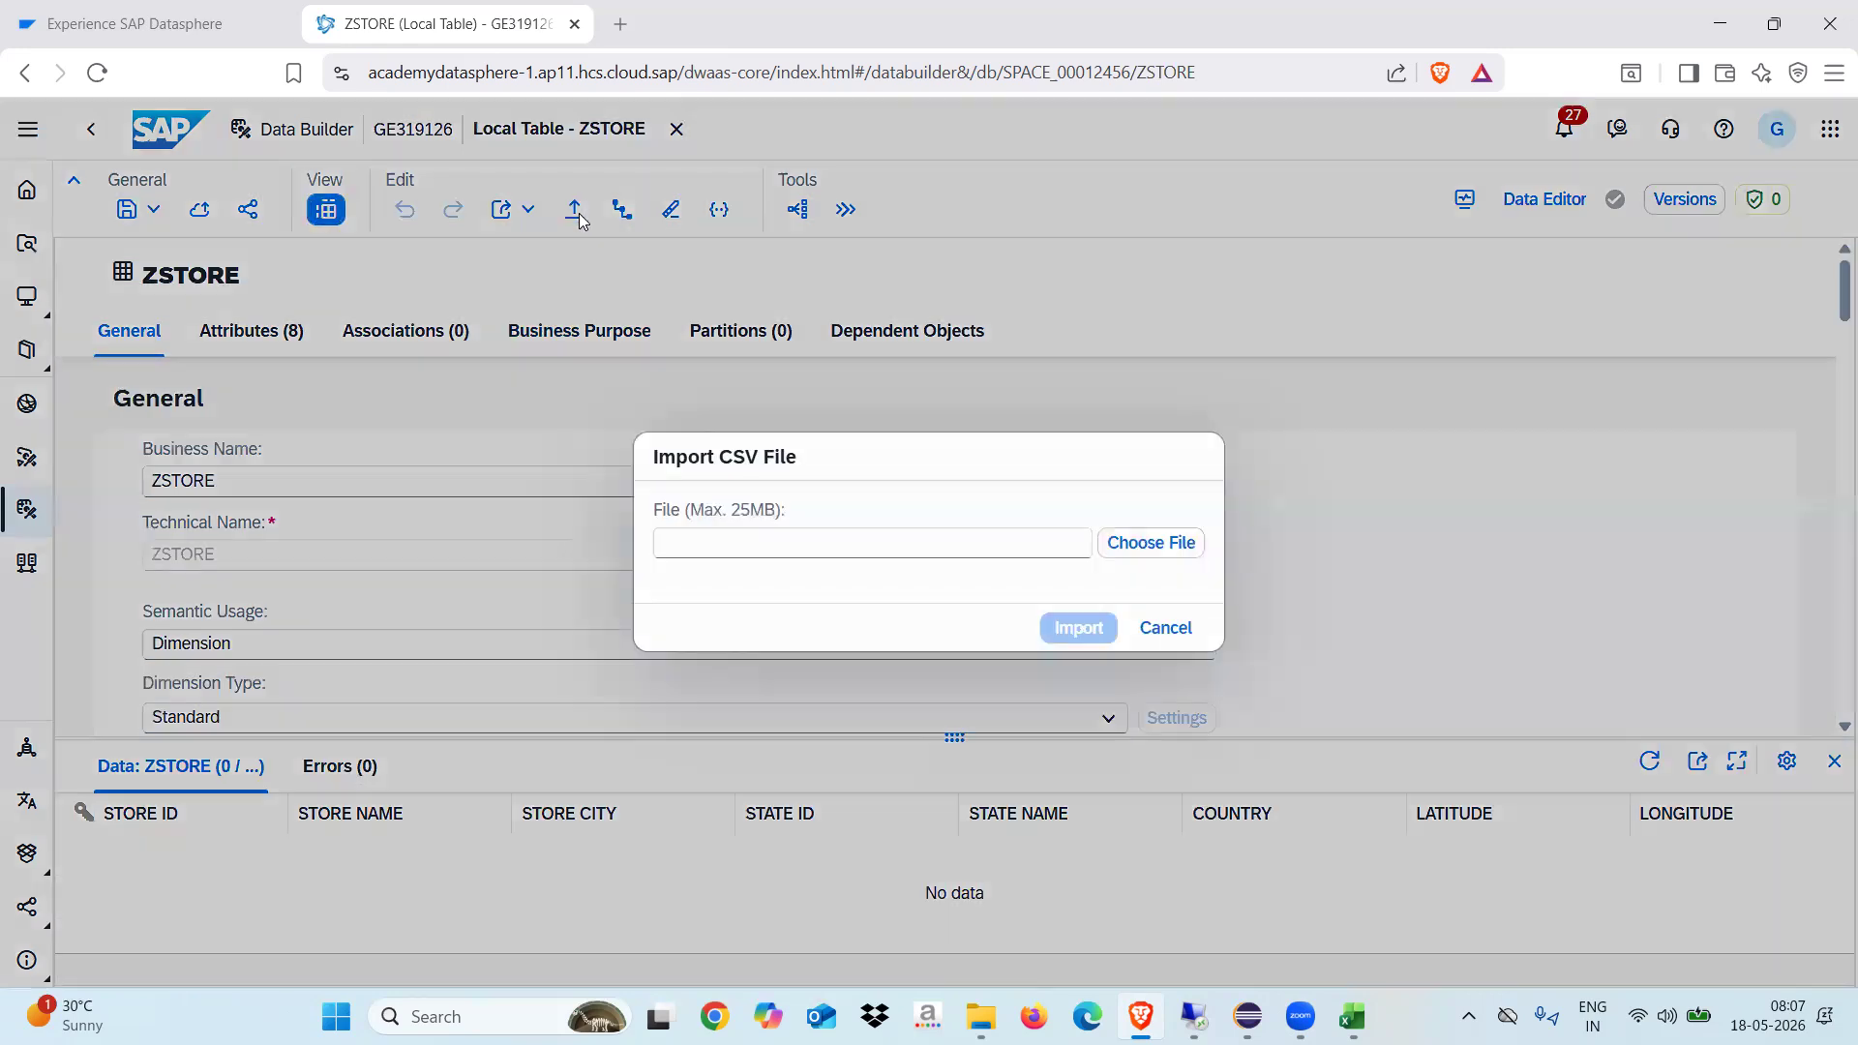
left_click(1138, 538)
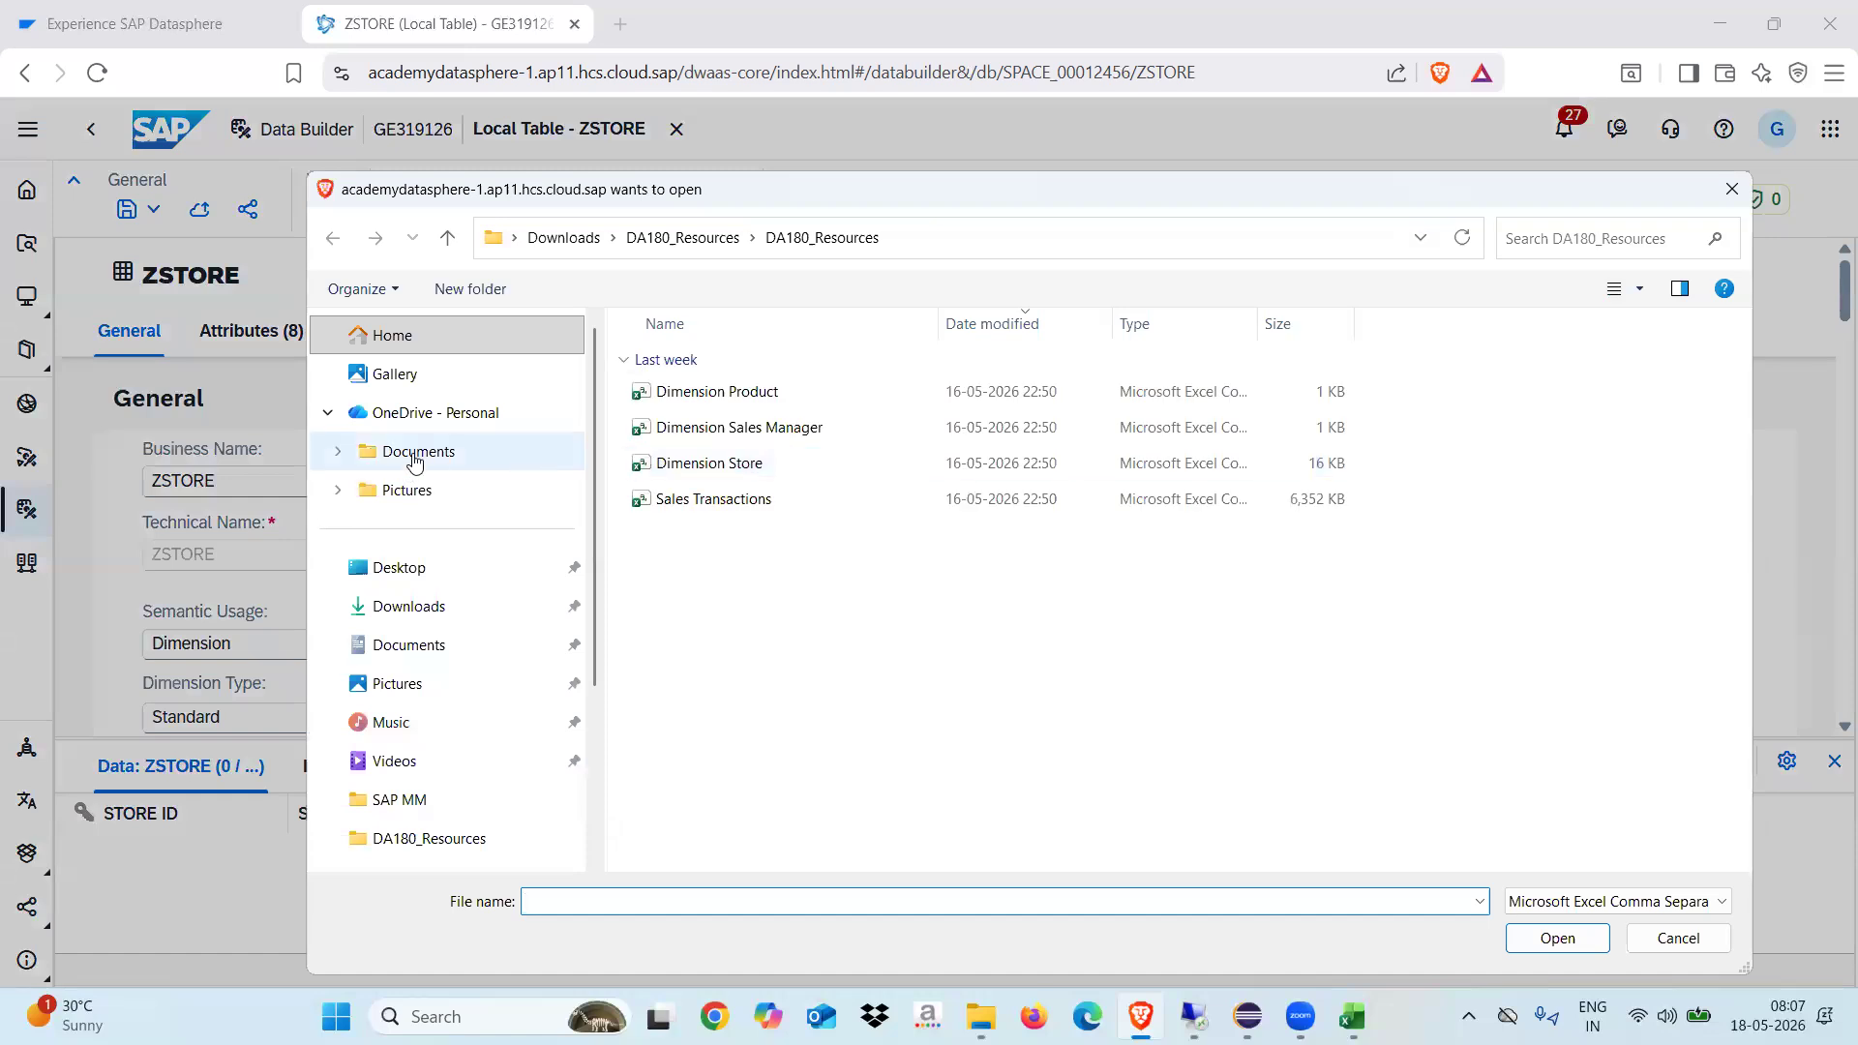
double_click(703, 464)
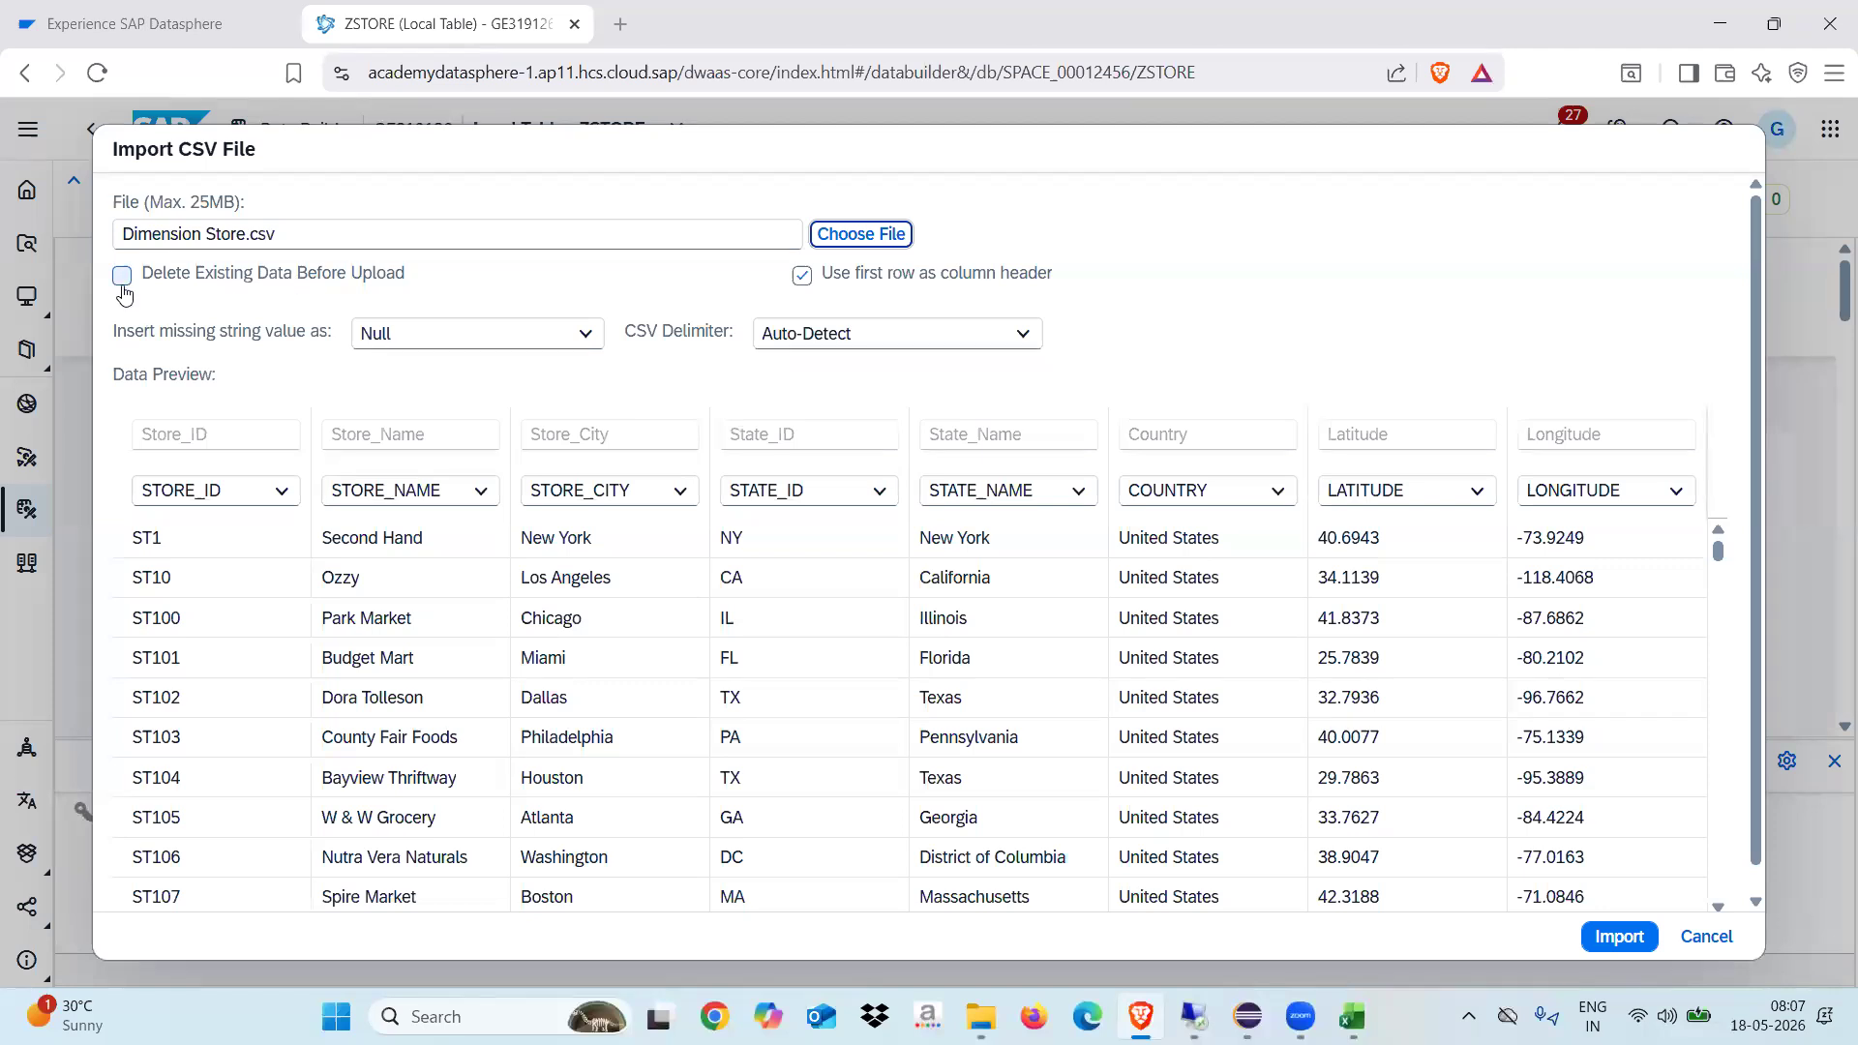
left_click(588, 337)
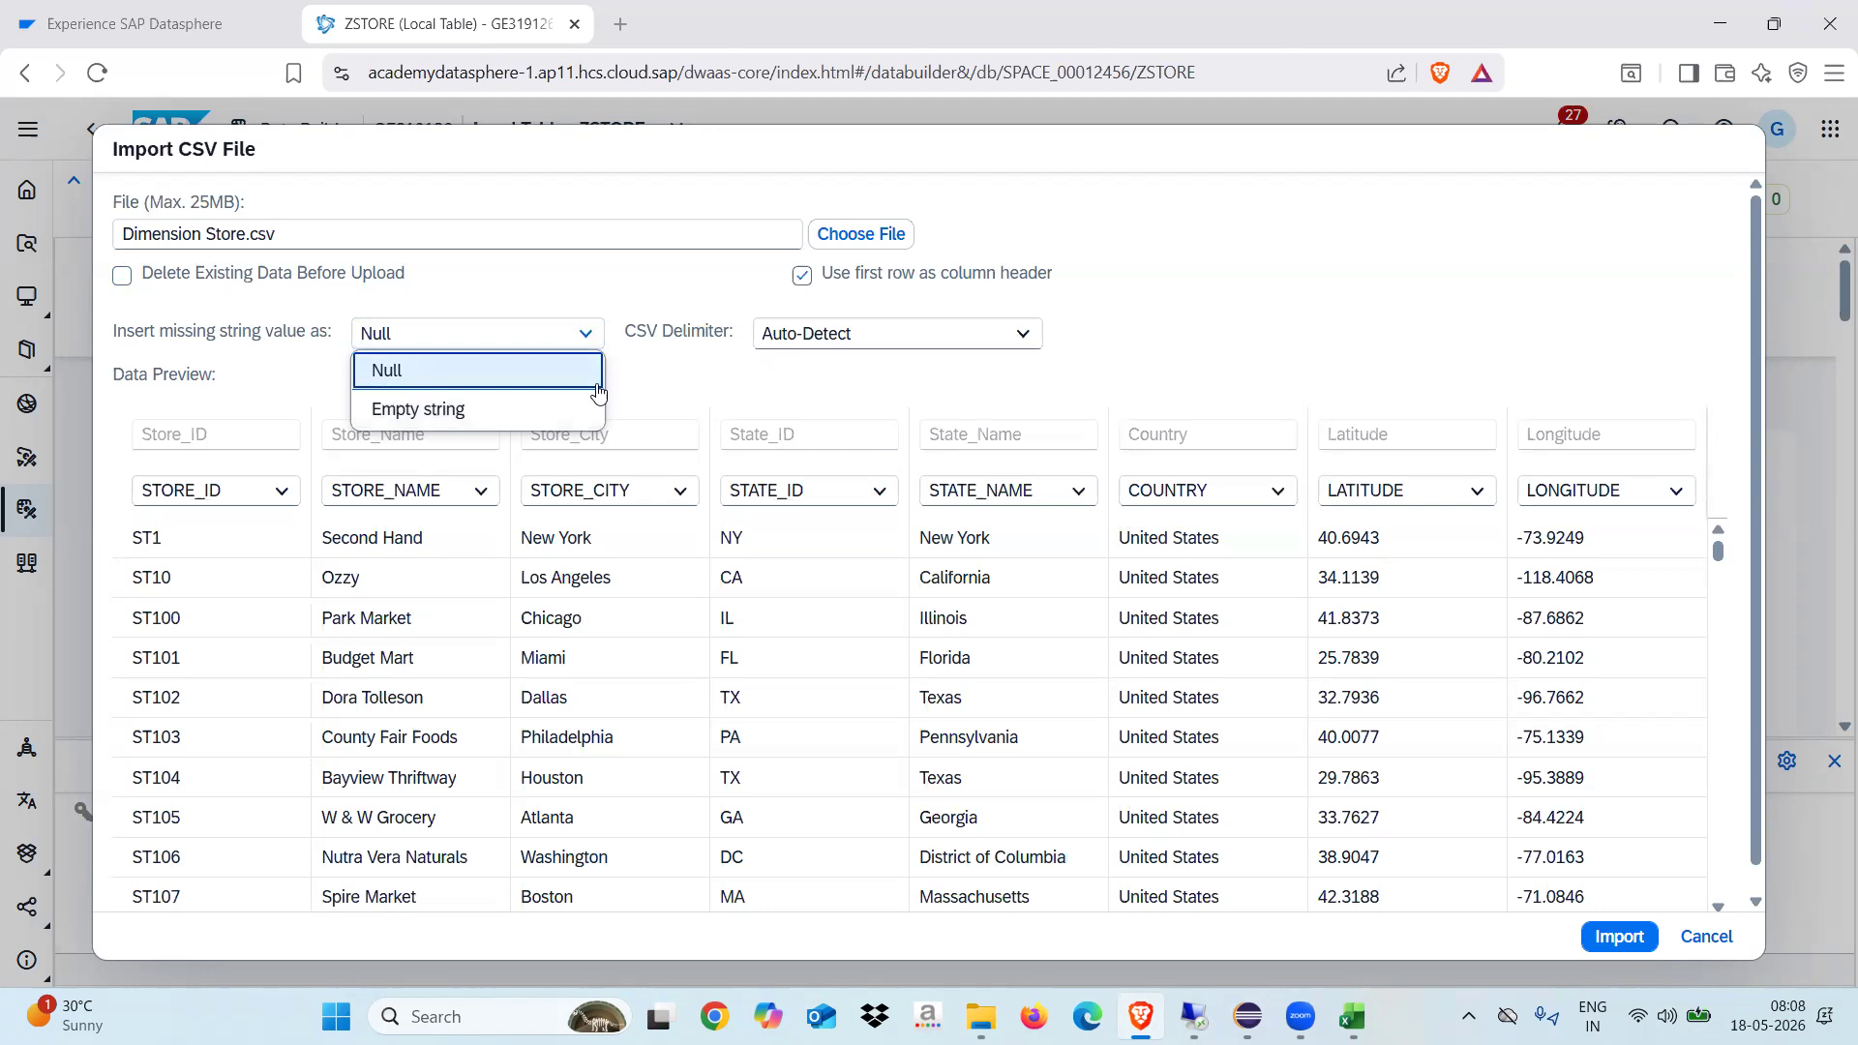
left_click(660, 369)
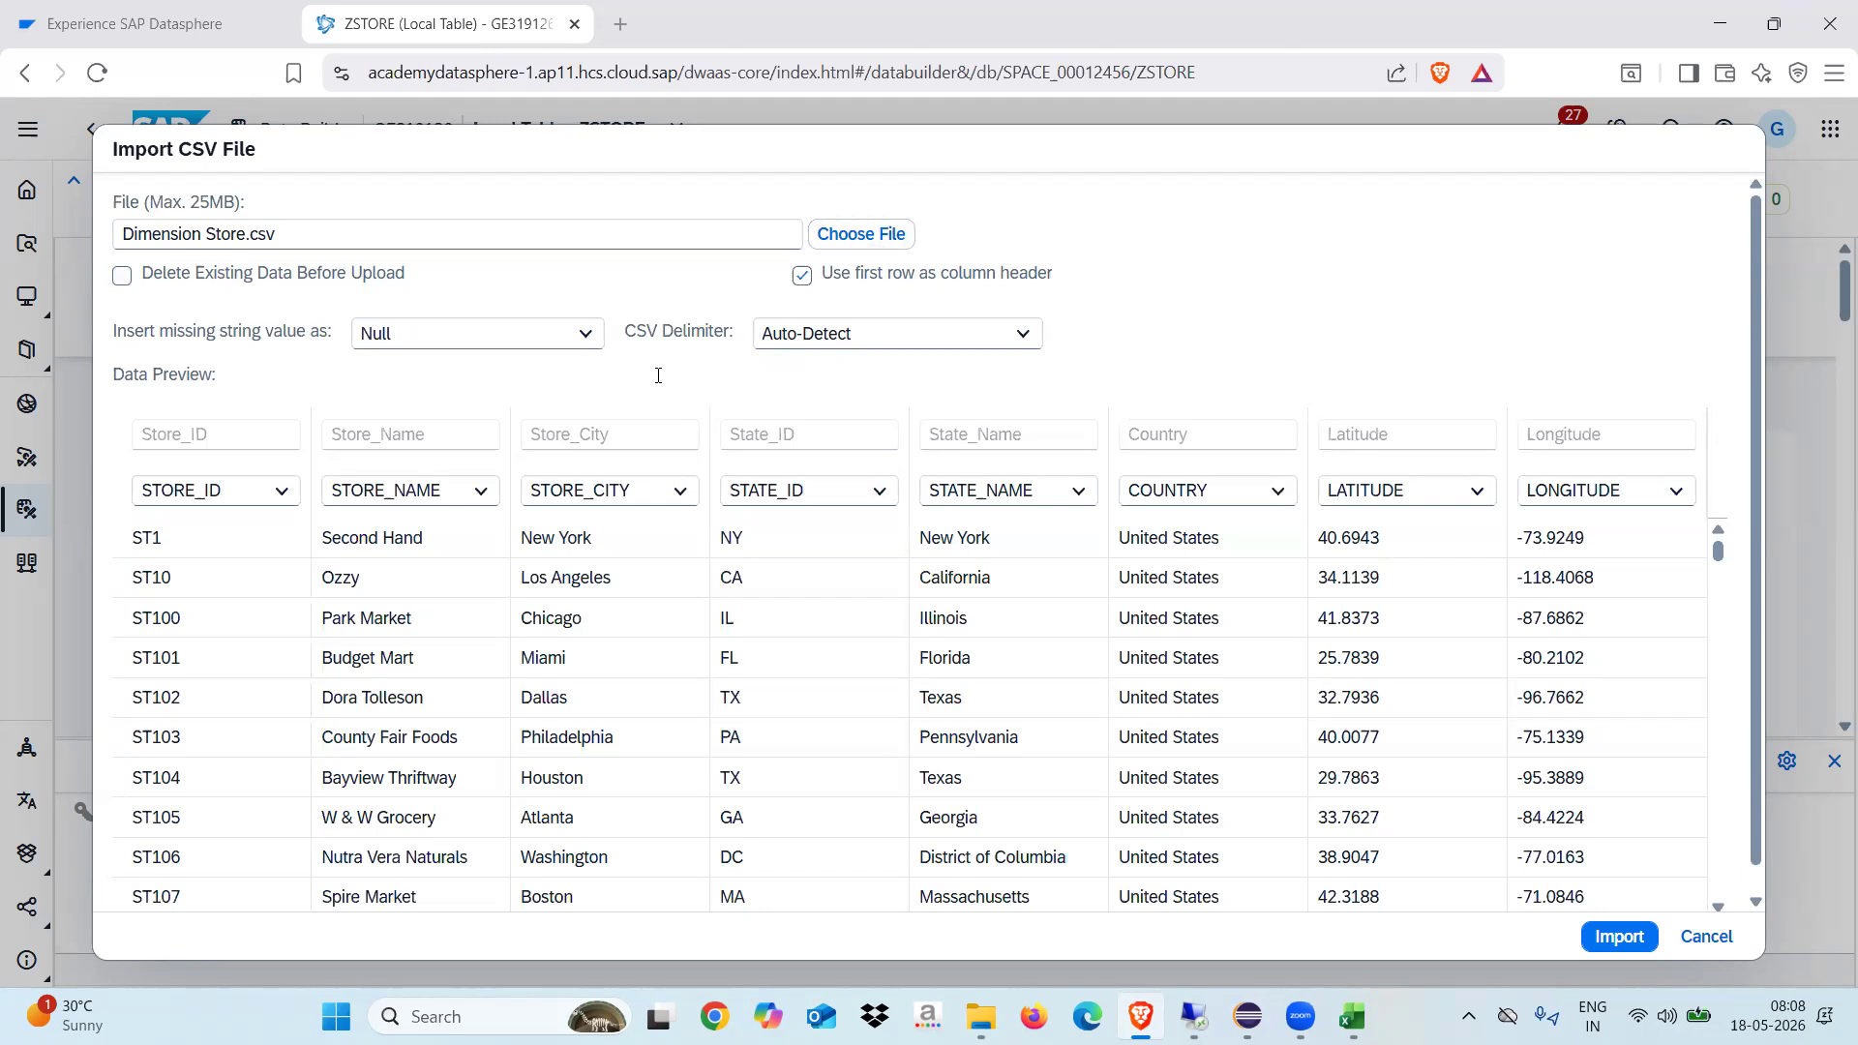
left_click(1616, 939)
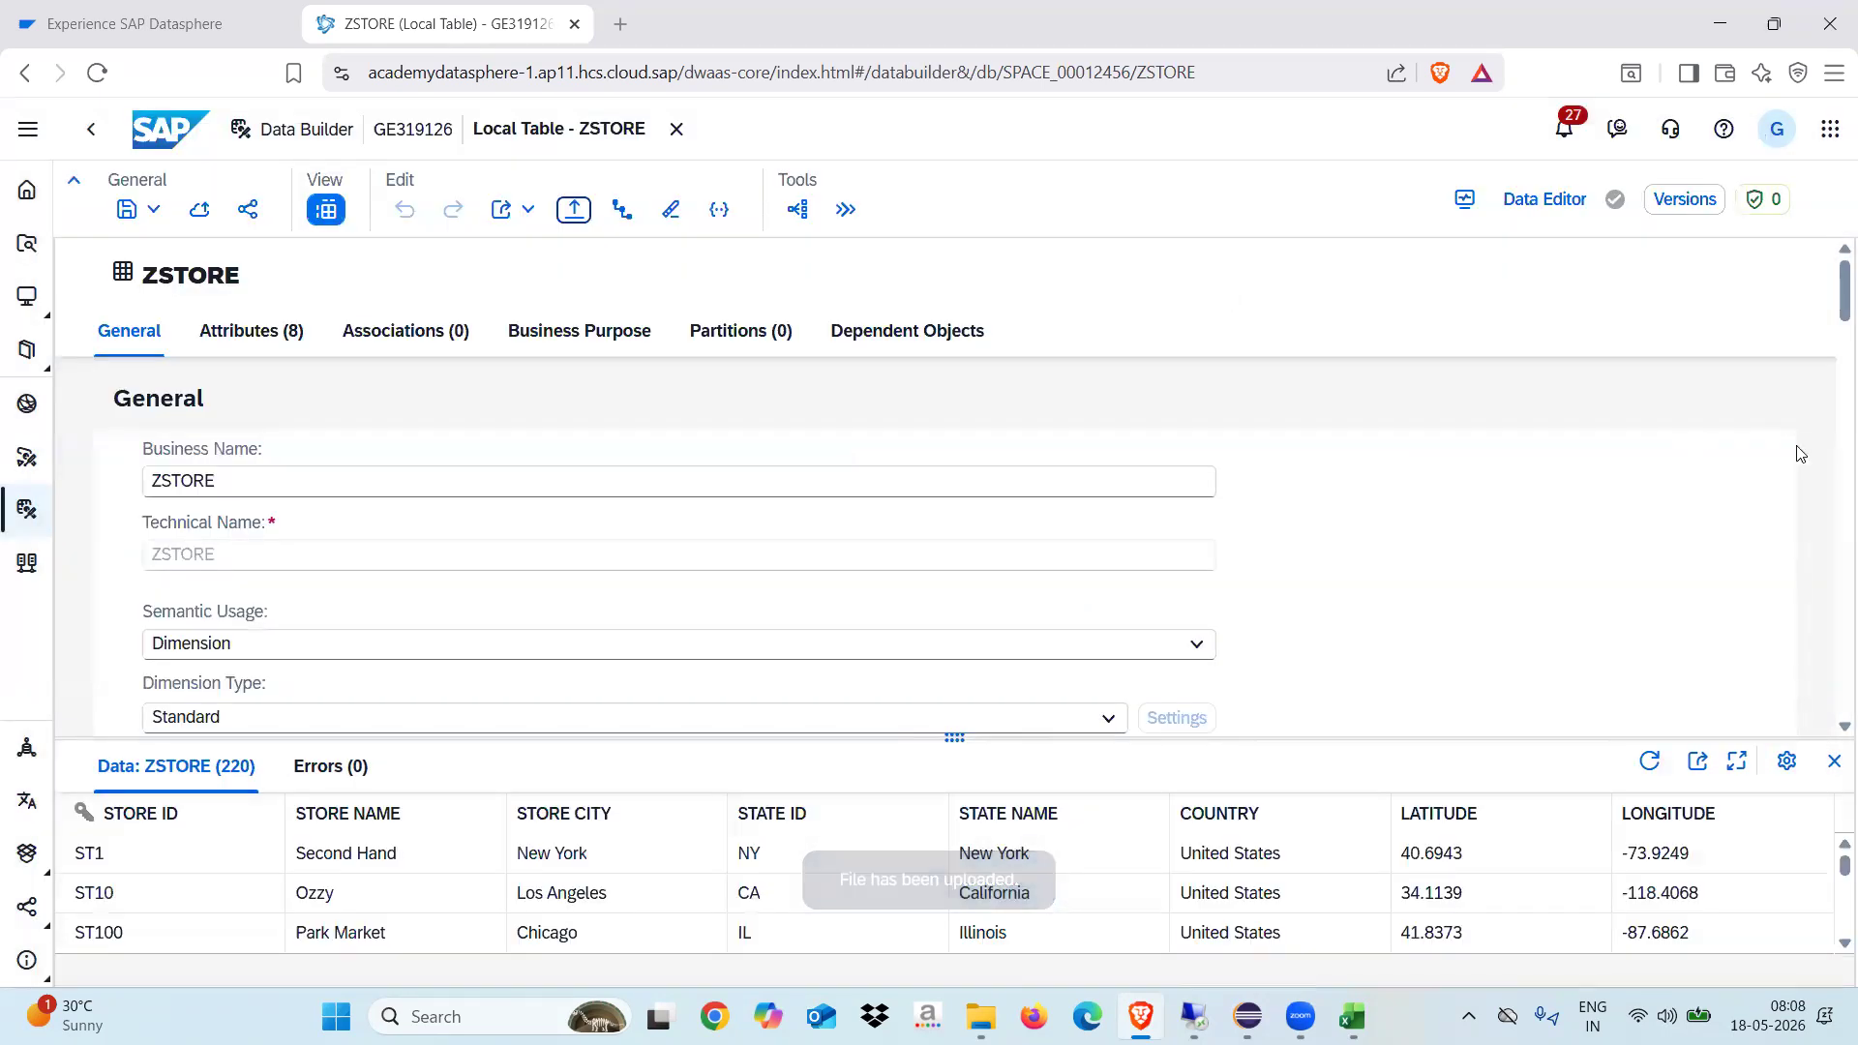
Look through the imported ZSTORE records in an enlarged data preview, and close the table.
left_click_drag(1494, 736, 1485, 375)
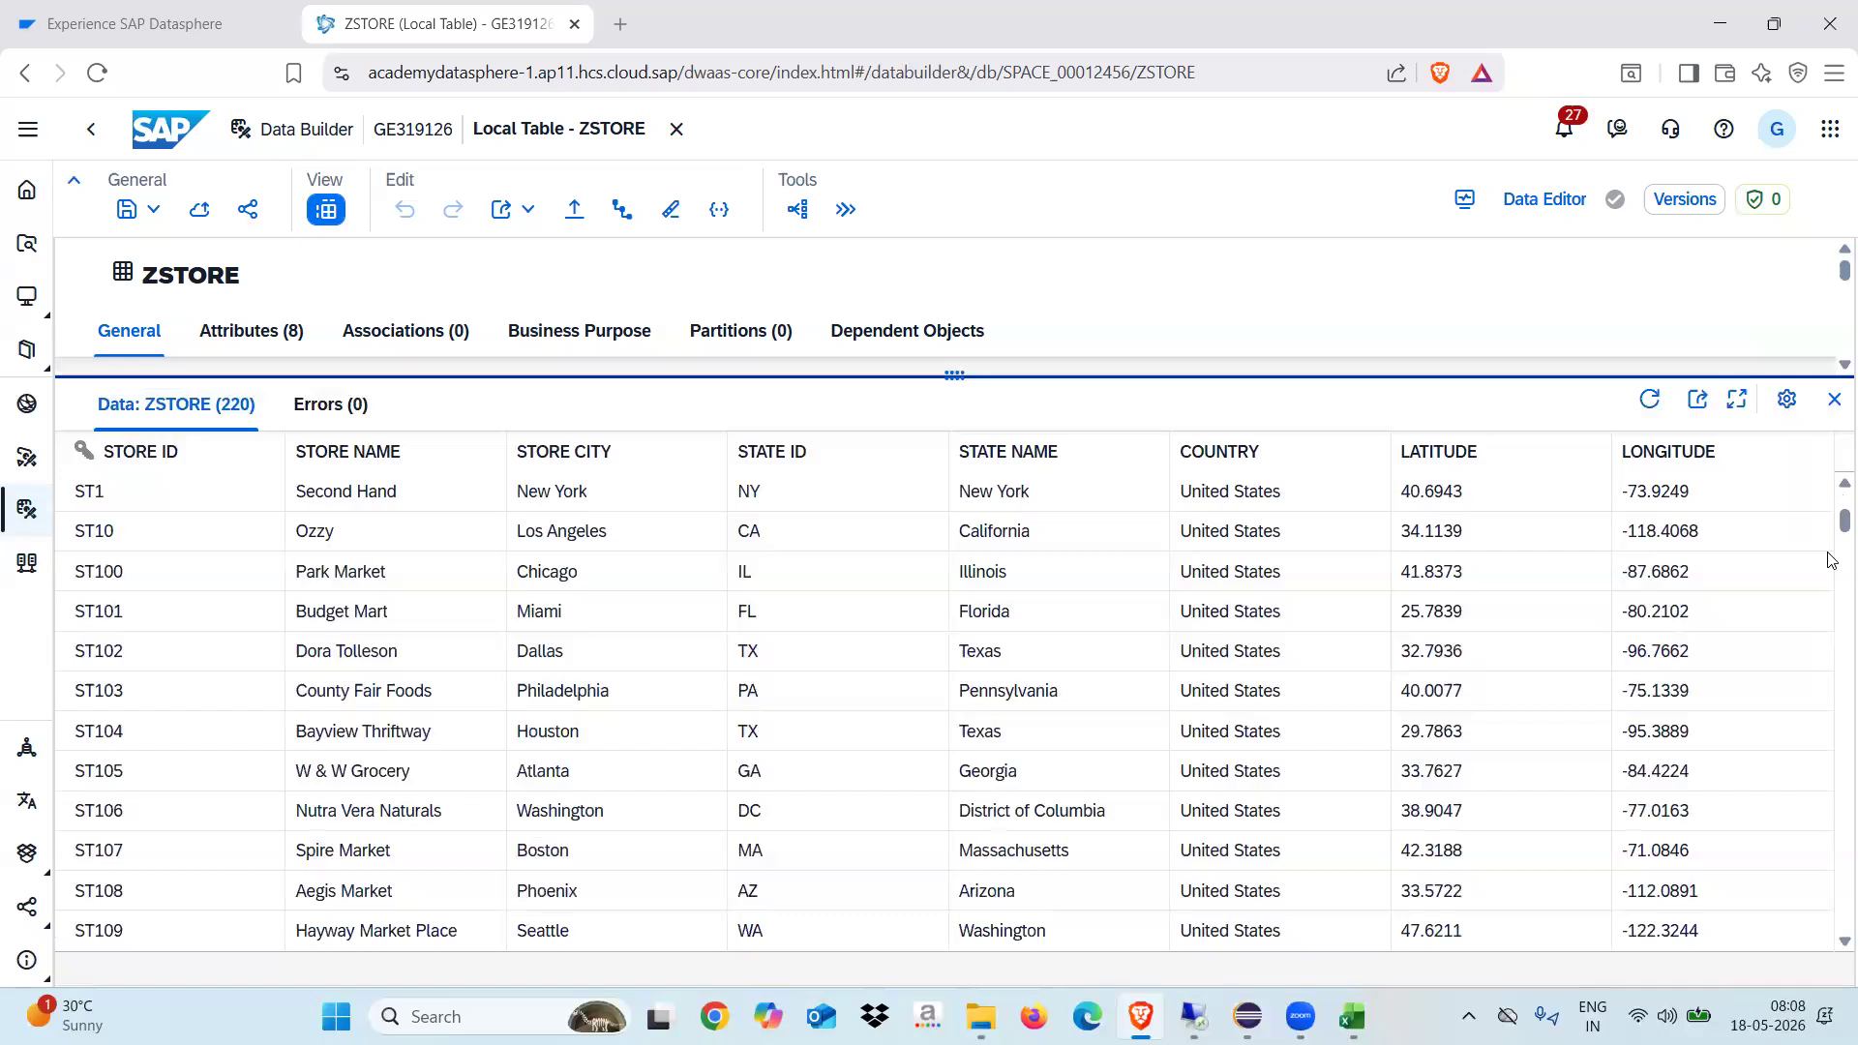
scroll(1832, 561, "down", 2)
left_click(1832, 631)
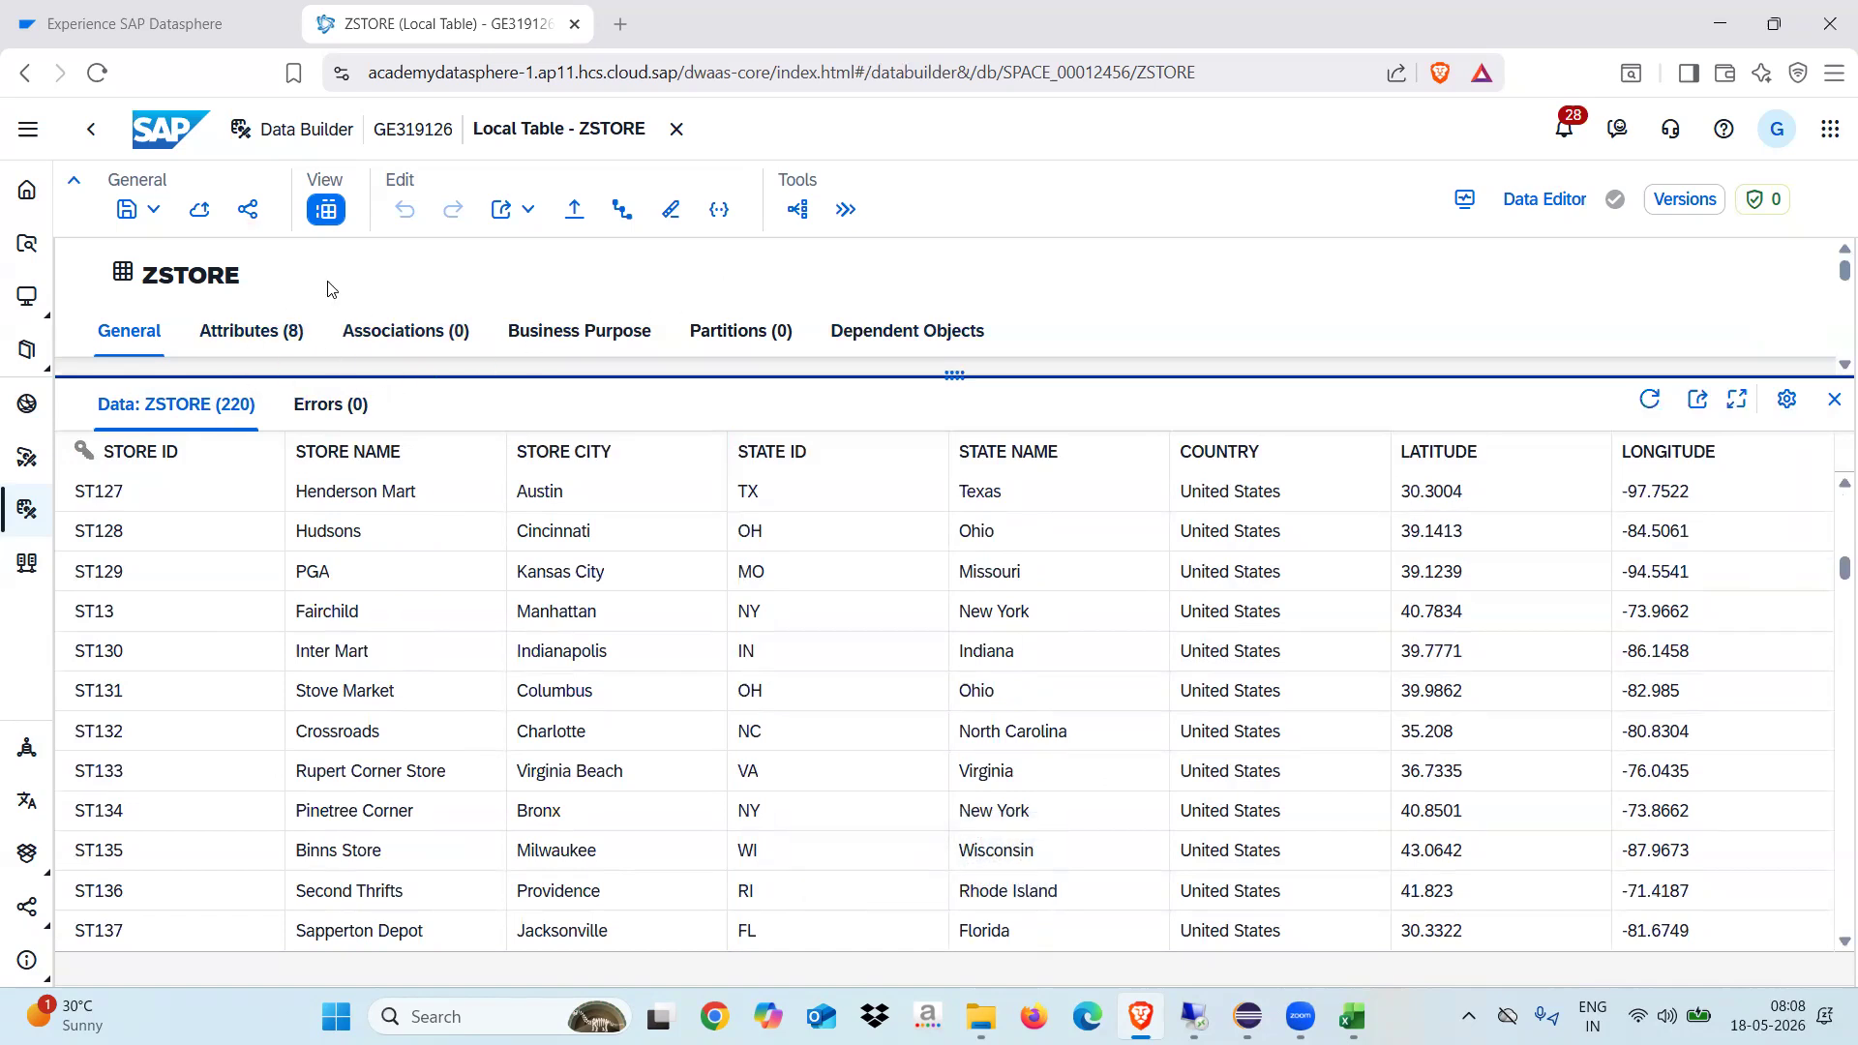
left_click(675, 130)
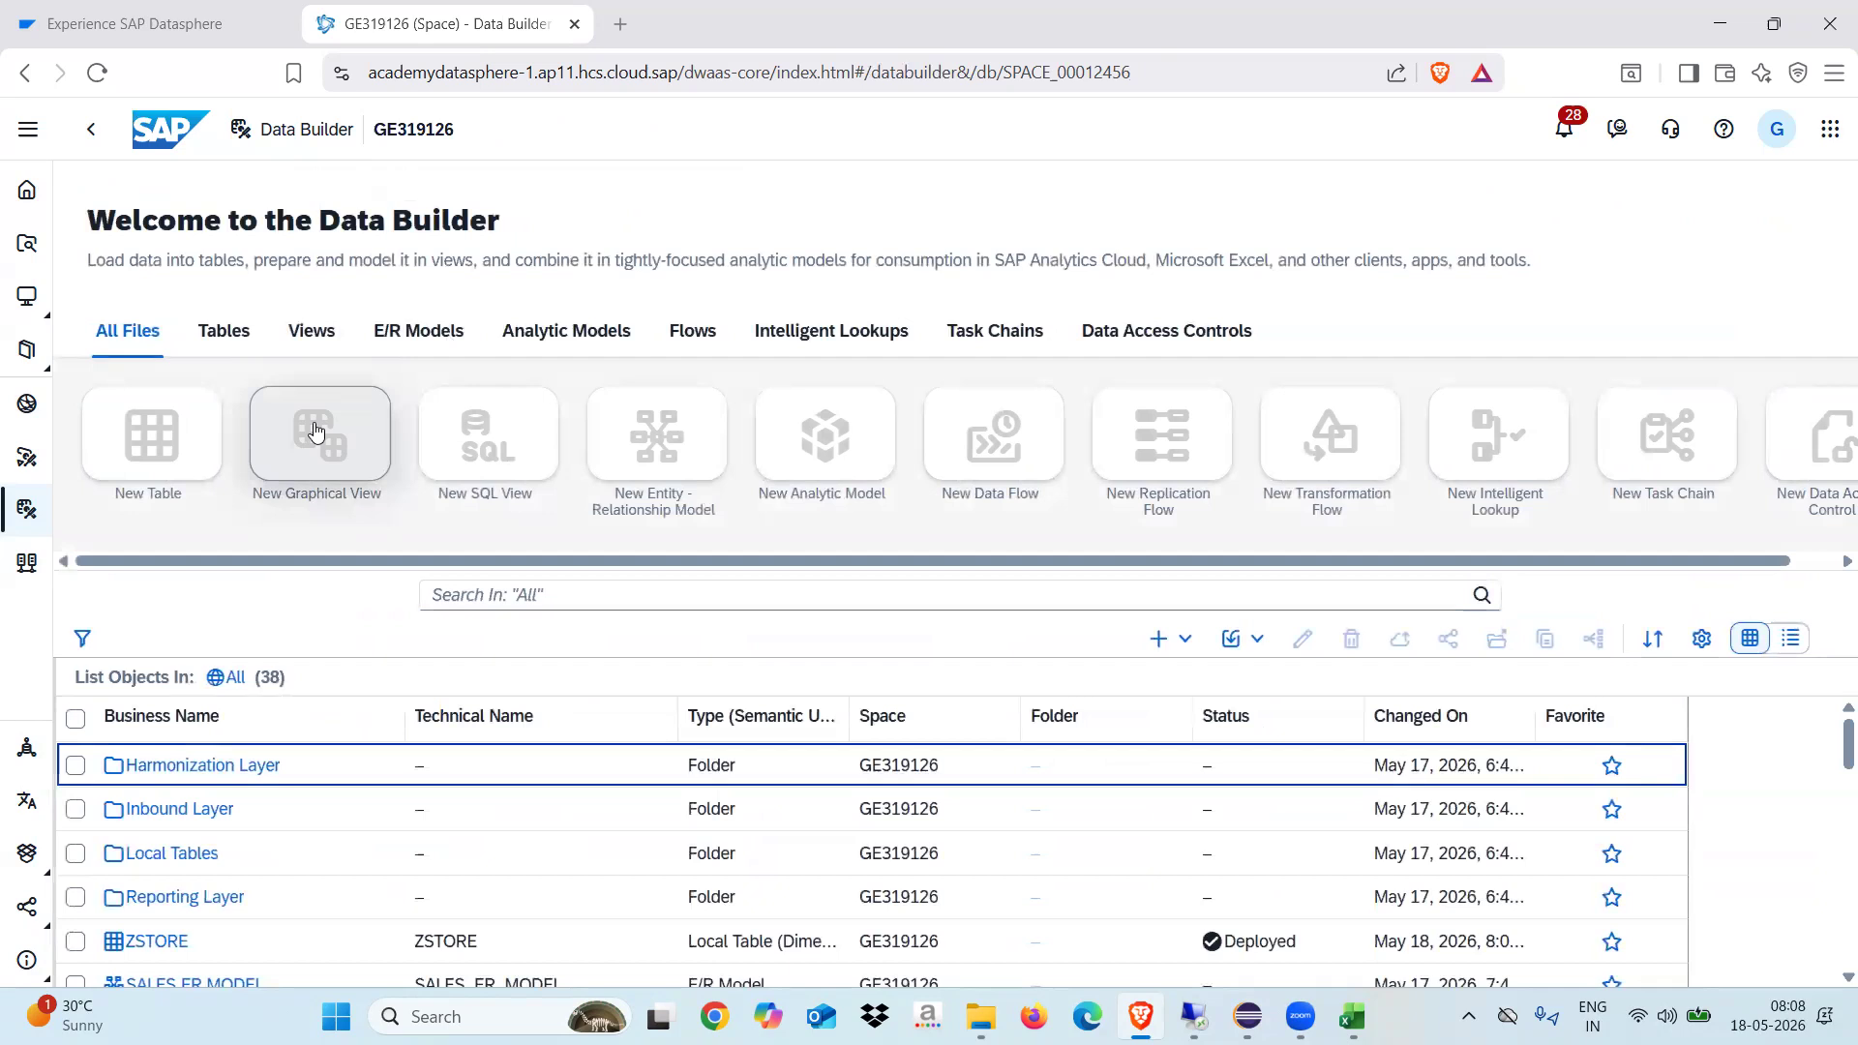
Create a new graphical view with the ZSTORE table as its source.
left_click(317, 428)
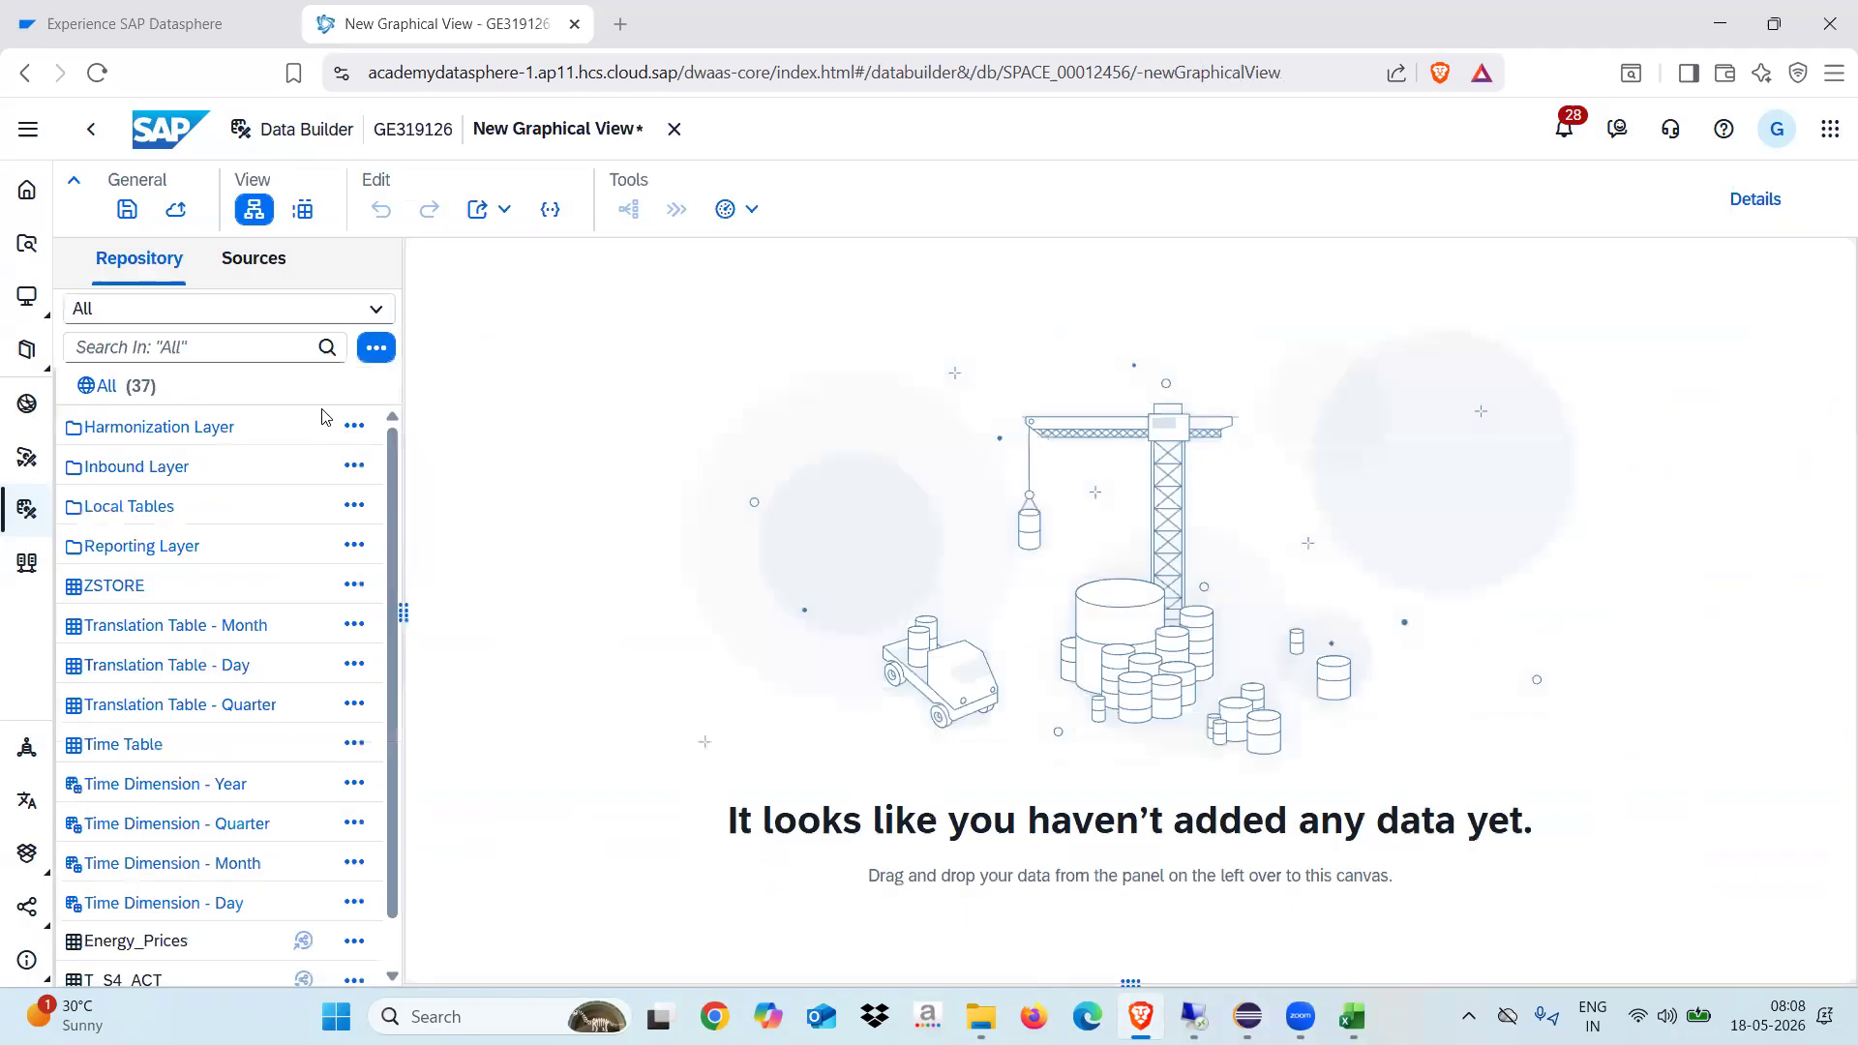
left_click(322, 410)
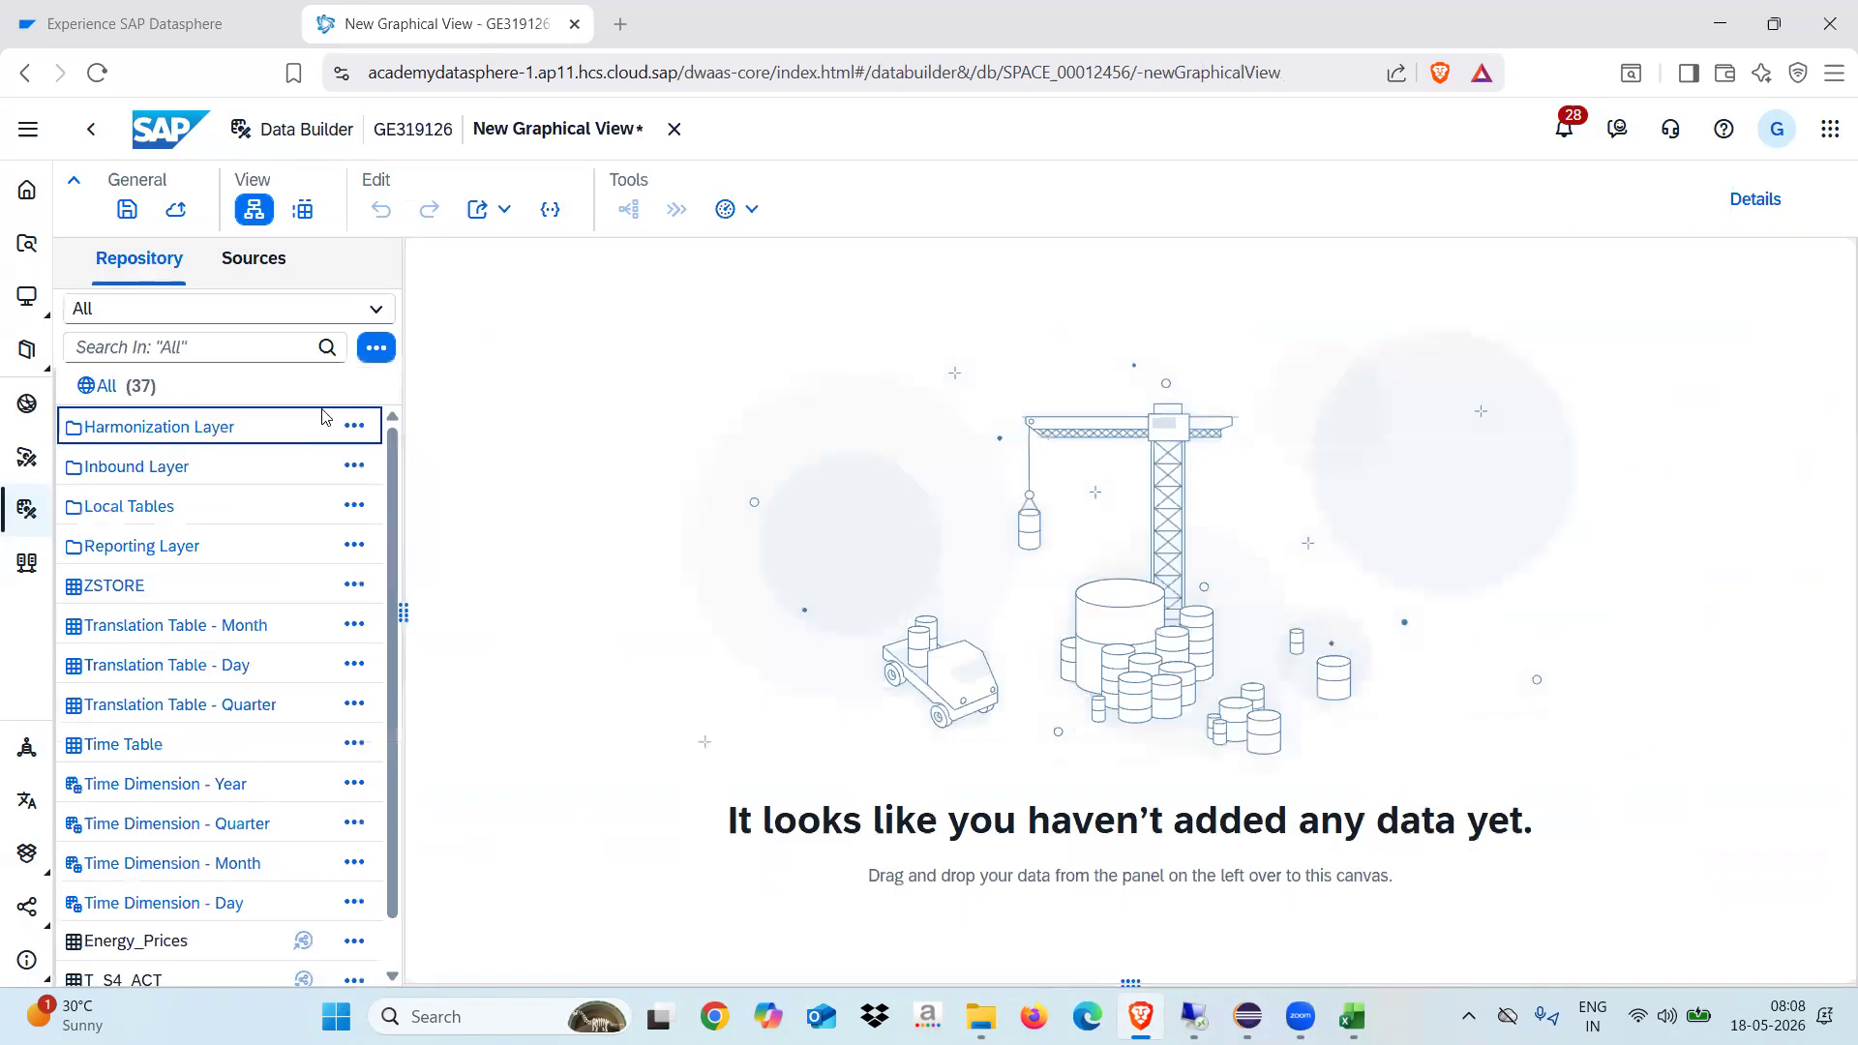
left_click_drag(255, 568, 675, 527)
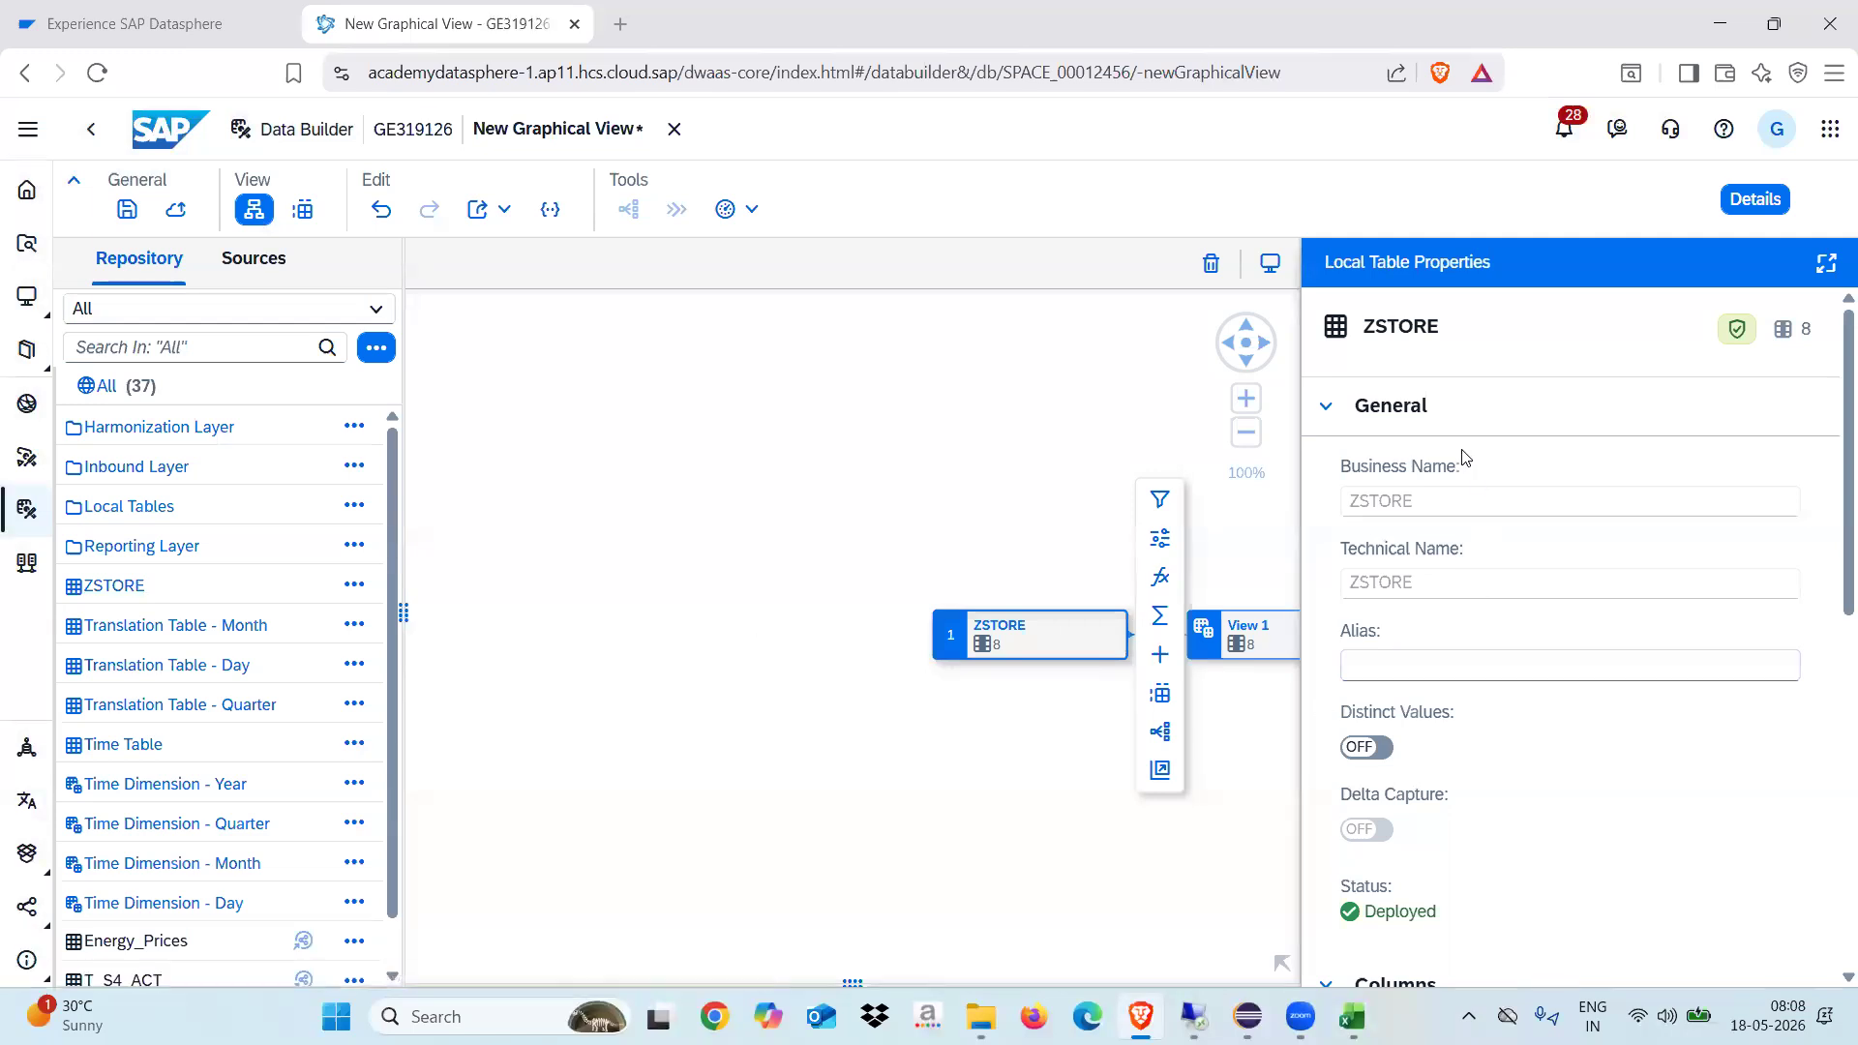
Set the output view's business name to ZSTORE MD_GV and its semantic usage to Dimension.
left_click(1269, 643)
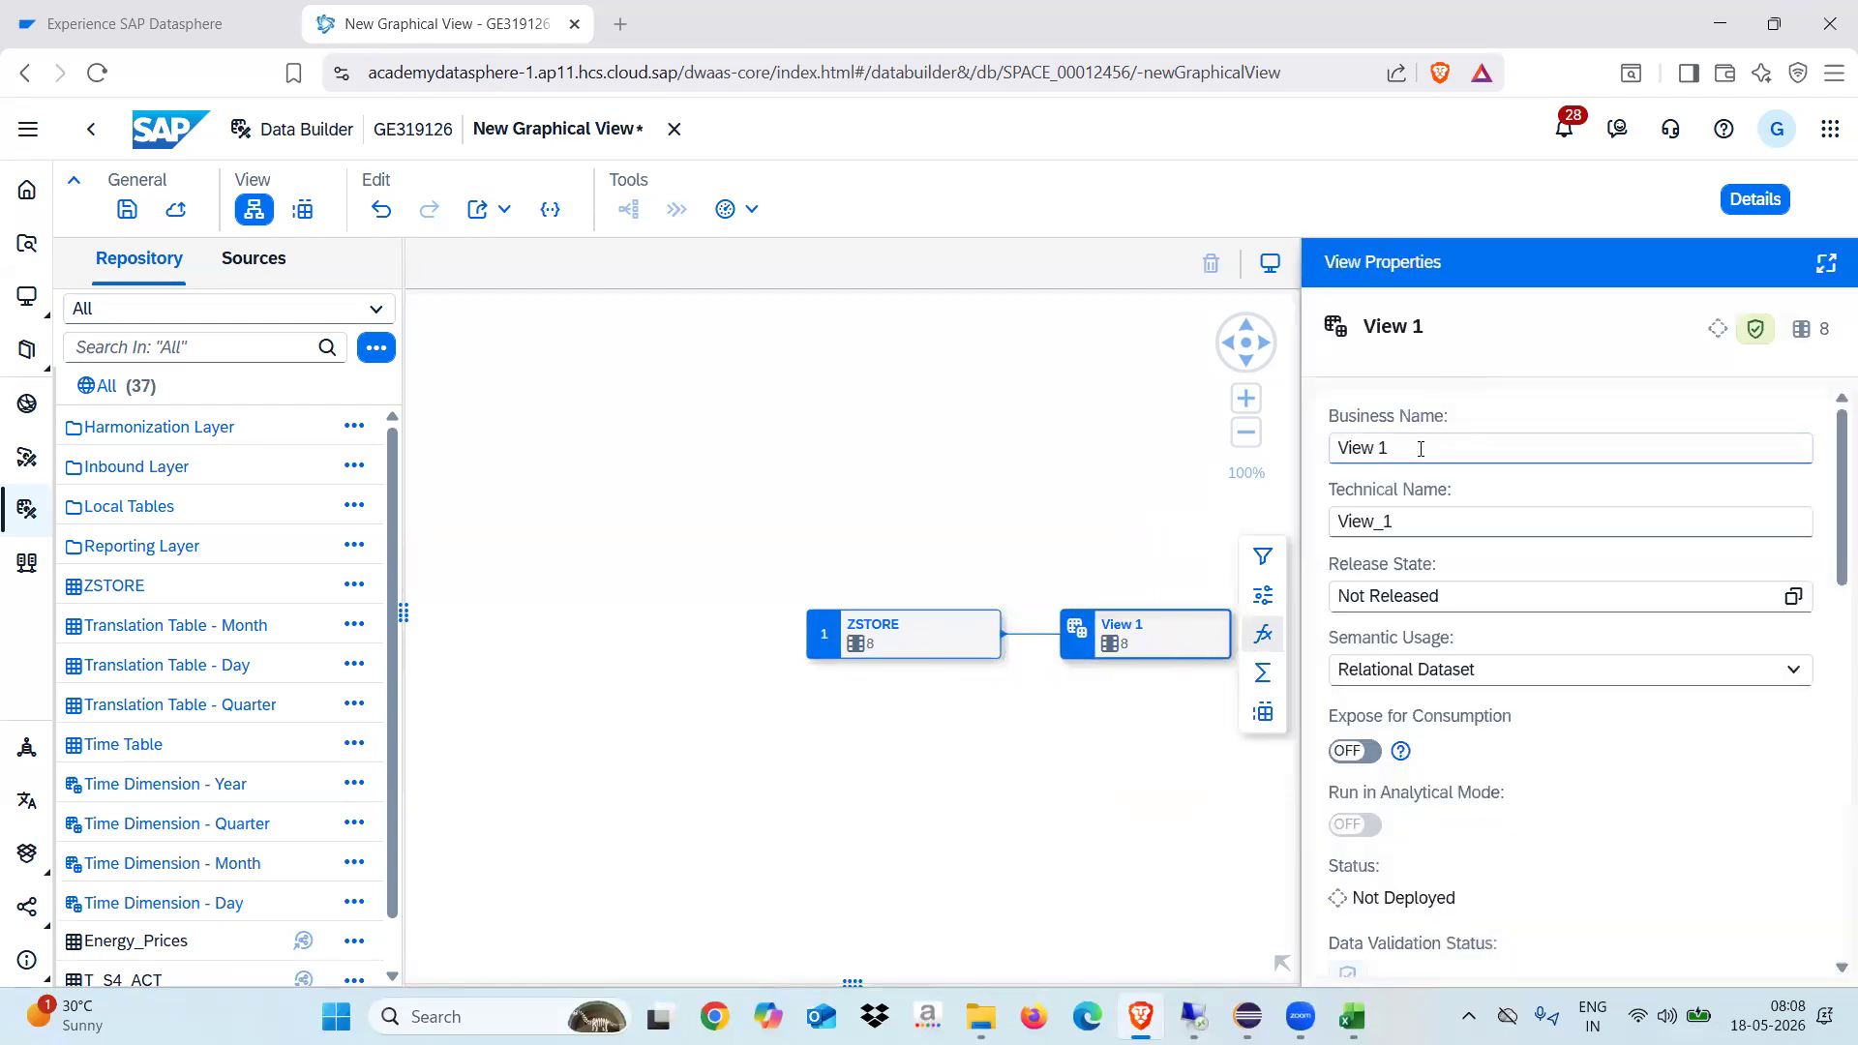
left_click(1415, 450)
type("ZSTOR")
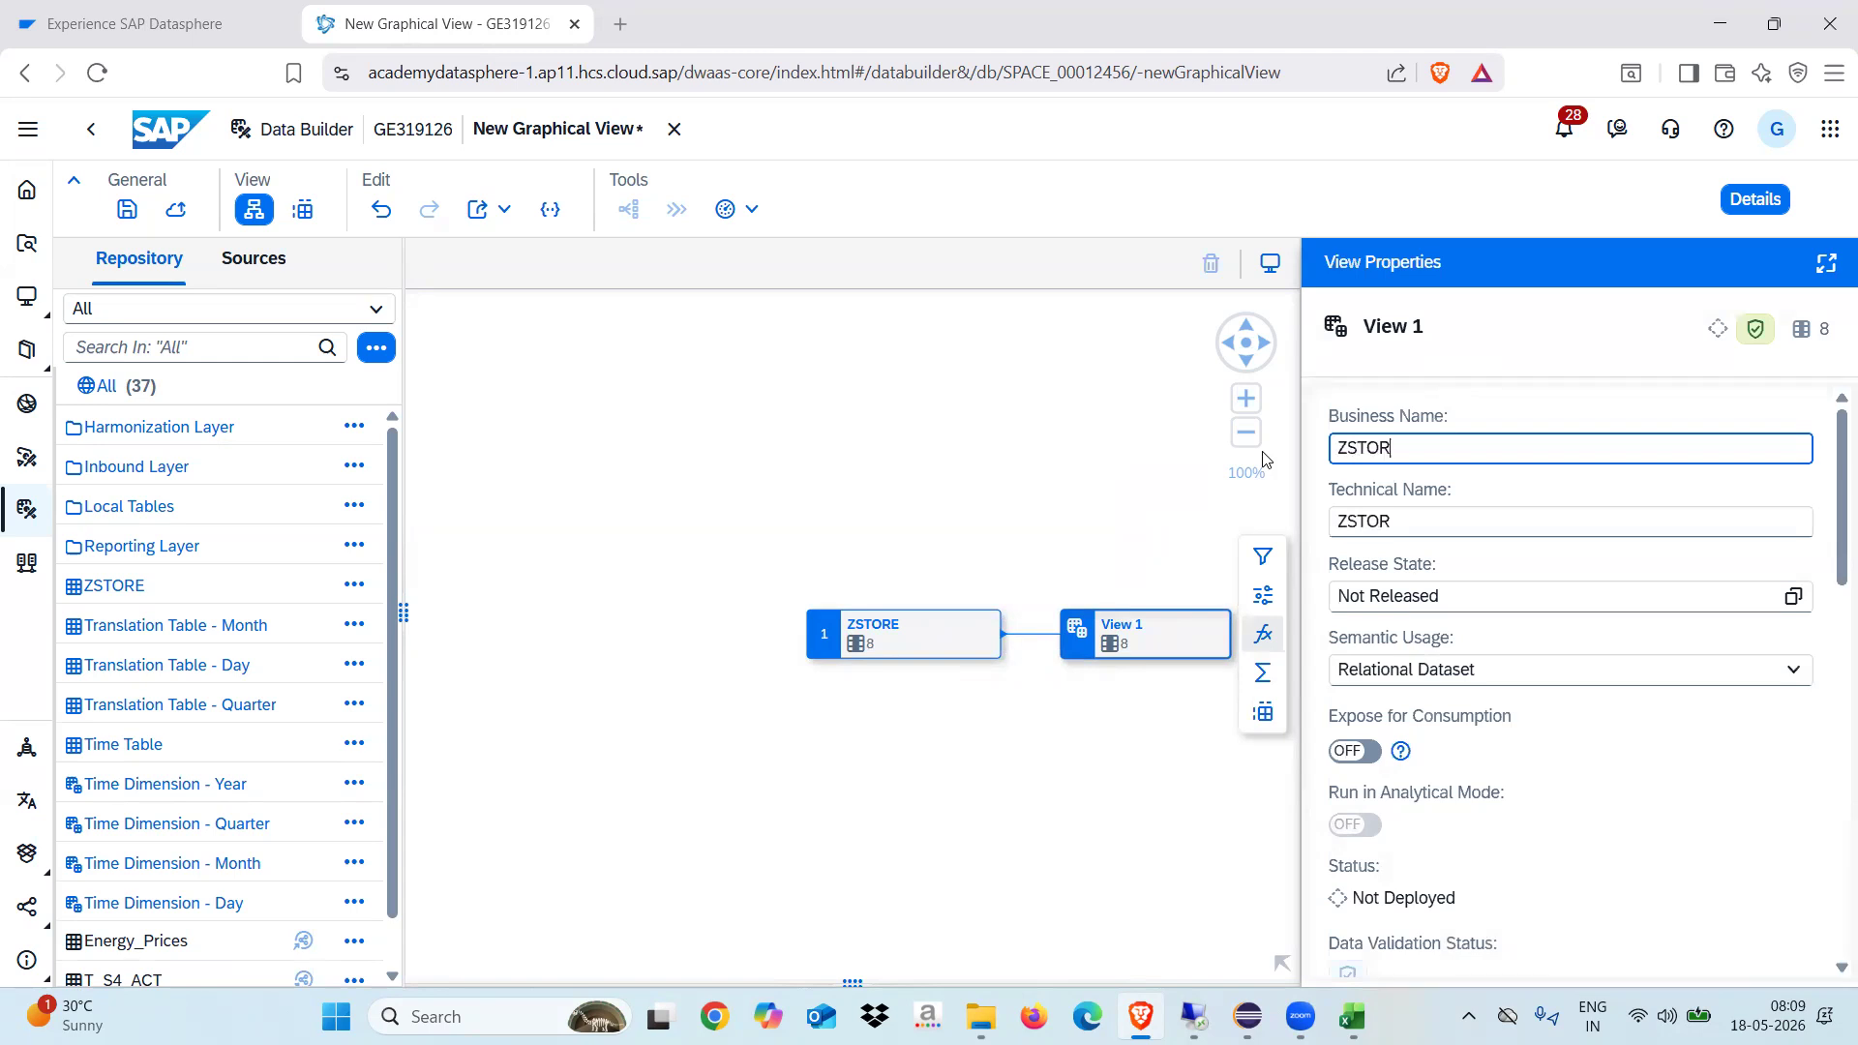
type("E MD_GV")
left_click(1508, 677)
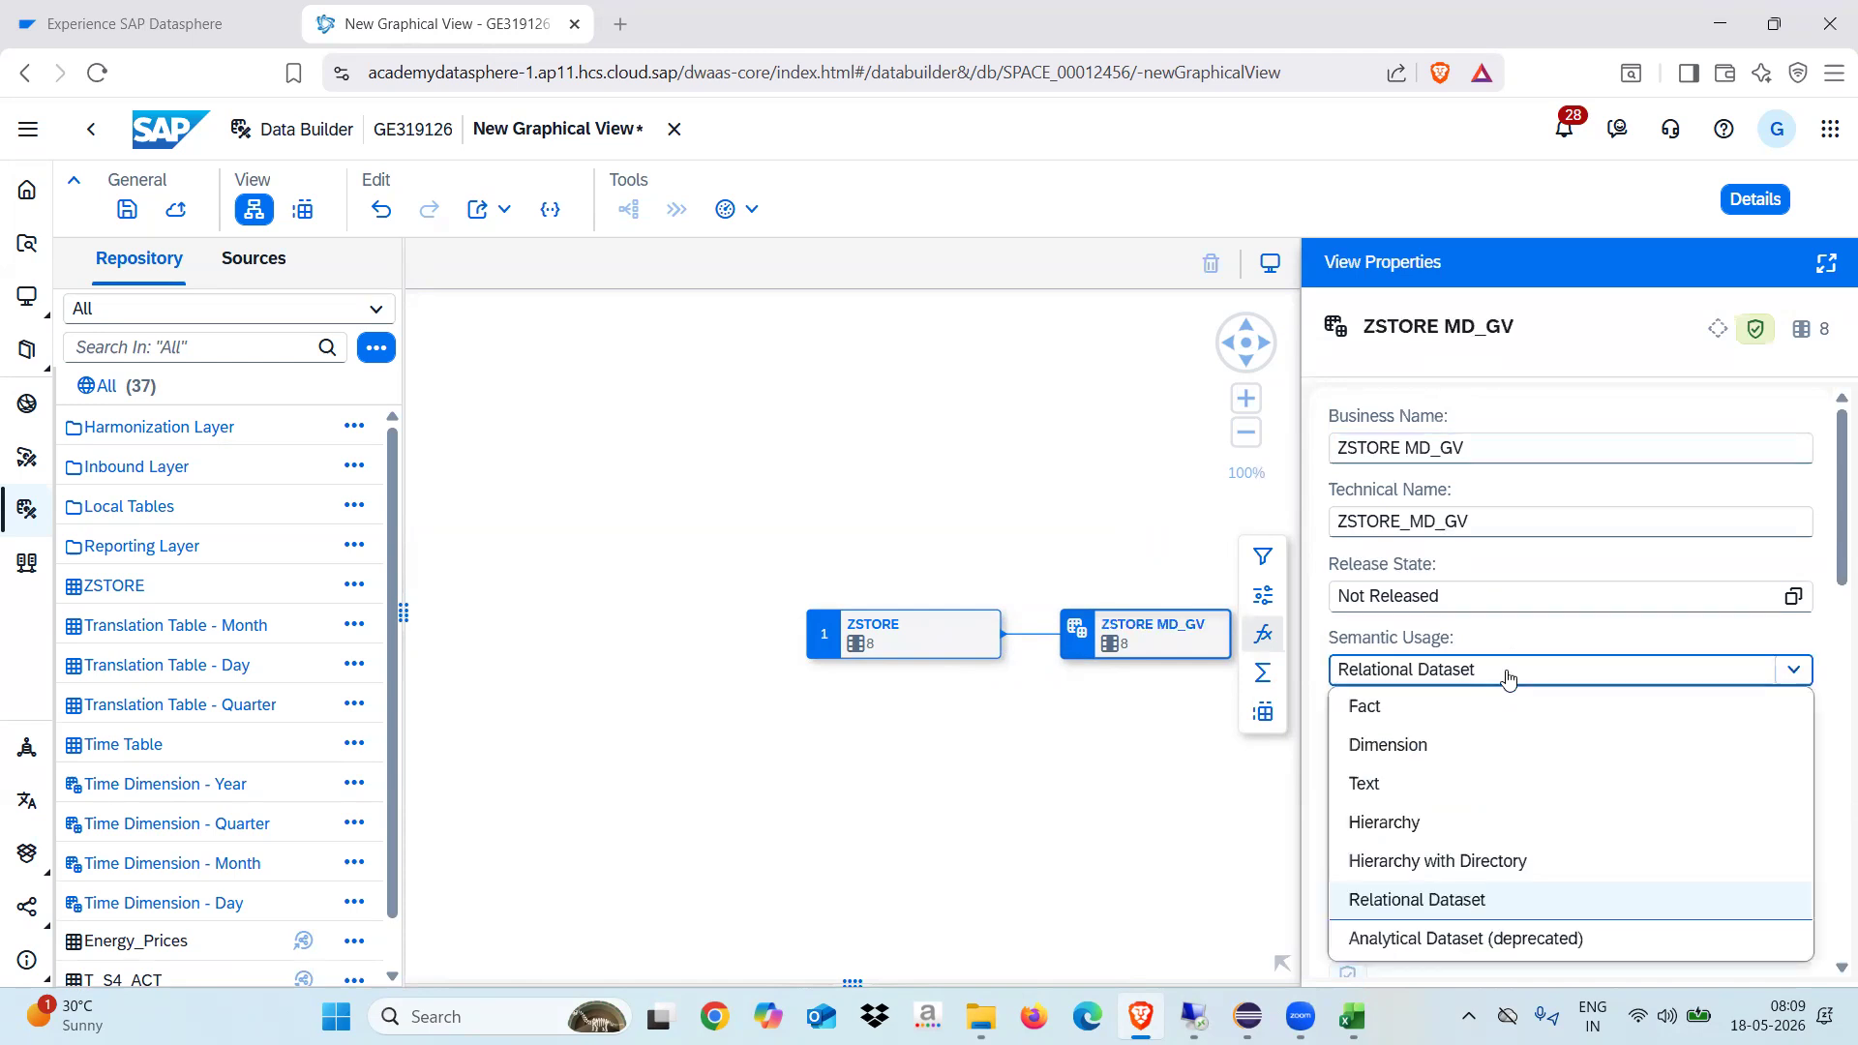
left_click(1390, 750)
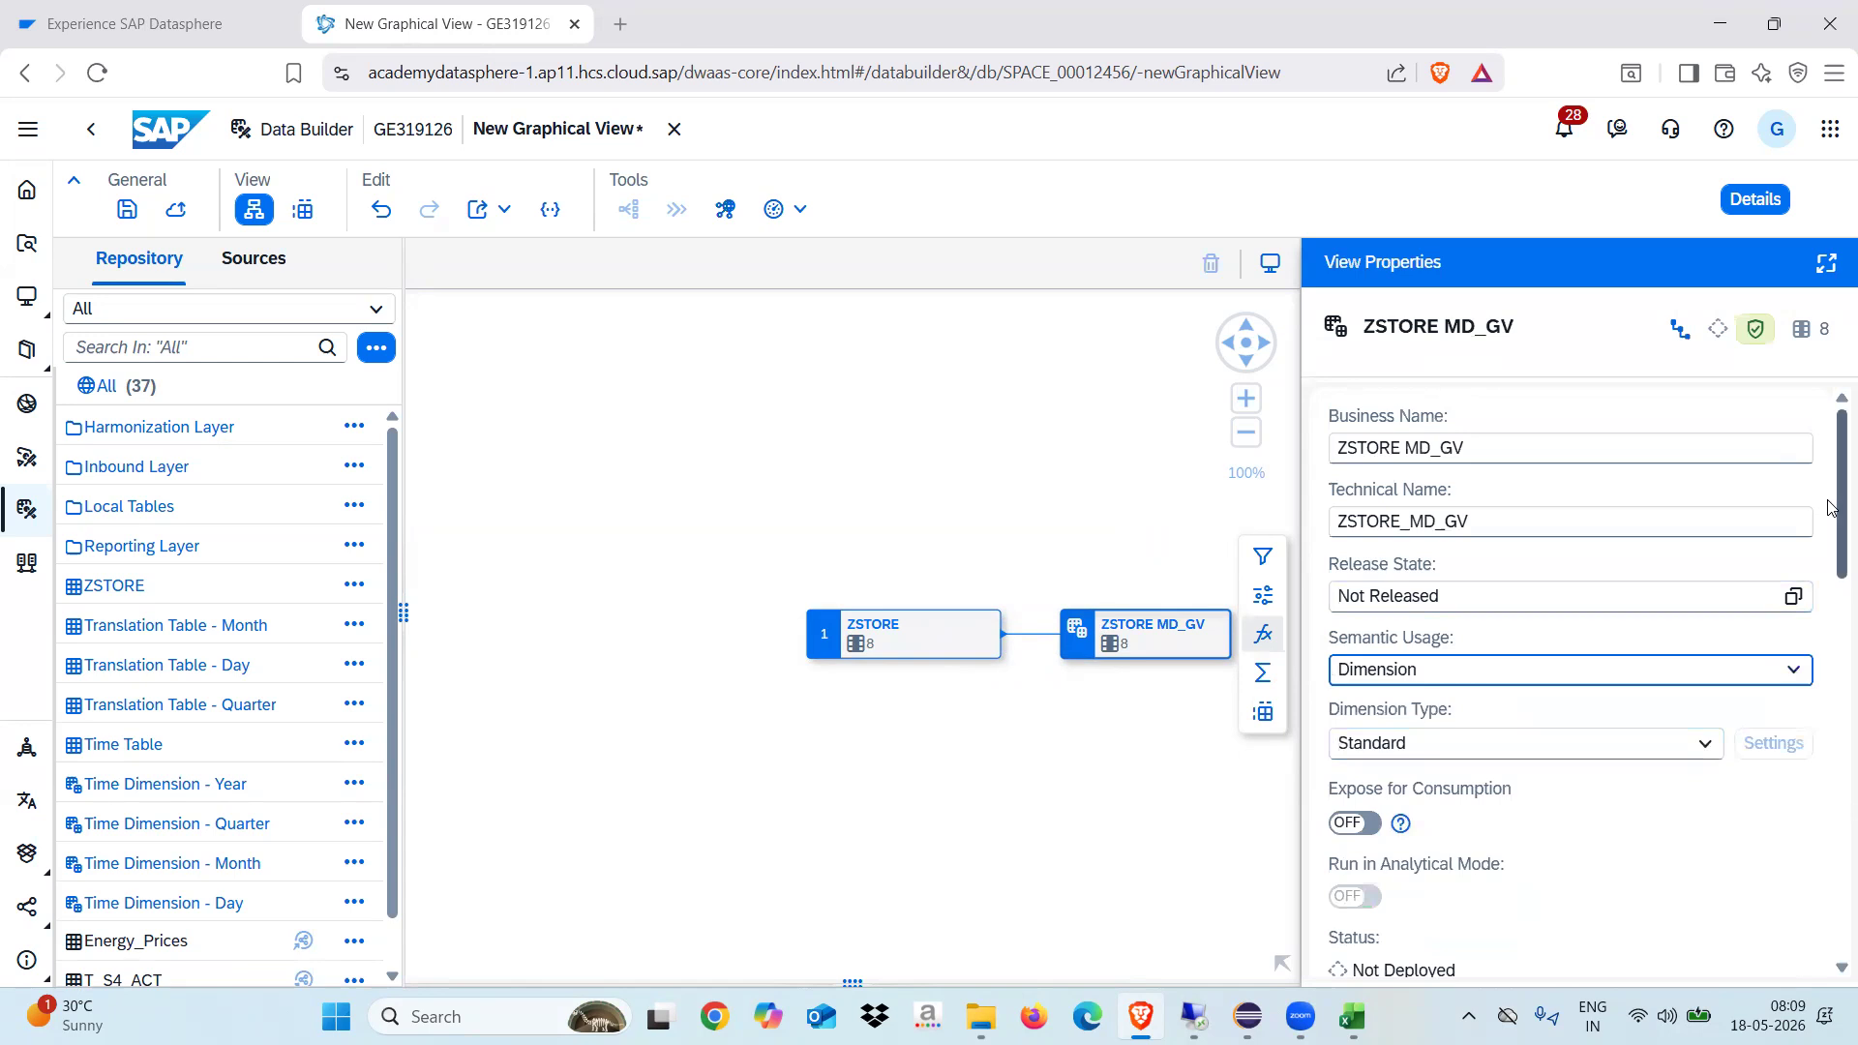
Examine the view's attributes and the semantic types available for the LATITUDE attribute, and close the view's details.
left_click_drag(1829, 508, 1829, 738)
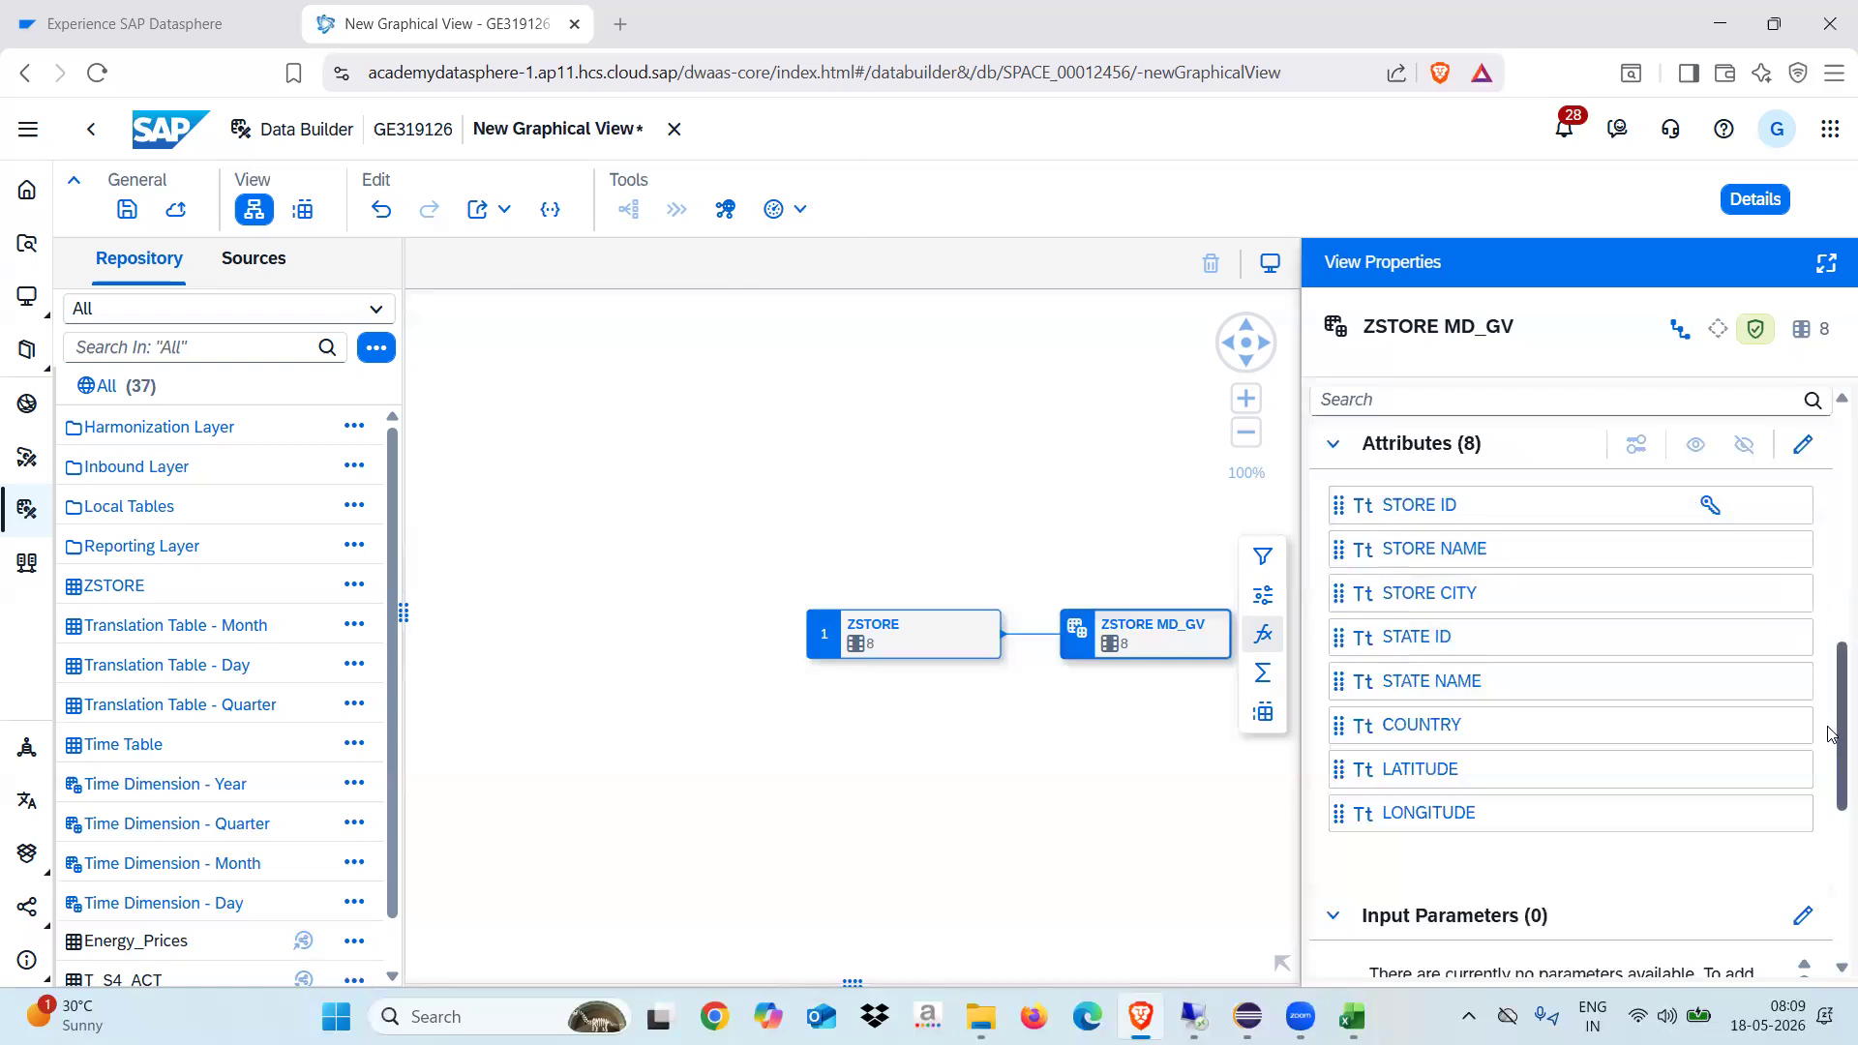
scroll(1830, 741, "down", 3)
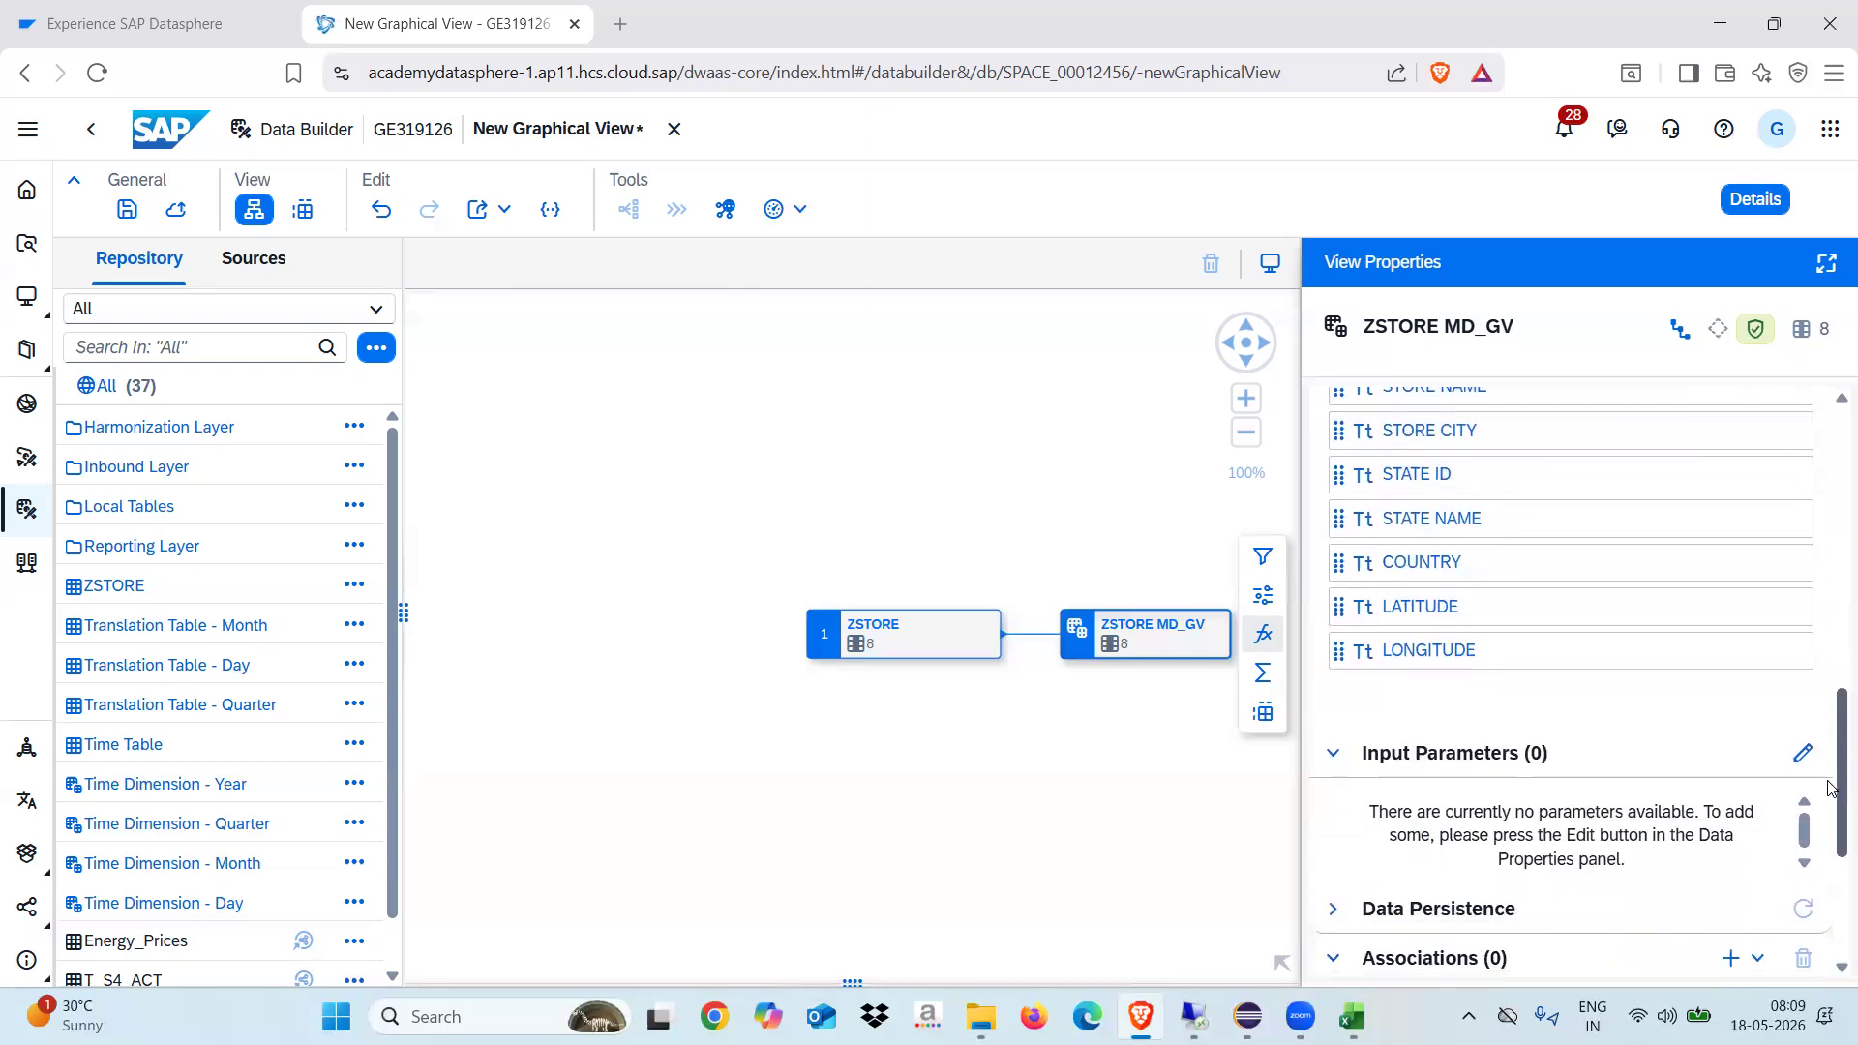
left_click(1785, 607)
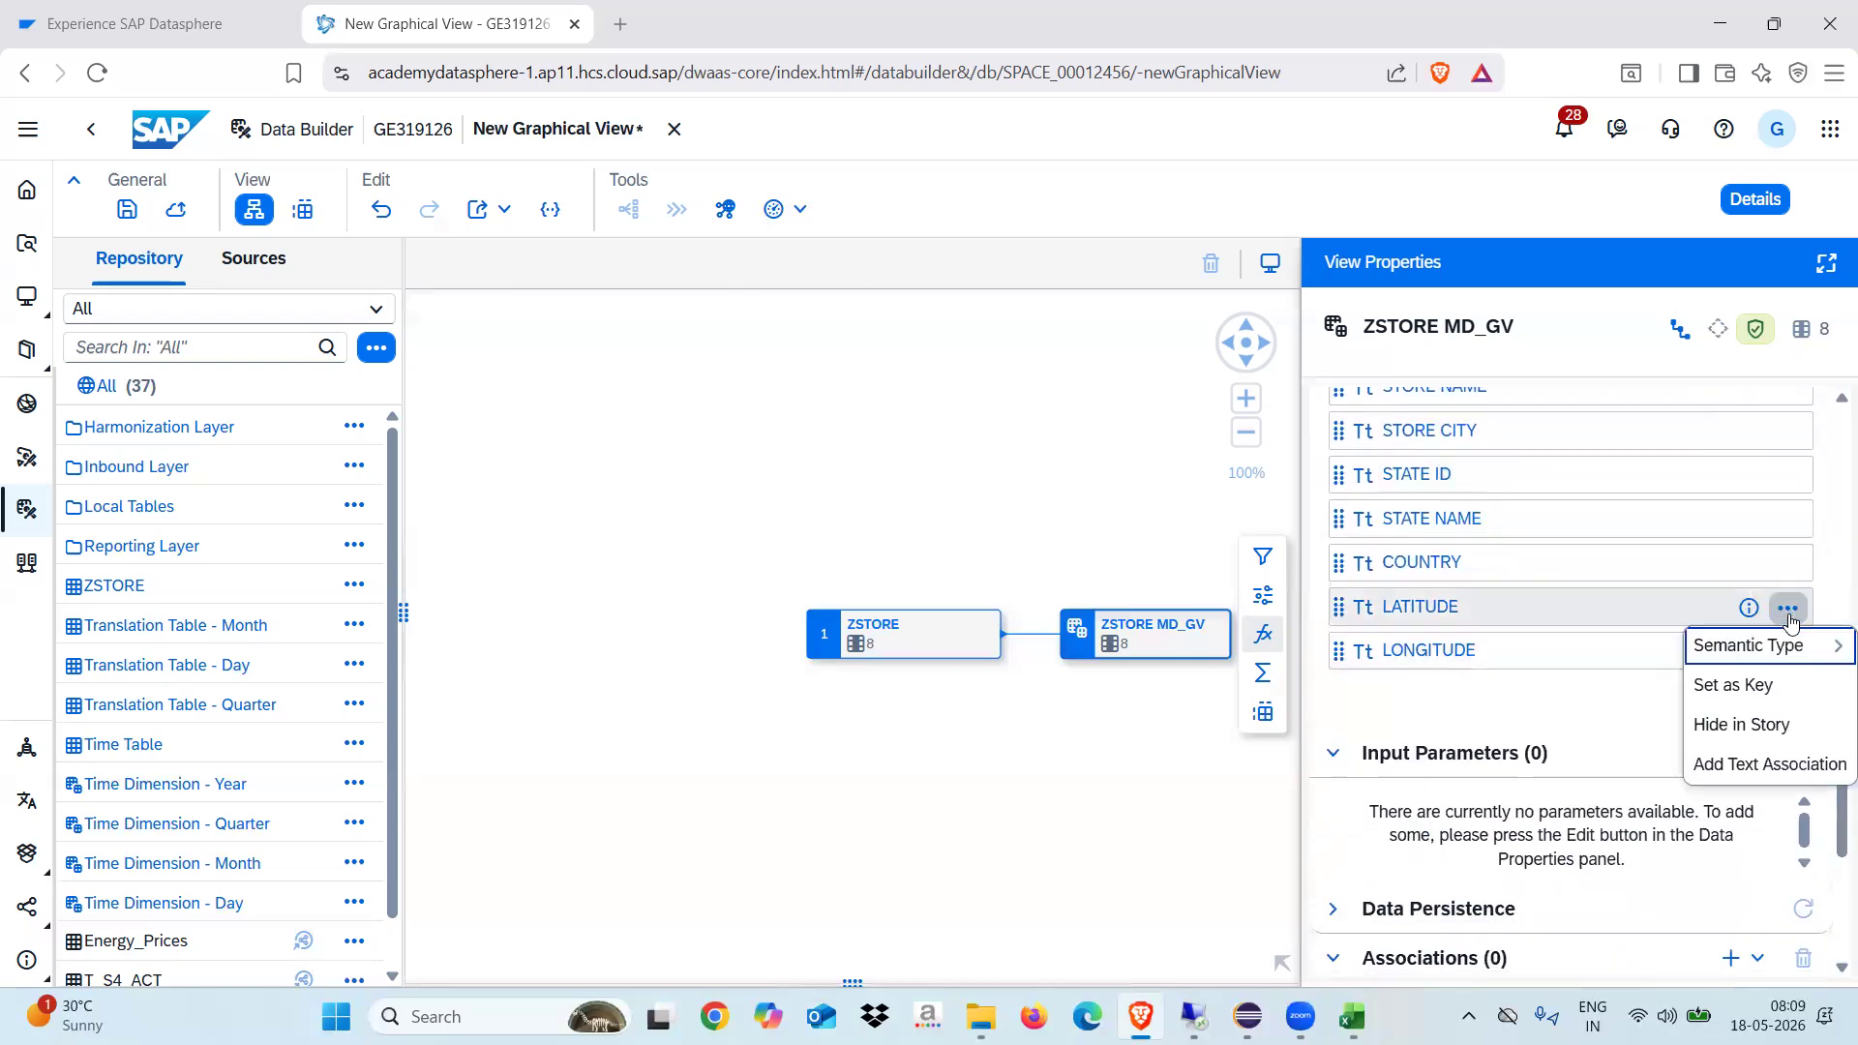
mouse_move(1759, 667)
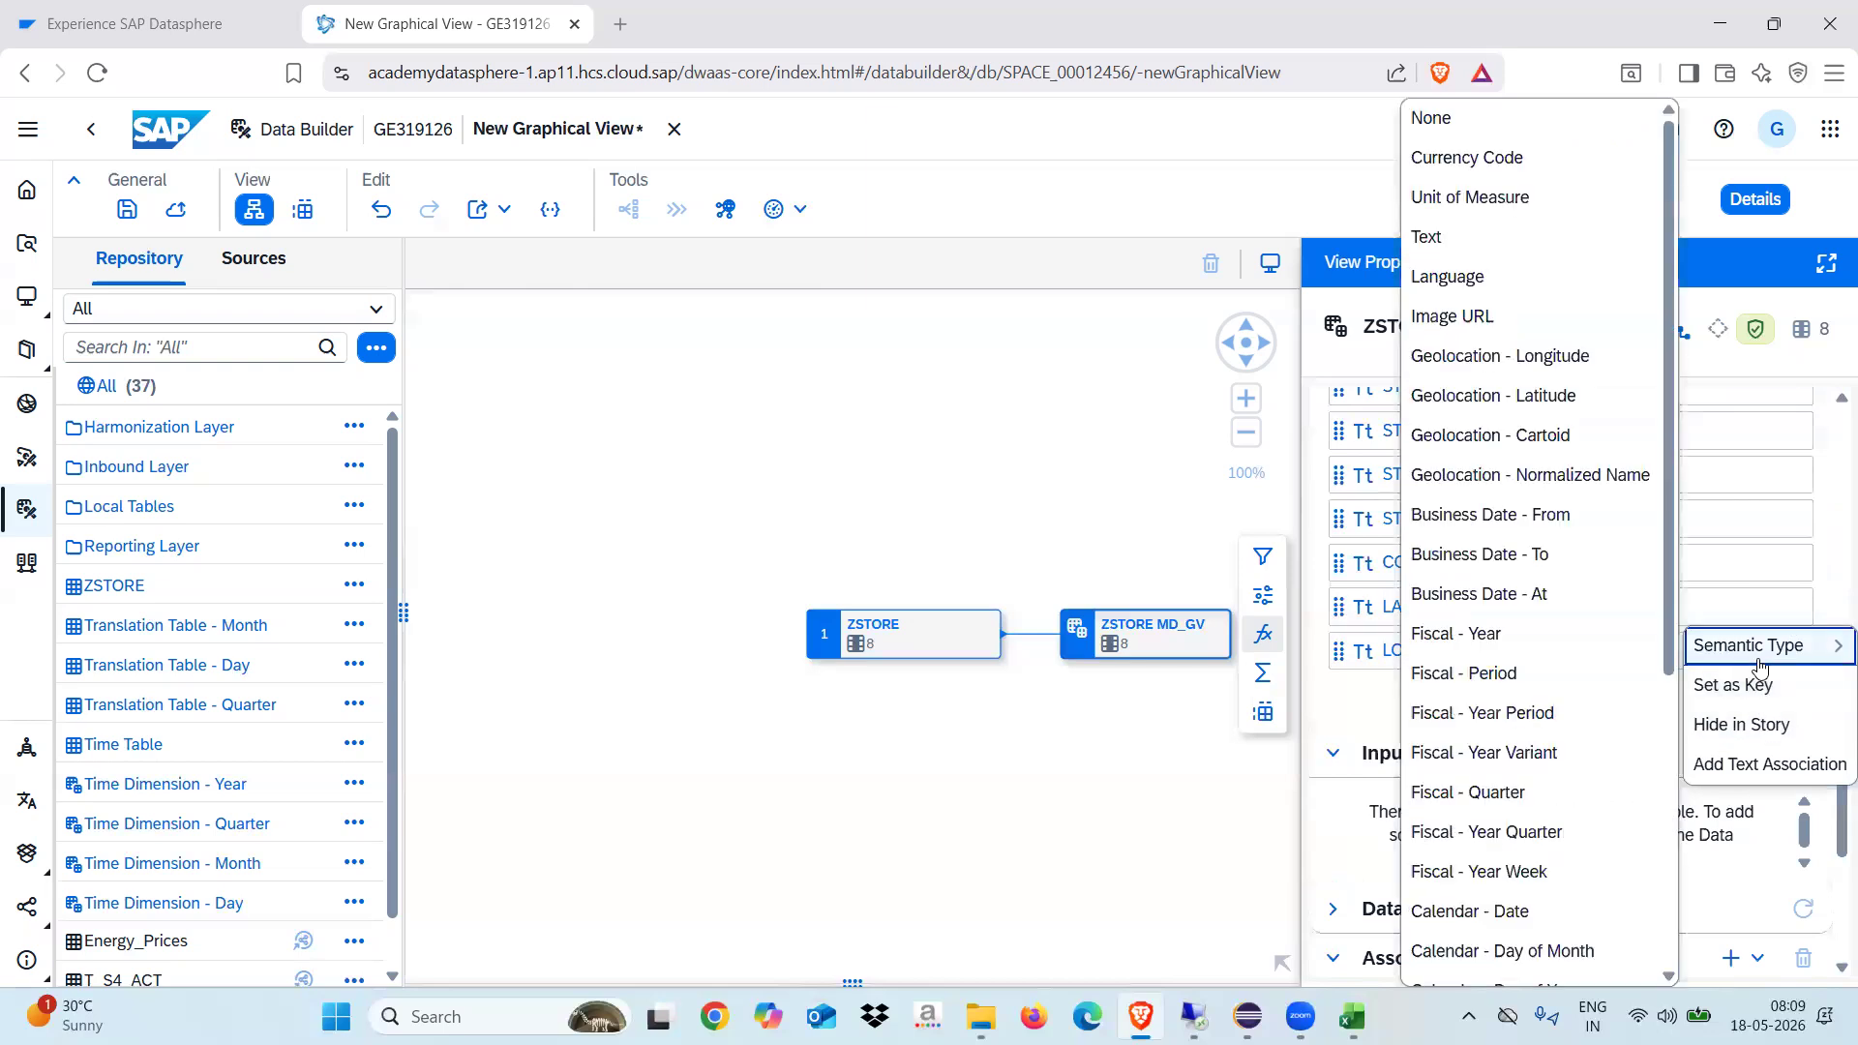
left_click(1083, 848)
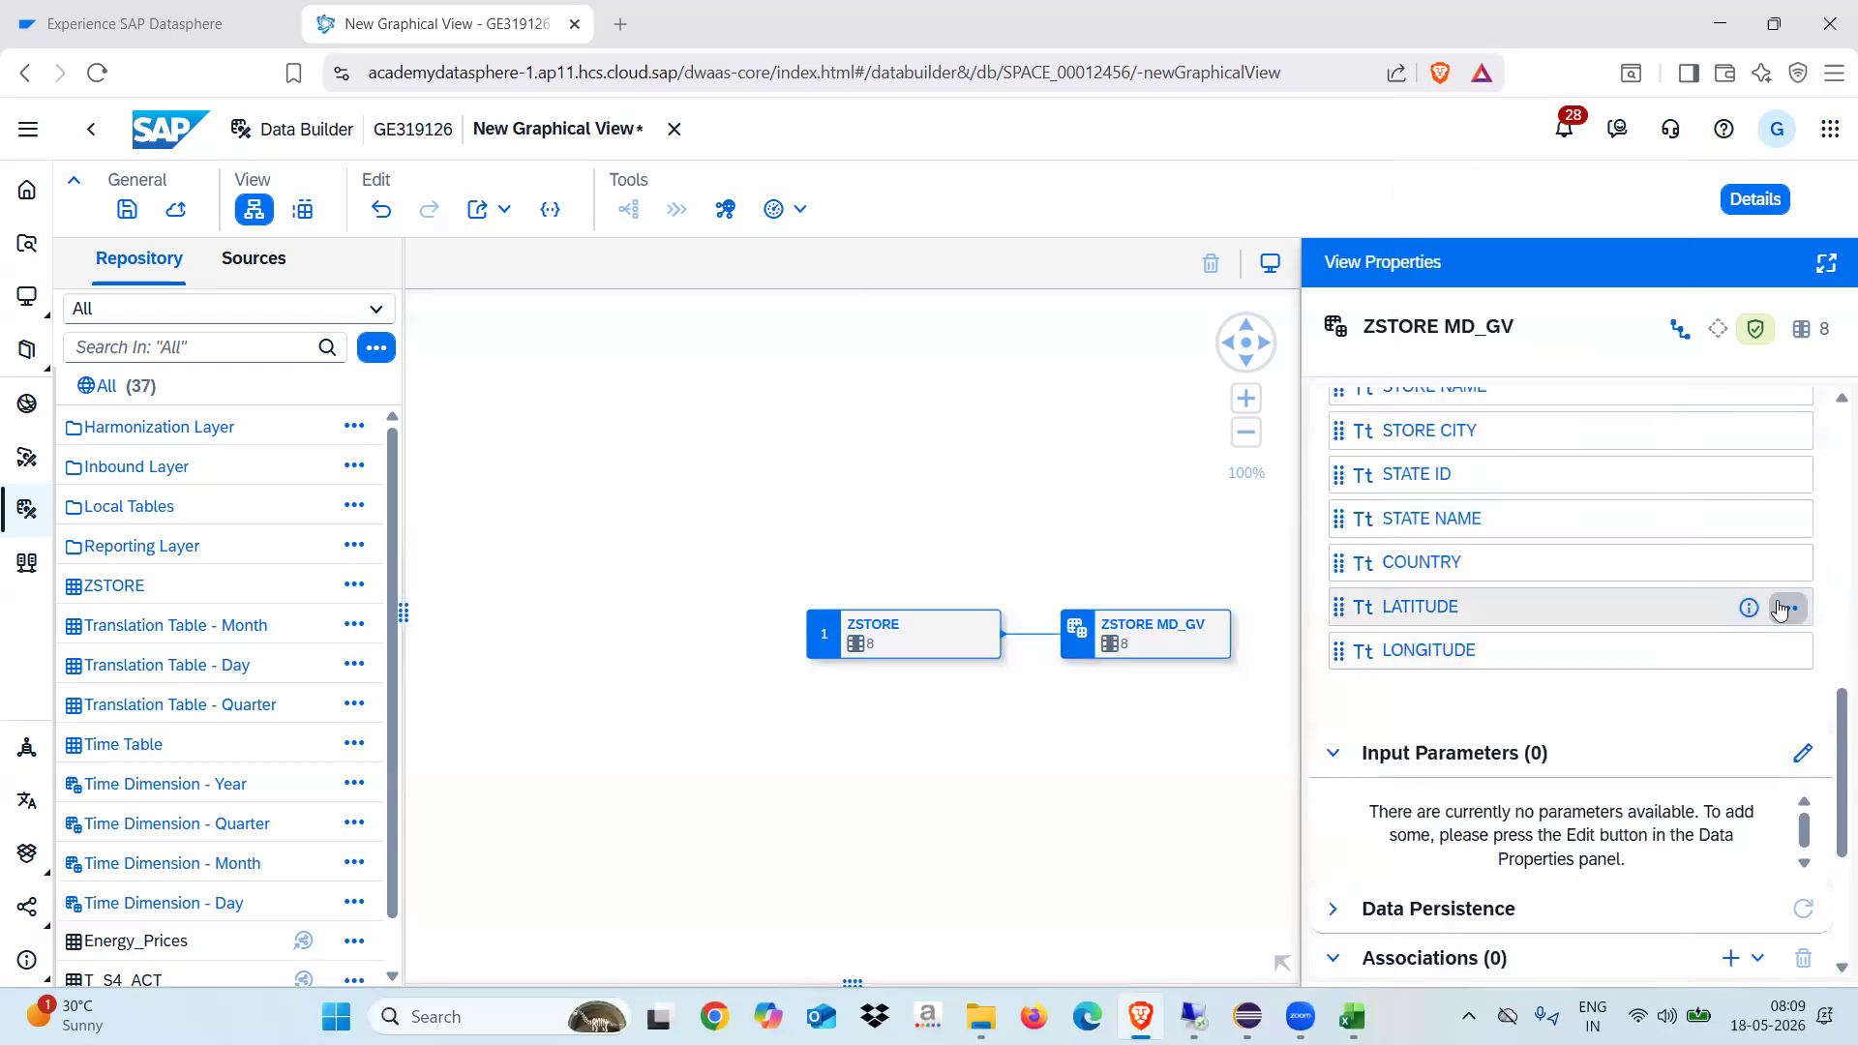
left_click(1785, 607)
mouse_move(1754, 666)
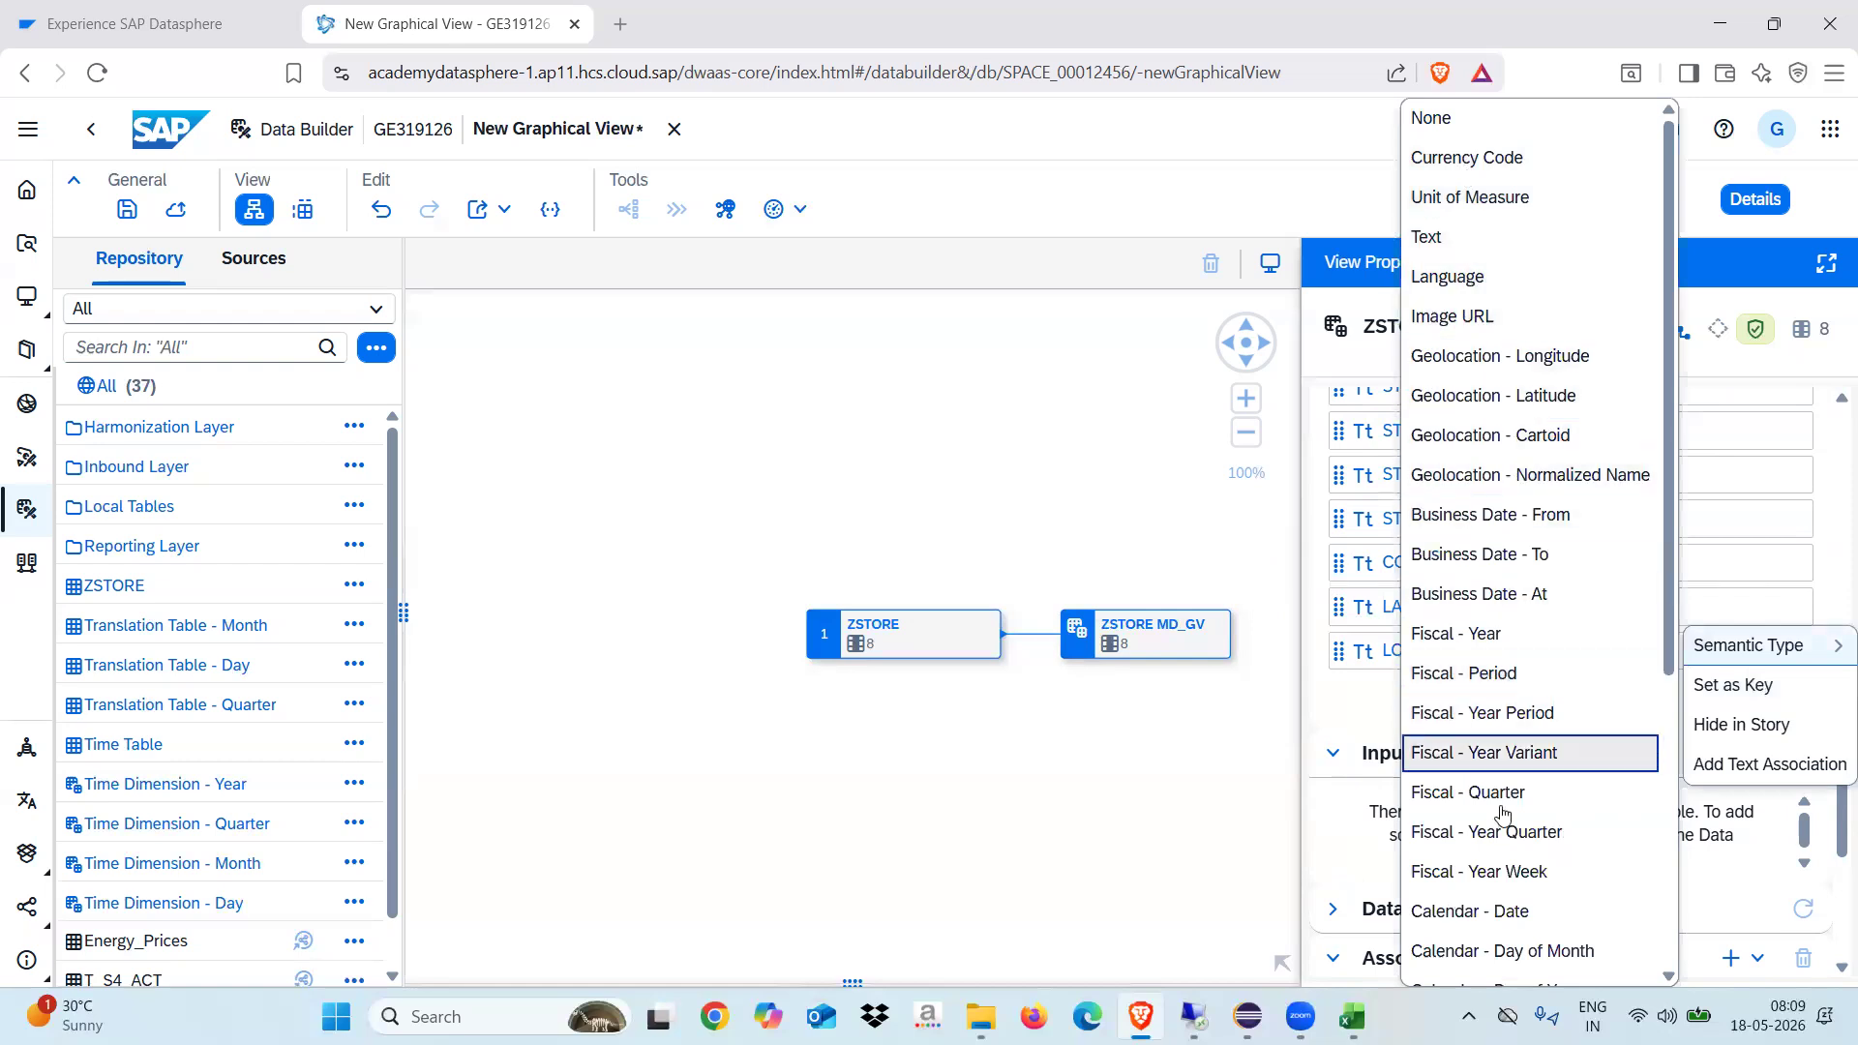
left_click(1085, 811)
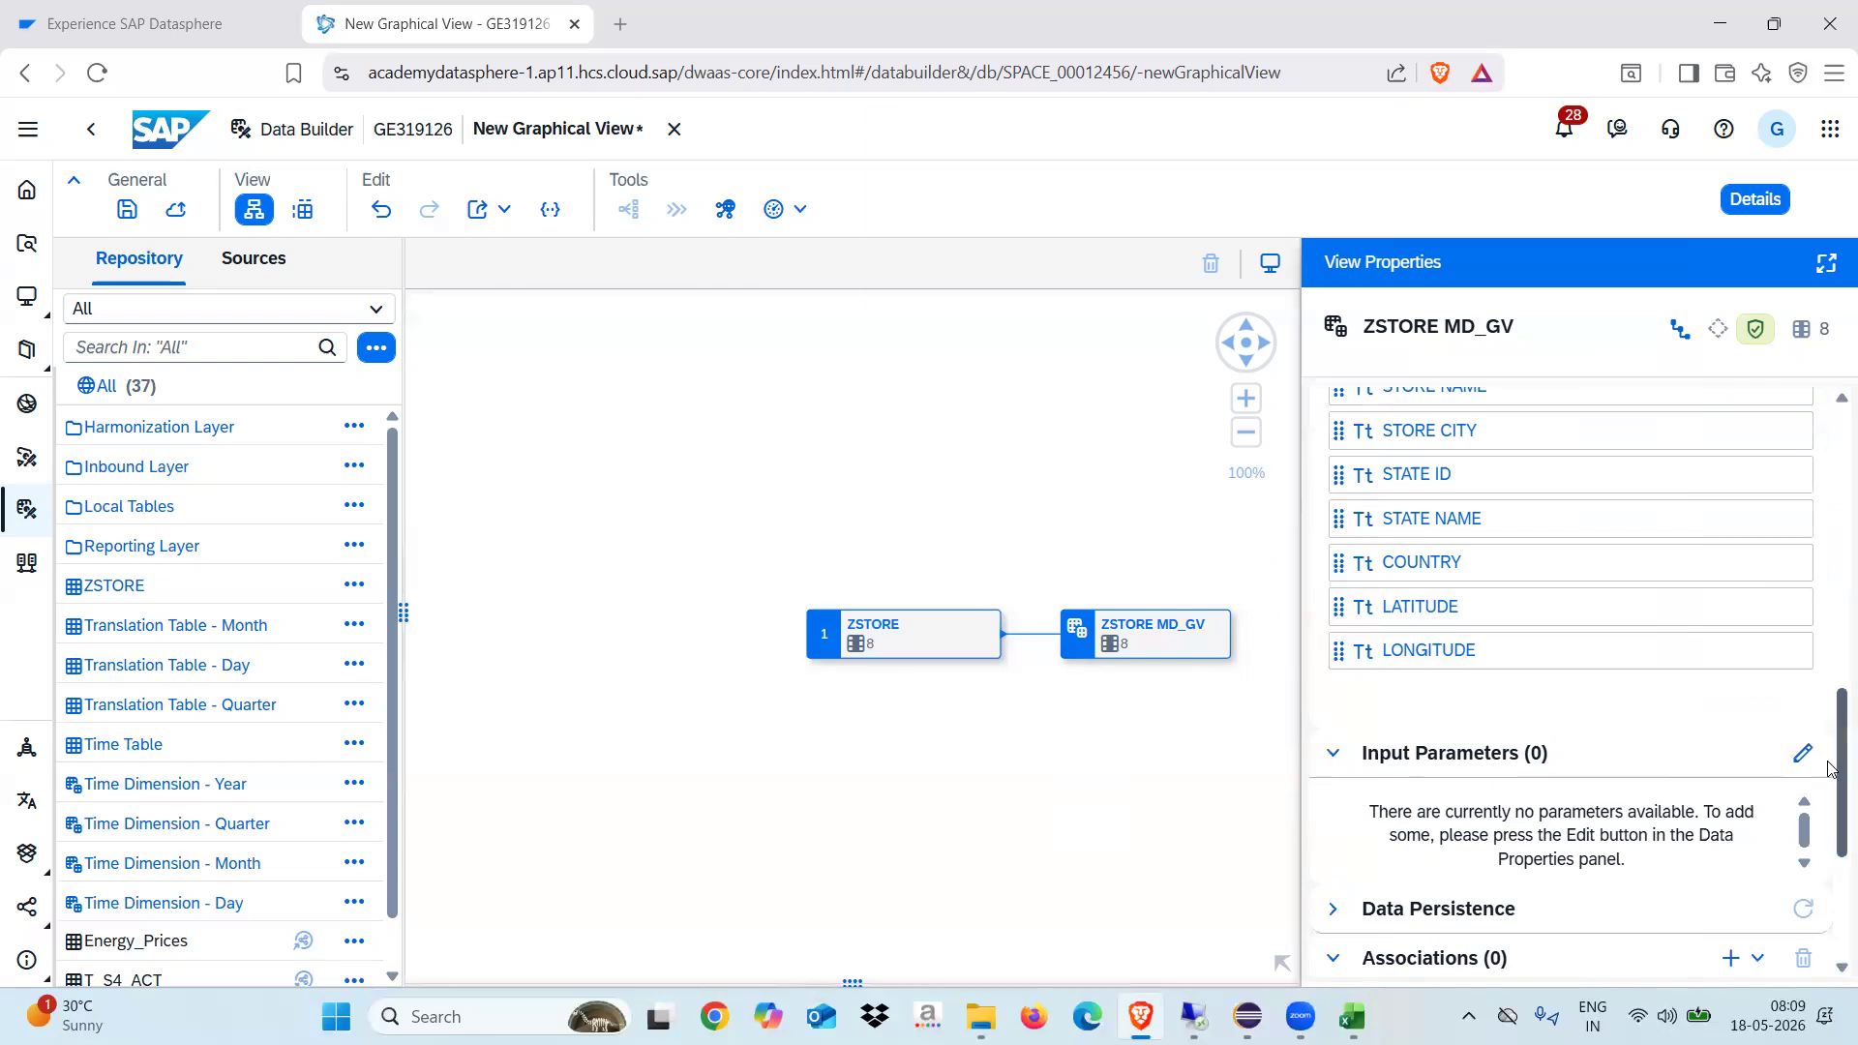
left_click_drag(1829, 767, 1832, 320)
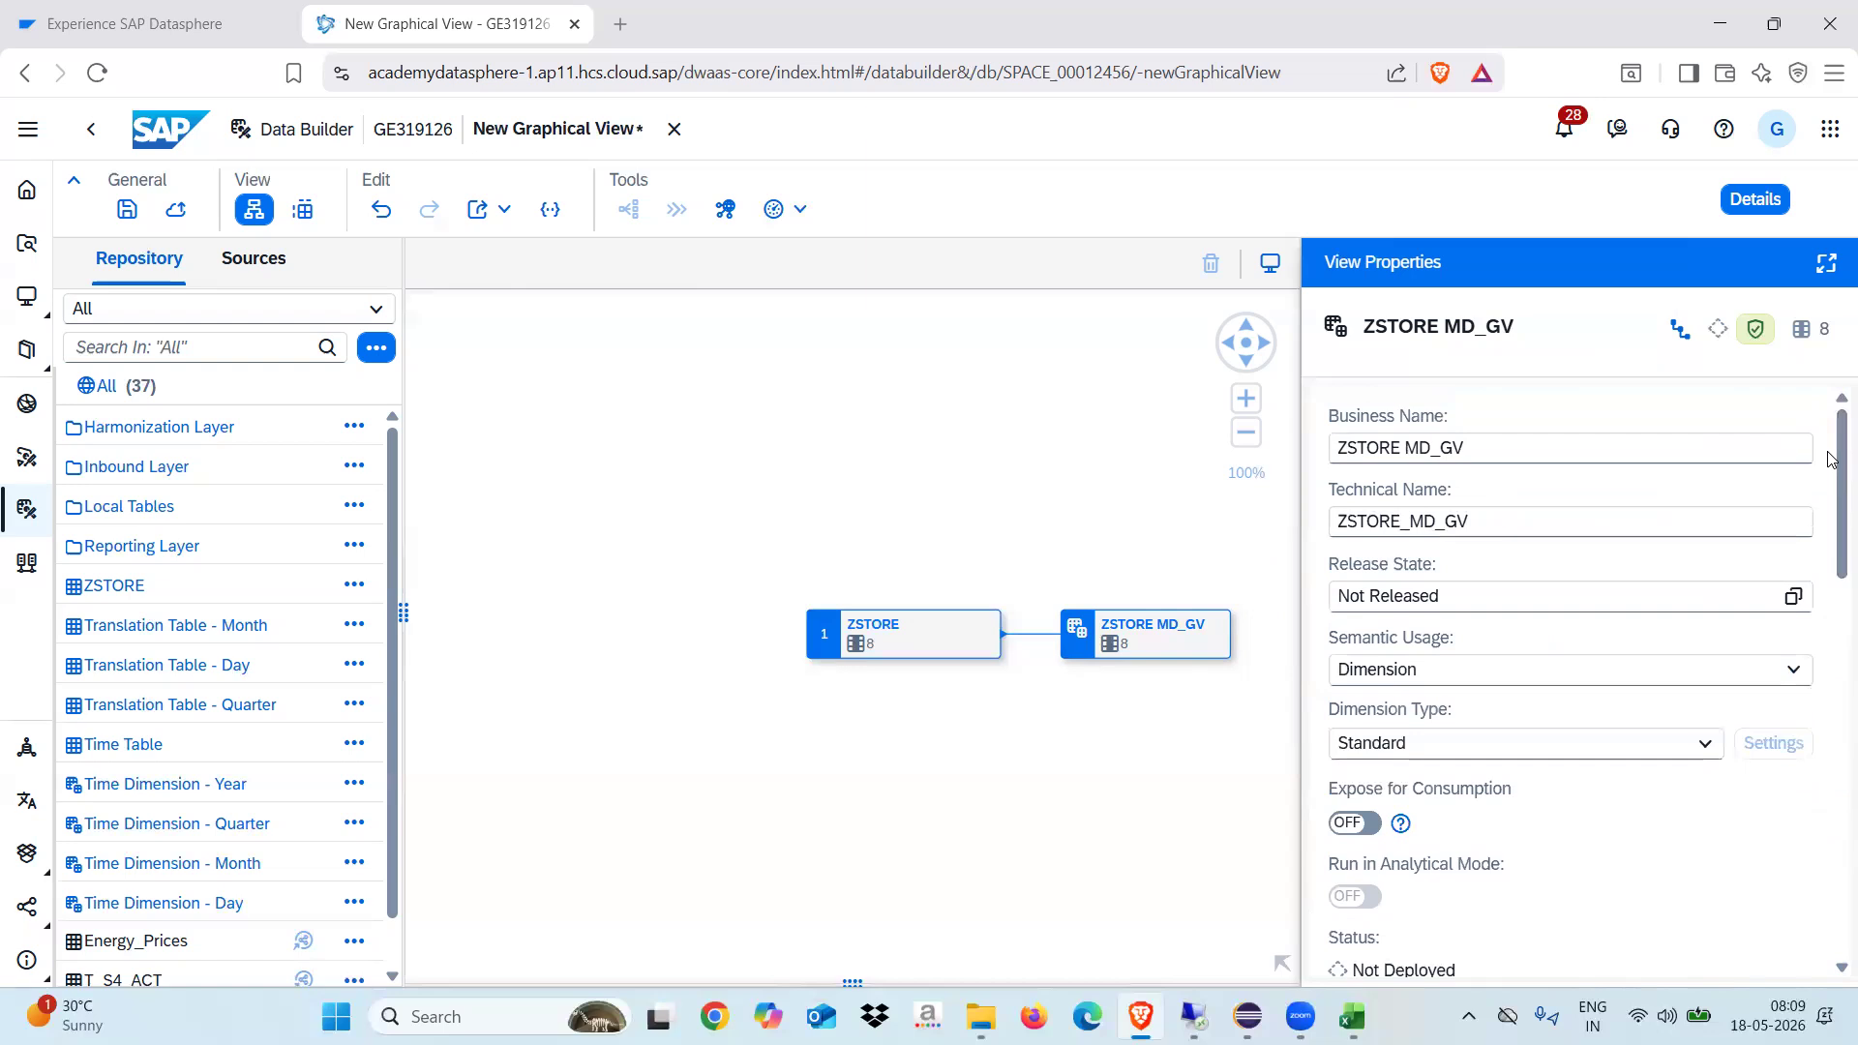
left_click(1826, 265)
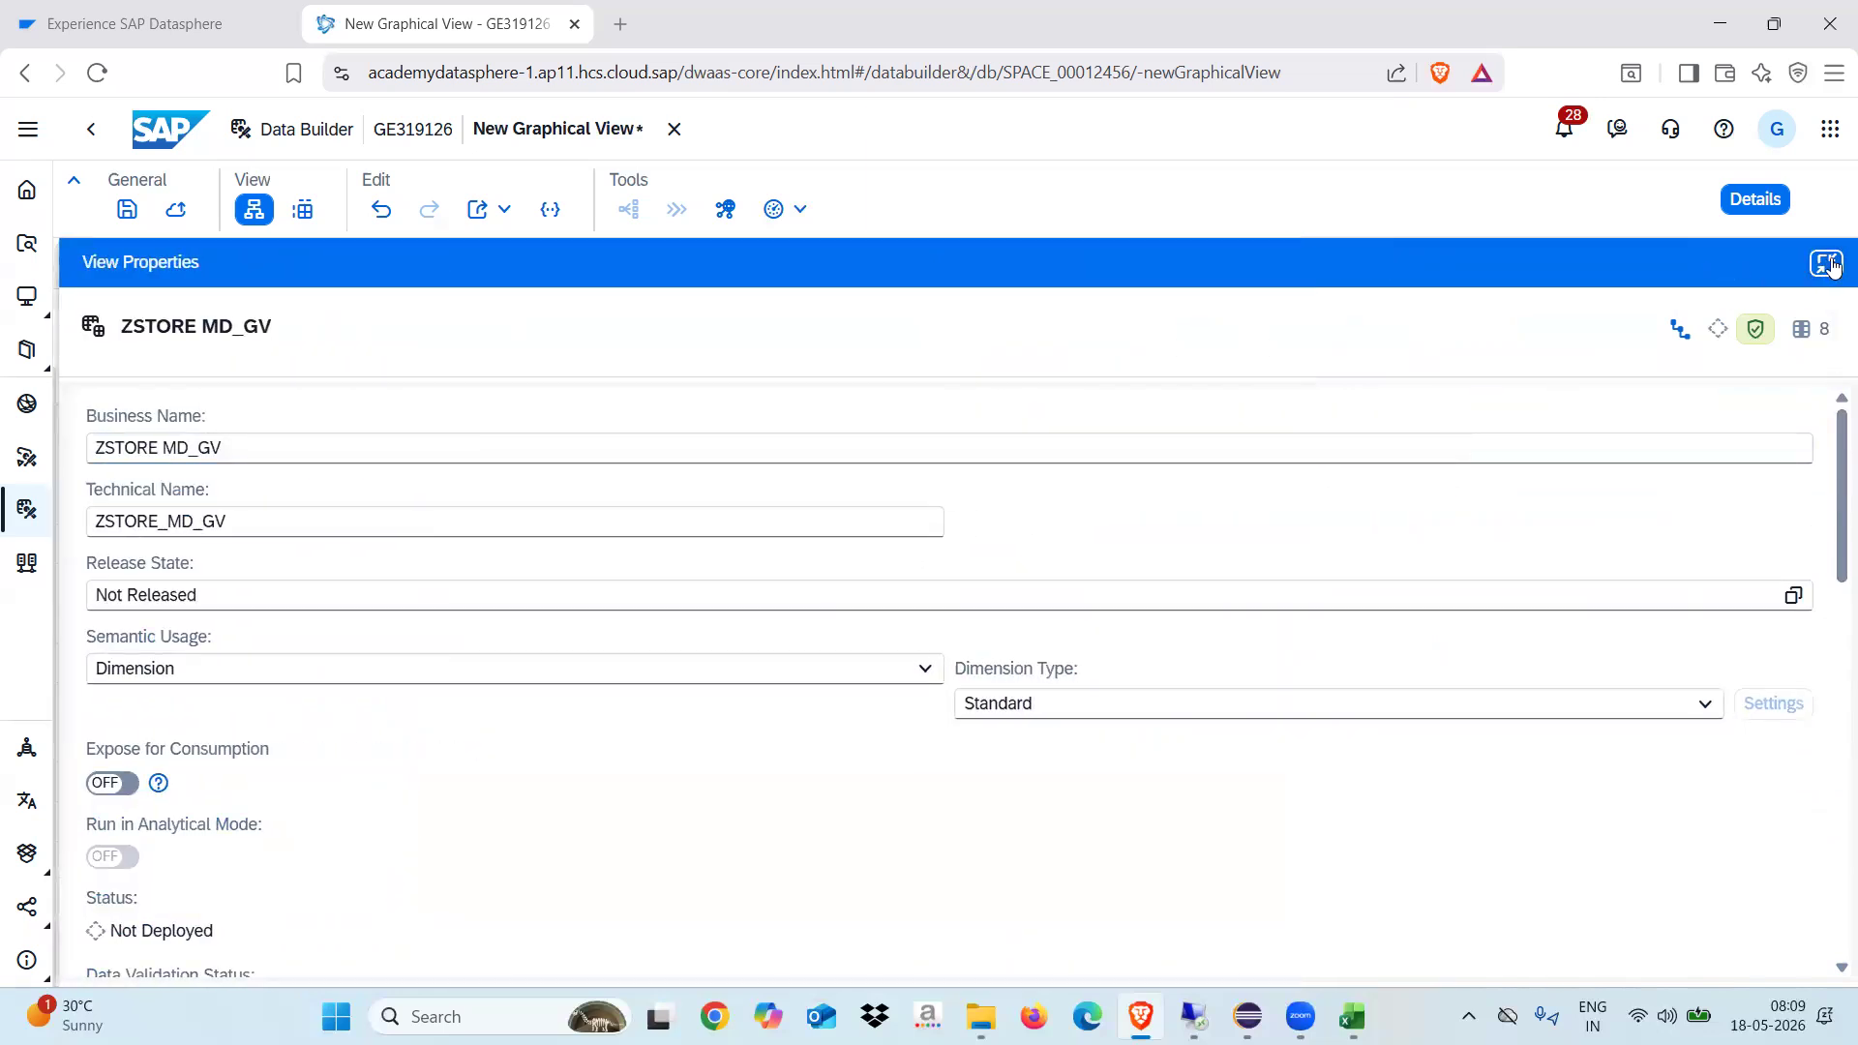
left_click(1829, 264)
left_click(1754, 199)
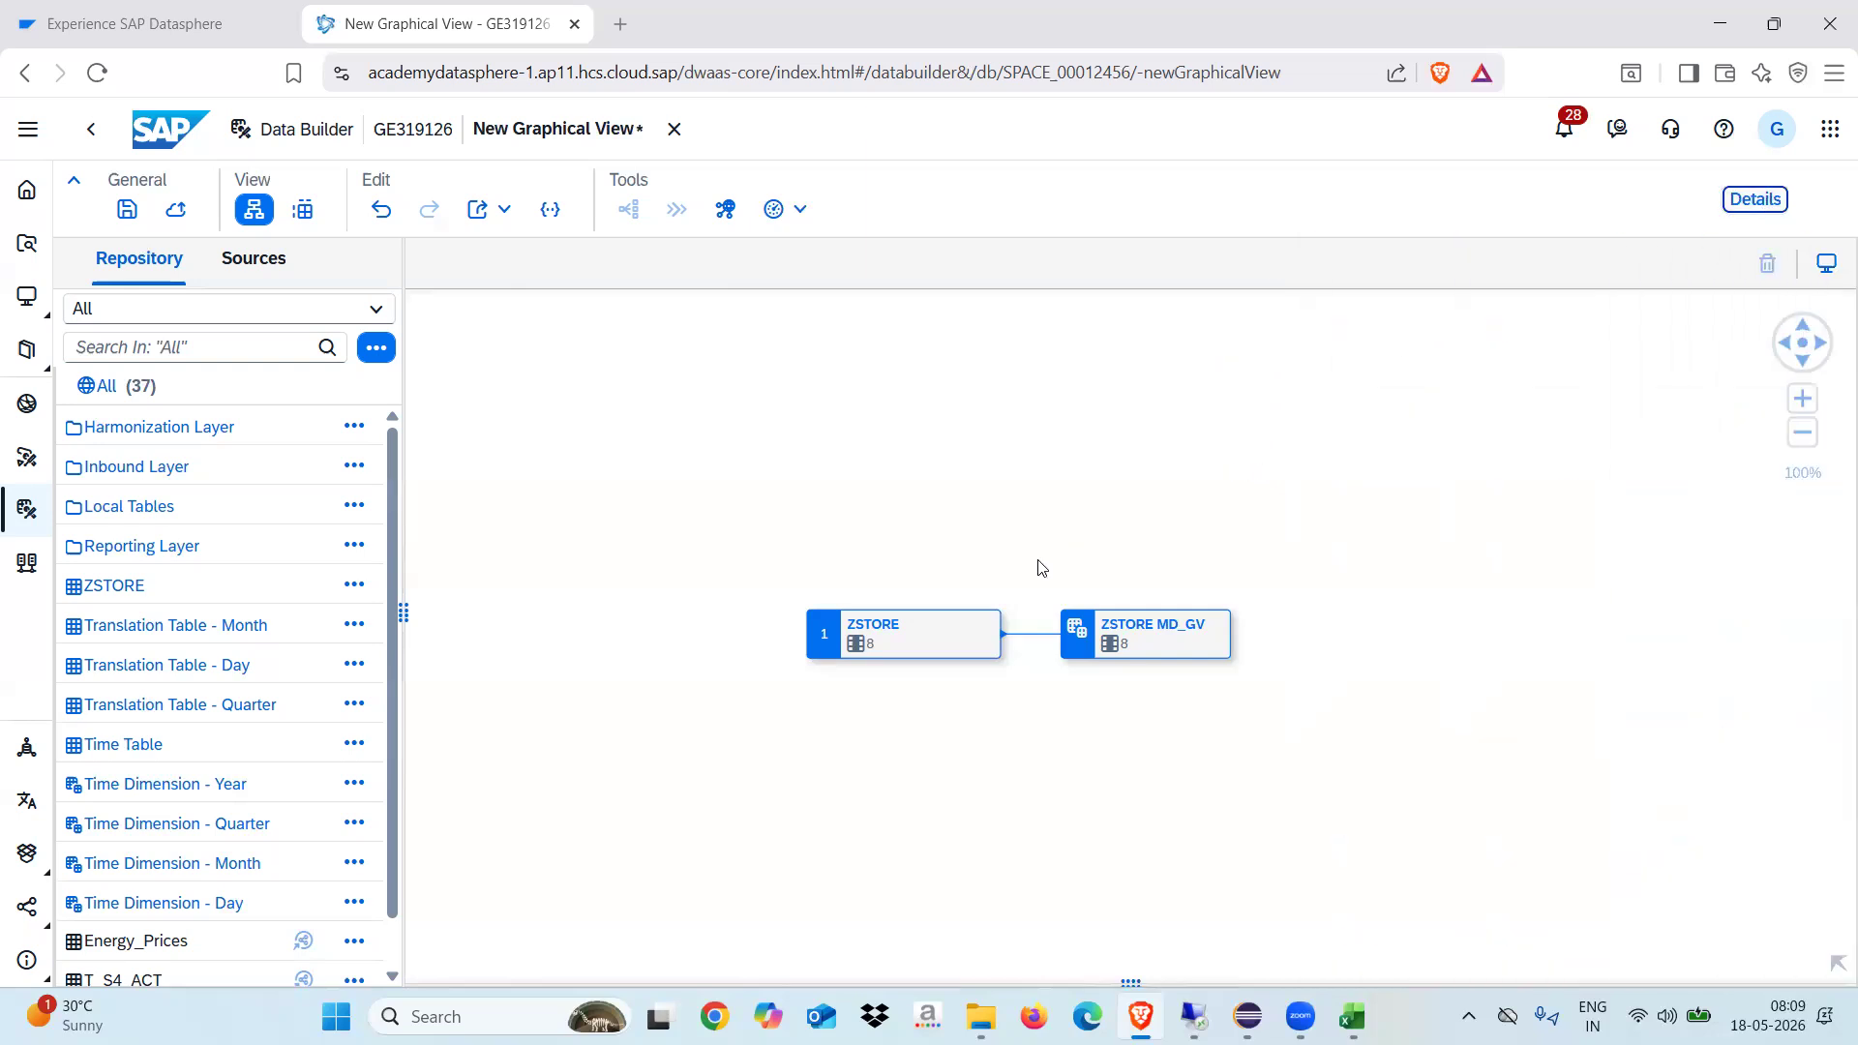
Save the graphical view as ZSTORE MD_GV with technical name ZSTORE_MD_GV, and deploy it.
left_click(126, 209)
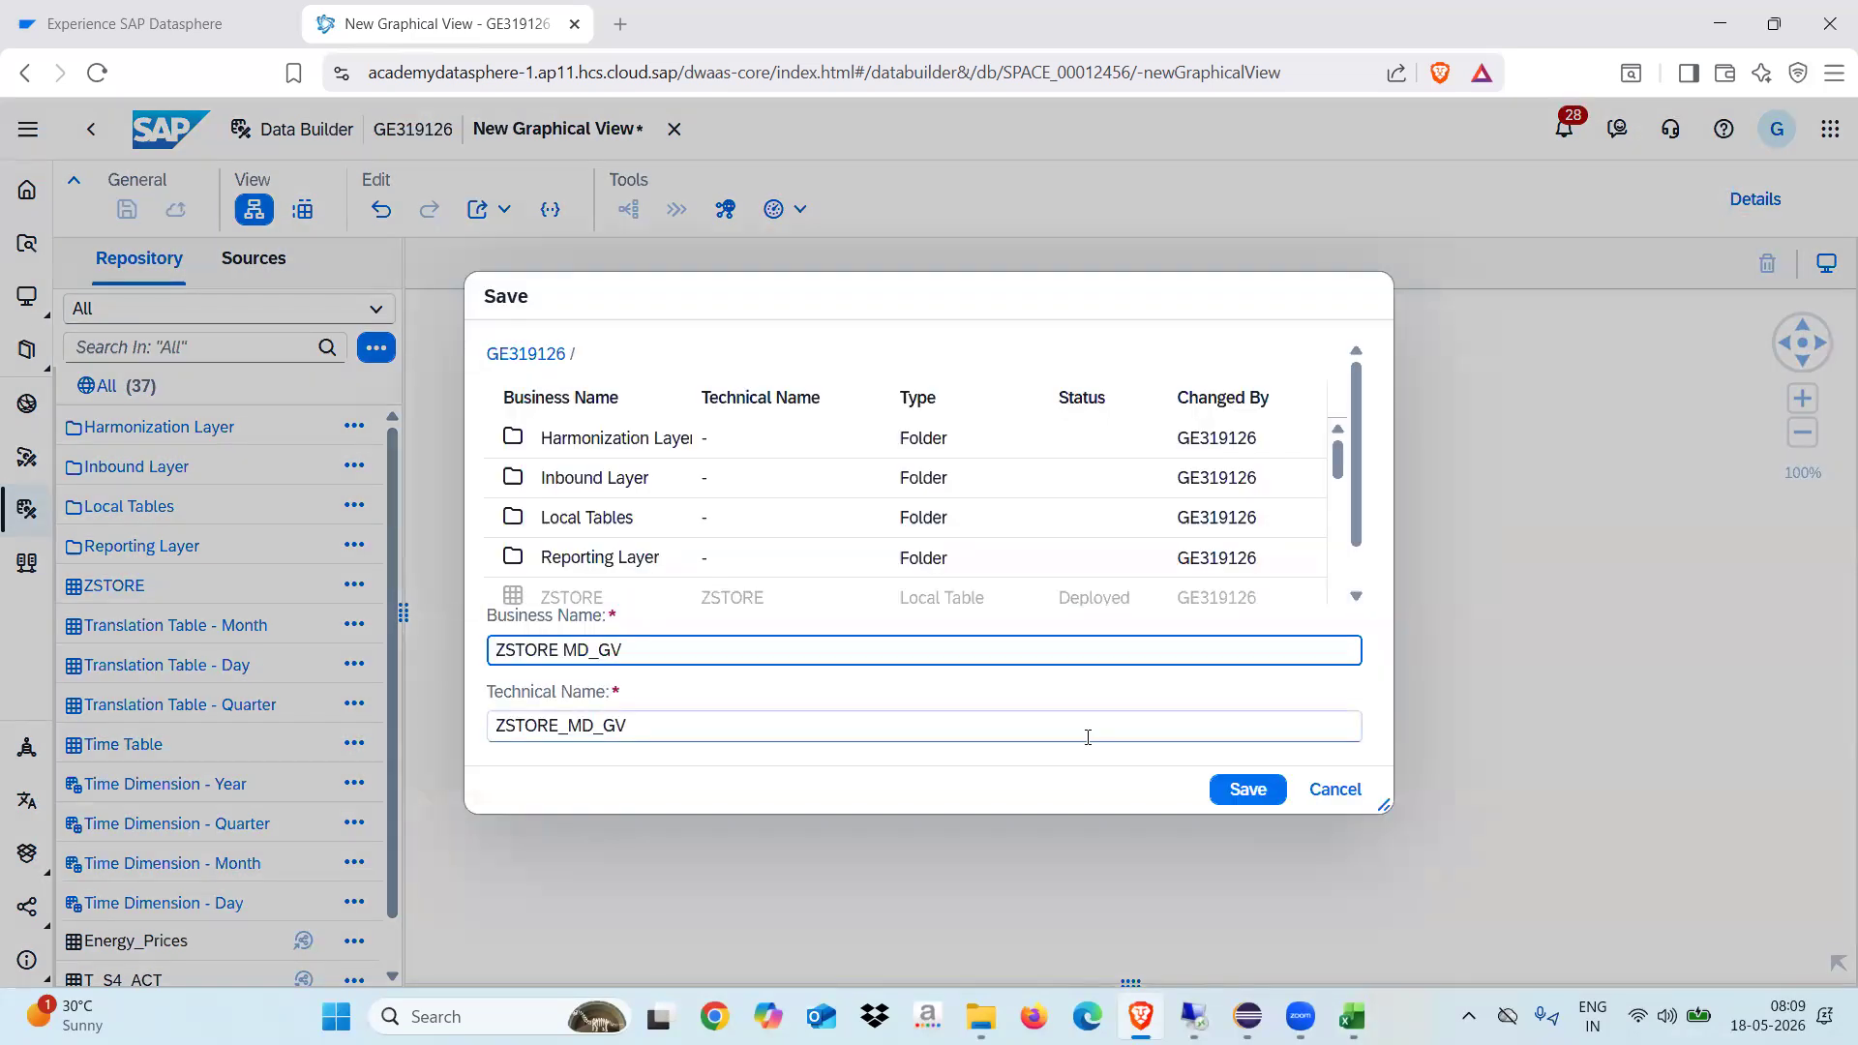
left_click(1248, 789)
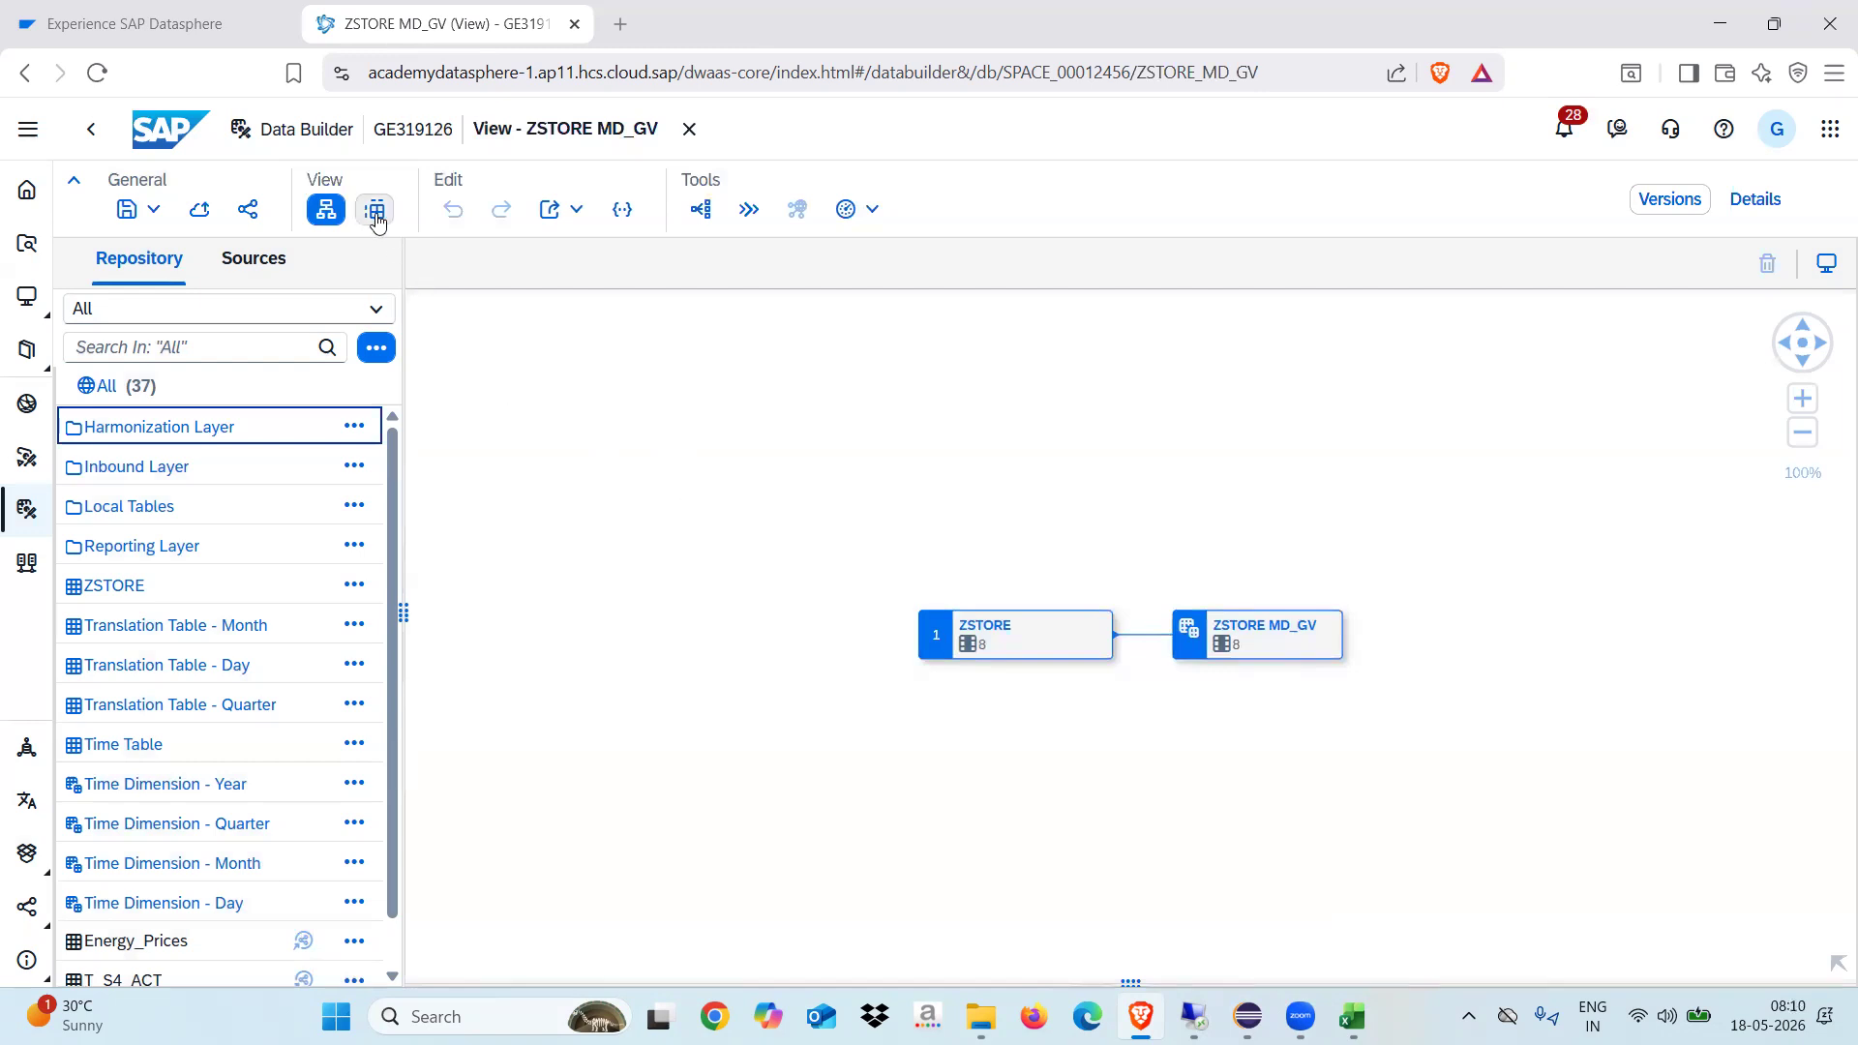
left_click(208, 218)
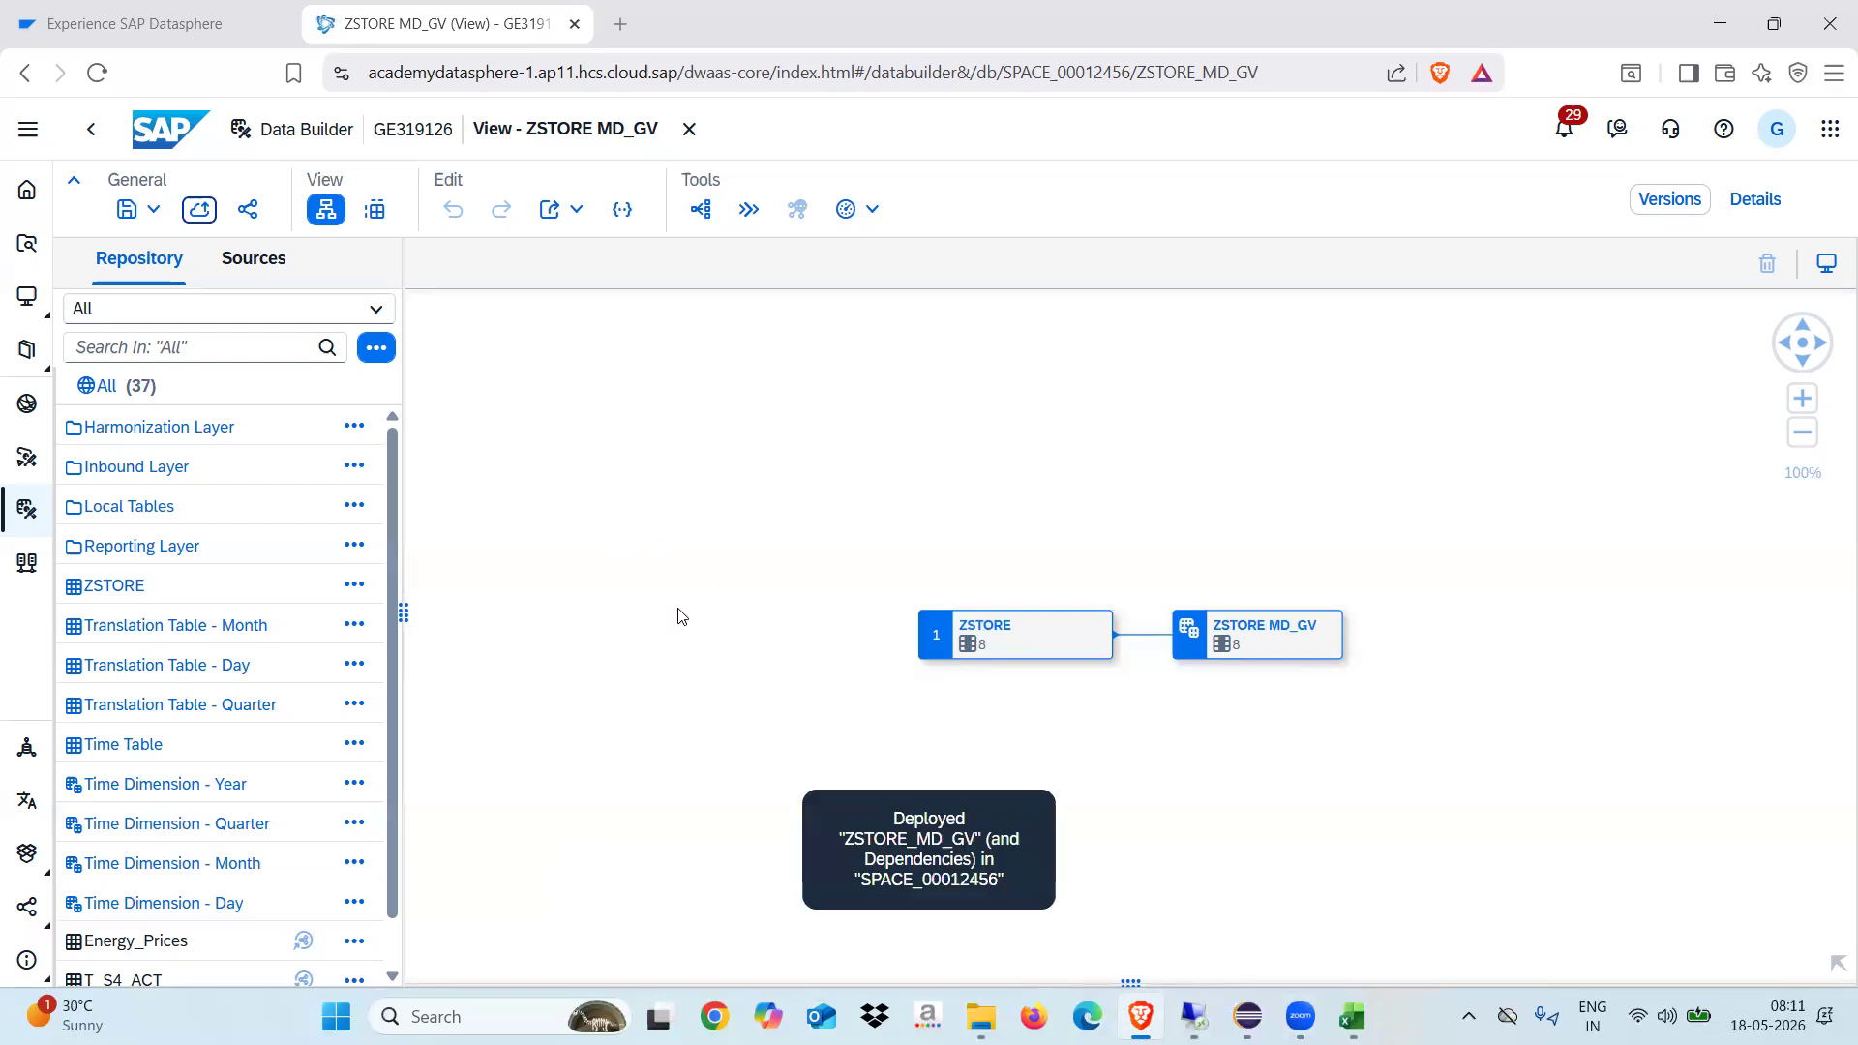
Preview the data of the ZSTORE MD_GV output view.
left_click(1271, 633)
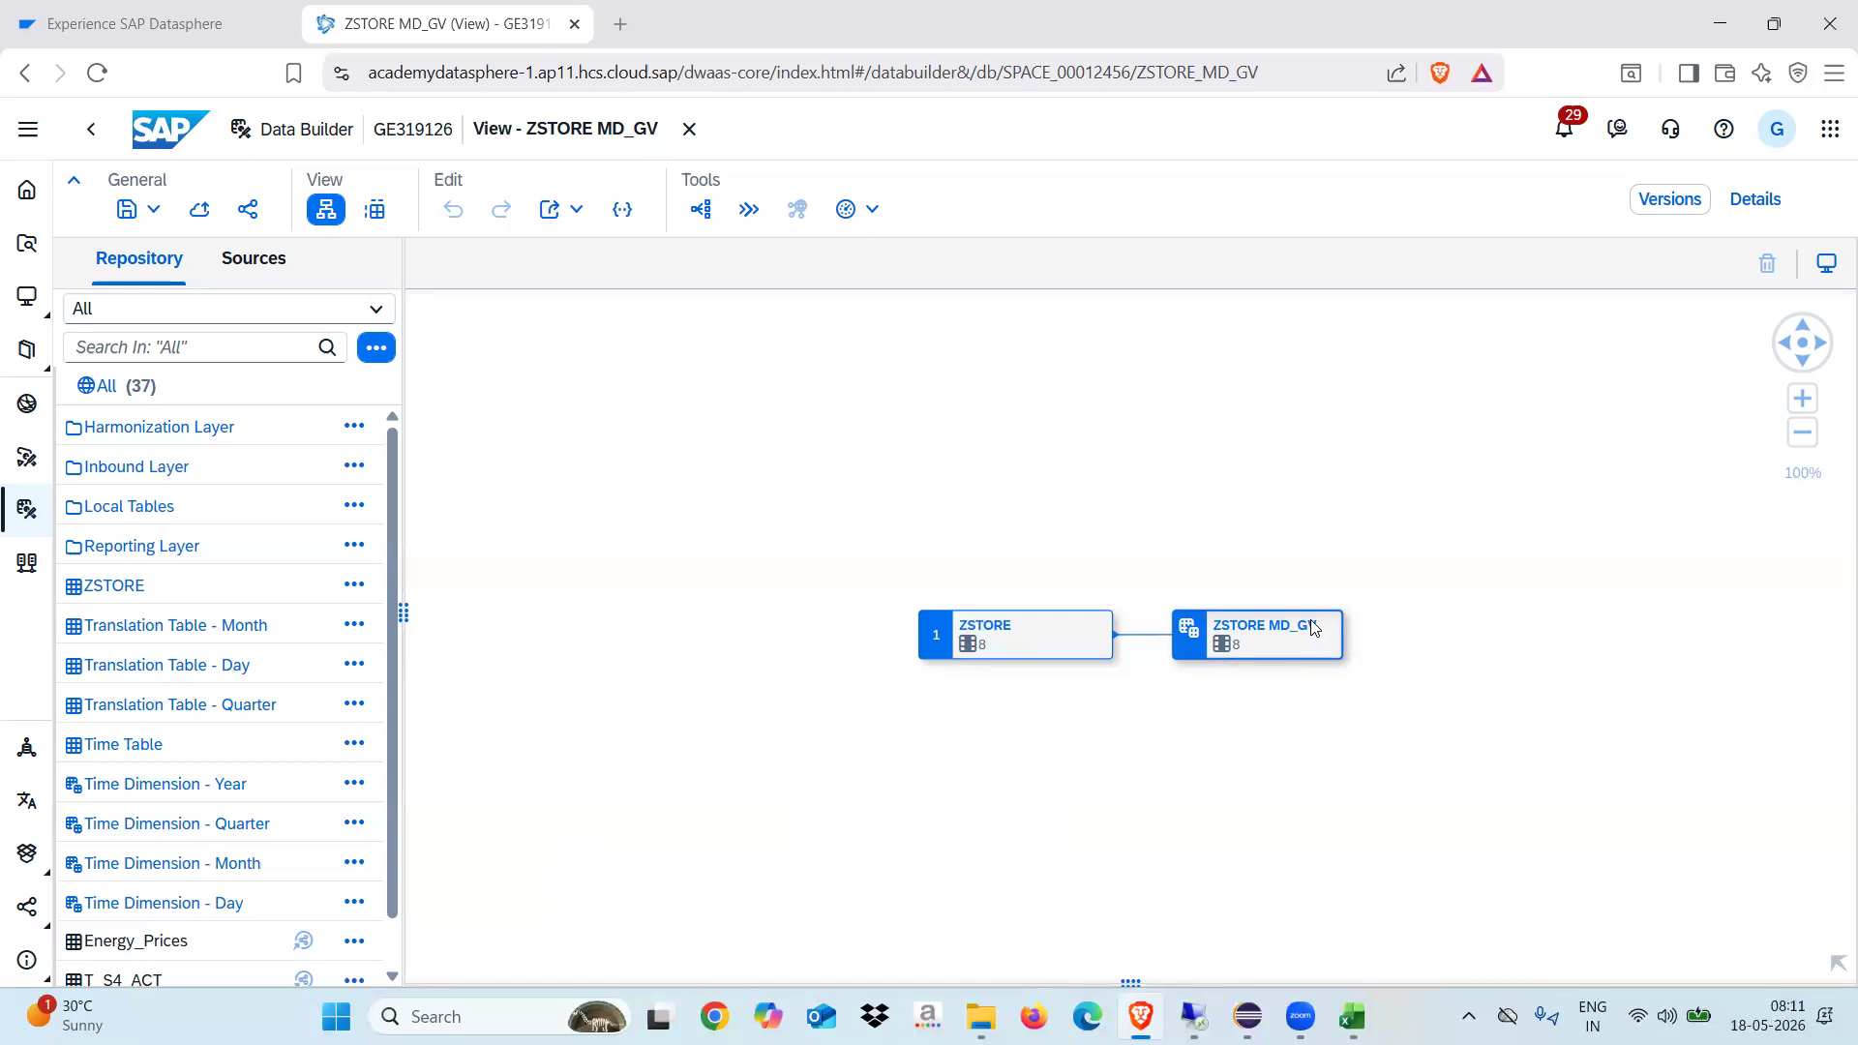
left_click(377, 211)
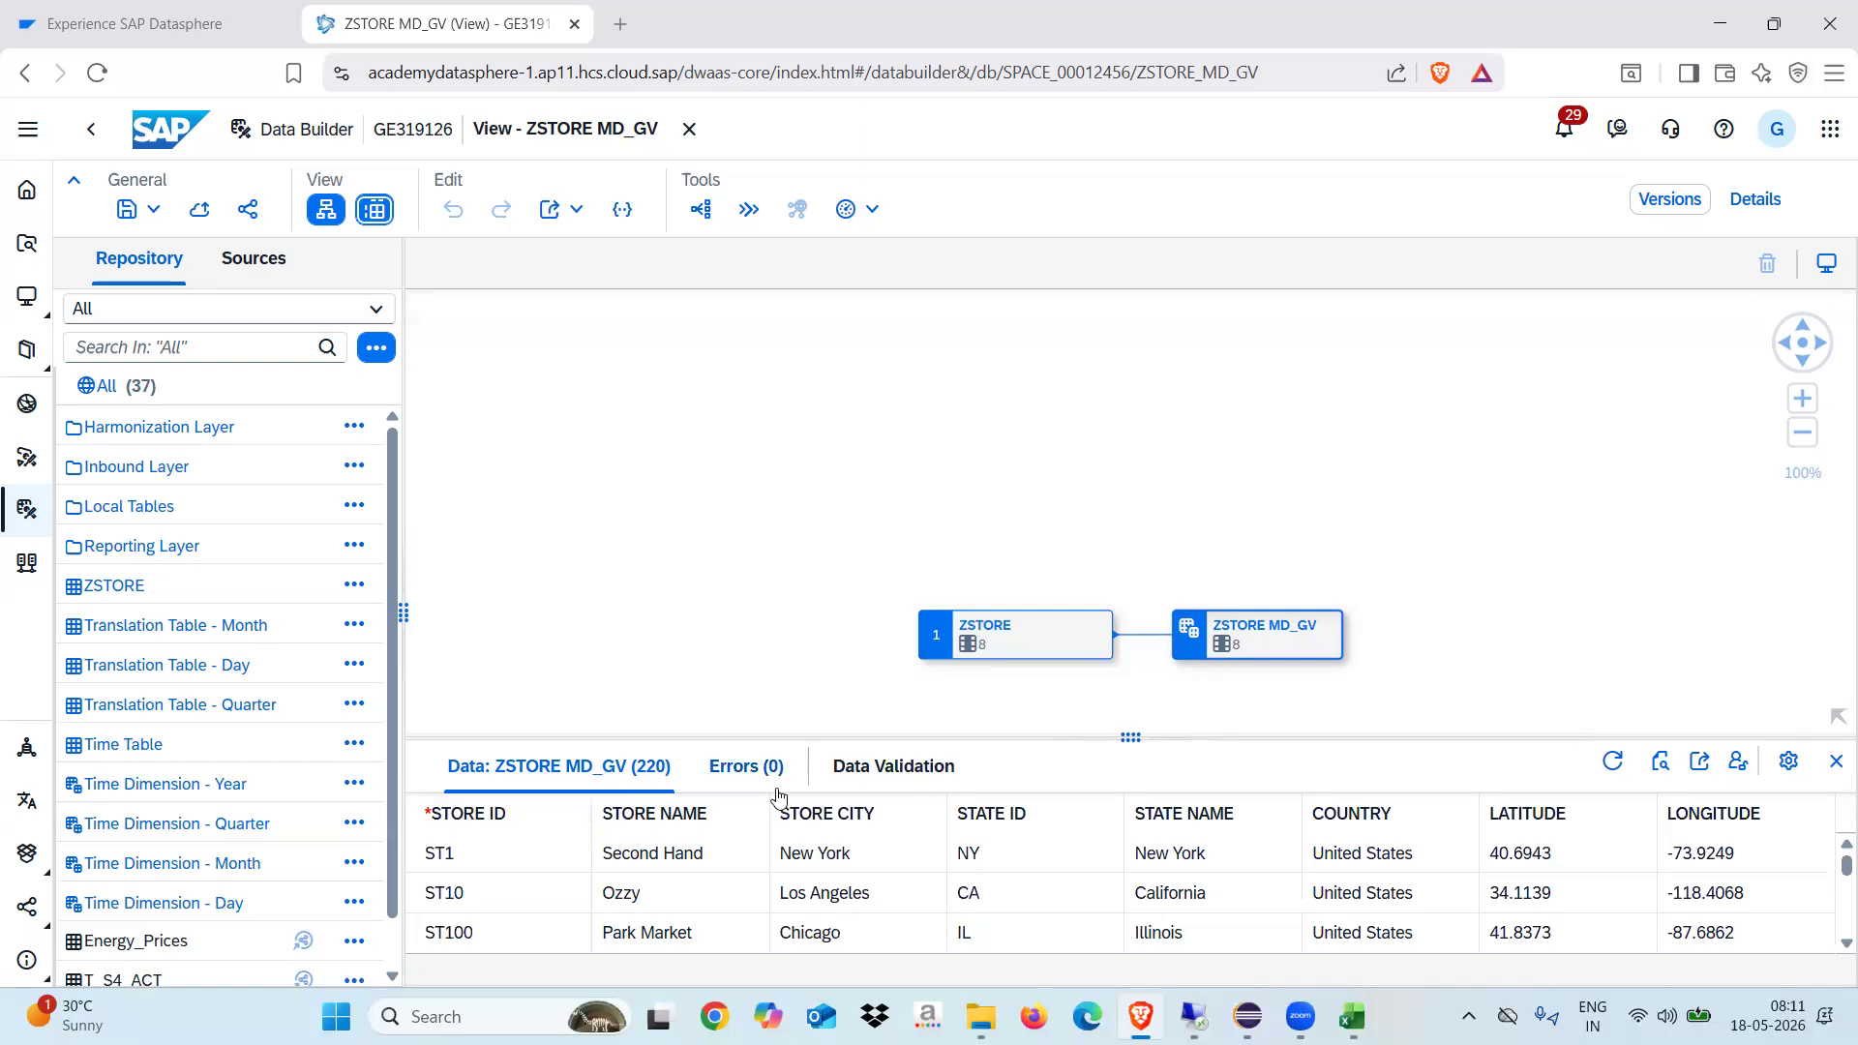
mouse_move(1171, 738)
left_mouse_down()
mouse_move(1160, 355)
mouse_move(1151, 733)
left_mouse_up()
right_click(1152, 732)
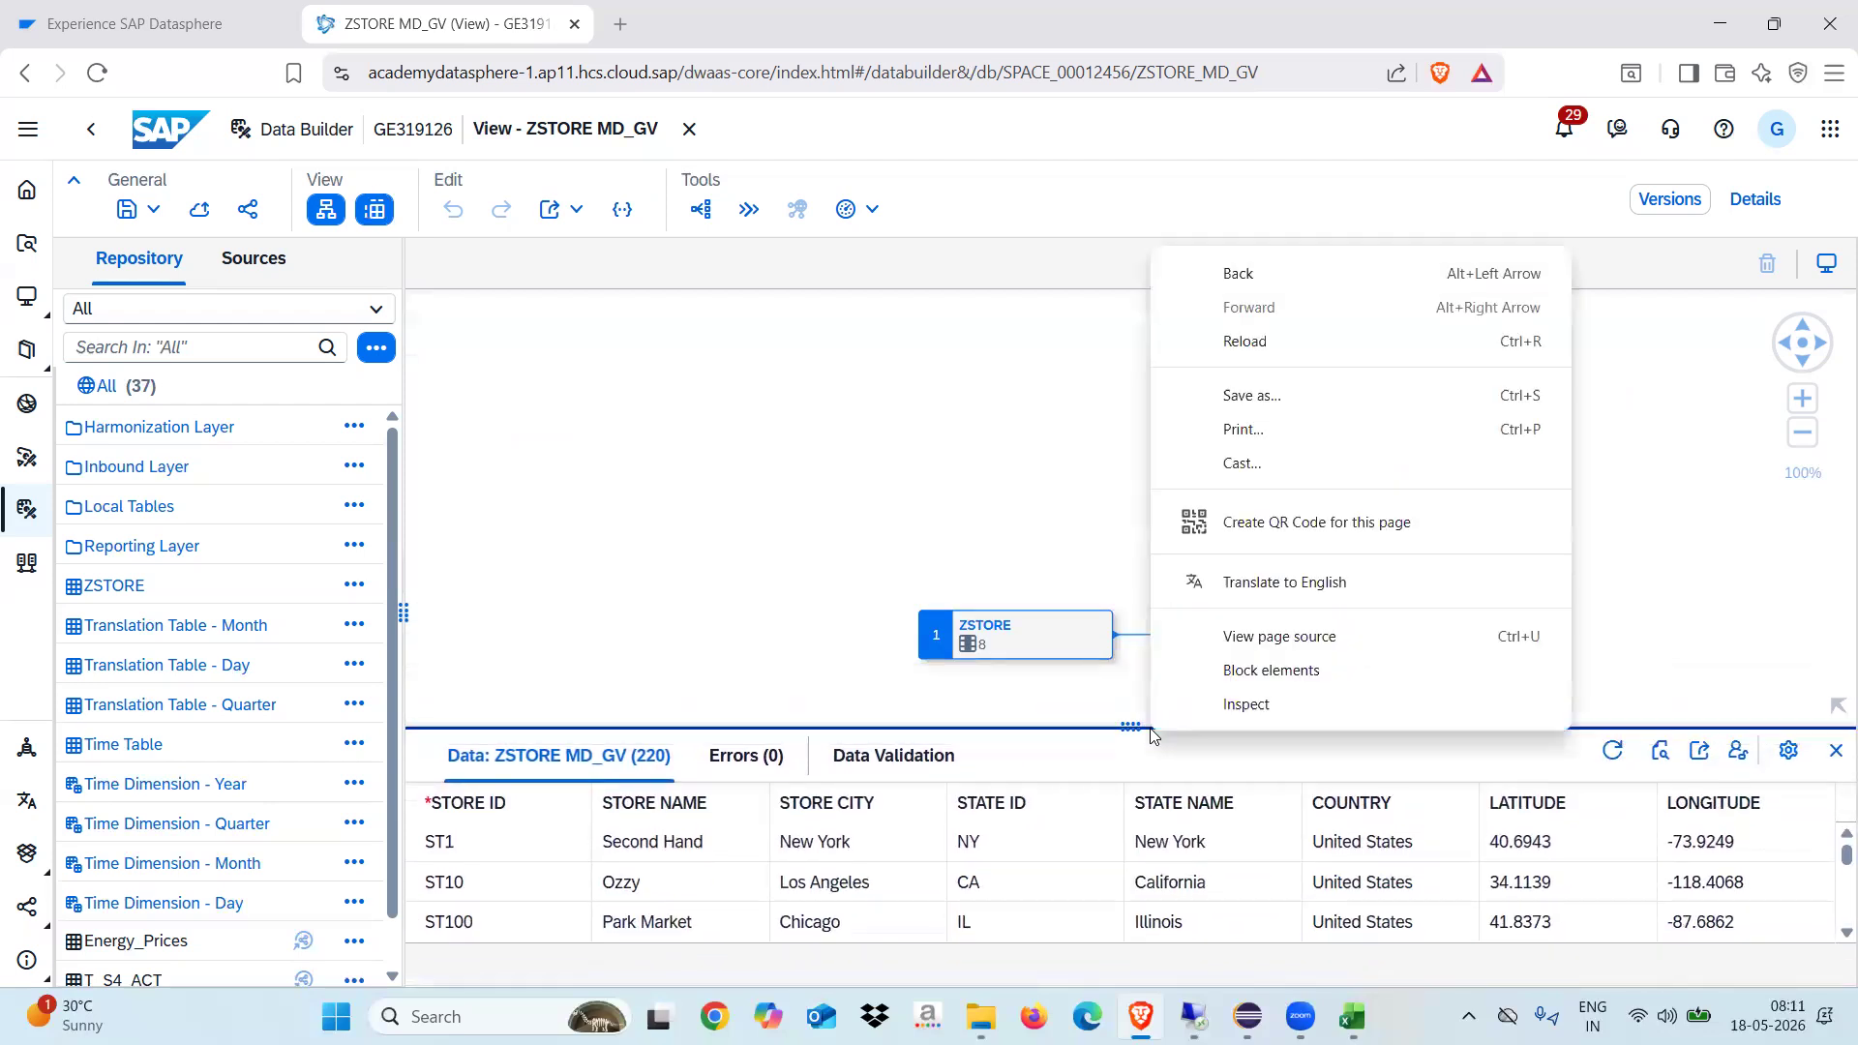
left_click(861, 548)
left_click(720, 466)
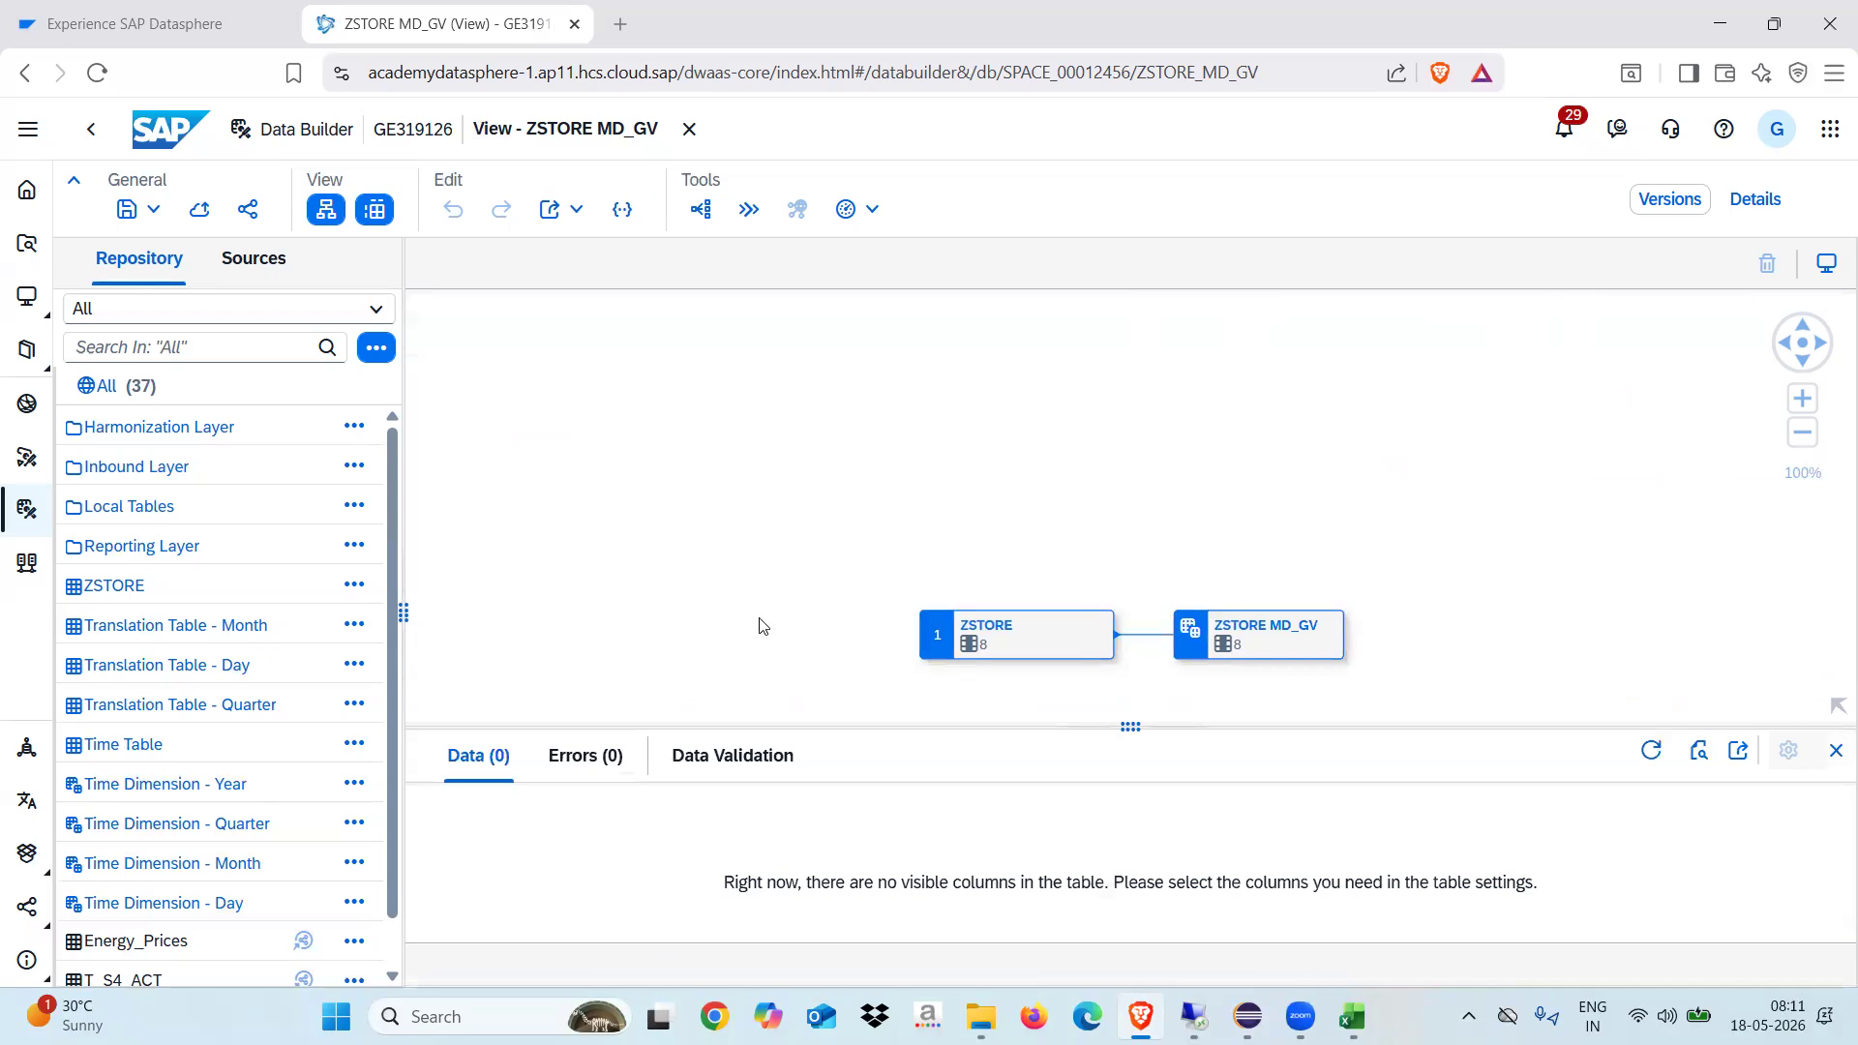
Switch to SAP HANA Studio and open the SAP HANA Modeler perspective, cancelling the password recovery setup.
left_click(1194, 909)
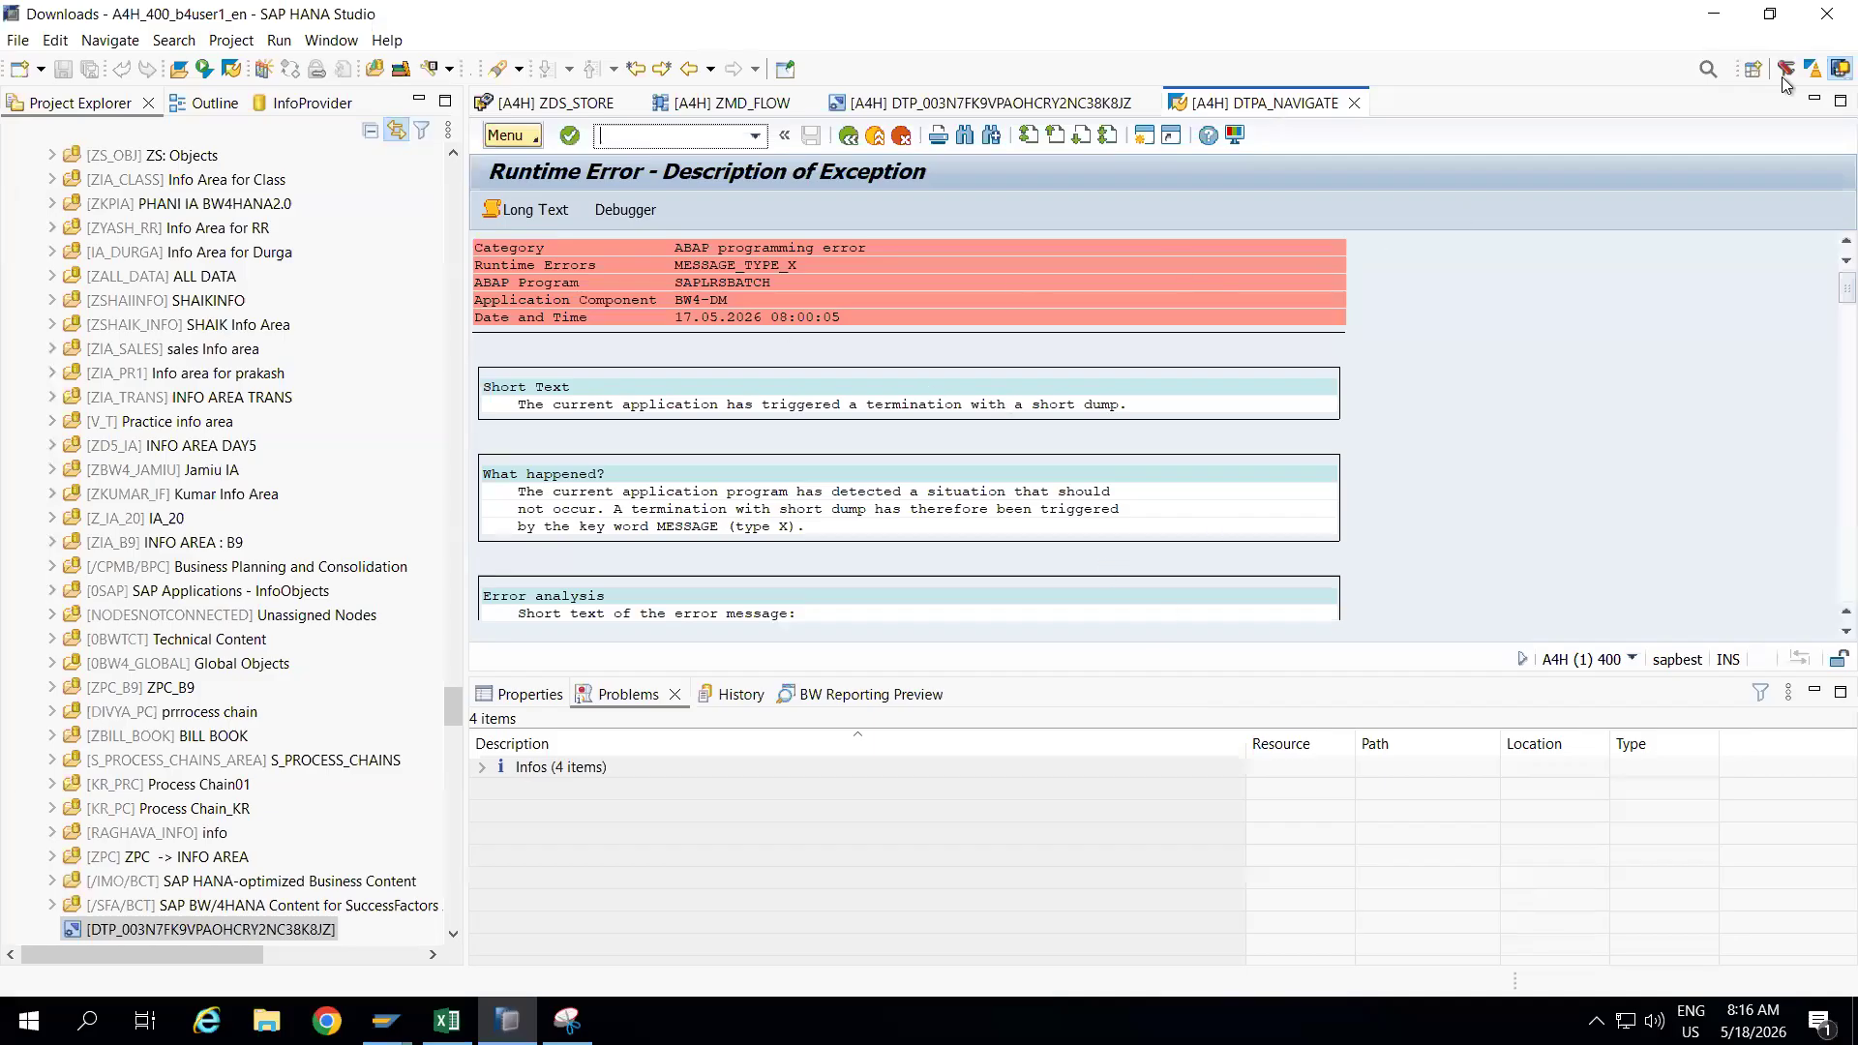
left_click(1752, 71)
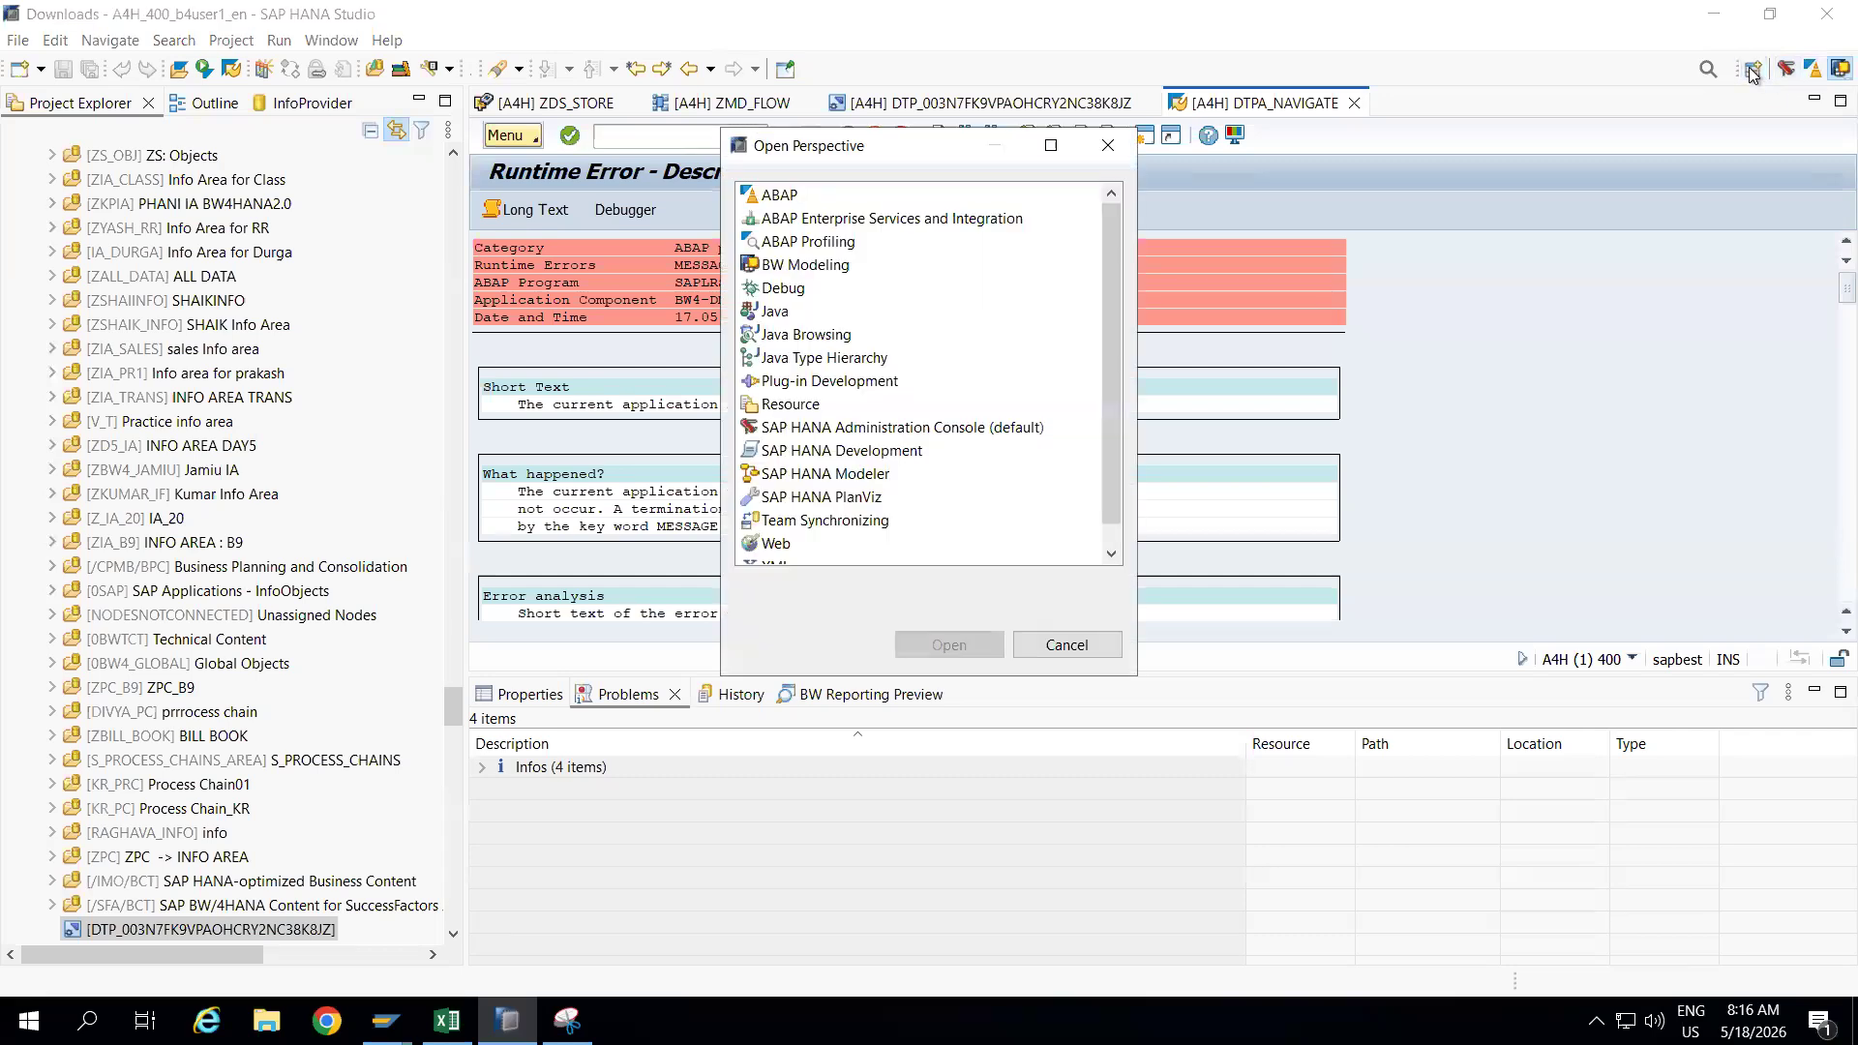
left_click(827, 473)
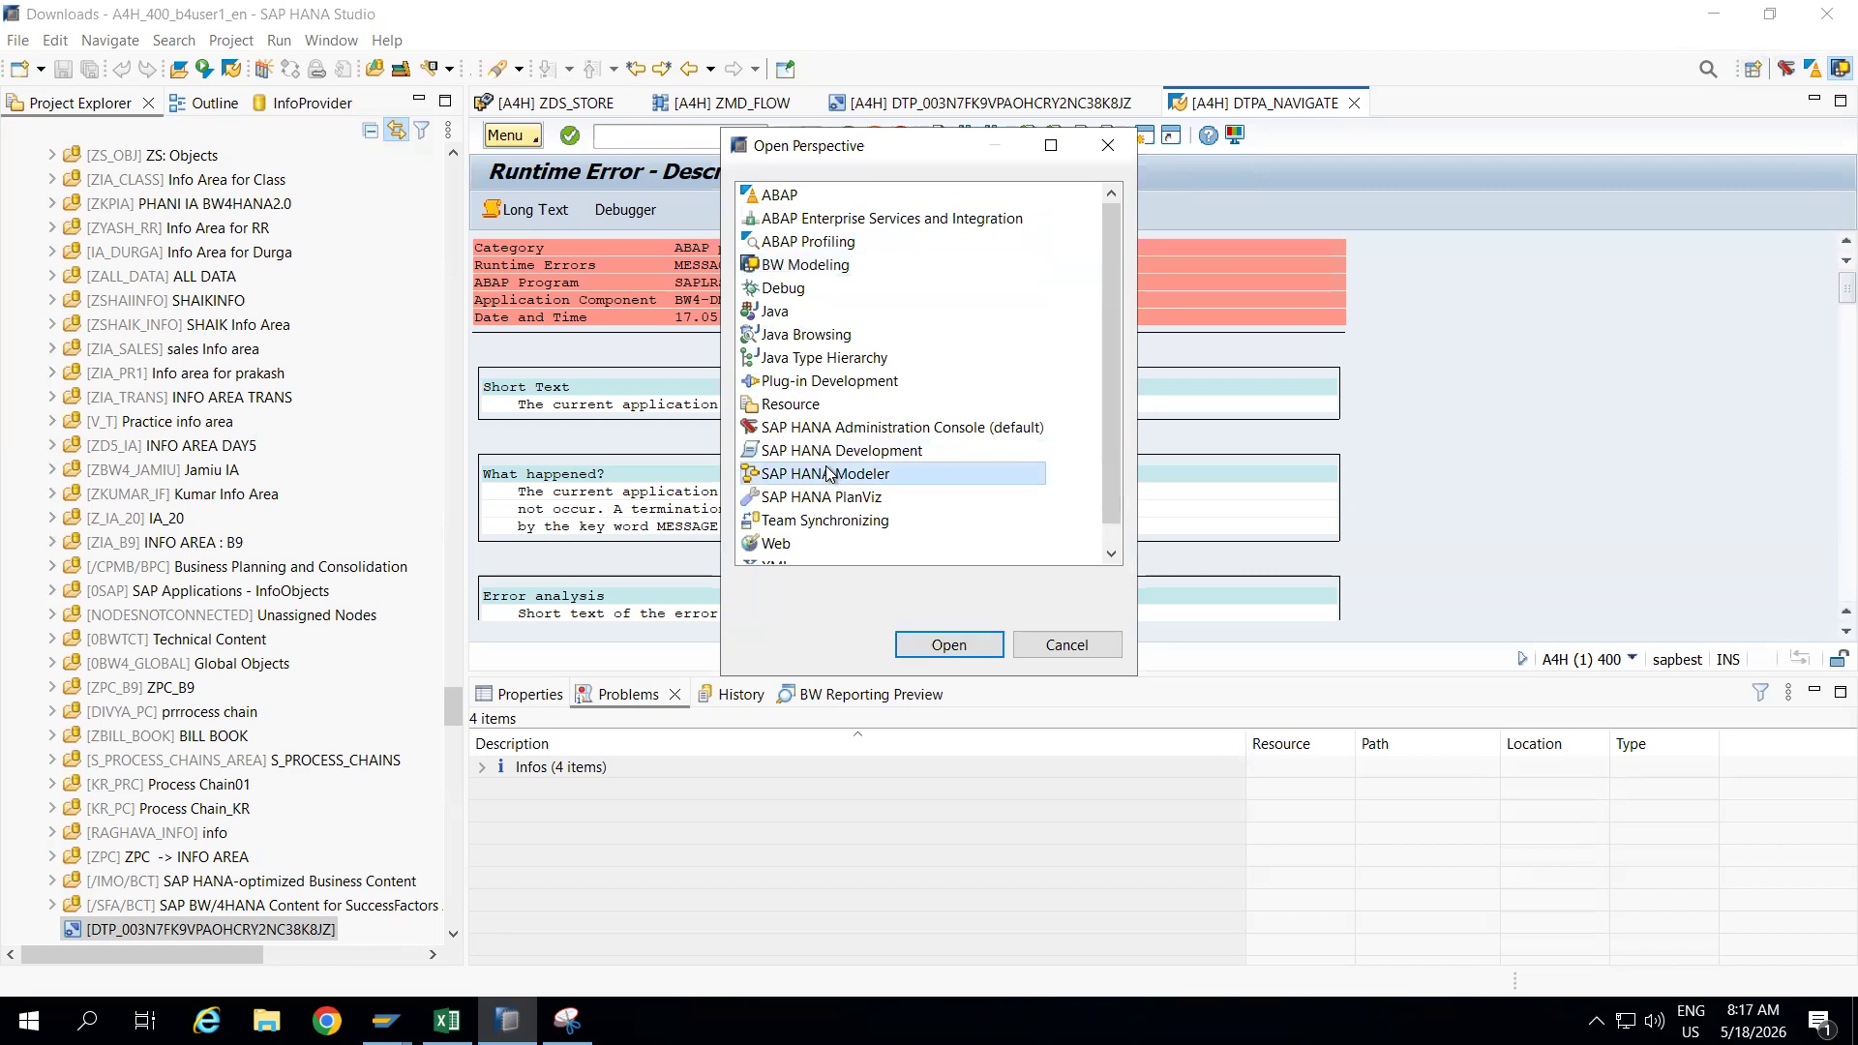
left_click(934, 642)
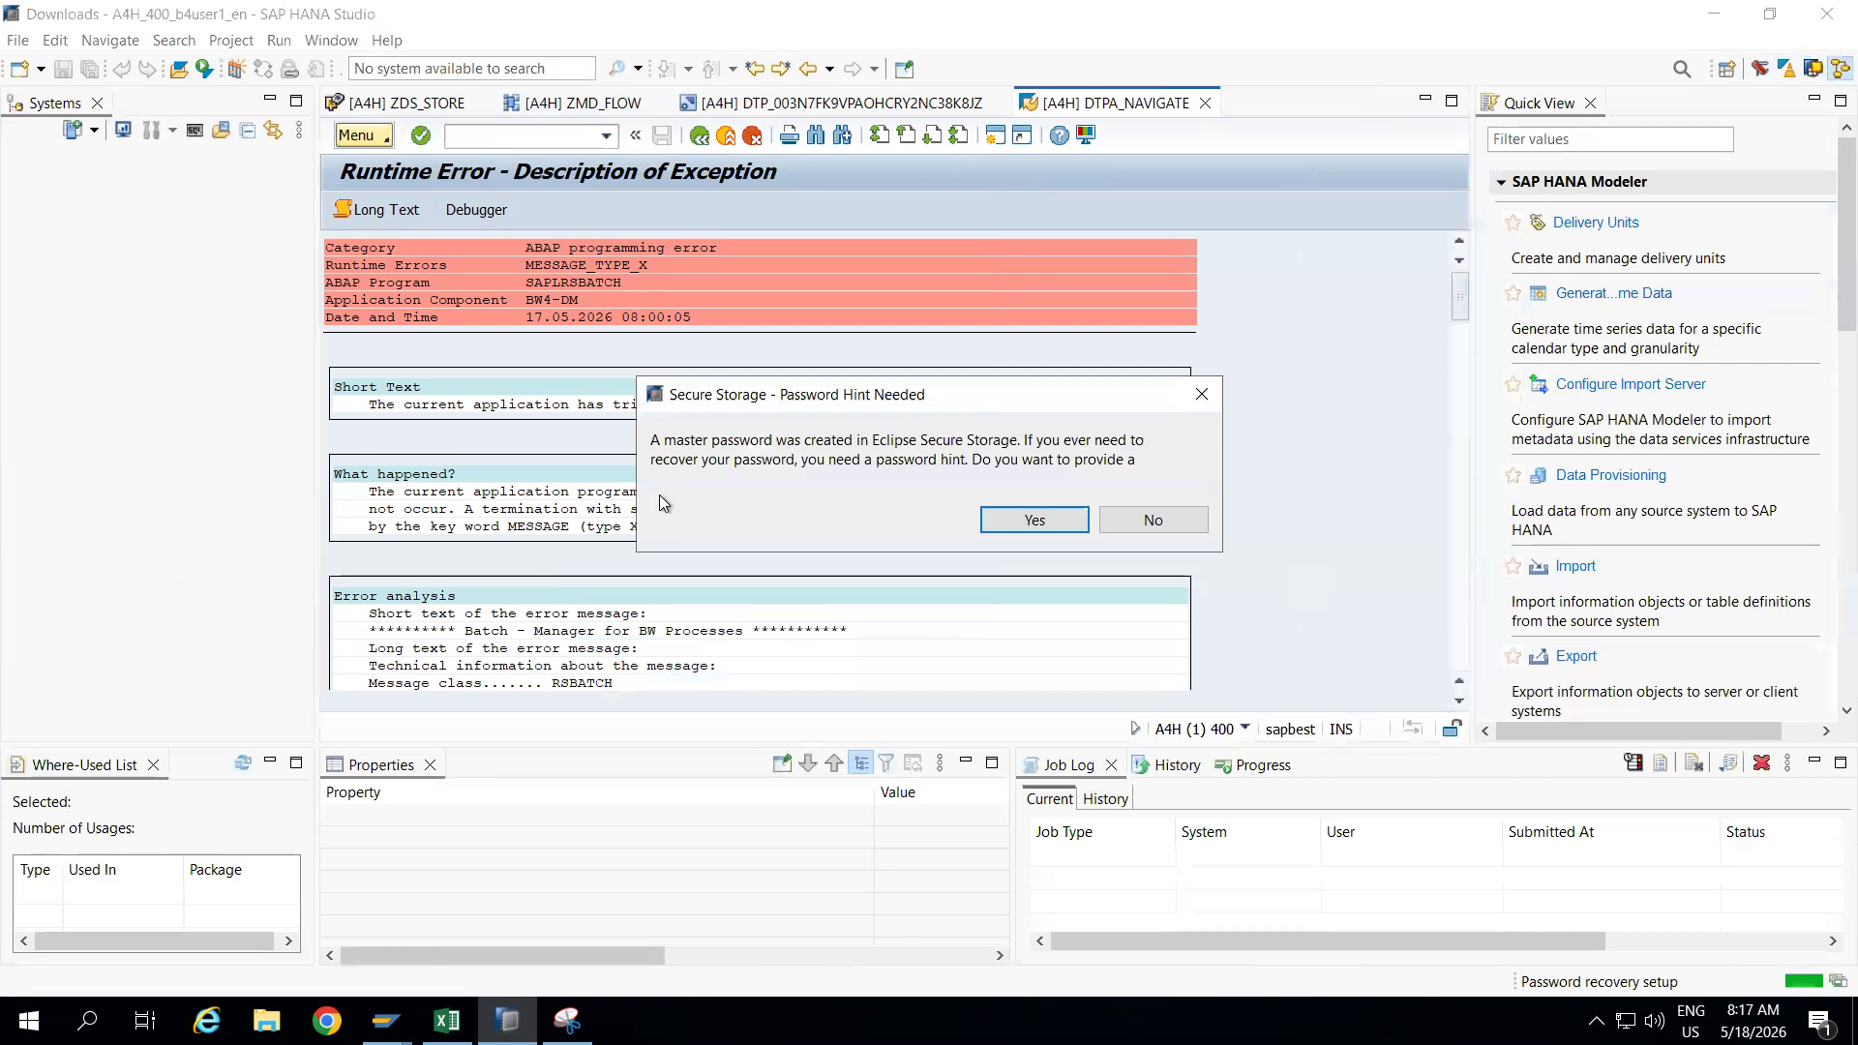
left_click(1031, 520)
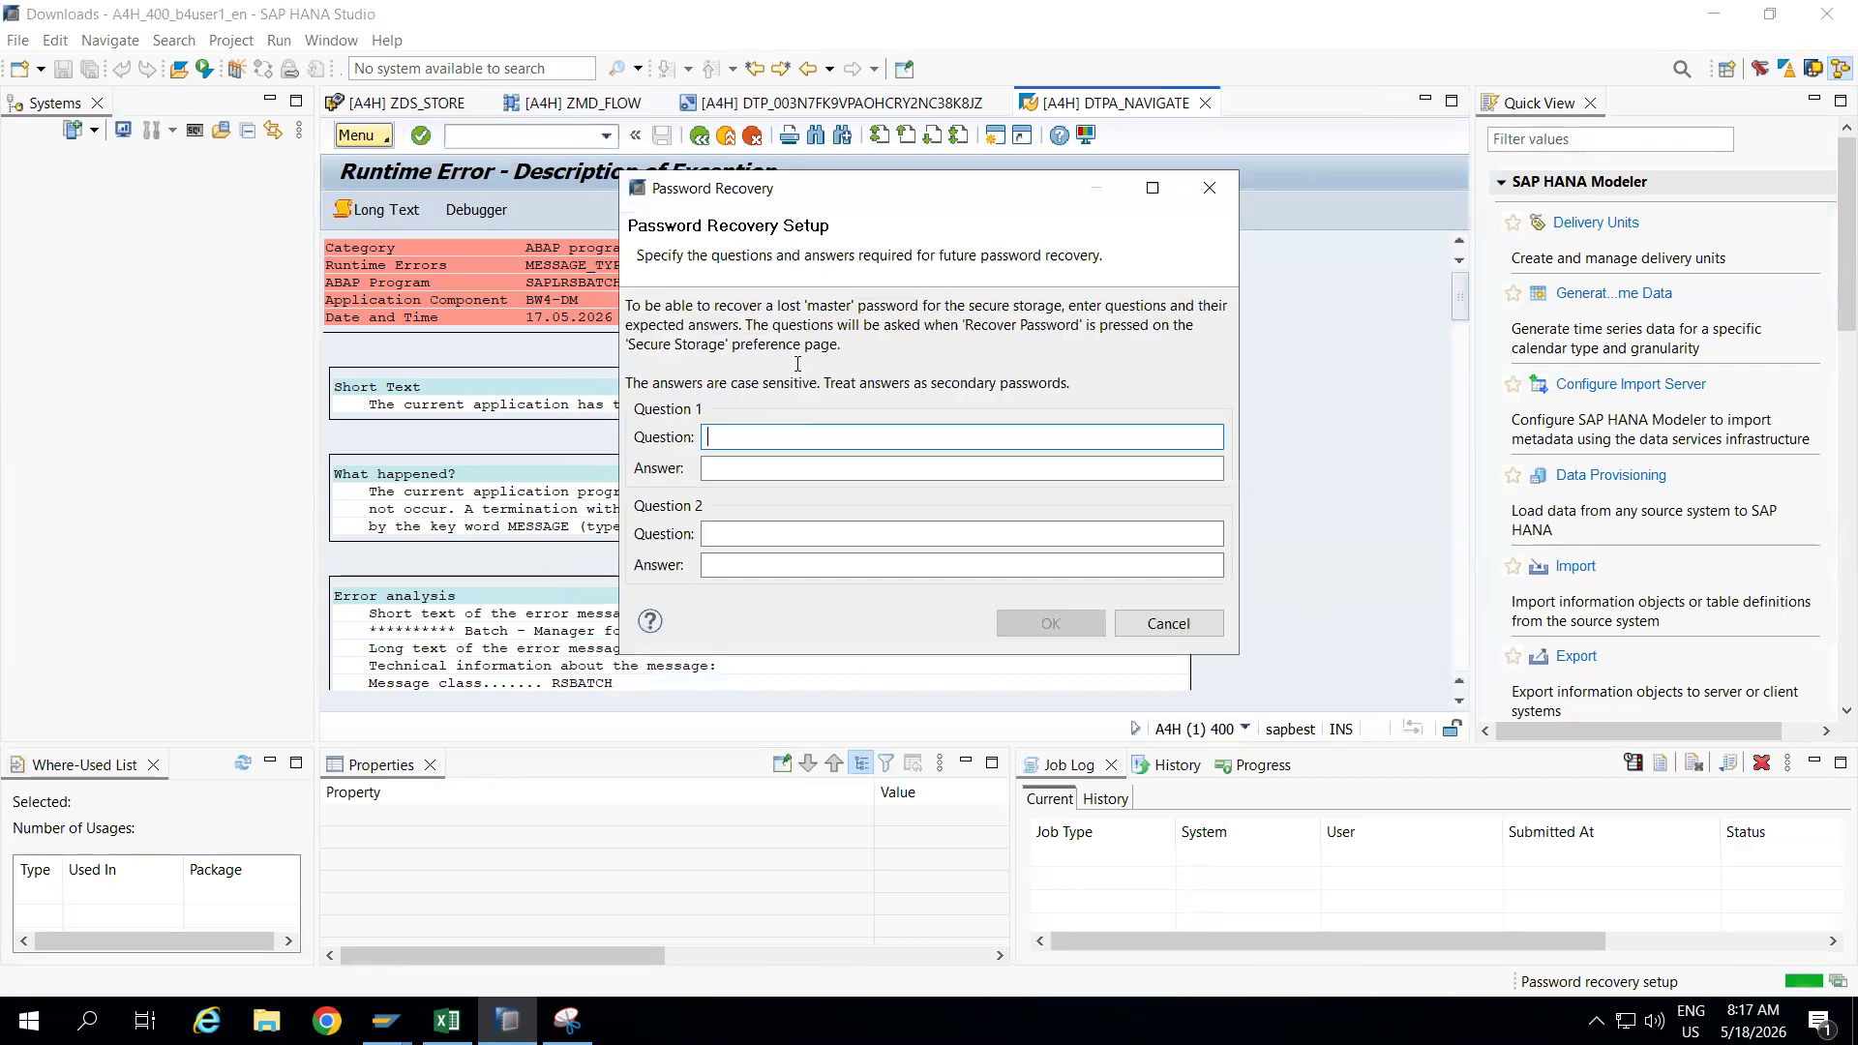
left_click(1169, 622)
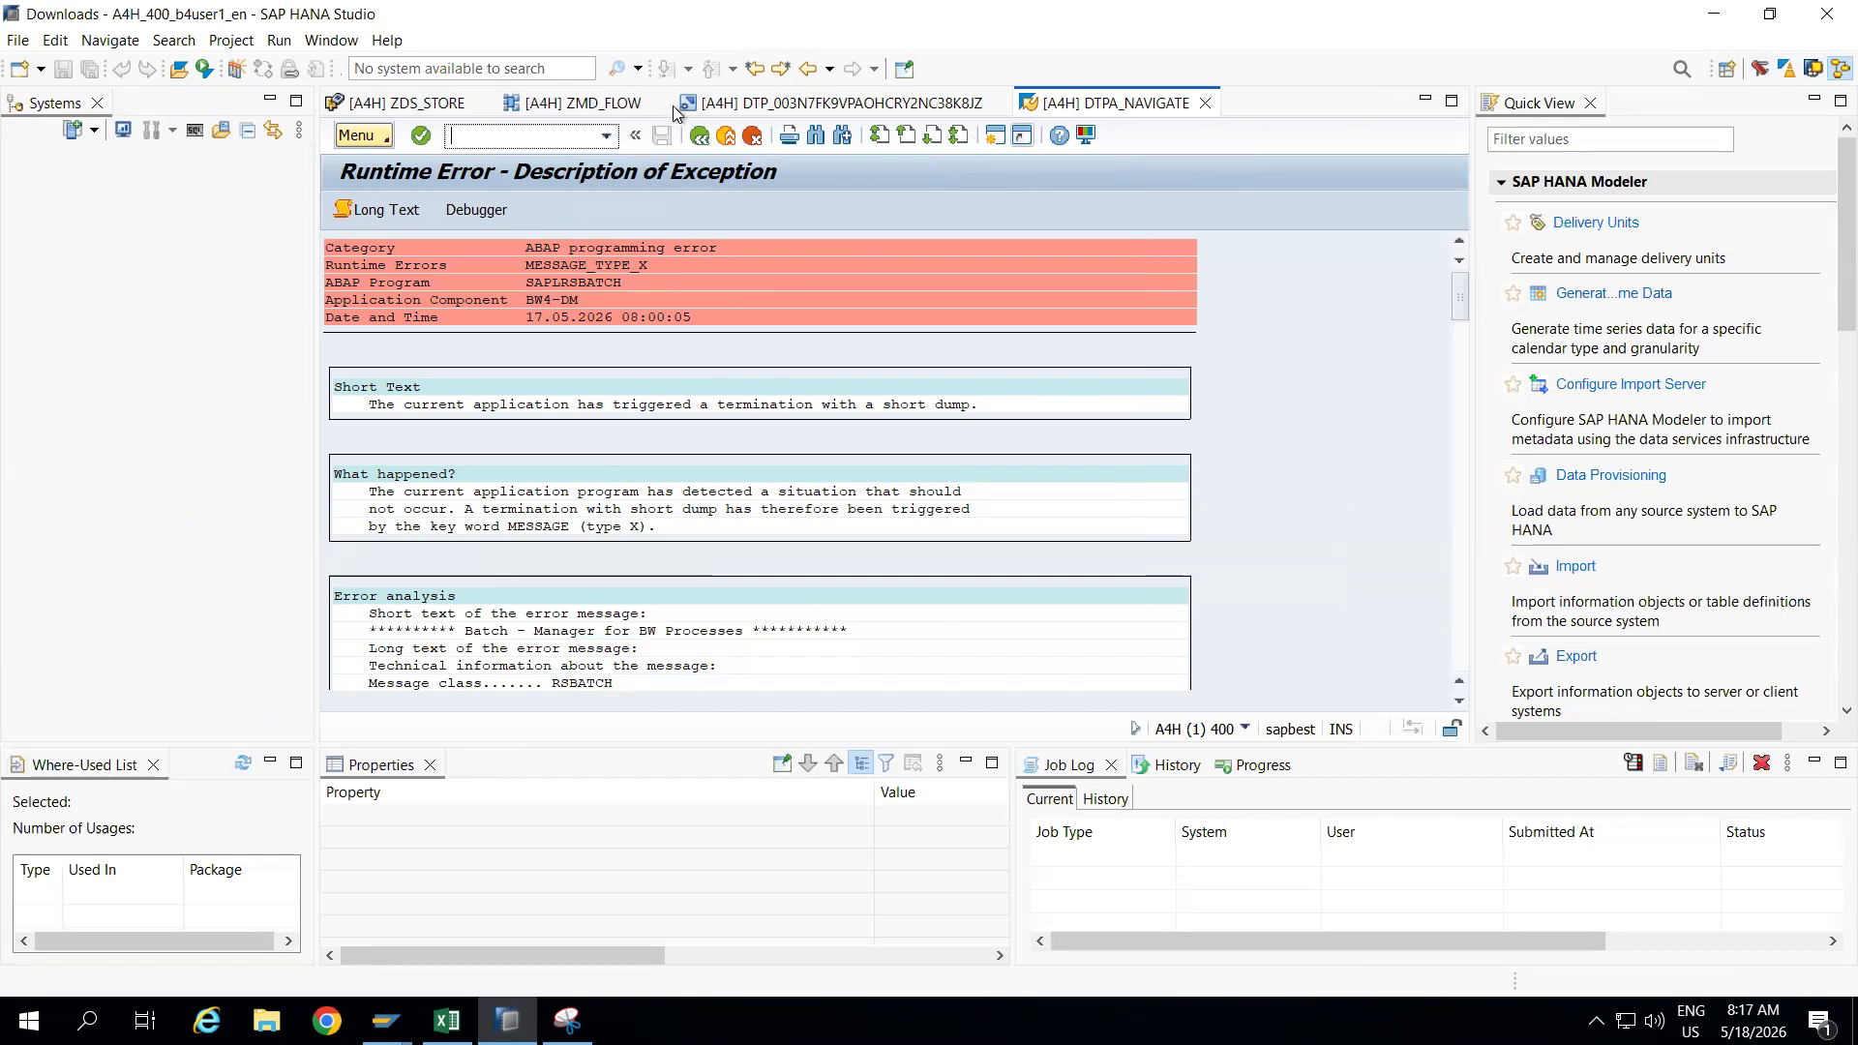
Close the DTPA_NAVIGATE, data transfer process, ZMD_FLOW and ZDS_STORE editors.
left_click(1205, 104)
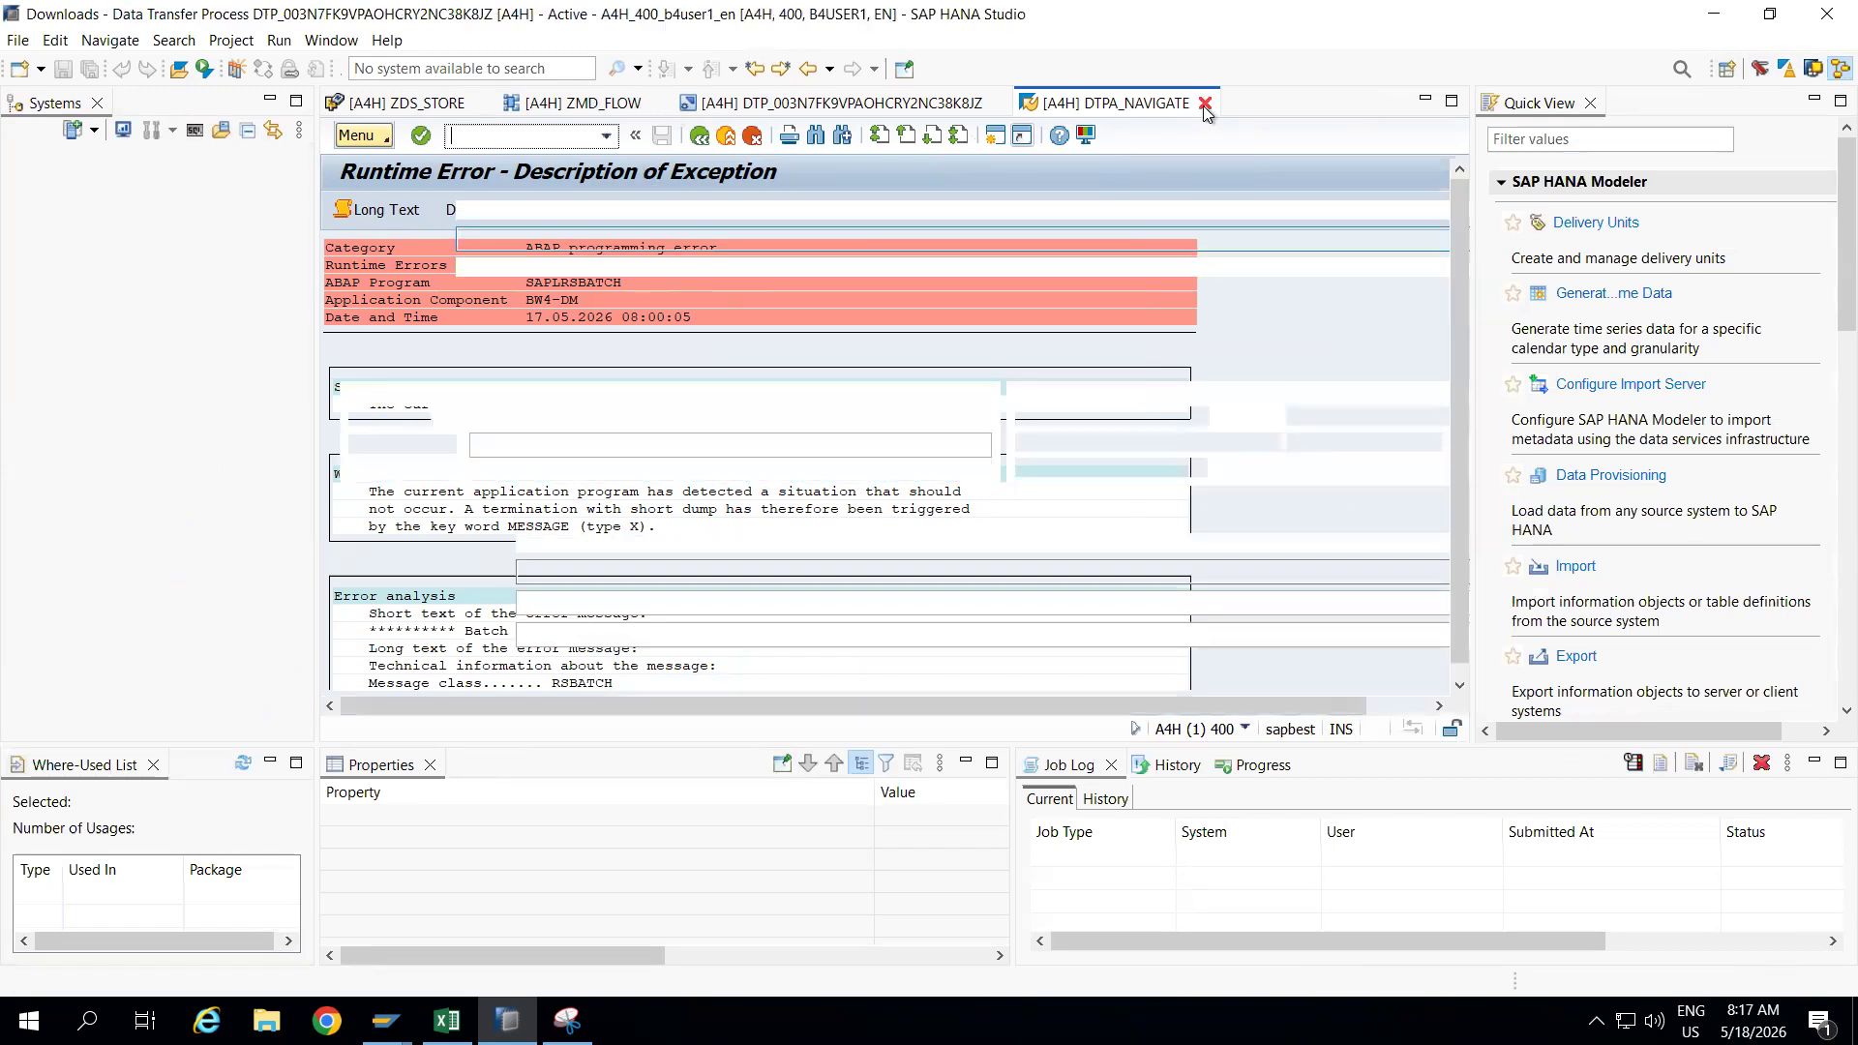
left_click(1000, 104)
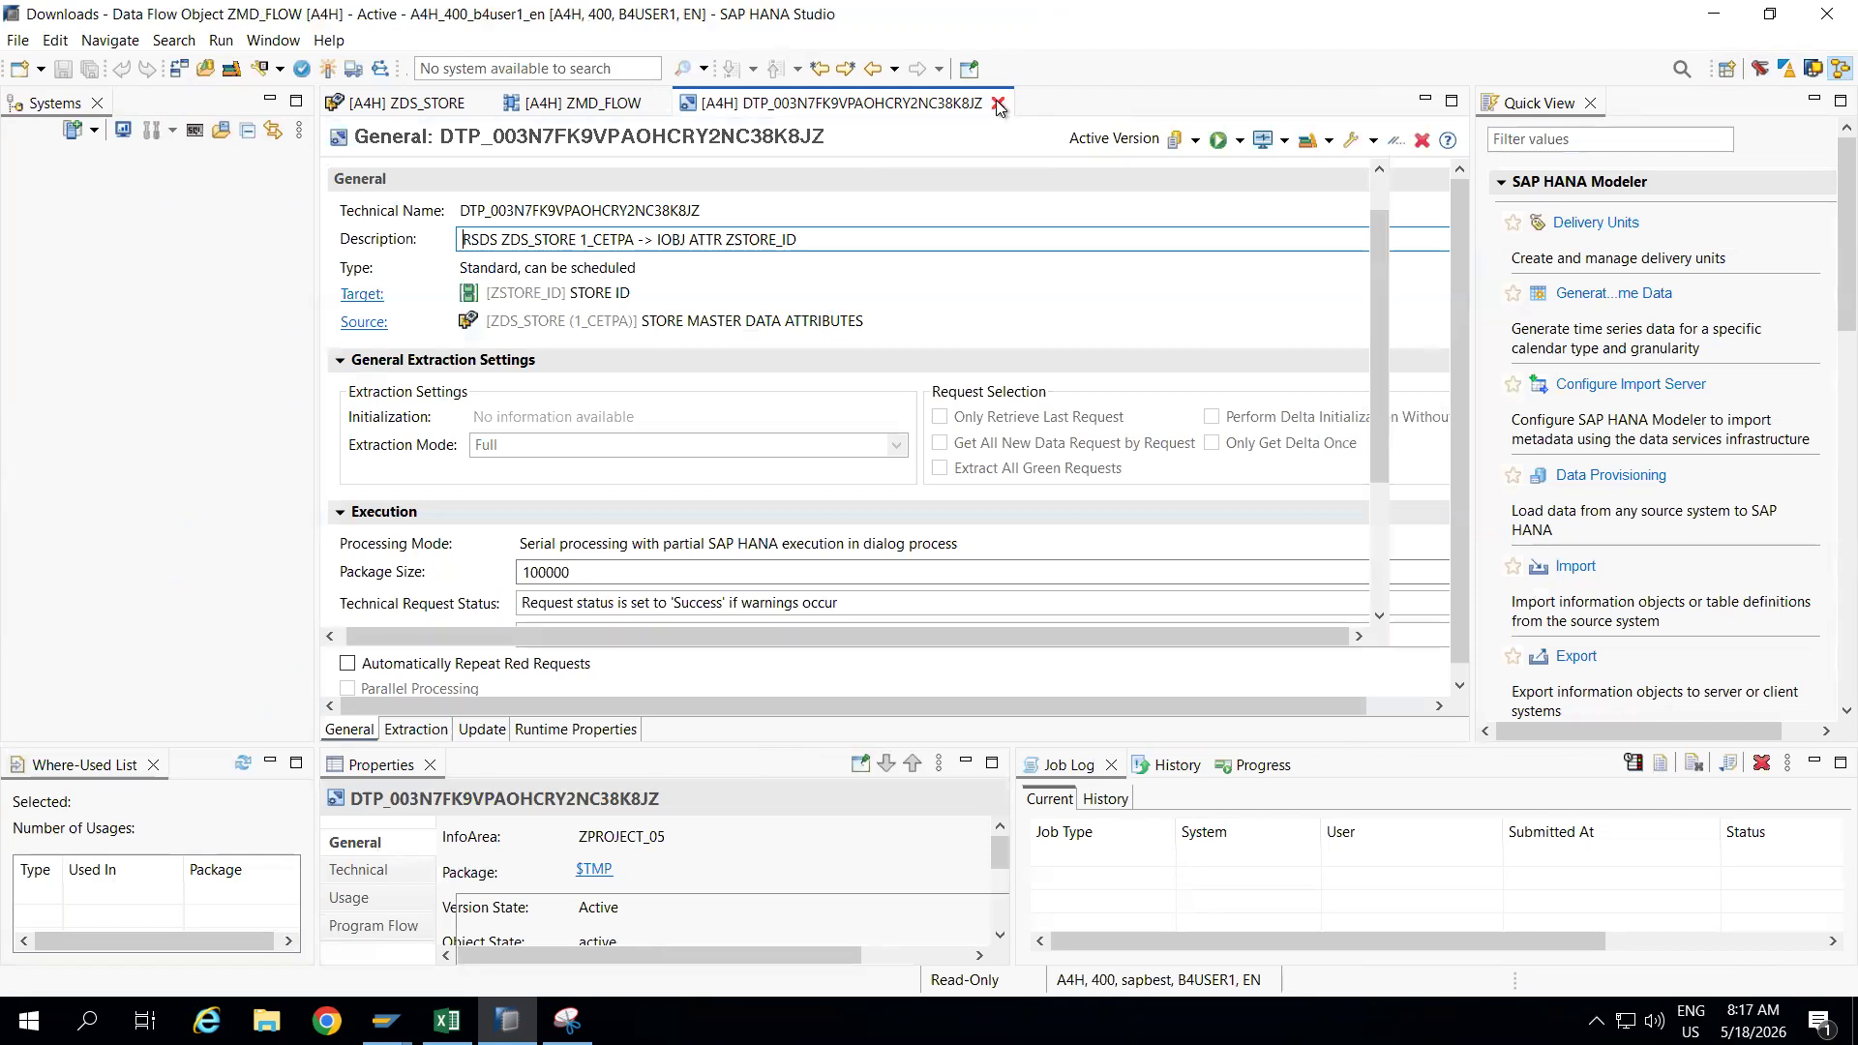
left_click(657, 103)
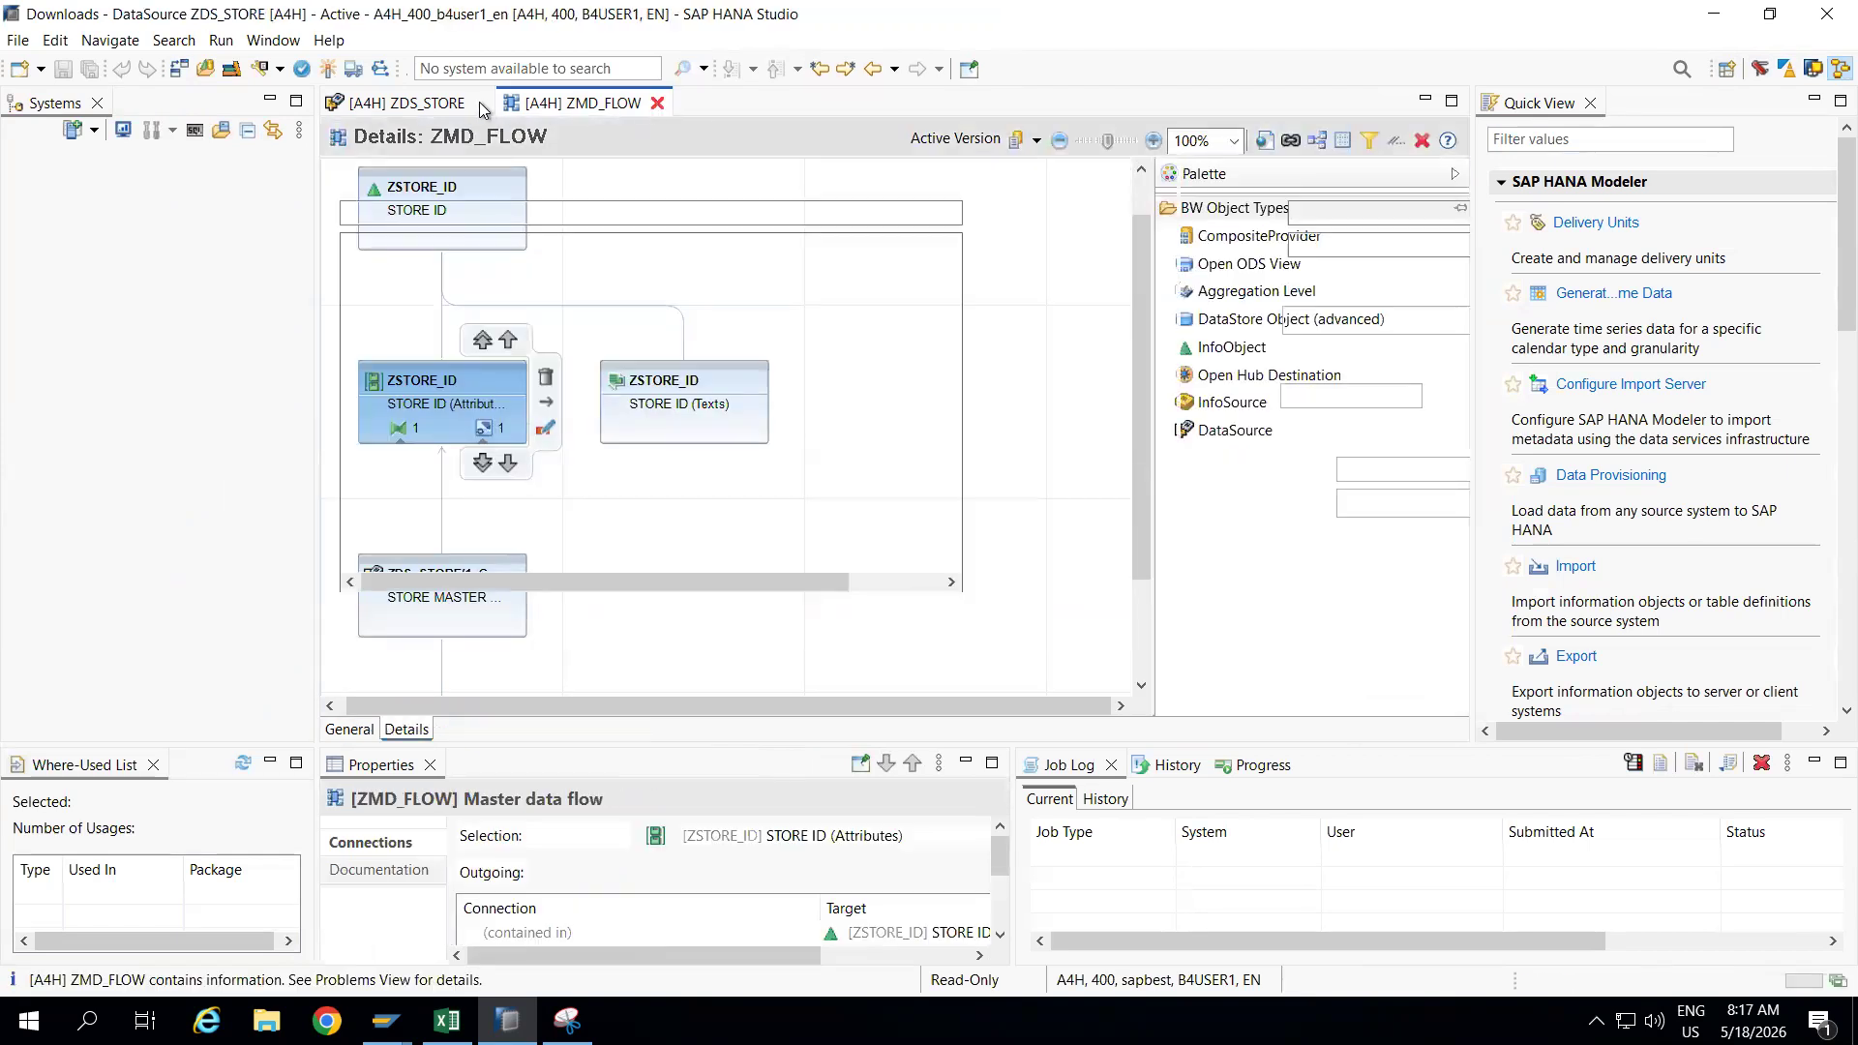
left_click(480, 104)
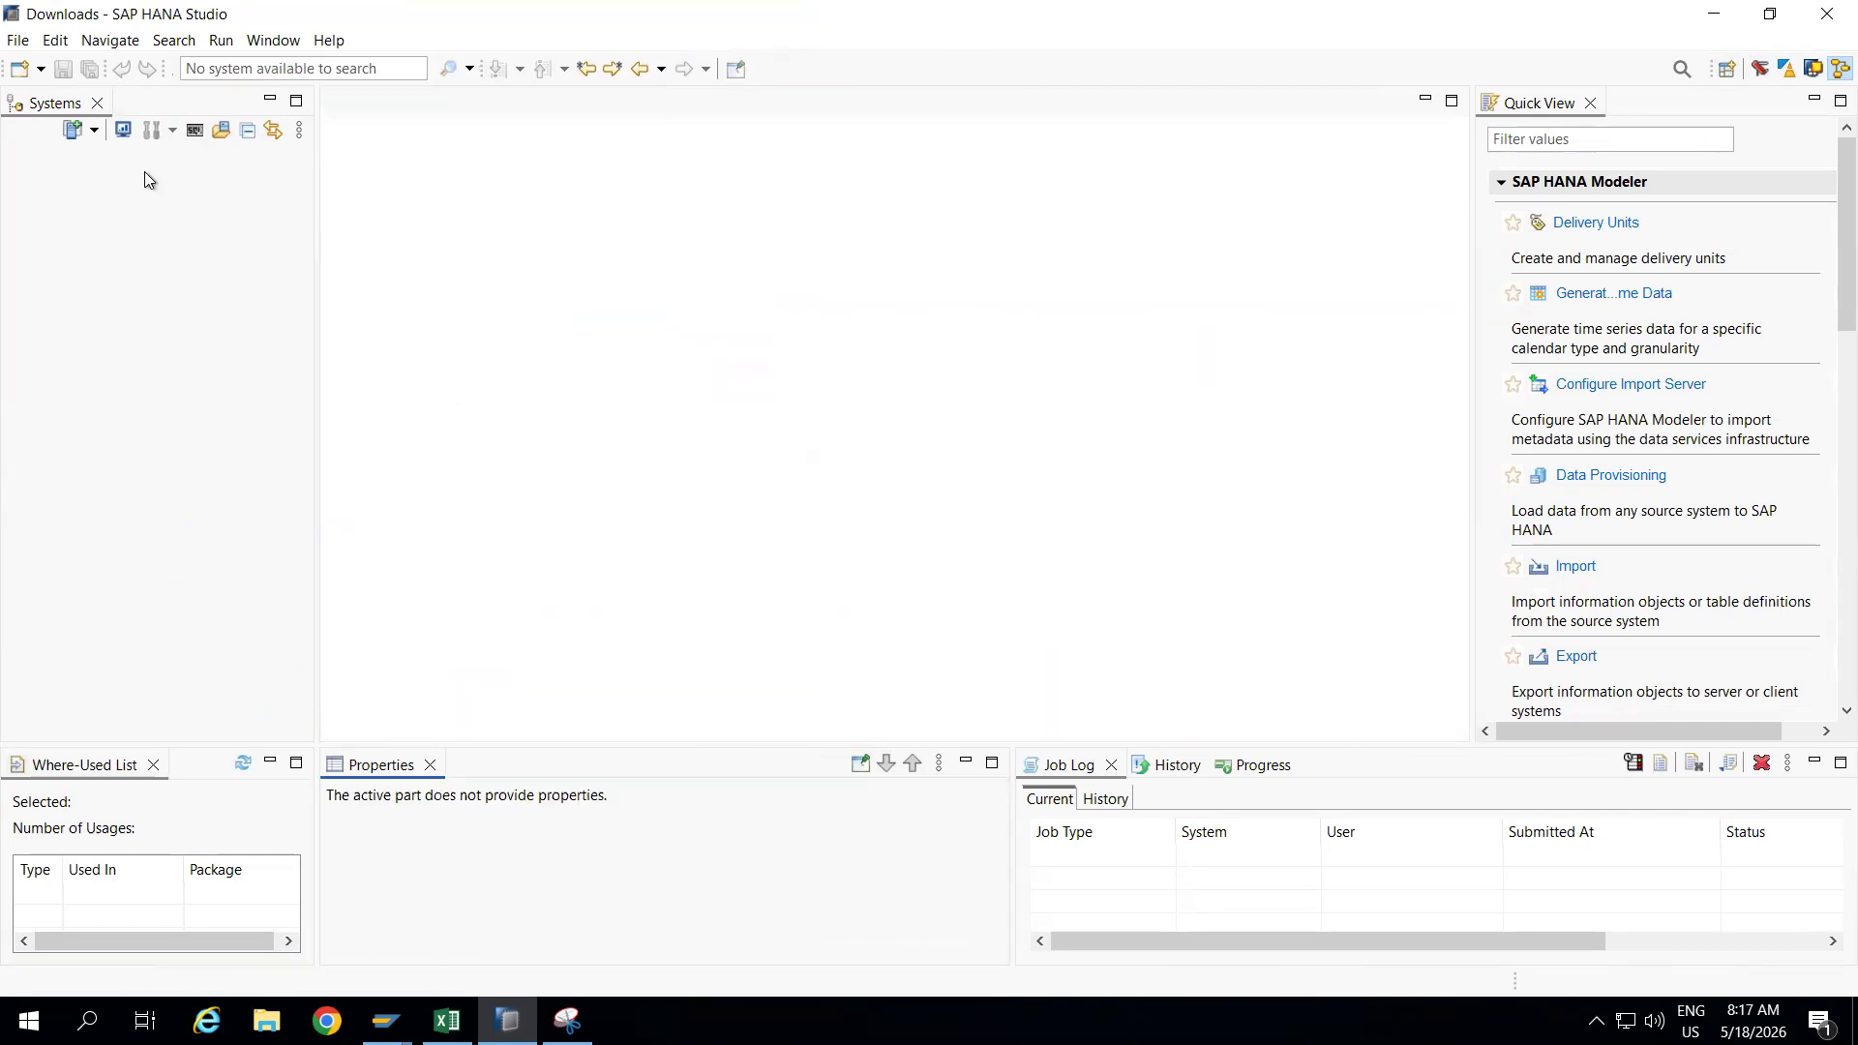
Start adding a HANA system and enter the host name sapbest copied from the Details text file.
left_click(95, 131)
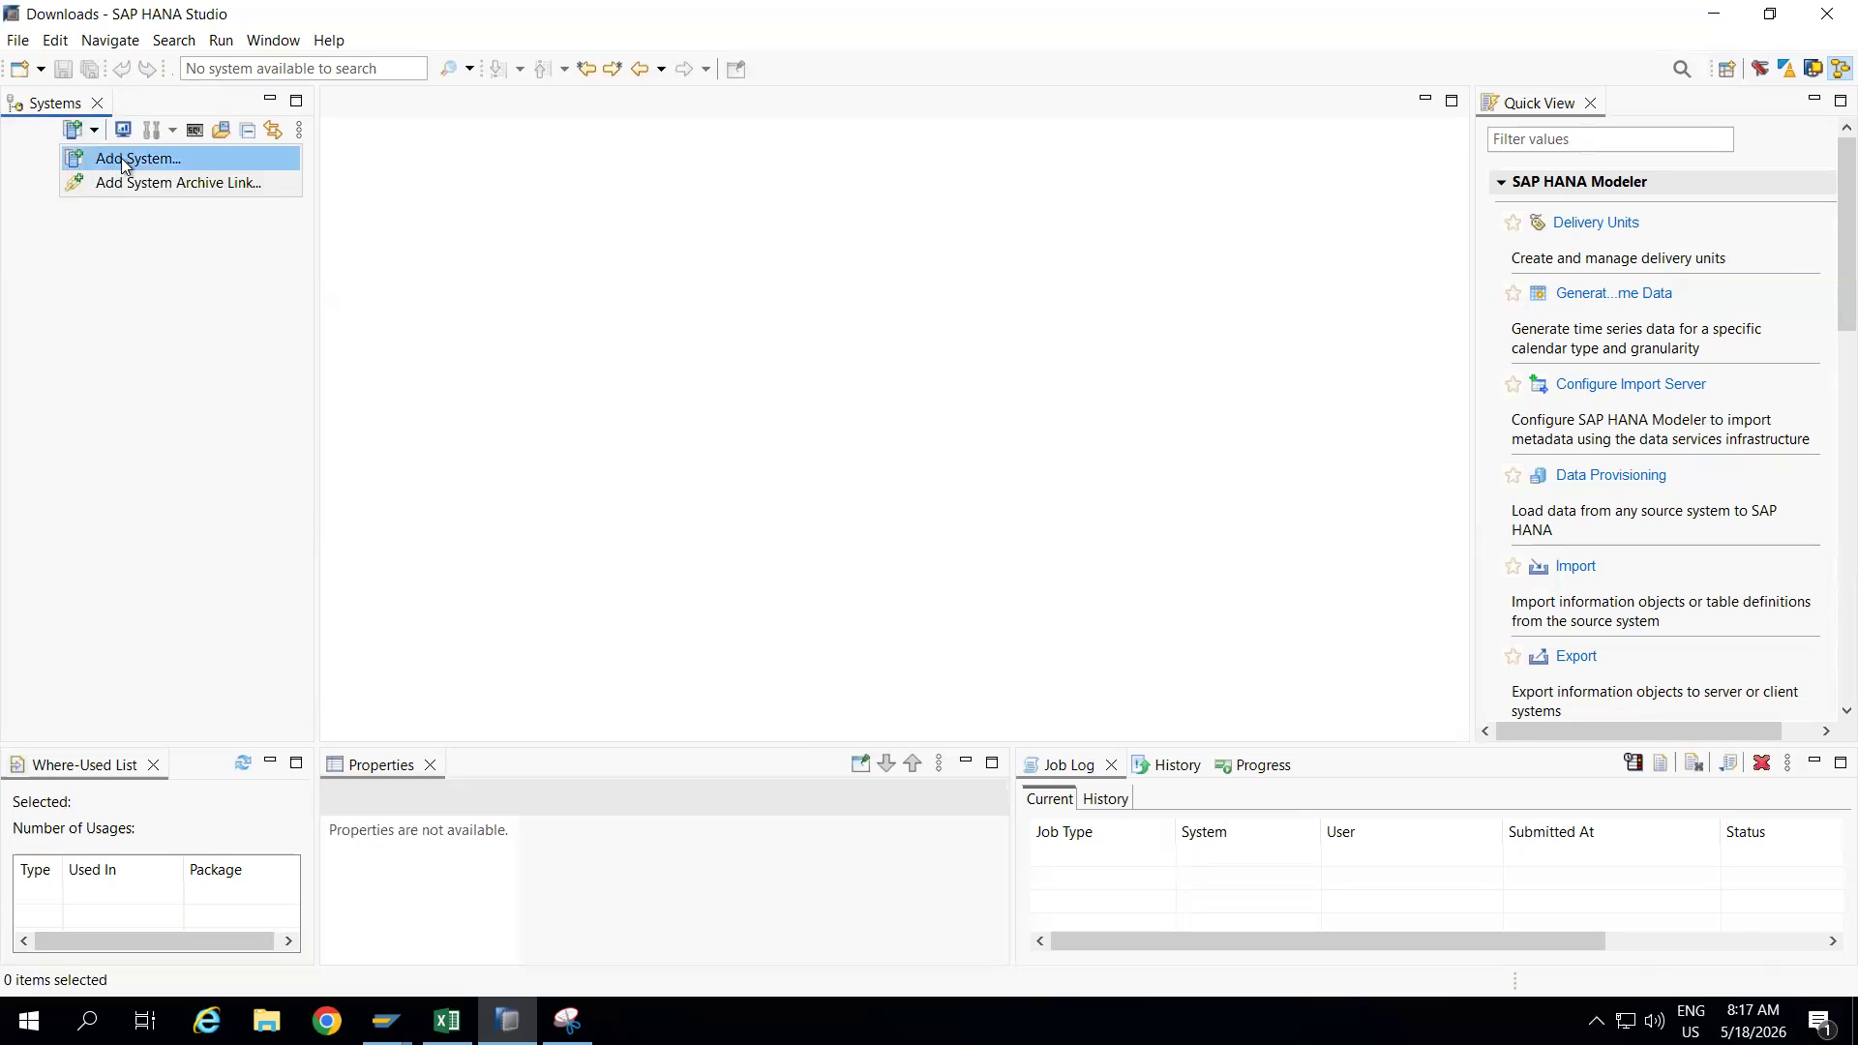
left_click(130, 162)
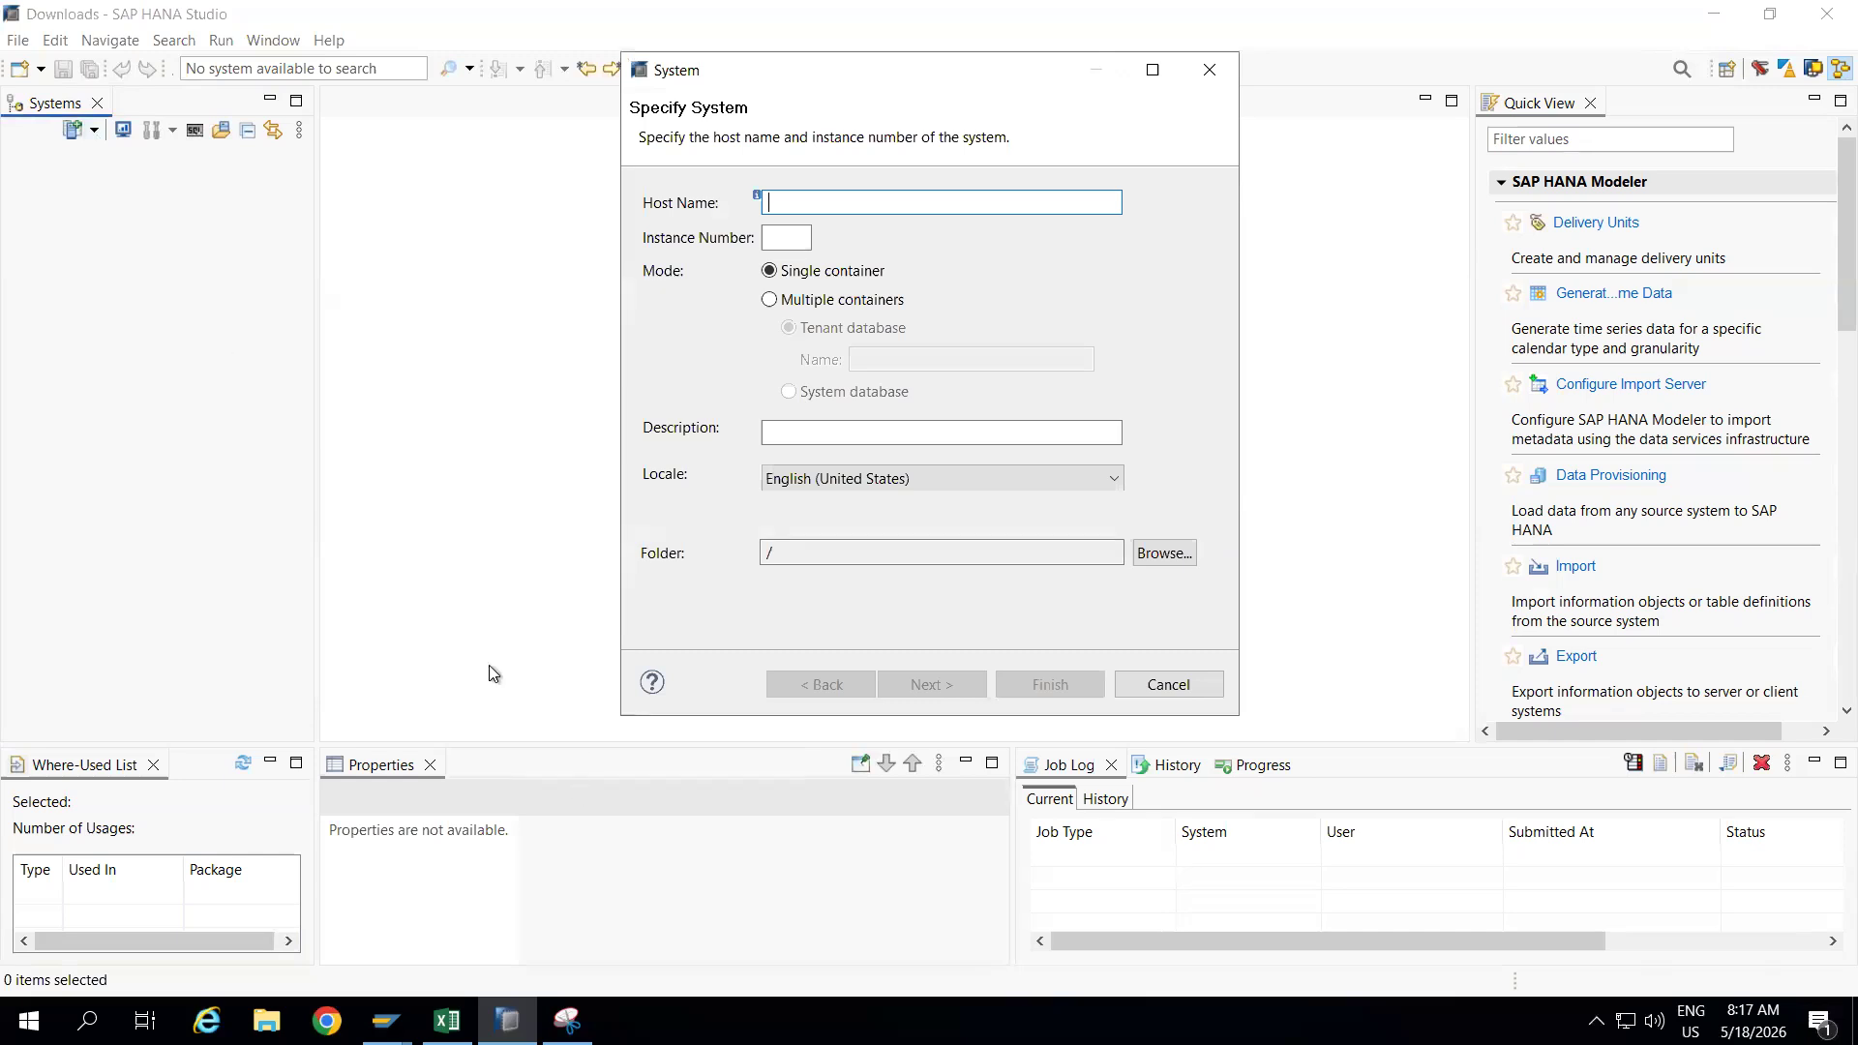
key("super+d")
double_click(240, 44)
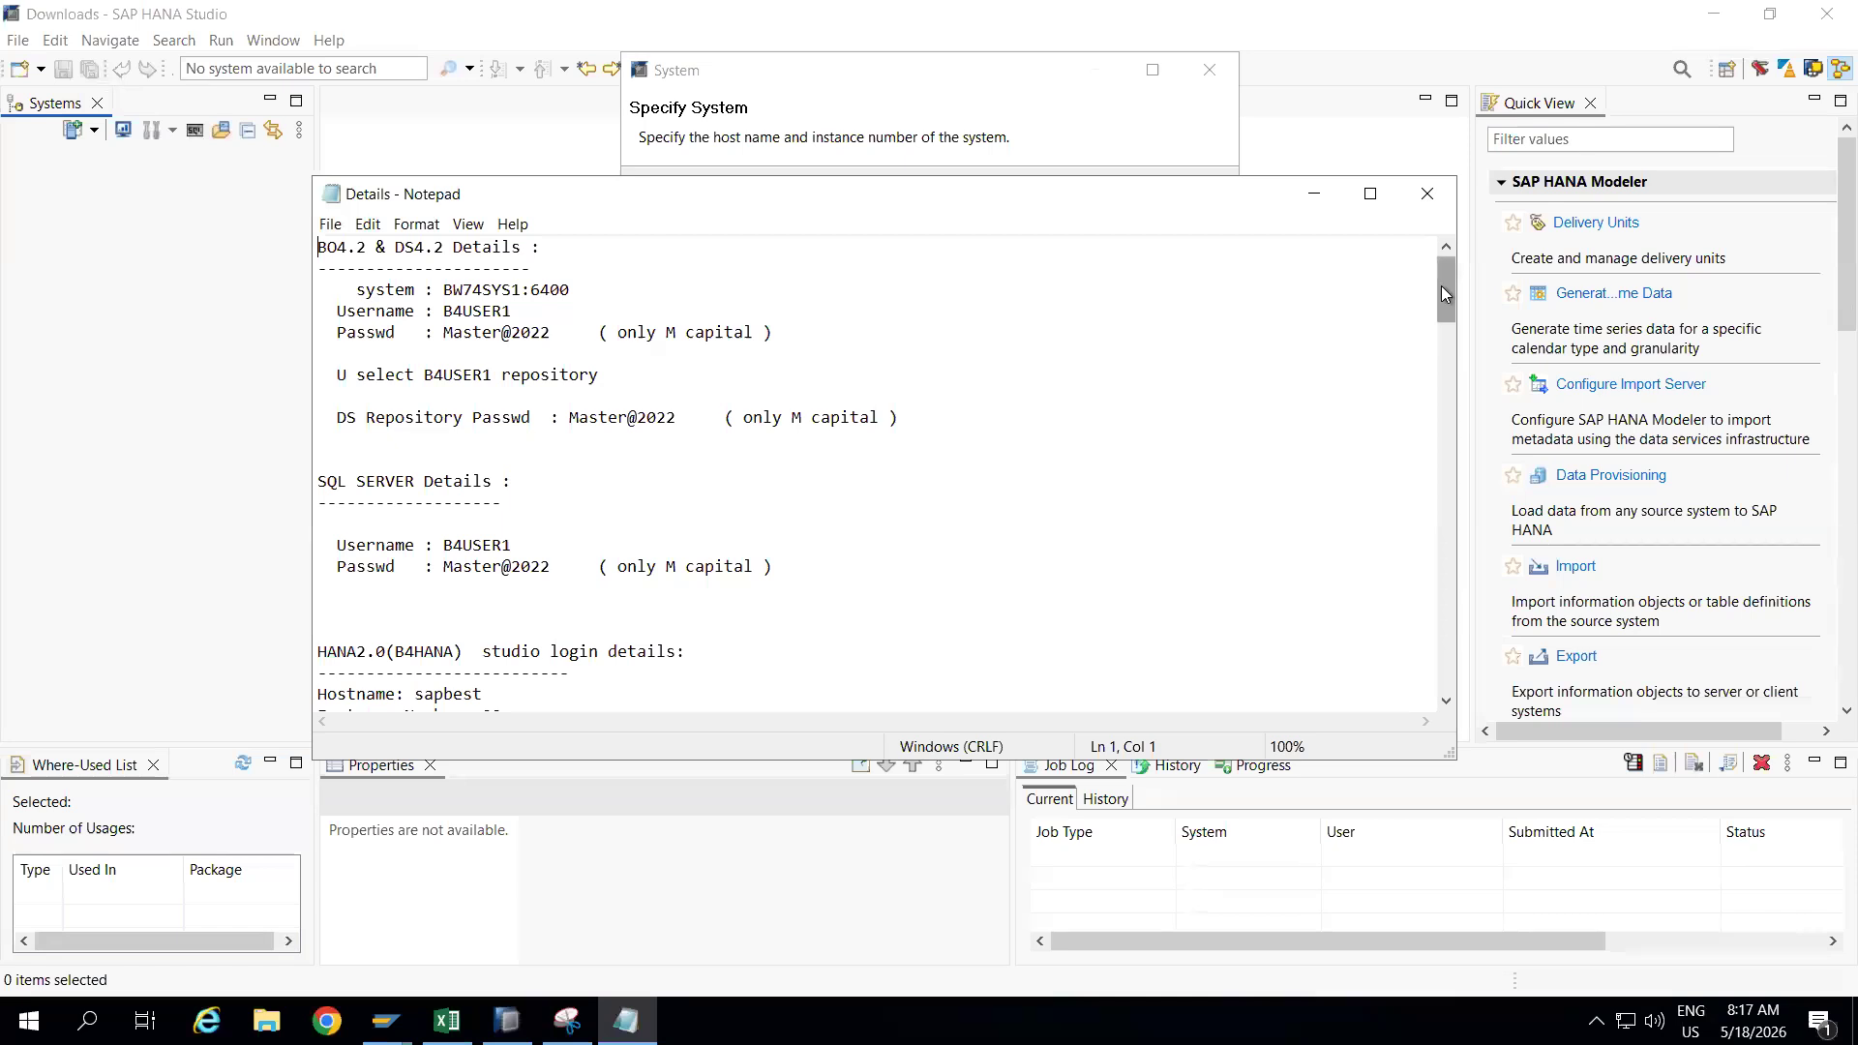
left_click_drag(1442, 293, 1442, 340)
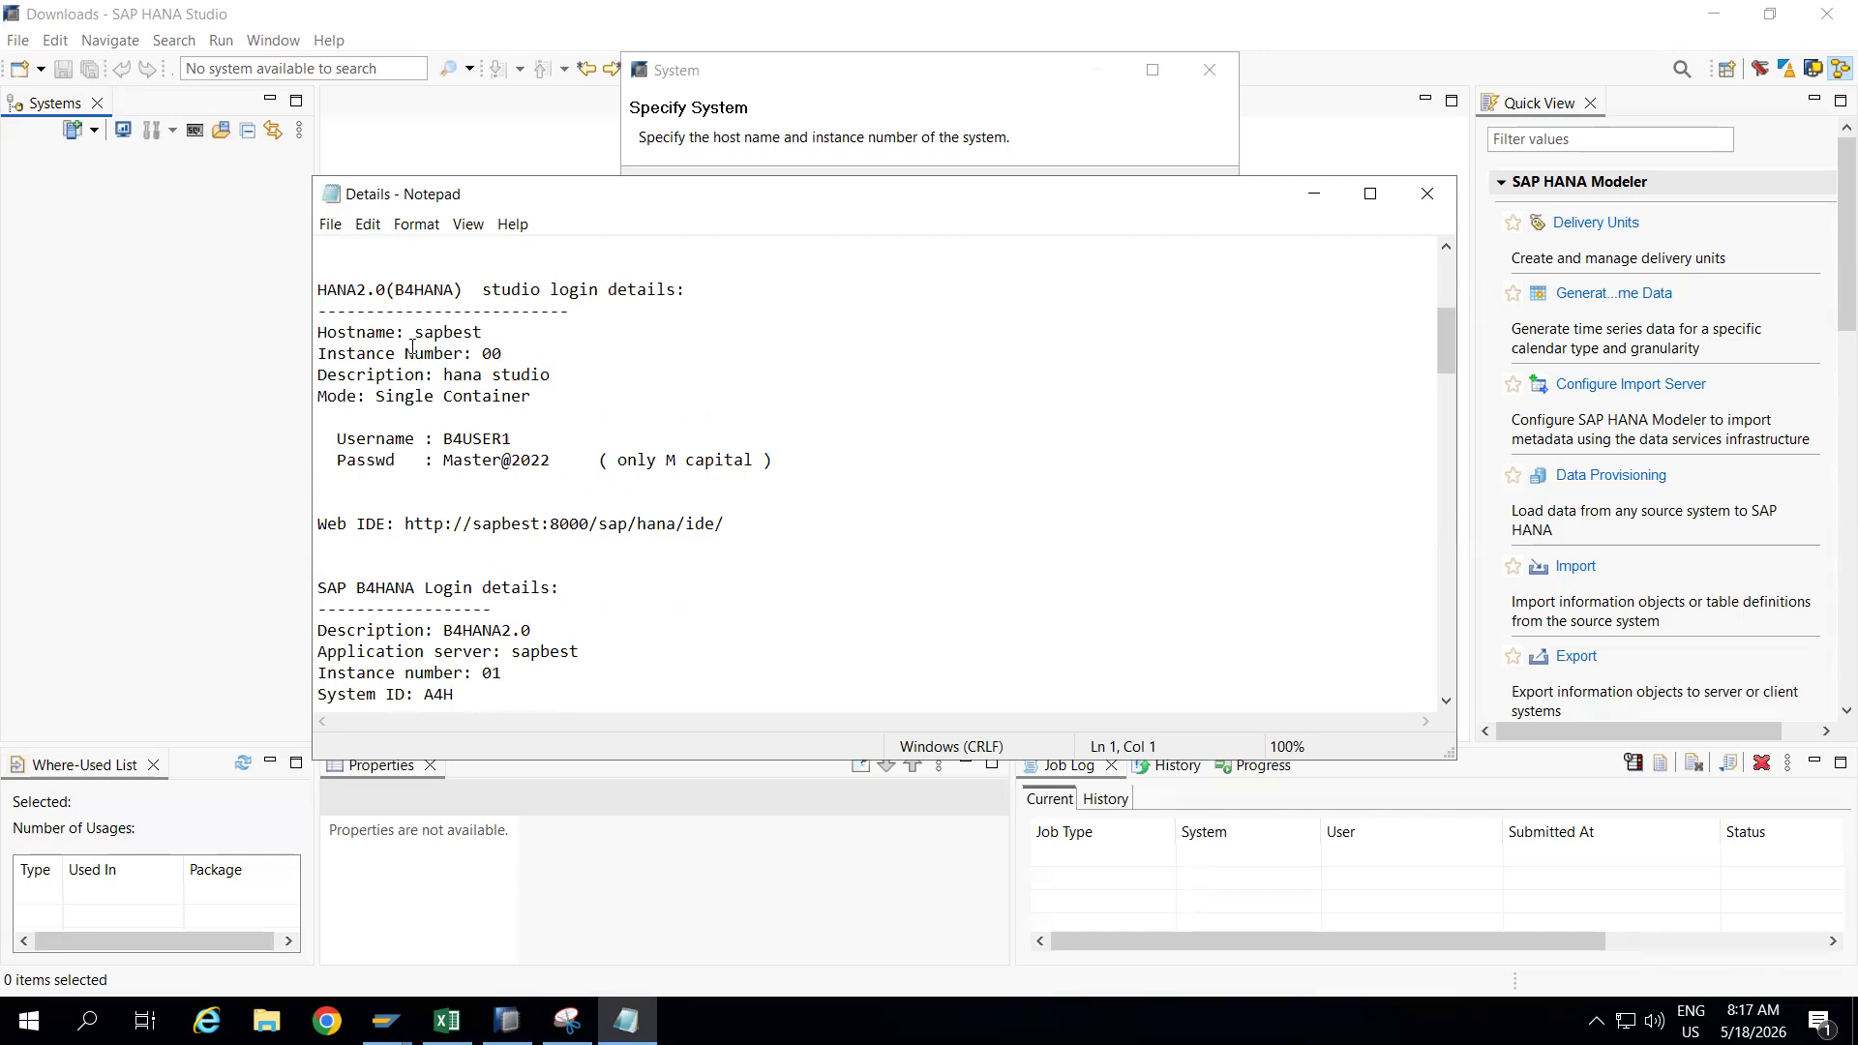
left_click_drag(416, 333, 485, 331)
key("ctrl+c")
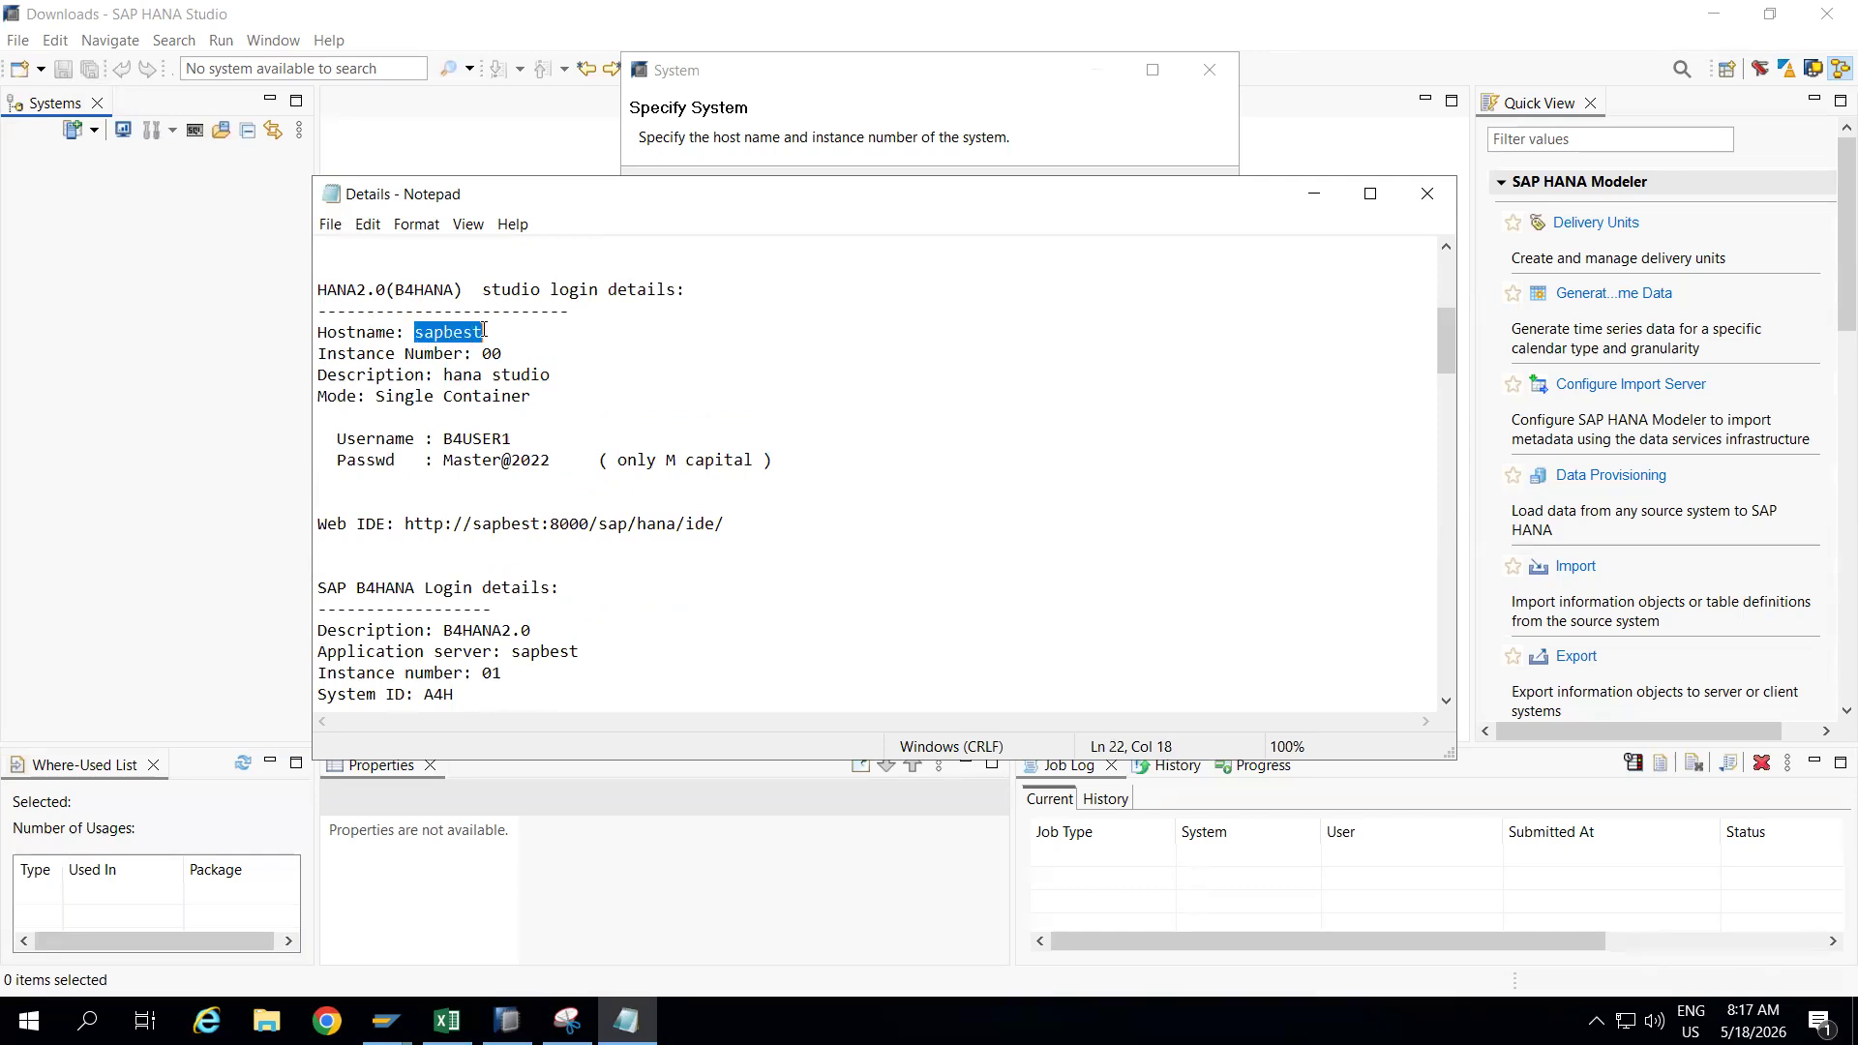
left_click(244, 332)
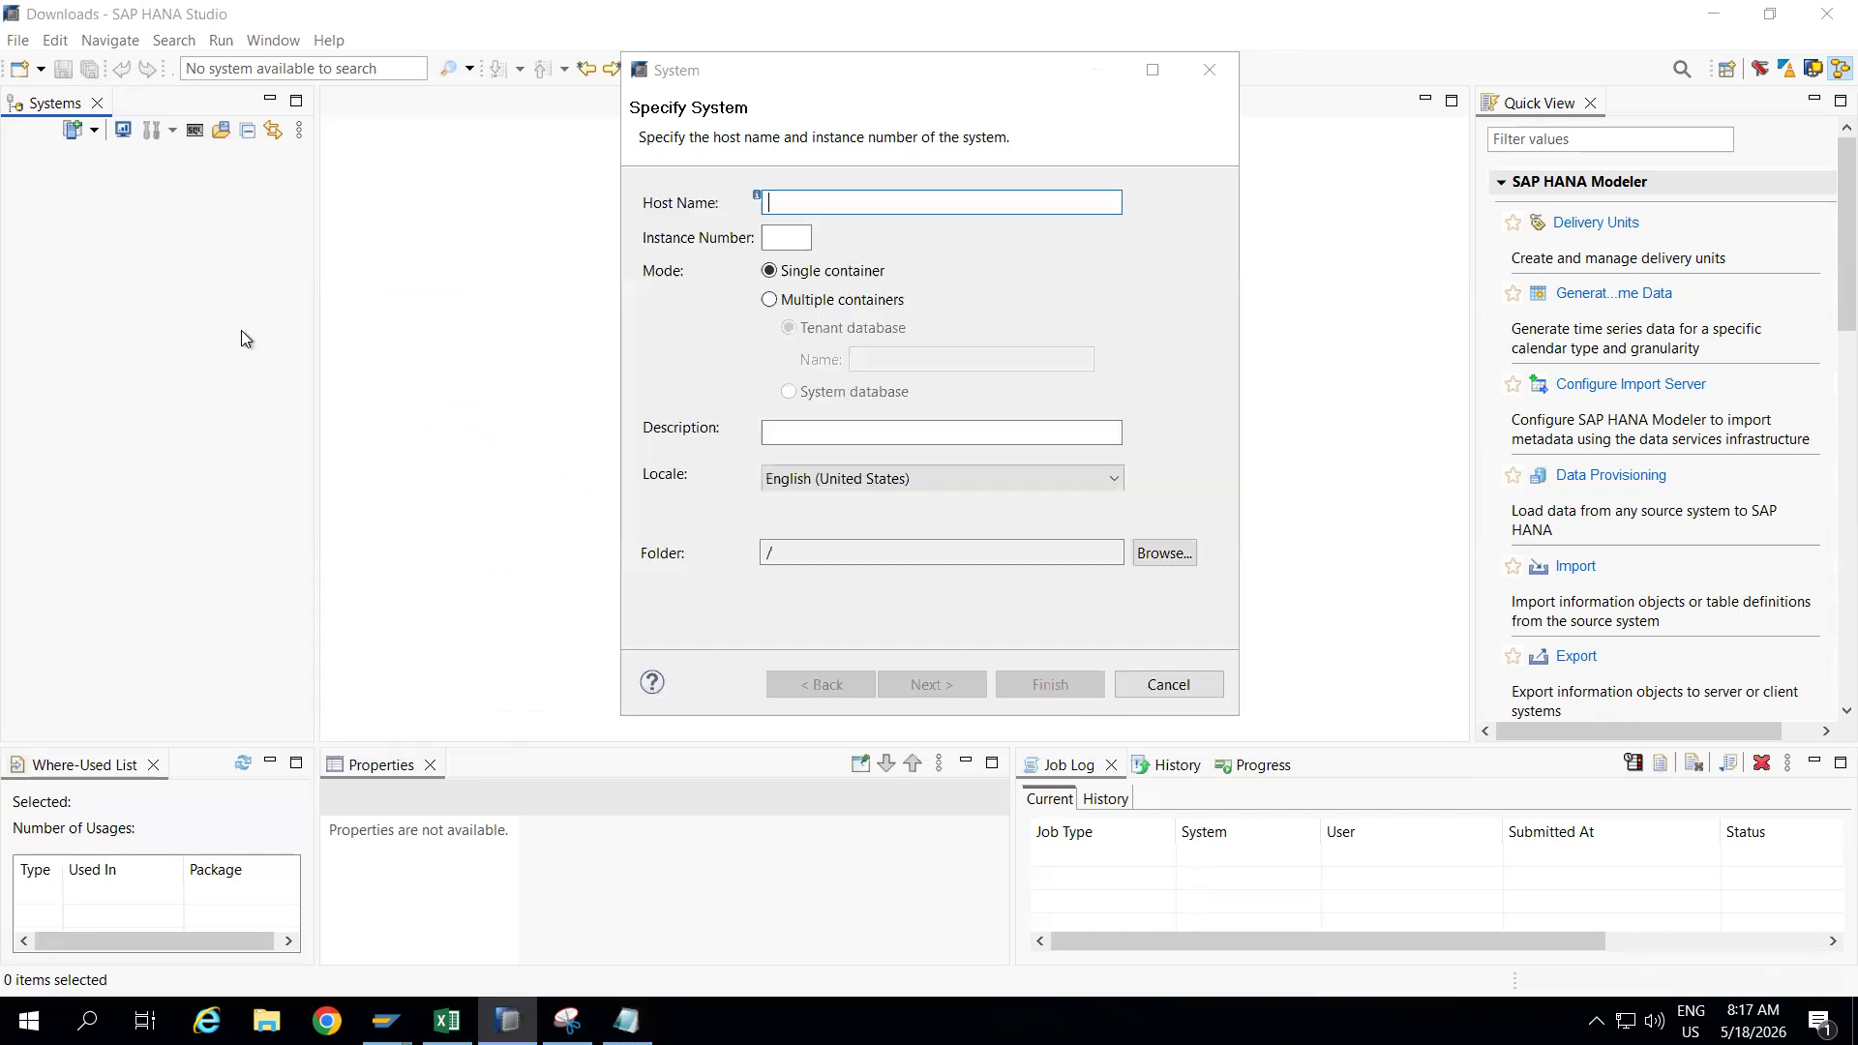
key("ctrl+v")
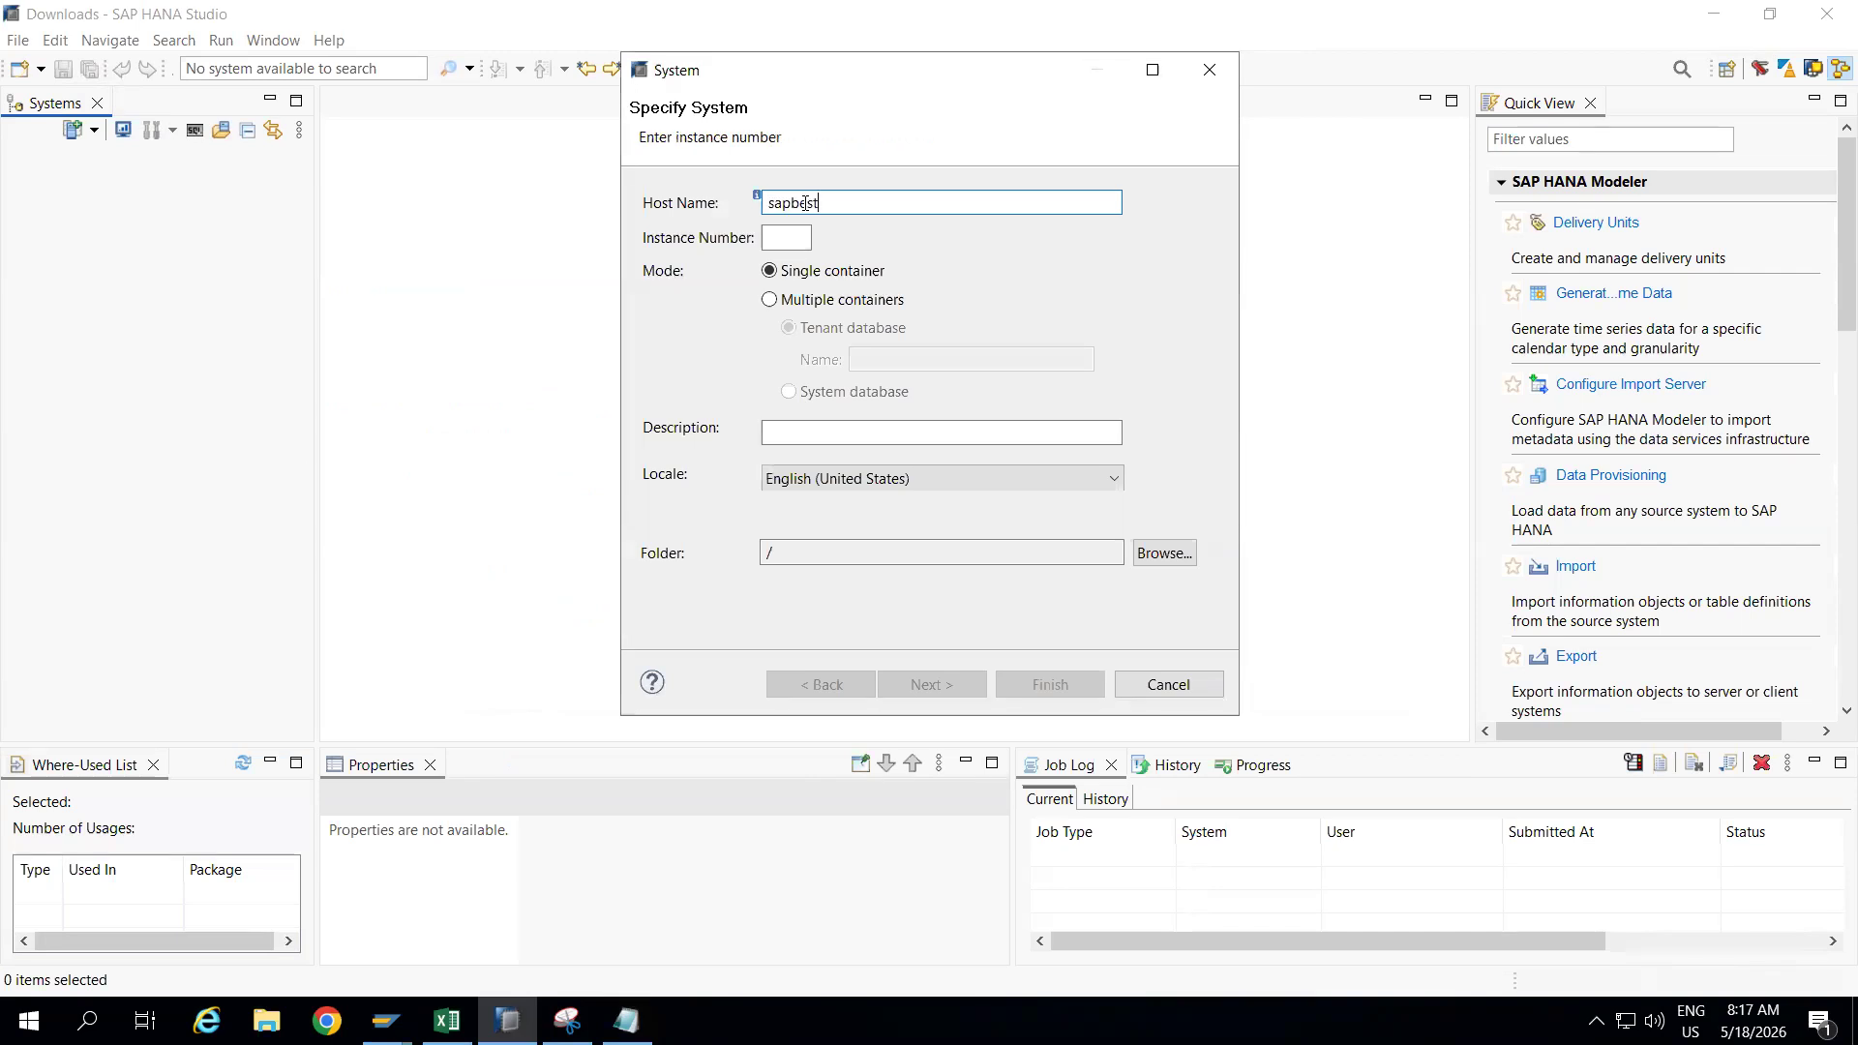
Set the system's instance number to 00 and its description to HANA, and continue to the connection properties.
key("alt+Tab")
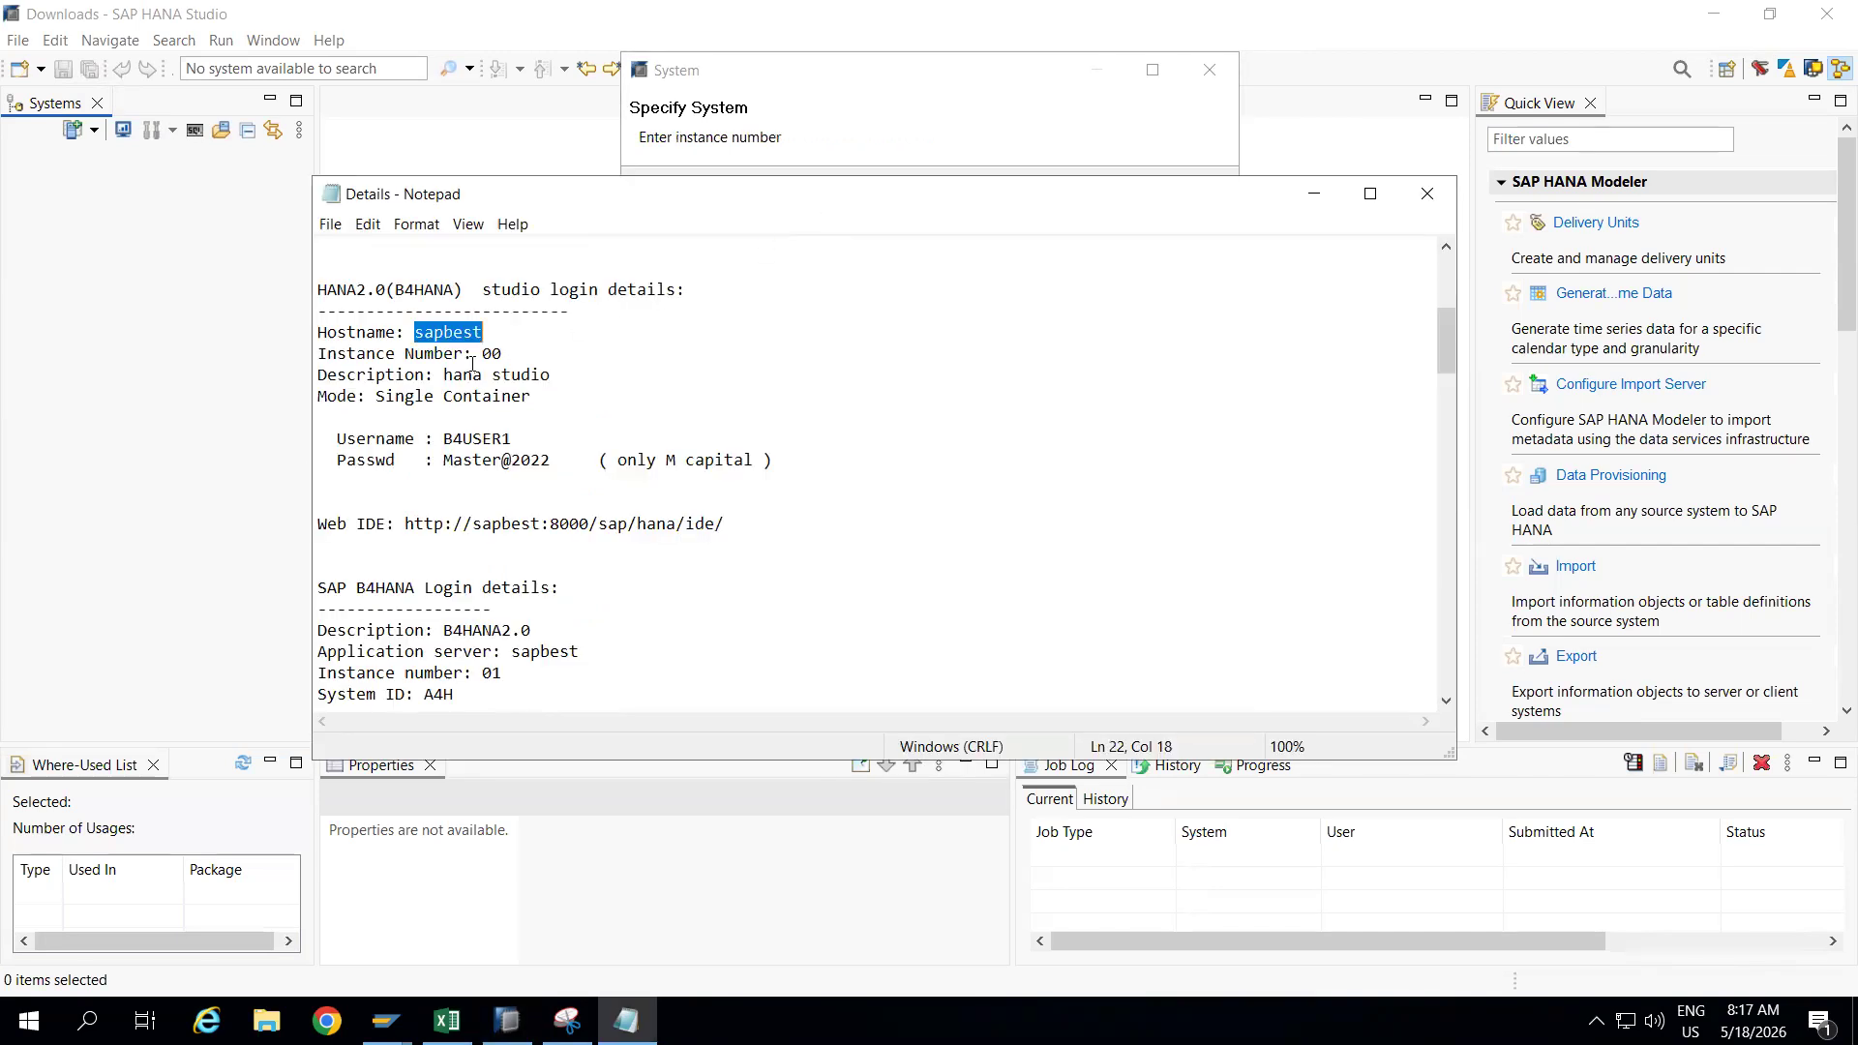
left_click(798, 106)
left_click(798, 234)
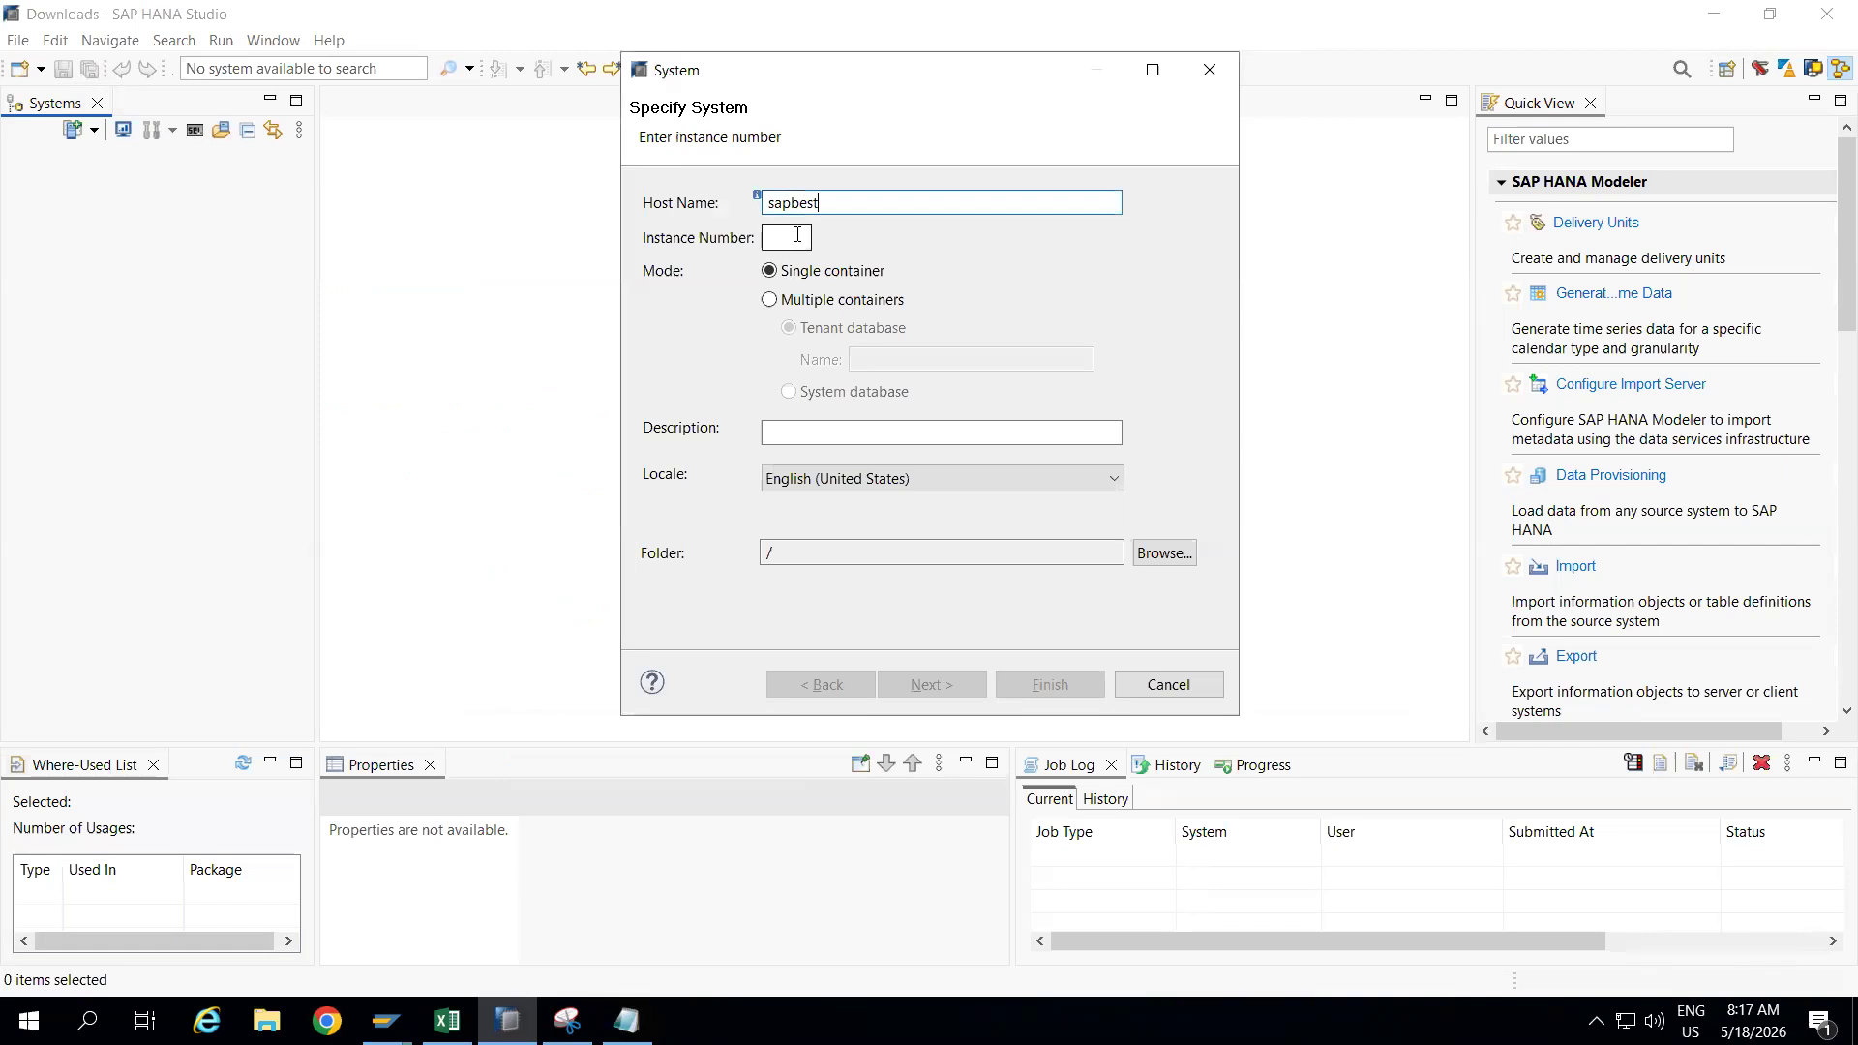
type("00")
left_click(827, 432)
key("alt+Tab")
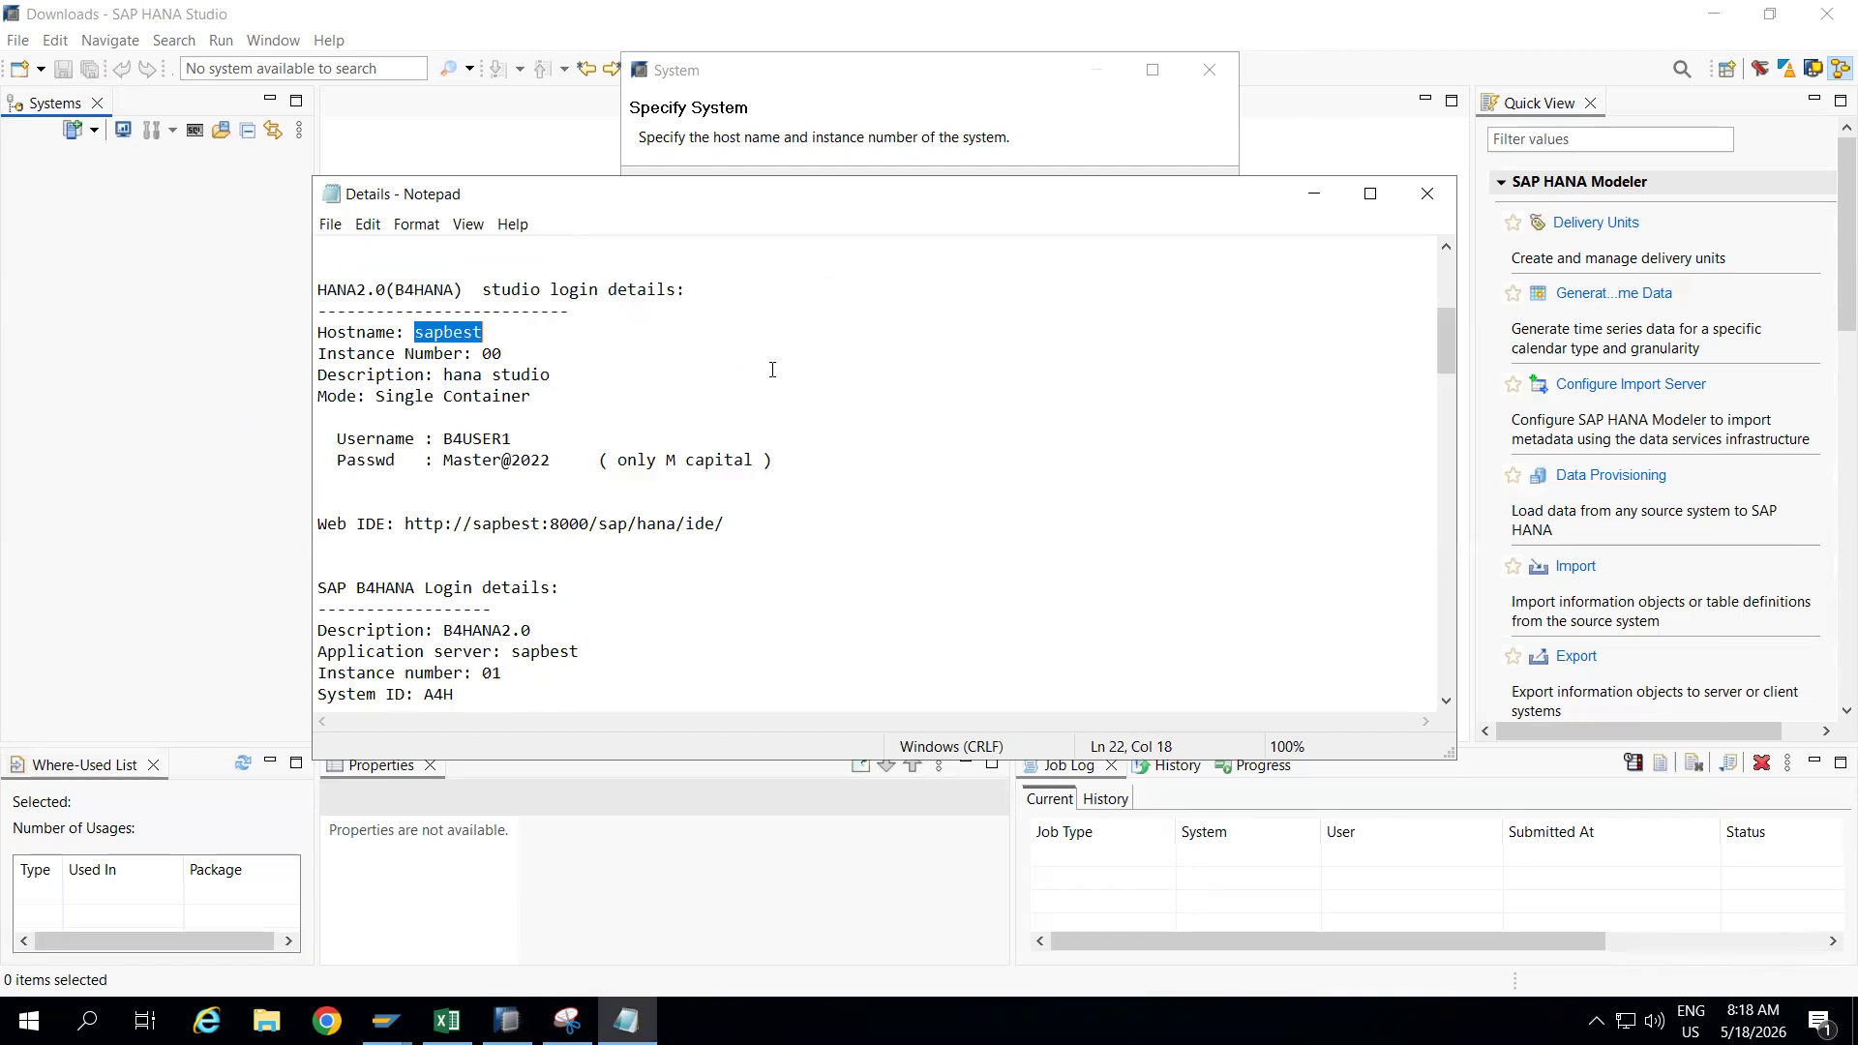
key("alt+Tab")
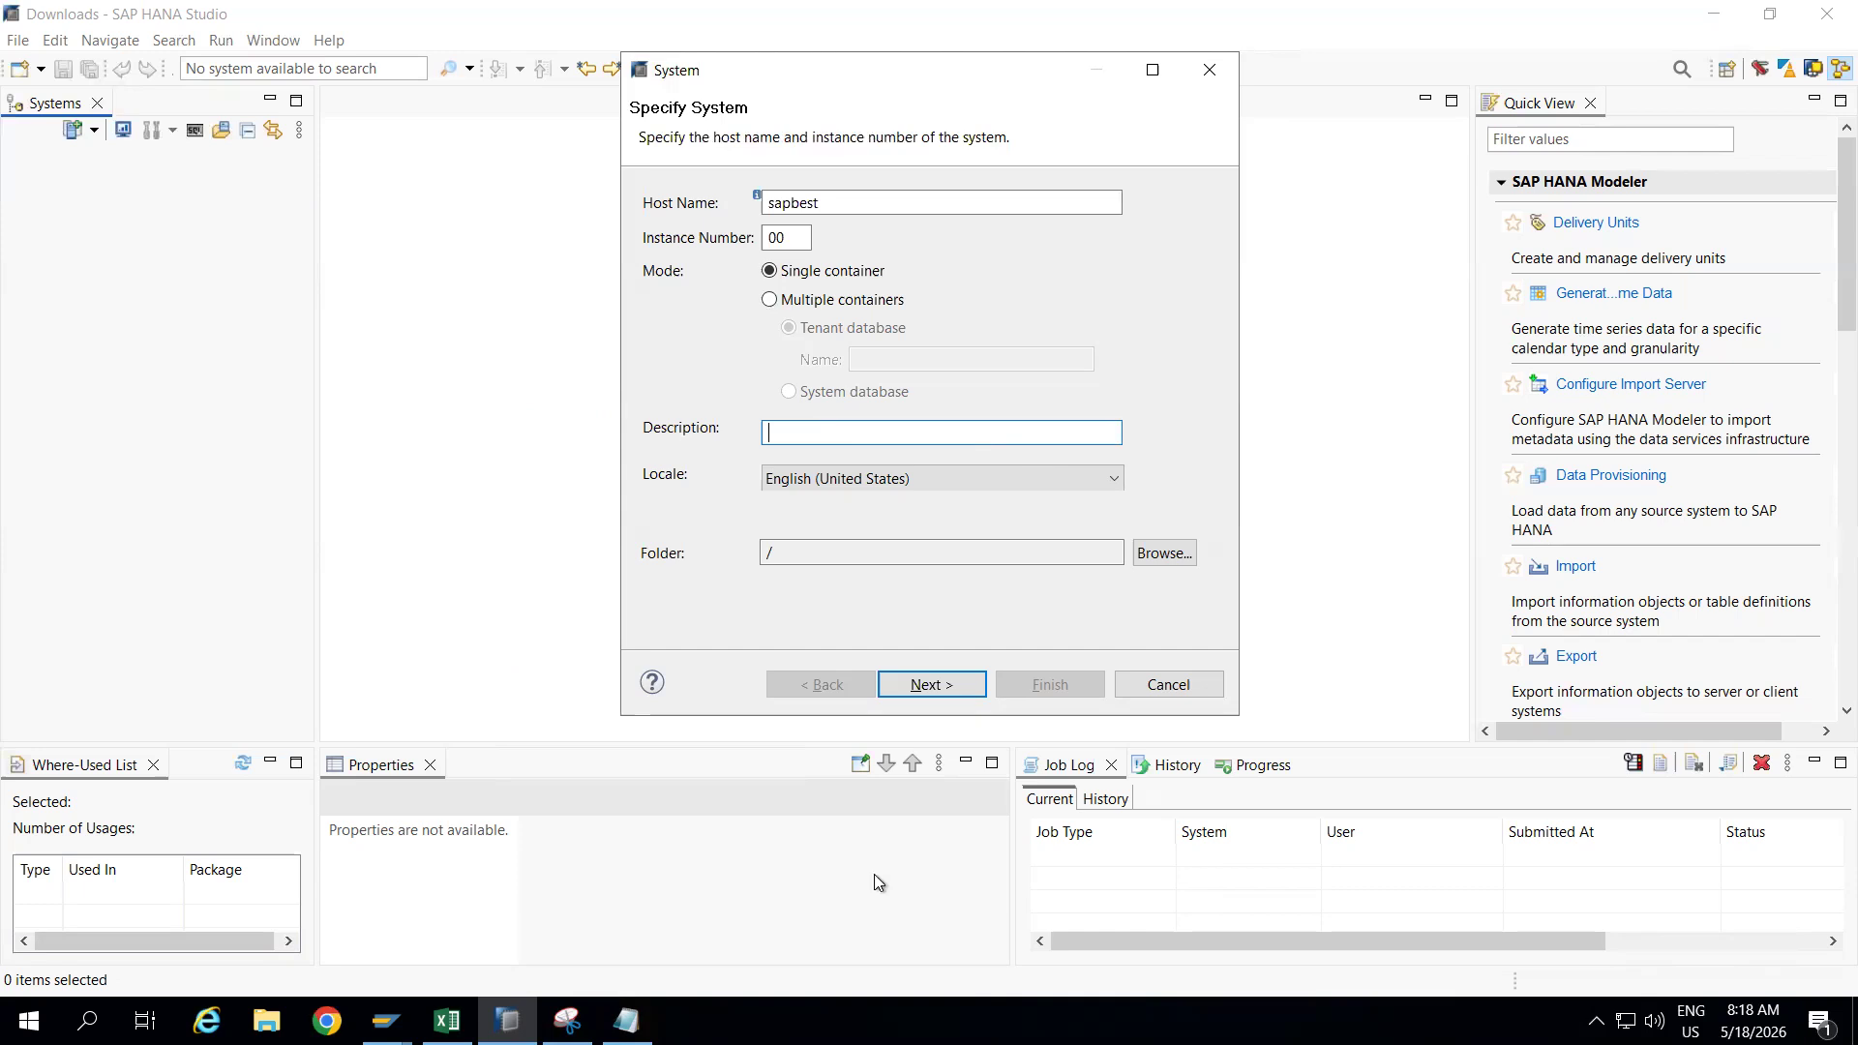
type("HANA")
left_click(941, 689)
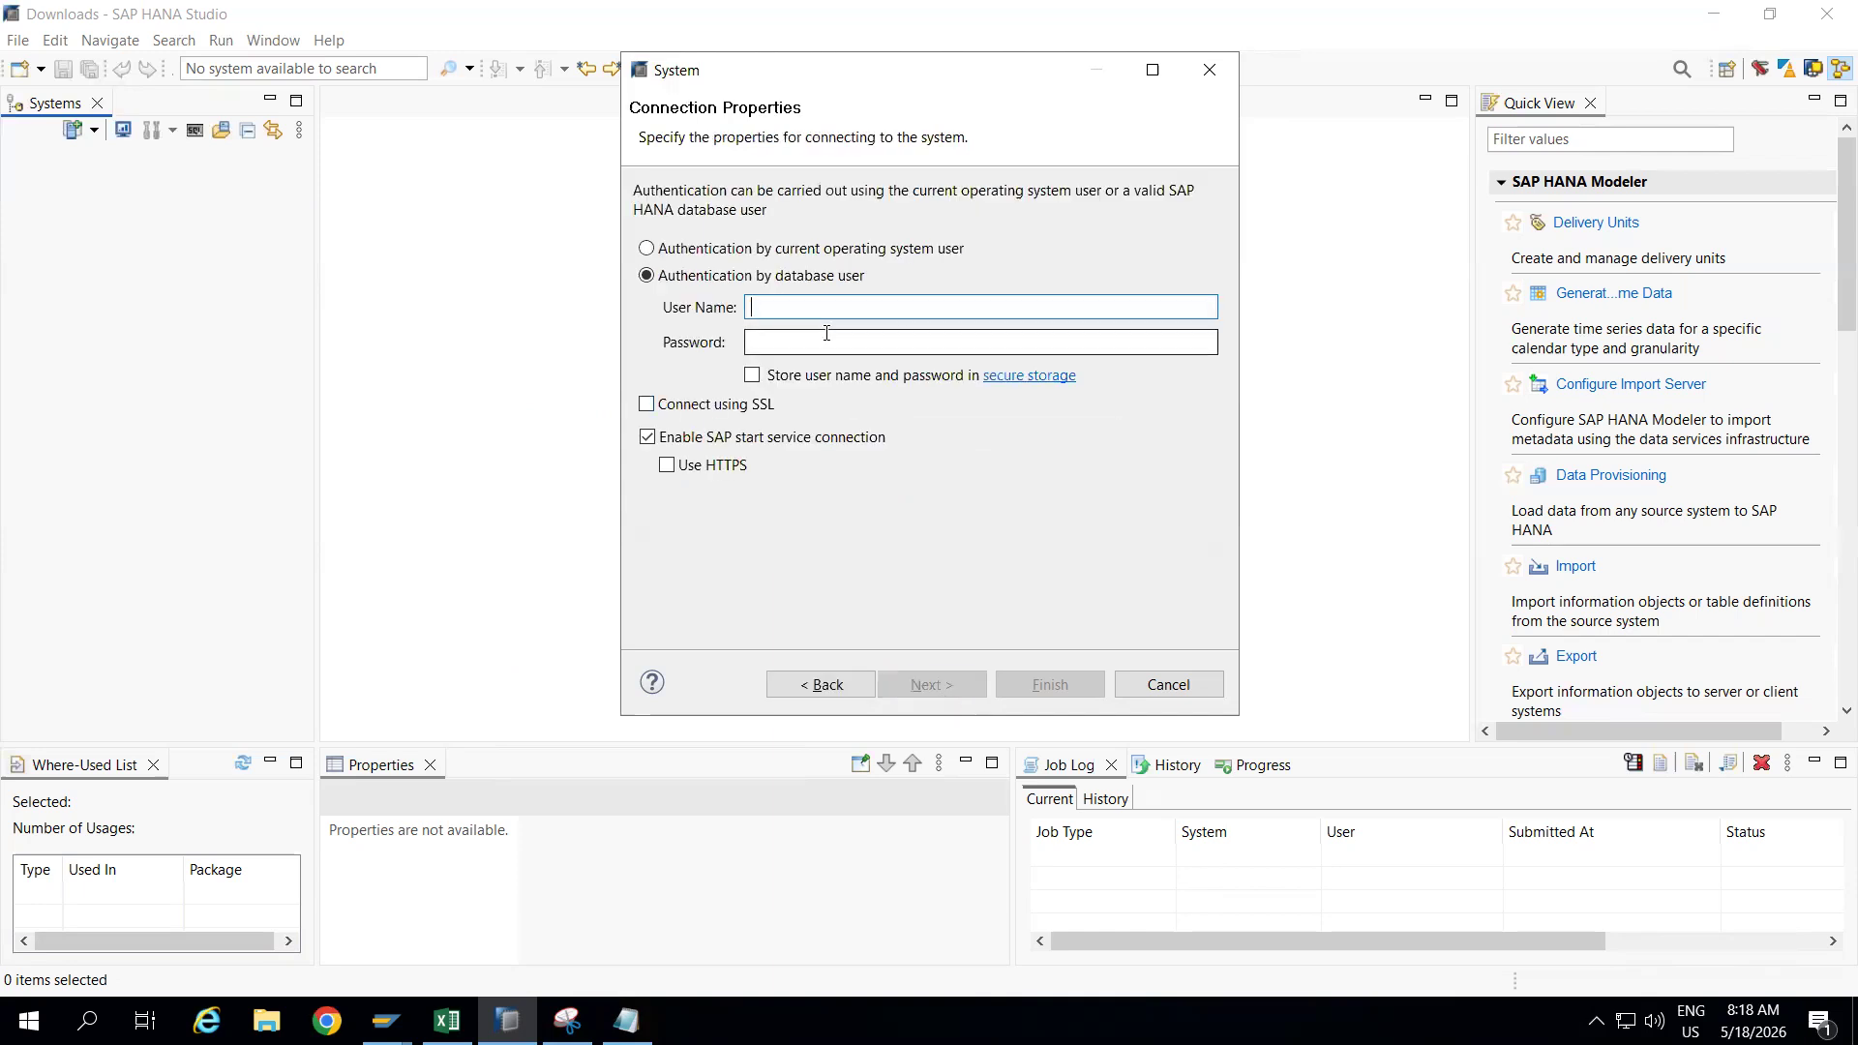
Enter the database user name and password from the Details file and finish adding the HANA system.
key("alt+Tab")
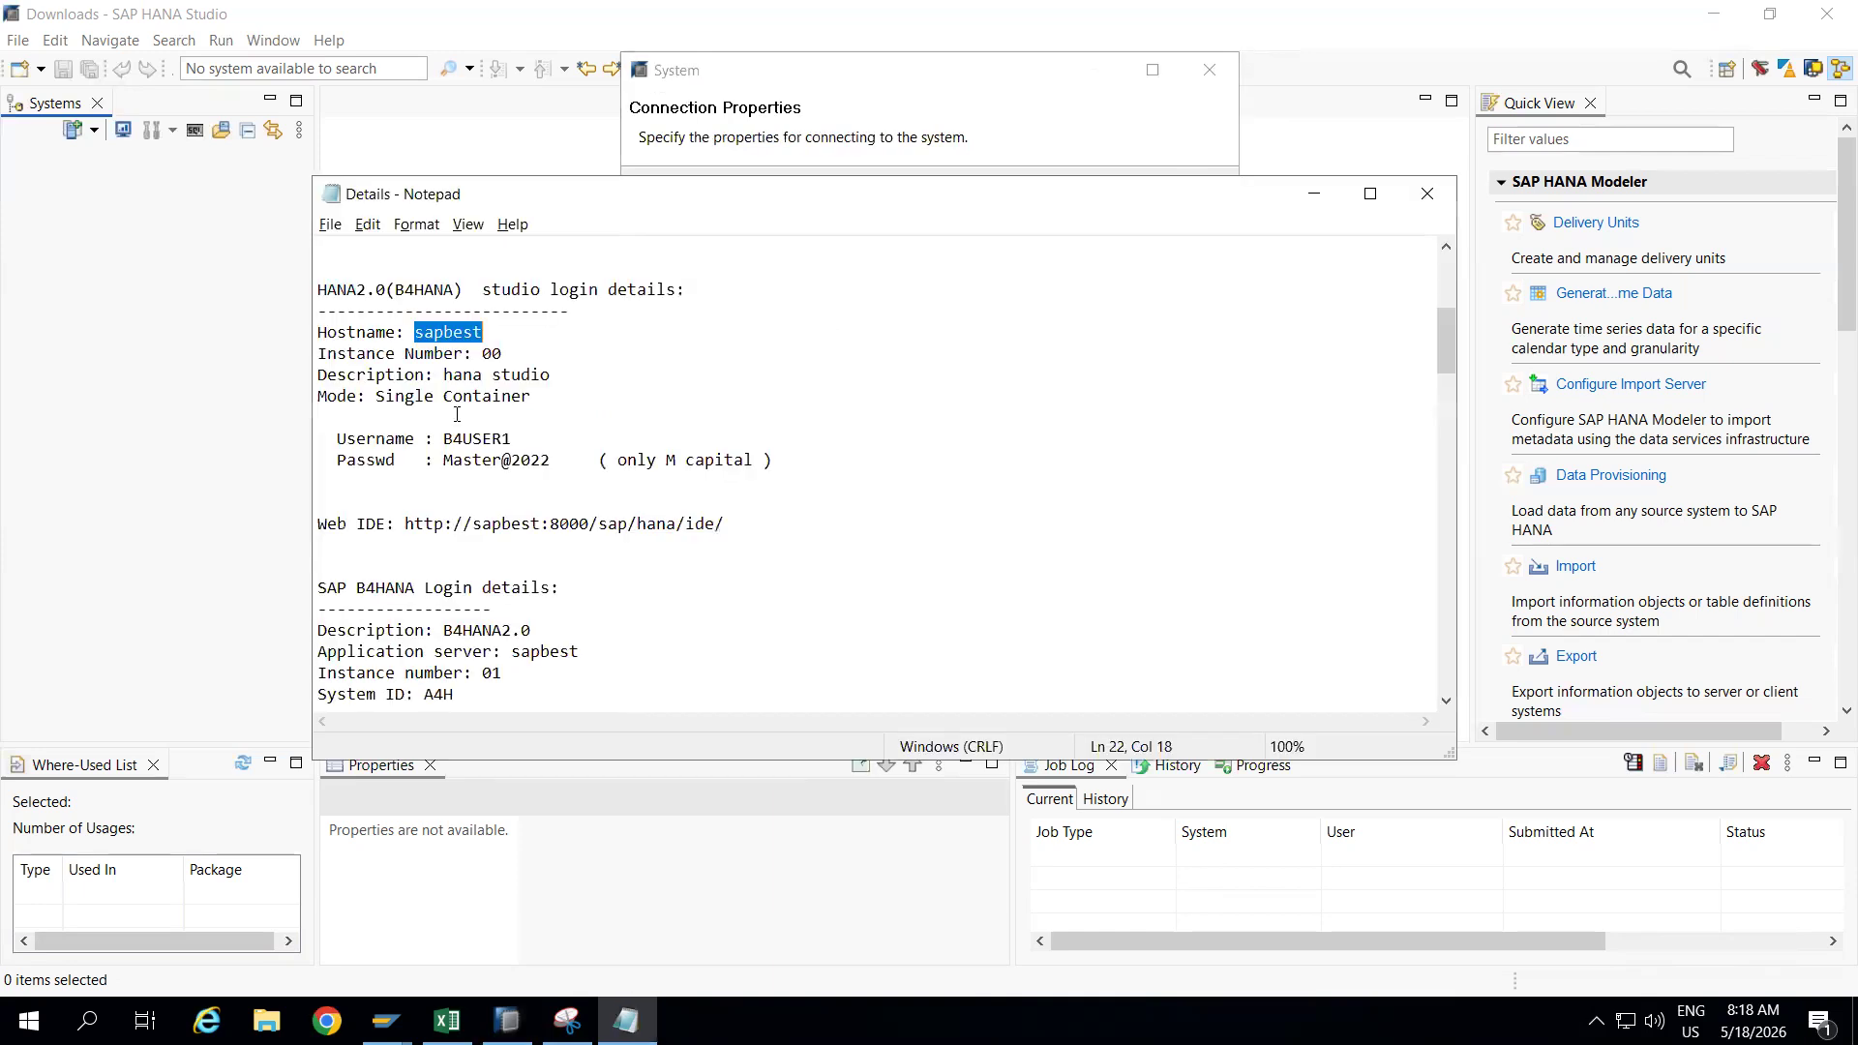
left_click_drag(443, 439, 517, 438)
key("ctrl+c")
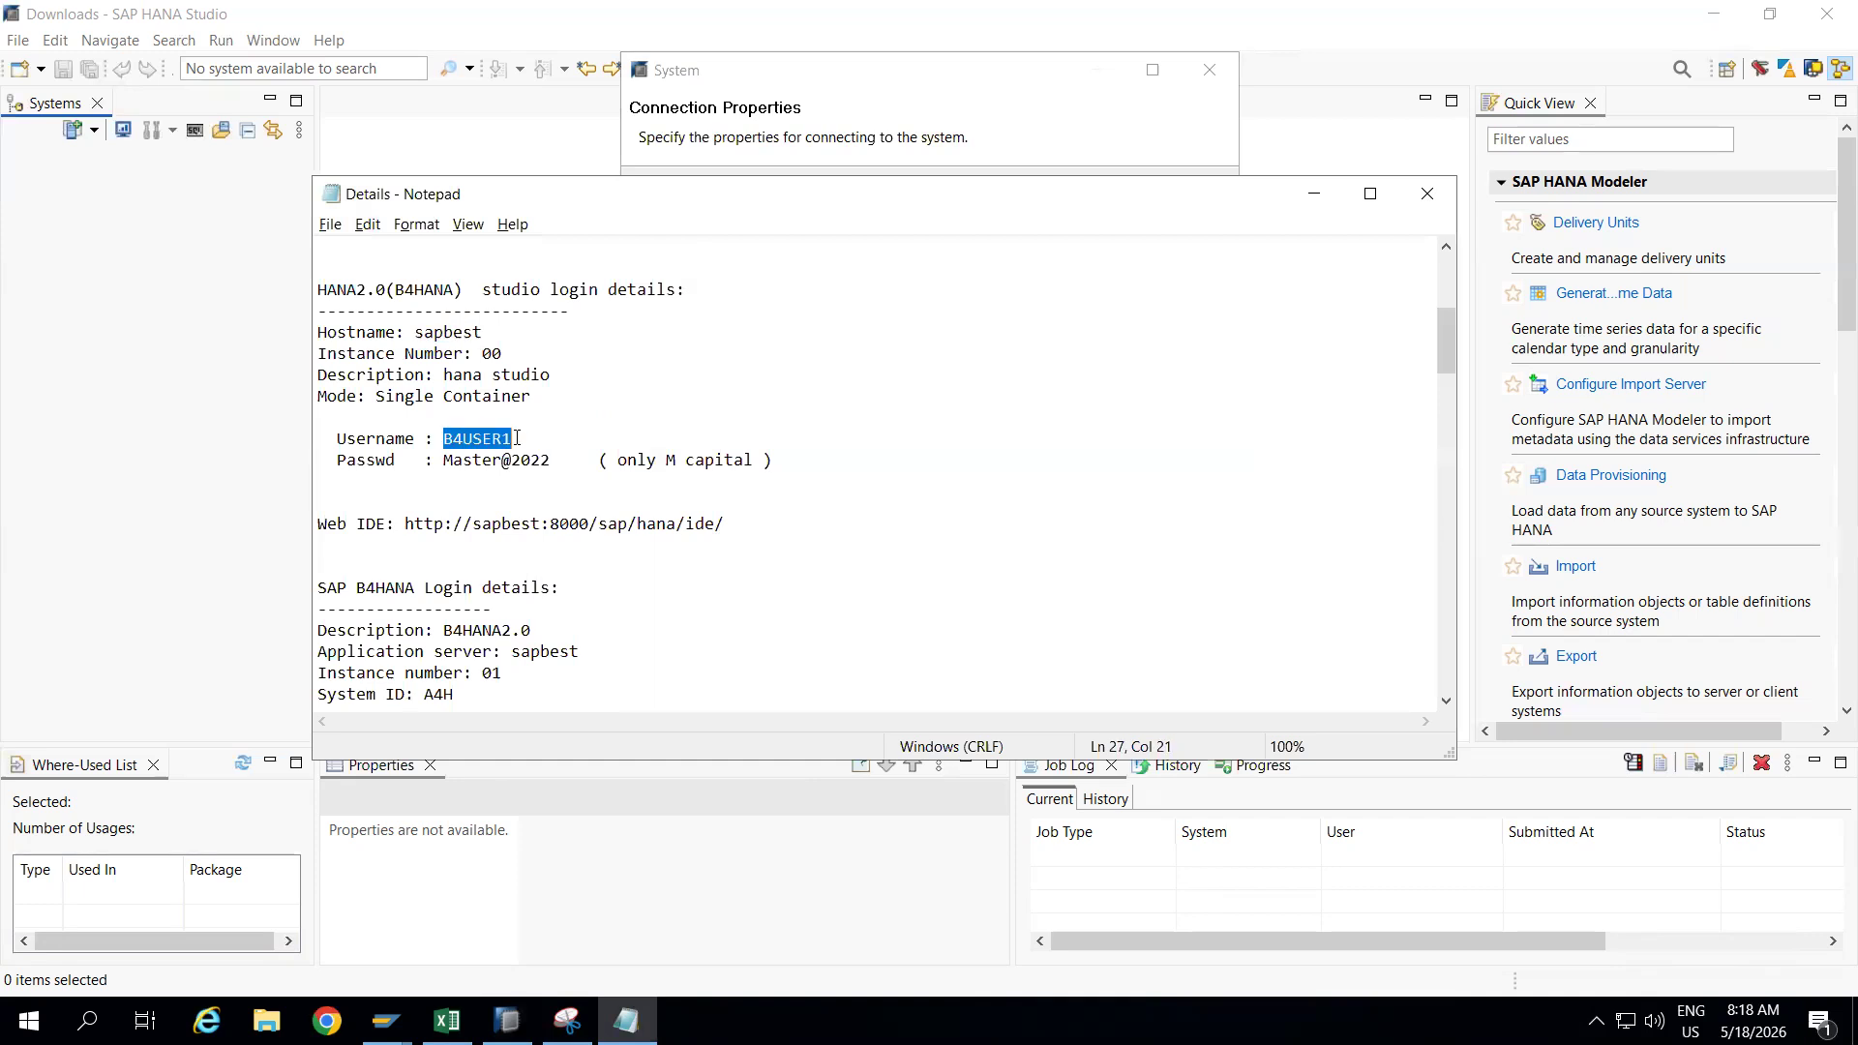
key("alt+Tab")
key("ctrl+v")
left_click(803, 341)
key("alt+Tab")
left_click_drag(445, 460, 552, 449)
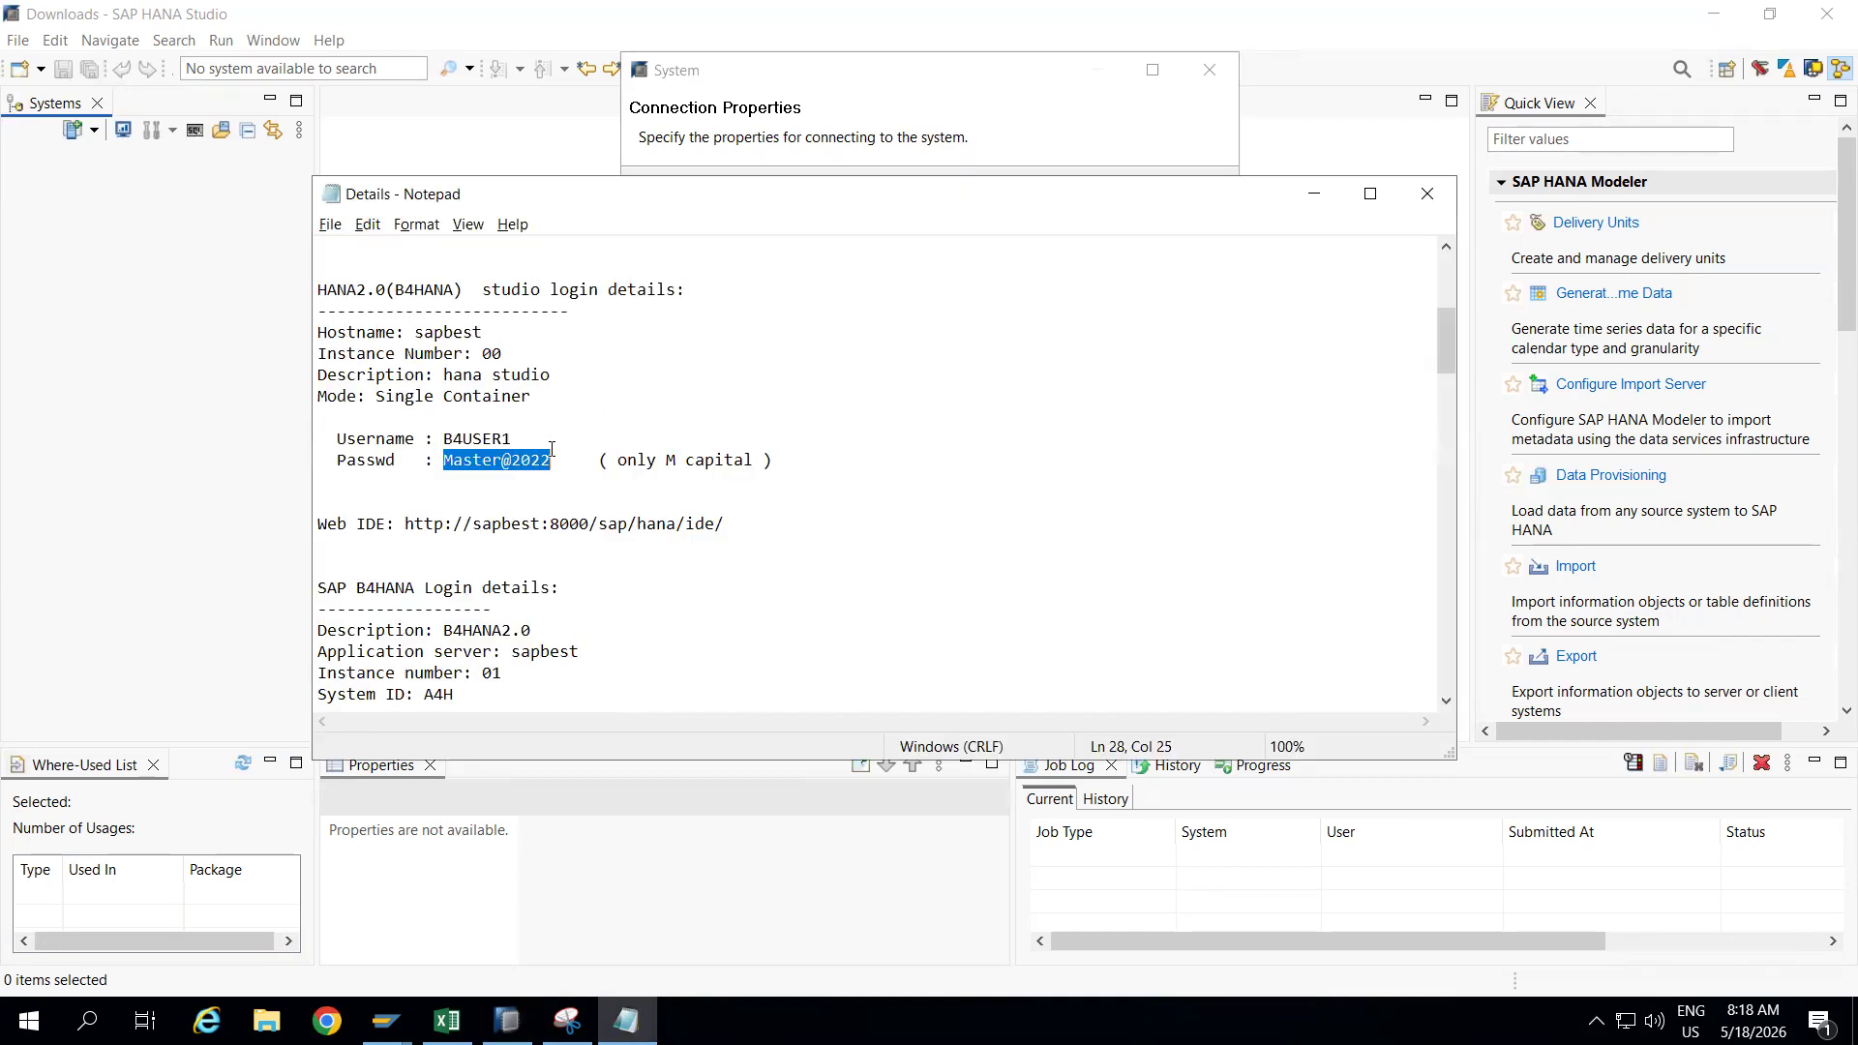
key("alt+Tab")
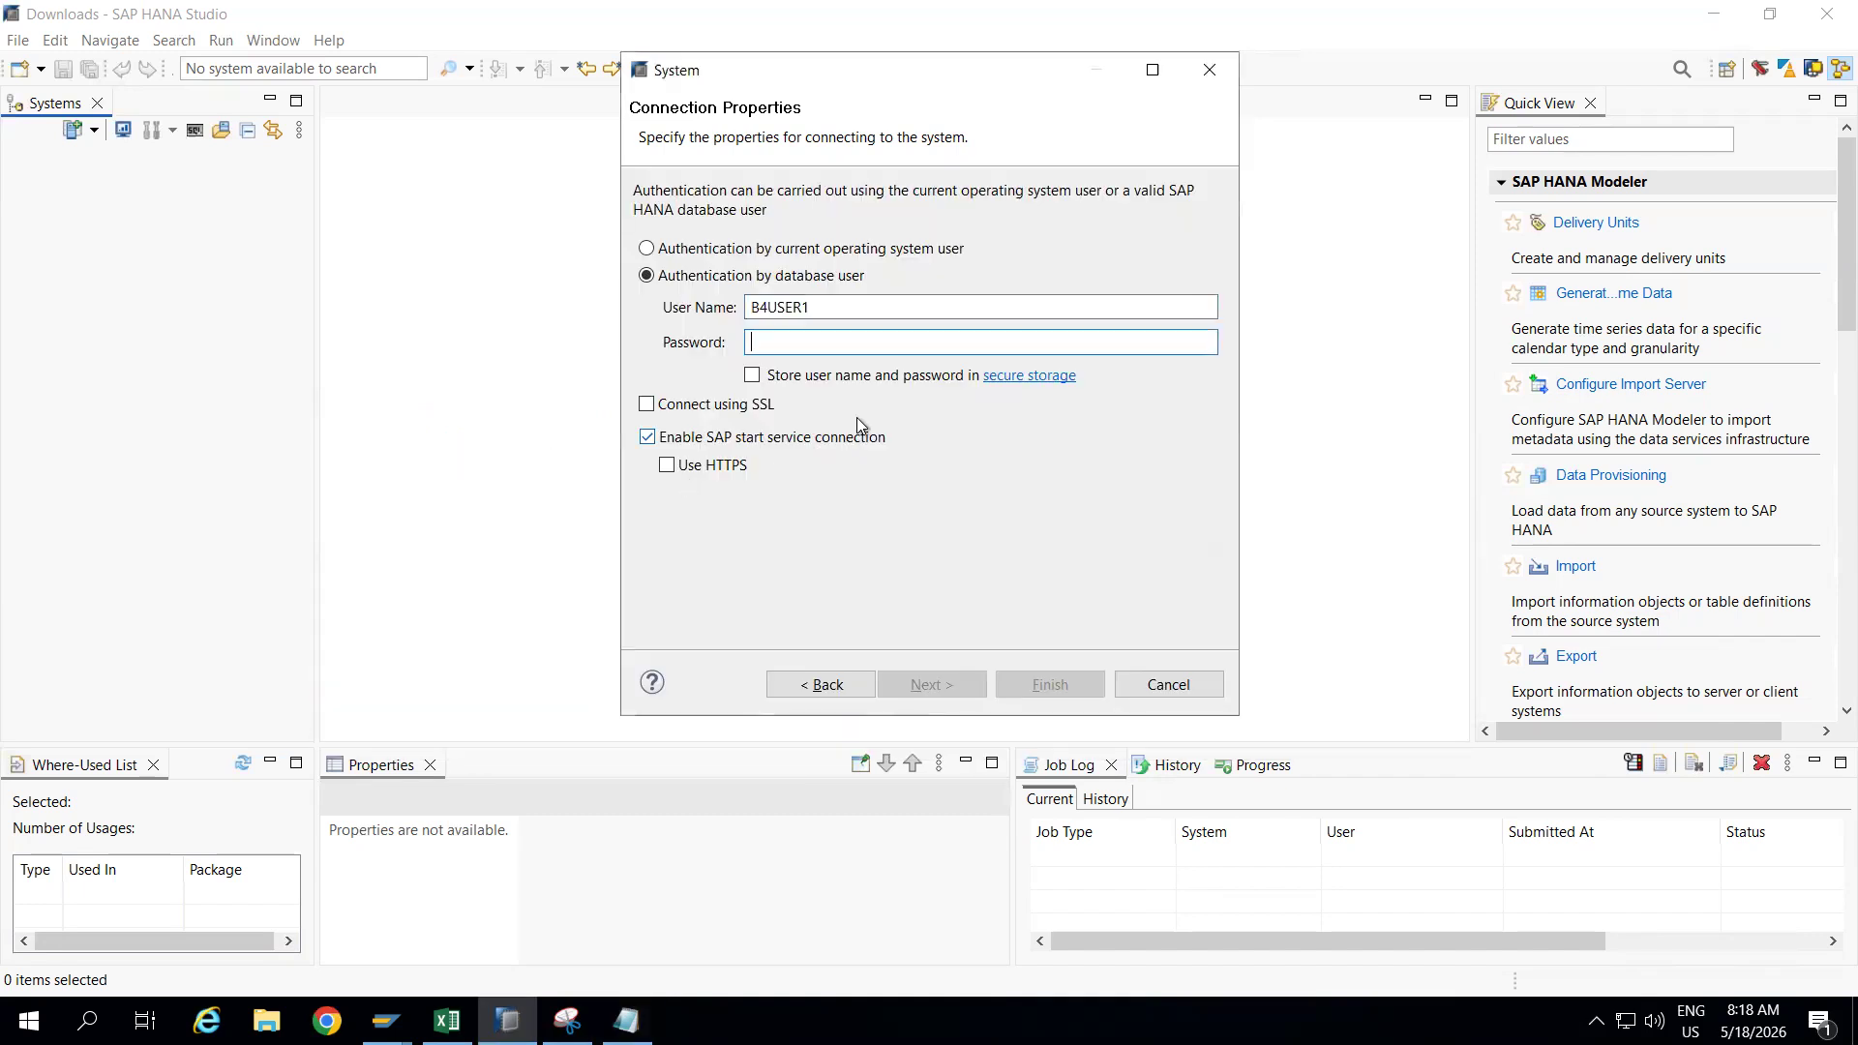
key("ctrl+v")
left_click(1042, 686)
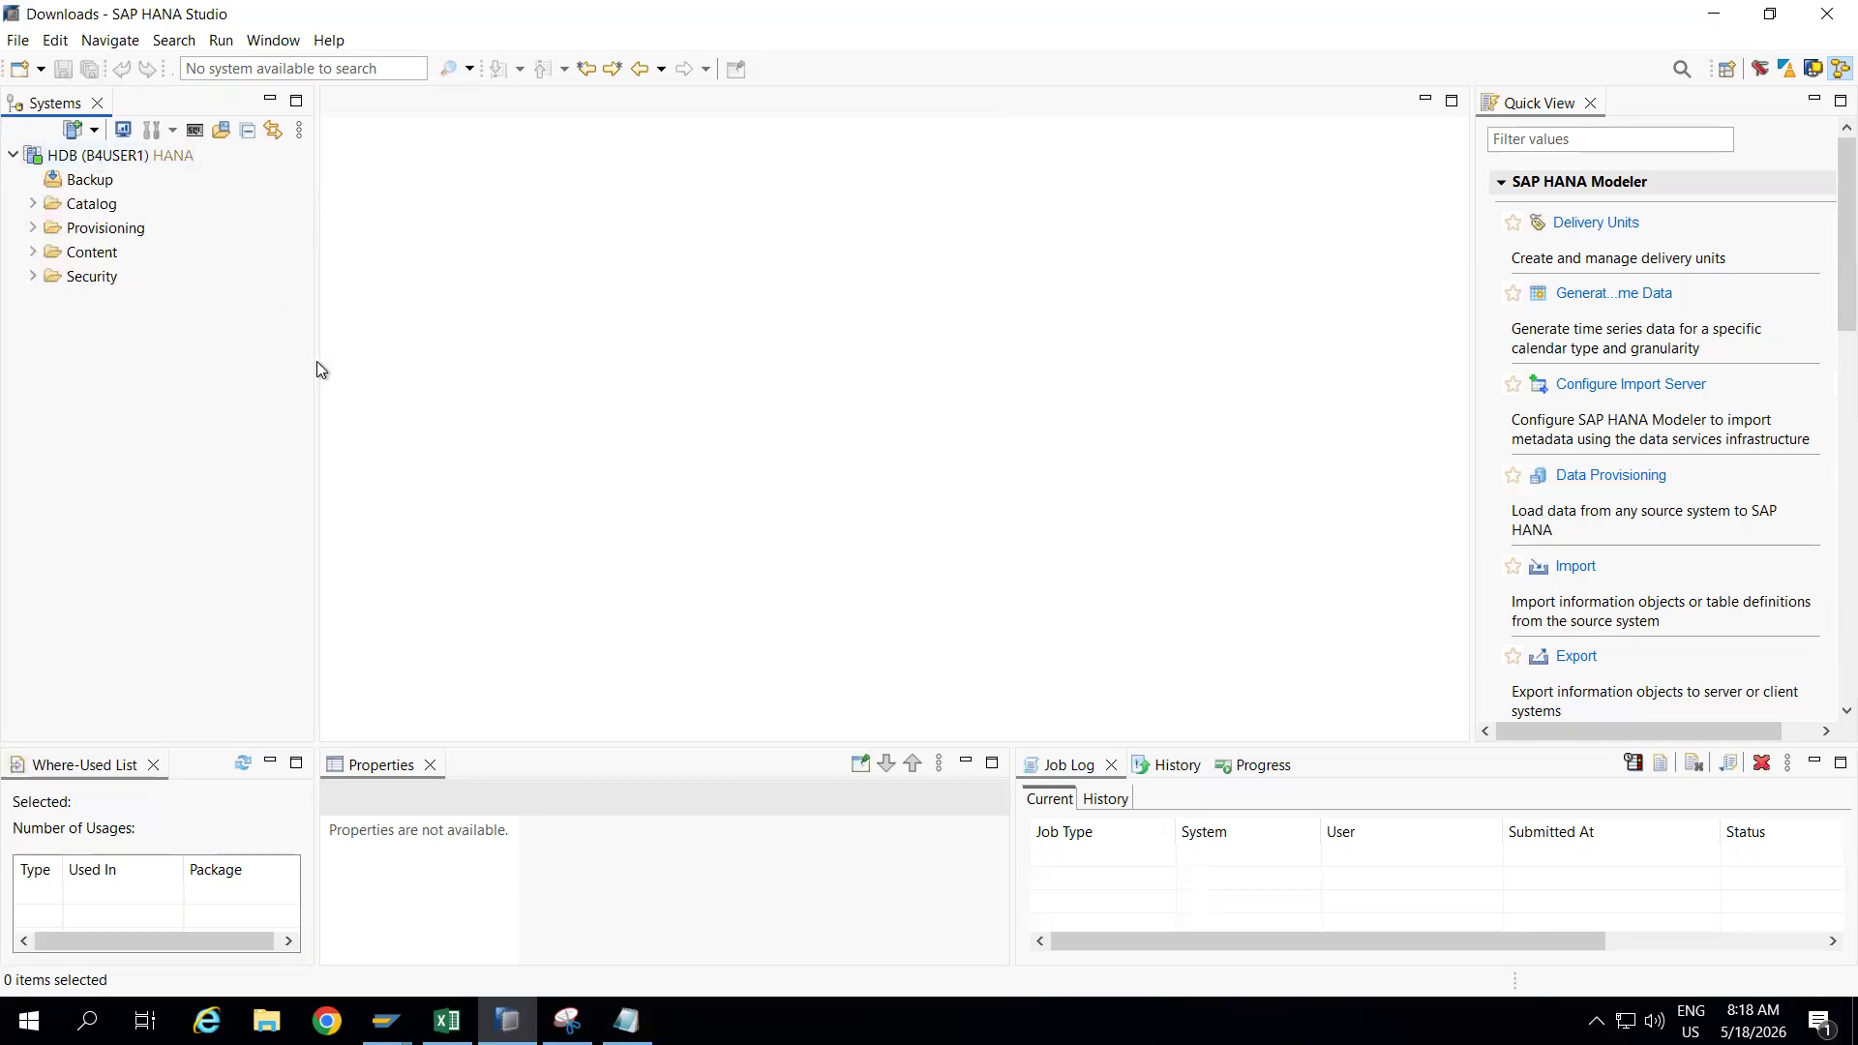
left_click(109, 161)
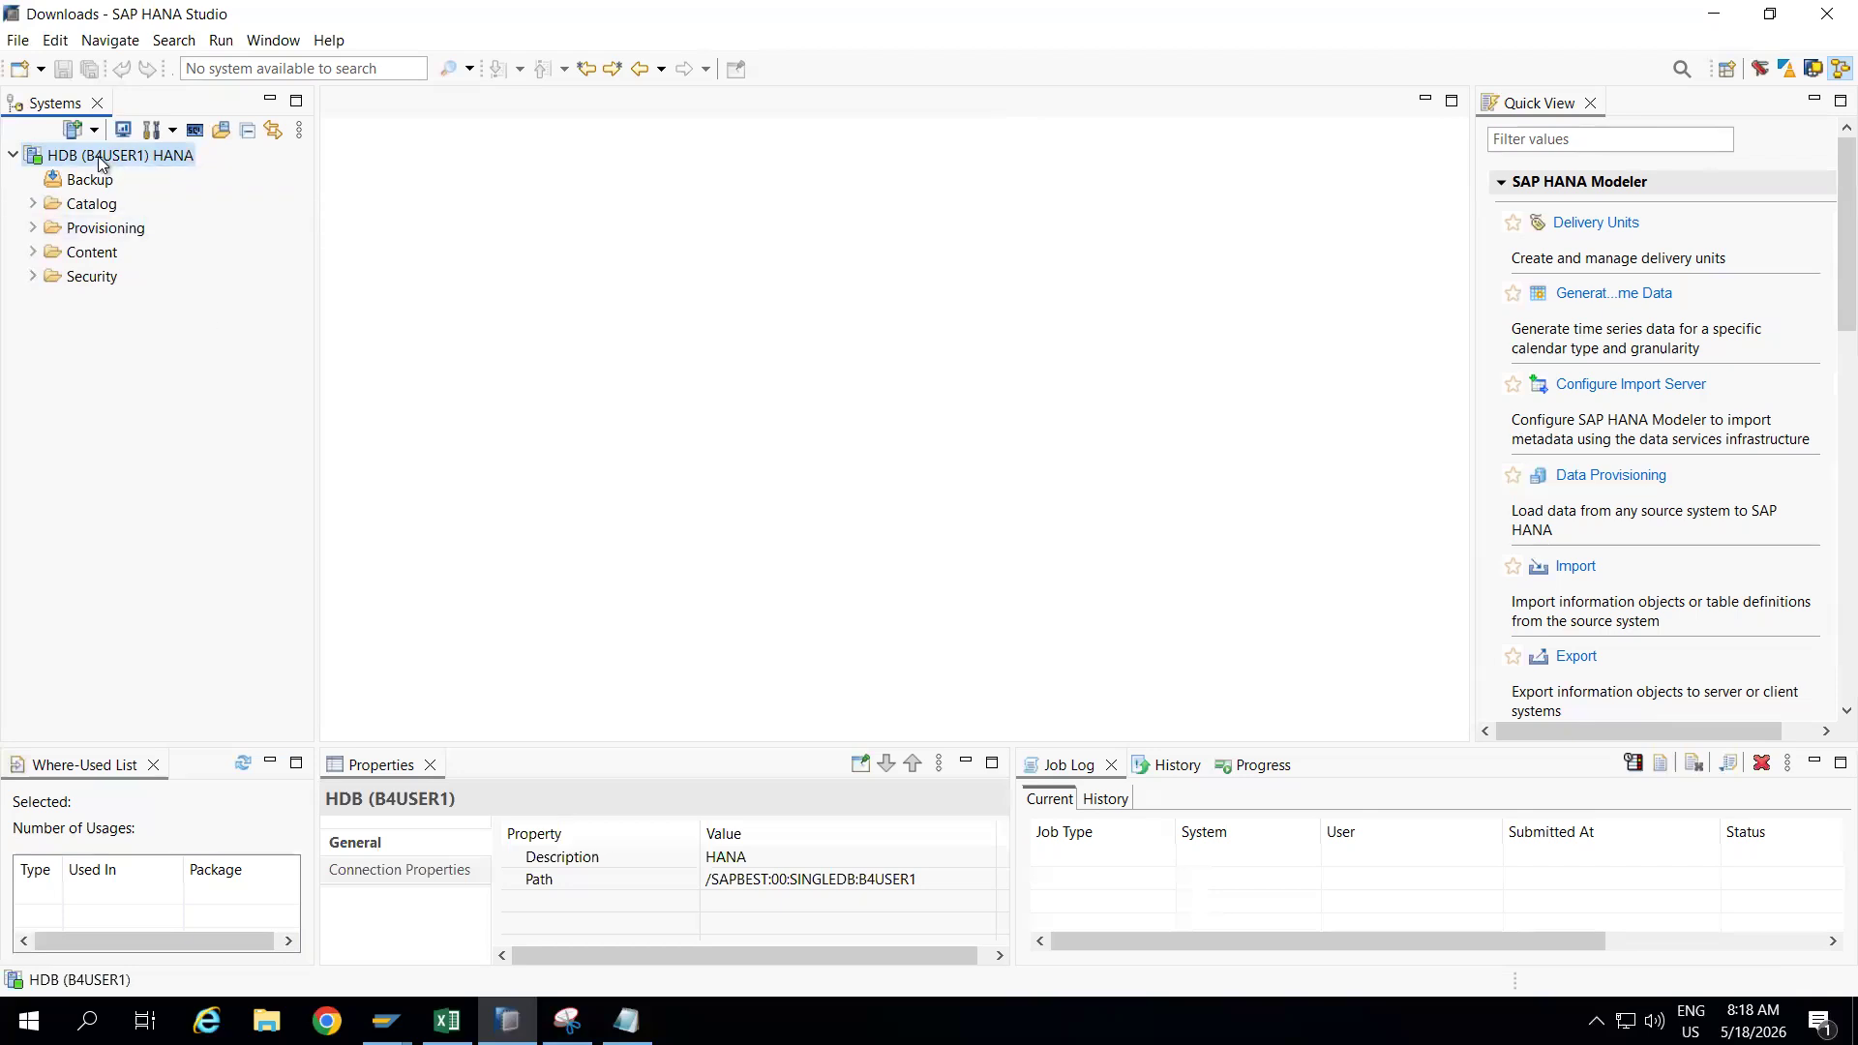
mouse_move(100, 161)
left_click(41, 69)
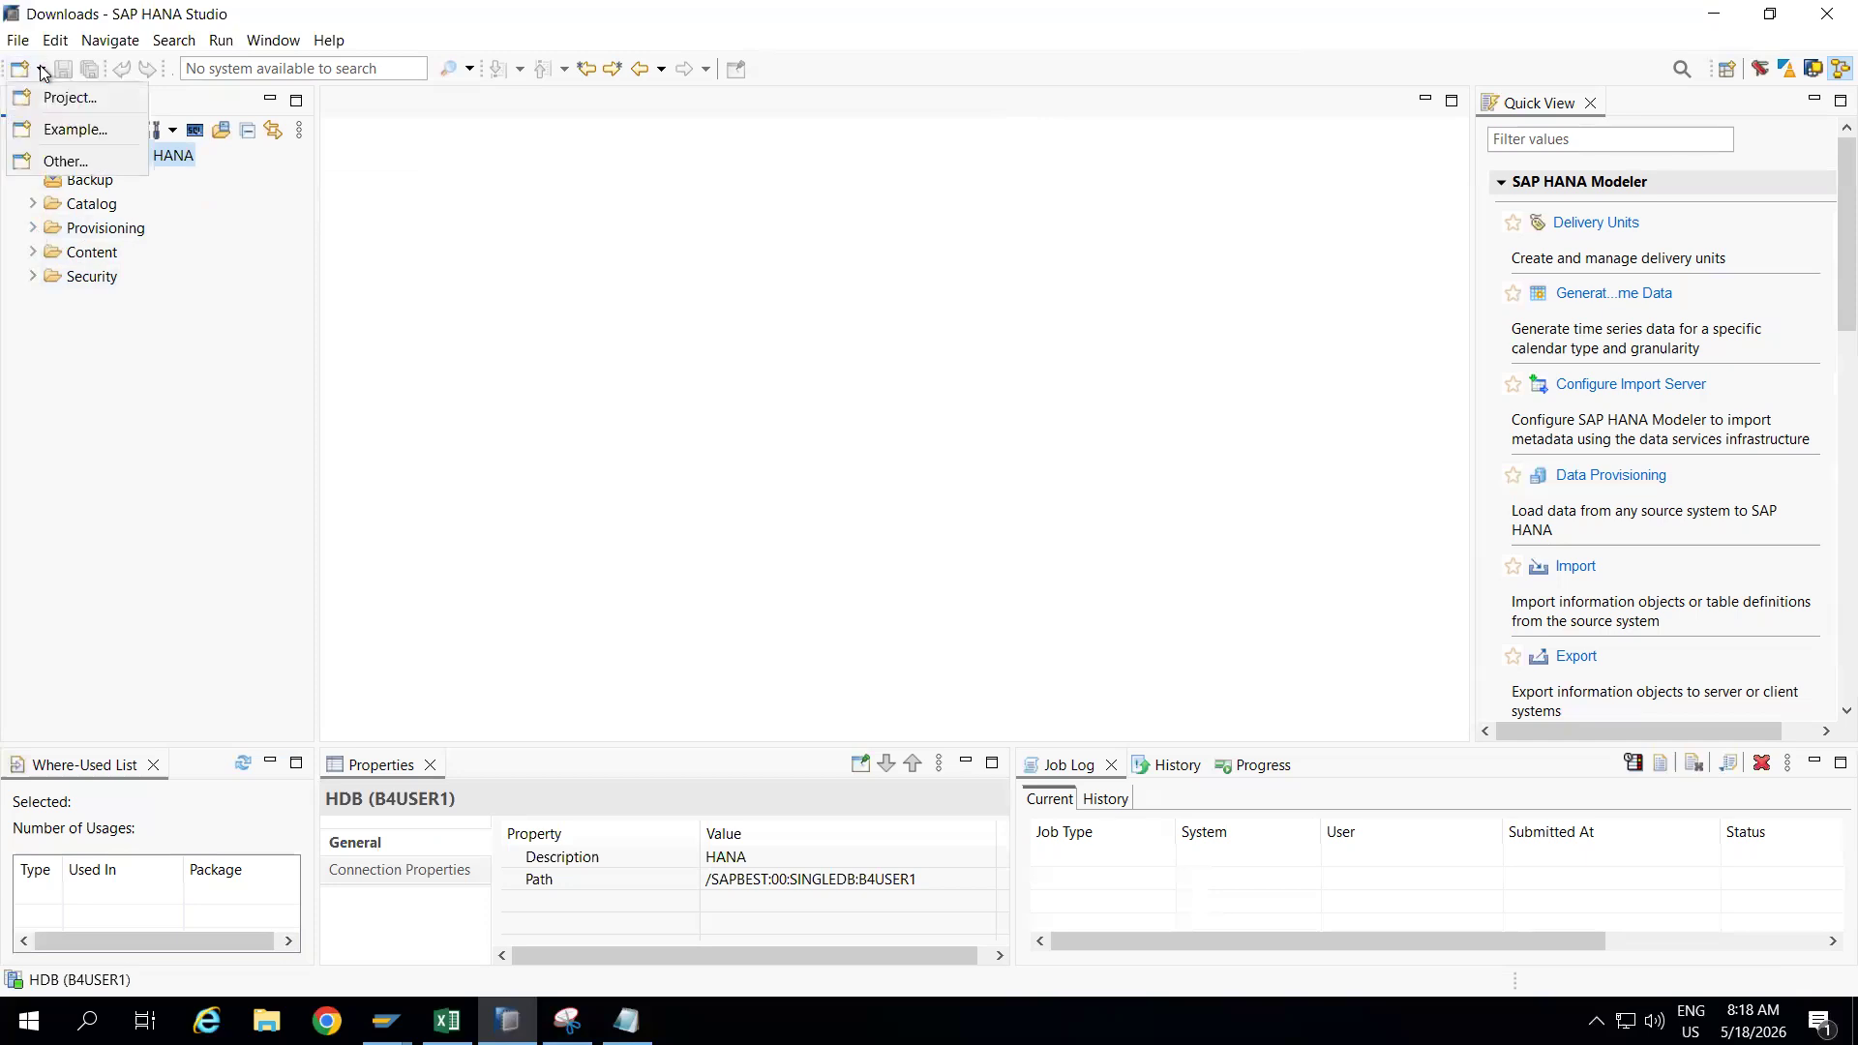
left_click(238, 300)
left_click(238, 300)
Start an SAP HANA Content import of data from a local file, with the HDB system as target.
left_click(19, 43)
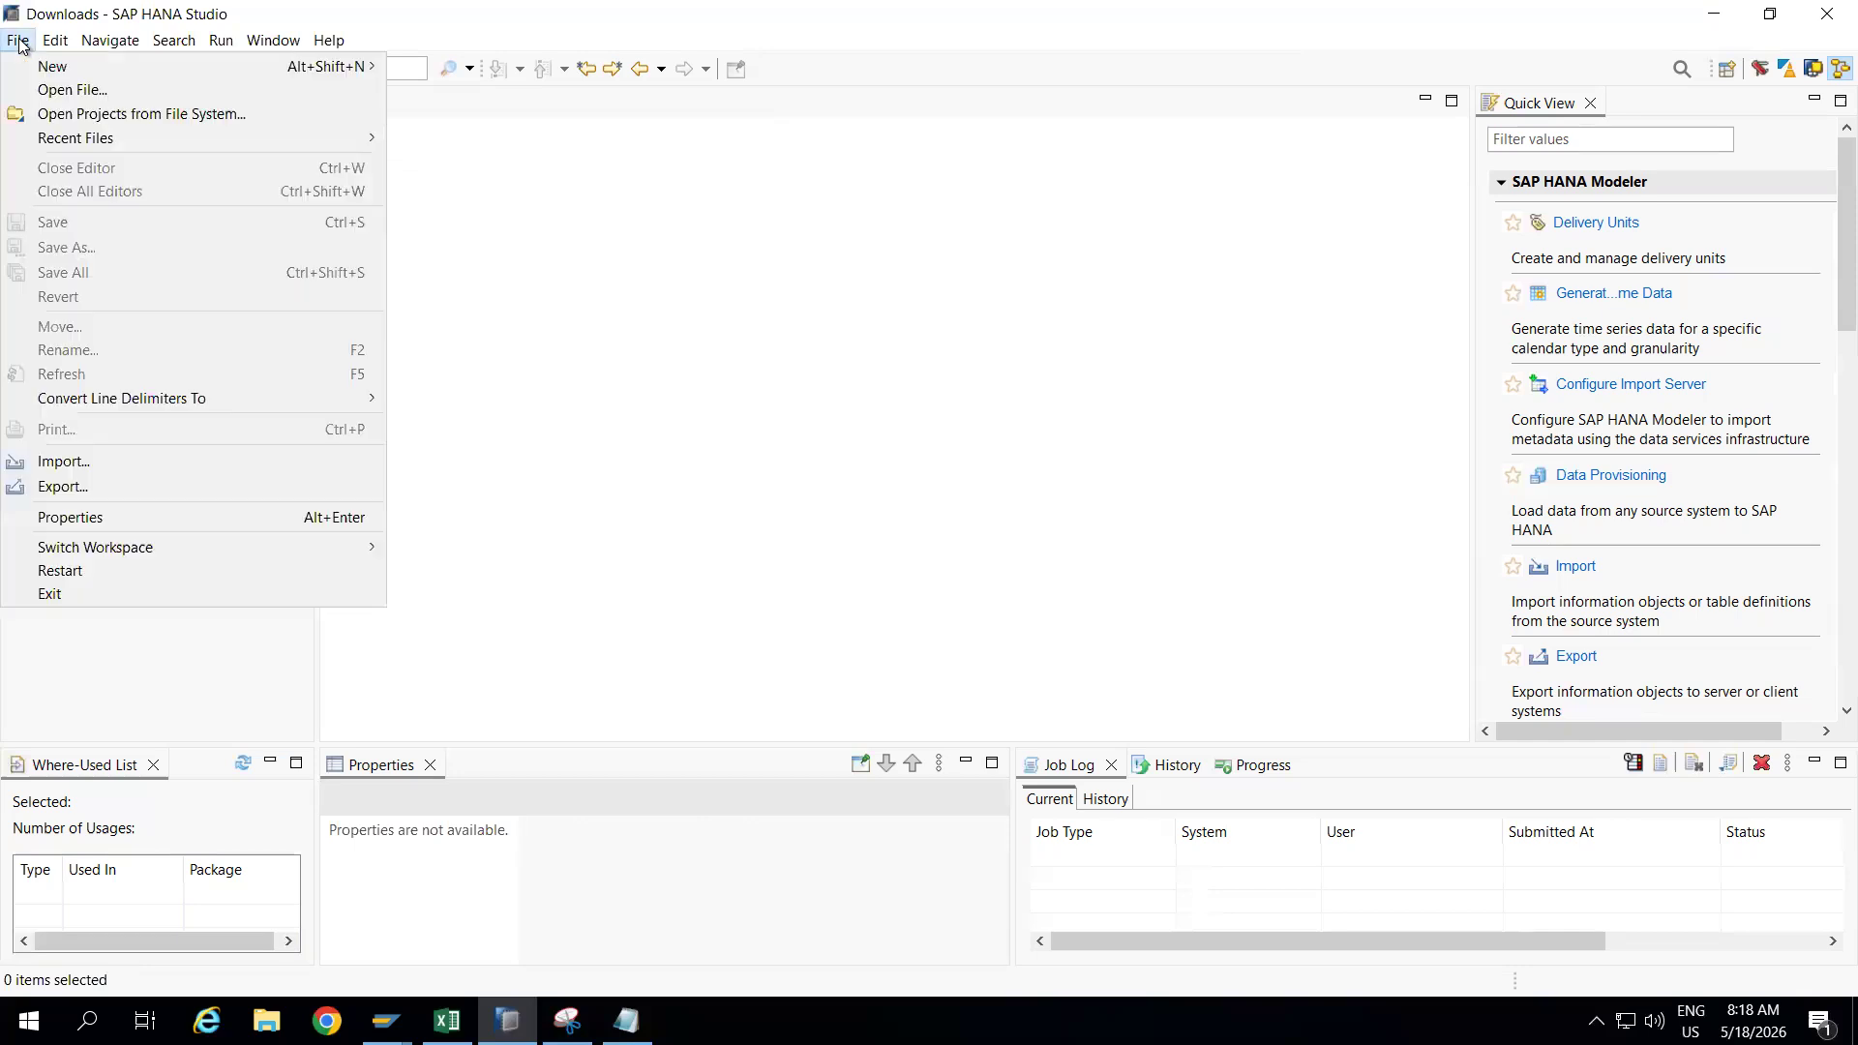
left_click(95, 462)
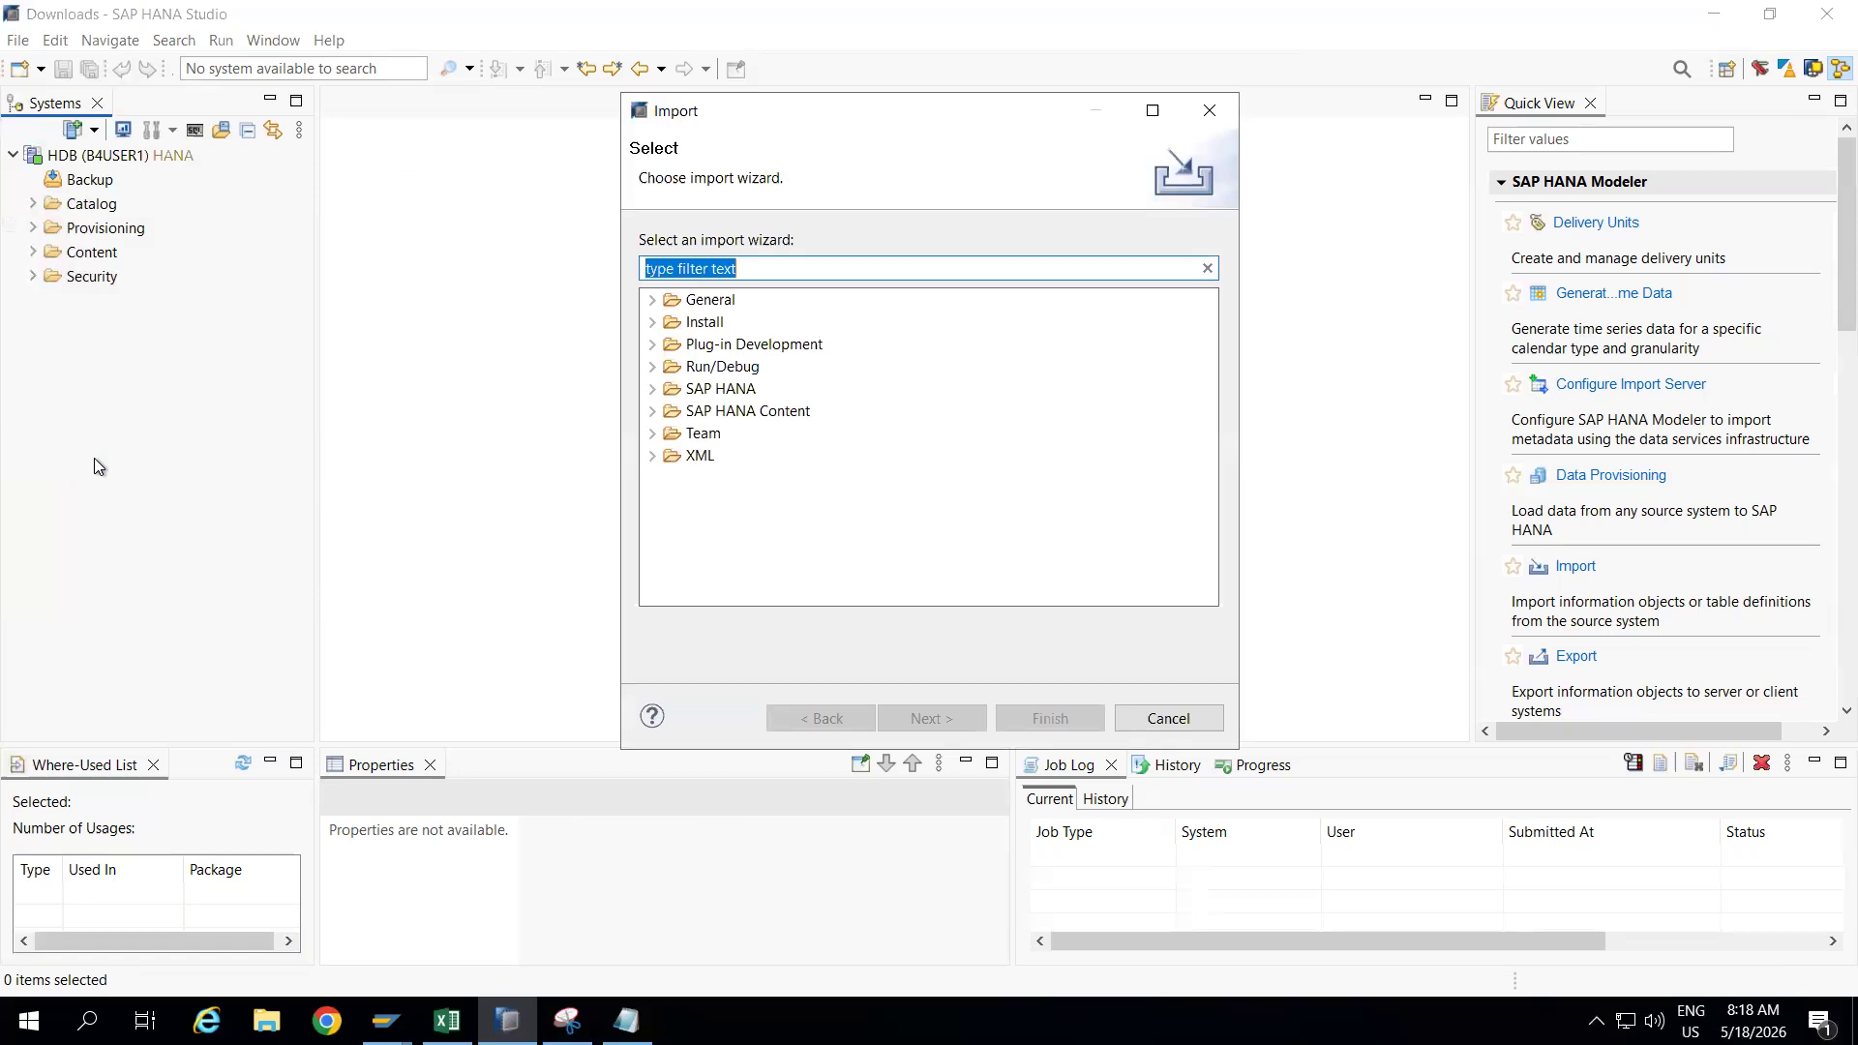
left_click(652, 412)
left_click(775, 435)
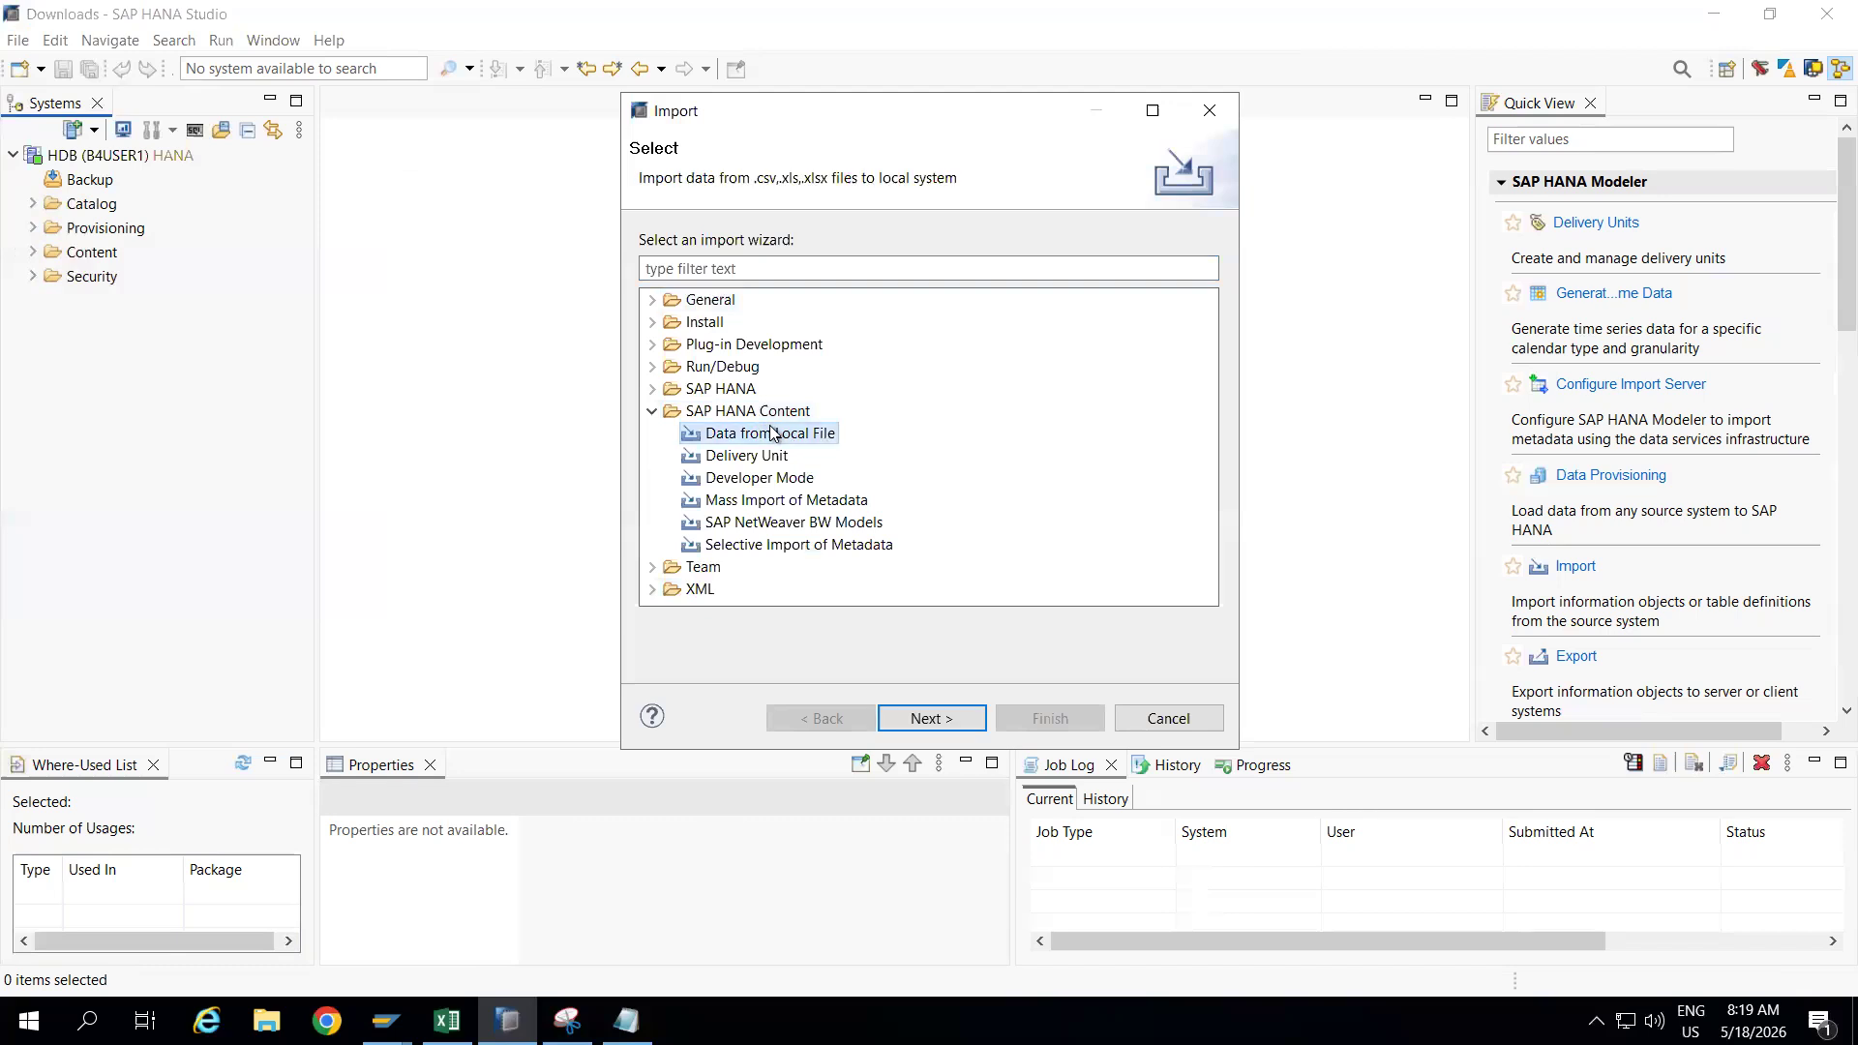
left_click(927, 718)
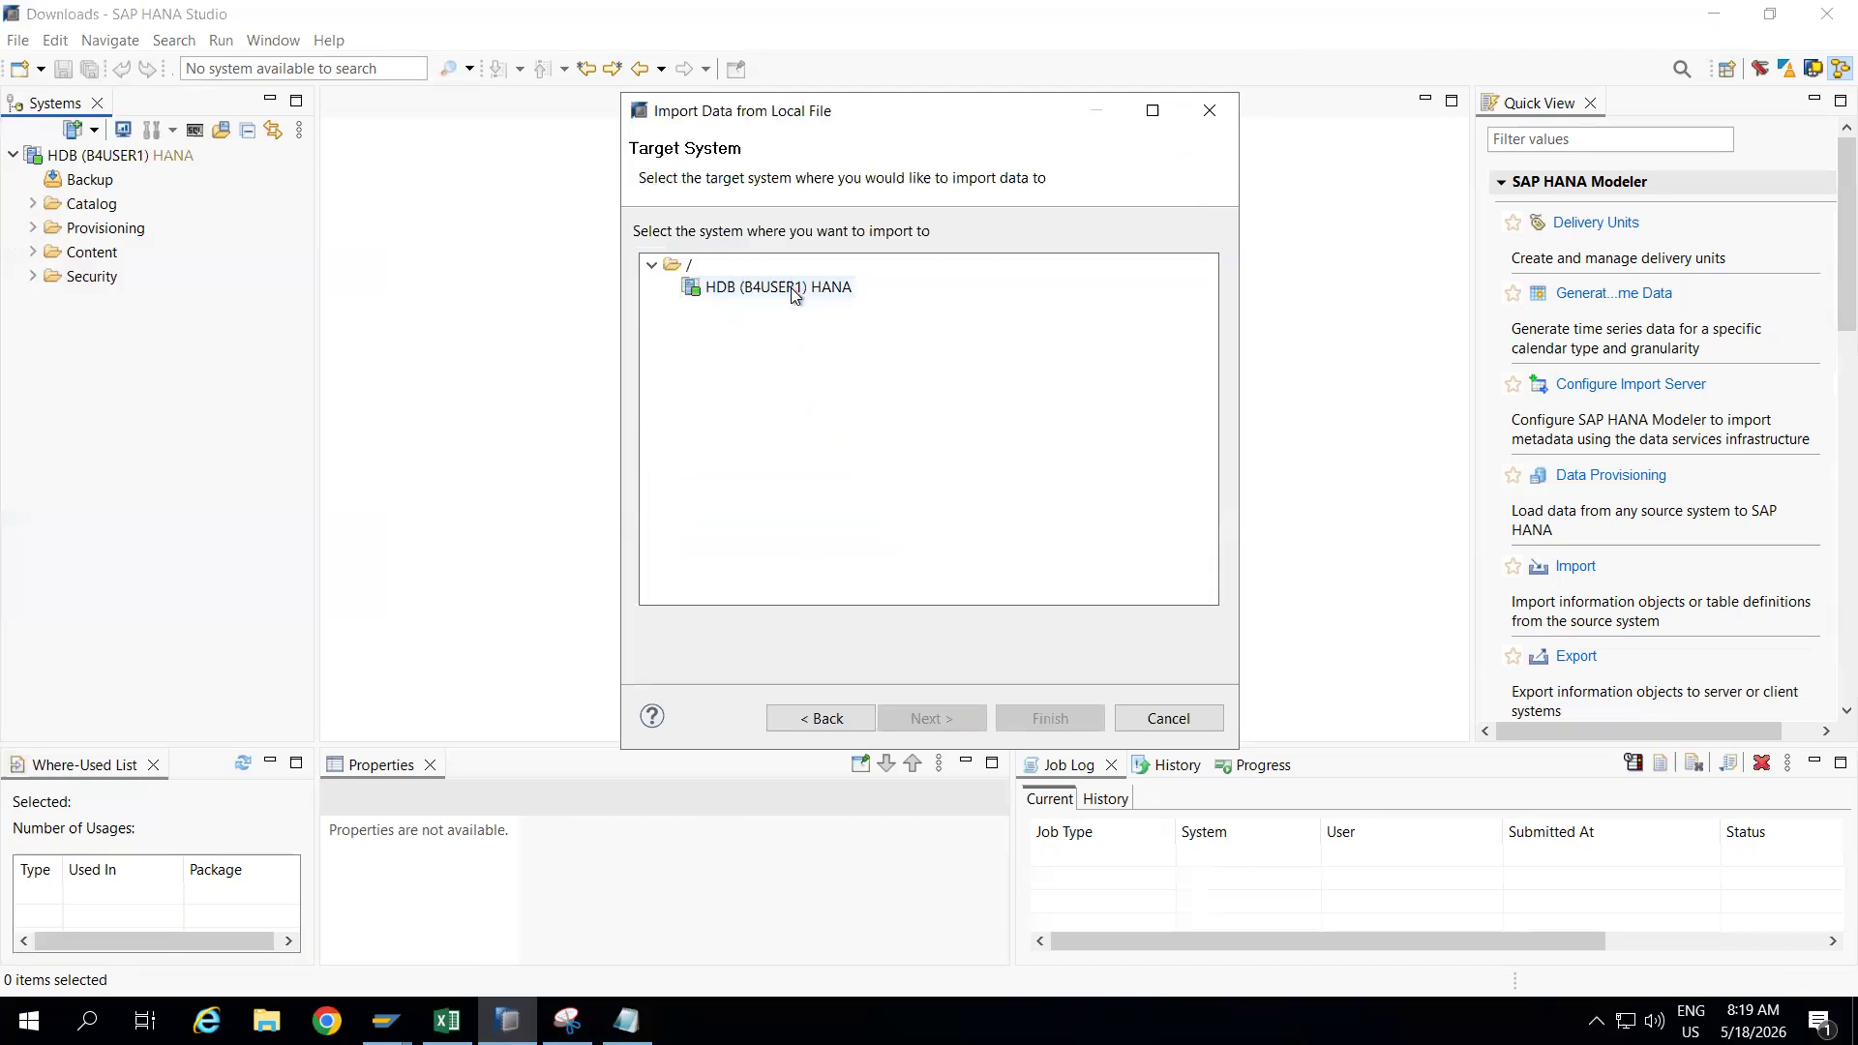
left_click(791, 287)
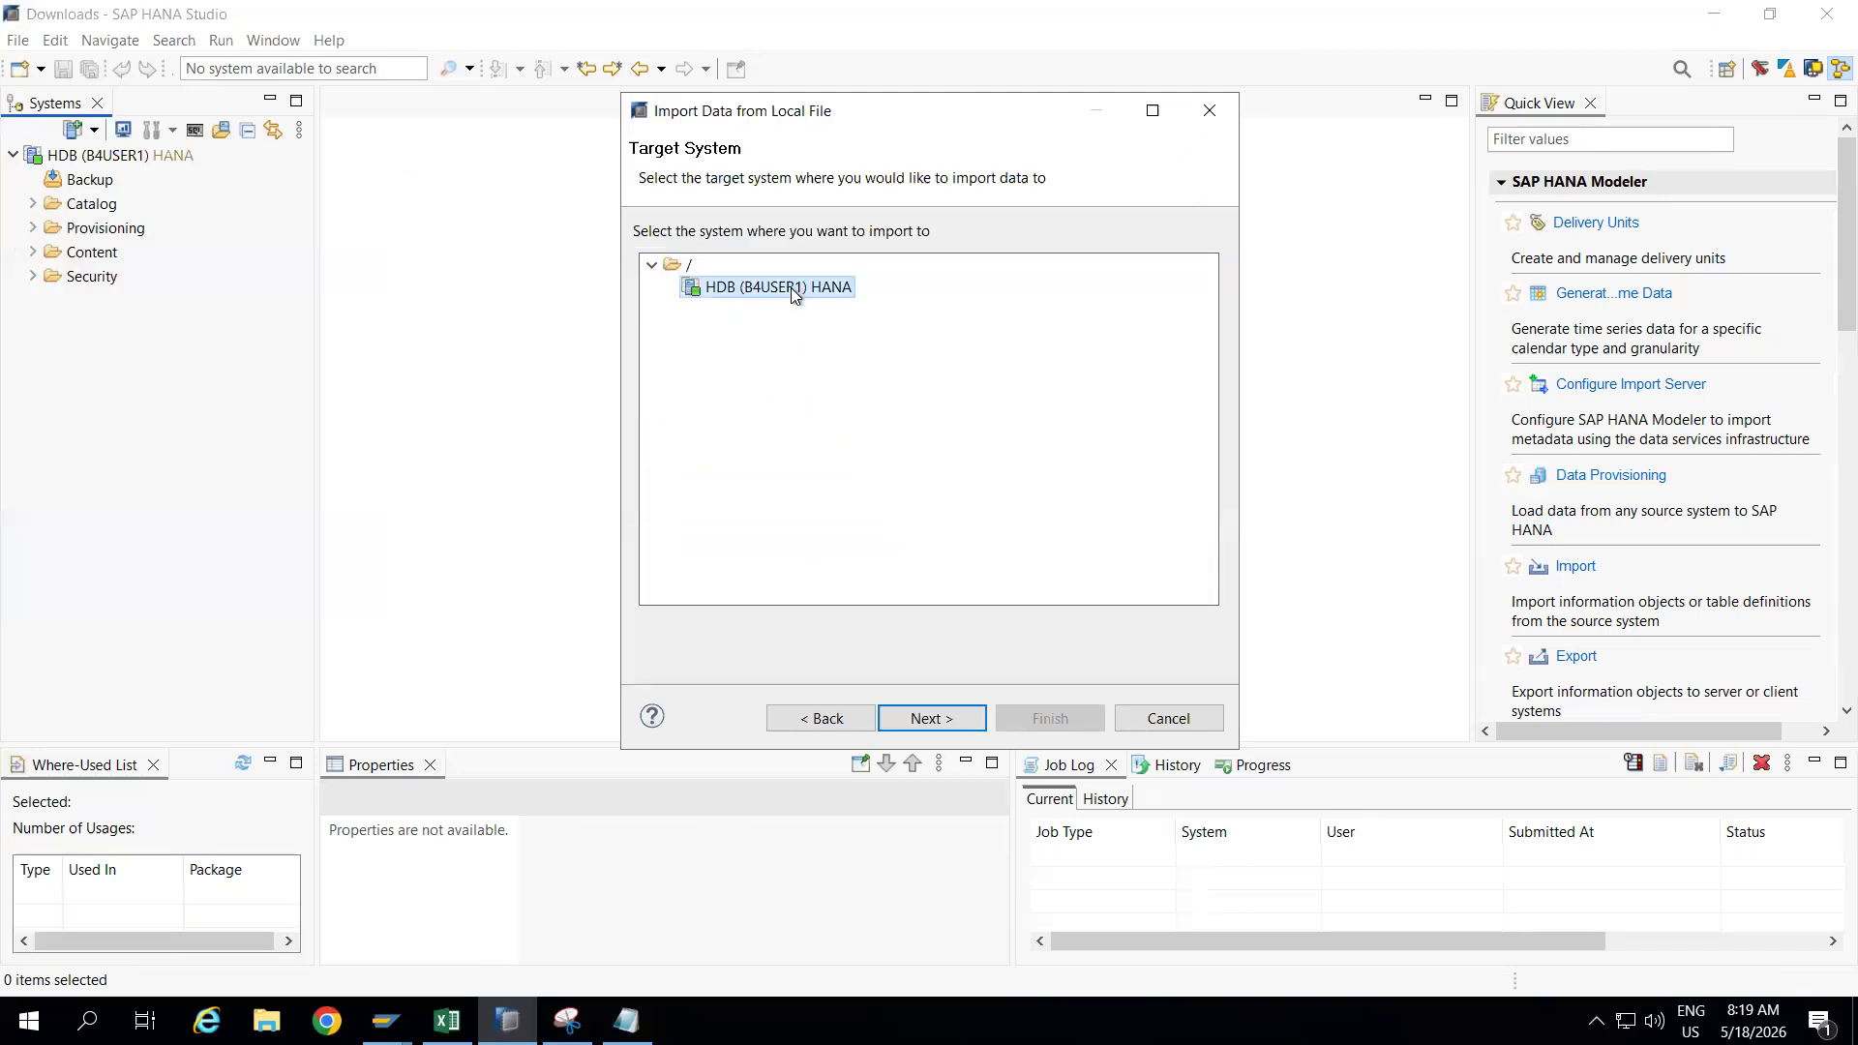
left_click(953, 724)
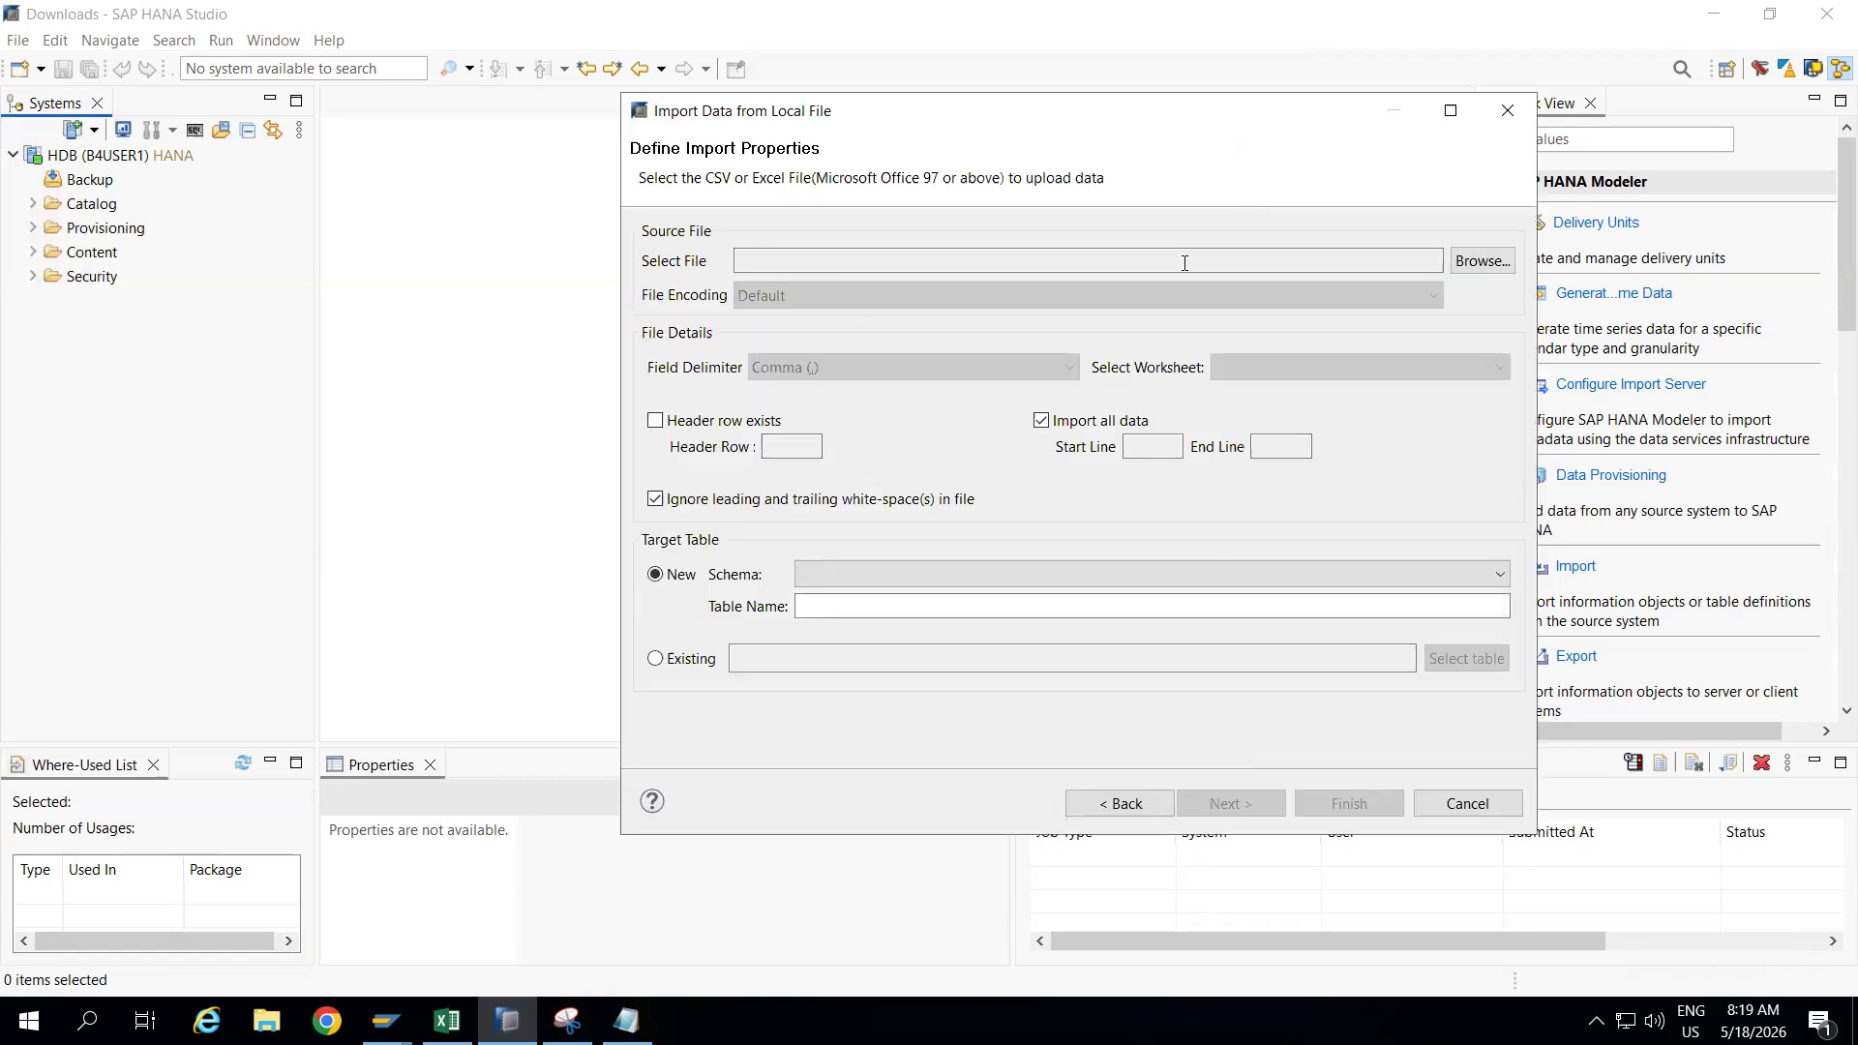
Choose STORE_MD.xlsx from the Desktop as the source file, with the header row option off and the data import starting at line 2.
left_click(1491, 268)
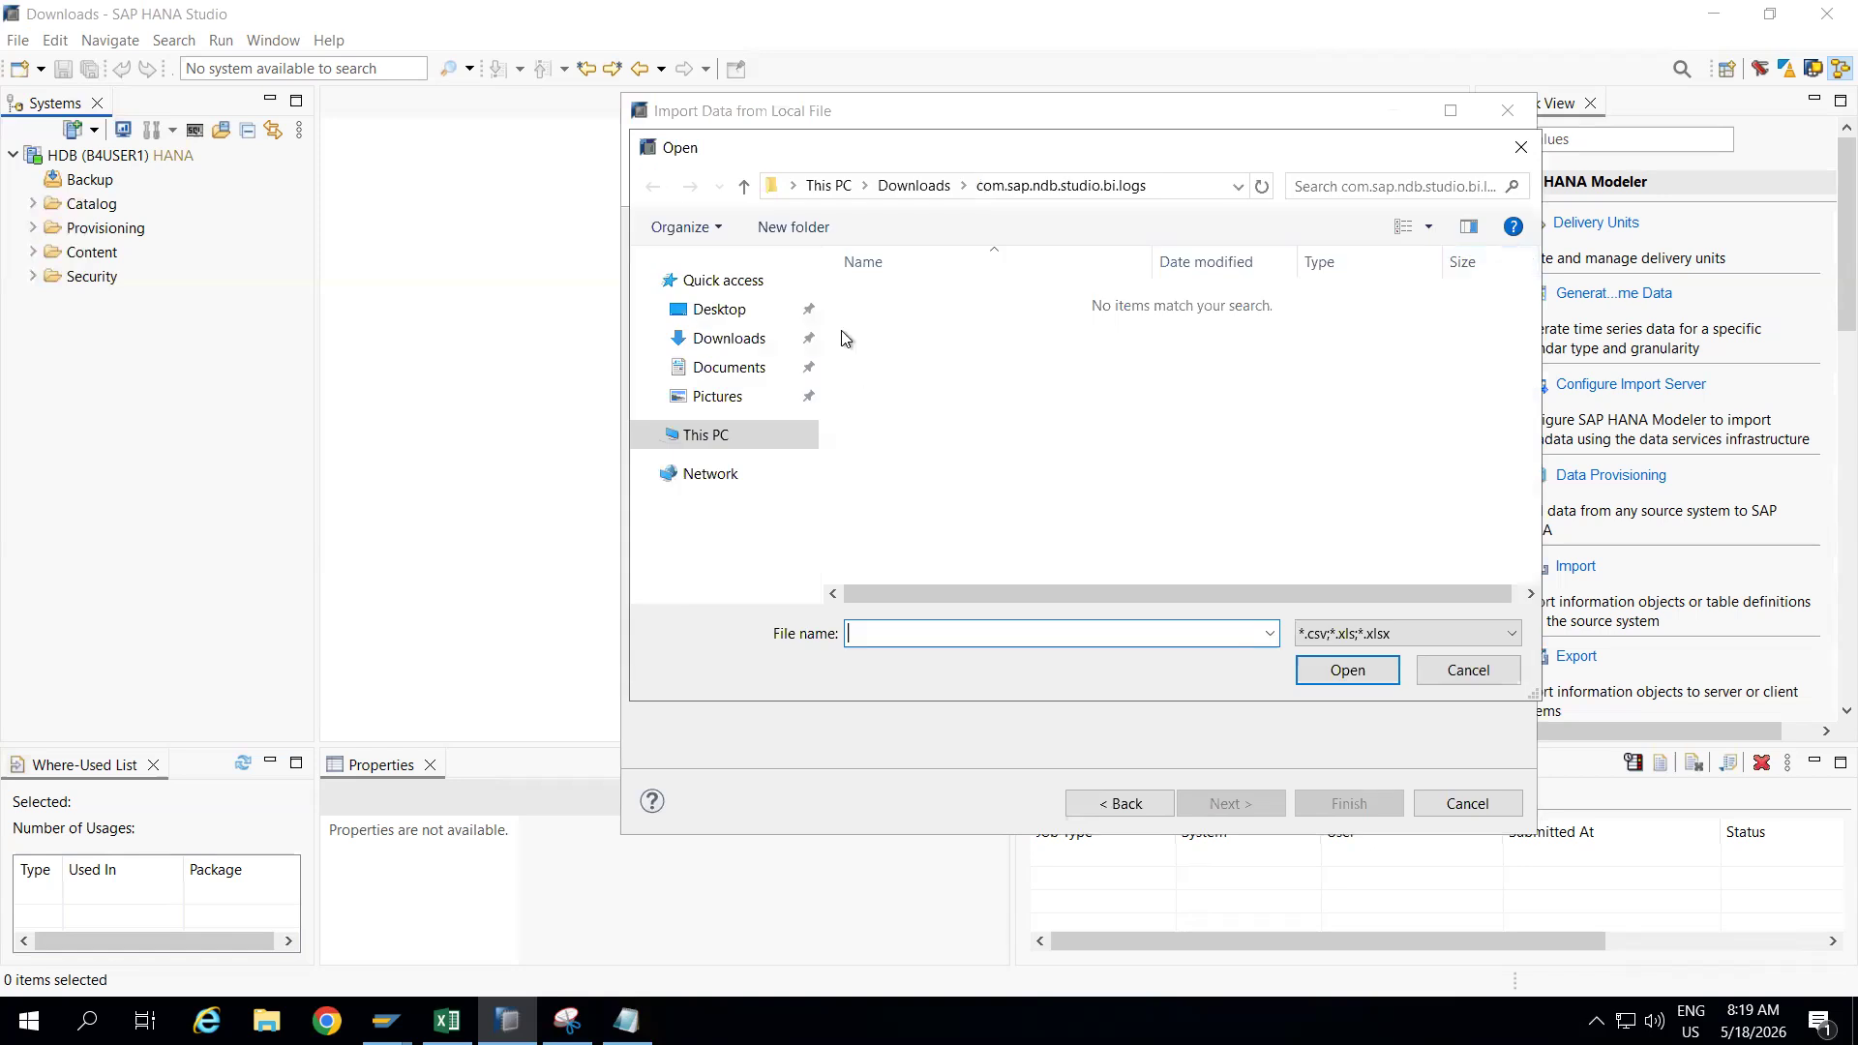
left_click(726, 319)
double_click(933, 434)
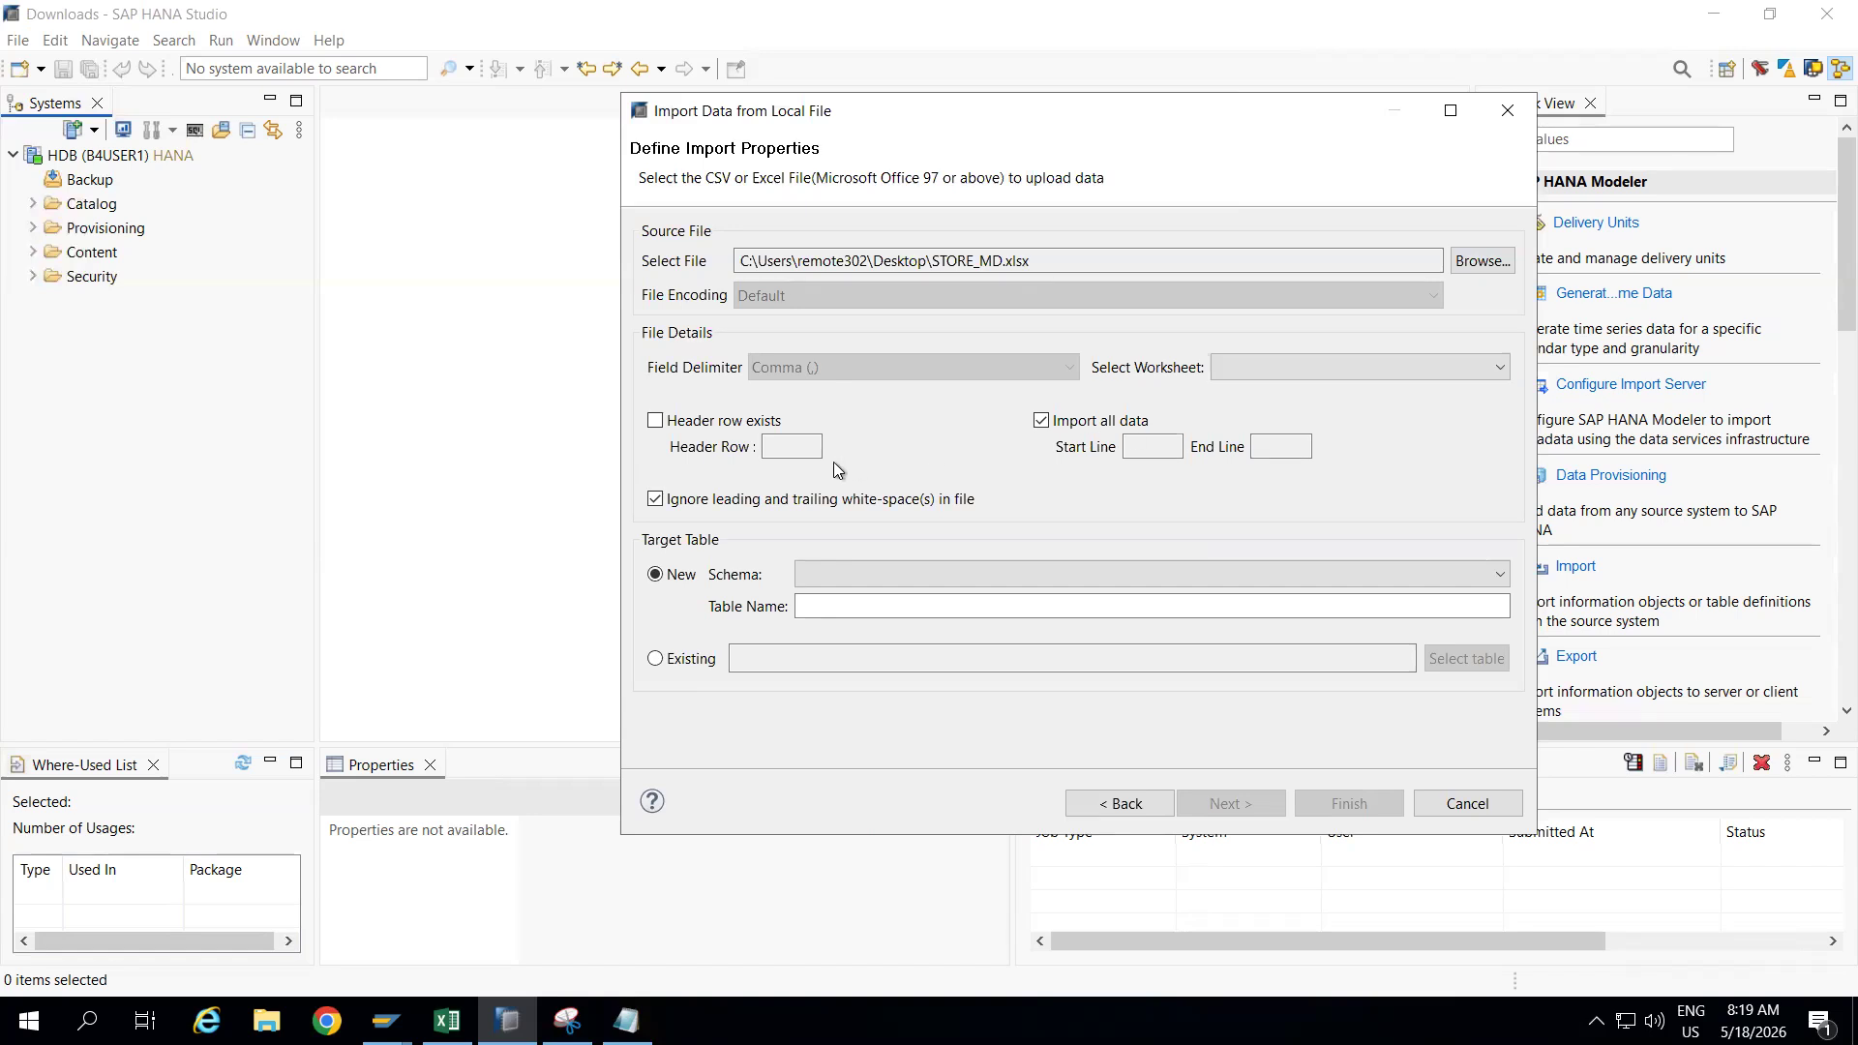
left_click(656, 422)
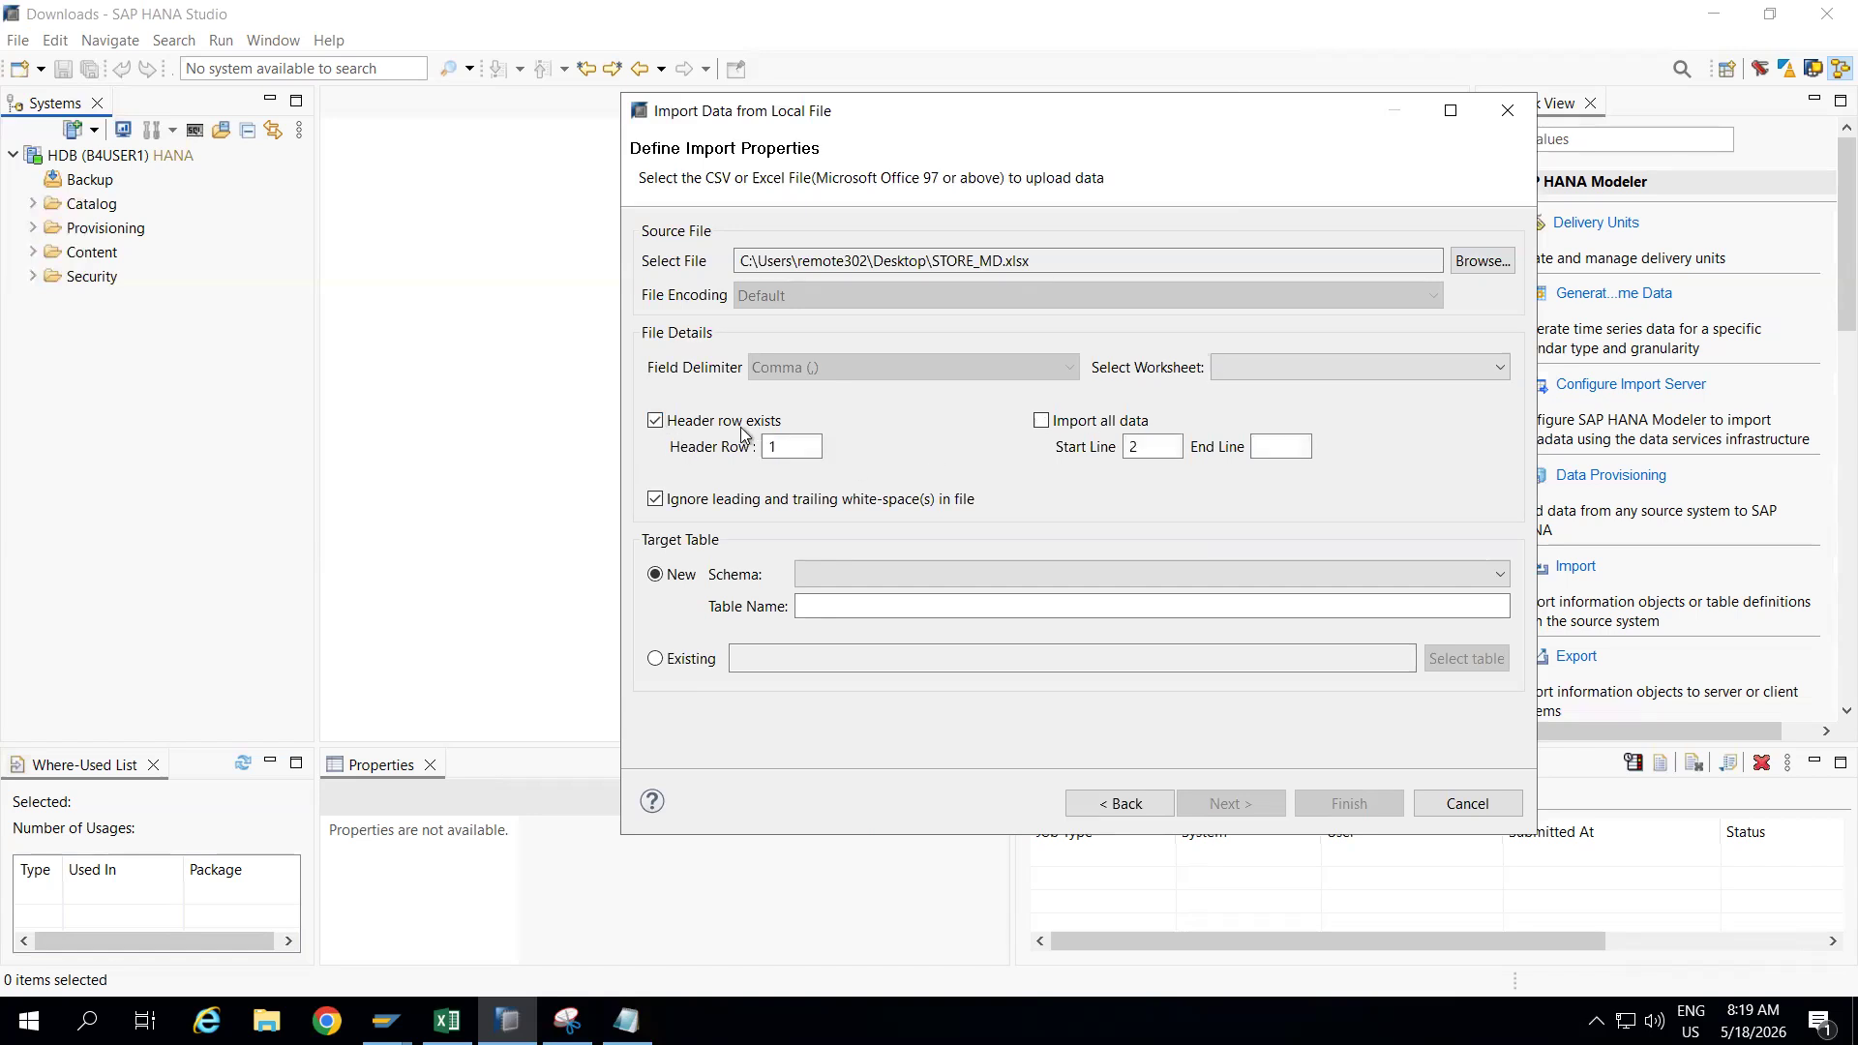
left_click(656, 421)
Name the new target table ZSTORE, assign it to the third listed schema, and try to continue the import.
left_click(1150, 604)
type("ZSTORE")
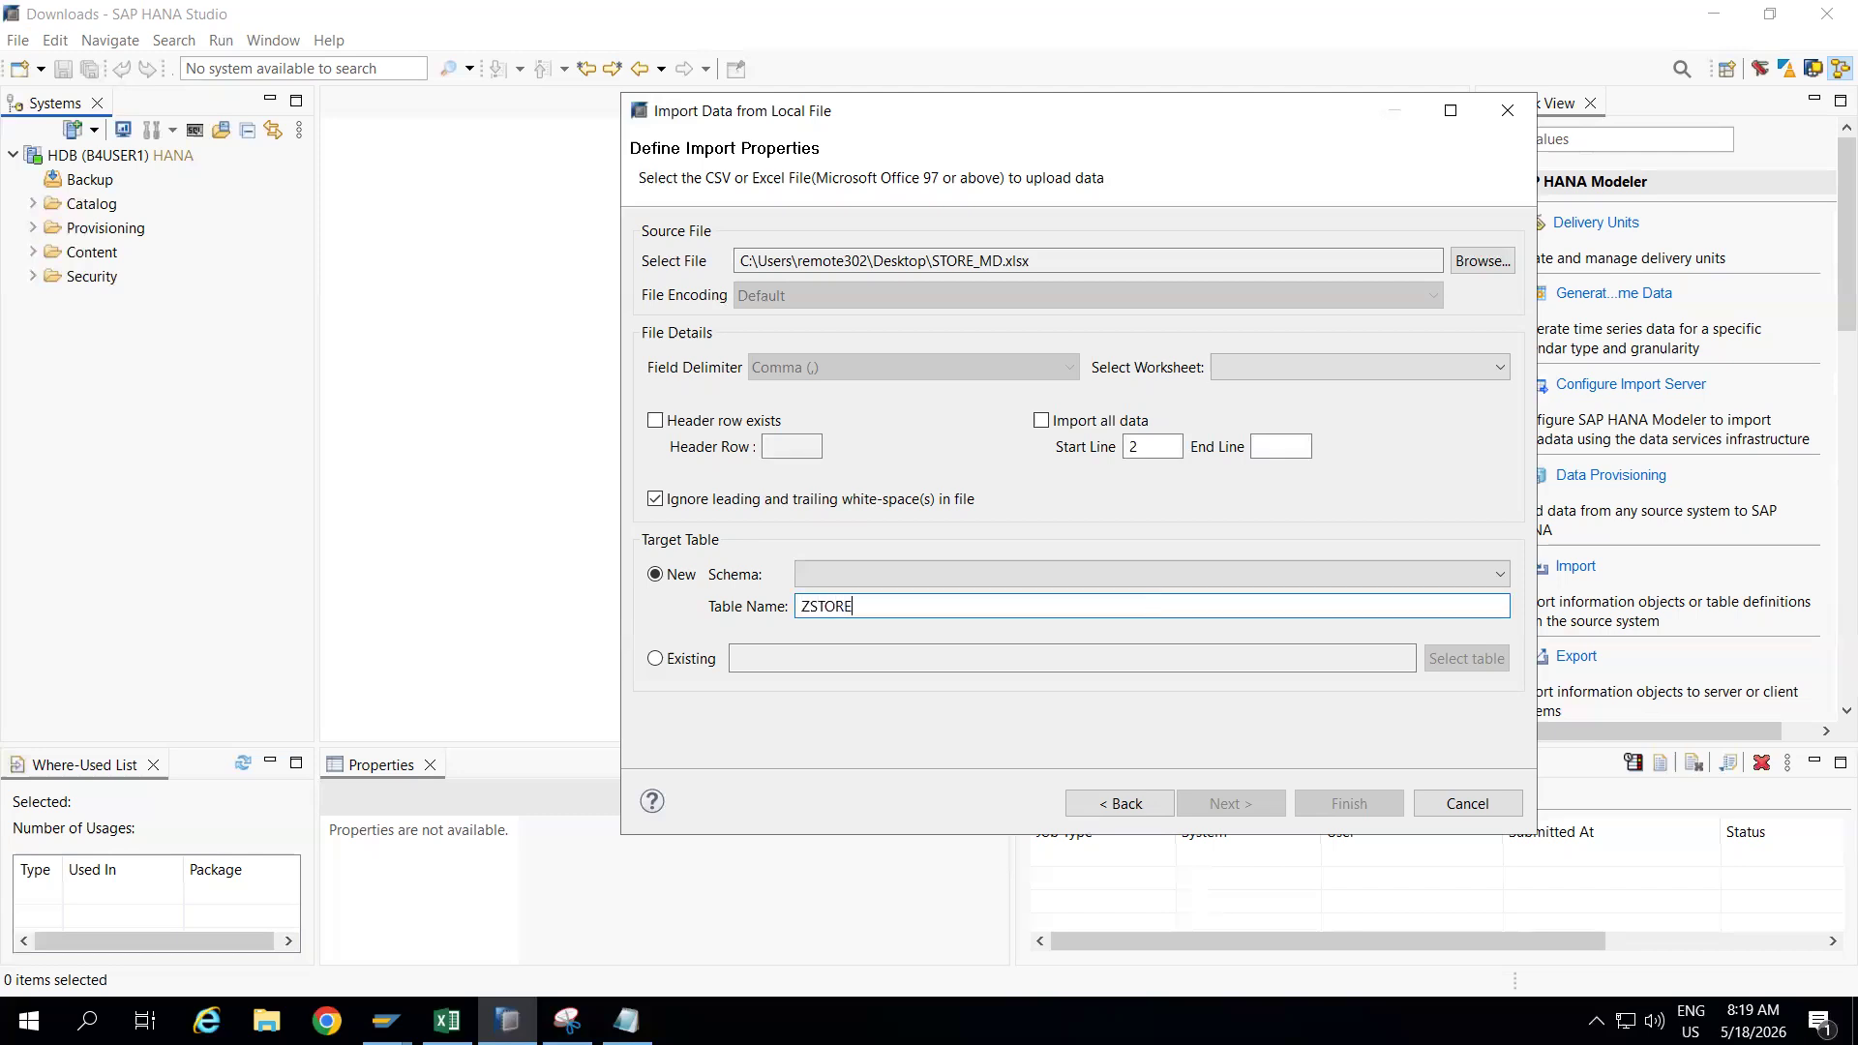
left_click(915, 583)
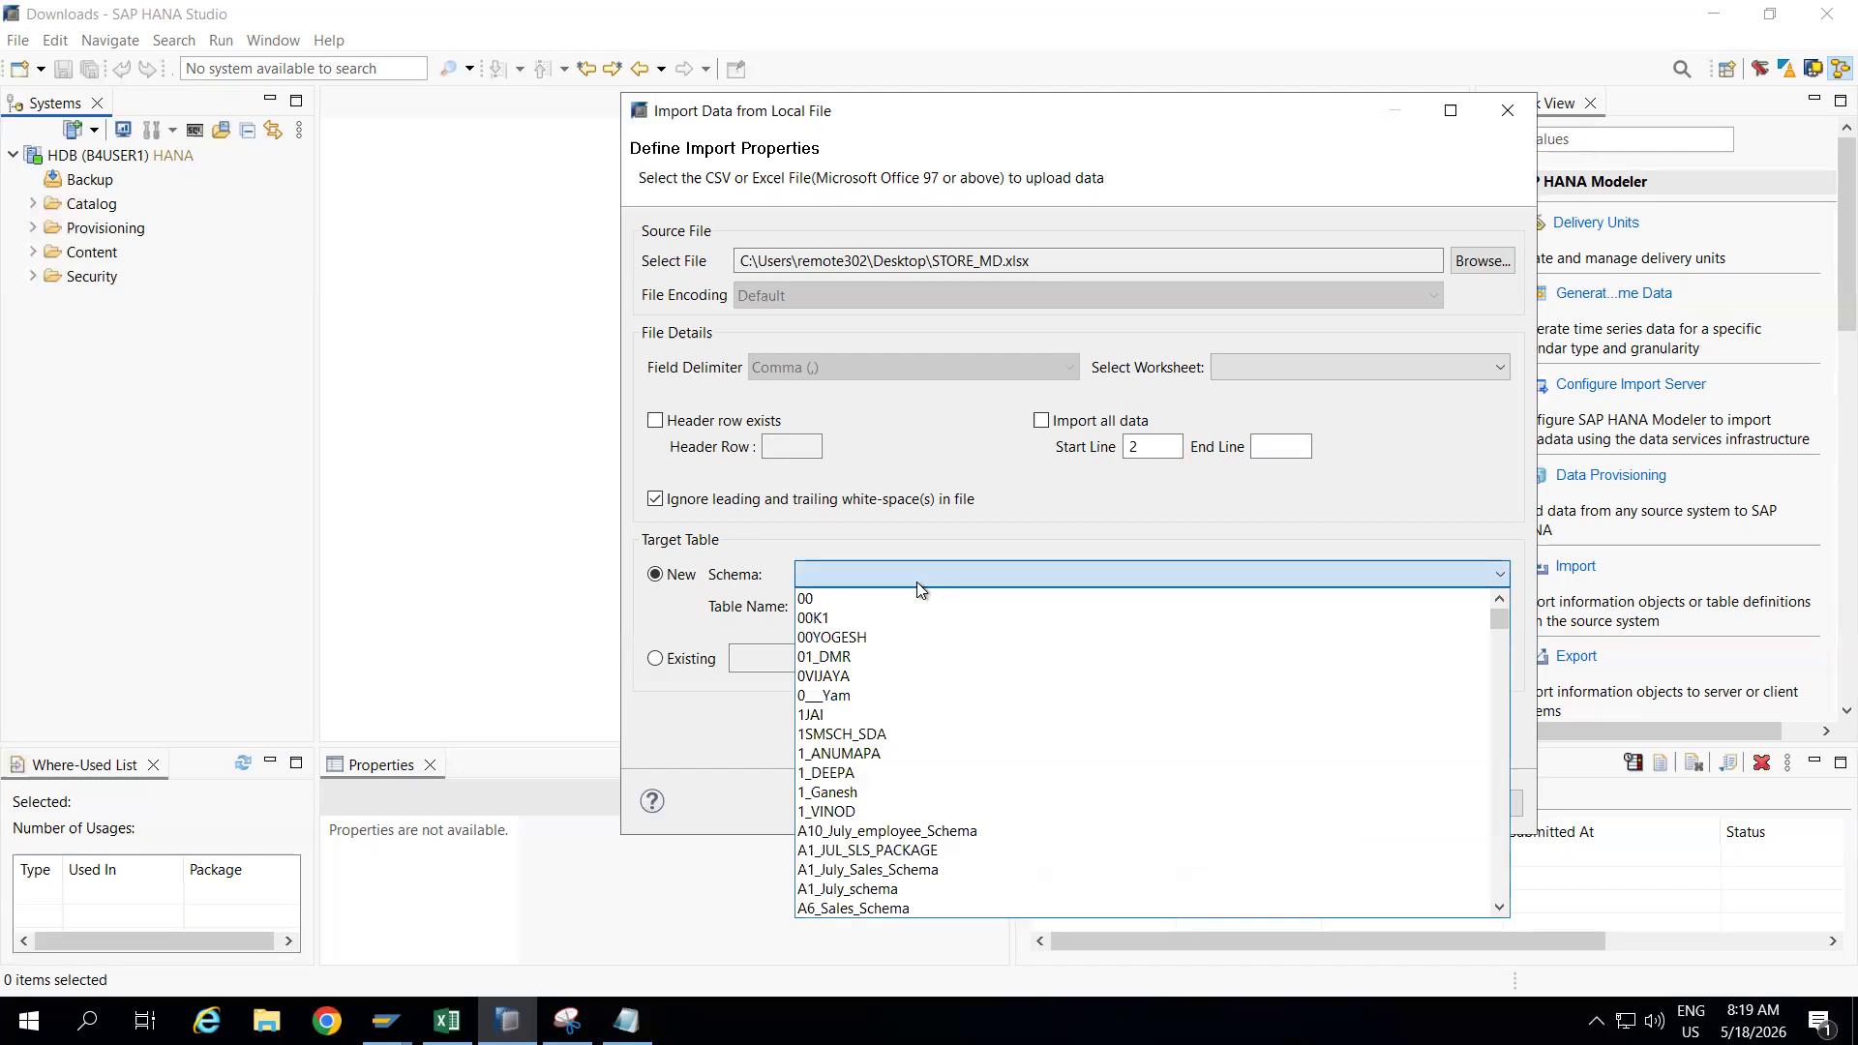
left_click(840, 637)
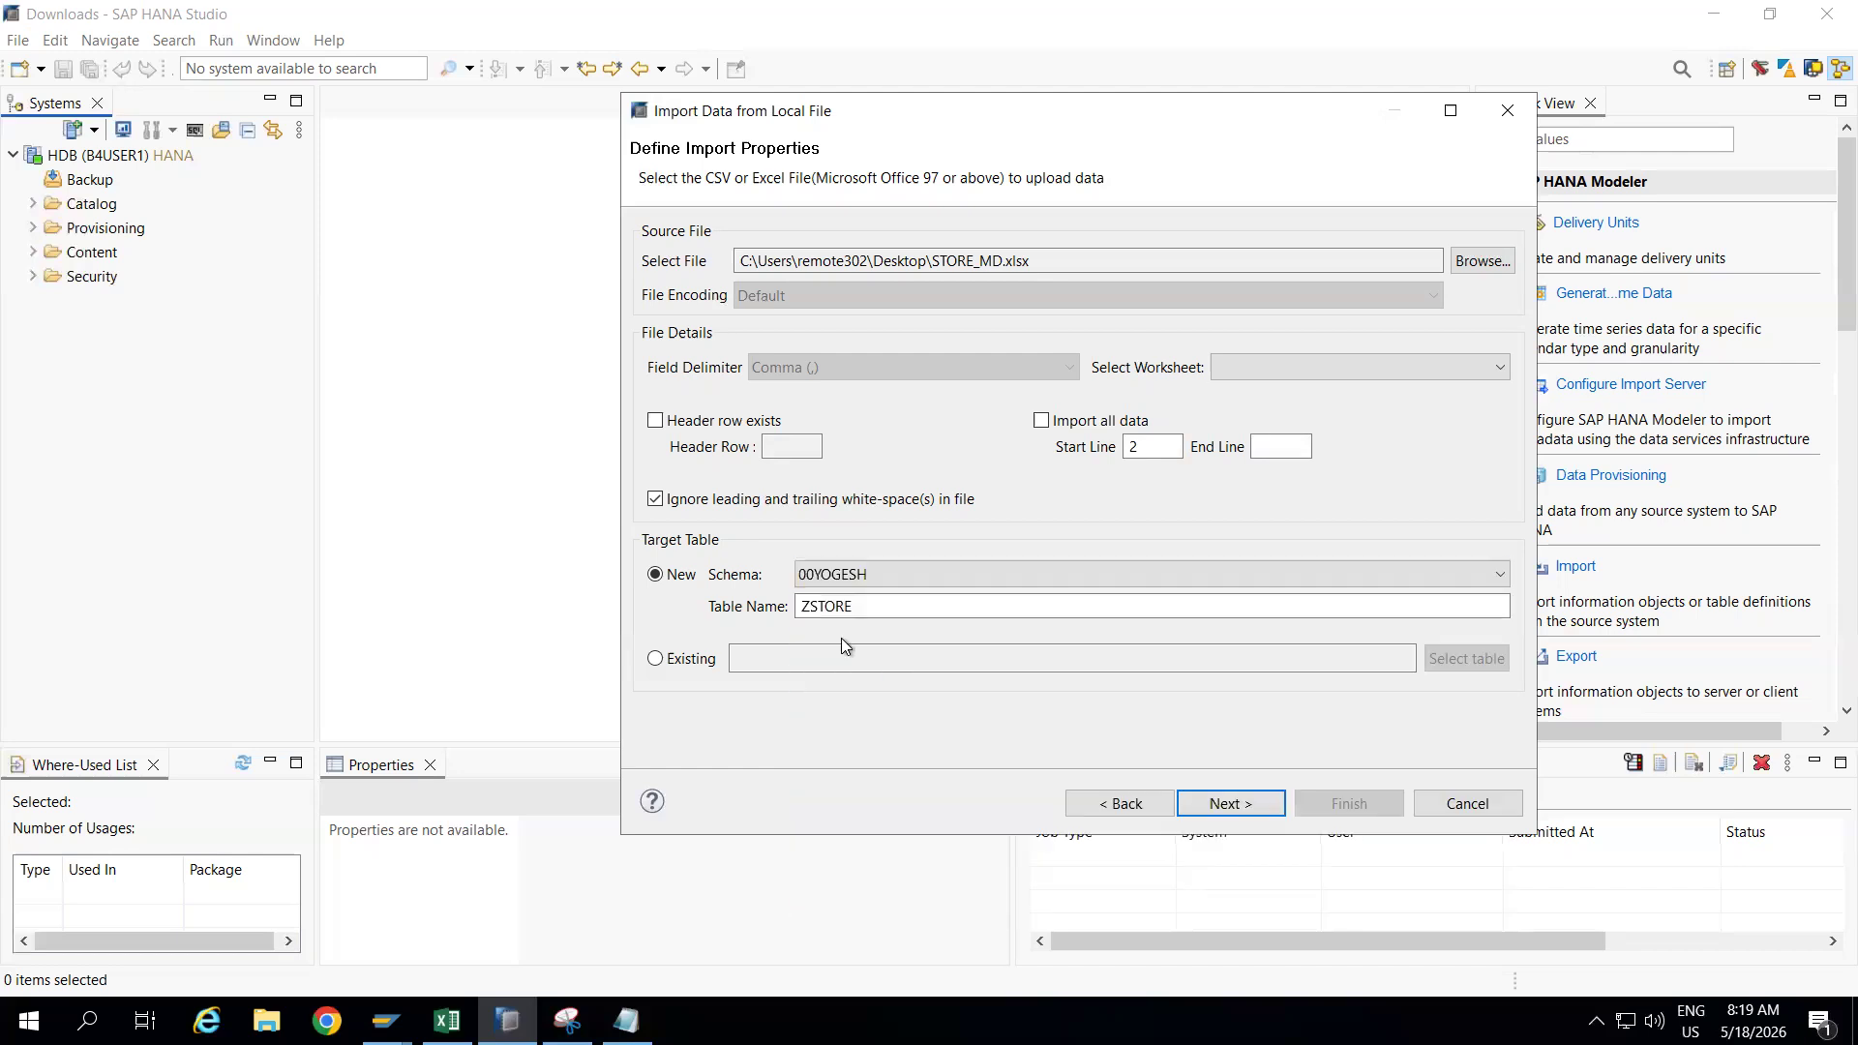
left_click(1219, 804)
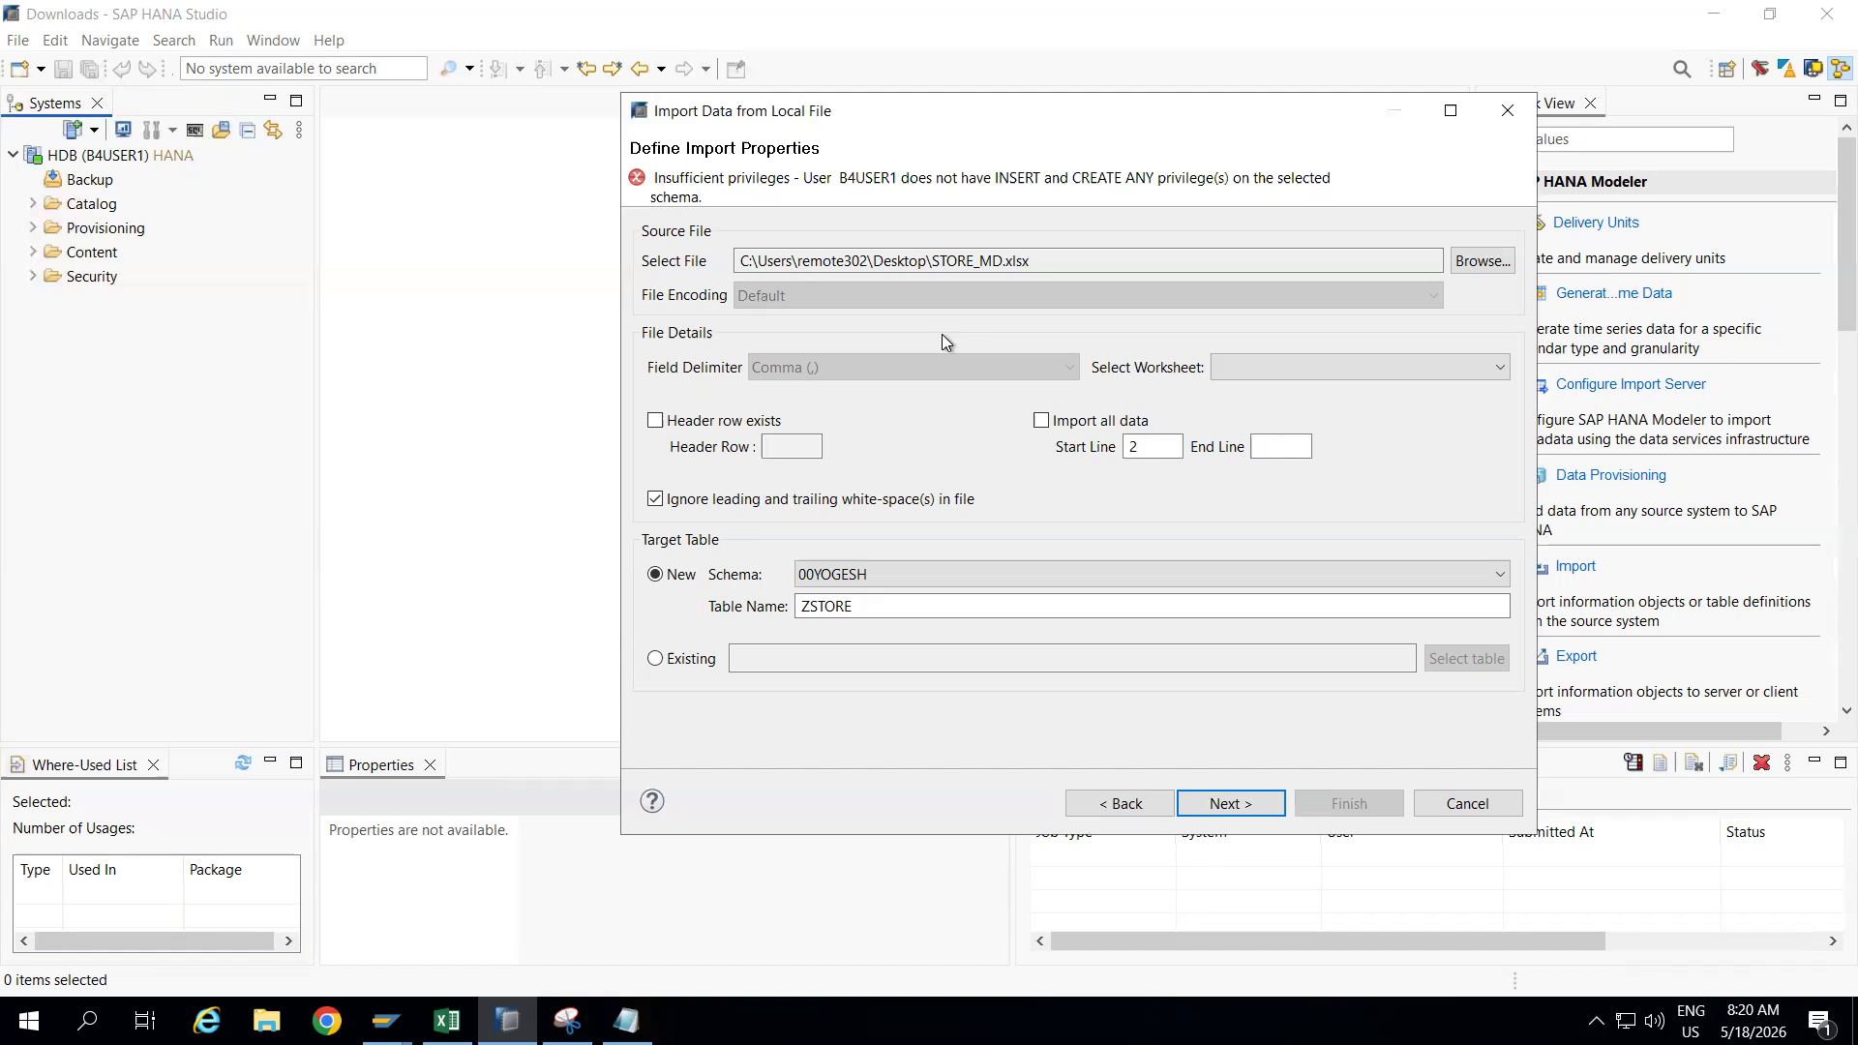
left_click_drag(937, 110, 683, 44)
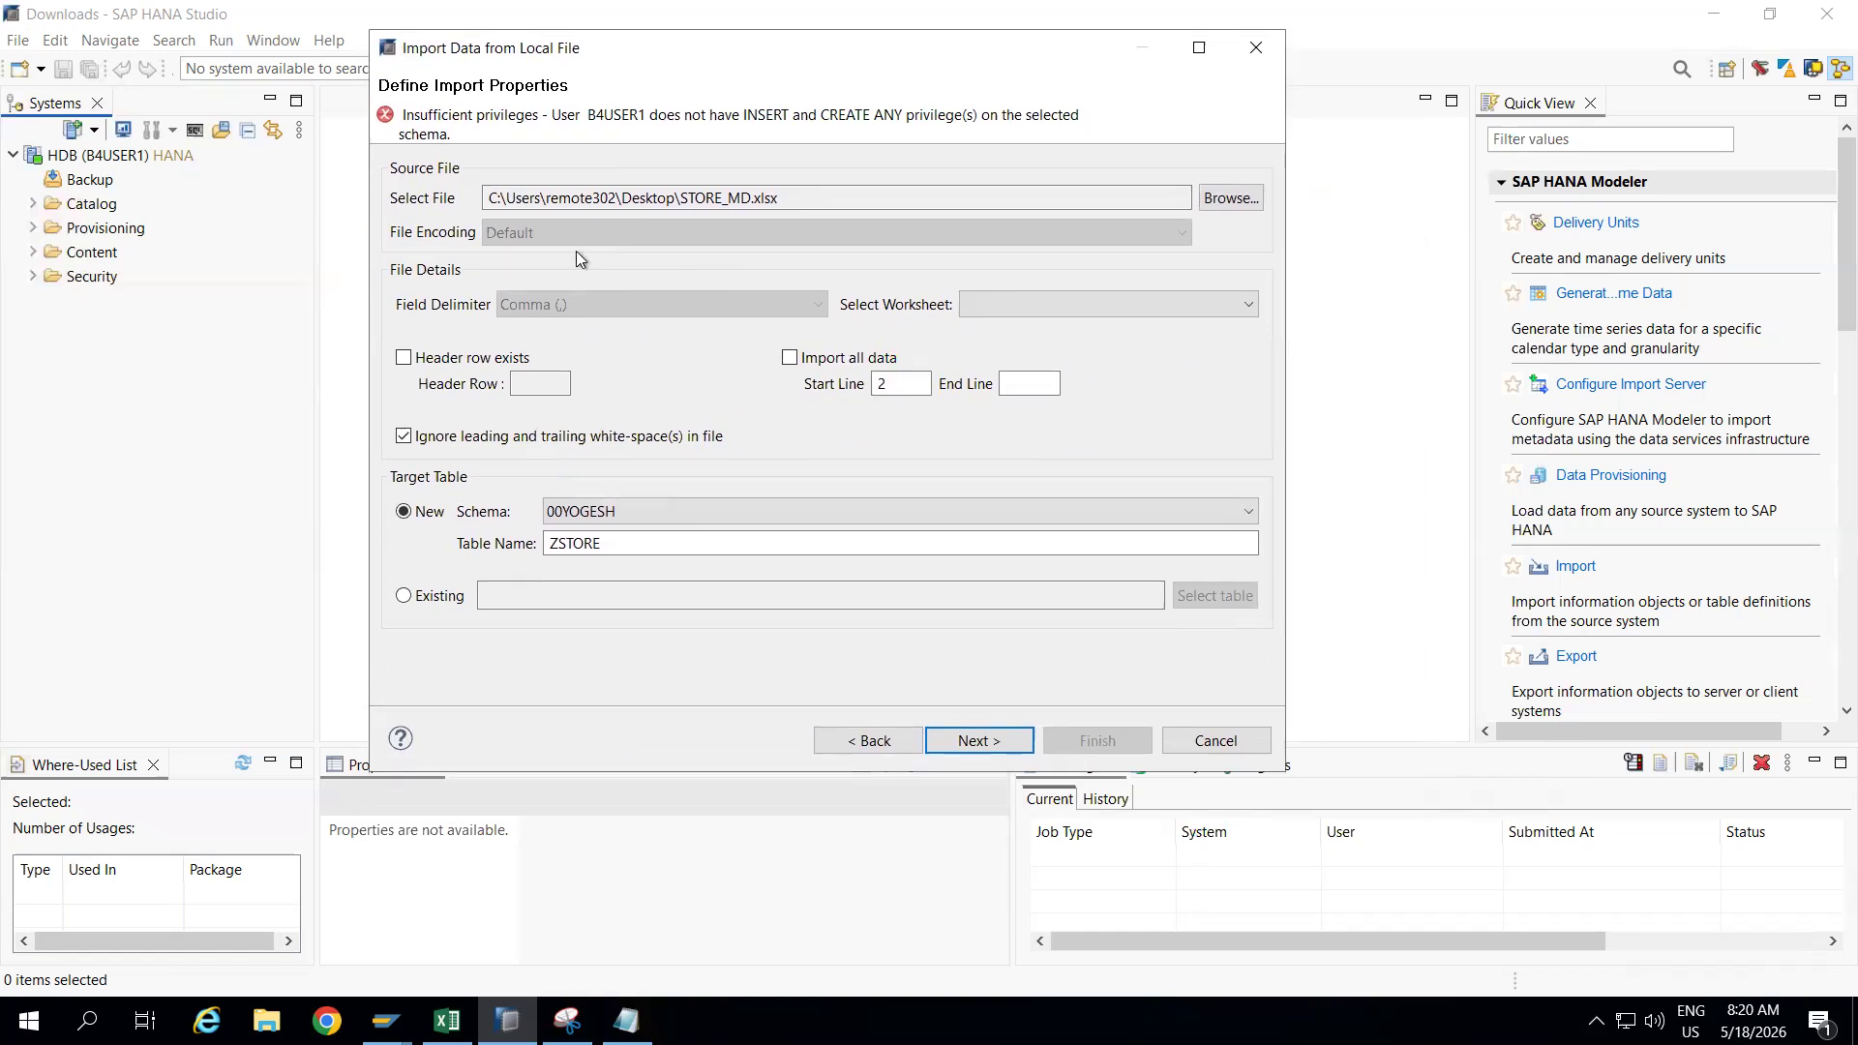
mouse_move(653, 47)
left_mouse_down()
mouse_move(817, 32)
mouse_move(689, 43)
left_mouse_up()
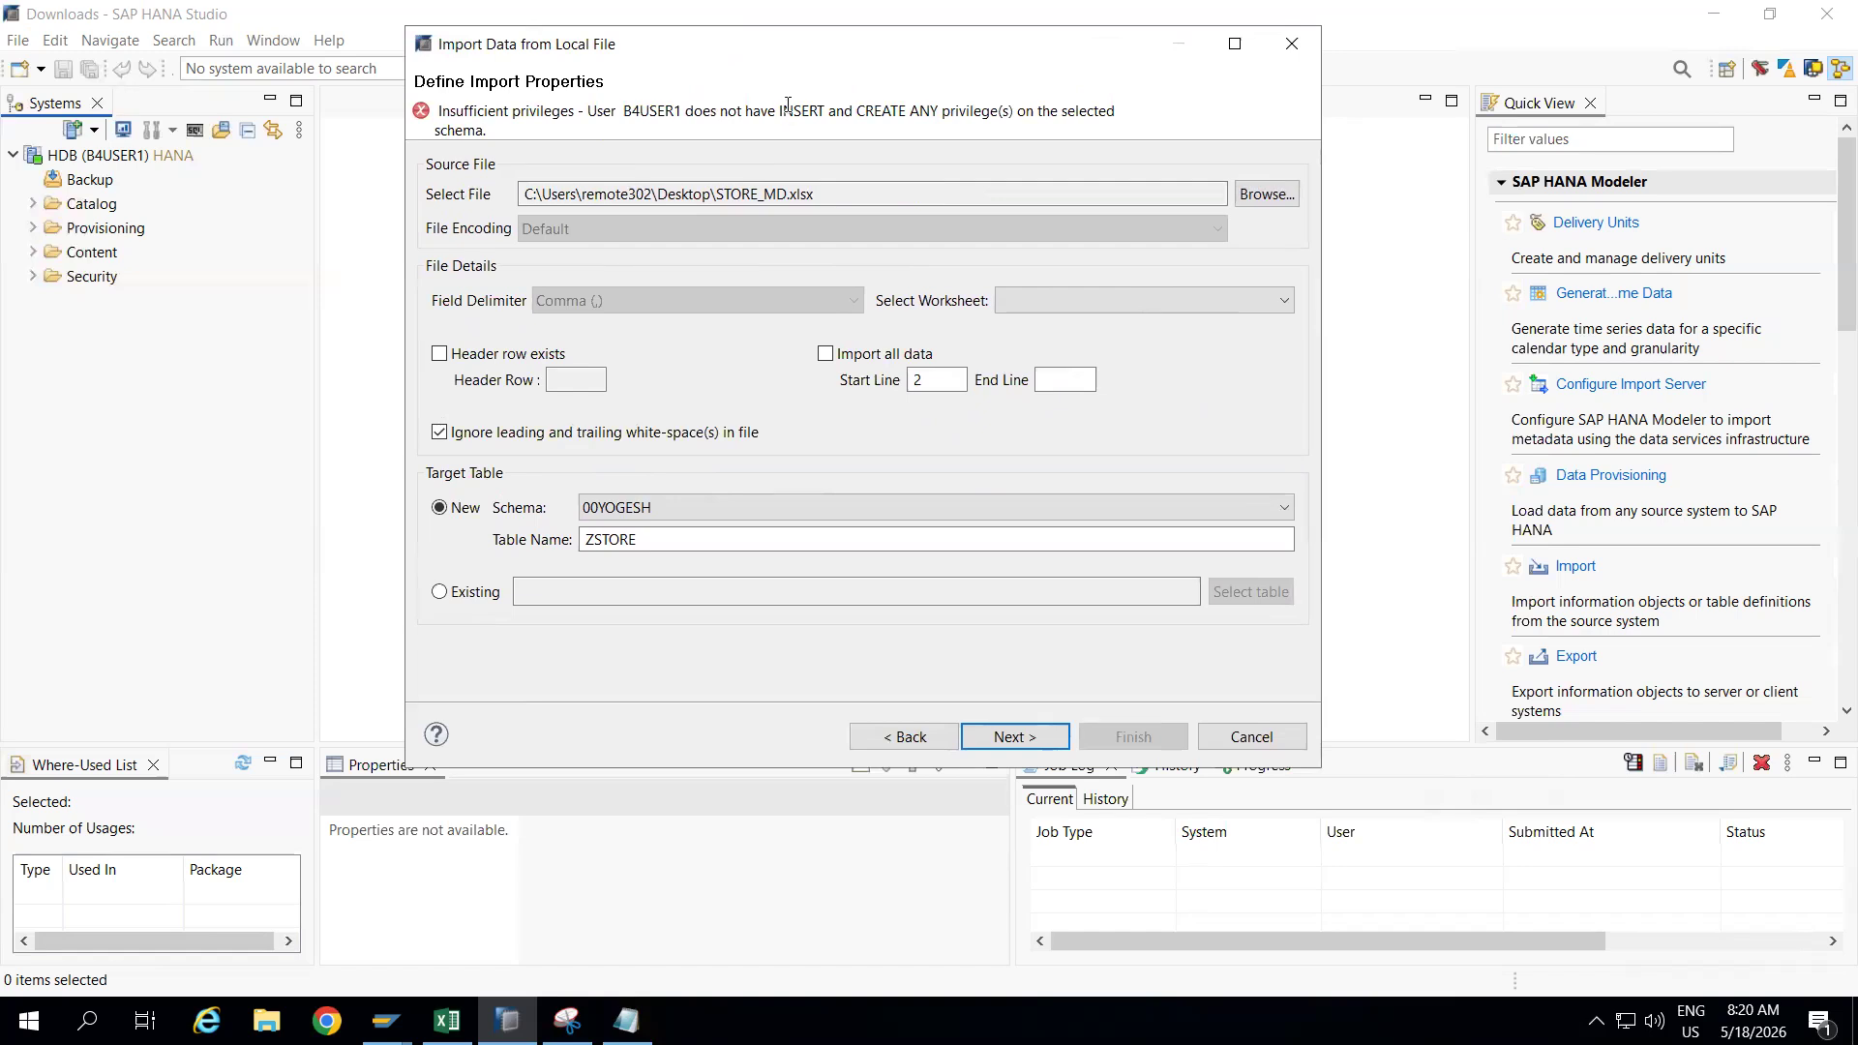
right_click(903, 33)
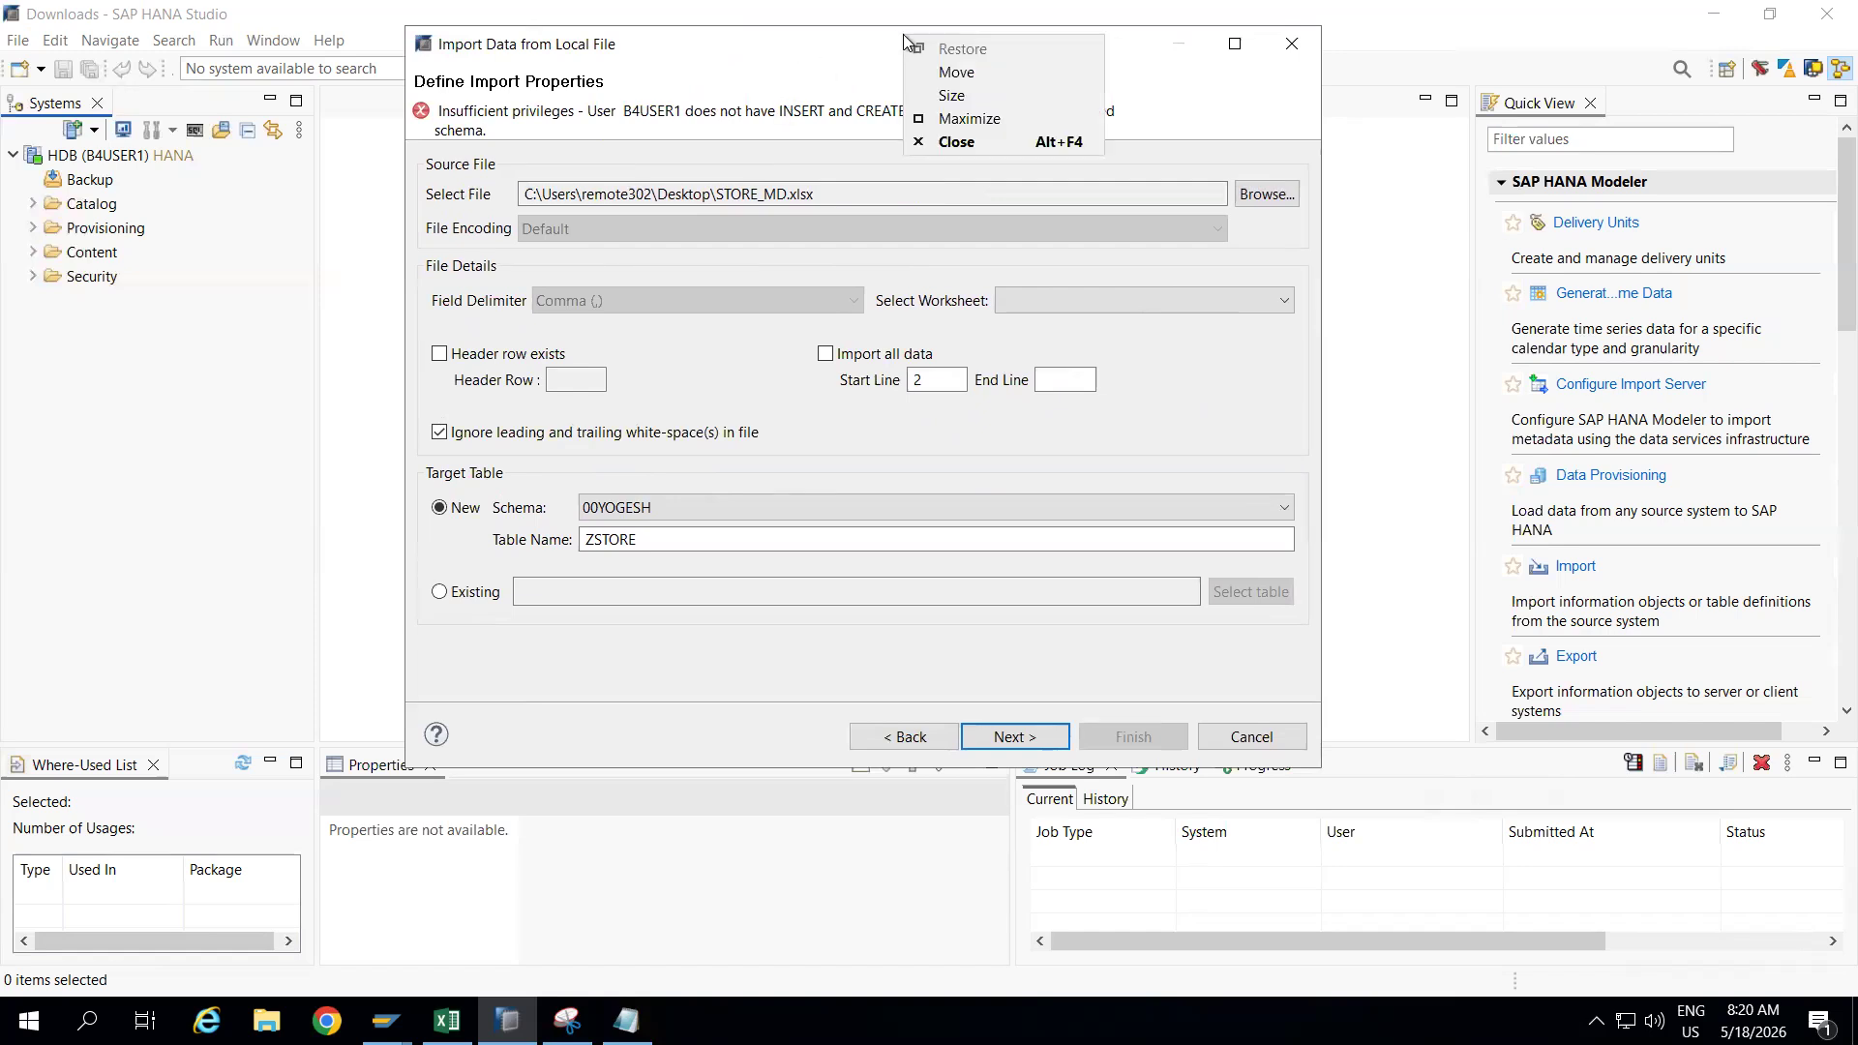
left_click(825, 51)
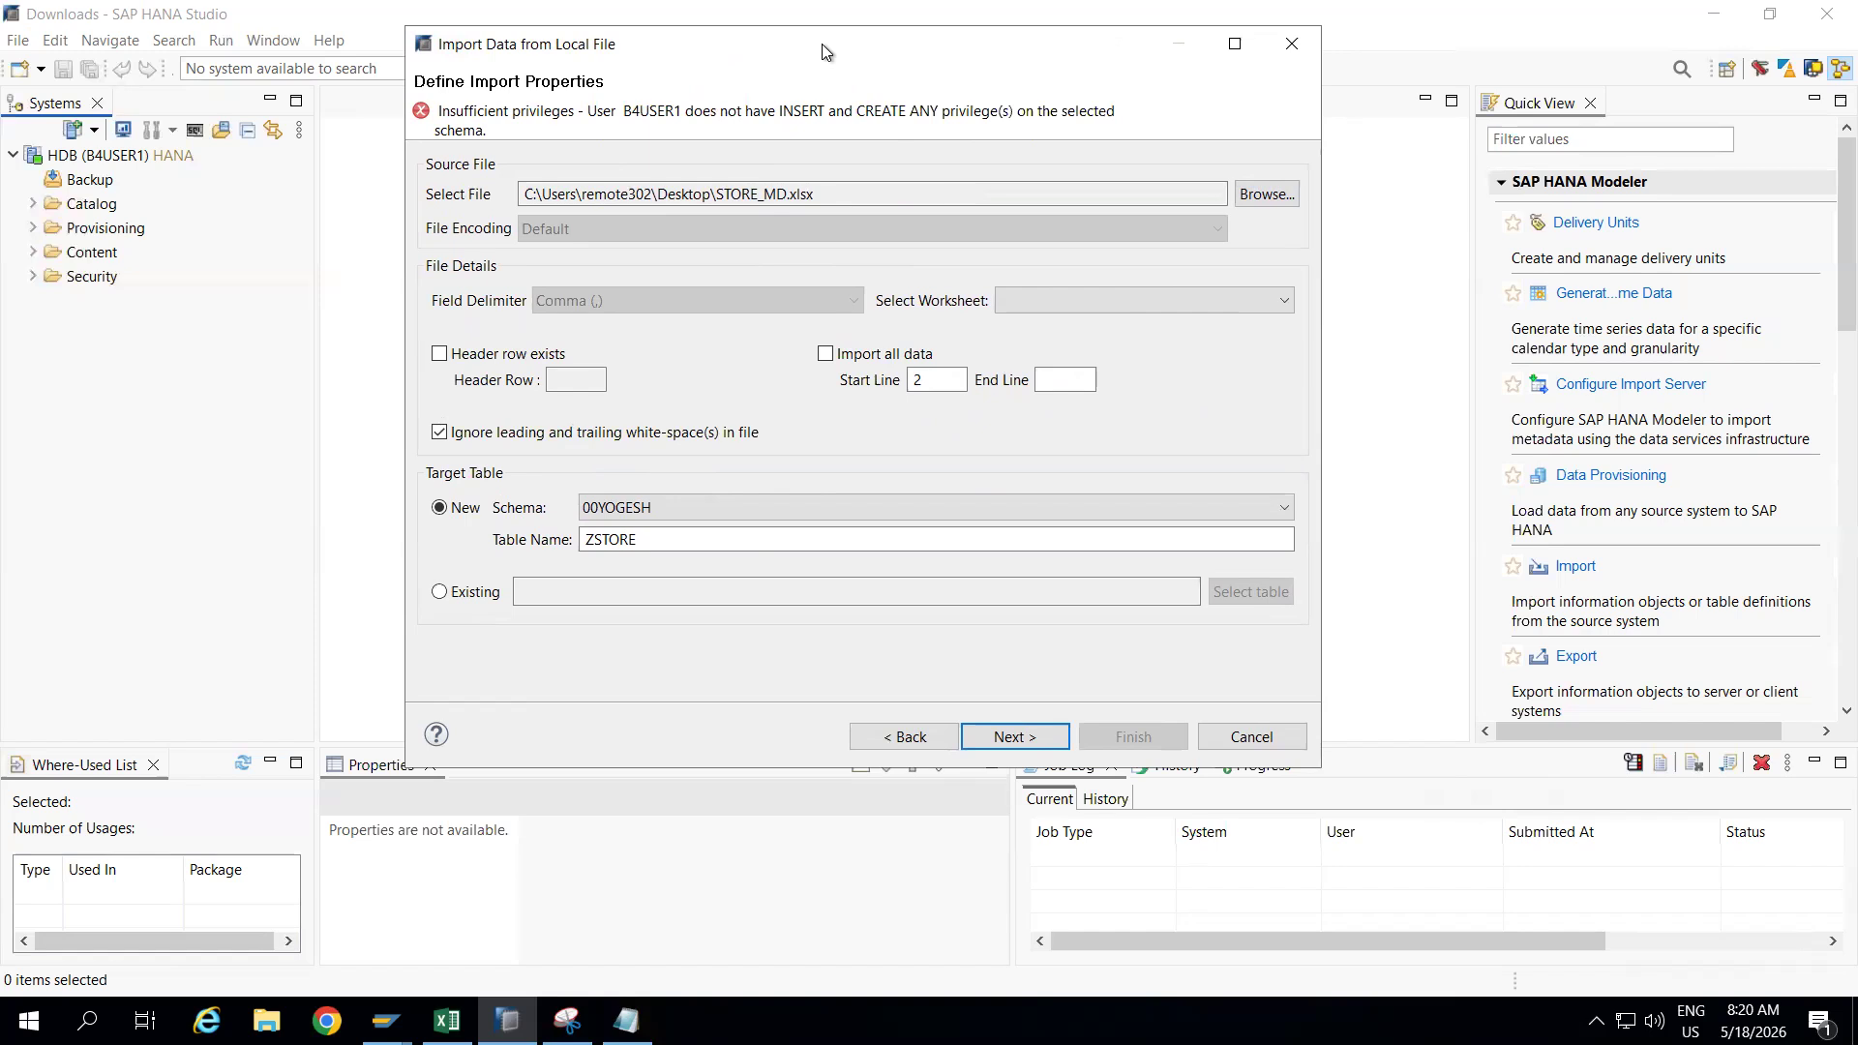